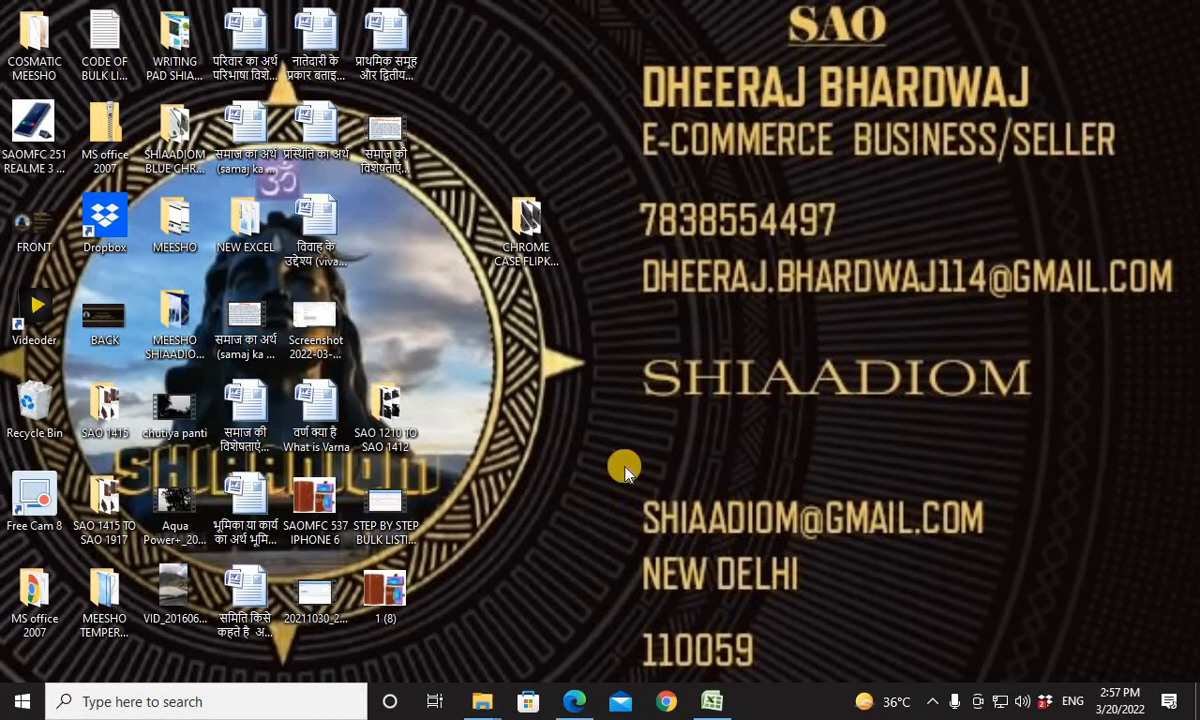
Look through the flip cover product images in the SAOMFC 069 TO SAOMFC 129 folder.
mouse_move(502, 697)
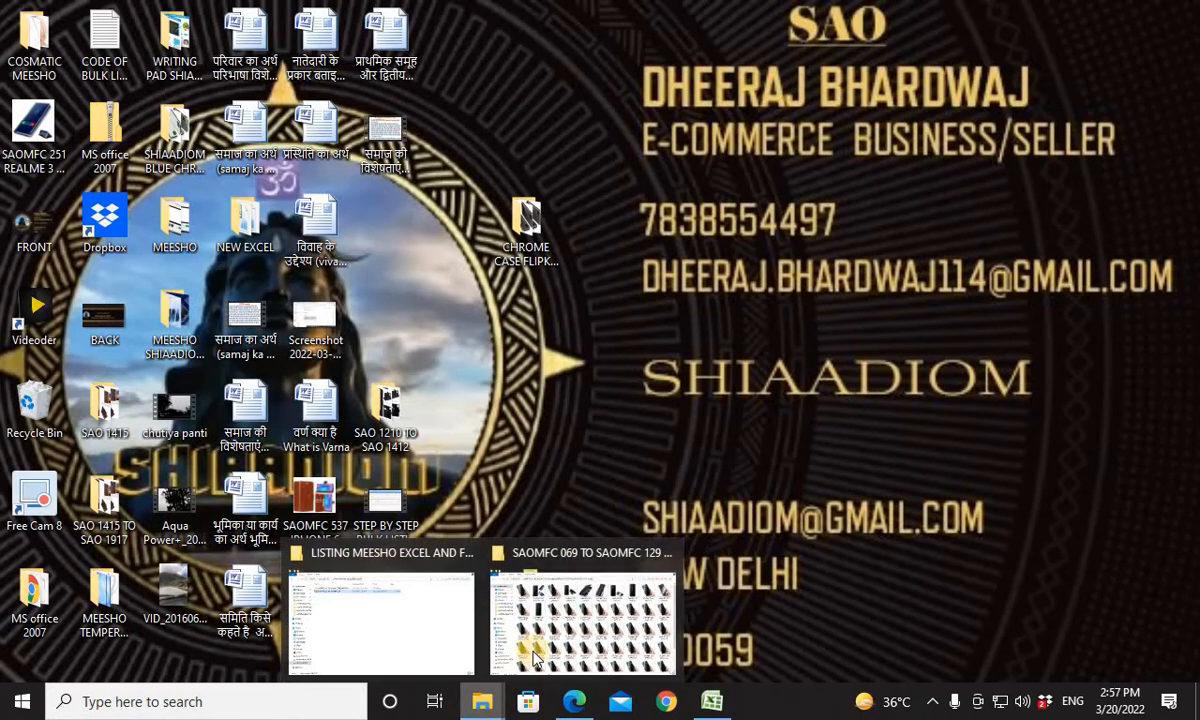
click(568, 600)
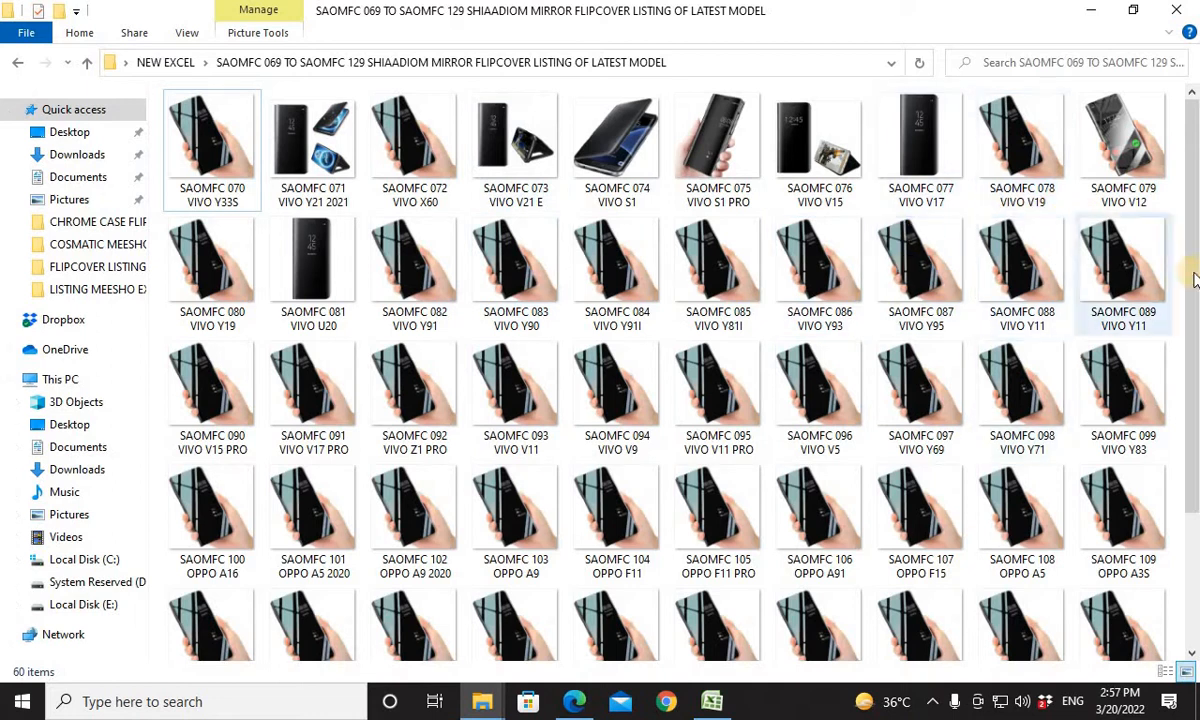
scroll(1189, 348, down, 3)
scroll(1189, 430, down, 2)
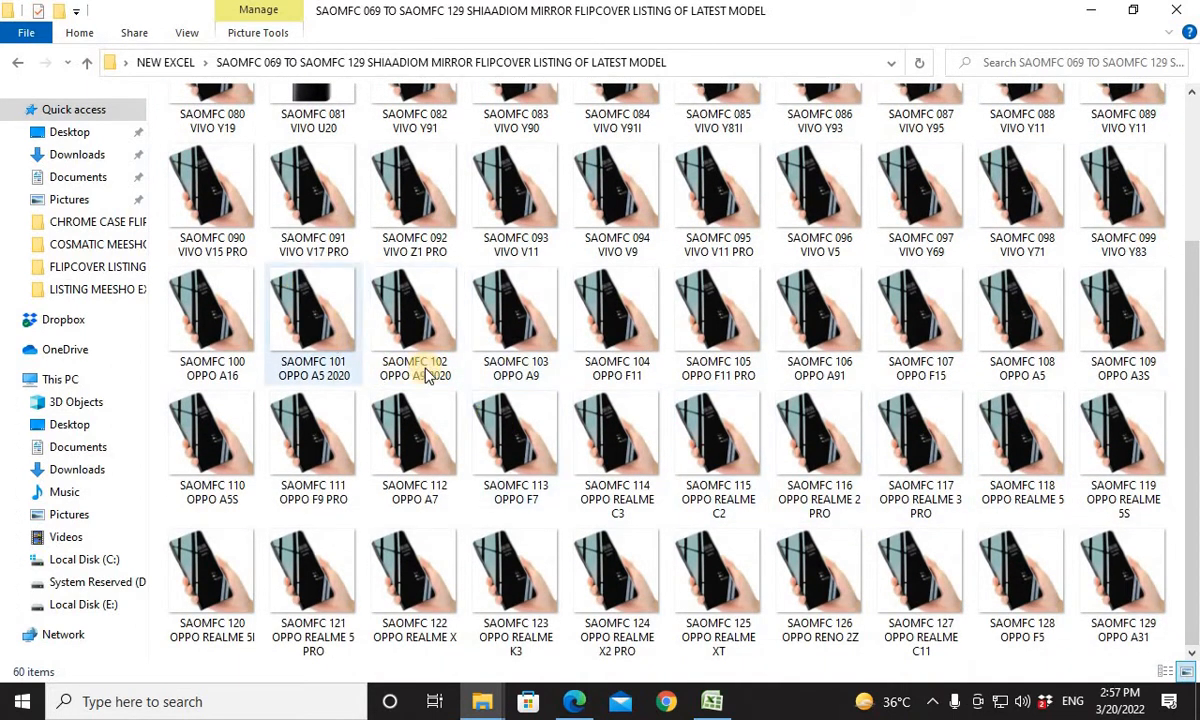
scroll(1190, 430, up, 4)
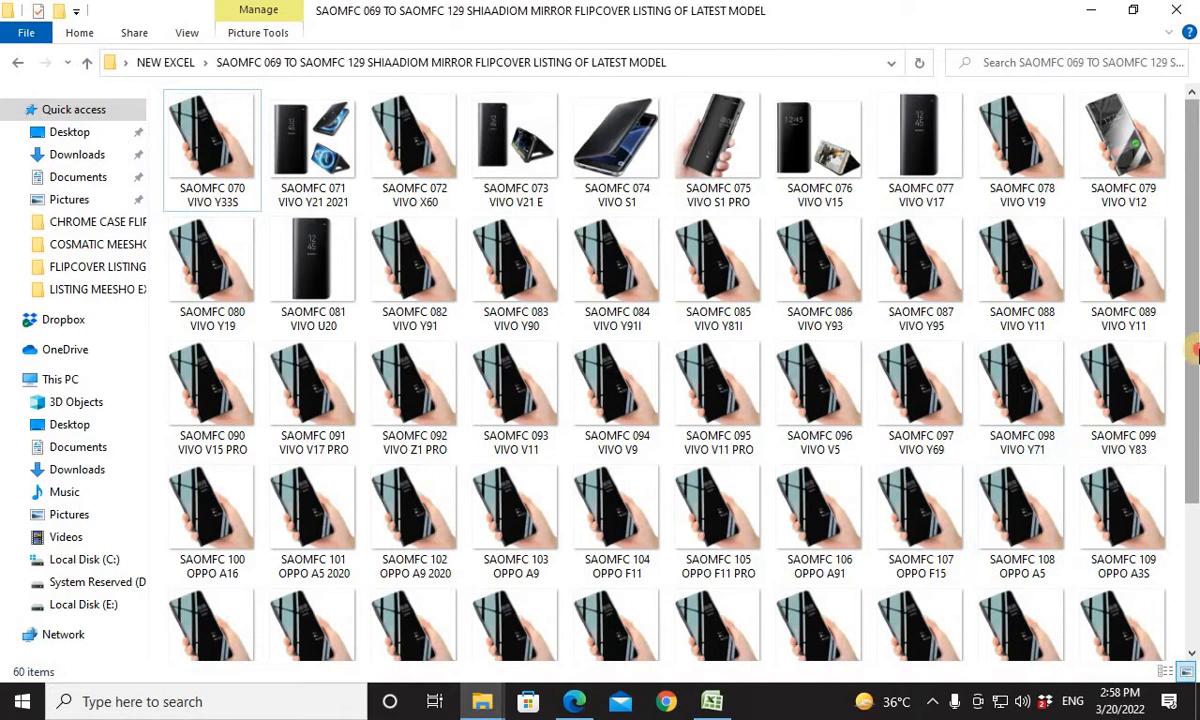
scroll(1193, 425, down, 1)
scroll(1193, 425, down, 2)
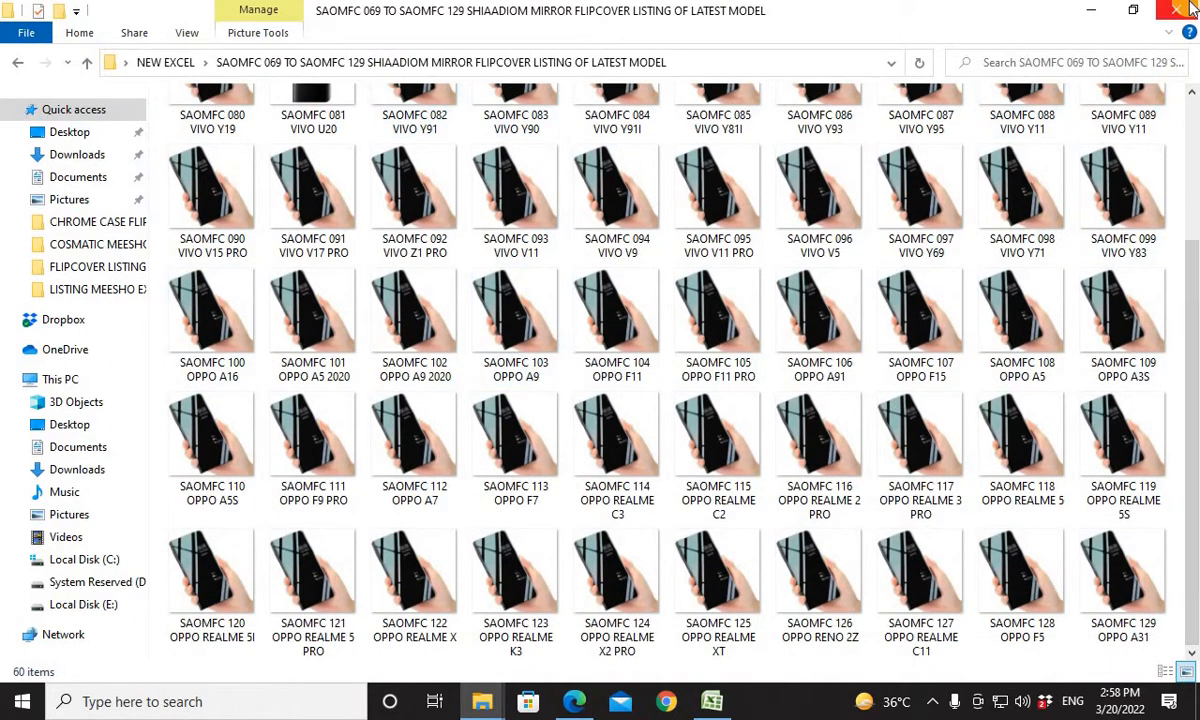
click(1091, 10)
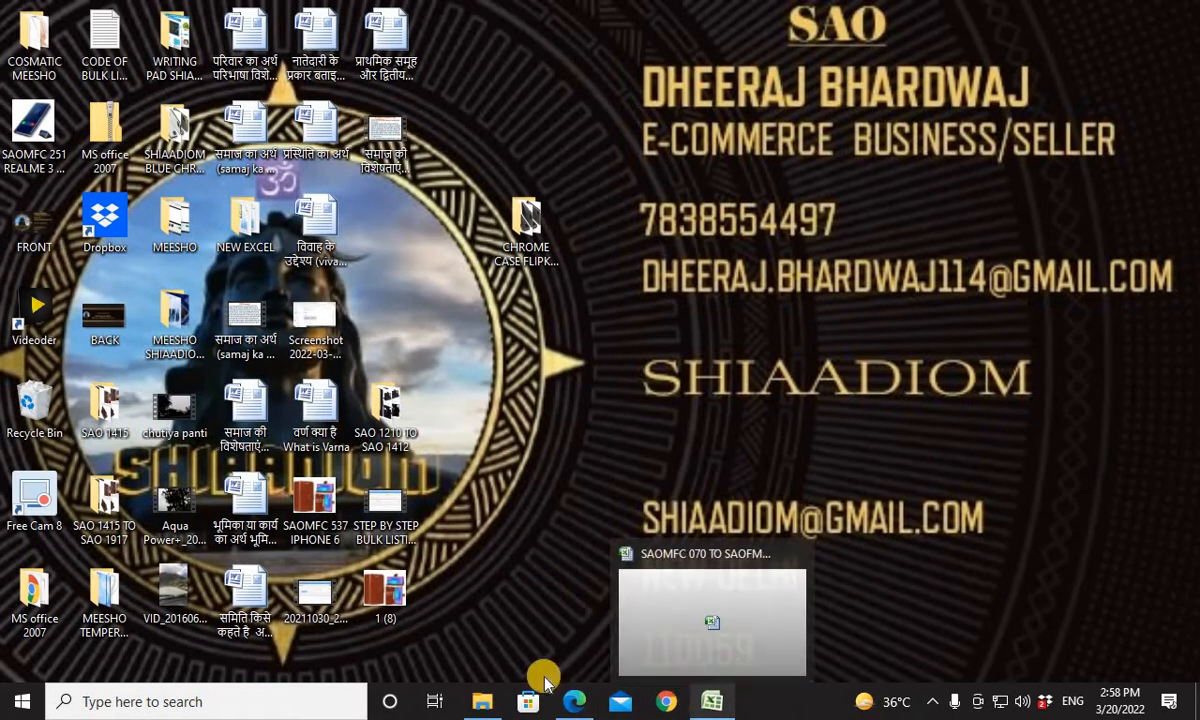
Switch to the Meesho Supplier Panel in Edge and start a bulk catalog upload.
click(568, 701)
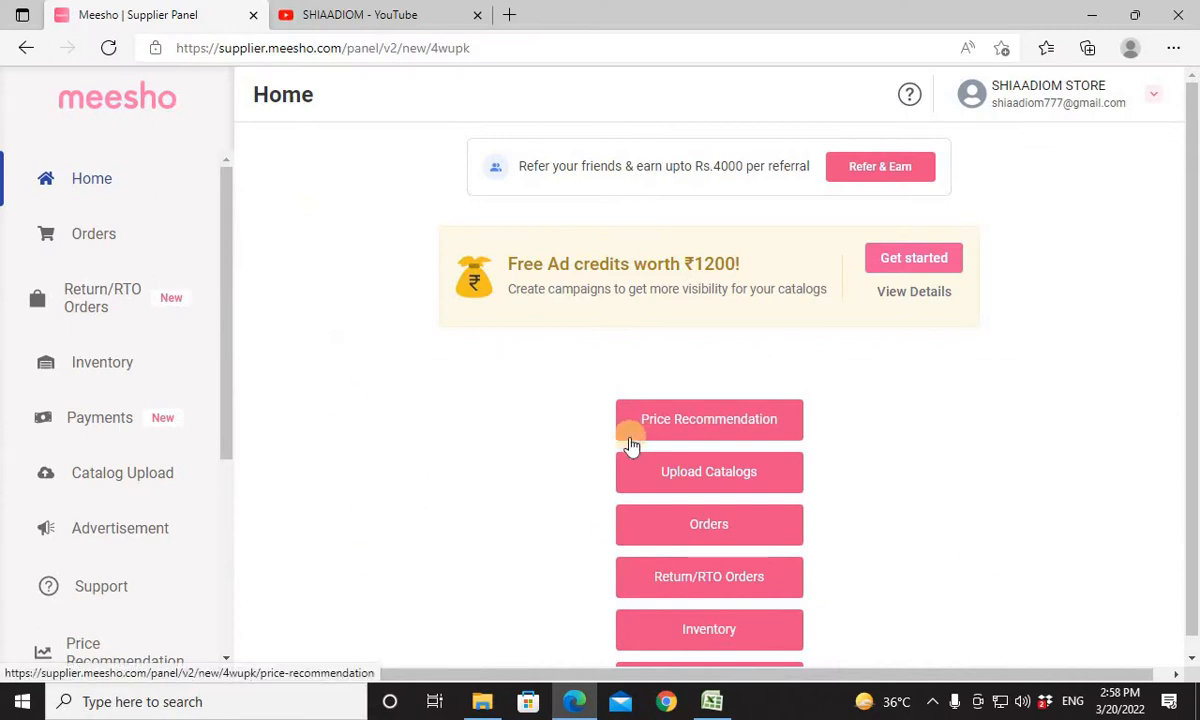
click(109, 476)
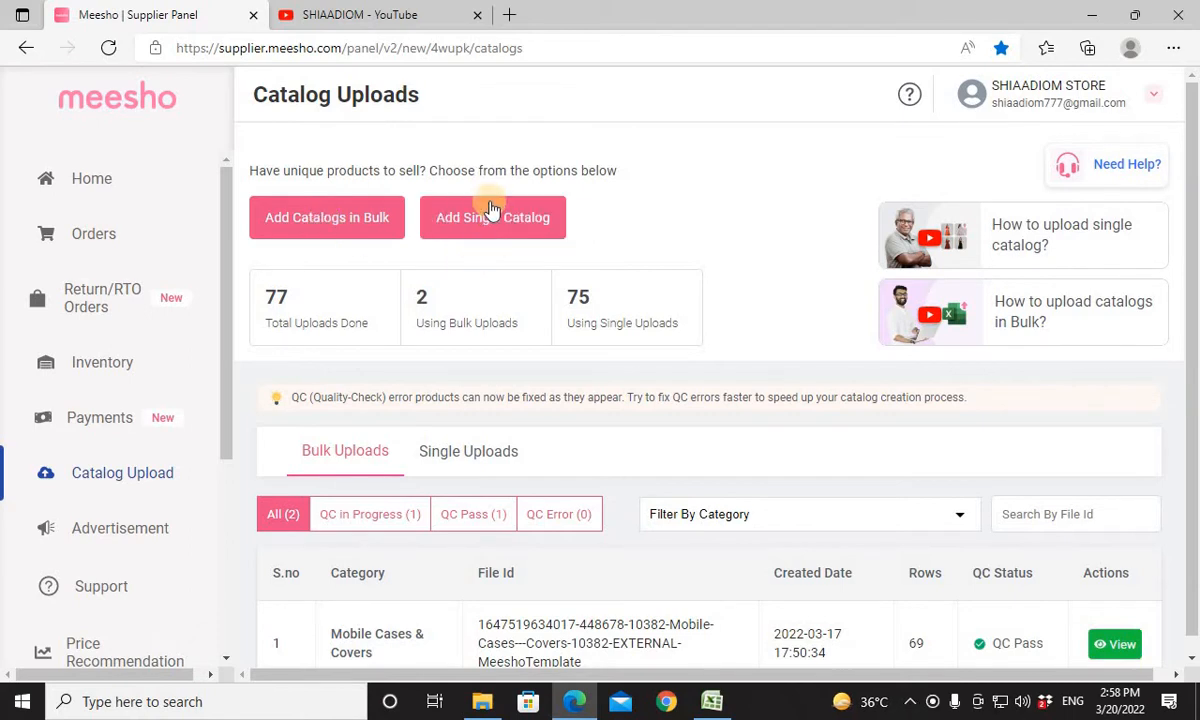
click(324, 215)
click(352, 240)
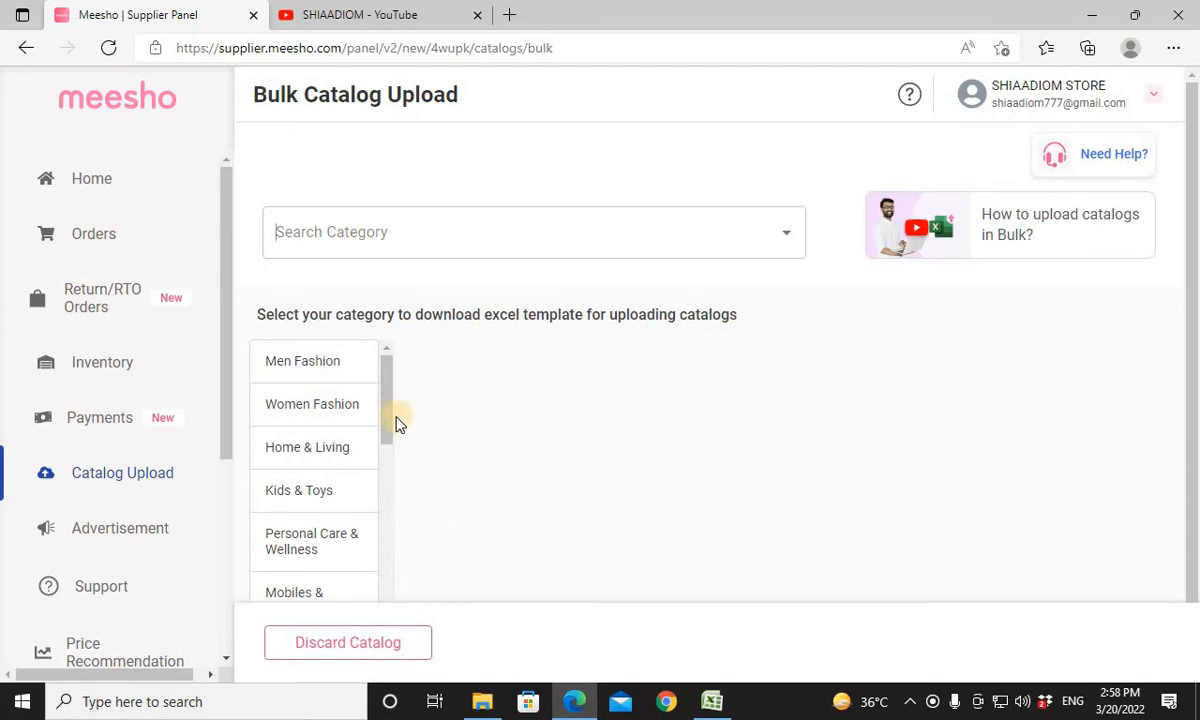
Choose the category Consumer Electronics / Mobile Accessories / Cases & Covers / Mobile Cases & Covers for the bulk upload.
click(388, 447)
drag(386, 441, 384, 460)
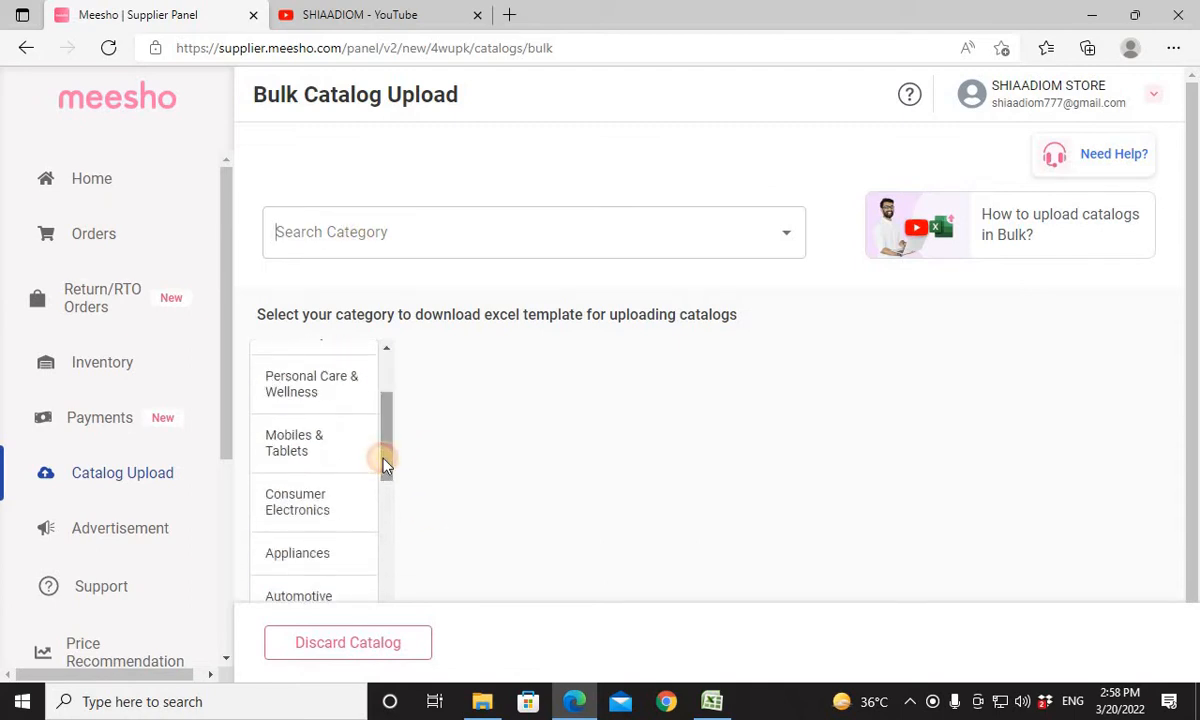
click(336, 497)
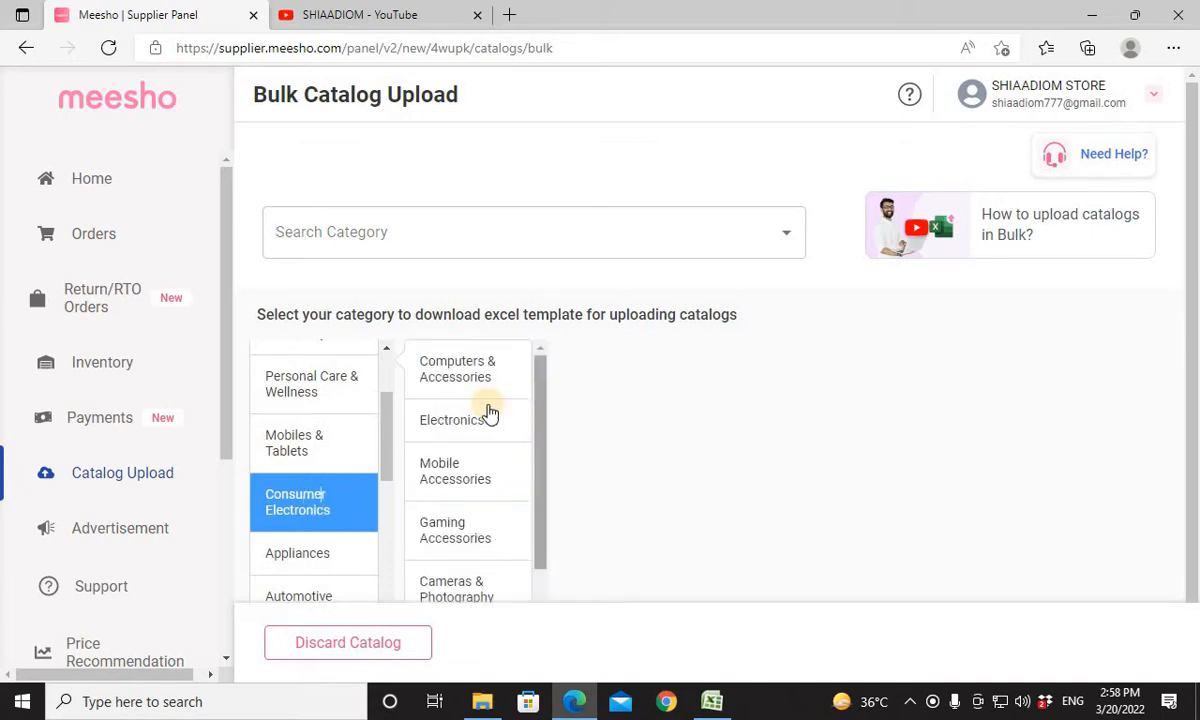
click(458, 475)
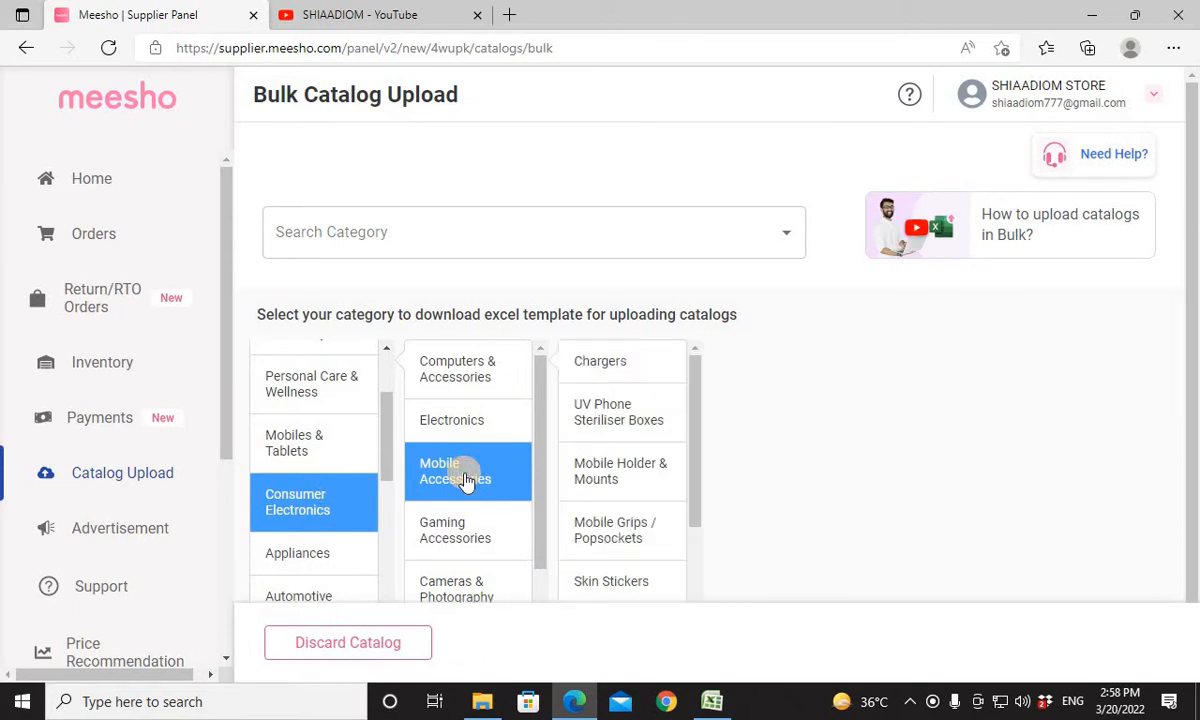
drag(698, 432, 691, 501)
click(621, 490)
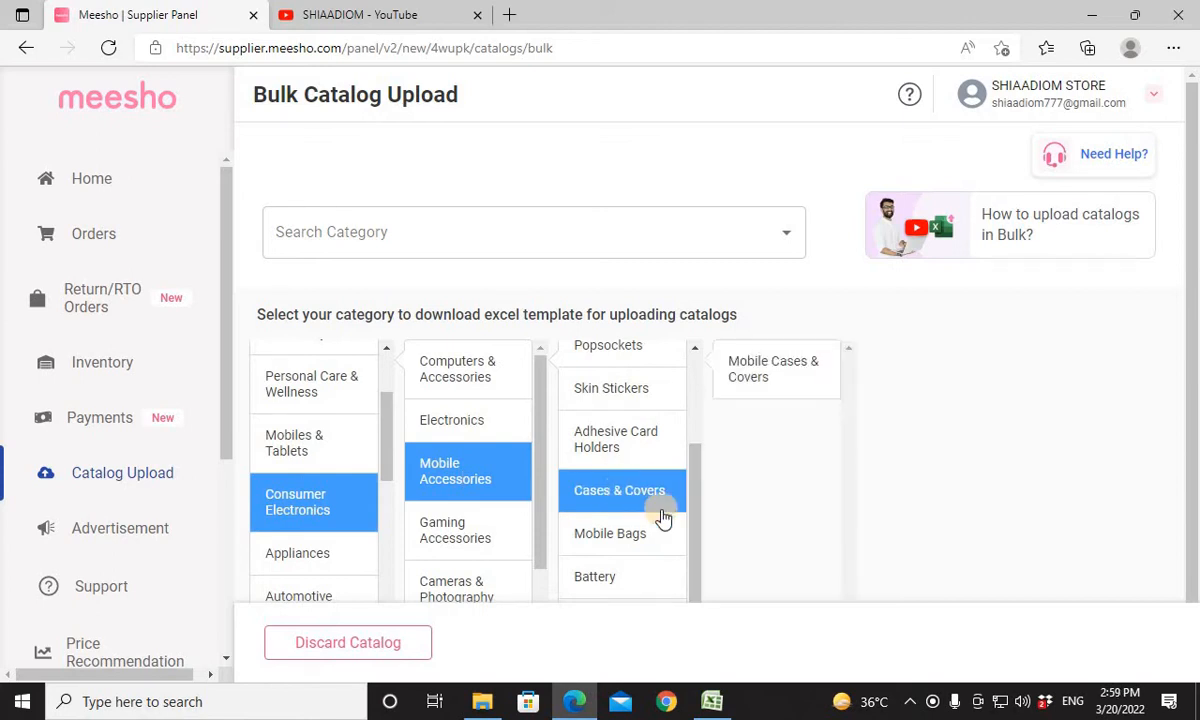
click(766, 386)
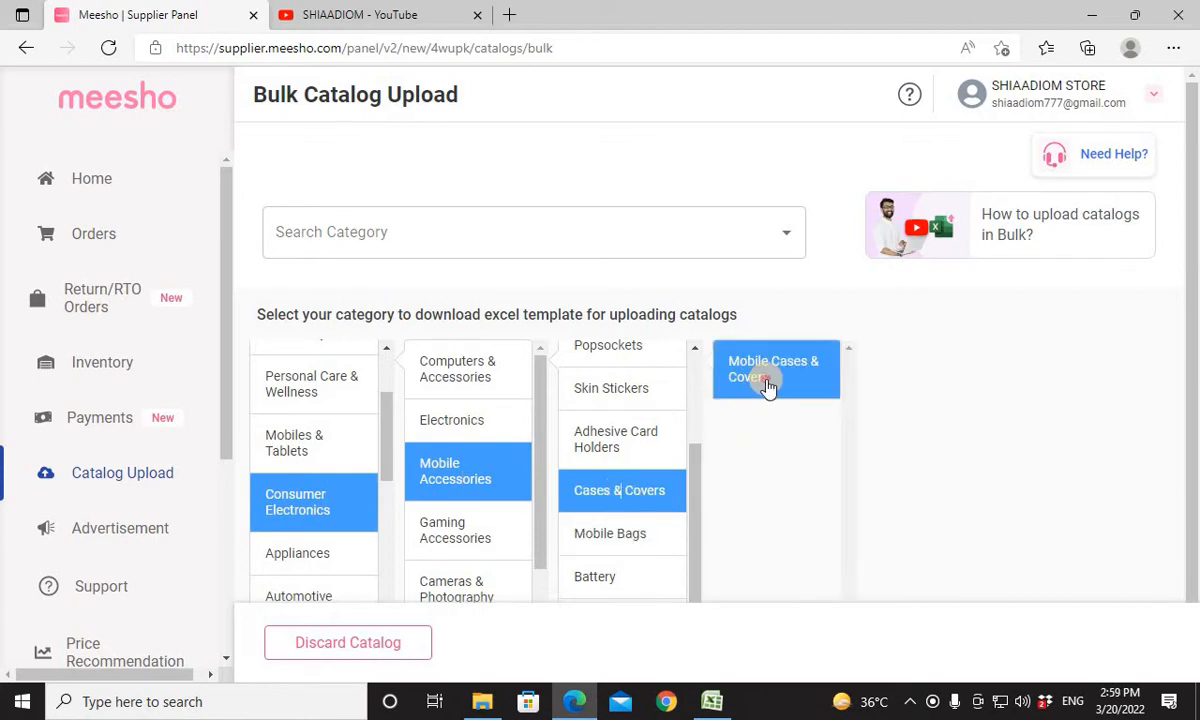
Download the Mobile Cases & Covers template and open it in Excel on the Mobile-Cases---Covers-Fill this sheet.
drag(1196, 442, 1197, 458)
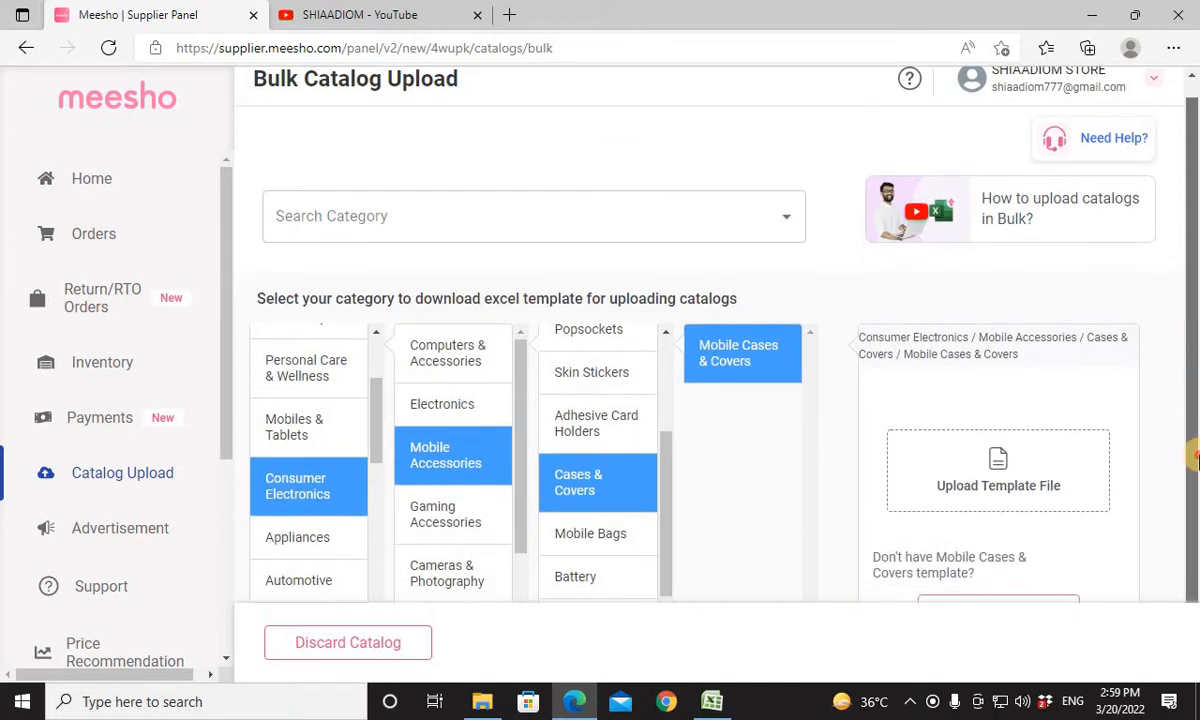
scroll(1080, 530, down, 1)
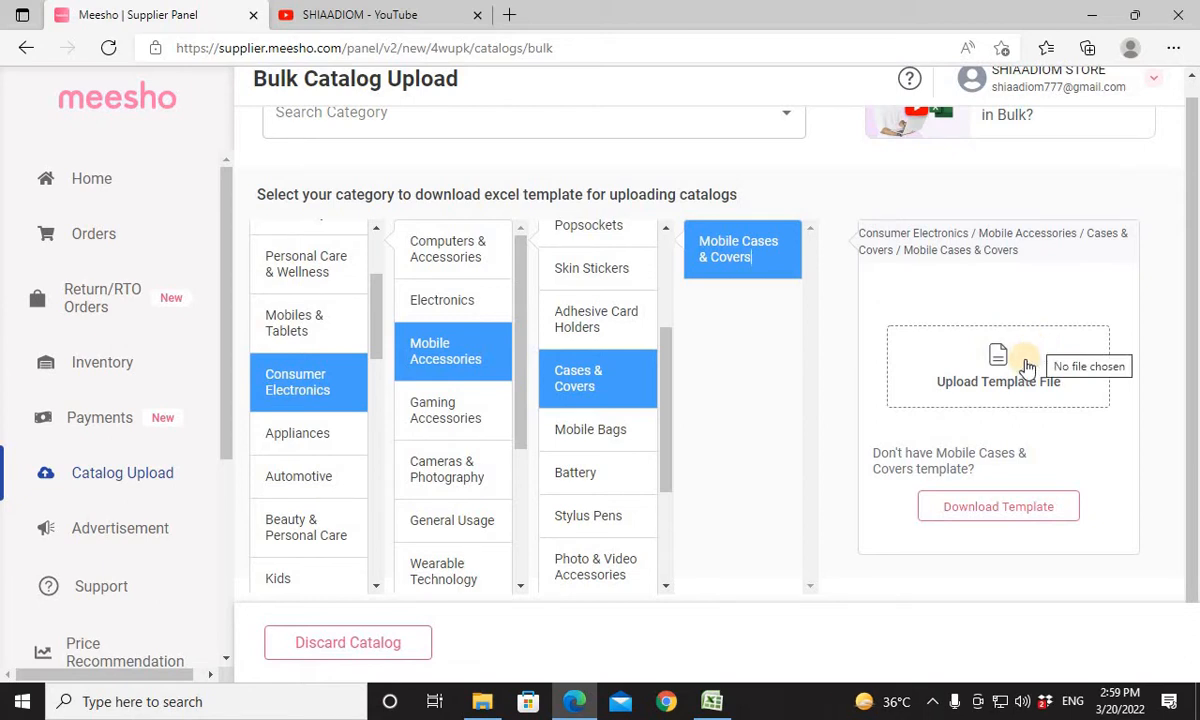
click(992, 508)
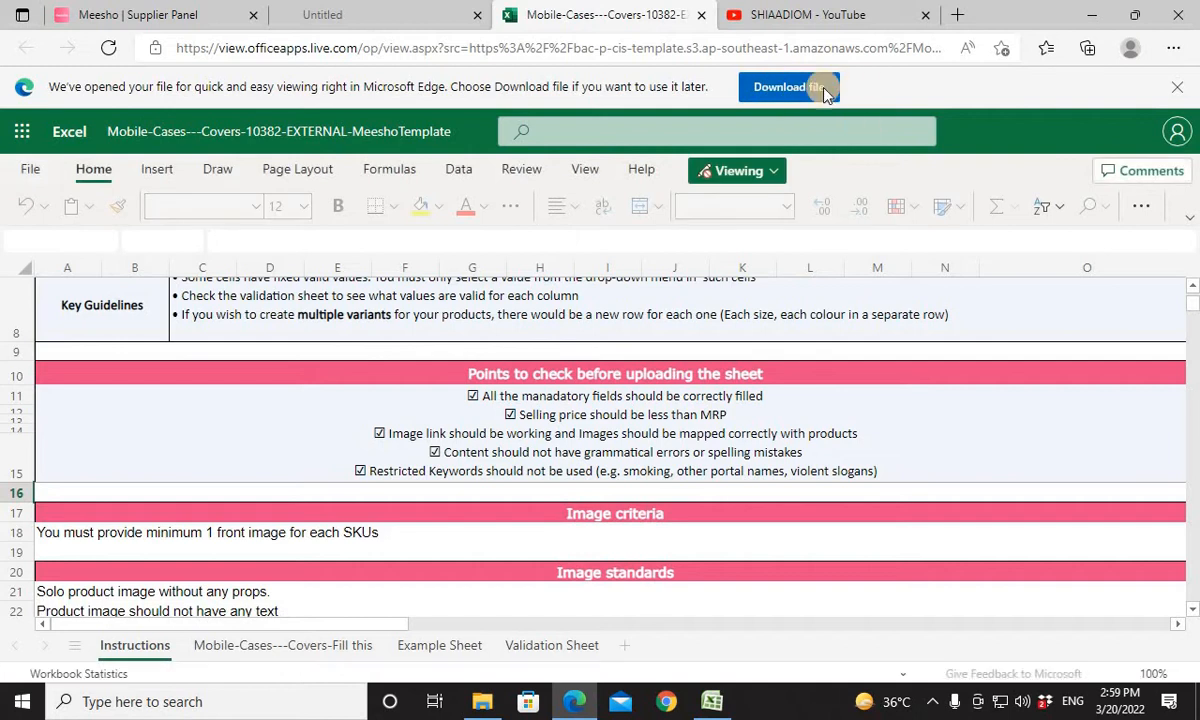
click(800, 87)
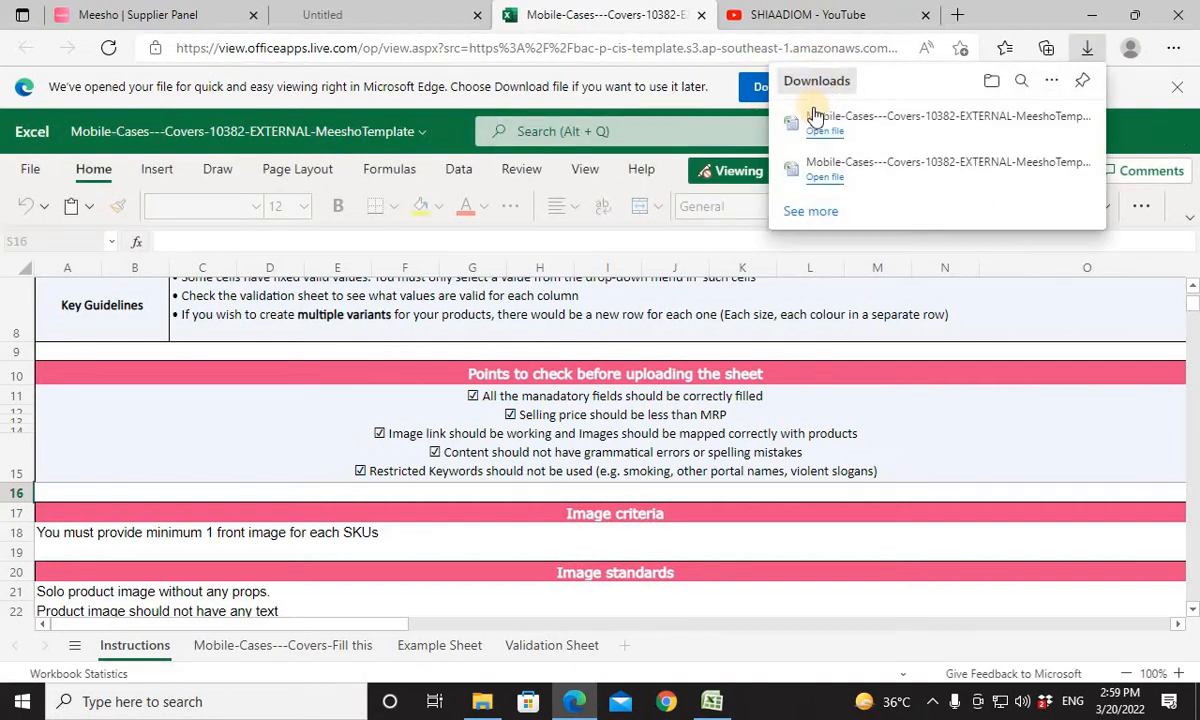
click(832, 135)
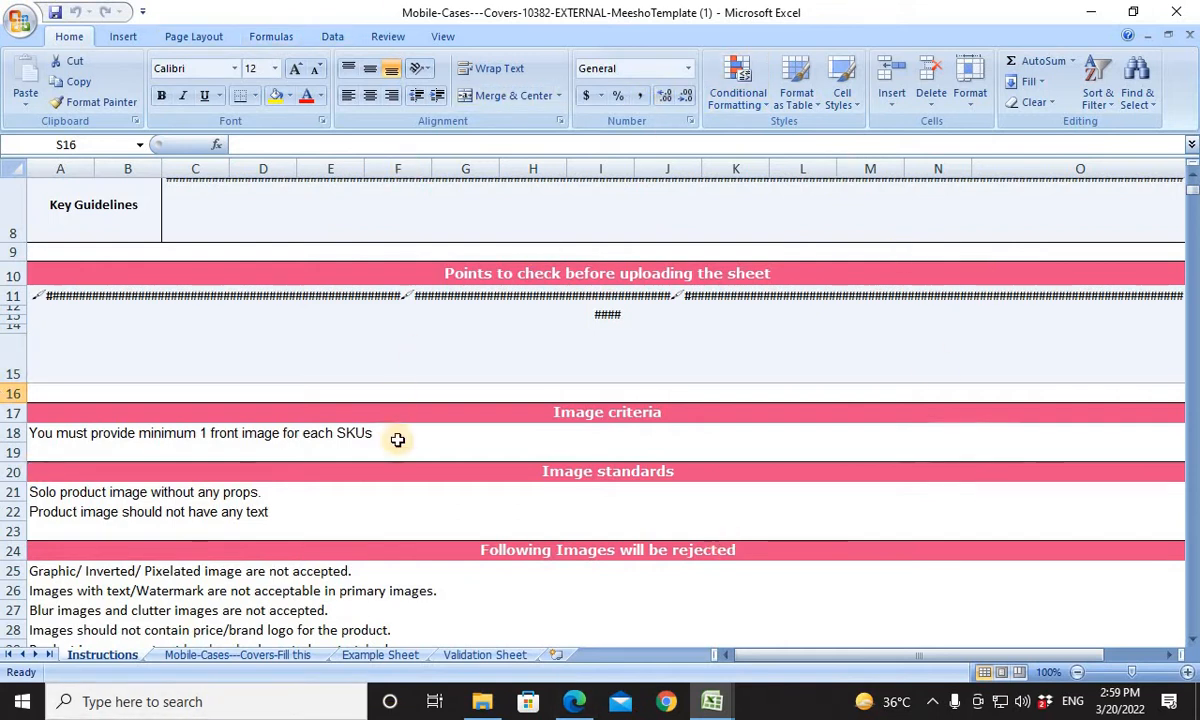
click(240, 662)
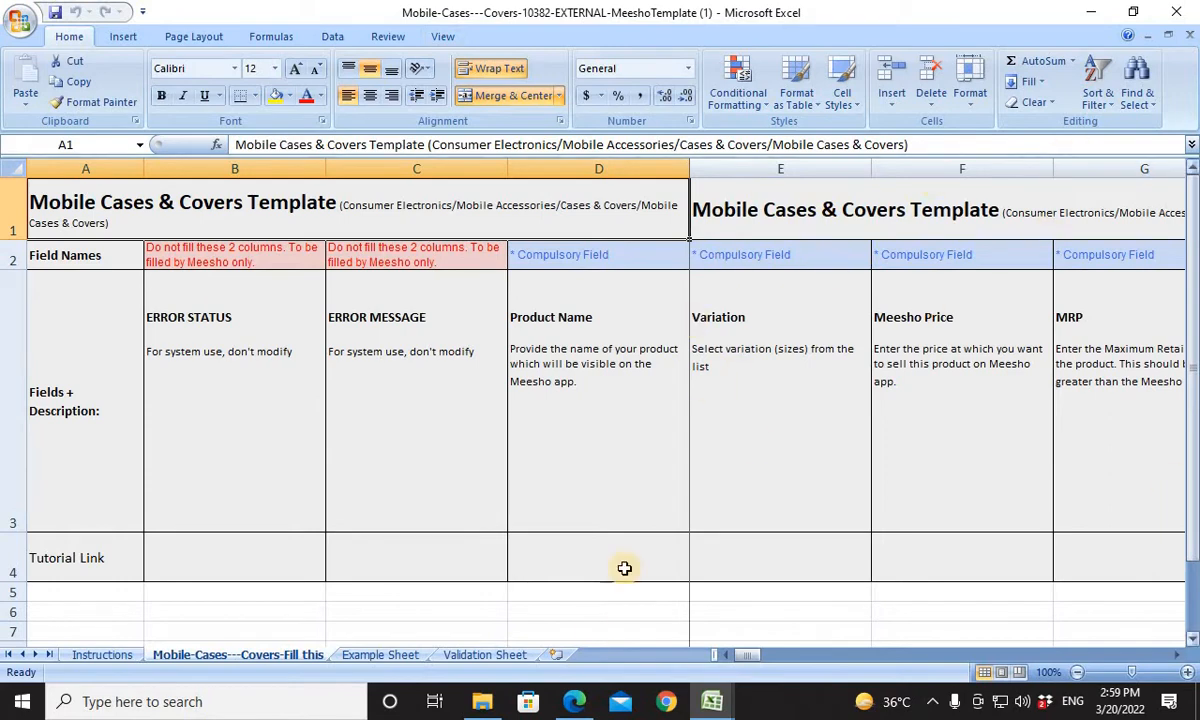
Review the product columns in row 60 of the SAOMFC 070 TO SAOFMC 129 workbook, from Seller SKU ID to the image URLs.
click(574, 701)
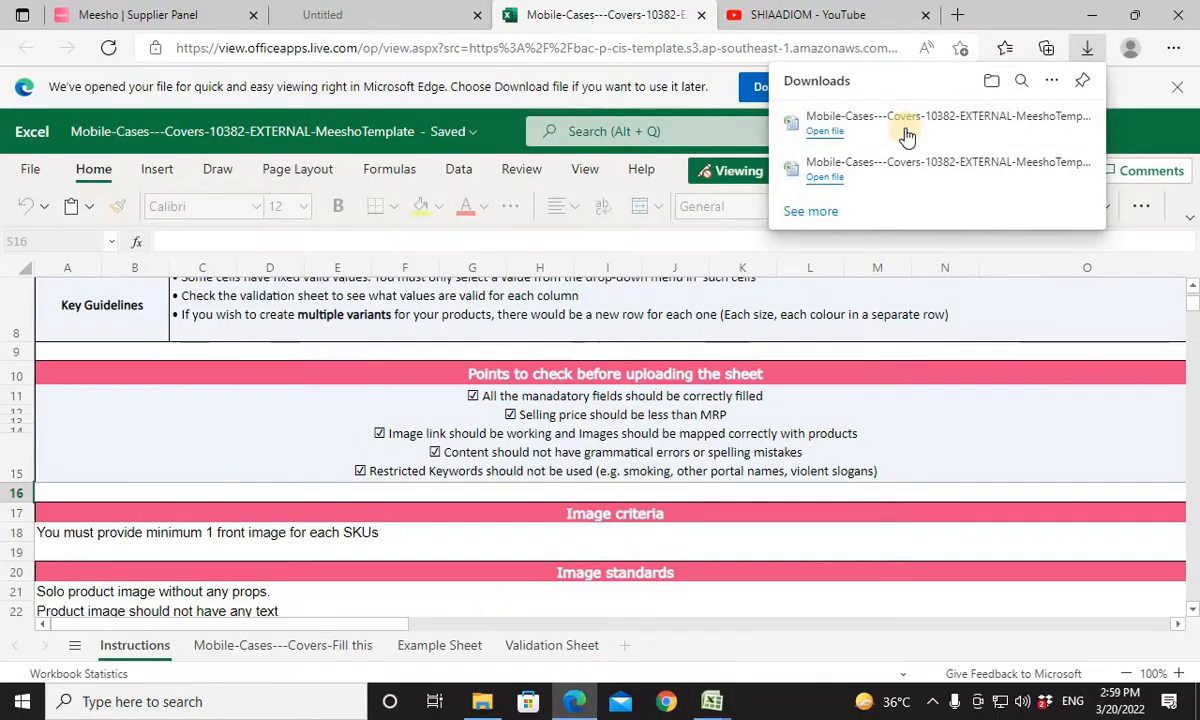
click(928, 318)
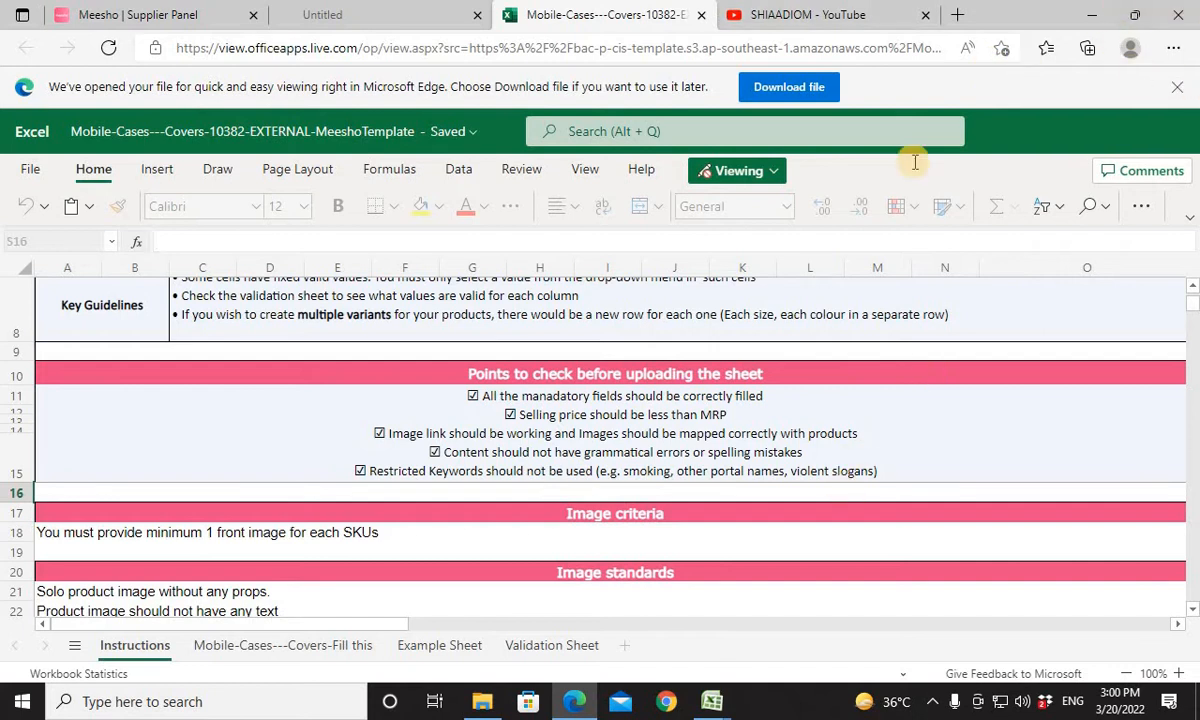
mouse_move(716, 700)
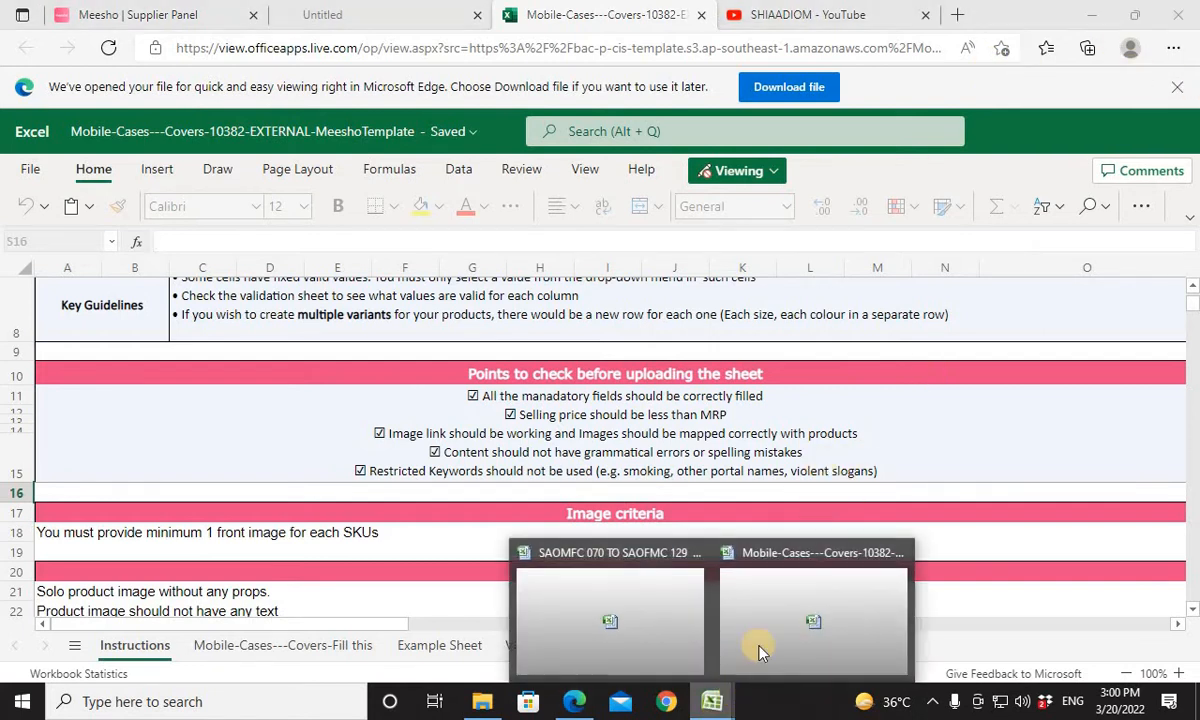
click(620, 590)
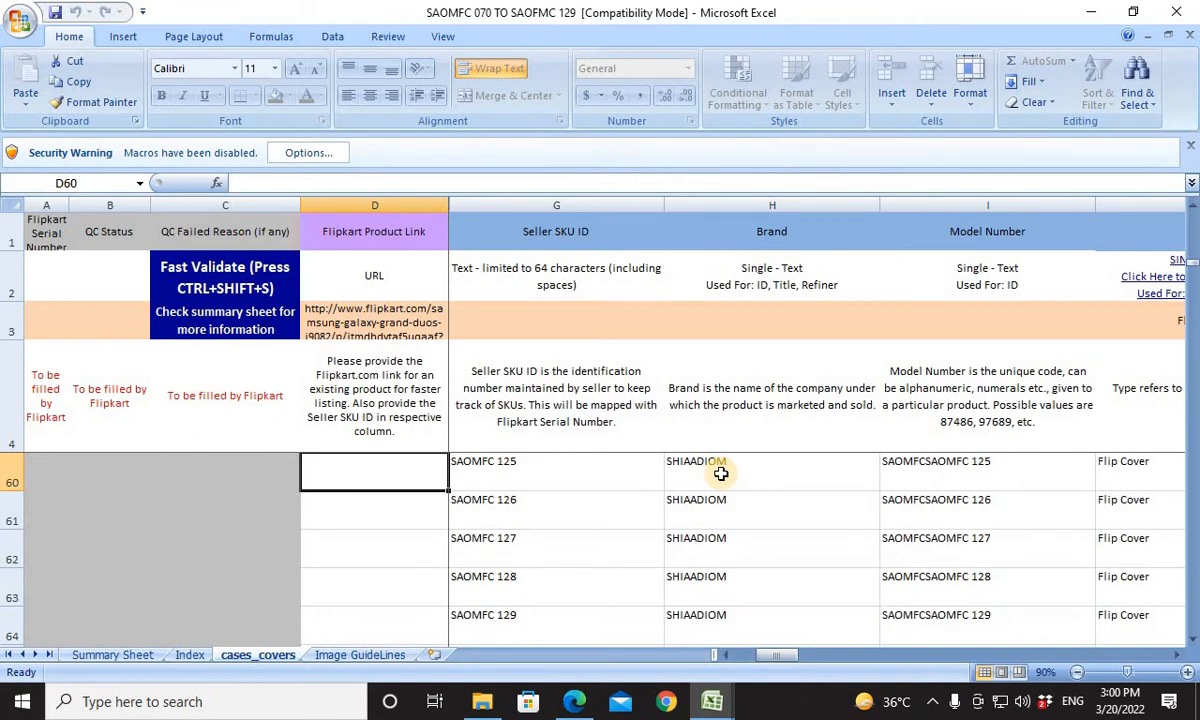
key(Right)
key(Right)
key(Right)
key(Right)
key(Right)
key(Right)
key(Right)
key(Right)
key(Right)
key(Right)
key(Right)
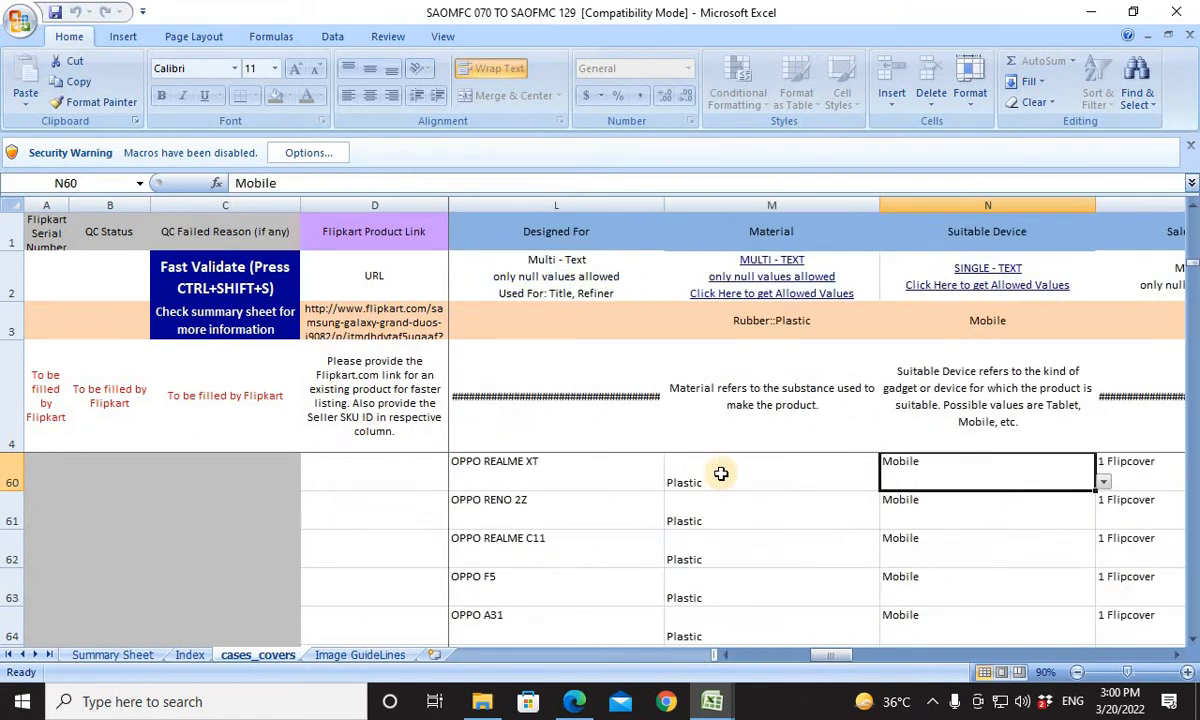
key(Right)
key(Right)
key(Right)
key(Right)
key(Right)
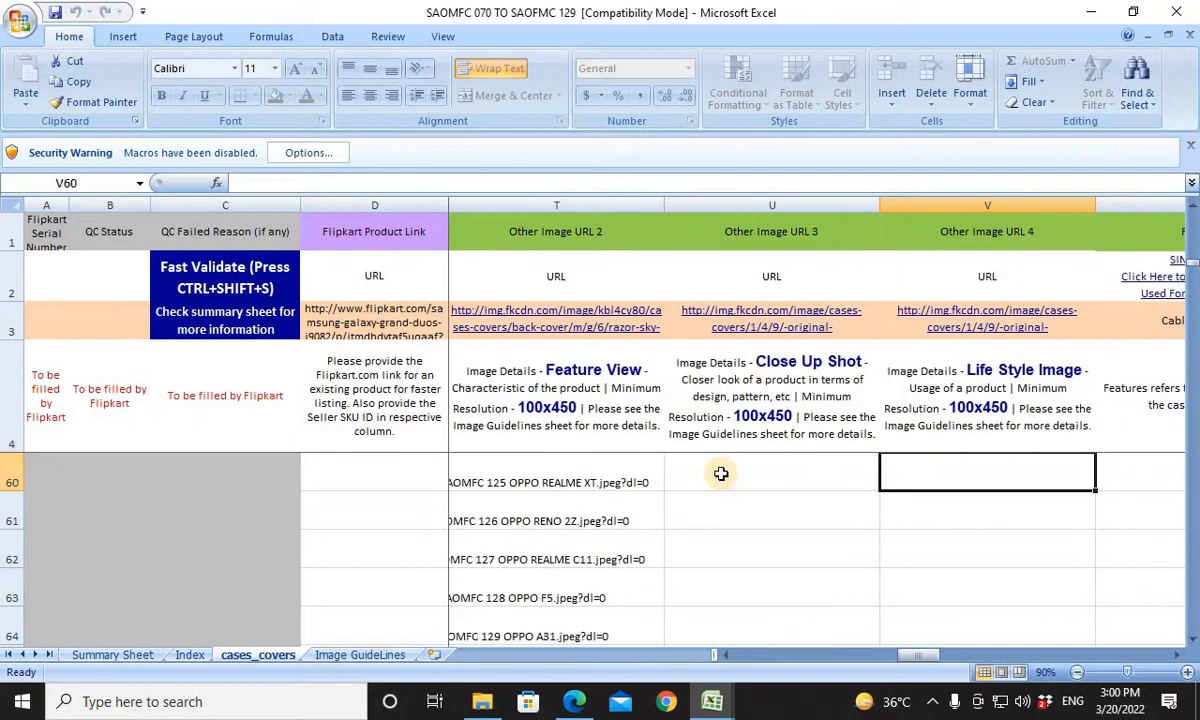
key(Left)
key(Left)
key(Left)
key(Left)
key(Left)
key(Left)
key(Left)
key(Left)
key(Left)
key(Left)
key(Left)
key(Left)
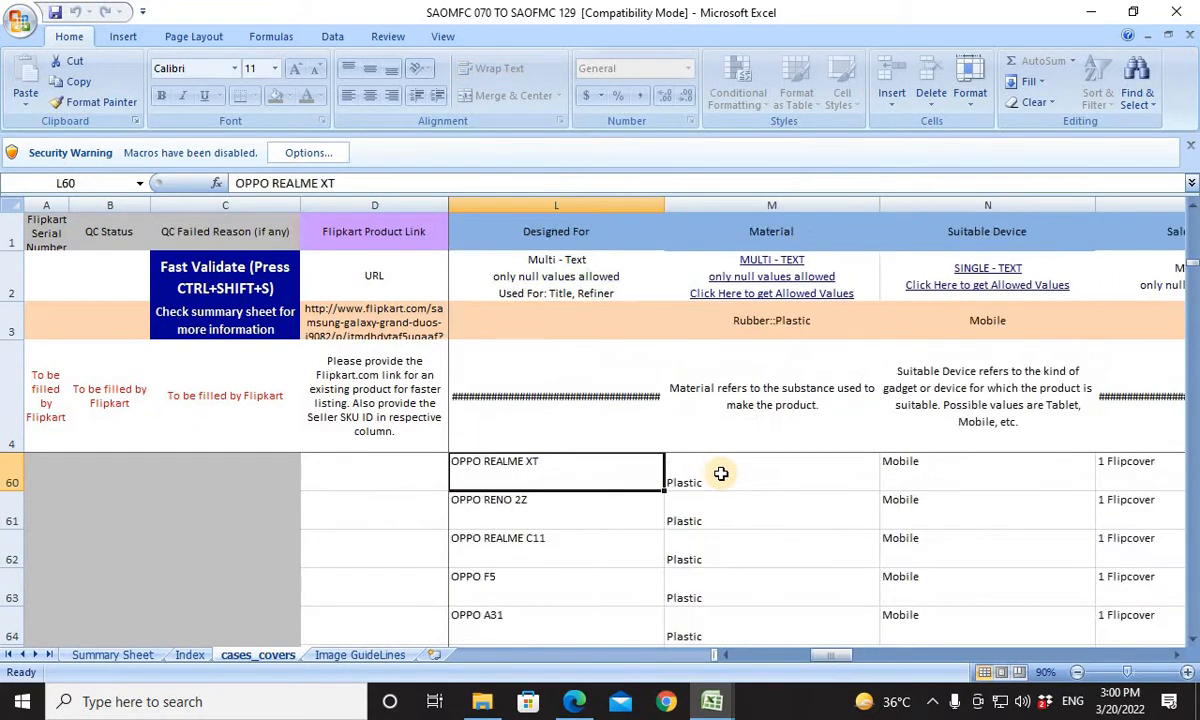
key(Left)
key(Left)
key(Left)
key(Left)
key(Left)
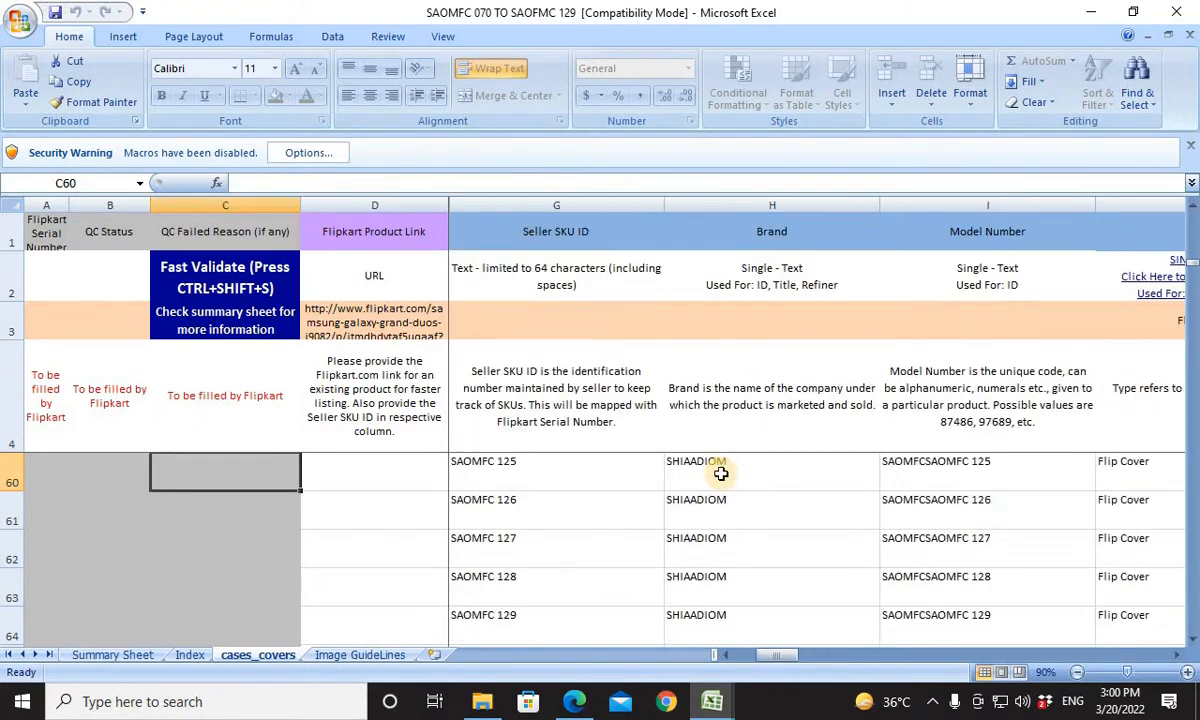
Return to the Meesho template workbook and select D5, the first entry cell under Product Name.
click(712, 701)
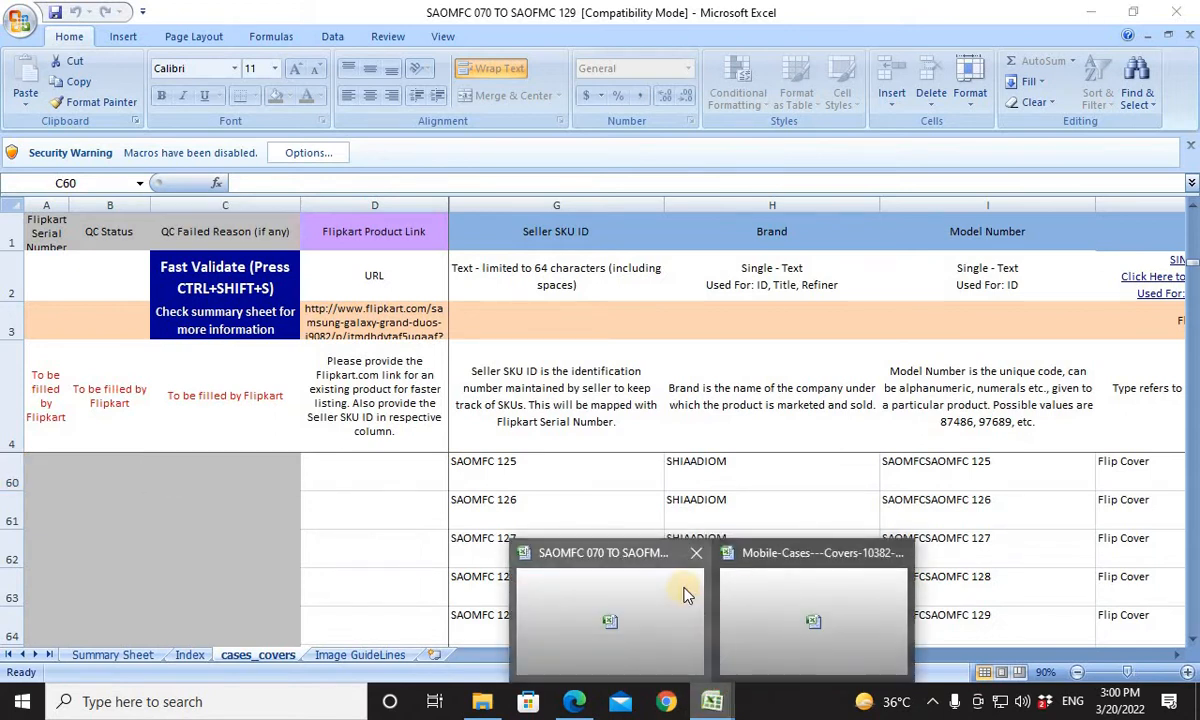
click(792, 615)
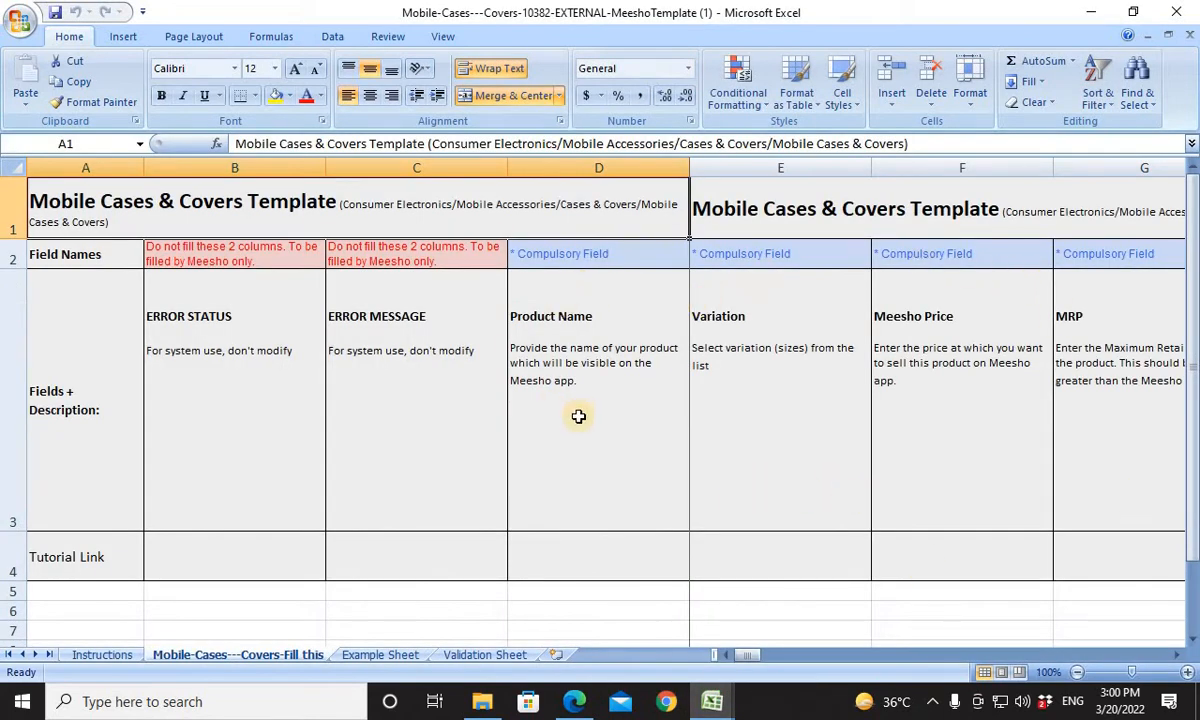
click(571, 592)
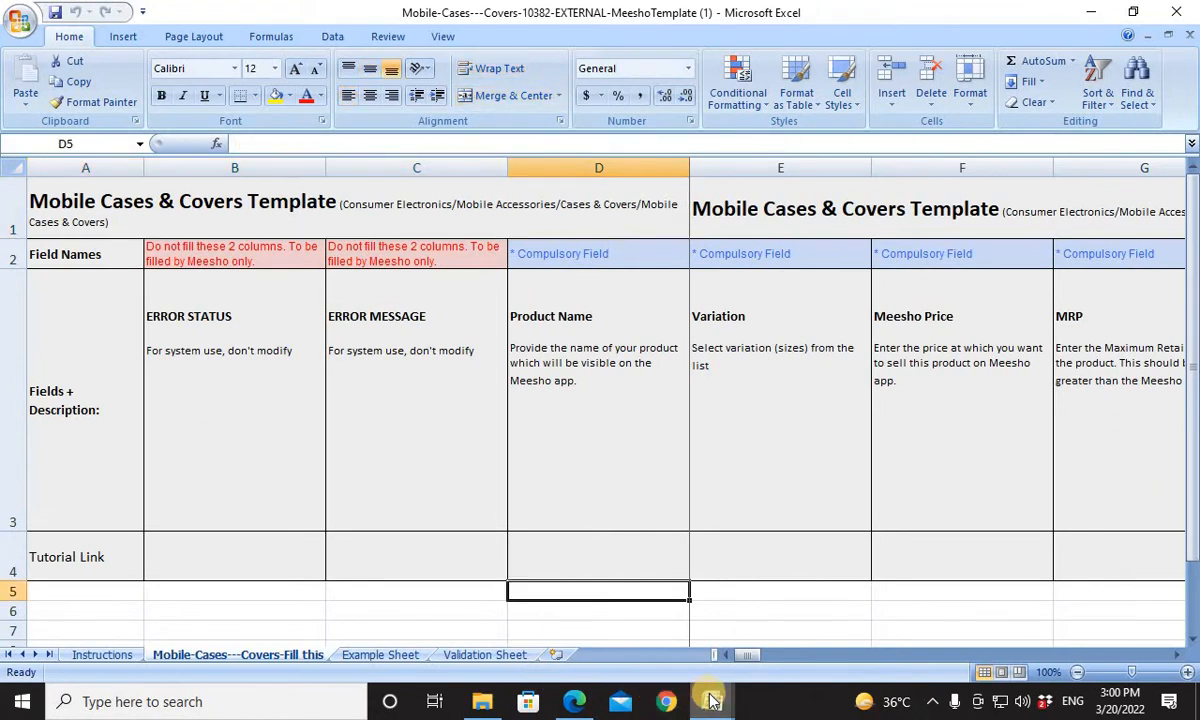
Switch to the SAOMFC 070 TO SAOFMC 129 workbook and go to the first product row, row 5.
mouse_move(712, 700)
click(664, 600)
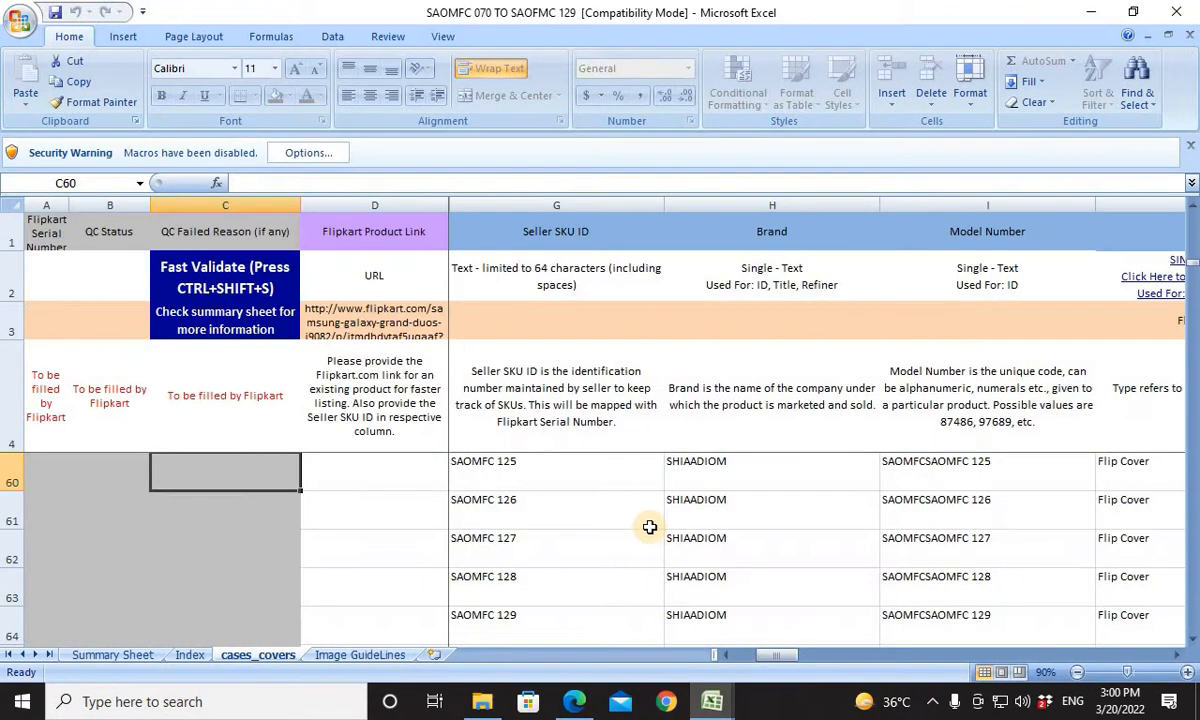
key(Right)
key(Right)
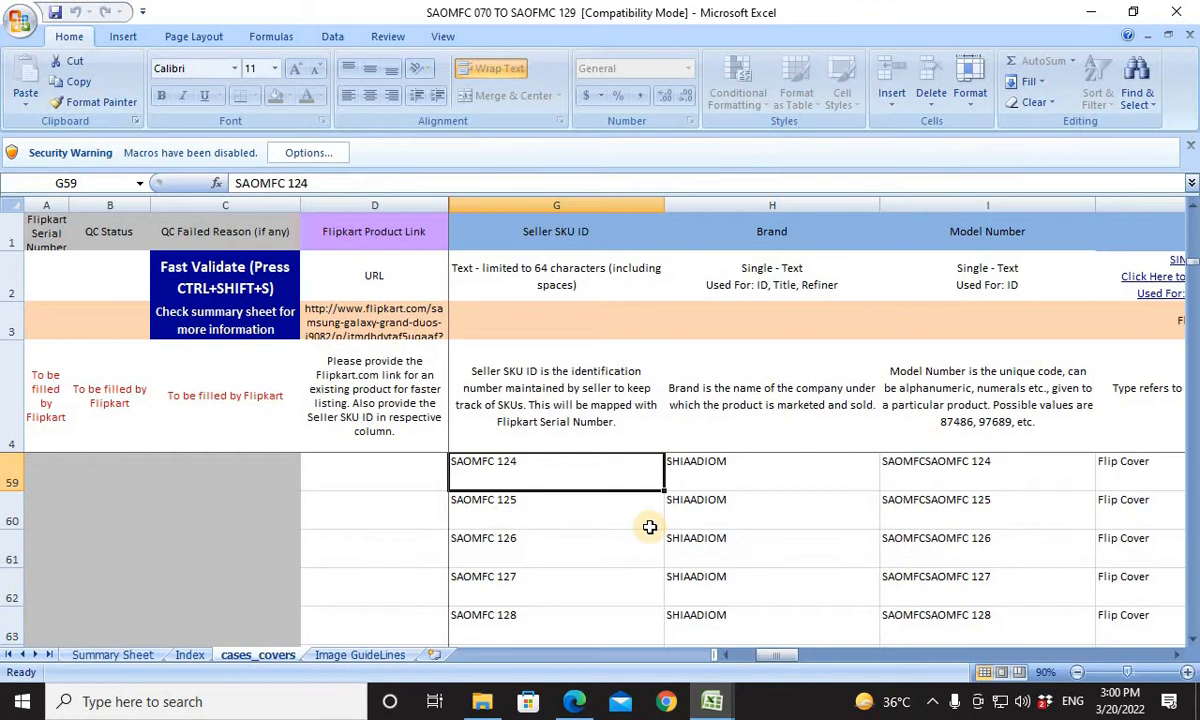
key(ctrl+Up)
key(ctrl+Up)
key(Down)
key(Down)
key(Down)
Copy all phone model names in the Designed For column, from L5 to L64.
key(Right)
key(Right)
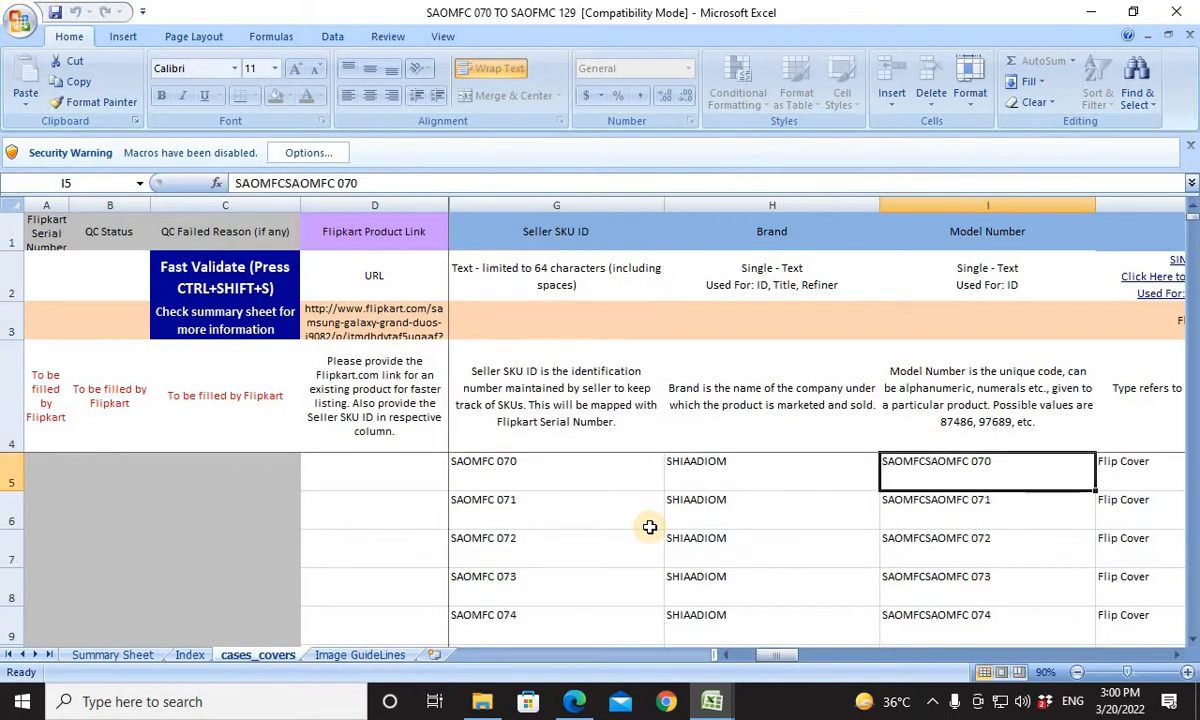
key(Right)
key(Right)
key(Right)
key(ctrl+shift+Down)
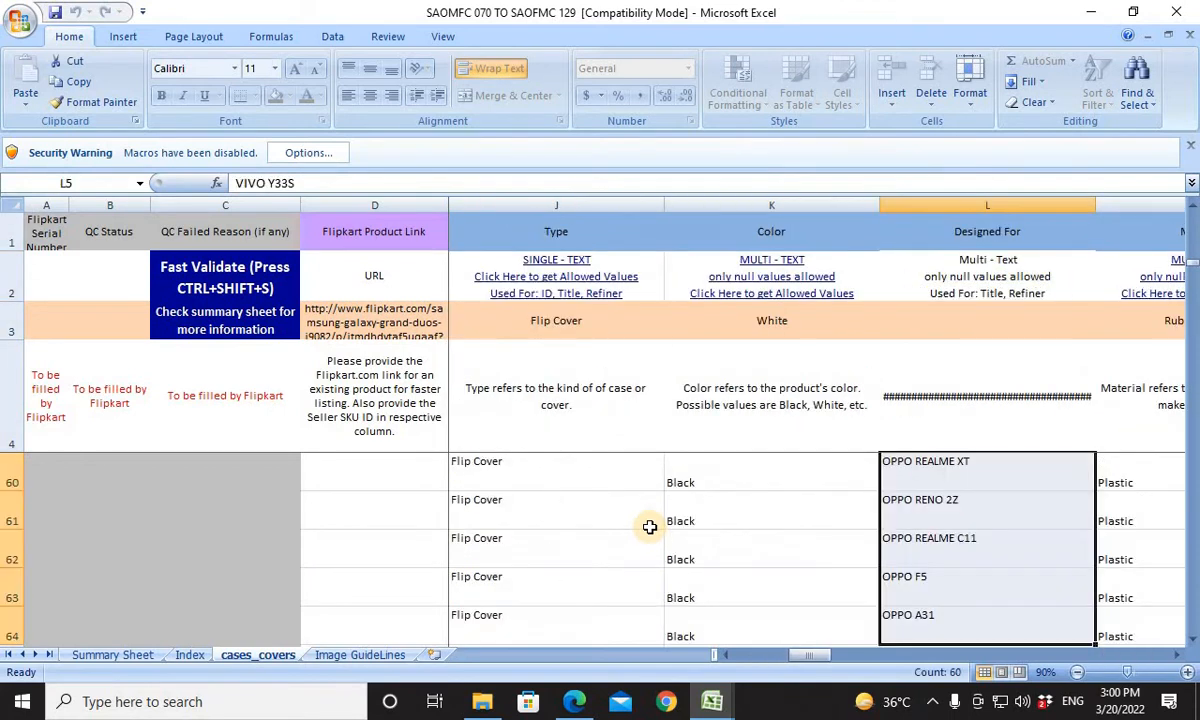
key(ctrl+c)
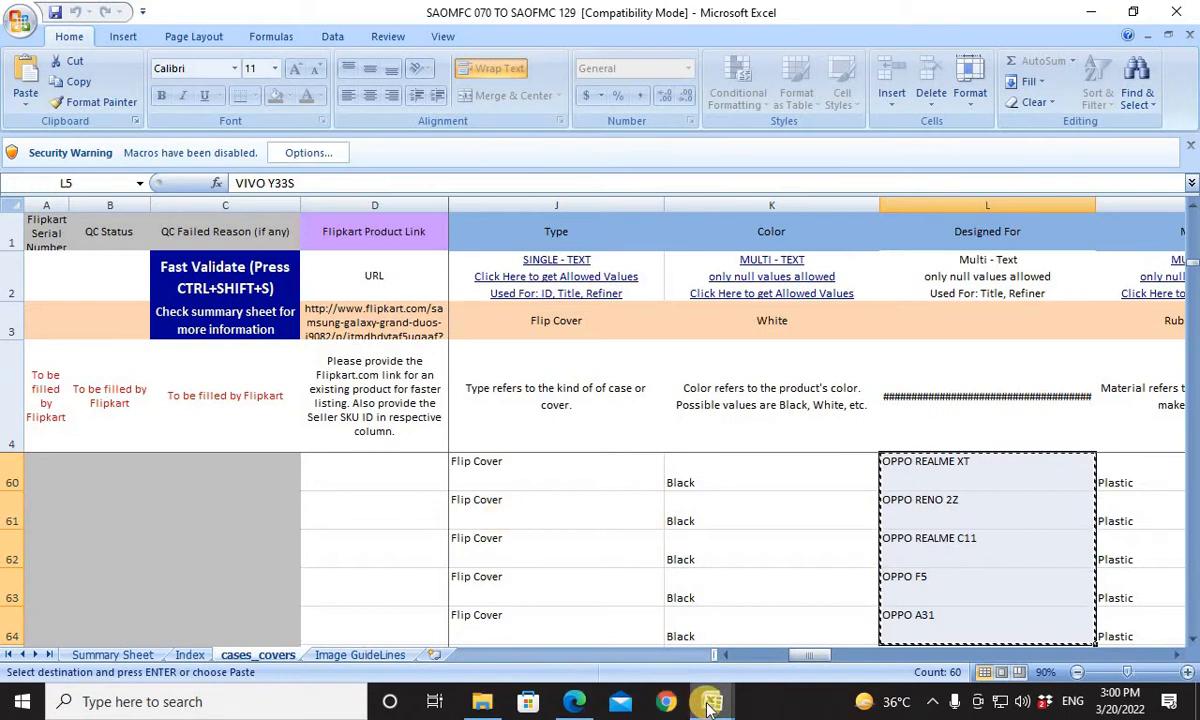
Return to the Meesho template workbook and paste the copied model names into the Product Name column starting at D5.
mouse_move(710, 706)
click(760, 616)
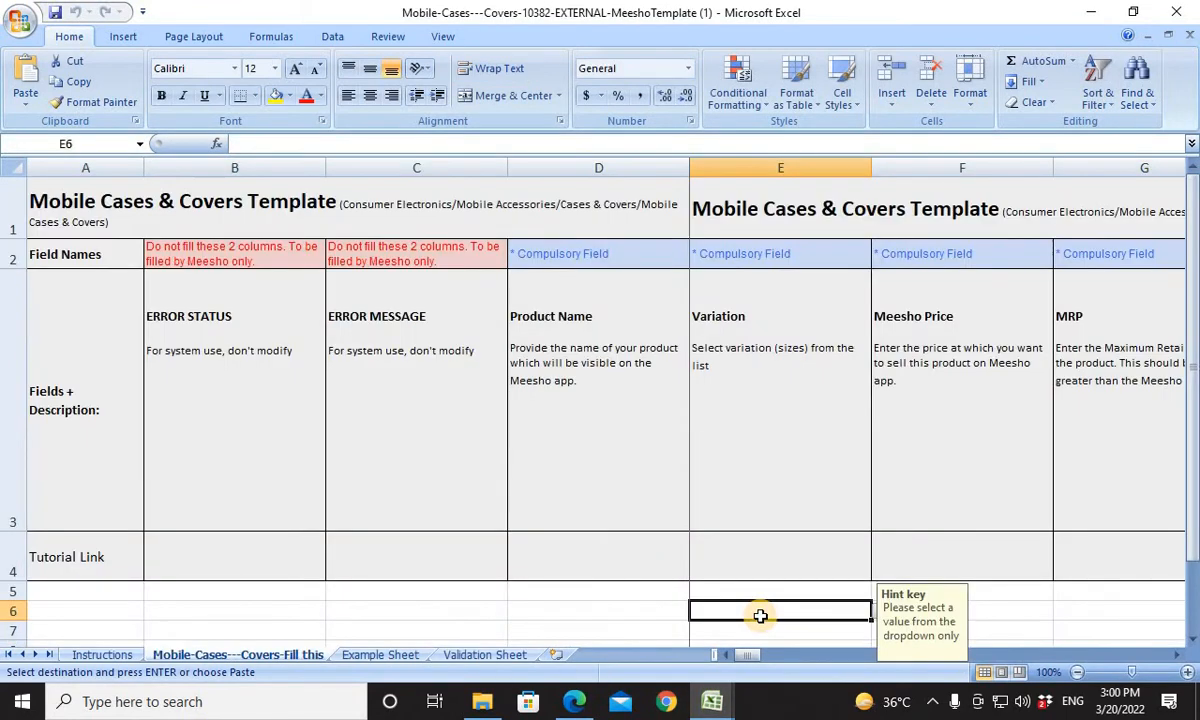
key(Up)
key(Up)
key(Down)
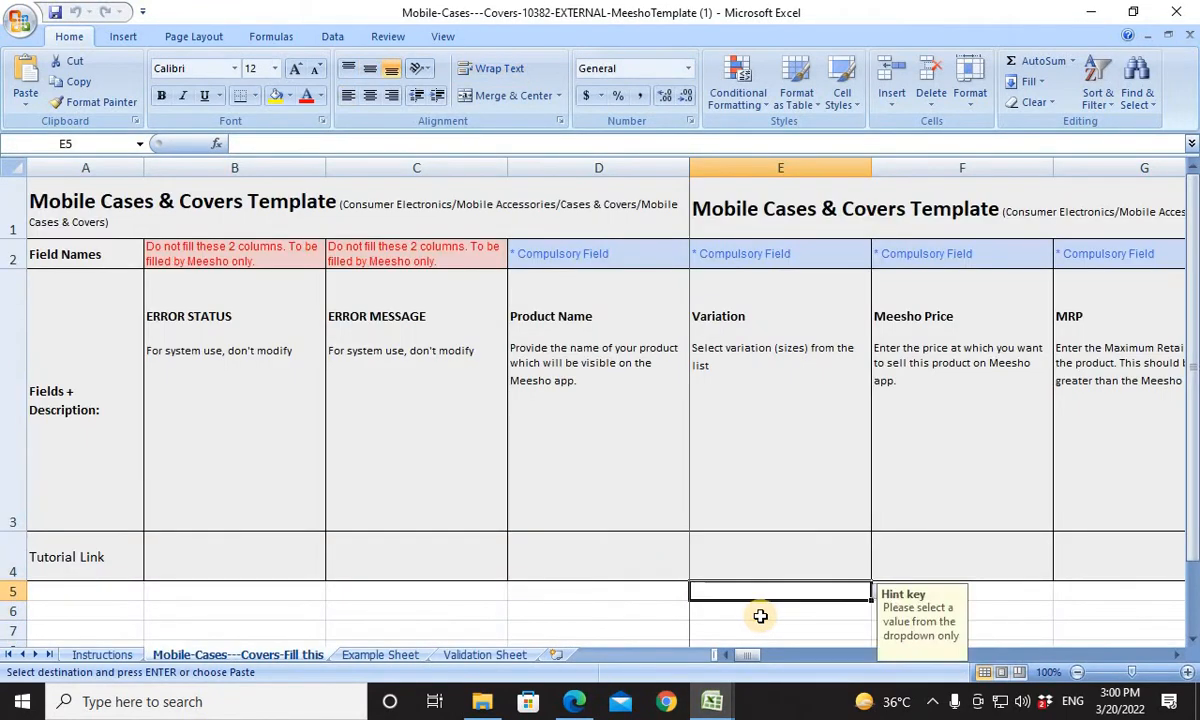
key(Left)
key(ctrl+v)
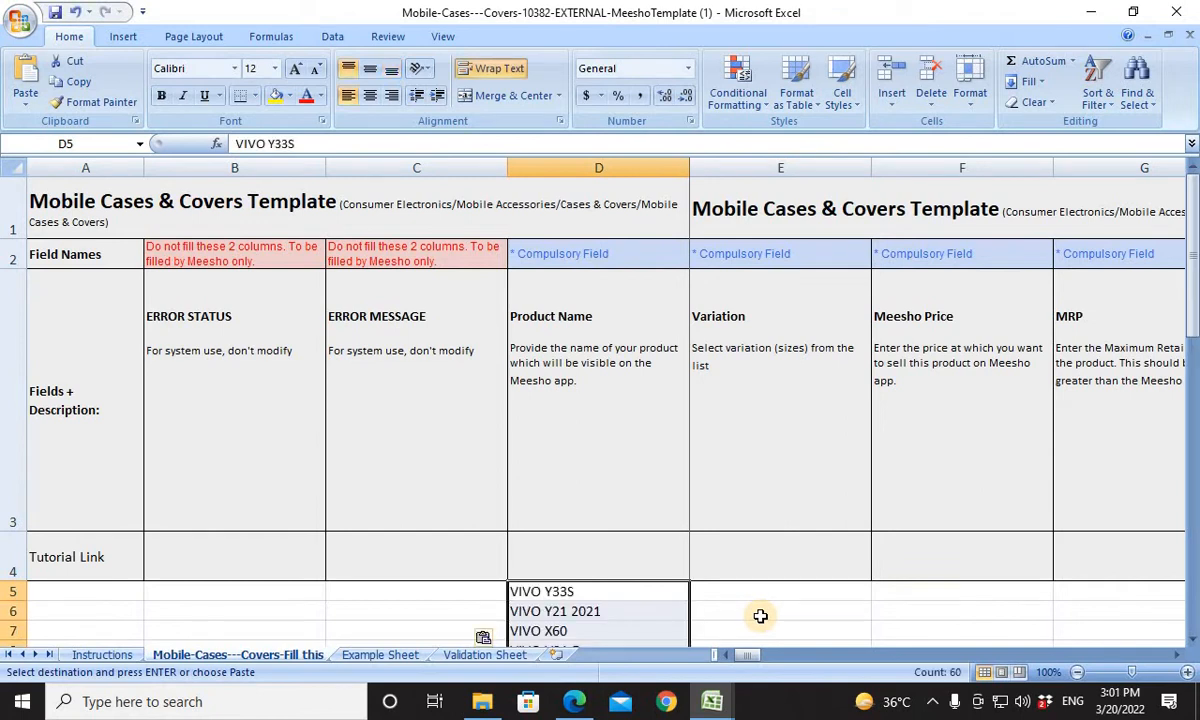
Choose Free Size as the Variation of the first product in E5.
key(Right)
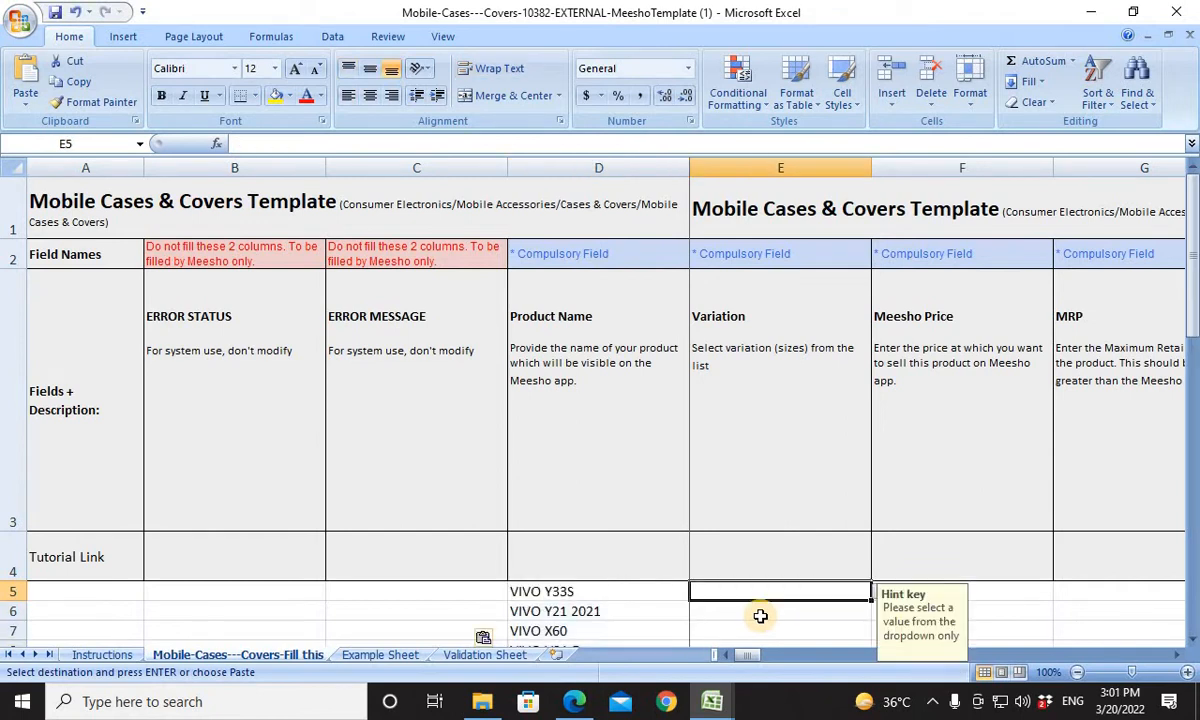
click(879, 592)
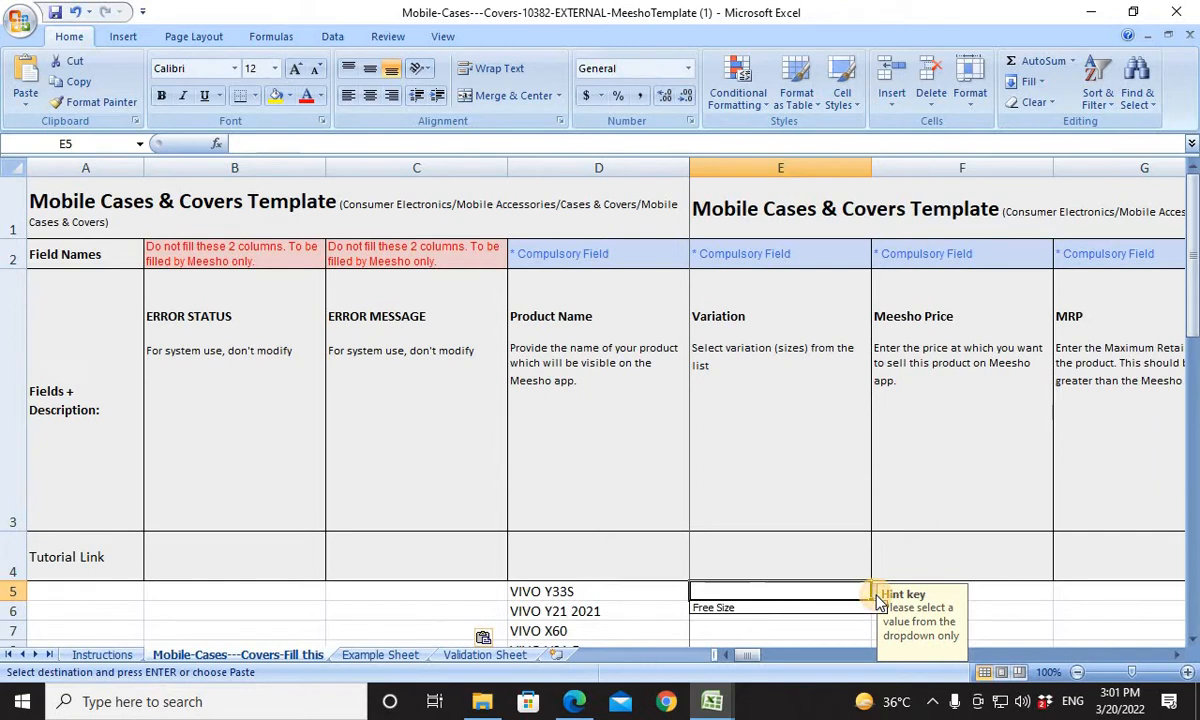
click(790, 612)
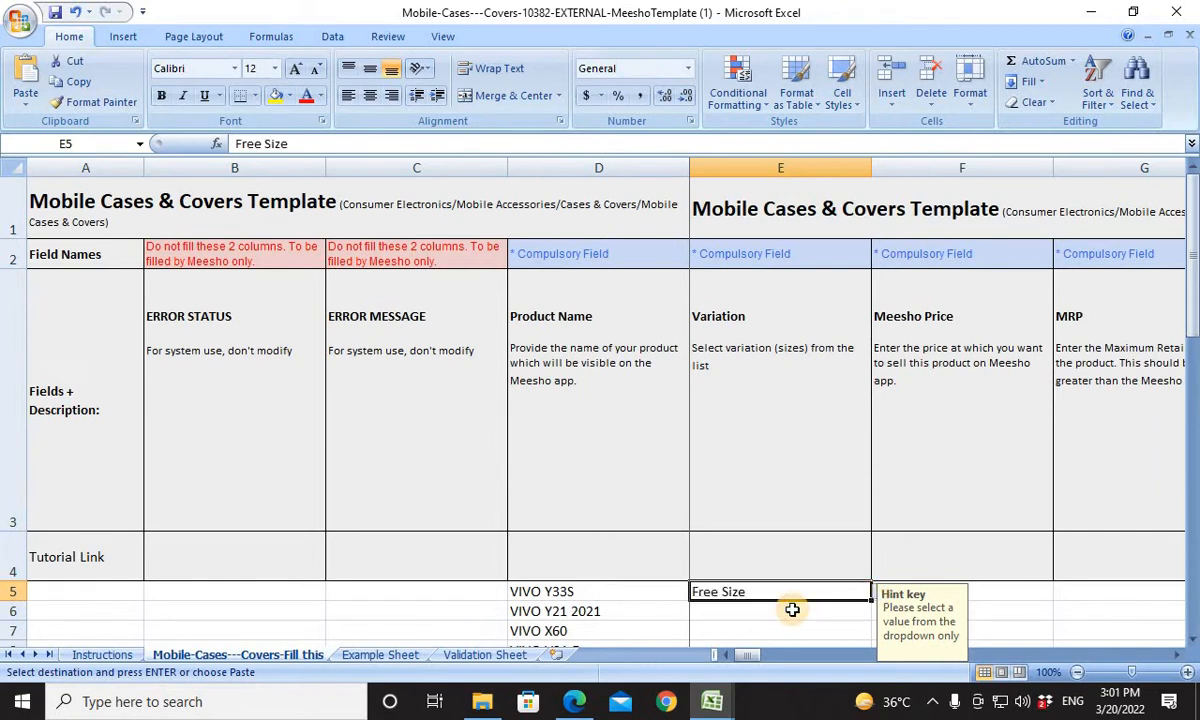
Copy the Free Size value down the Variation column to the last product in row 64.
key(Left)
key(Down)
key(ctrl+Down)
key(Right)
key(ctrl+v)
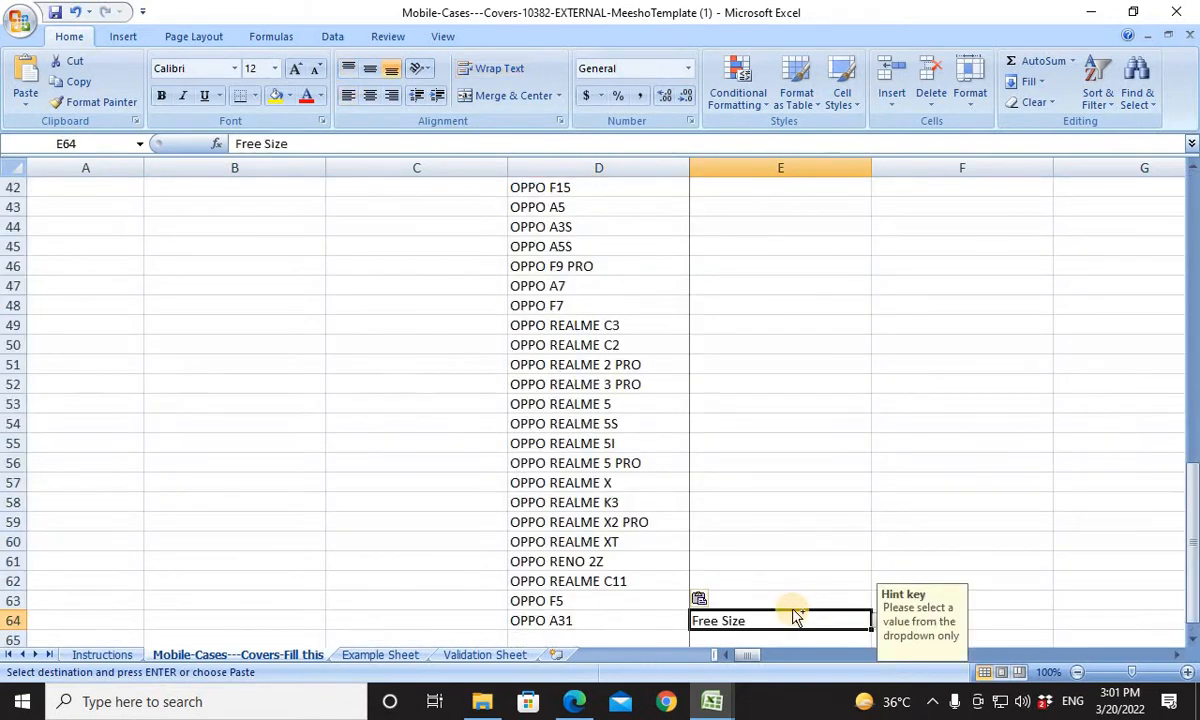
key(ctrl+shift+Up)
key(ctrl+v)
key(Down)
key(Down)
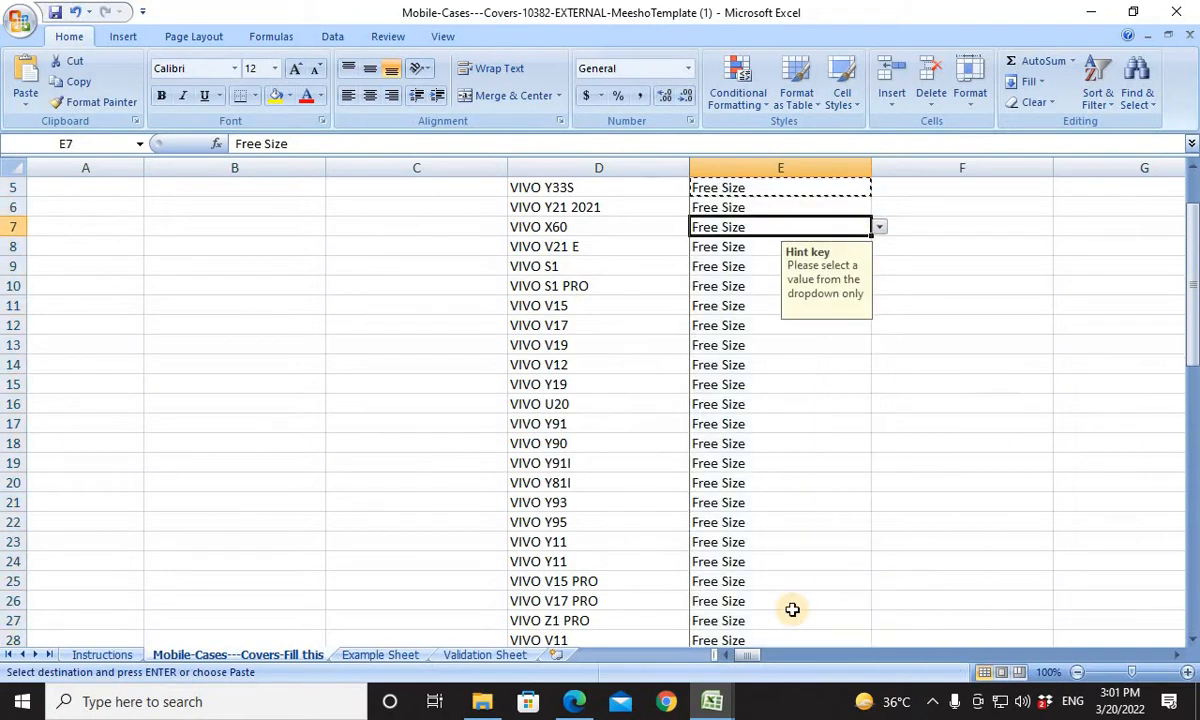
For the first product, enter 249 as the Meesho Price in F5 and 699 as the MRP in G5.
key(Up)
key(Up)
key(Up)
key(Down)
key(Up)
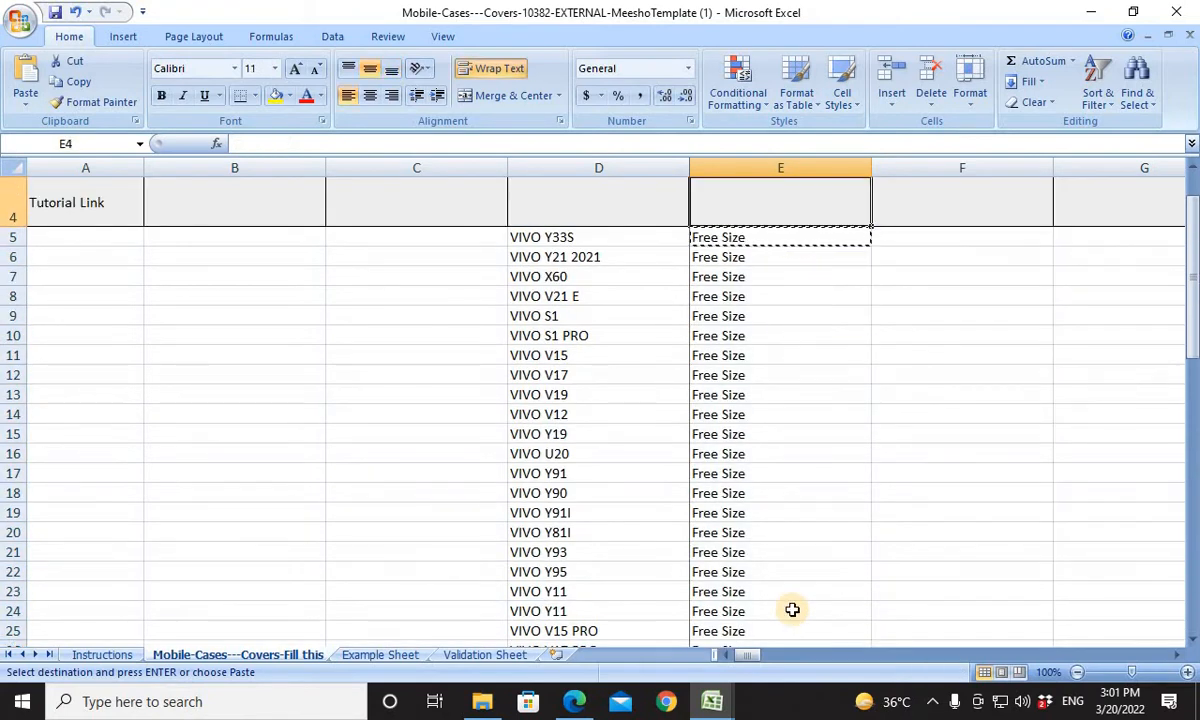
key(Down)
key(Up)
key(Up)
key(Up)
key(Down)
key(Down)
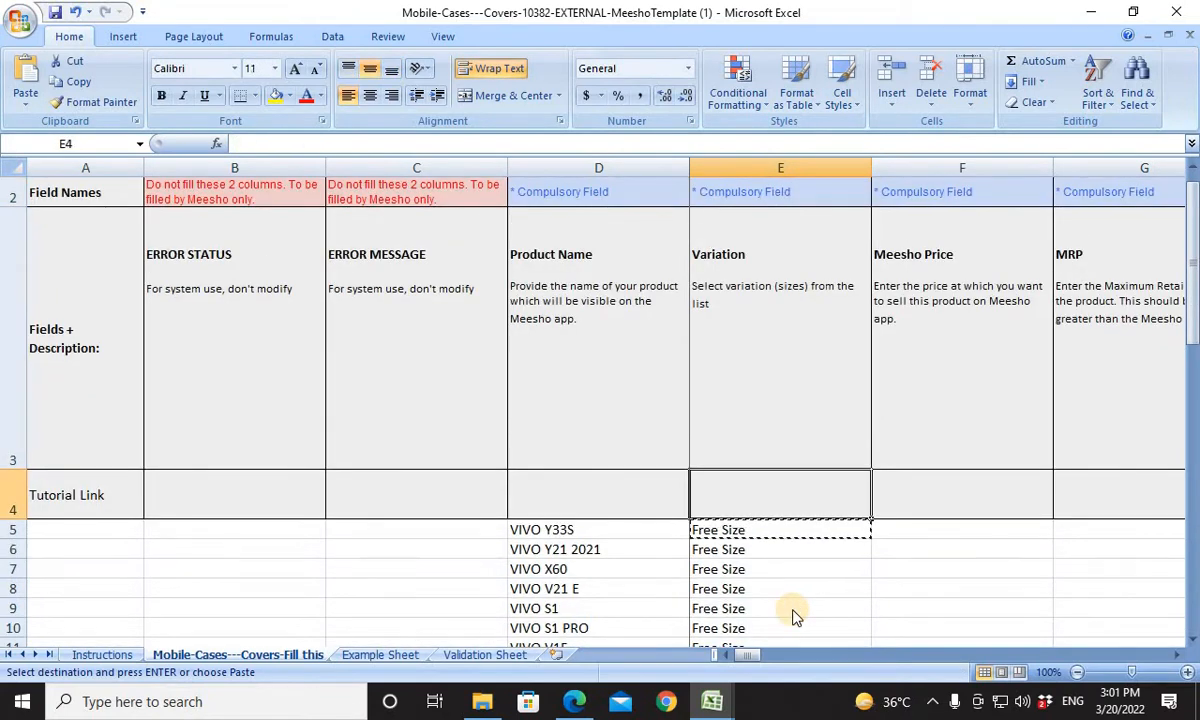
key(Down)
key(Right)
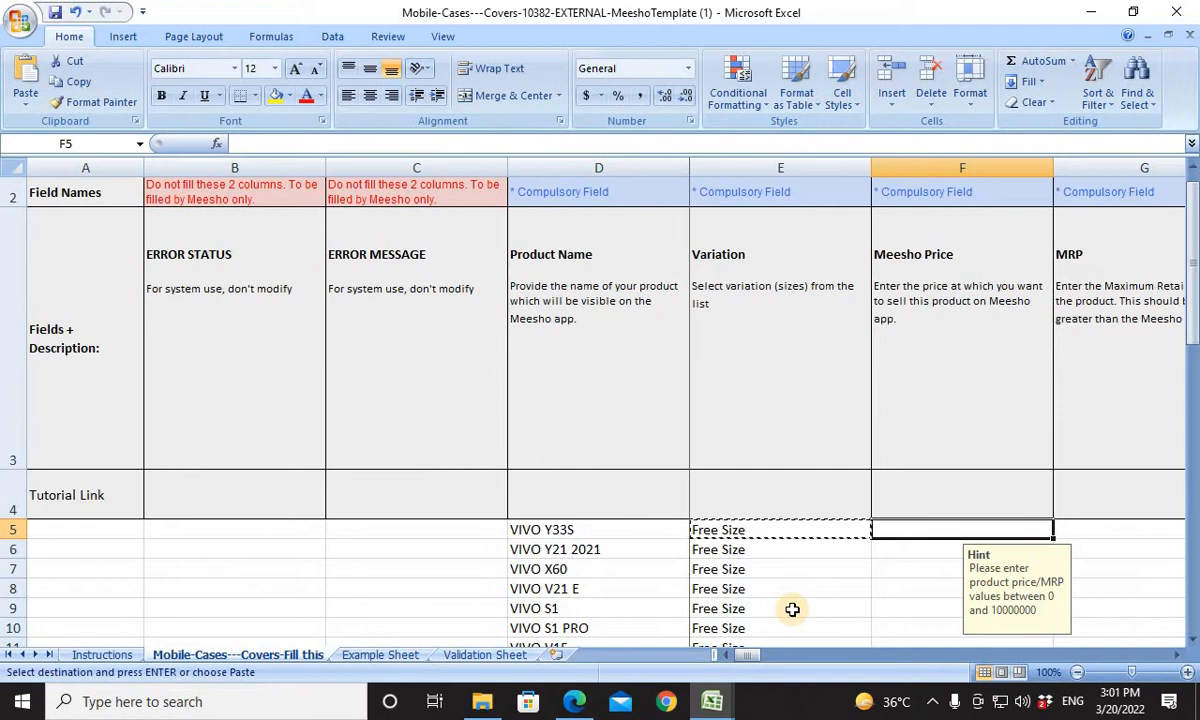
text(249)
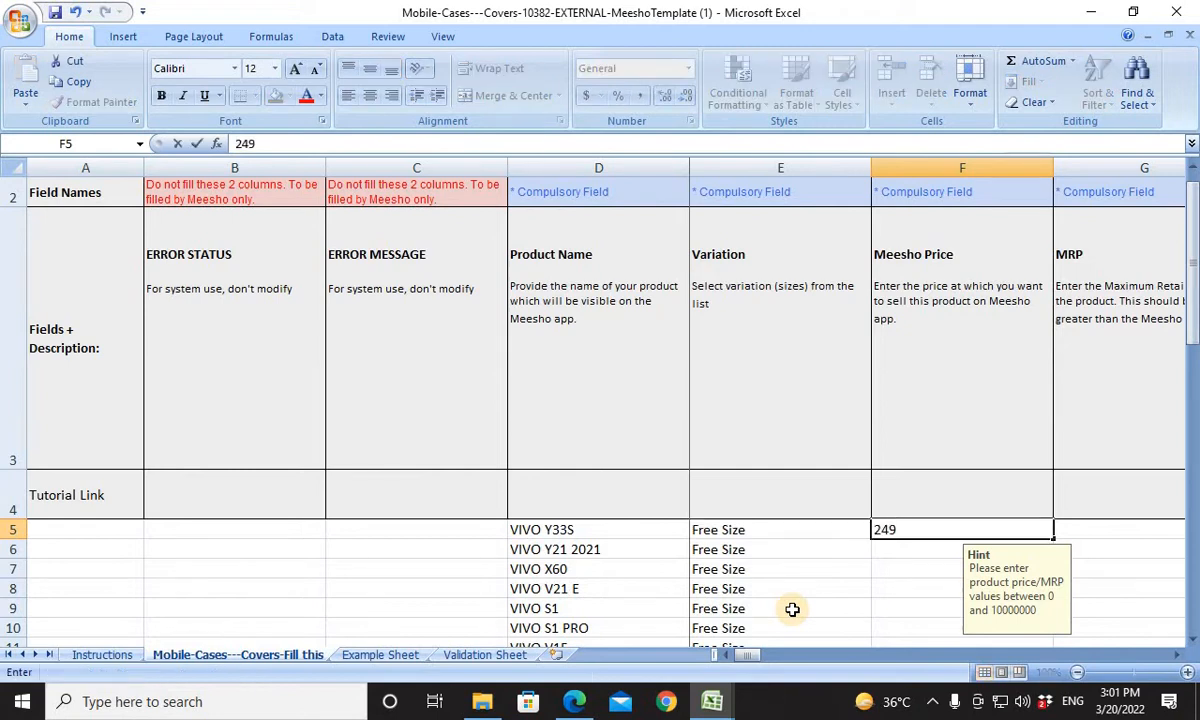
key(Tab)
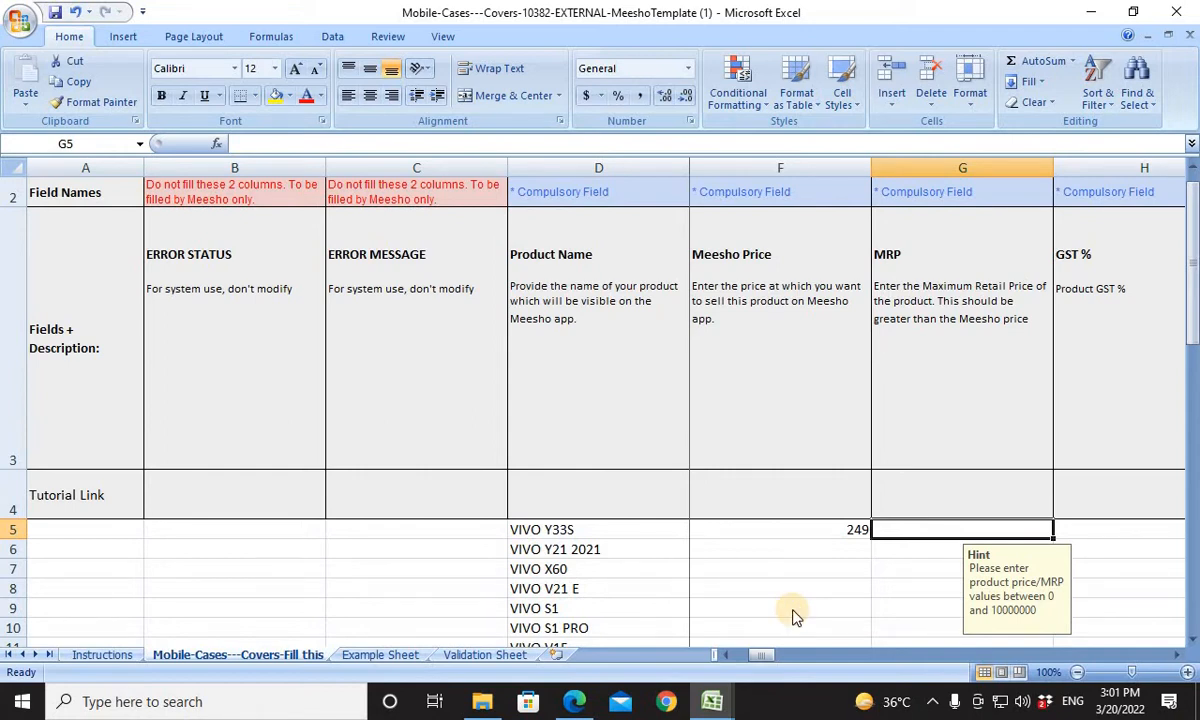
text(699)
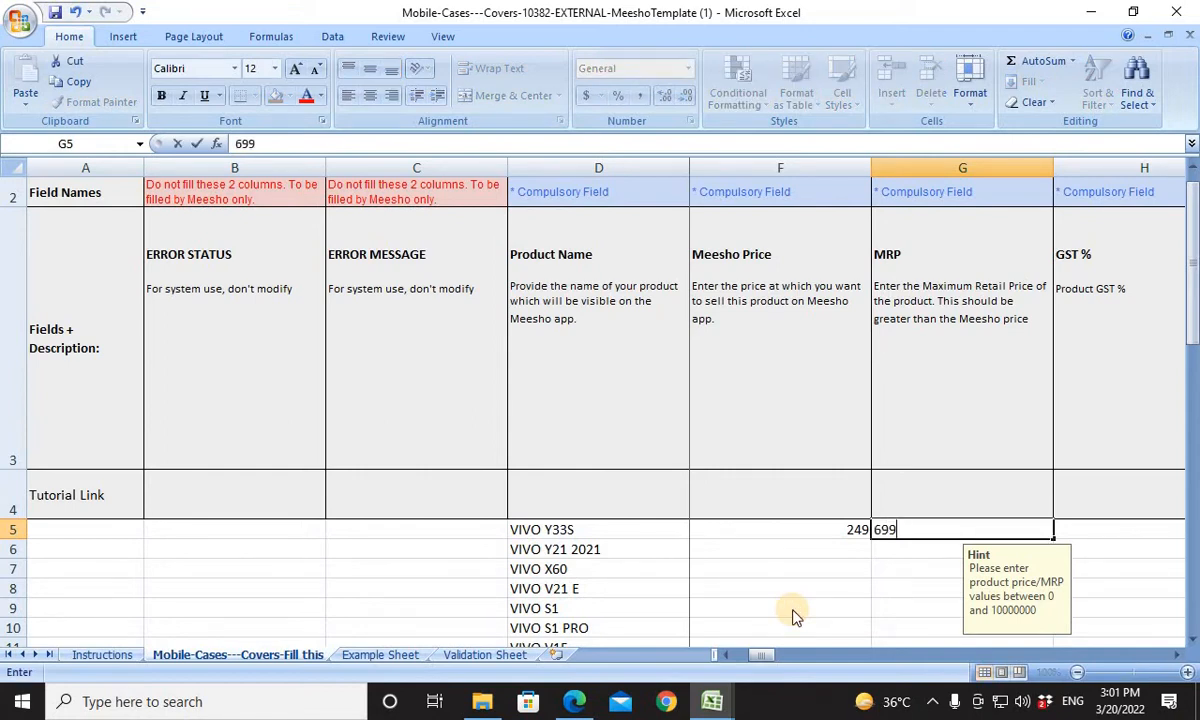
Copy the Meesho Price and MRP from F5:G5 to all product rows down to row 64.
key(Left)
key(Left)
key(Right)
key(shift+Right)
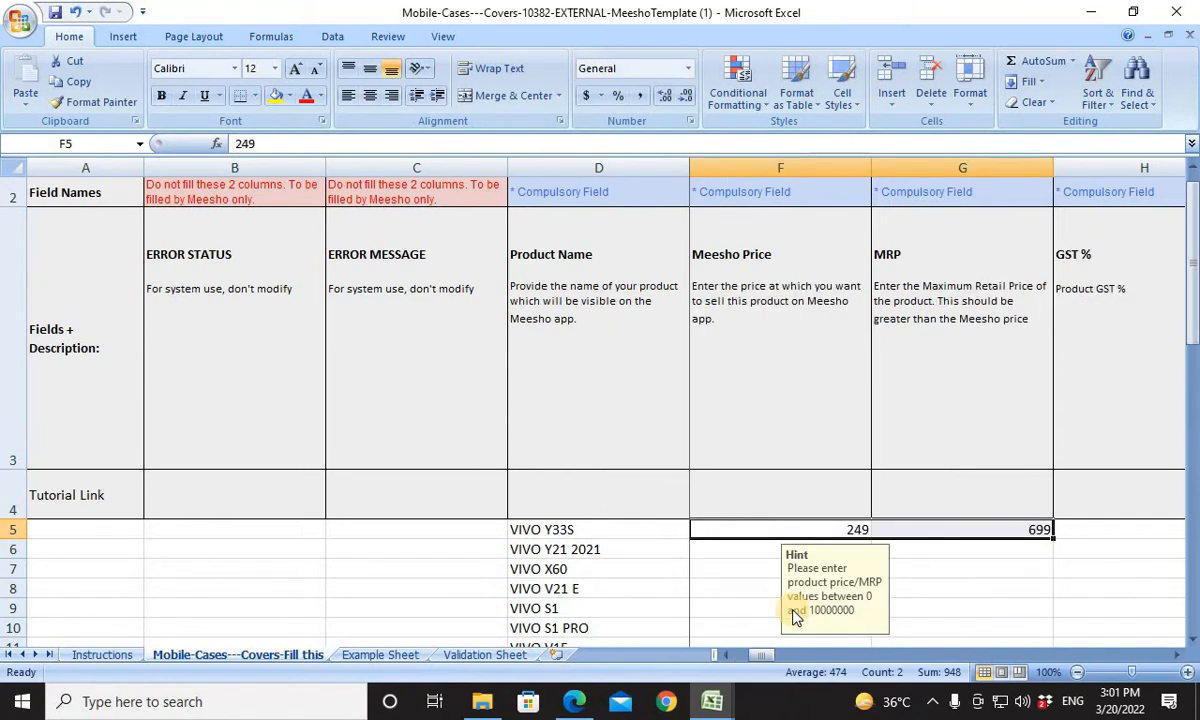
key(ctrl+c)
key(Left)
key(ctrl+Down)
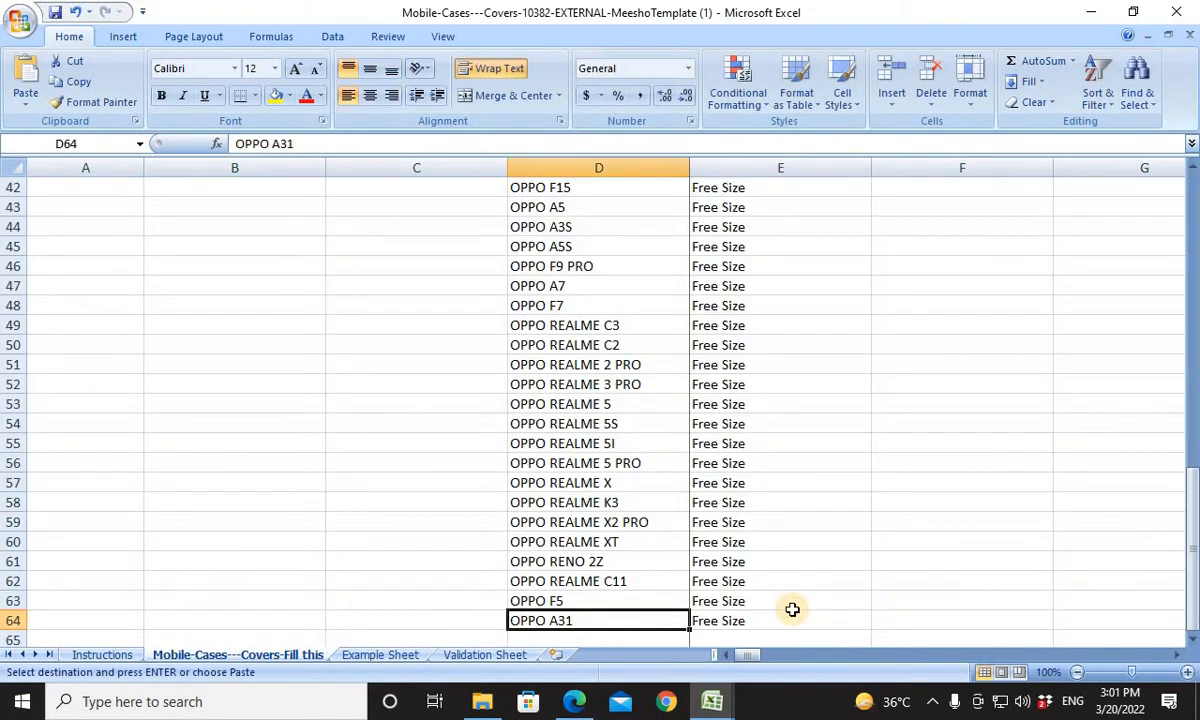
key(Right)
key(Right)
key(ctrl+v)
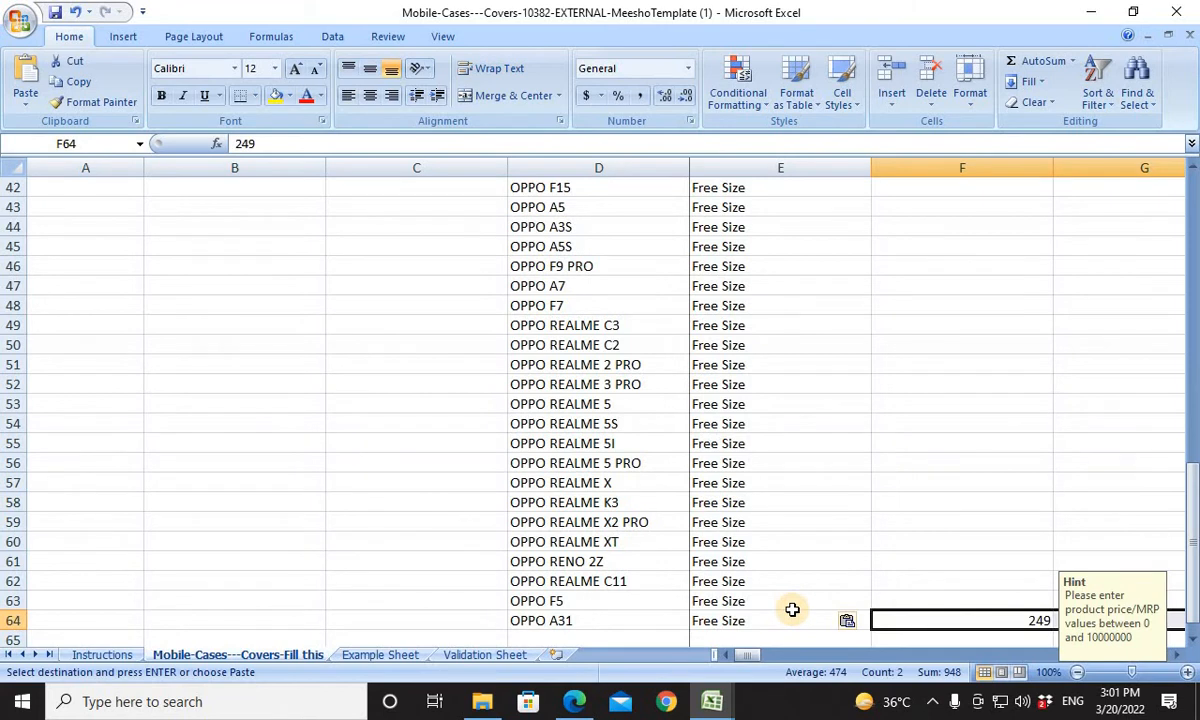
key(ctrl+shift+Up)
key(ctrl+v)
key(ctrl+Up)
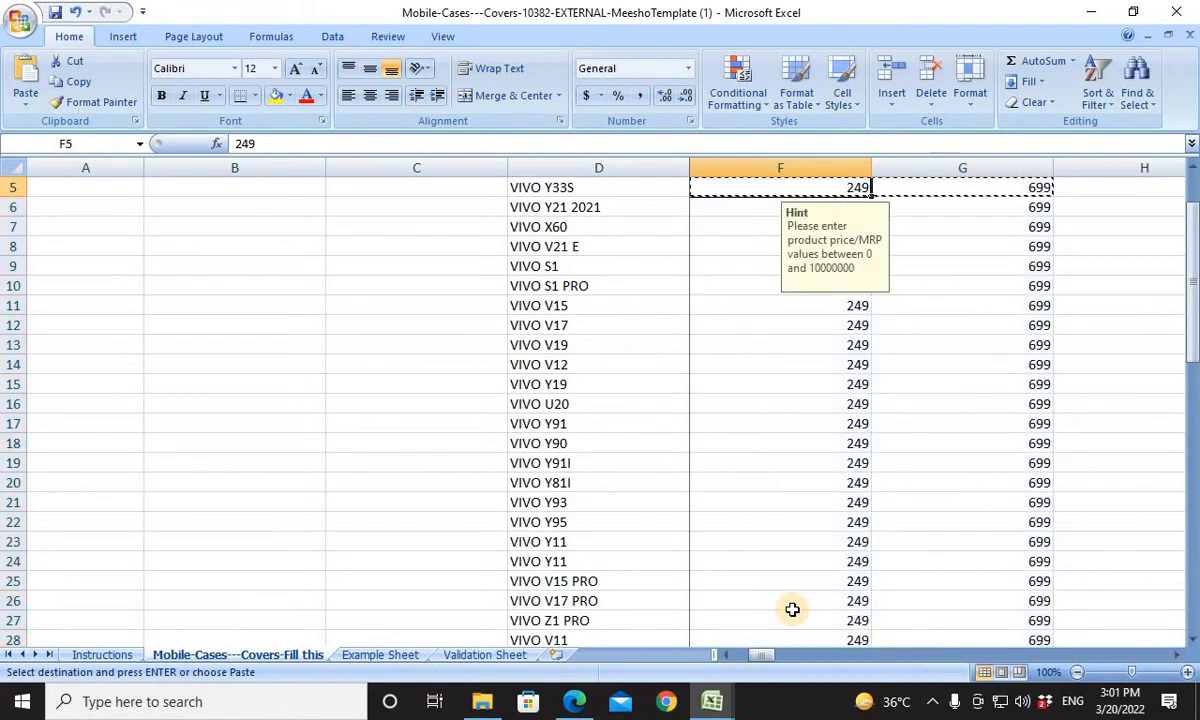
Choose 12 as the GST % of the first product in H5.
key(Up)
key(Up)
key(Down)
key(Down)
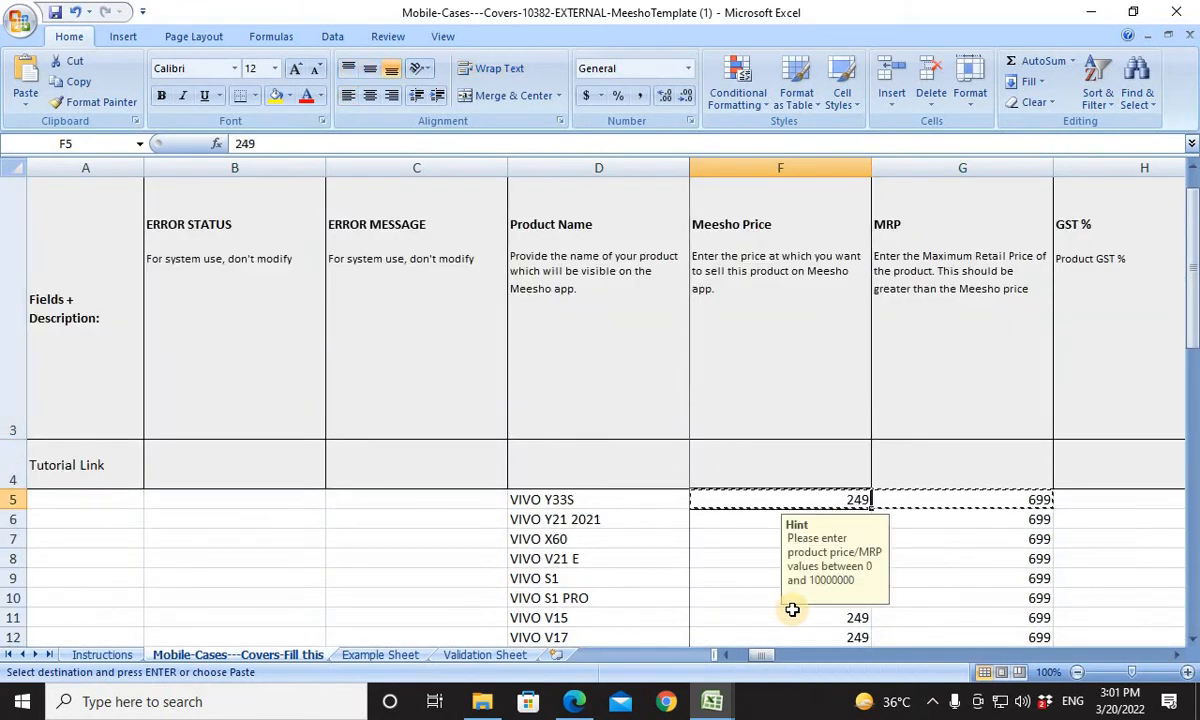
key(Right)
key(Right)
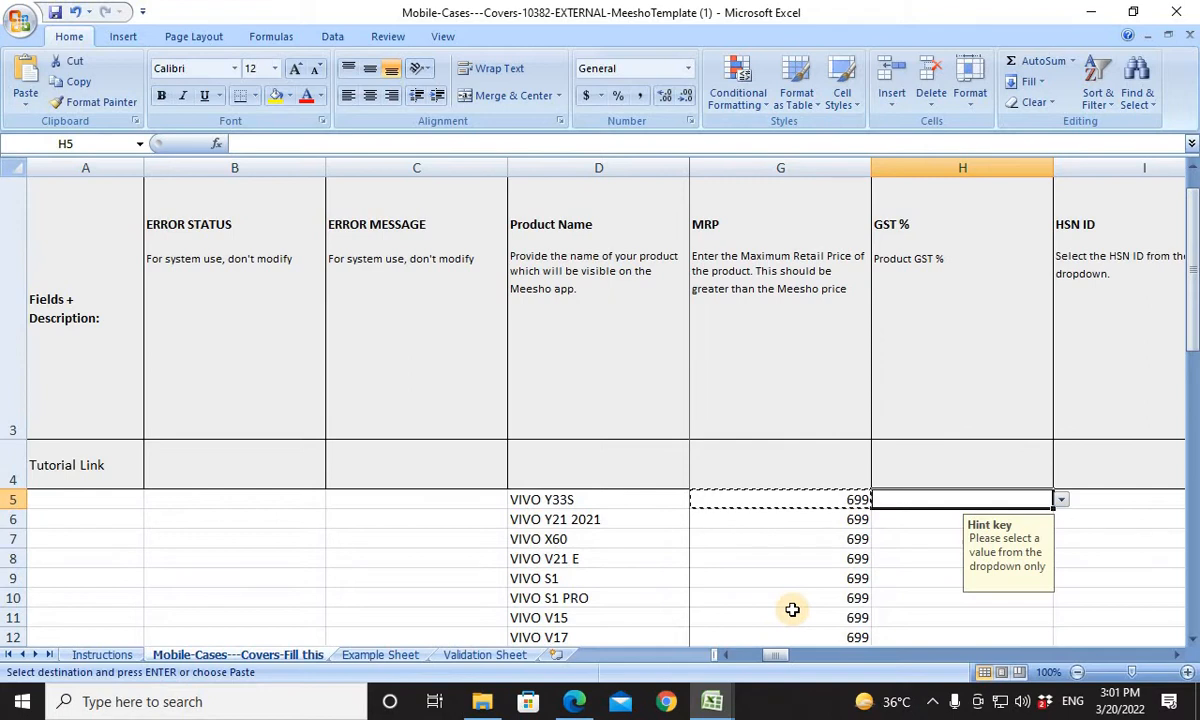
click(1062, 500)
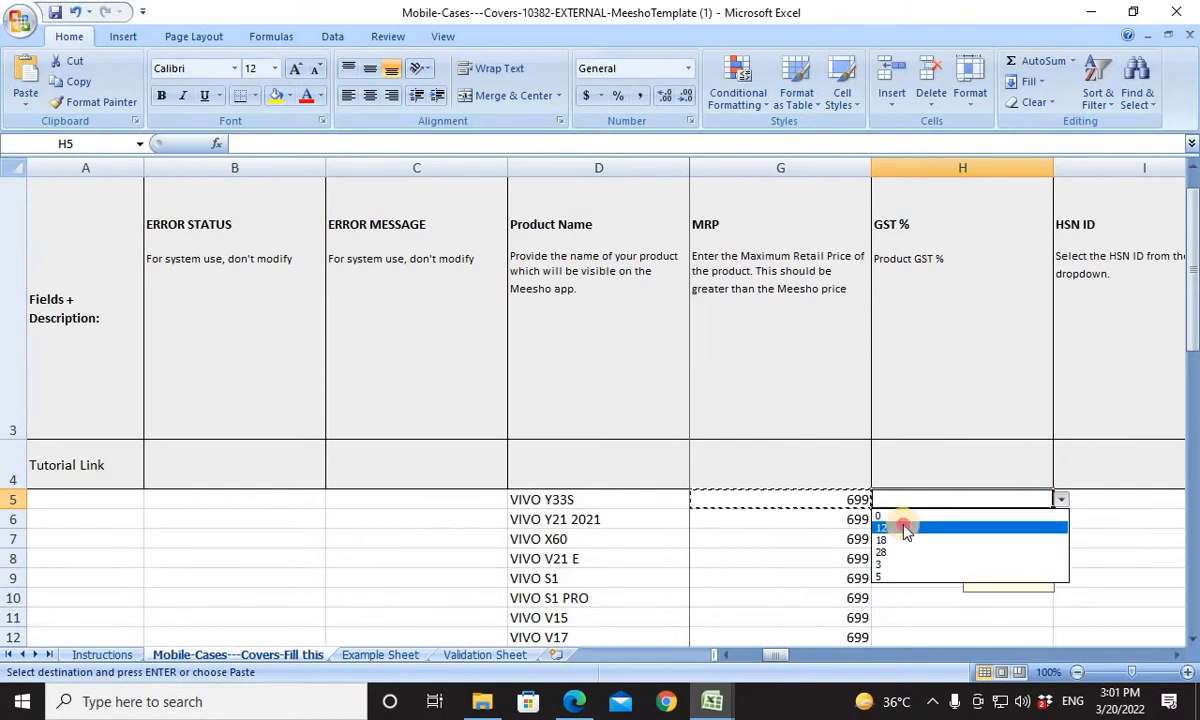
click(903, 524)
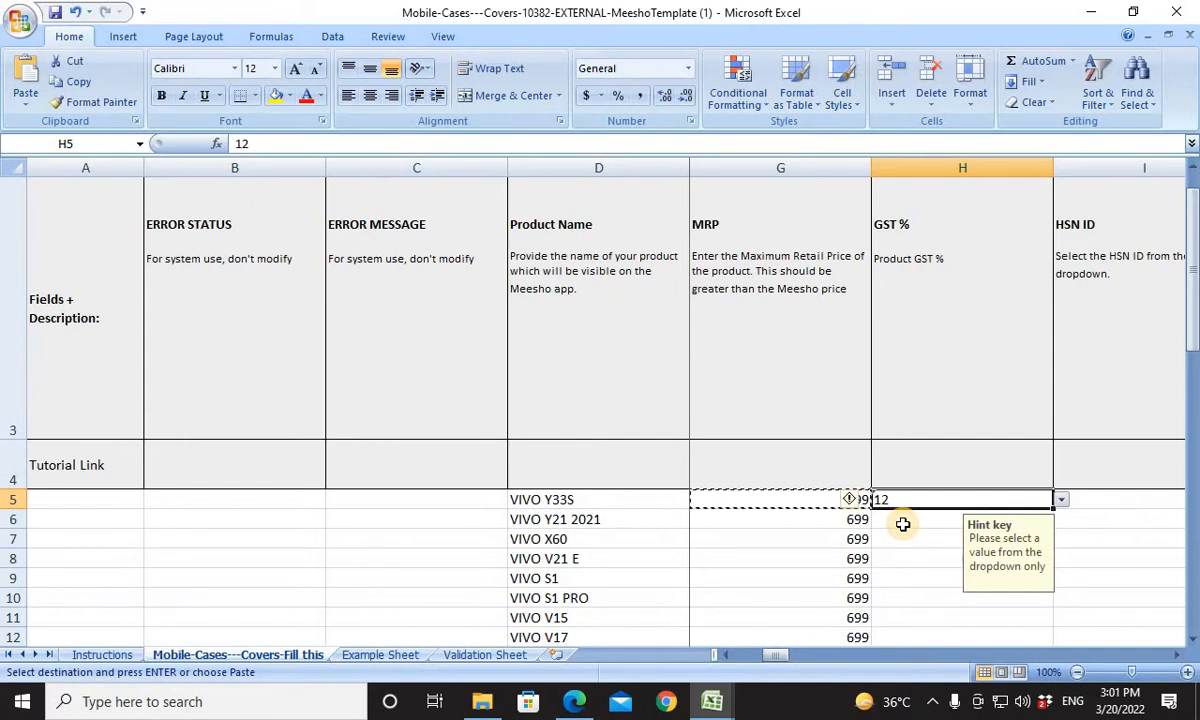
Copy the GST % value from H5 into H64, the last product row.
key(ctrl+c)
key(Left)
key(Left)
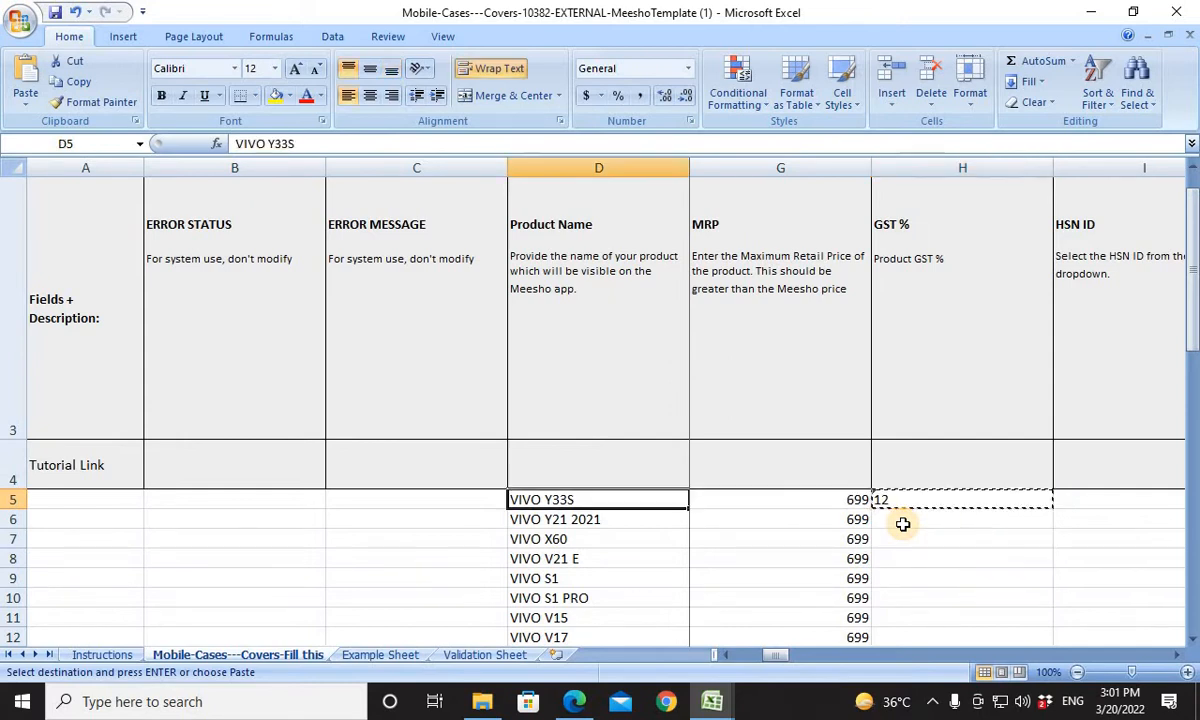
key(ctrl+Down)
key(Right)
key(Right)
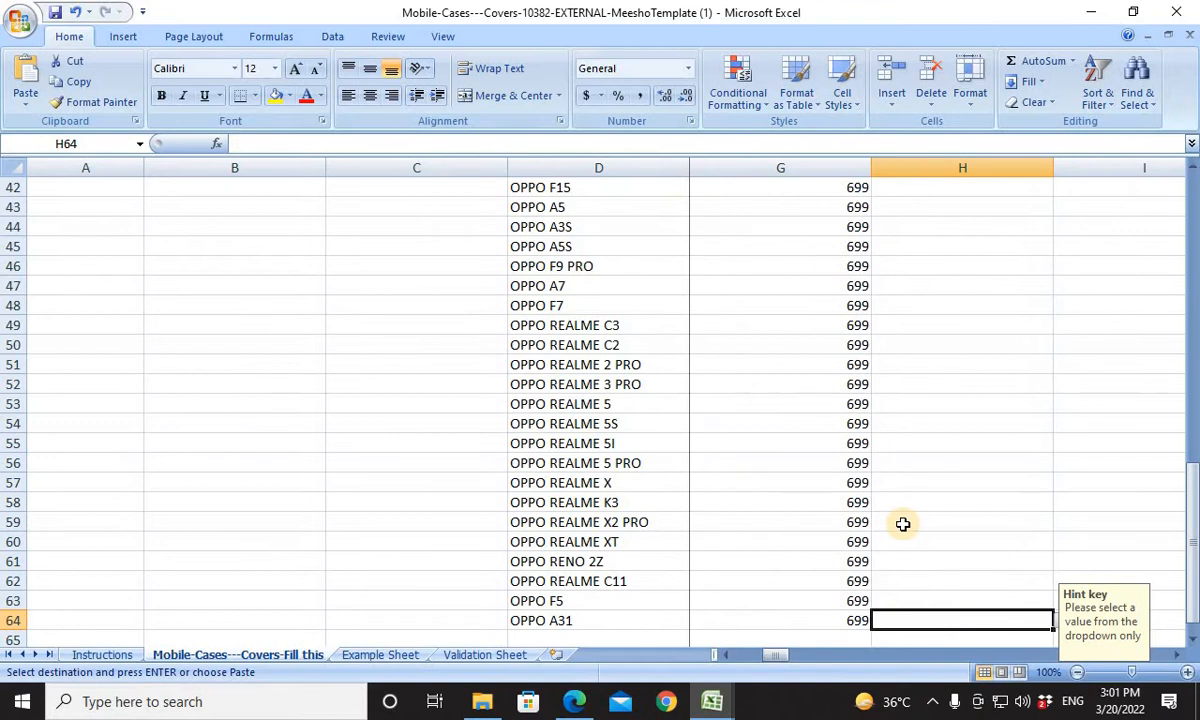
key(ctrl+v)
key(ctrl+Up)
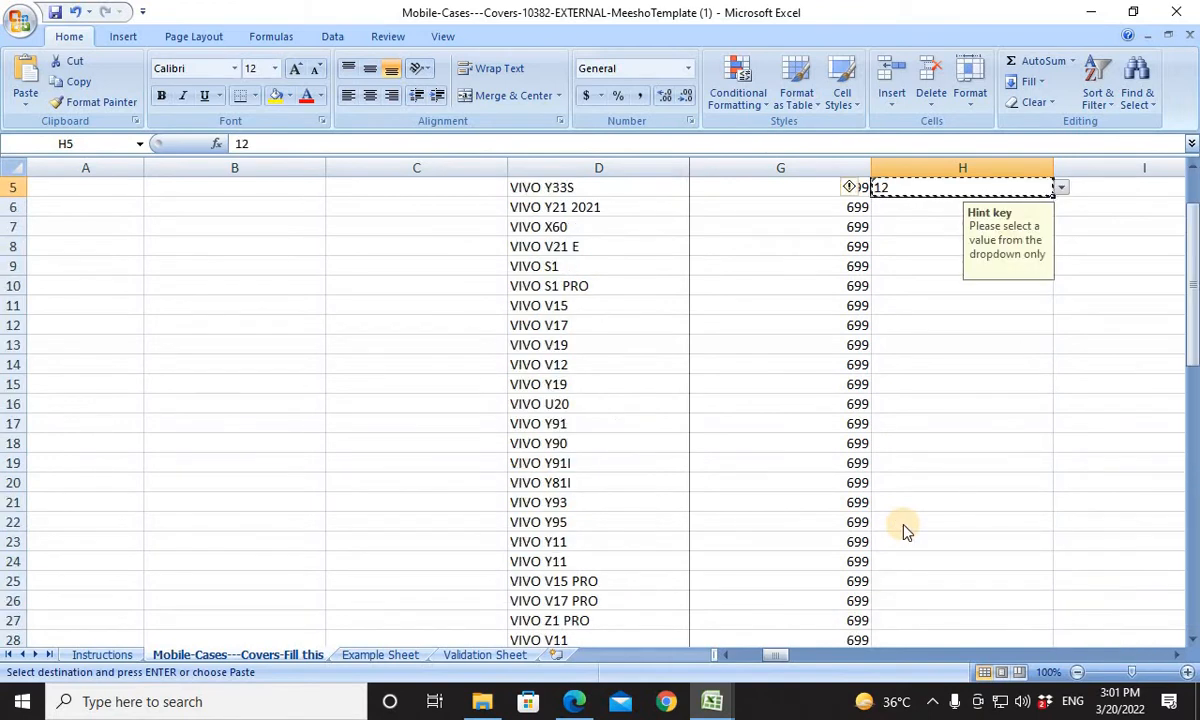
Fill the GST % column from H5 to H64 with the copied value 12.
key(ctrl+Up)
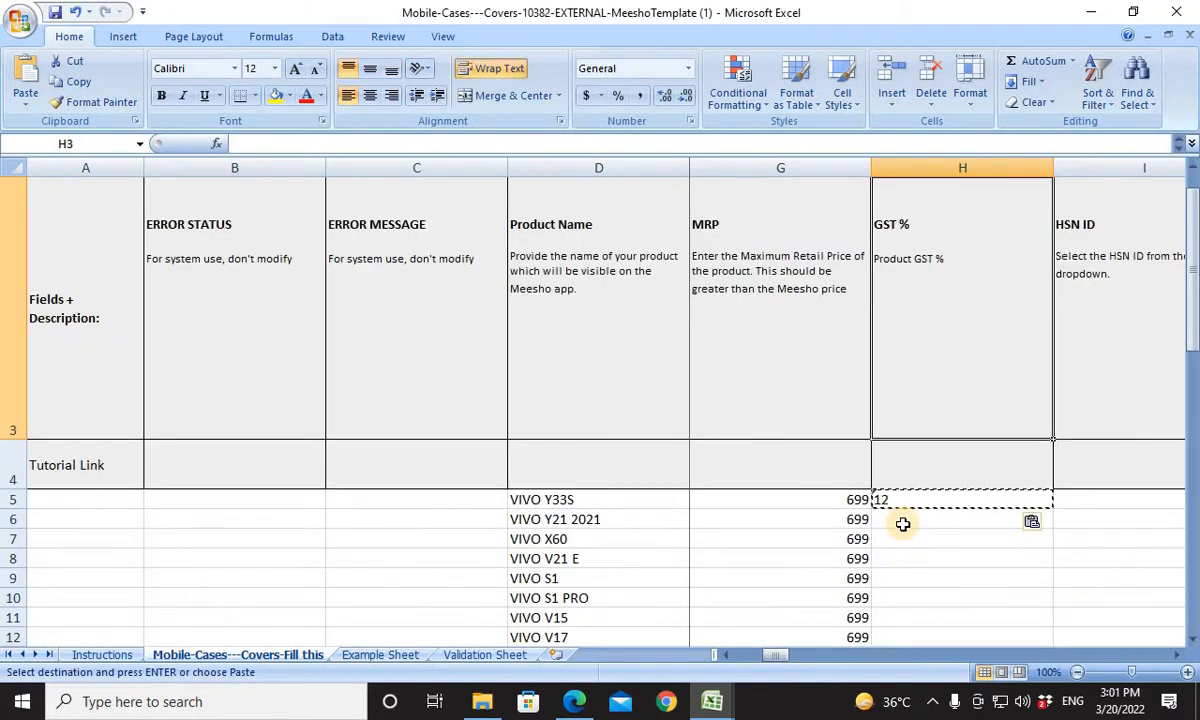
key(ctrl+c)
key(Down)
key(Down)
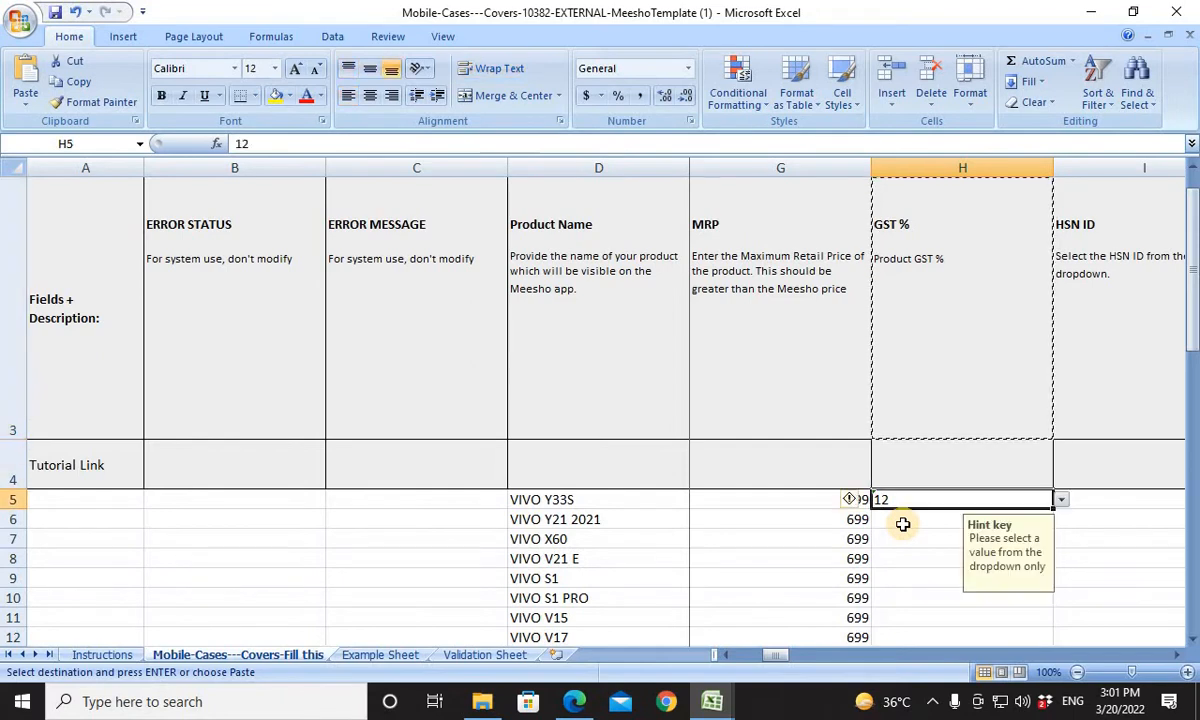
key(ctrl+shift+Down)
key(ctrl+v)
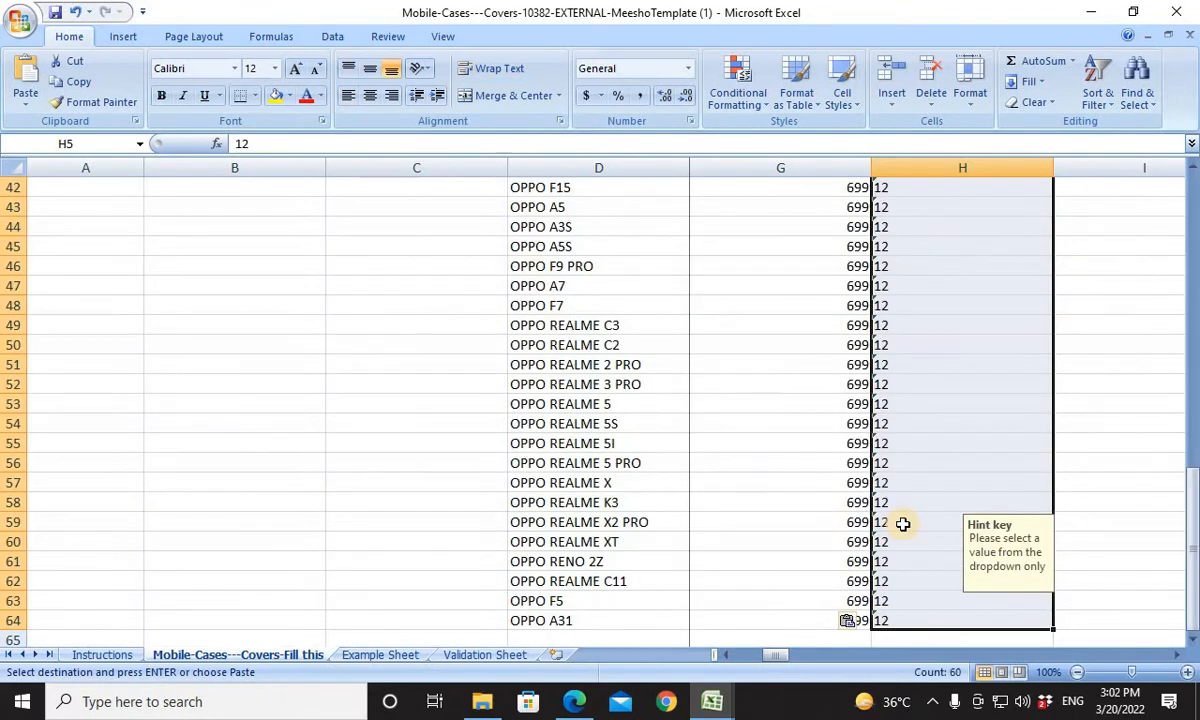
key(ctrl+Up)
key(Up)
key(Right)
key(Right)
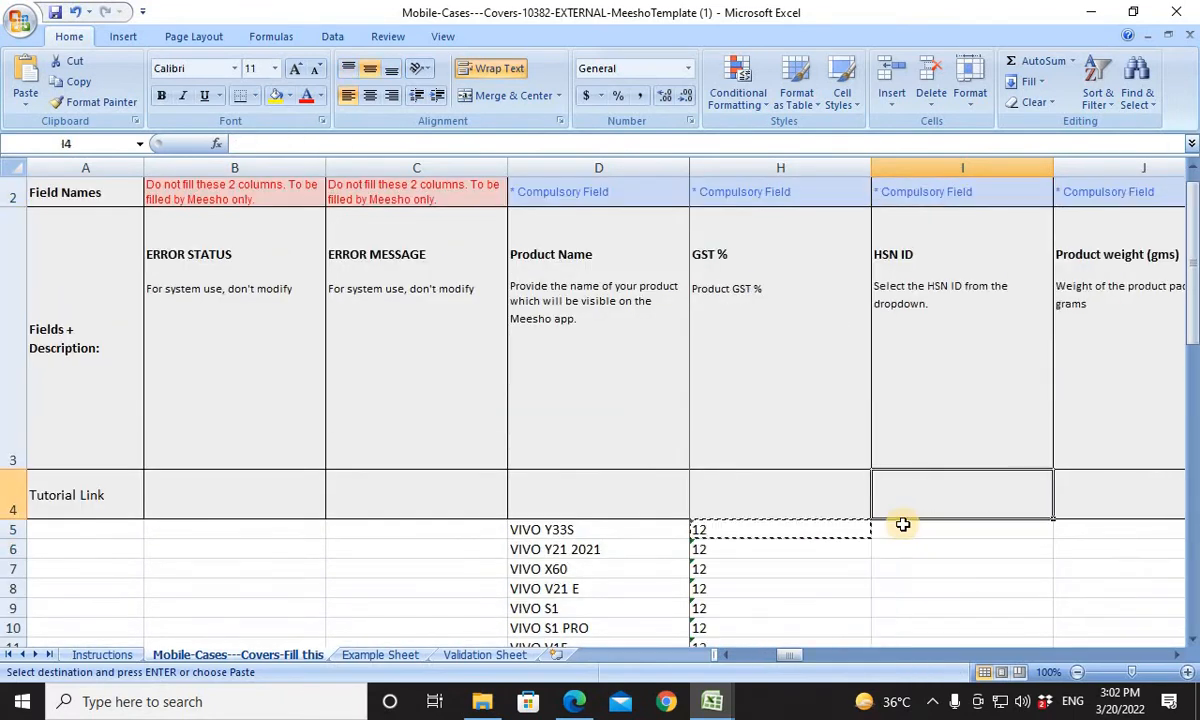
key(Left)
key(Left)
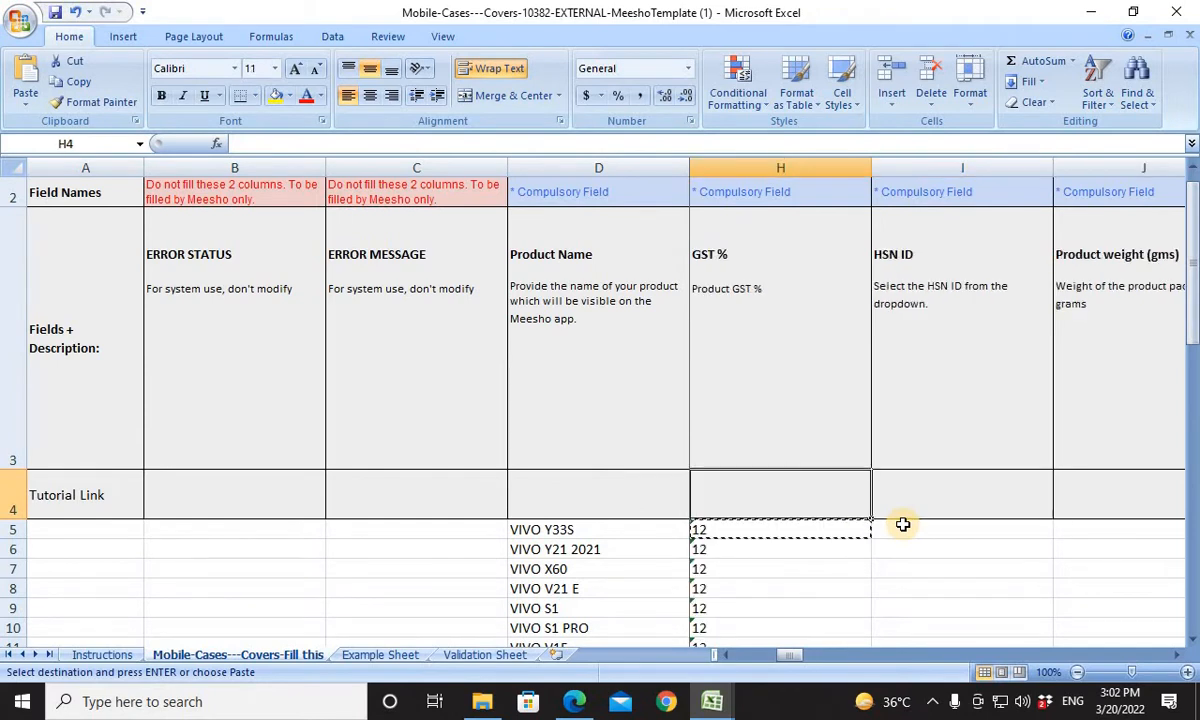
Choose 39269099 as the HSN ID of the first product in I5.
key(Right)
key(Down)
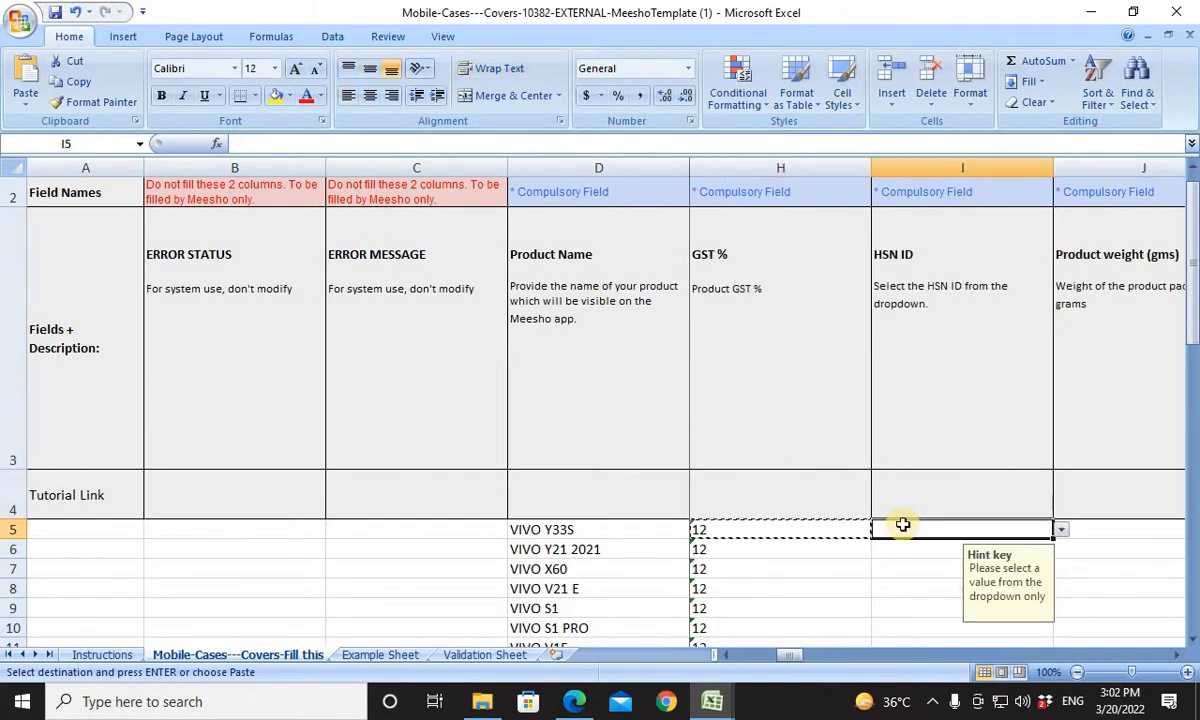
click(1062, 530)
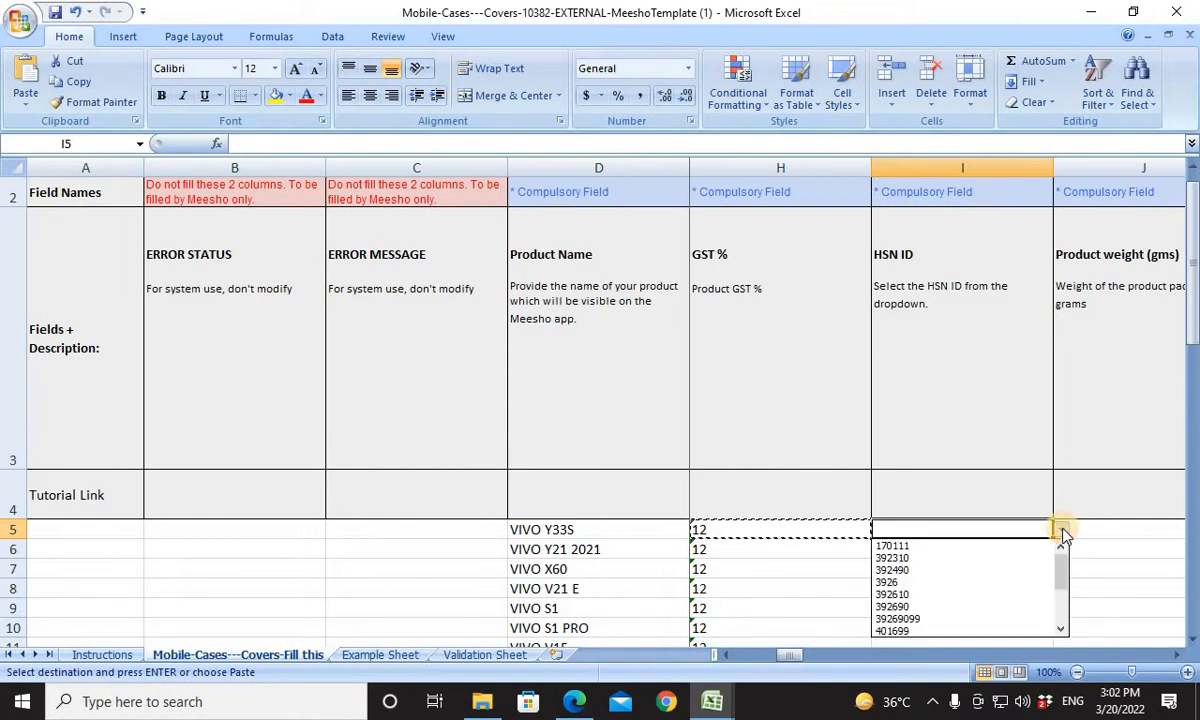
click(913, 619)
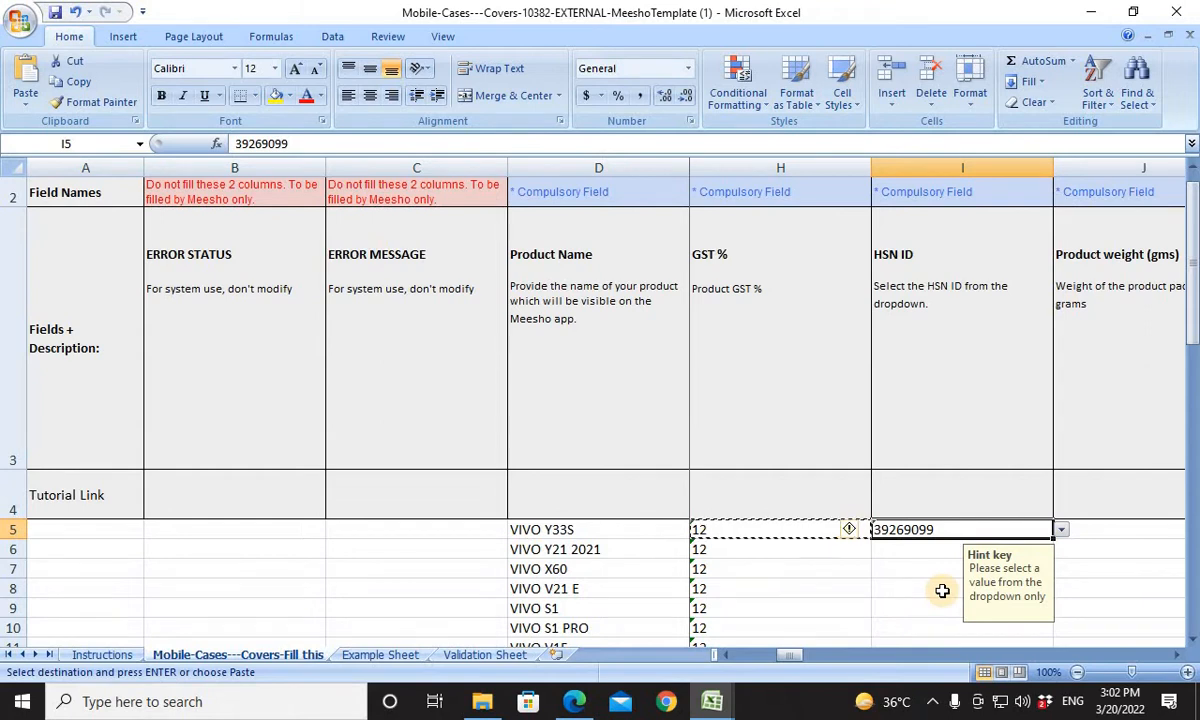
Copy the HSN ID from I5 to all product rows down to I64.
key(ctrl+c)
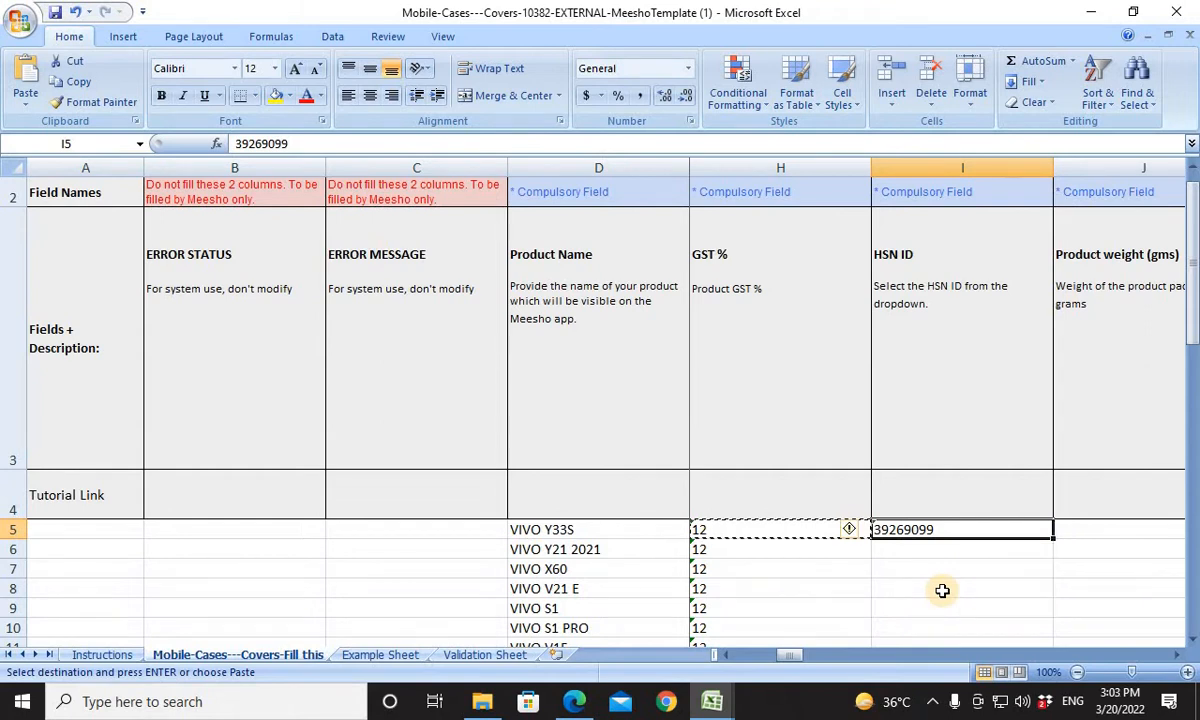
scroll(942, 590, right, 1)
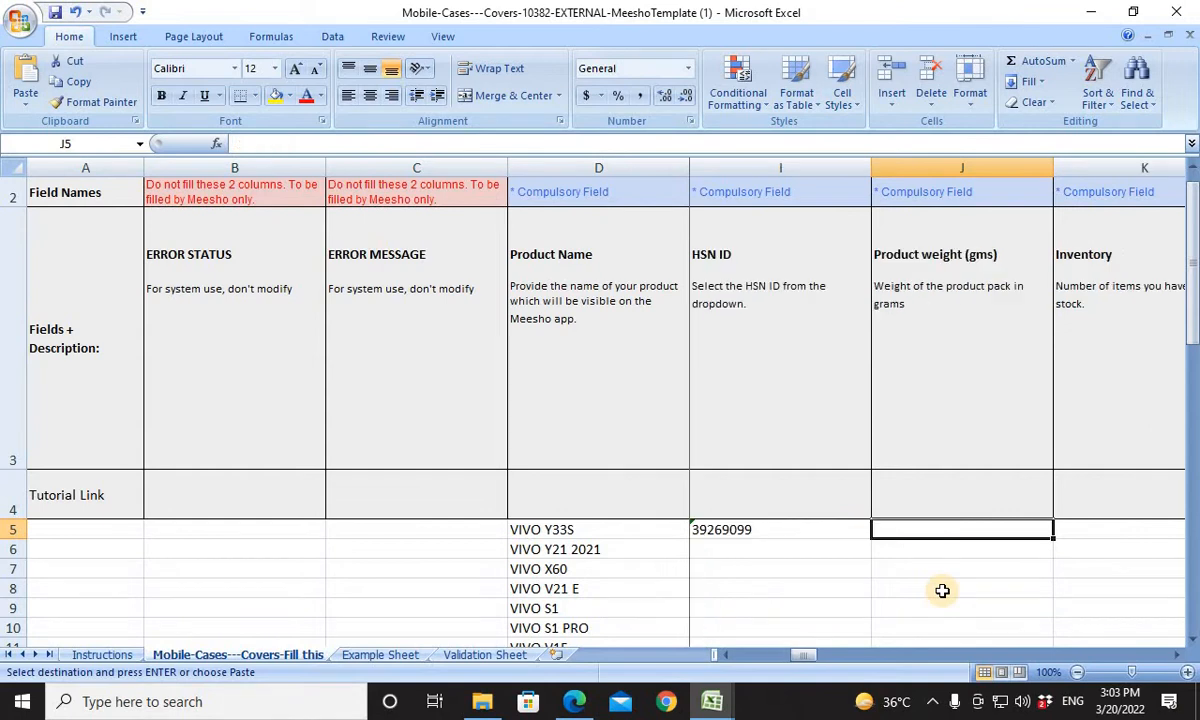
key(Left)
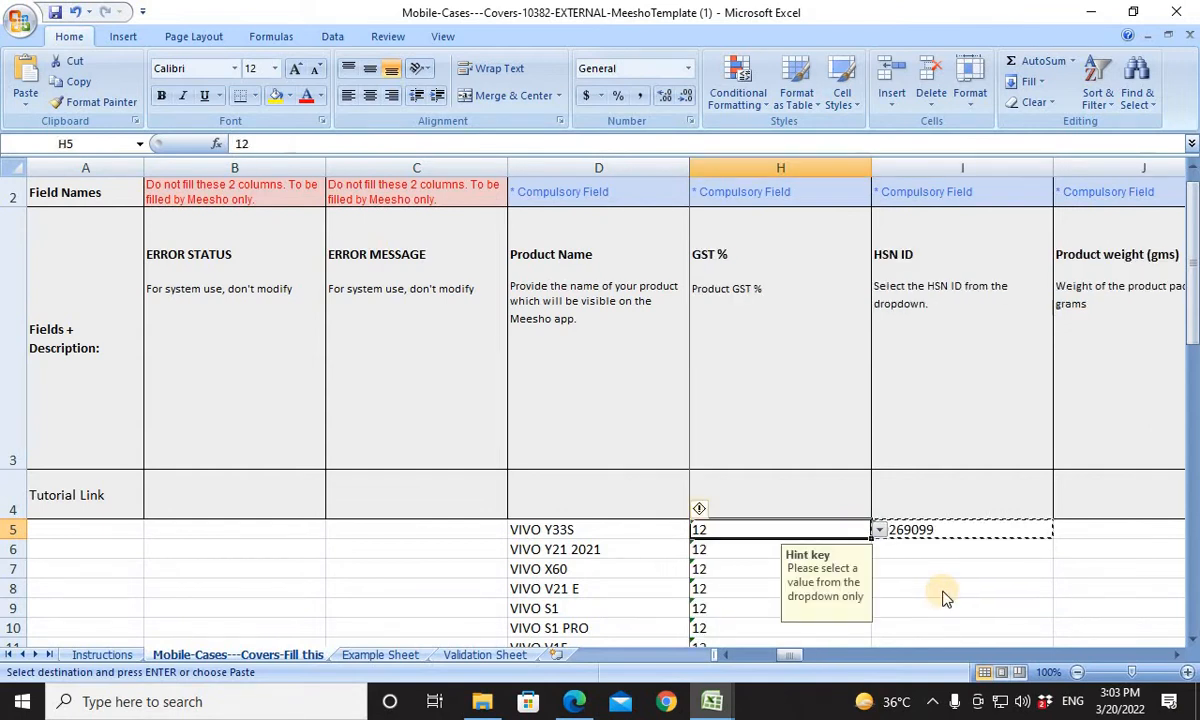
key(ctrl+Down)
key(Right)
key(ctrl+v)
key(ctrl+shift+Up)
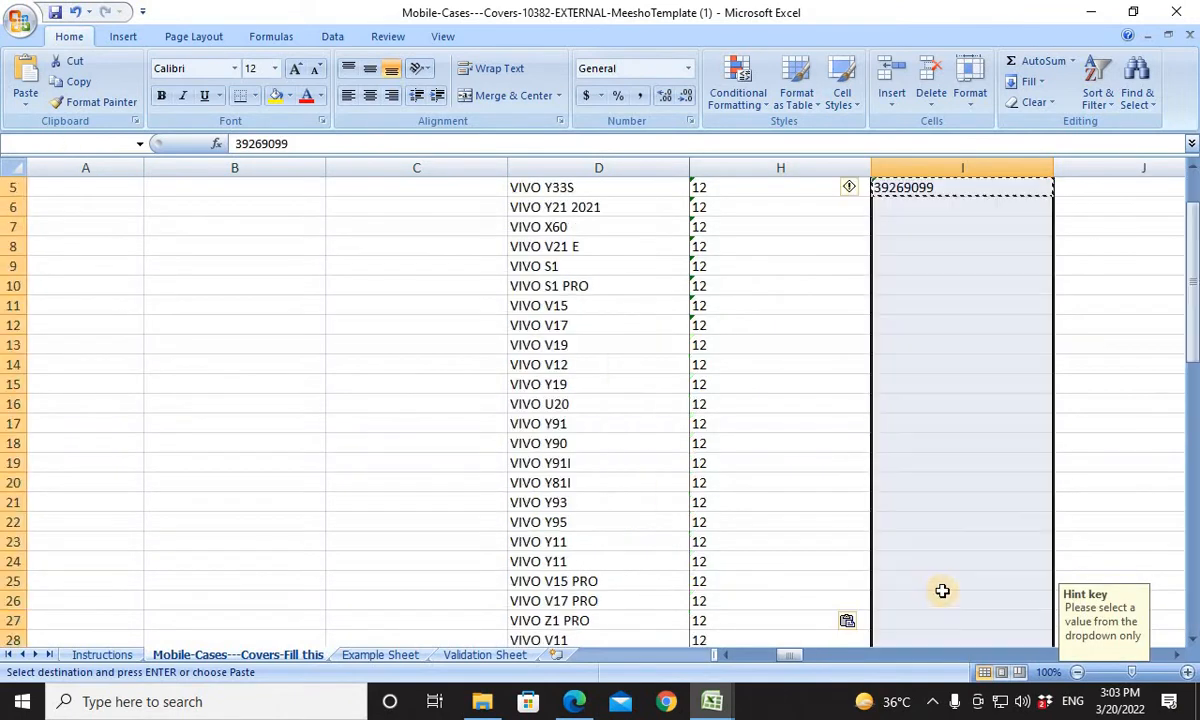
key(ctrl+v)
key(ctrl+Up)
key(Up)
scroll(942, 590, up, 1)
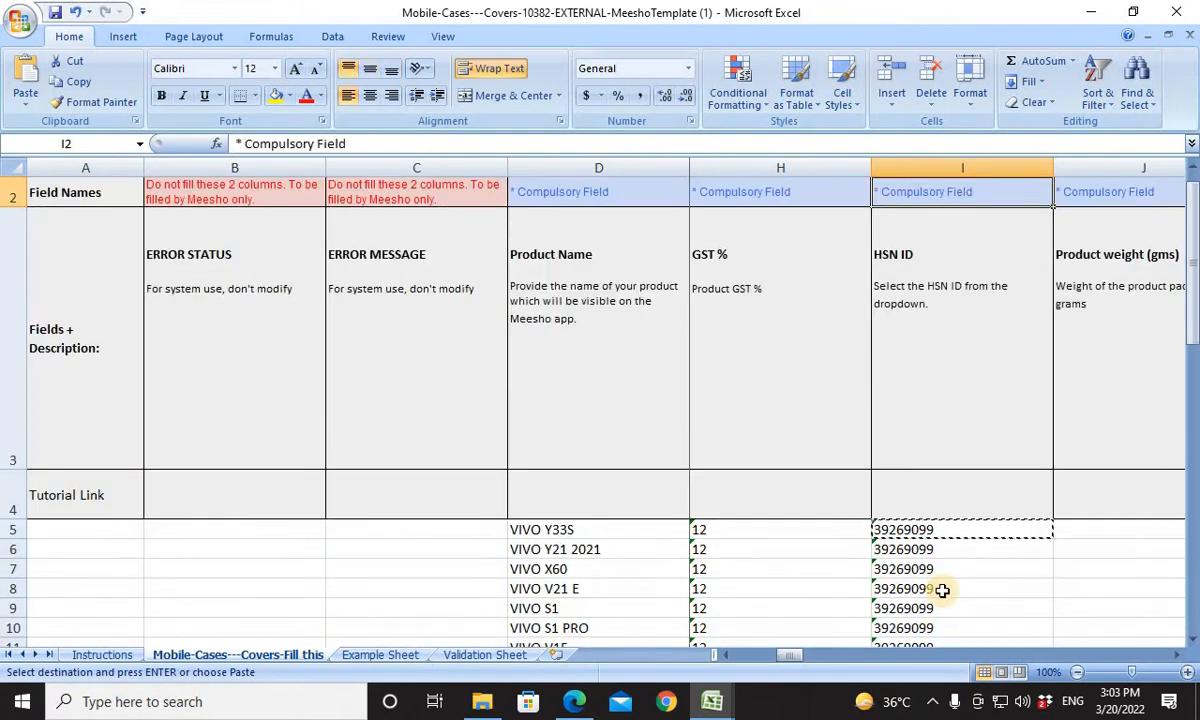
Enter 300 as the first product's weight in grams in J5.
key(Down)
key(Right)
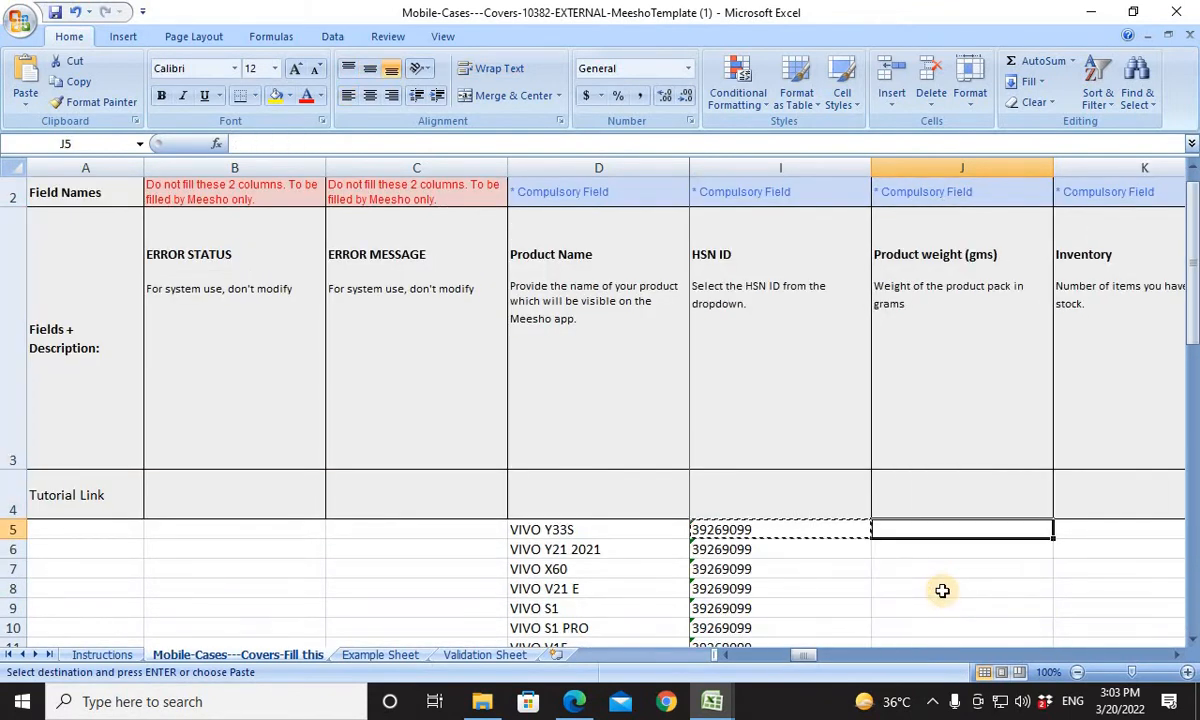
text(2)
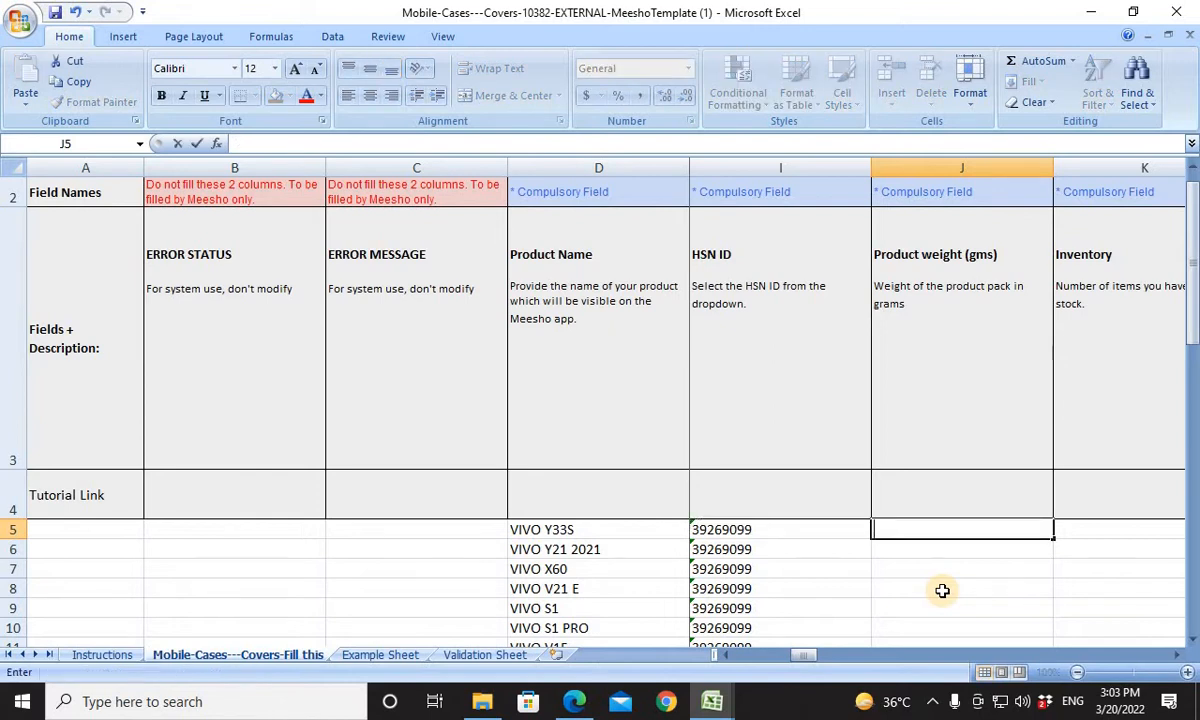
text(00)
key(Right)
Copy the product weight from J5 to all product rows down to J64.
key(Left)
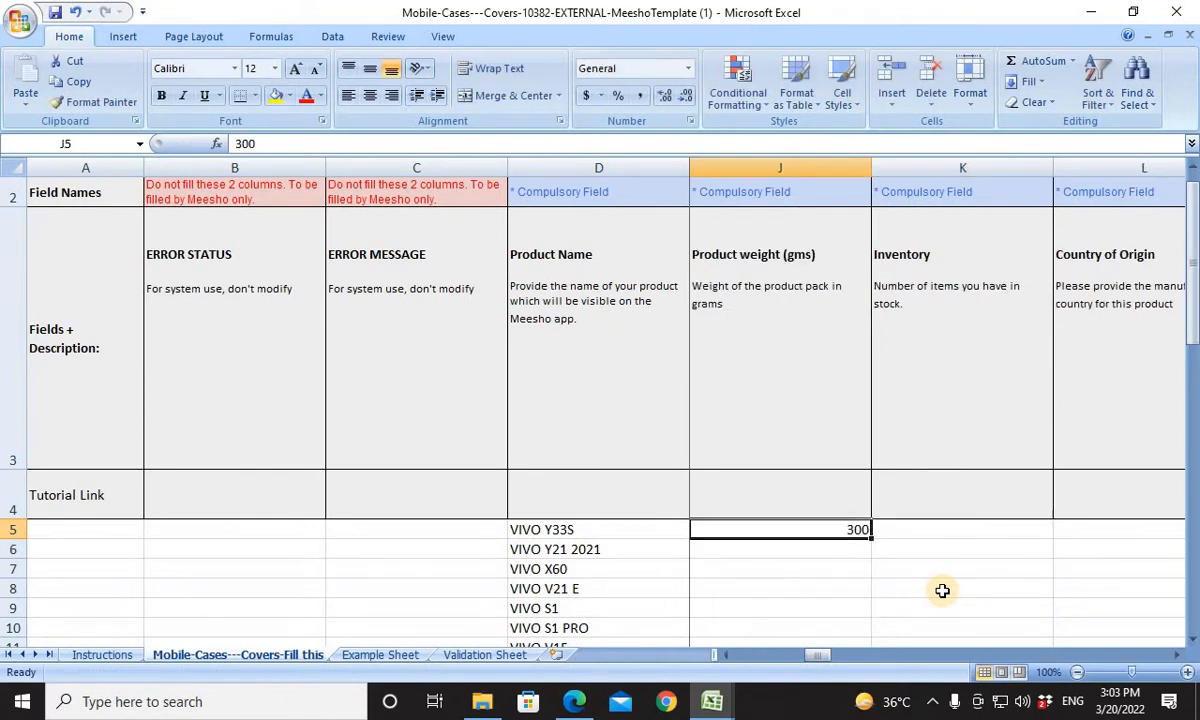
key(Left)
key(ctrl+Down)
key(Right)
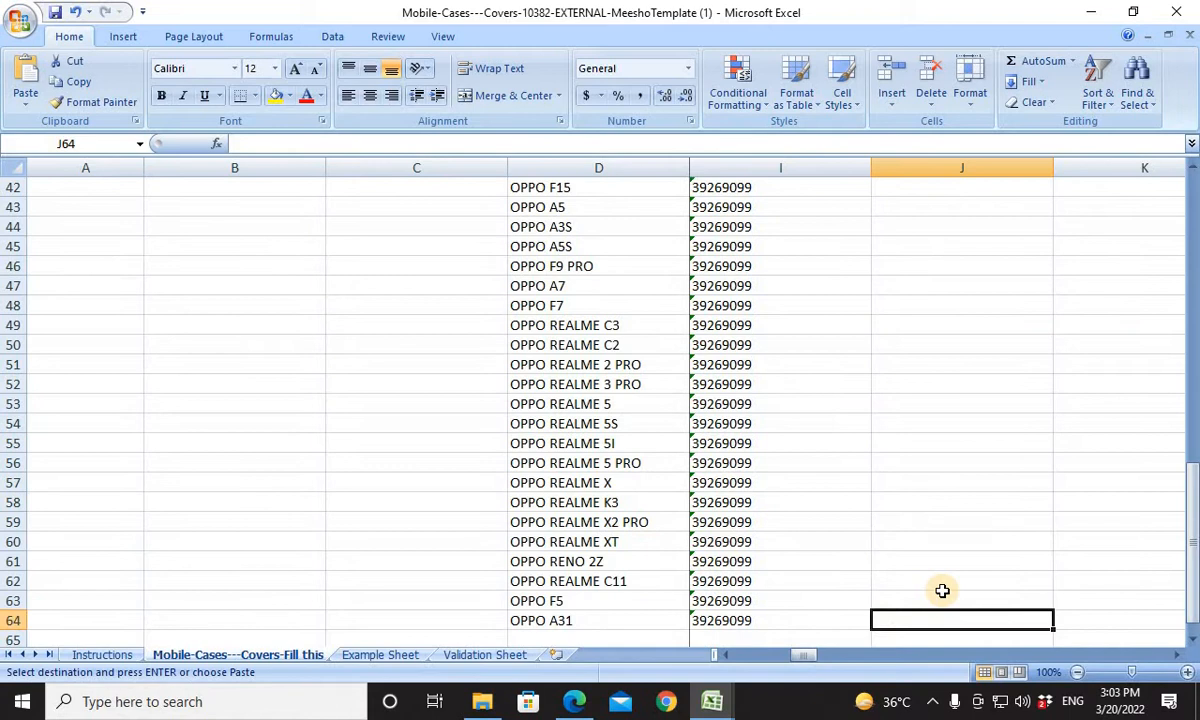
key(ctrl+shift+Up)
key(ctrl+v)
key(ctrl+Up)
key(ctrl+Up)
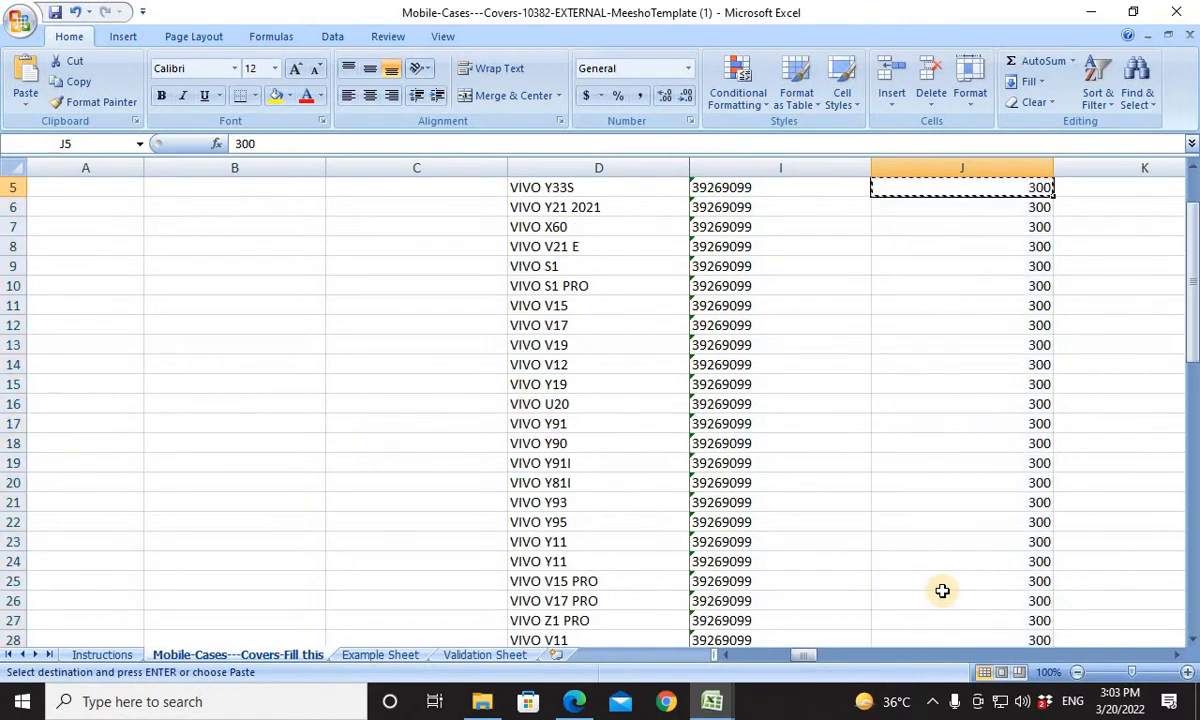
Enter 50 as the Inventory of the first product in K5.
key(Down)
key(Right)
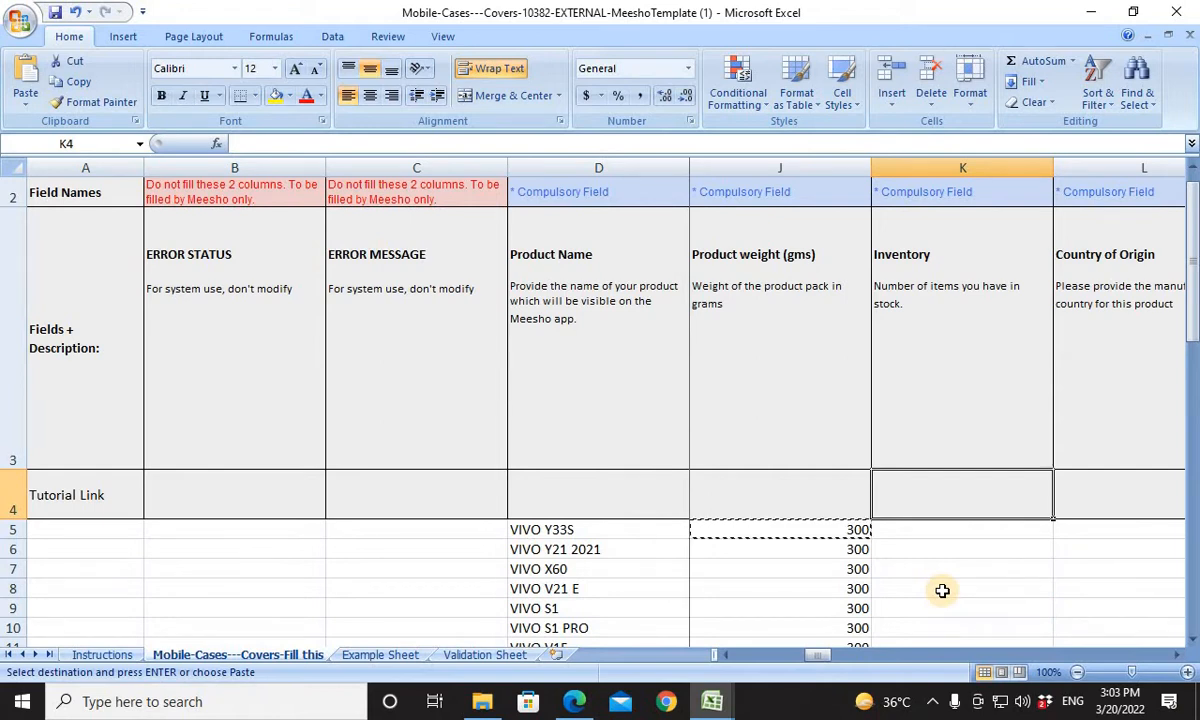
key(Left)
key(Down)
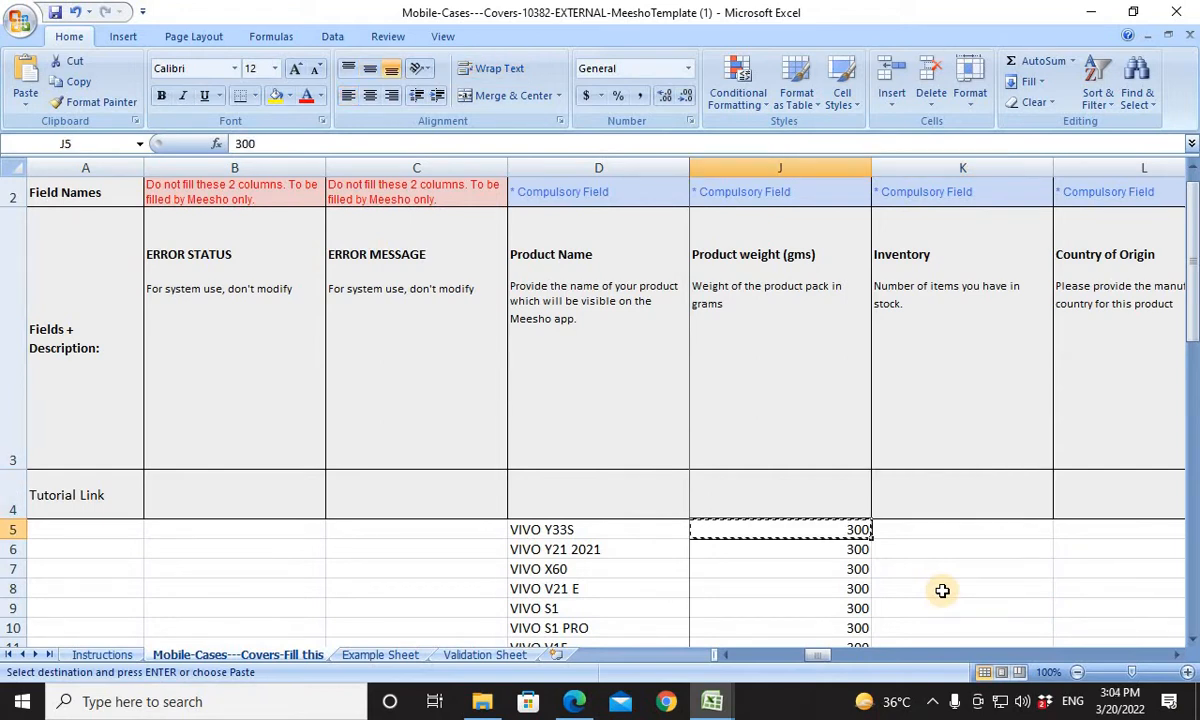
key(Right)
text(5)
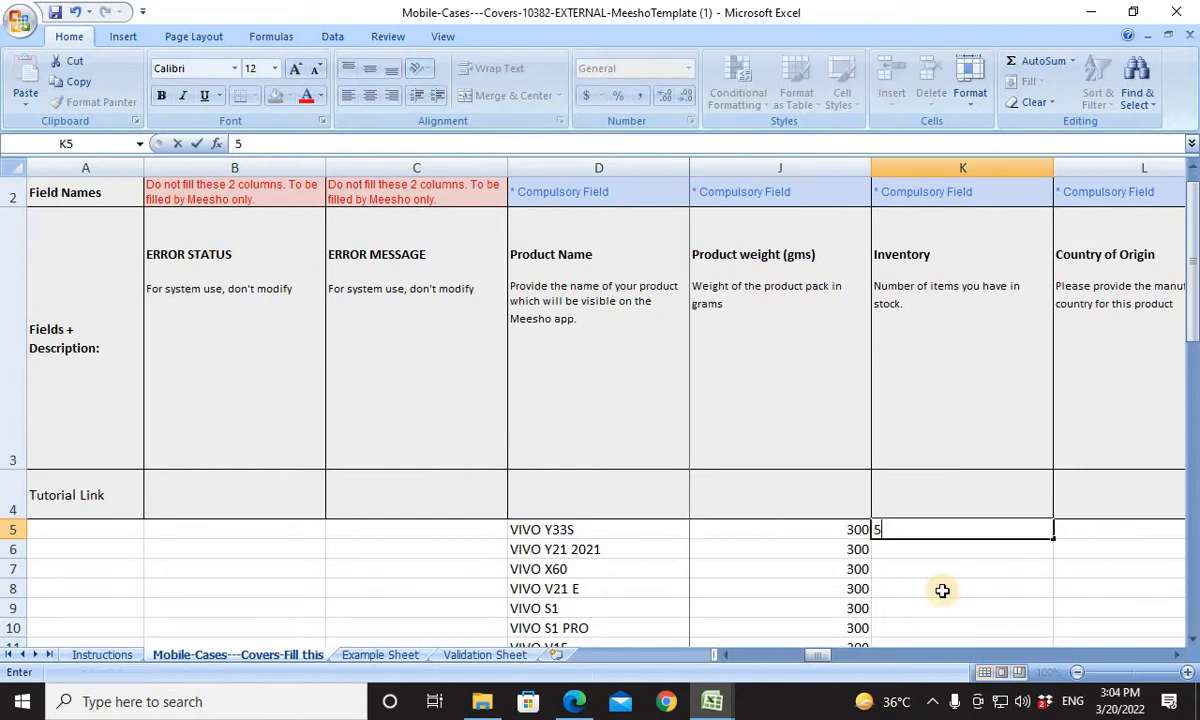
text(0)
key(Right)
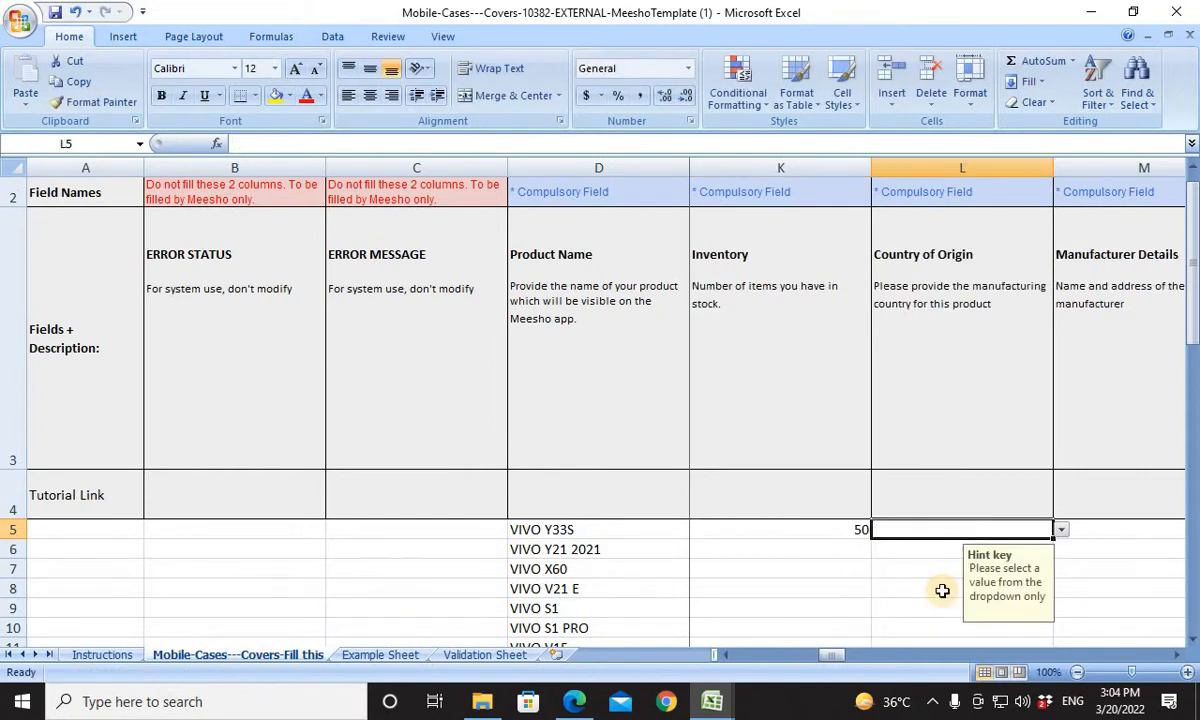
Copy the Inventory value from K5 to all product rows down to K64.
key(Left)
key(Left)
key(Right)
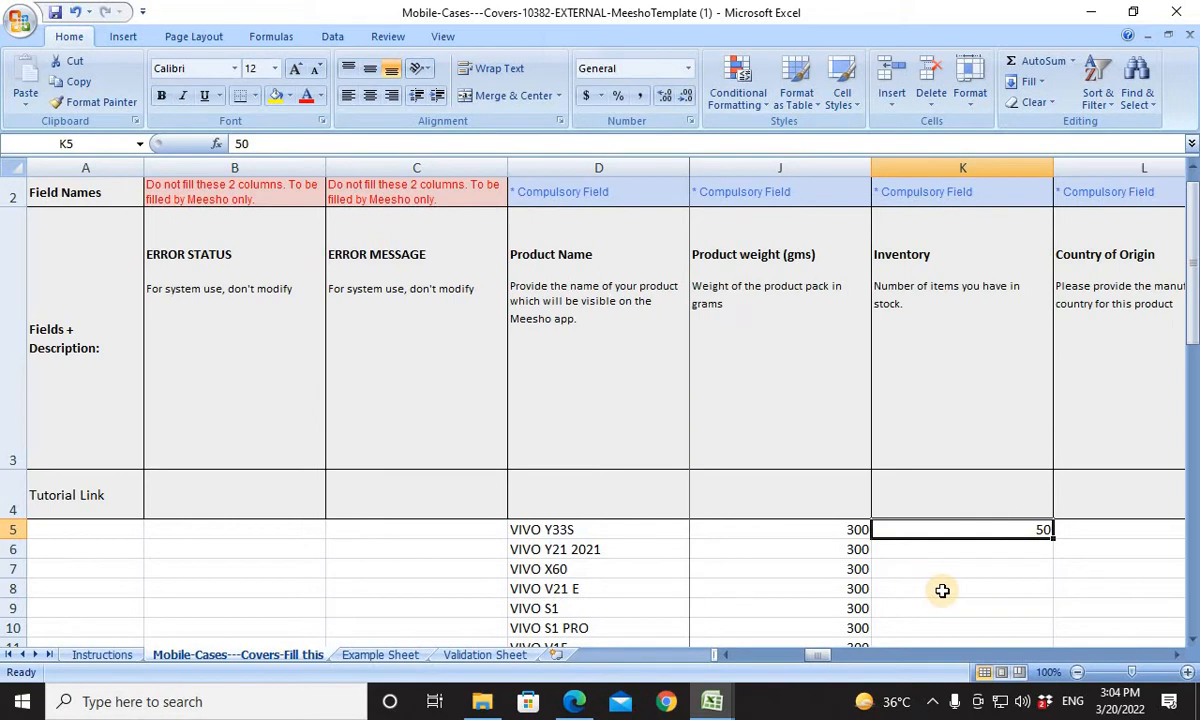
key(ctrl+c)
key(Left)
key(Left)
key(Right)
key(Right)
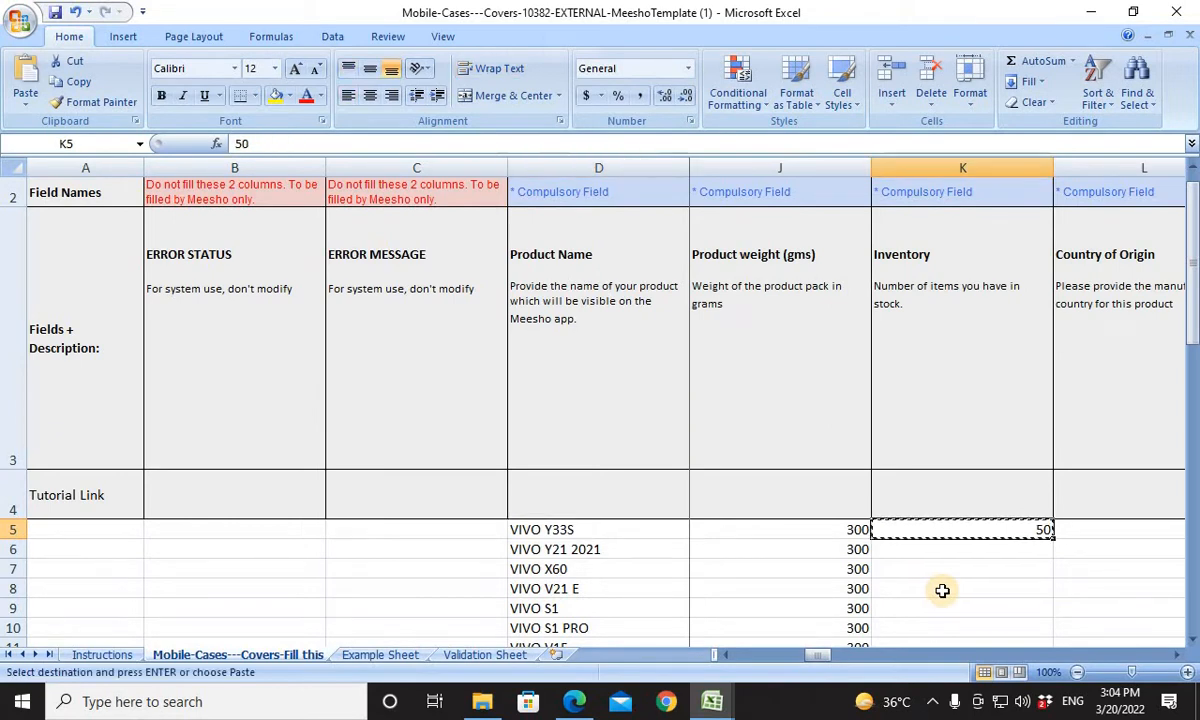
key(Left)
key(ctrl+Down)
key(Right)
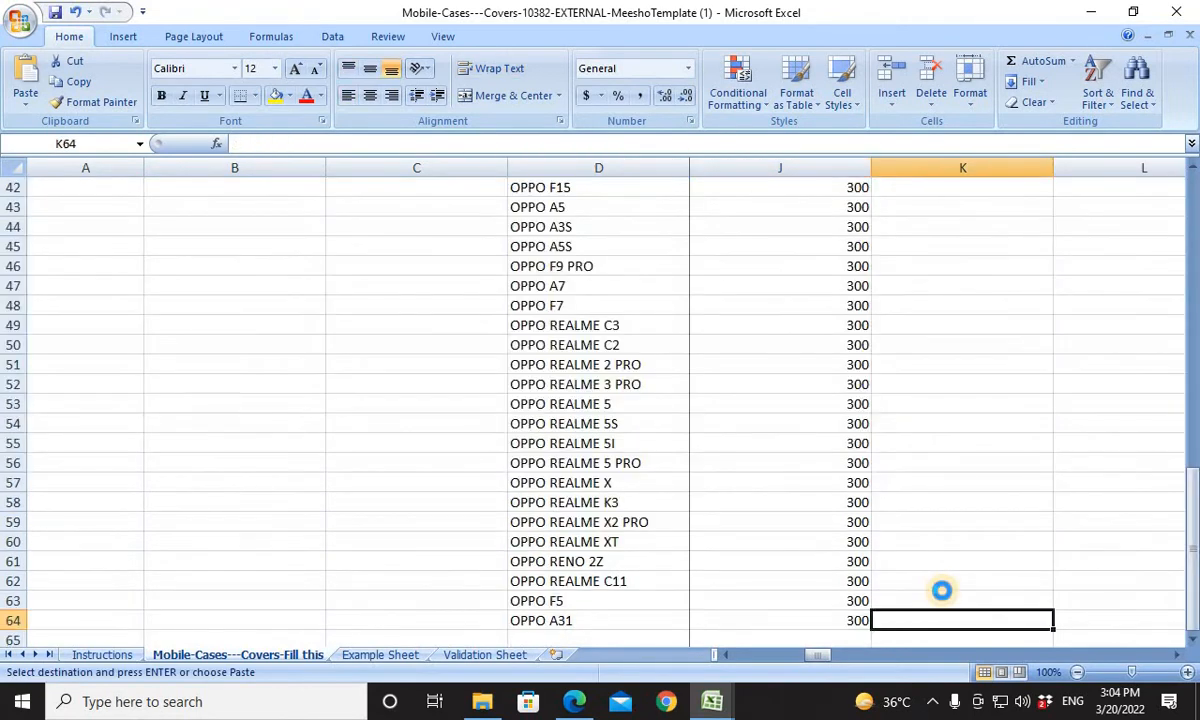
key(ctrl+shift+Up)
key(ctrl+v)
key(ctrl+Up)
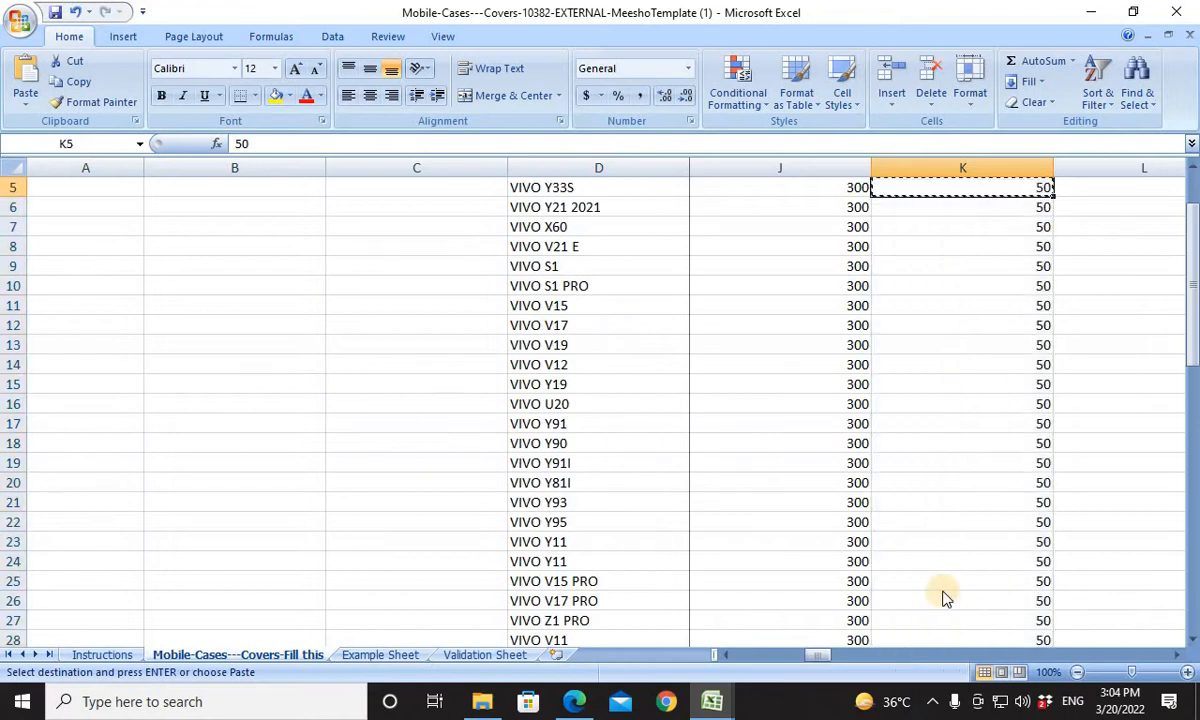
key(ctrl+Up)
key(Down)
key(Down)
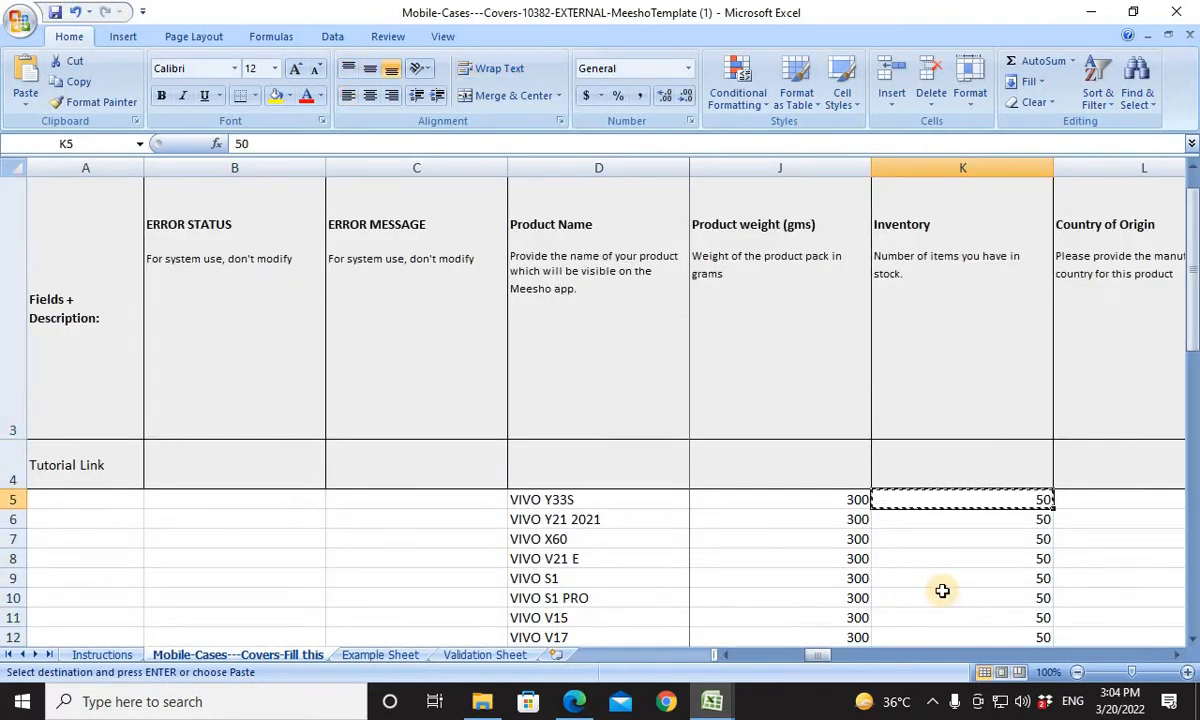
Choose China as the Country of Origin of the first product in L5.
key(Right)
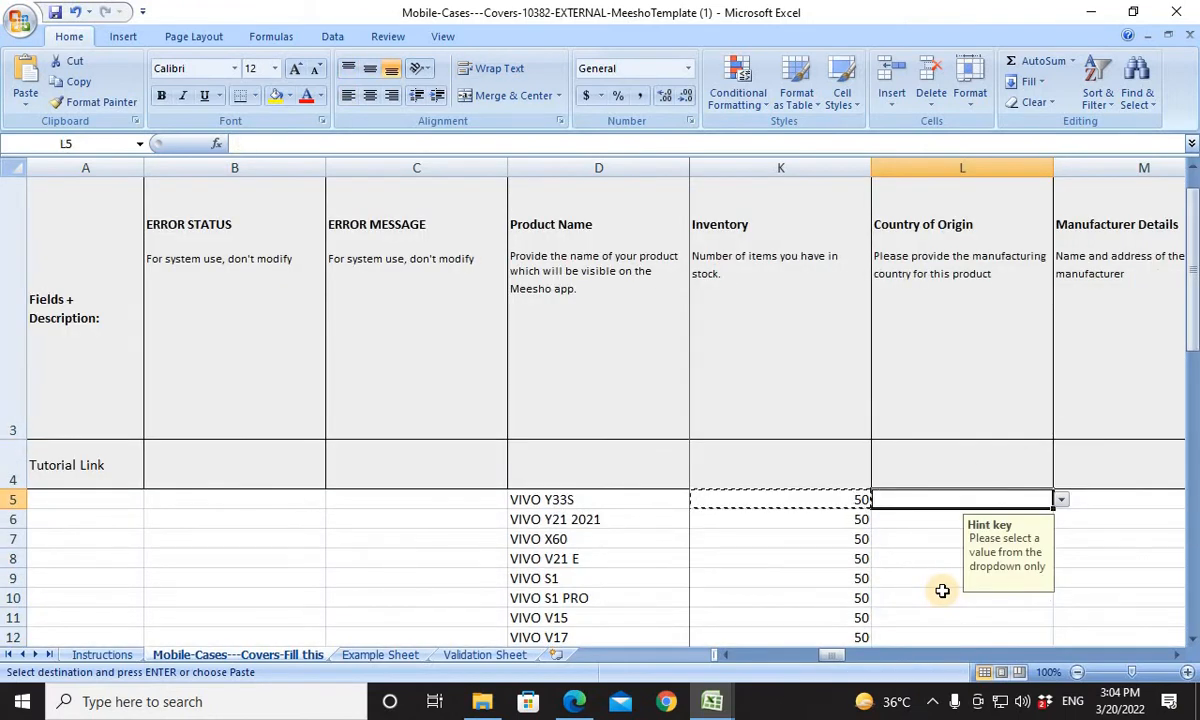
click(1061, 500)
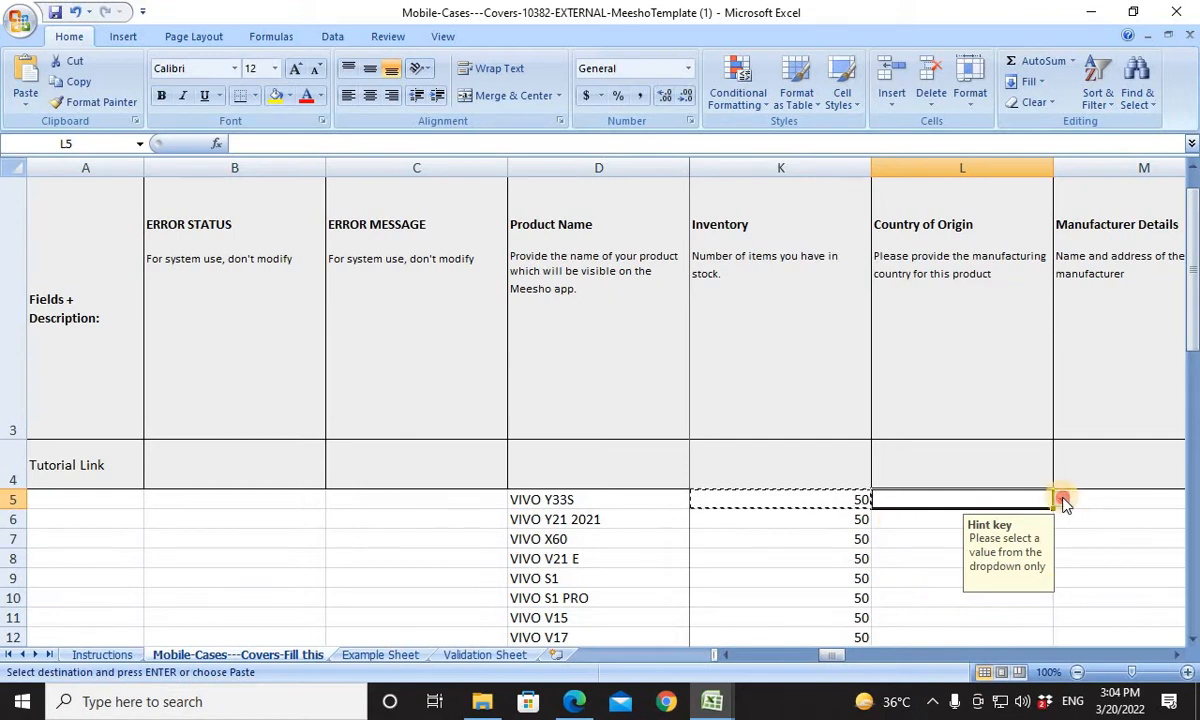
click(1062, 546)
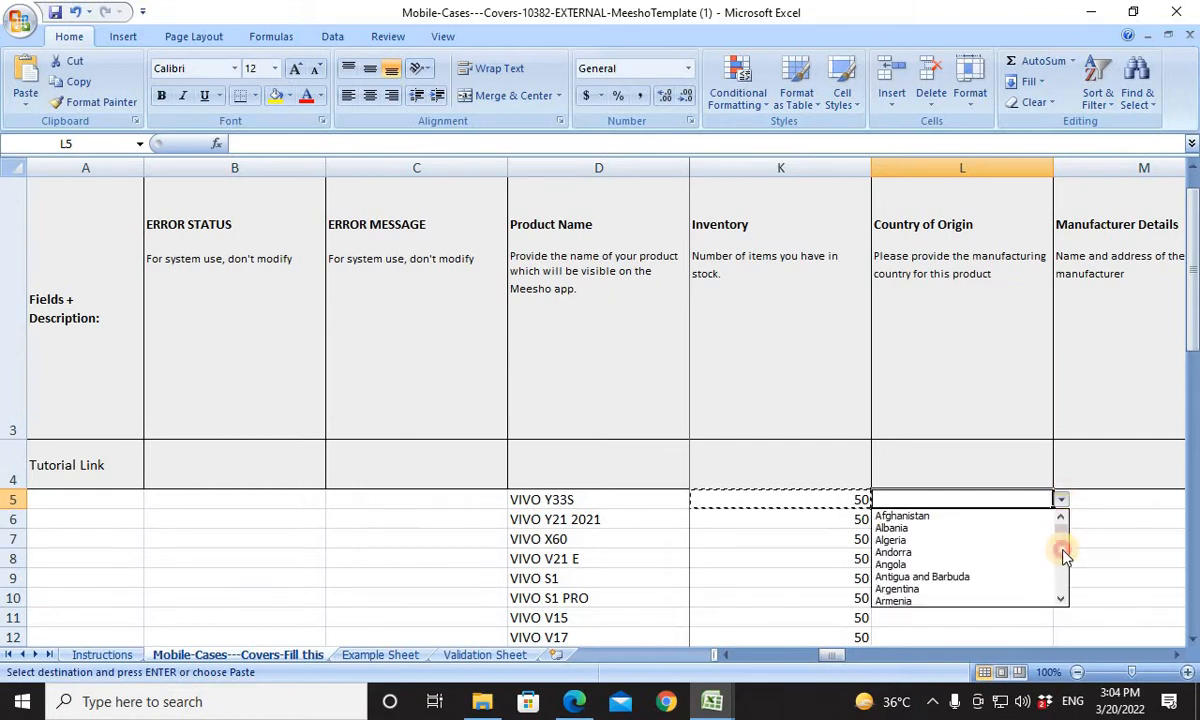
click(1062, 550)
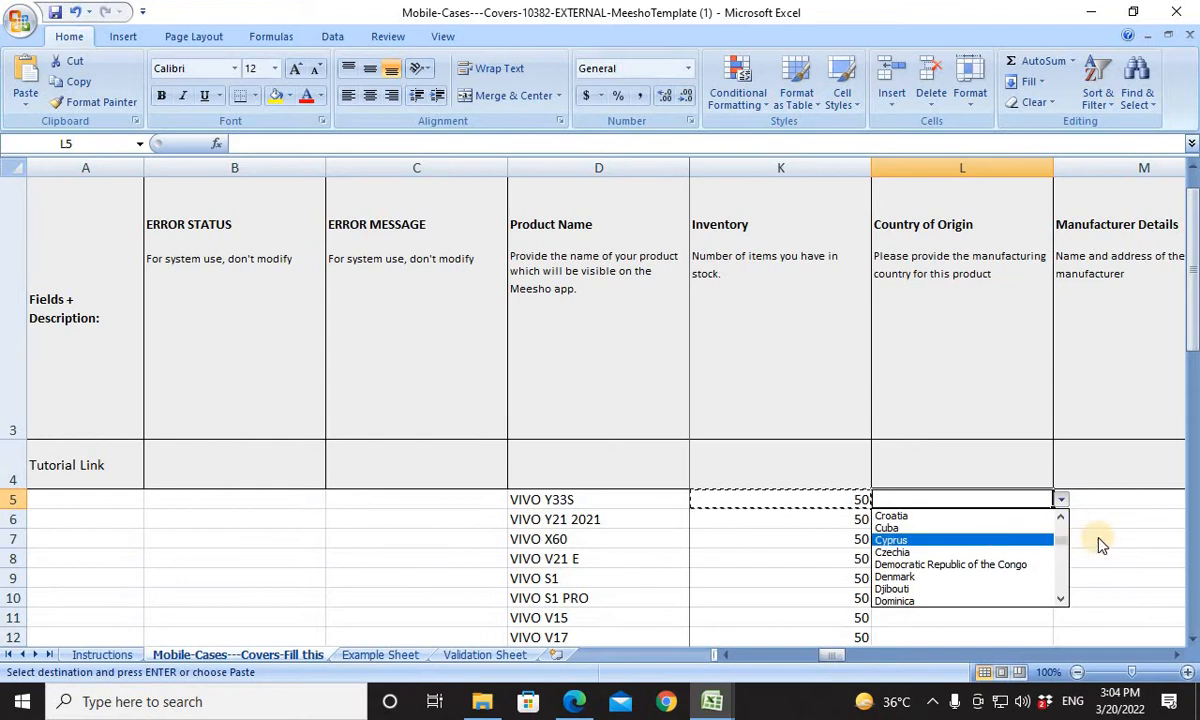
click(1060, 522)
click(1060, 522)
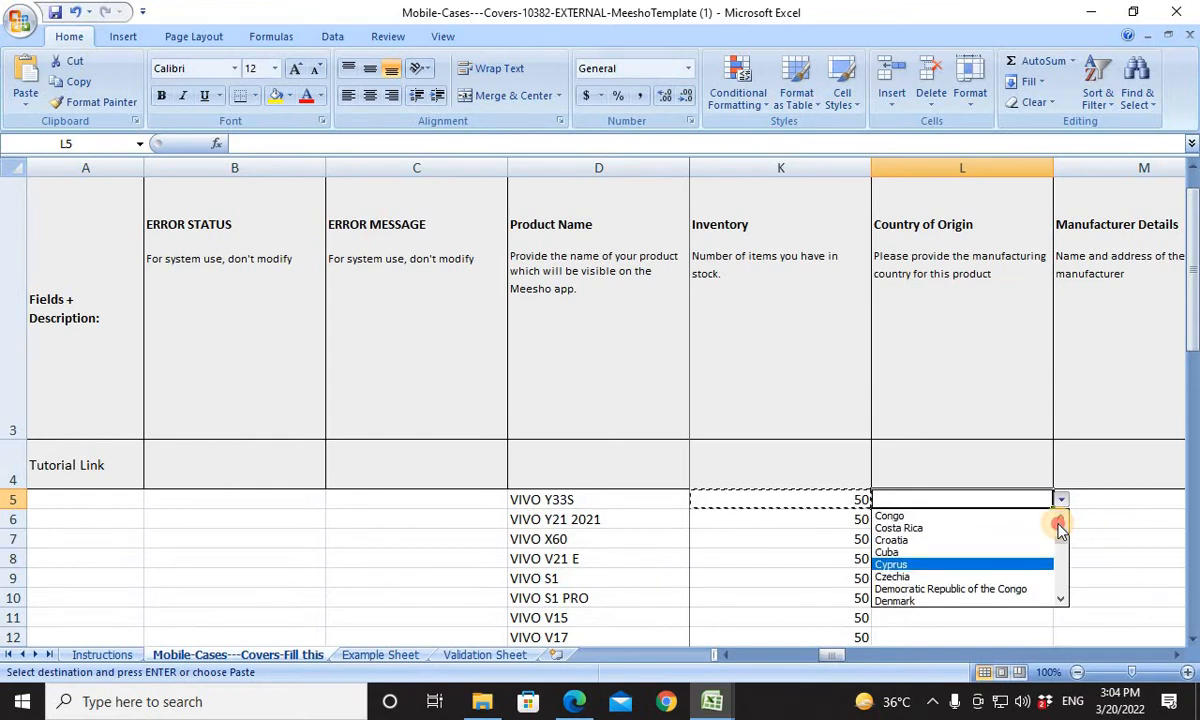
click(1060, 522)
click(1060, 522)
click(1060, 522)
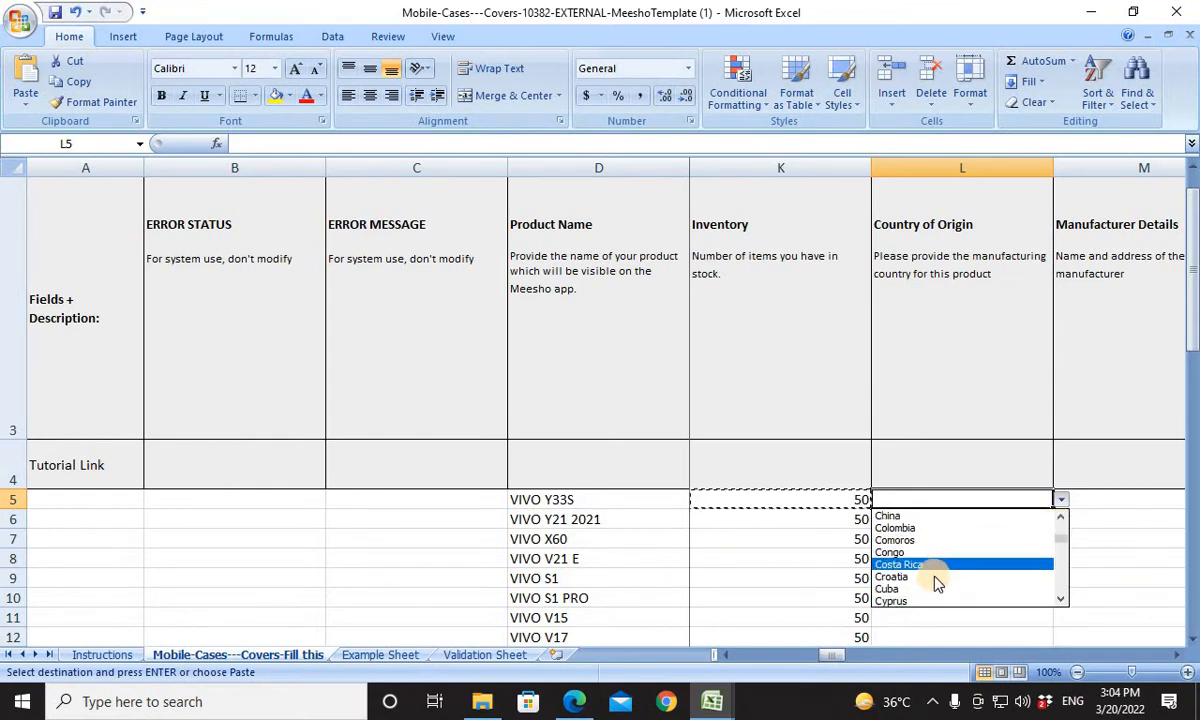
click(962, 514)
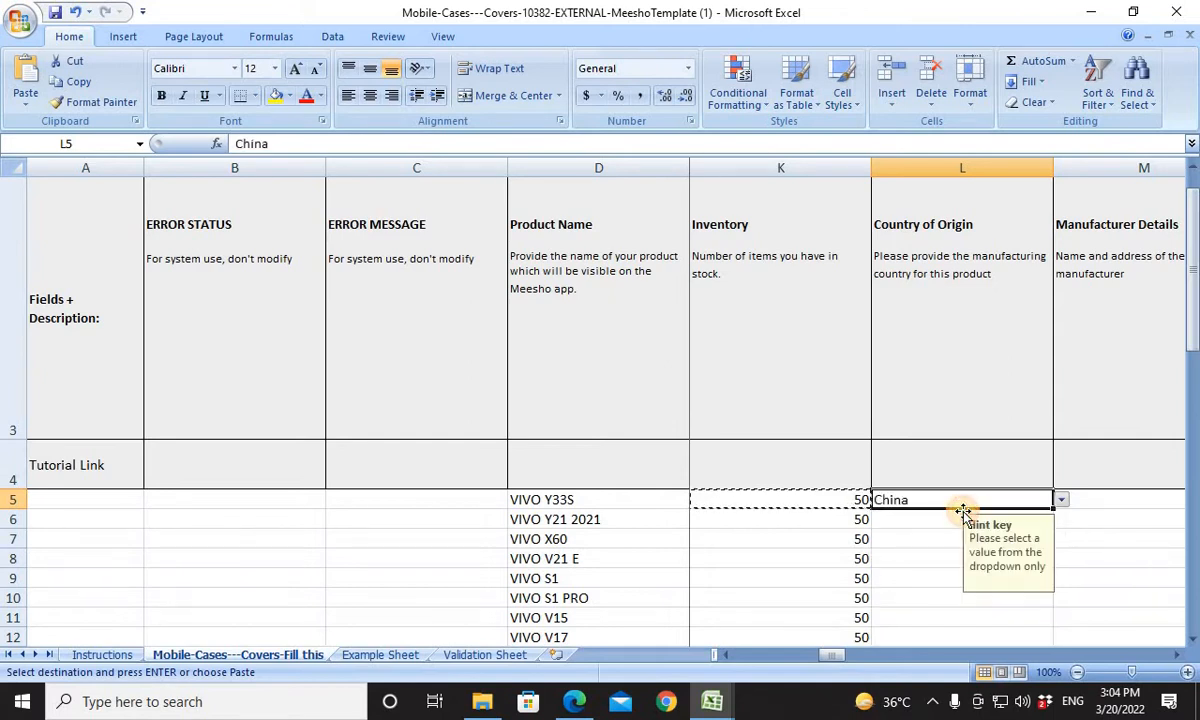
Copy the Country of Origin from L5 to all product rows down to L64.
click(1109, 505)
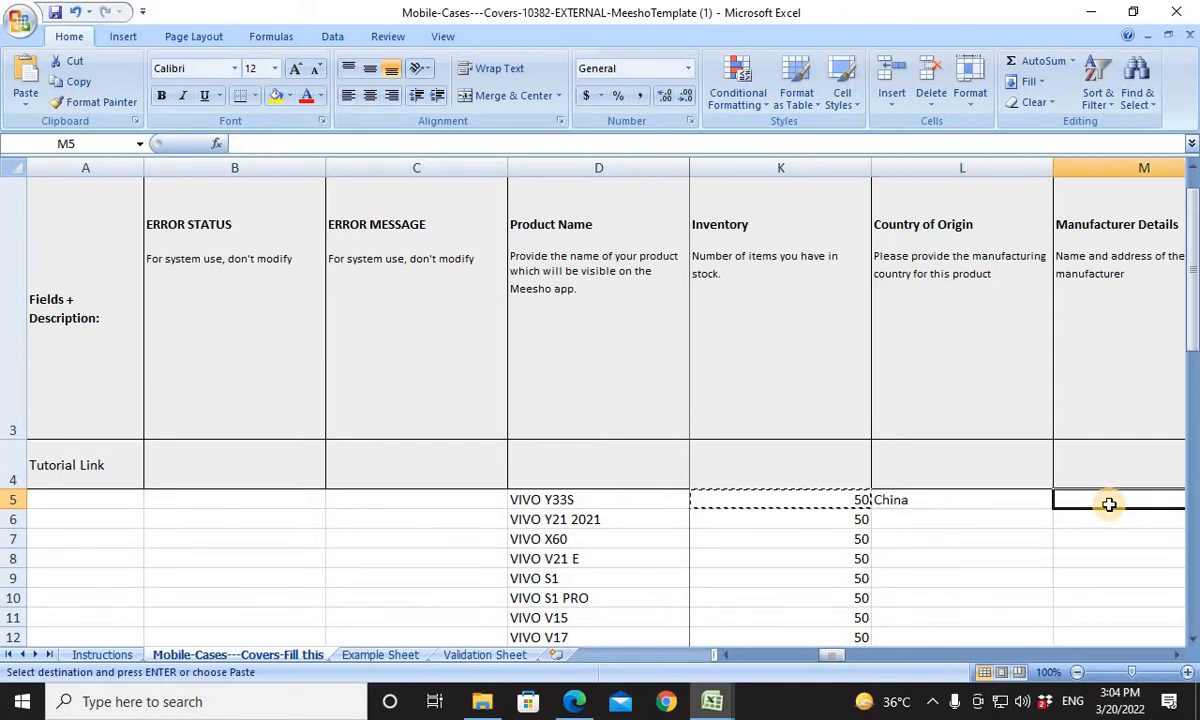
click(1035, 508)
key(Left)
key(ctrl+Down)
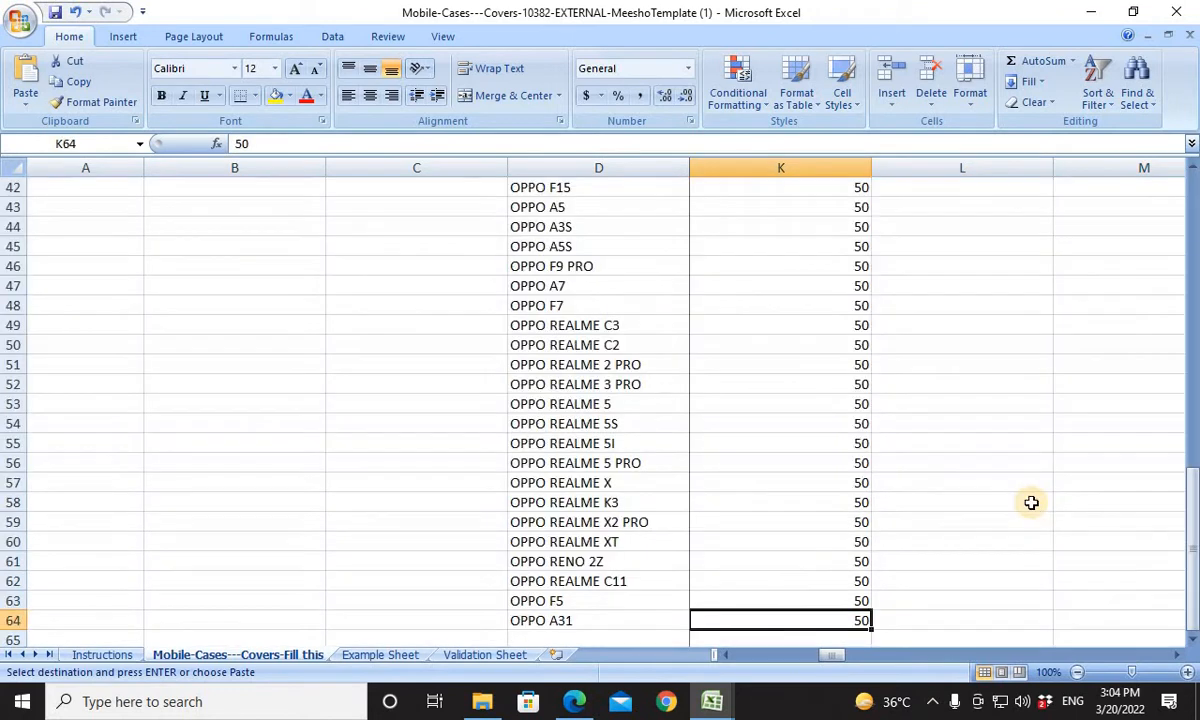
key(ctrl+Right)
key(ctrl+Left)
key(Right)
key(ctrl+v)
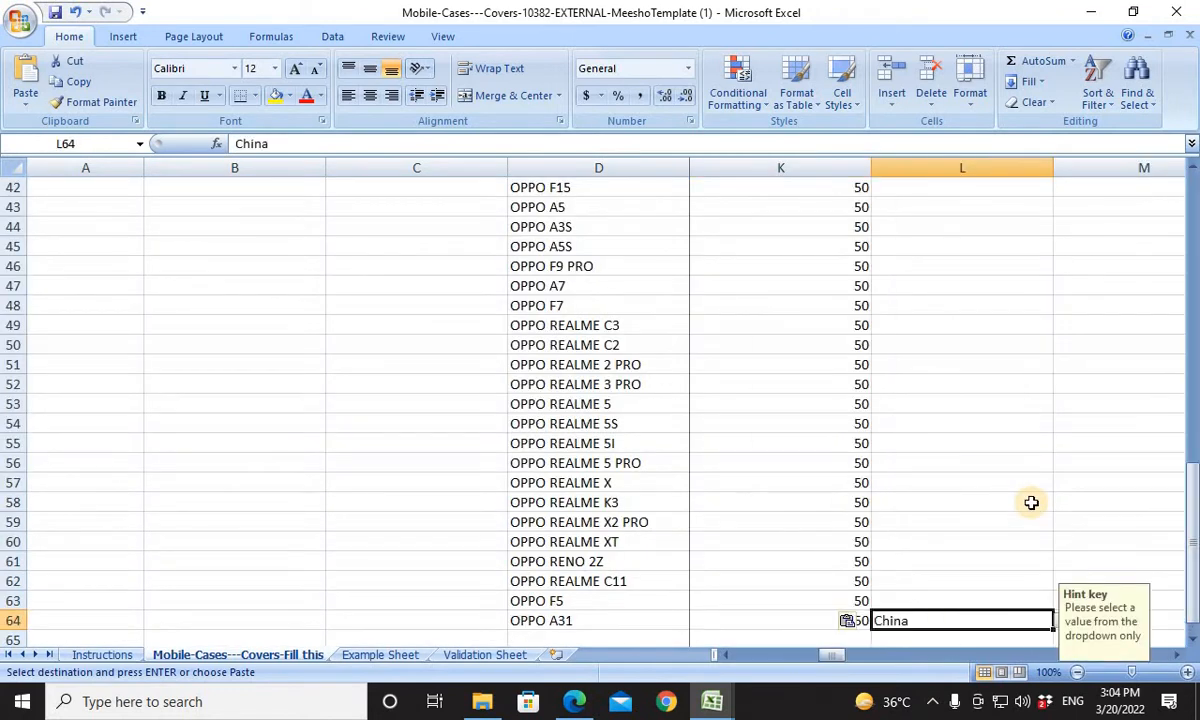
key(ctrl+shift+Up)
key(ctrl+v)
key(ctrl+Up)
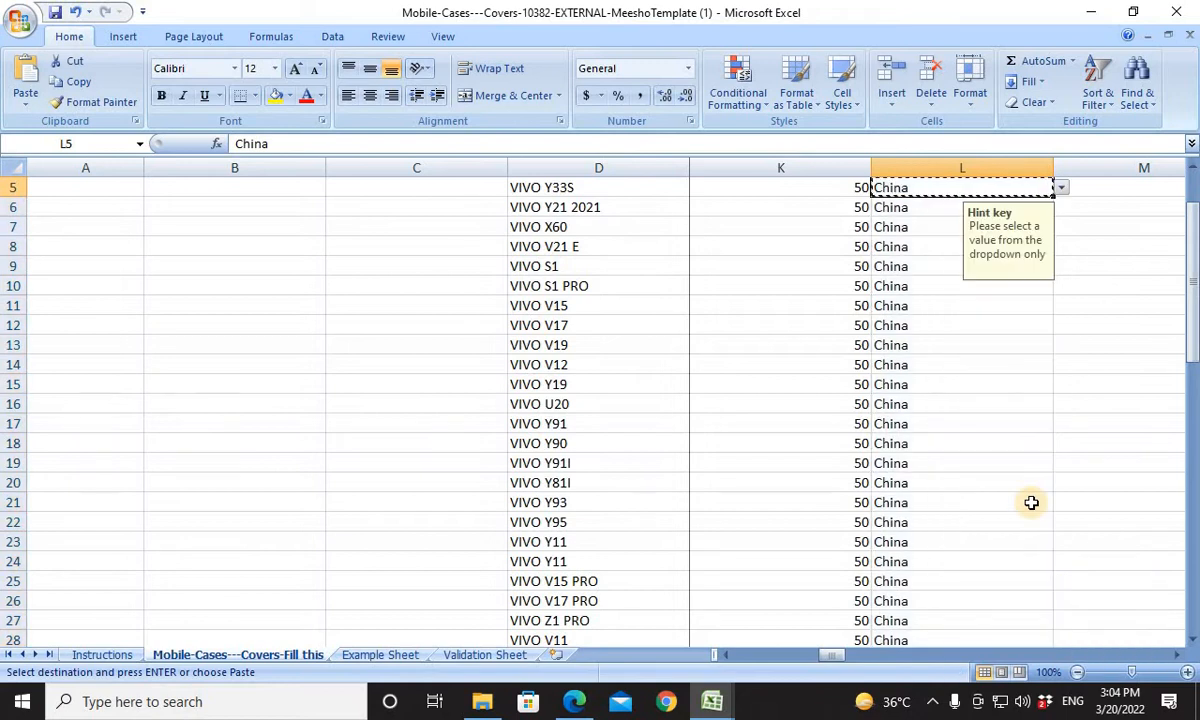
key(ctrl+Up)
key(Down)
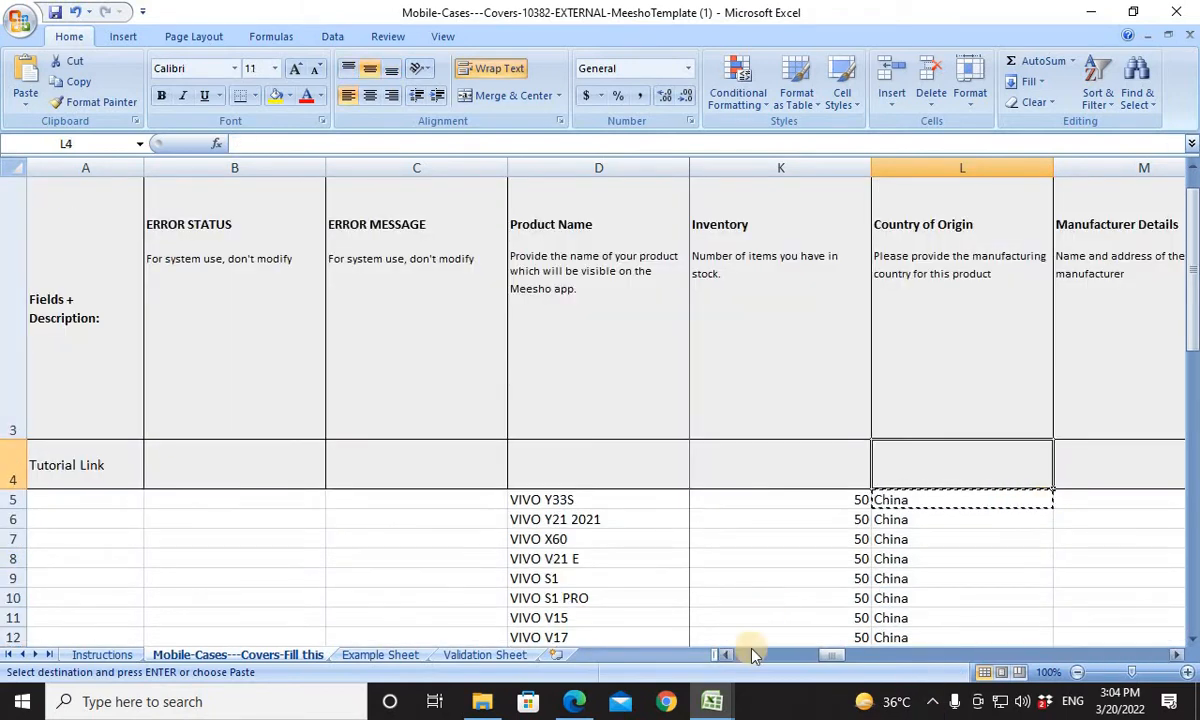
Look across the cases_covers columns in the SAOMFC 070 TO SAOFMC 129 workbook for manufacturer details, and return to the Meesho template.
mouse_move(716, 708)
click(668, 630)
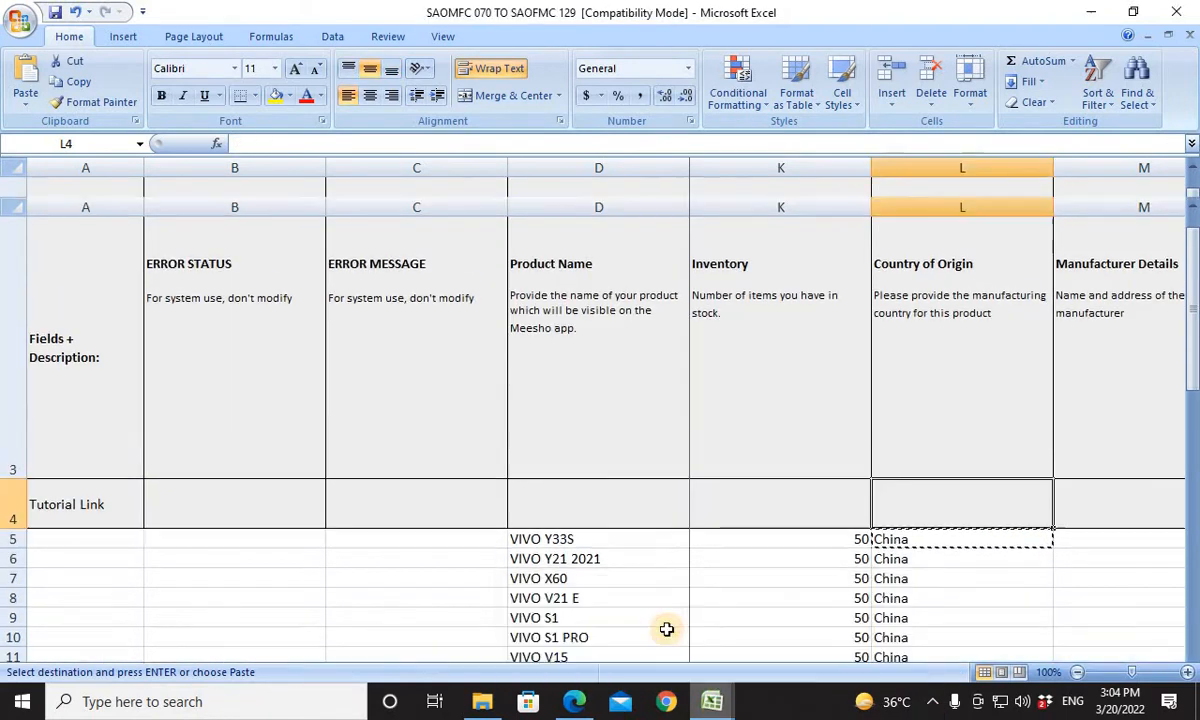
key(Right)
key(Right)
key(Right)
key(Right)
key(Right)
key(Right)
key(Right)
key(Right)
key(Right)
key(Right)
key(Right)
key(Right)
key(Right)
key(Right)
key(Right)
key(Right)
key(Right)
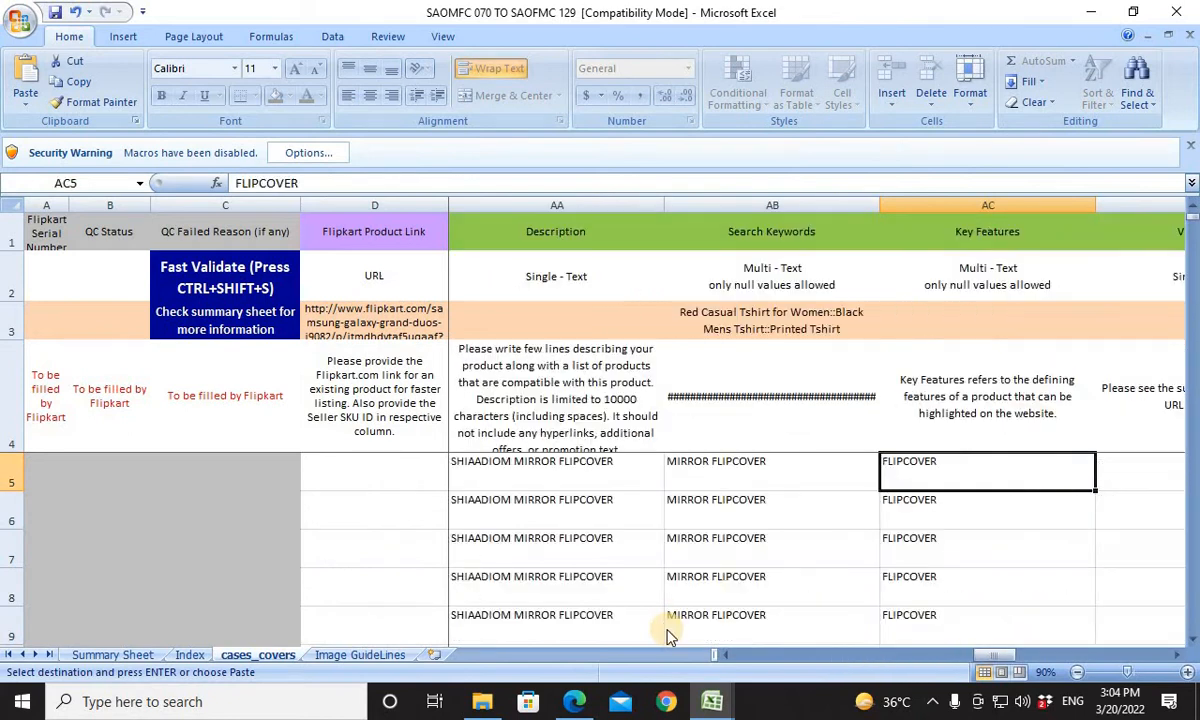
key(Right)
key(Right)
key(Right)
key(Right)
key(Right)
key(Right)
key(Right)
key(Right)
key(Right)
key(Right)
key(Right)
key(Right)
key(Right)
key(Right)
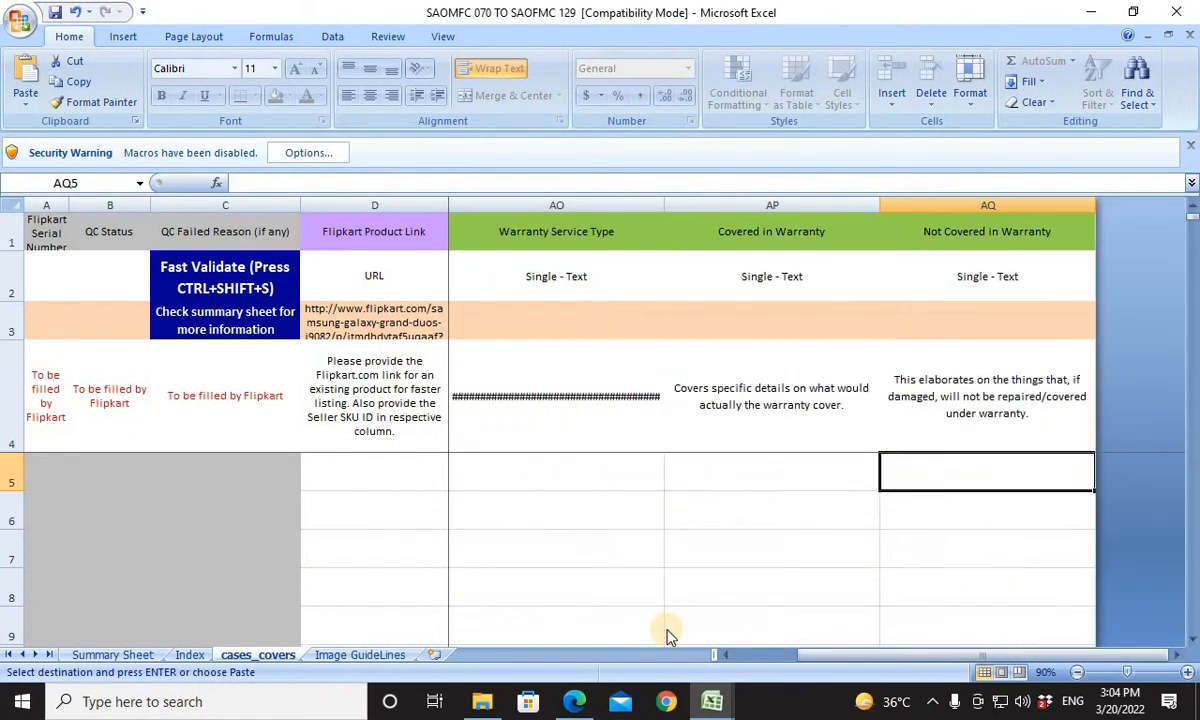
key(Left)
key(Left)
key(Left)
key(Left)
key(Left)
key(Left)
key(Left)
key(Left)
key(Left)
key(Left)
key(Left)
key(Left)
key(Left)
key(Left)
key(Left)
key(Left)
key(Left)
key(Left)
key(Left)
key(Left)
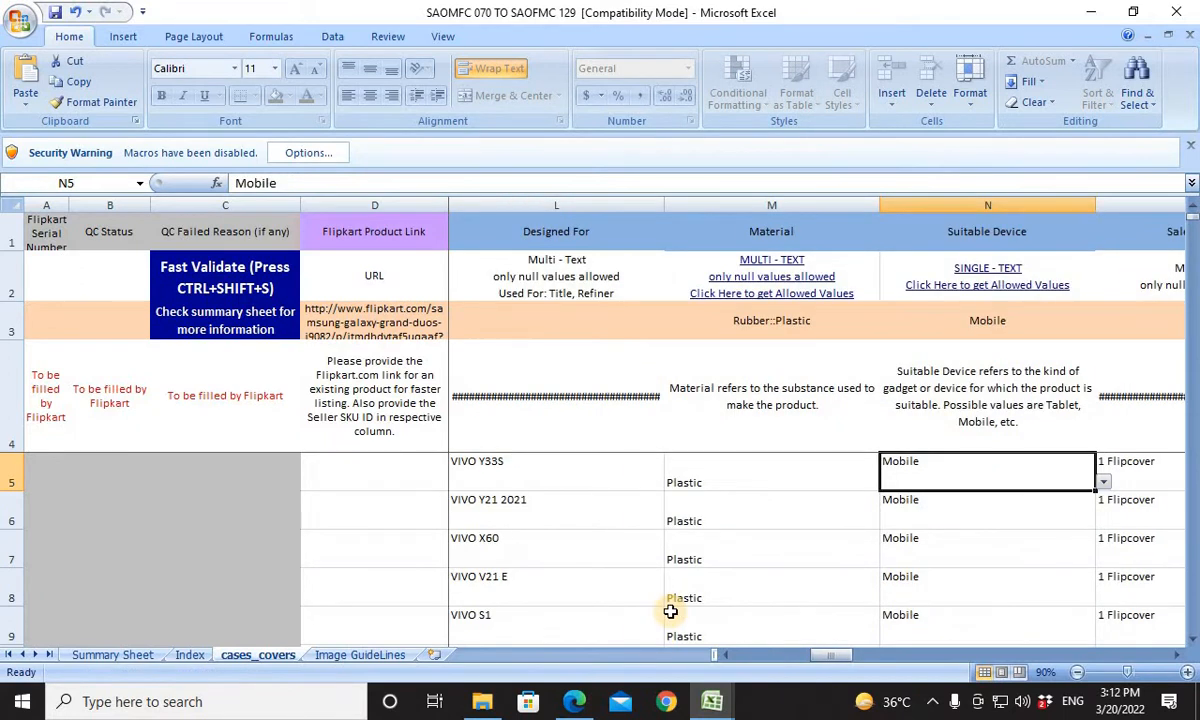
key(alt+Tab)
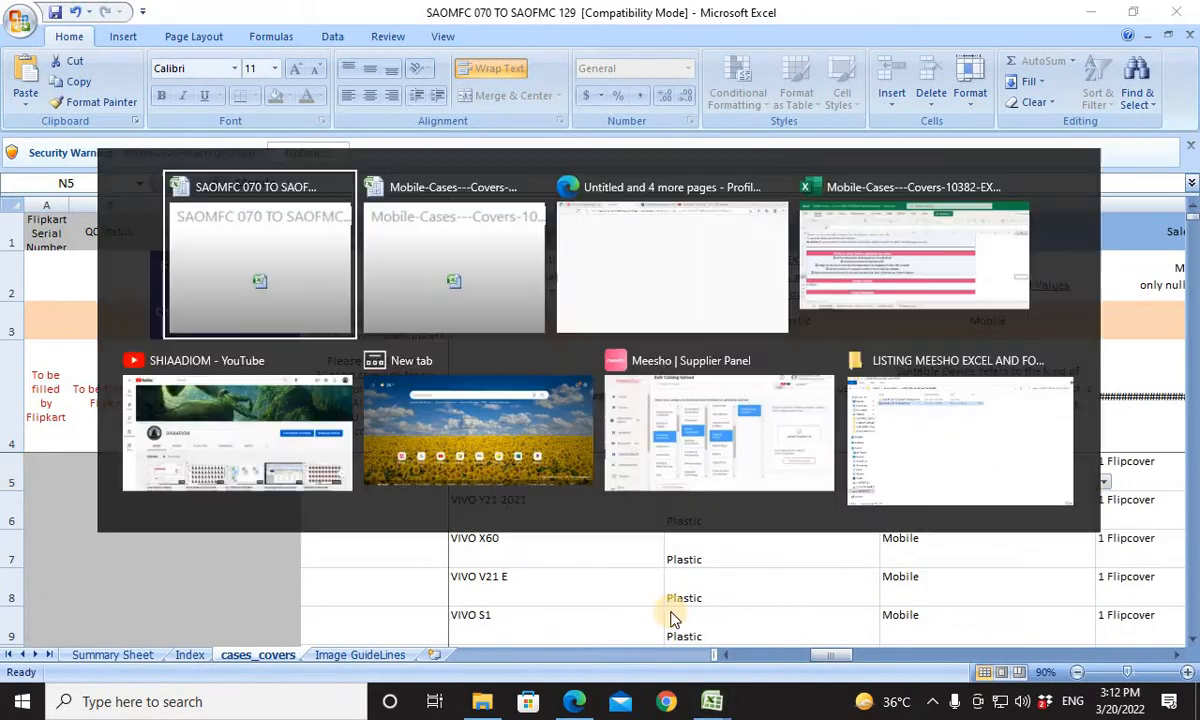
key(alt+Tab)
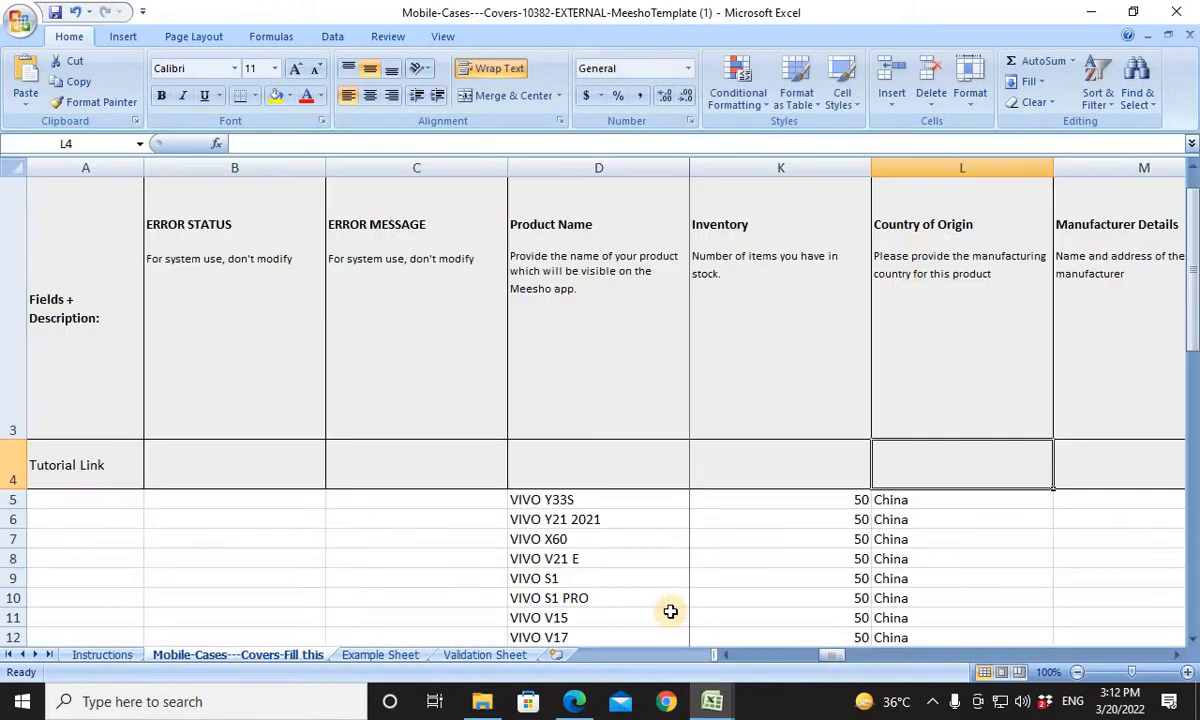
Copy "Shenzhen, Guangdong" from the browser's address bar into the first product's Manufacturer Details in M5 of the Meesho template.
key(Down)
key(Right)
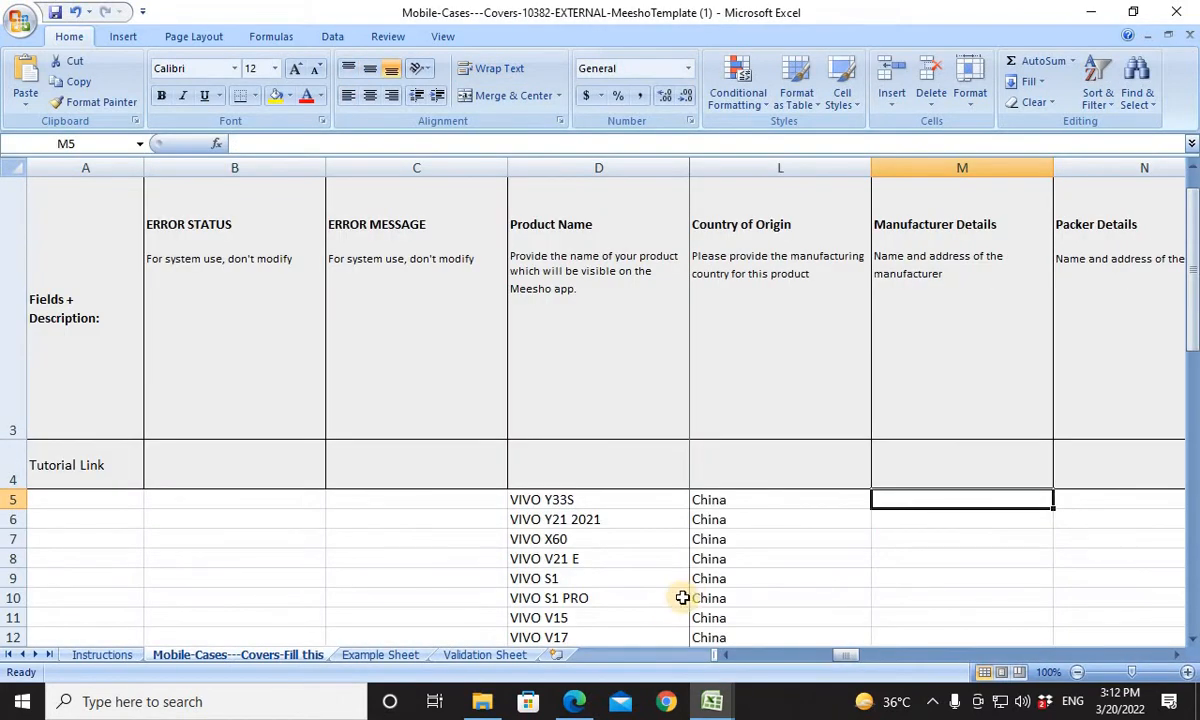
click(573, 703)
click(872, 12)
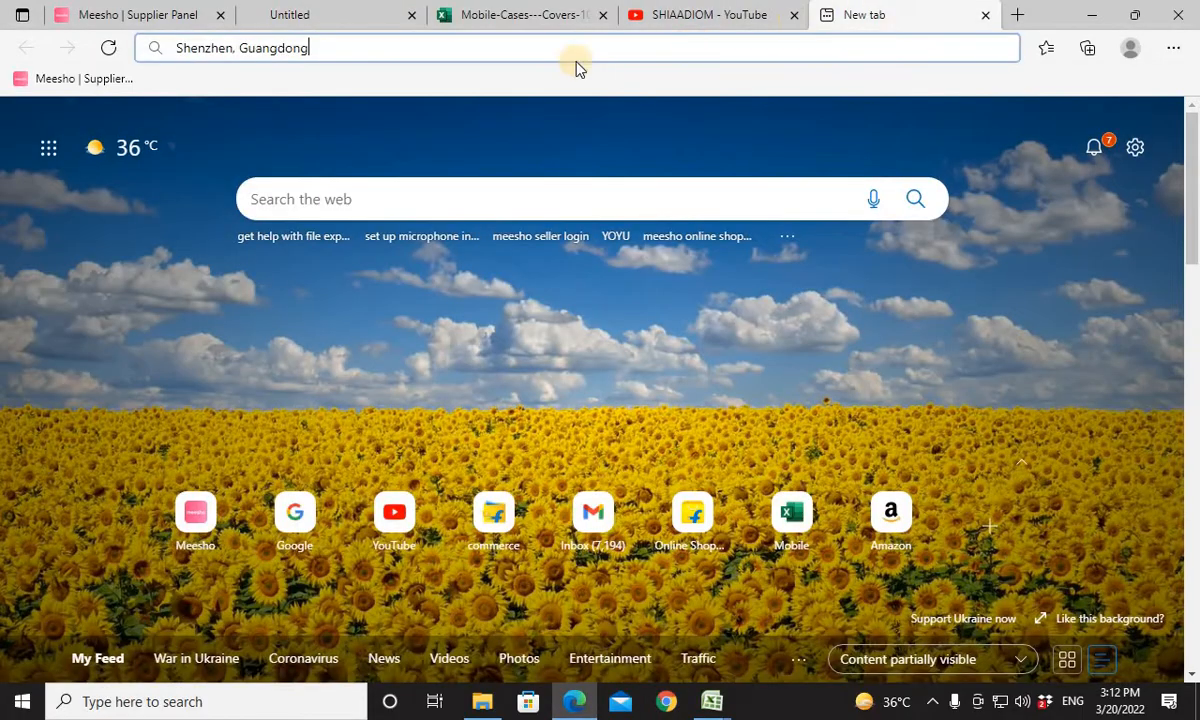
key(ctrl+a)
key(ctrl+c)
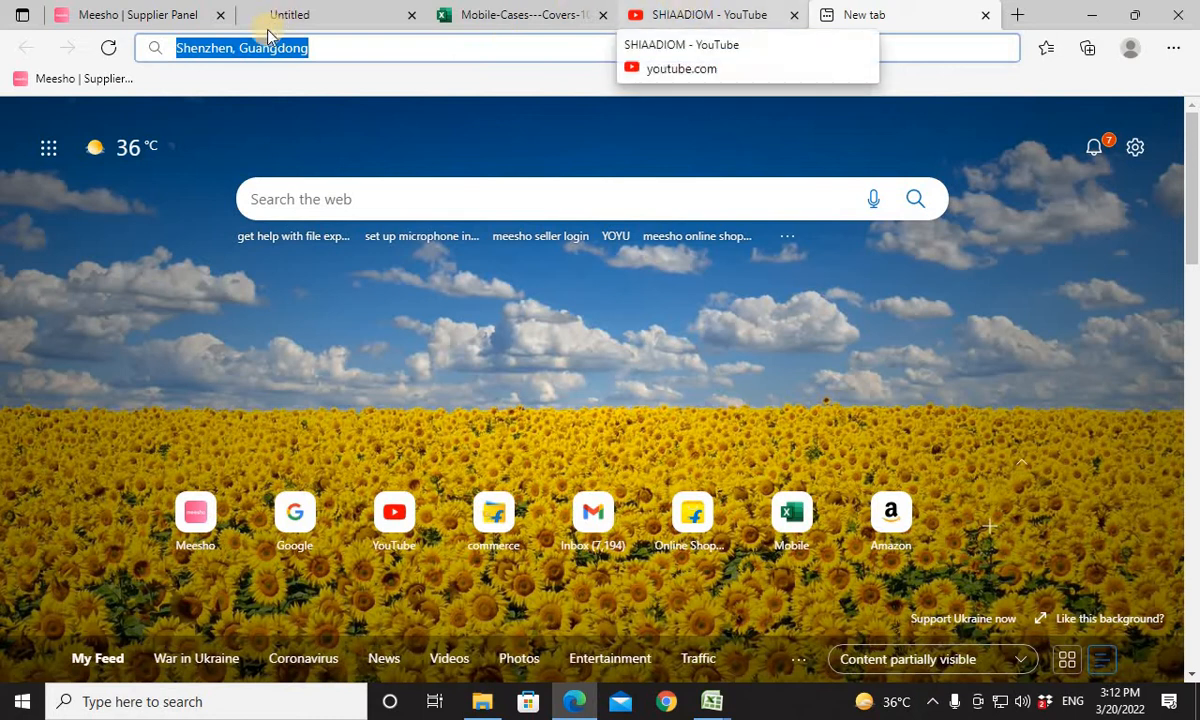
click(711, 704)
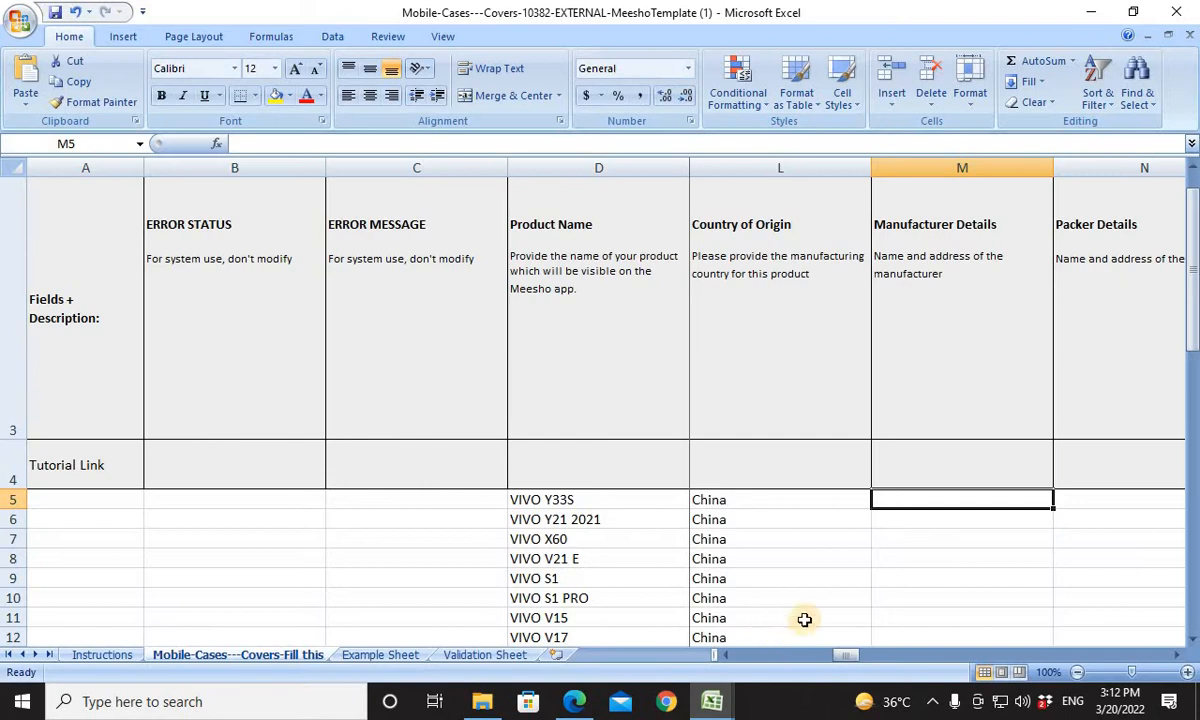
key(ctrl+v)
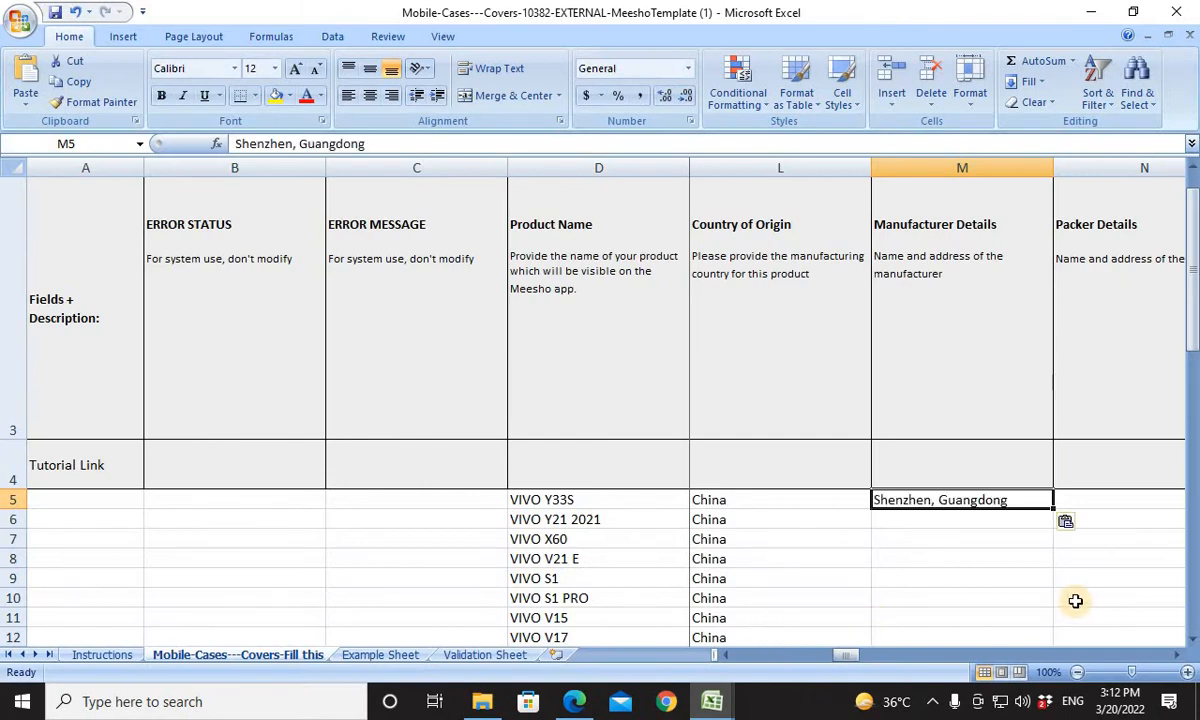
Enter NEW DELHI SHIAADIOM STORE as the Packer Details of the first product in N5.
key(Tab)
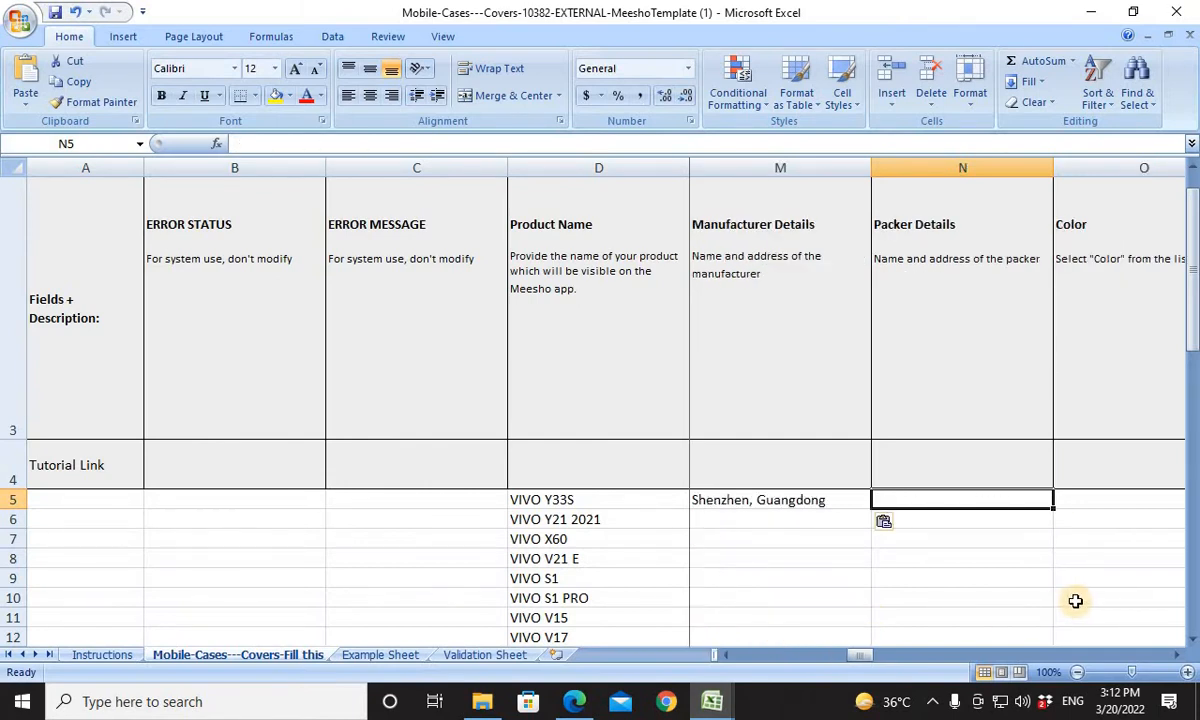
text(N)
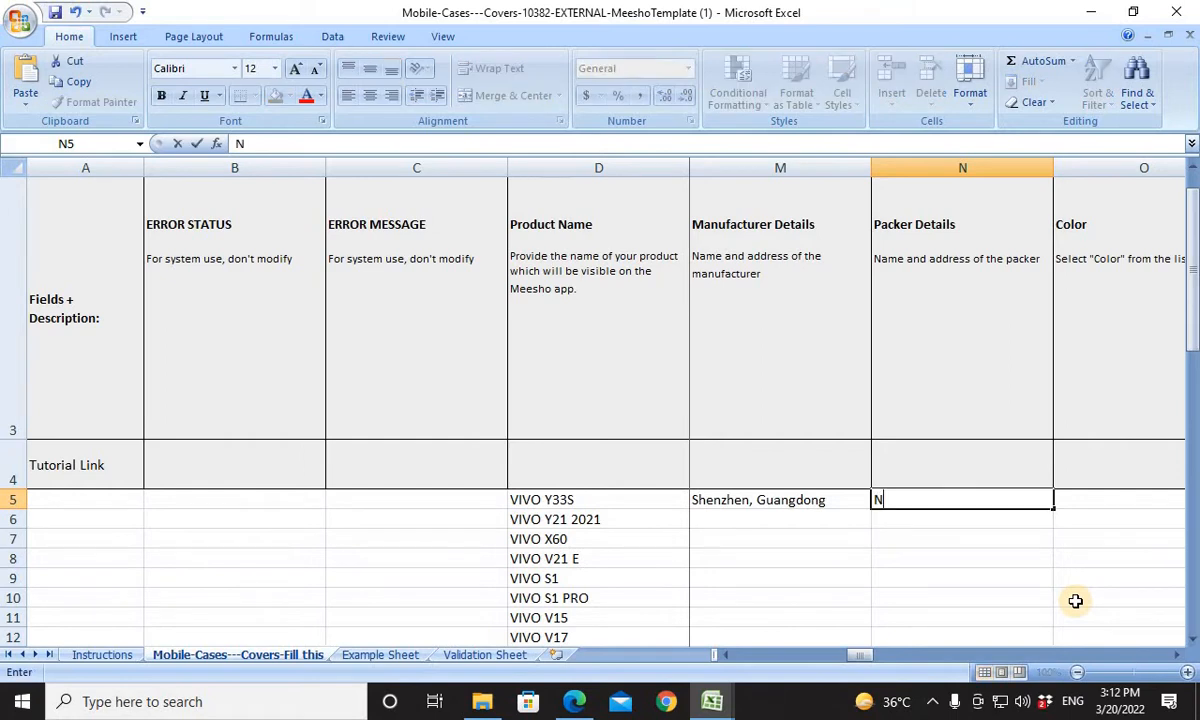
text(EW DELHI SHIAAD)
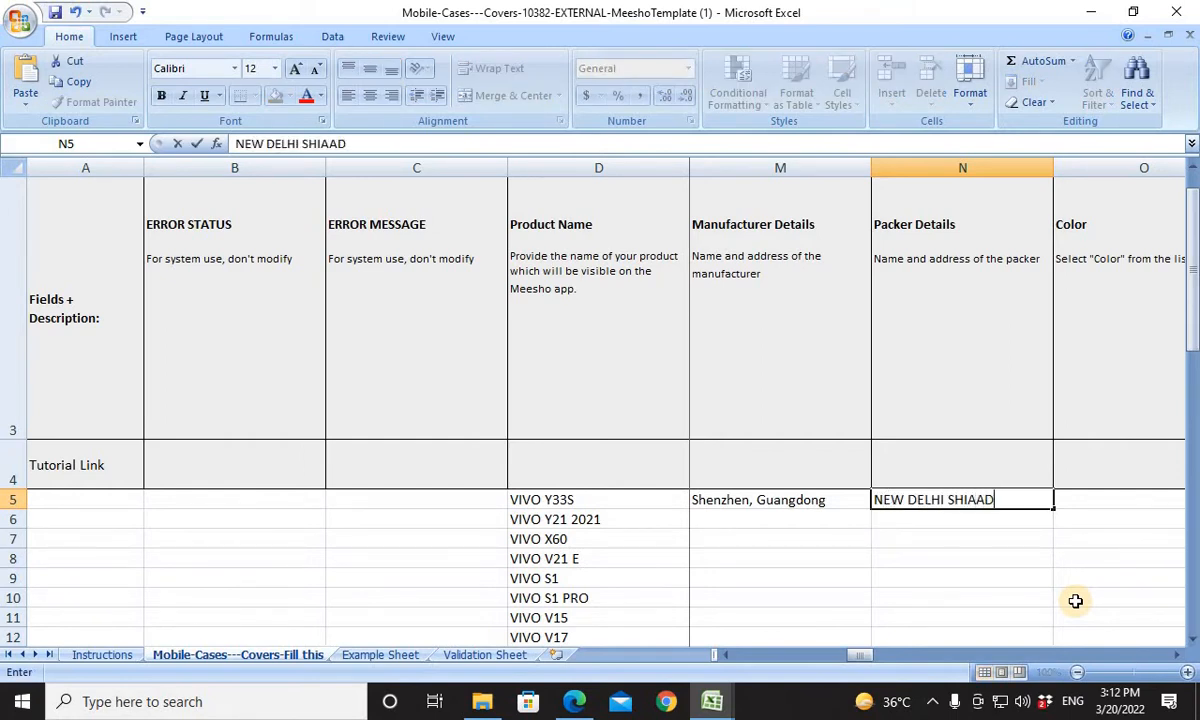
text(IOM STOR)
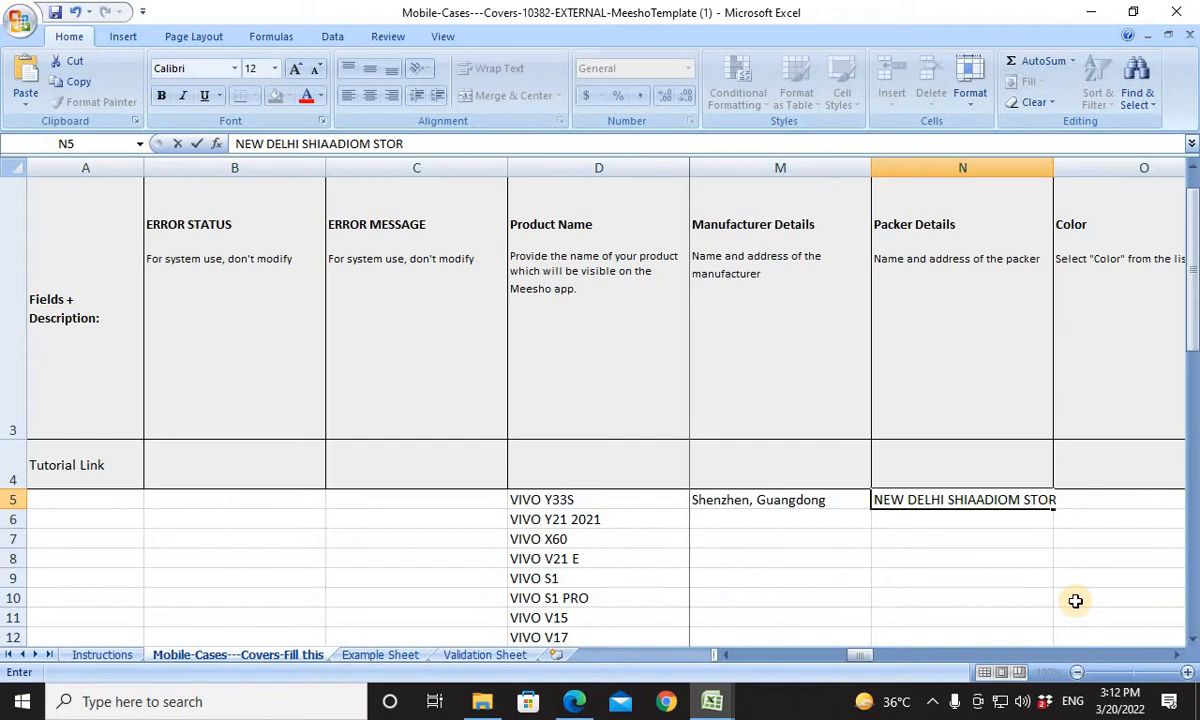
text(E)
key(Return)
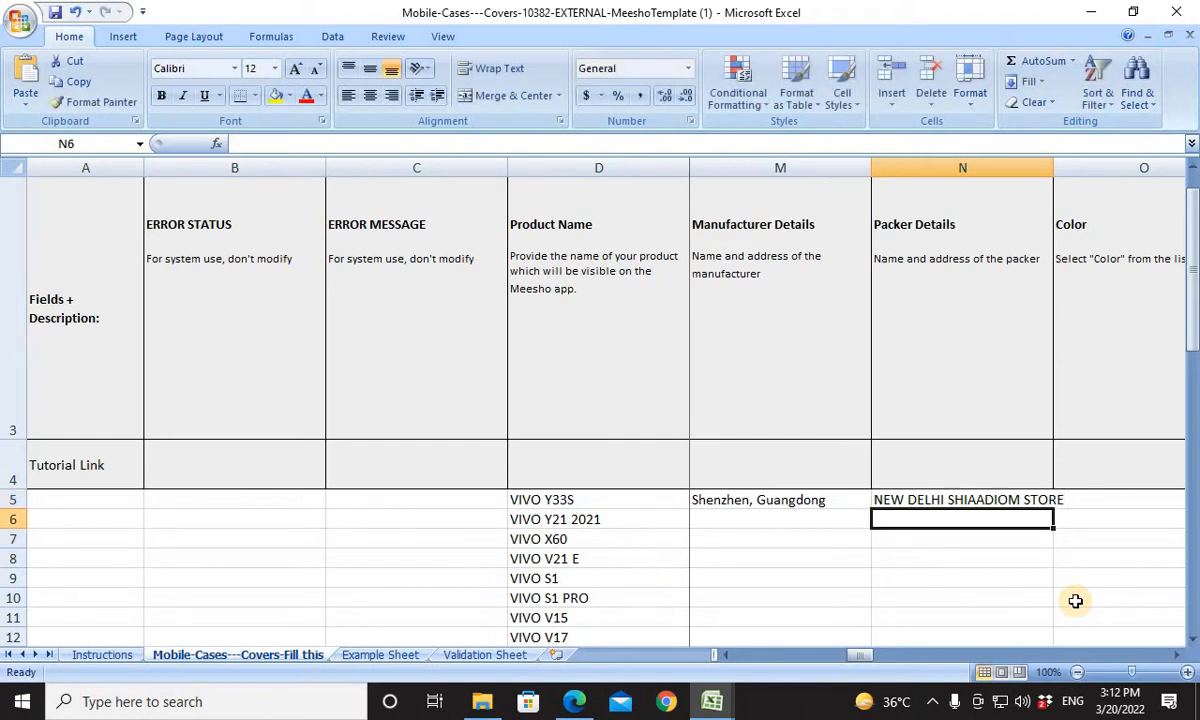
Copy the Brand Color values in Q5:Q64 of the SAOMFC 070 TO SAOFMC 129 workbook, with the template's first Color cell O5 as destination.
key(Up)
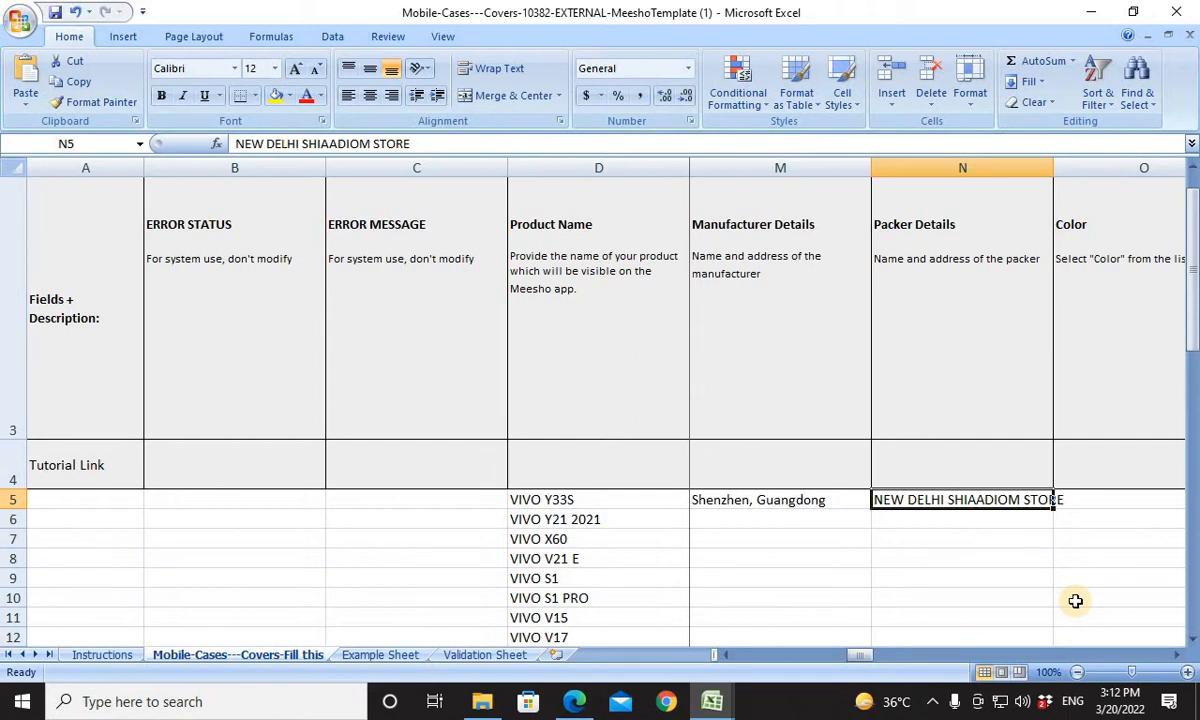
key(Right)
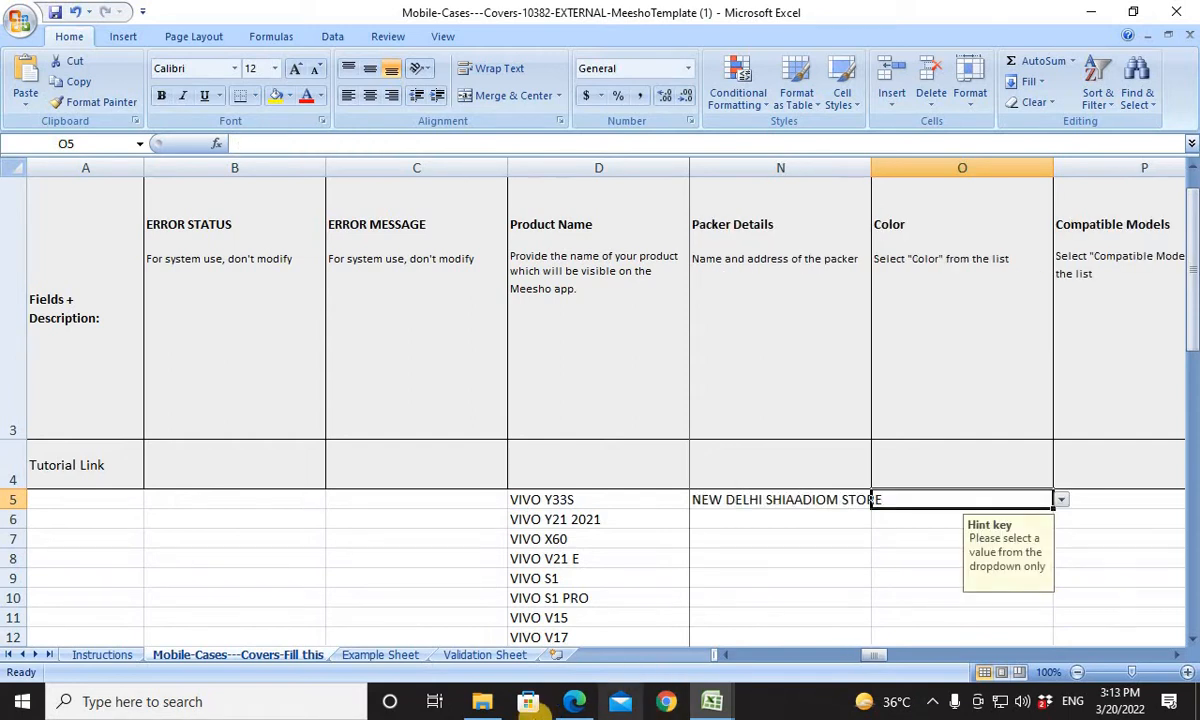
click(579, 704)
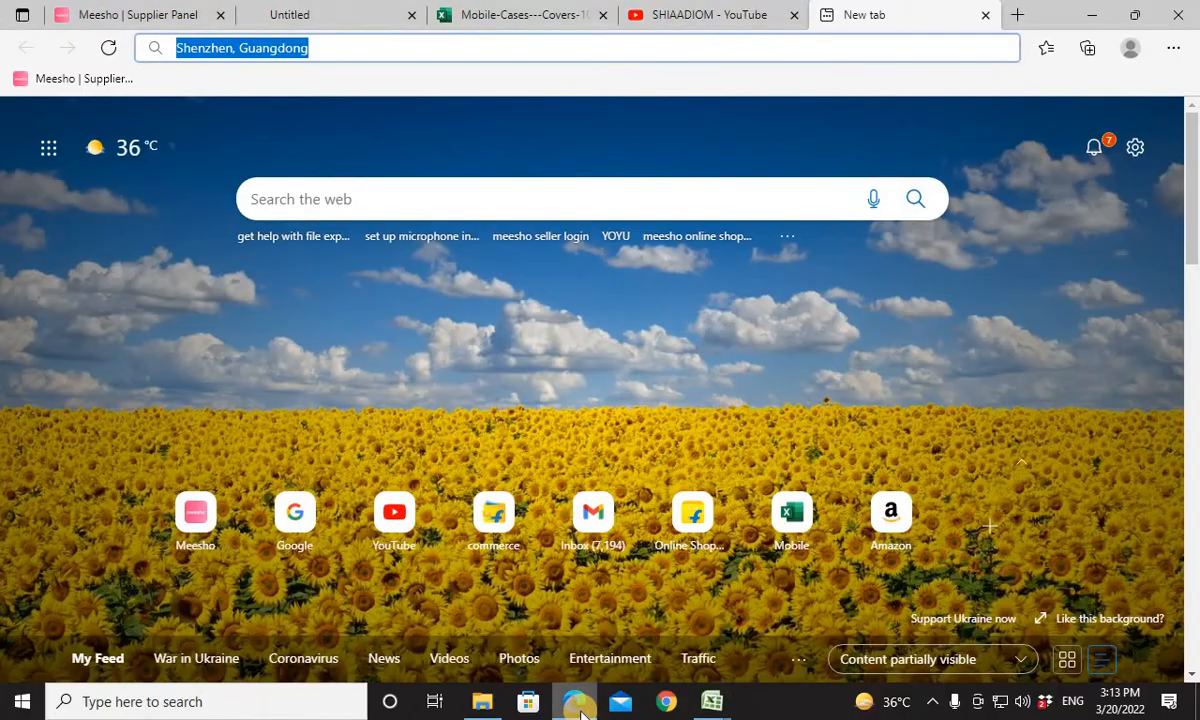
click(577, 704)
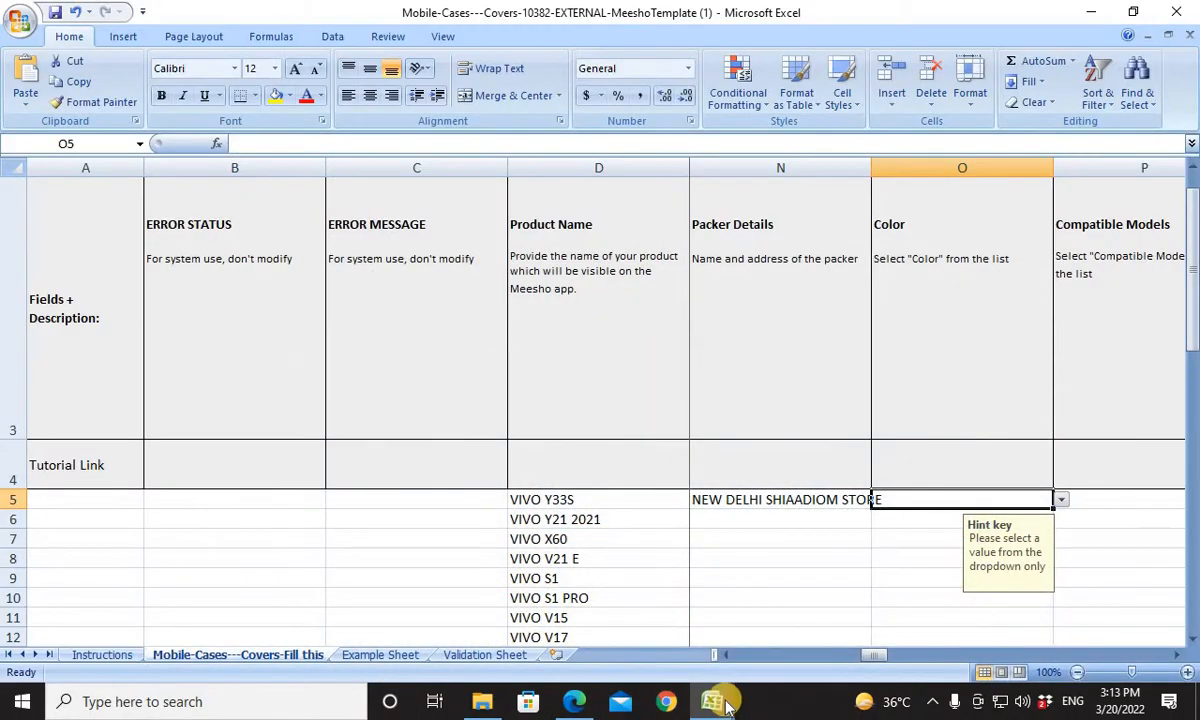
mouse_move(712, 704)
click(651, 660)
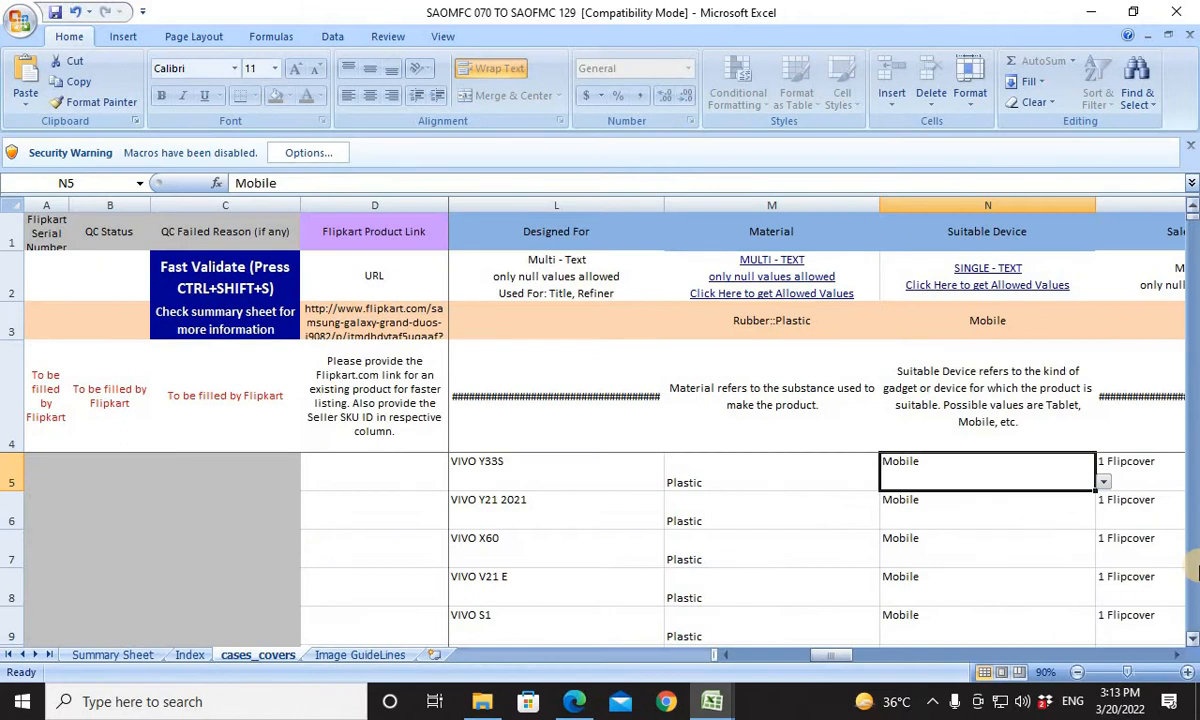
key(Right)
key(Right)
key(Right)
key(ctrl+Up)
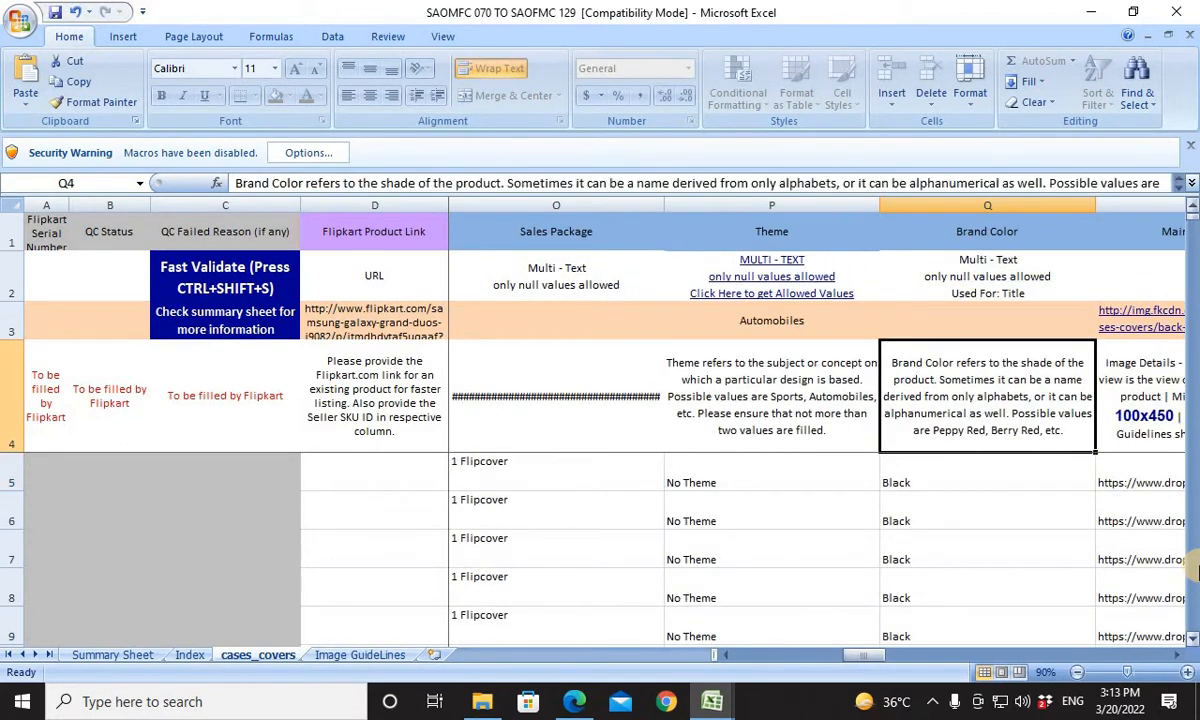
key(ctrl+Down)
key(ctrl+Up)
key(ctrl+Up)
key(ctrl+Down)
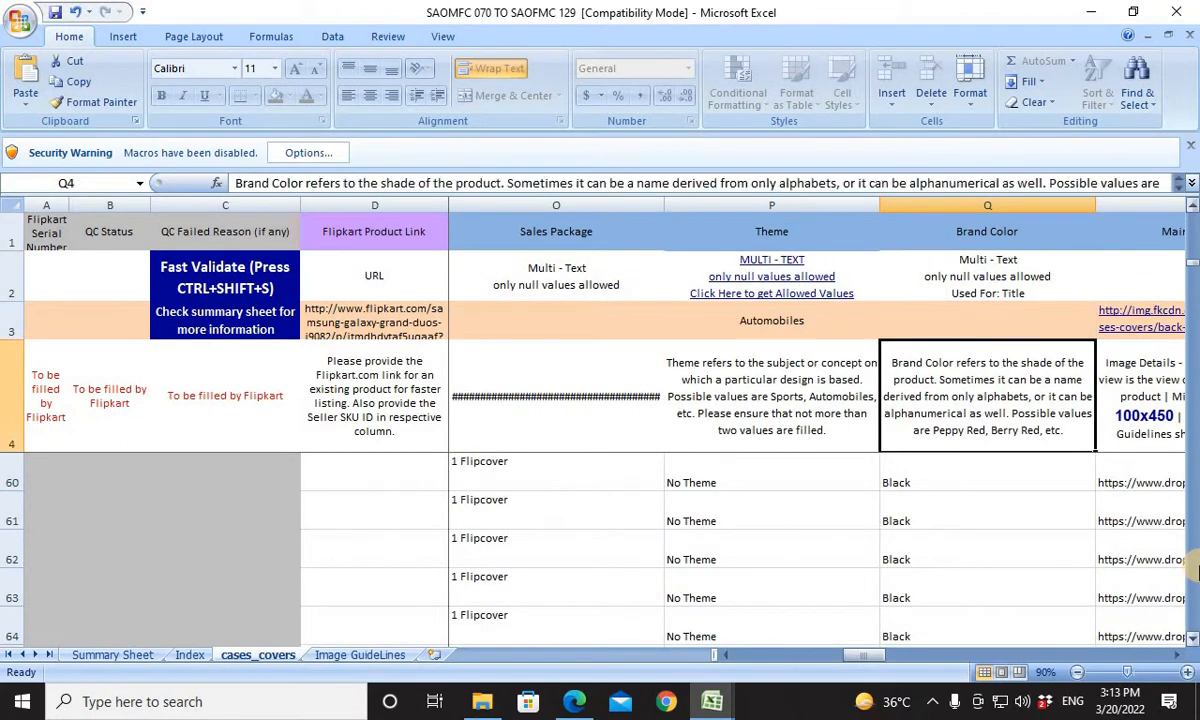
key(Down)
key(ctrl+shift+Down)
key(ctrl+c)
Paste the copied Brand Color values into the Meesho template's Color column starting at O5.
key(alt+Tab)
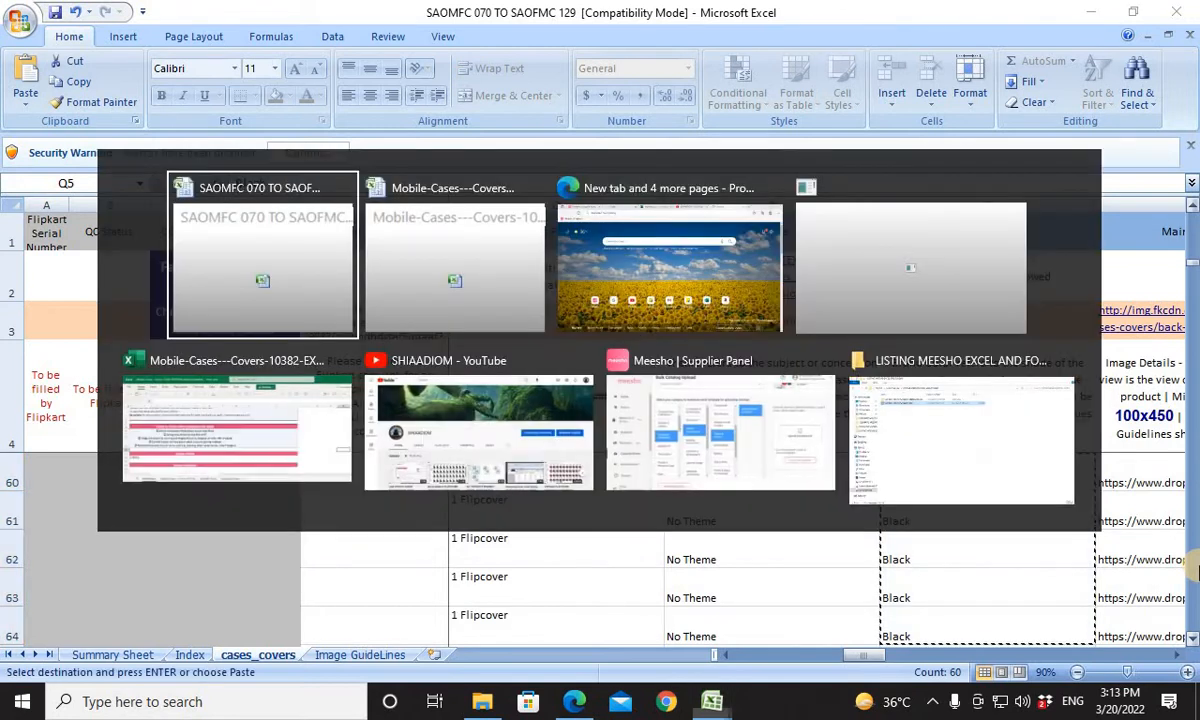
key(alt+Tab)
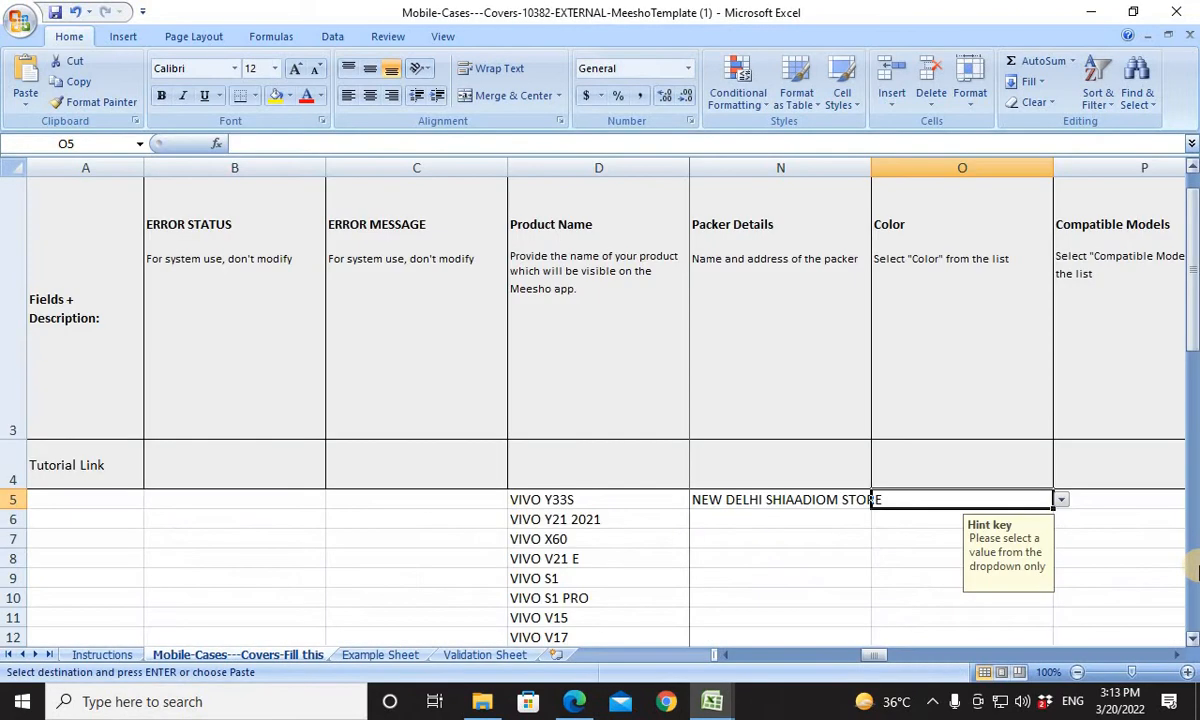
key(ctrl+v)
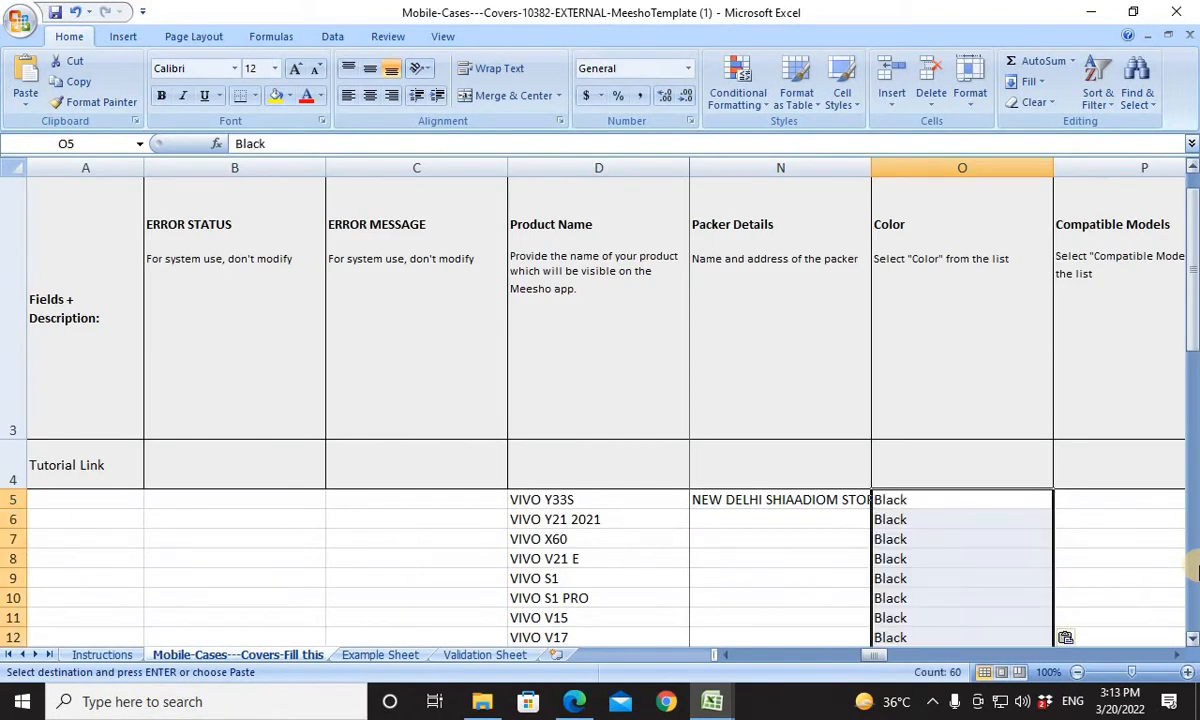
Copy the Manufacturer Details and Packer Details from M5:N5 to the last product row, M64:N64.
key(Left)
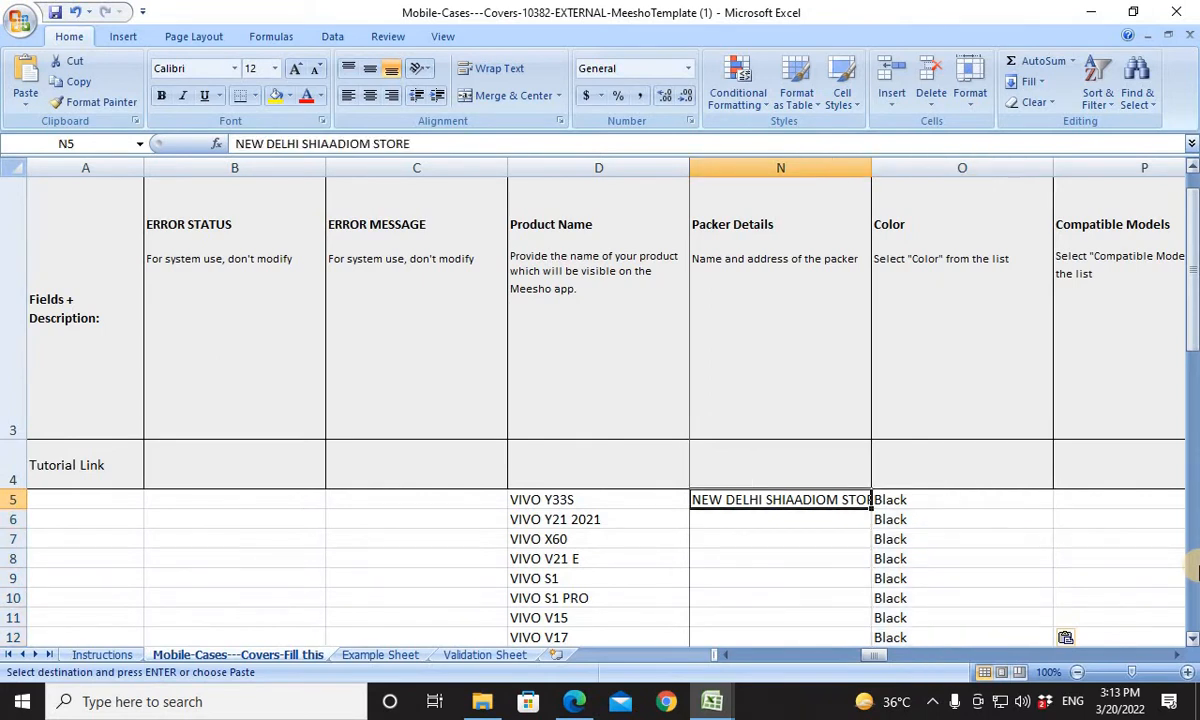
key(Right)
key(Left)
key(Left)
key(Left)
key(Right)
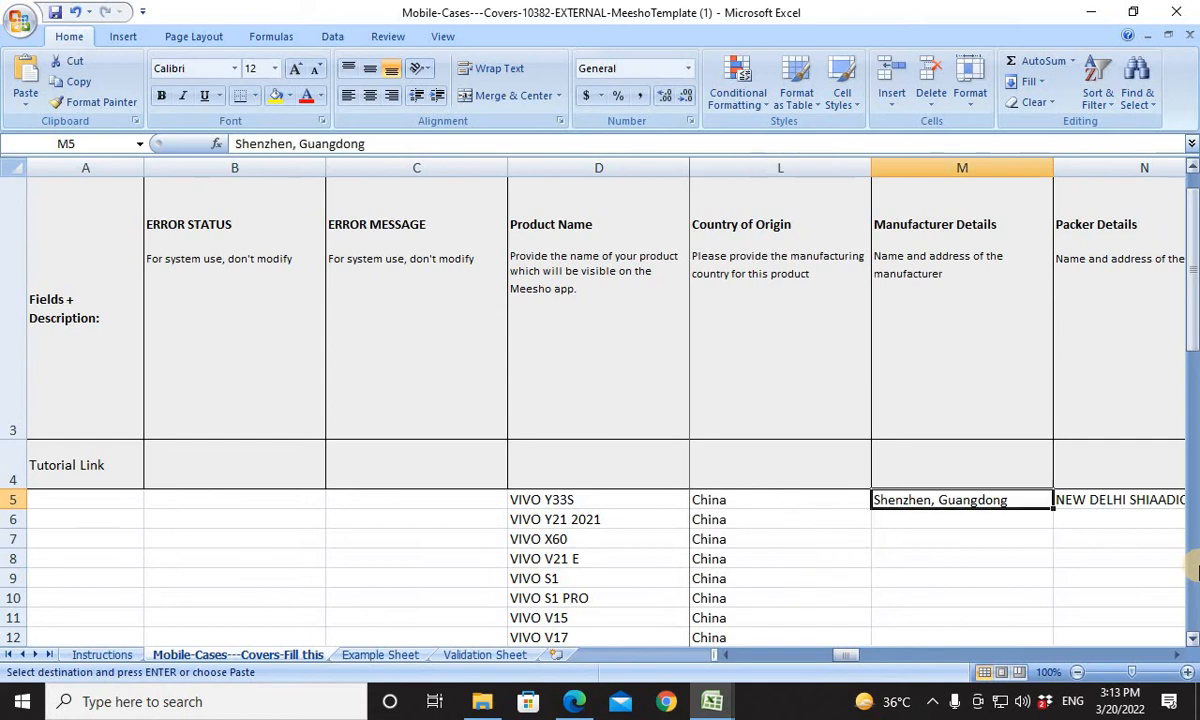
key(Right)
key(Left)
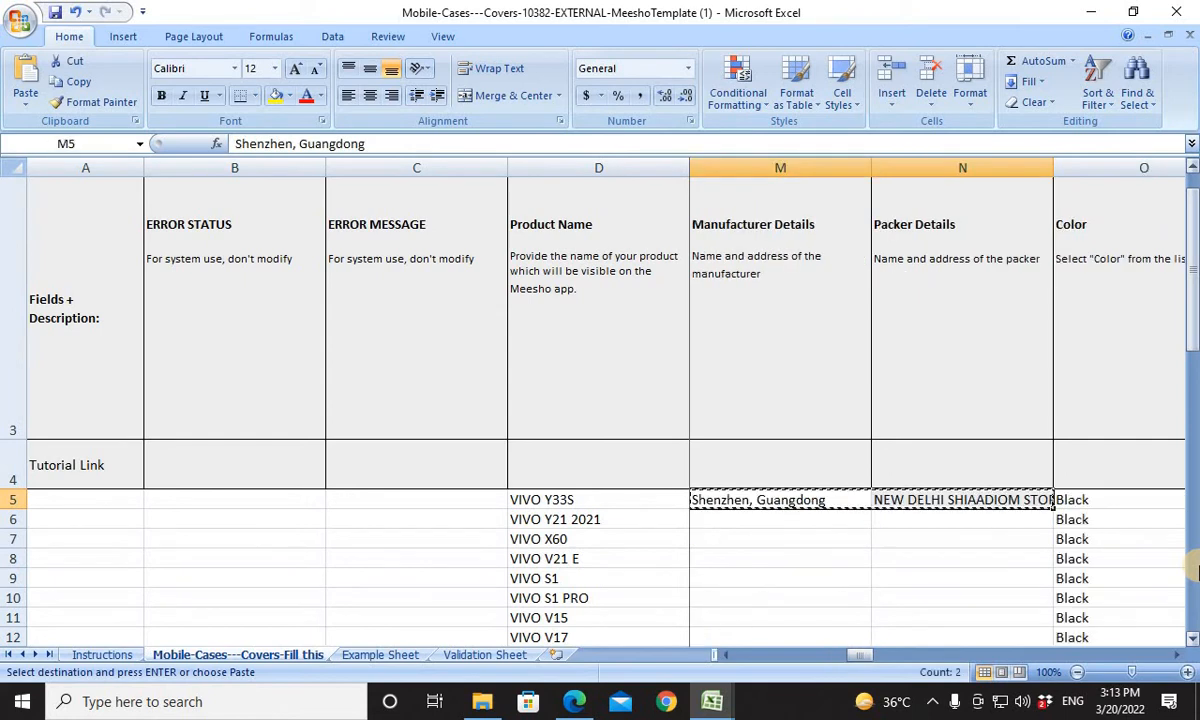
key(Left)
key(ctrl+Down)
key(Right)
key(ctrl+v)
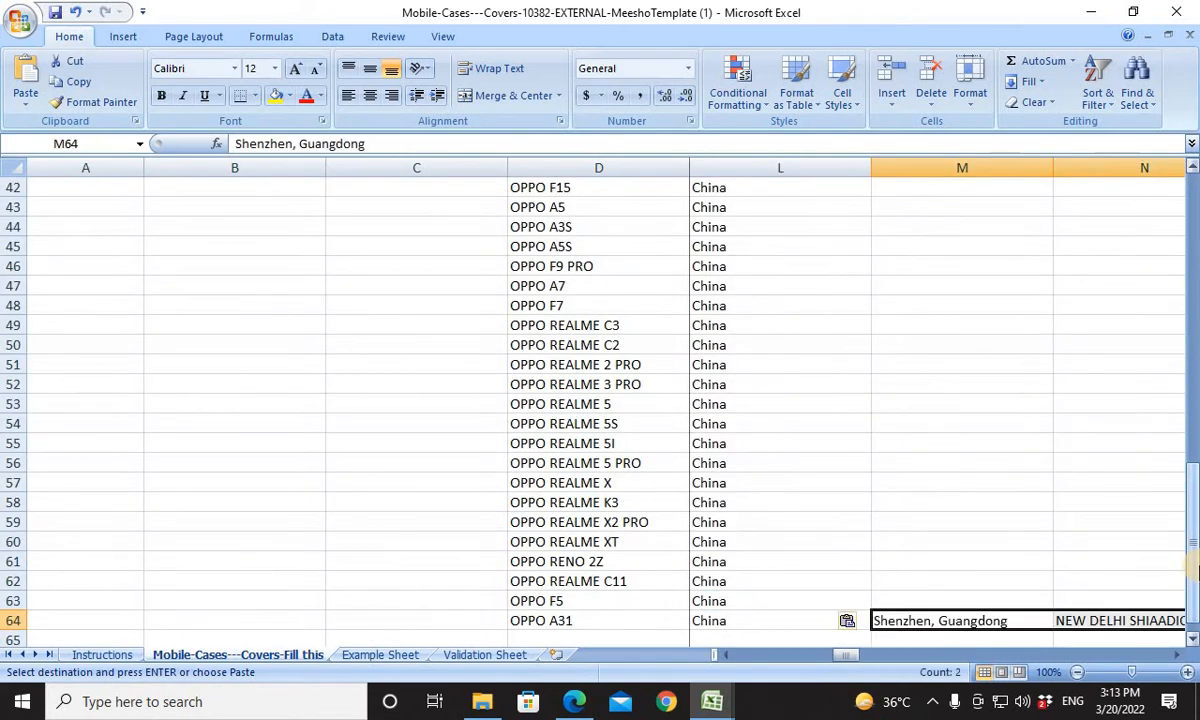
Paste the copied Manufacturer and Packer Details into every product row between rows 5 and 64 of columns M and N.
key(ctrl+shift+Up)
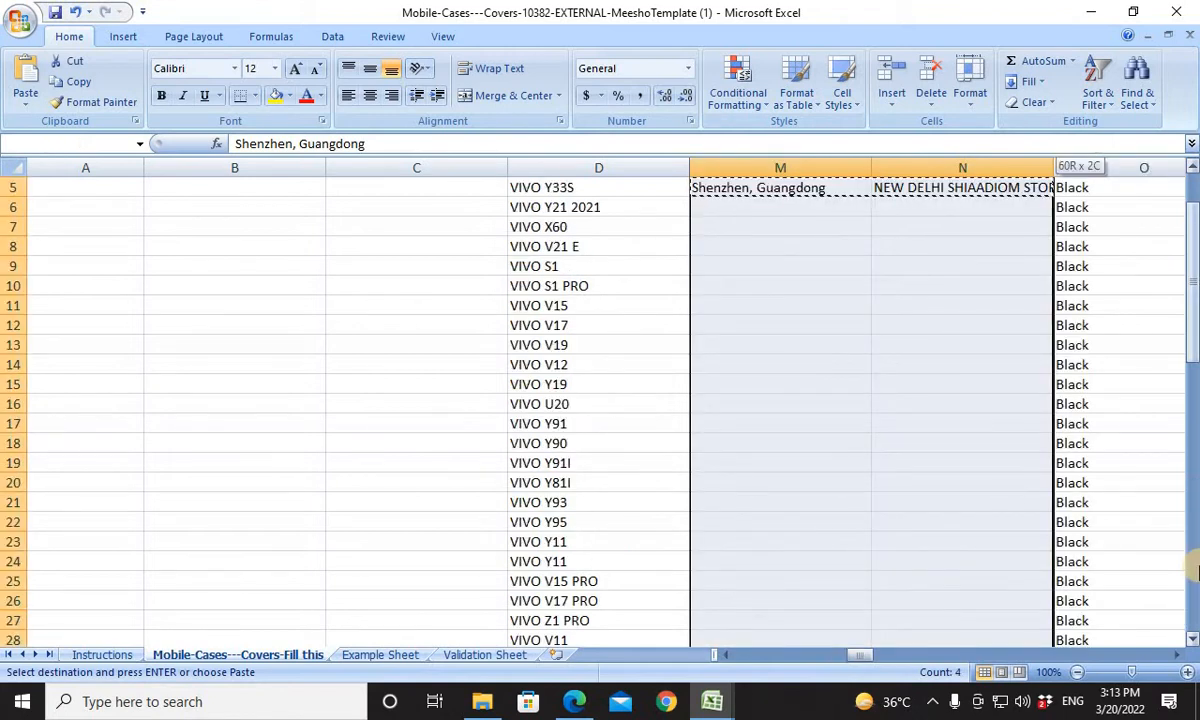
key(ctrl+v)
key(ctrl+Up)
key(Down)
key(Down)
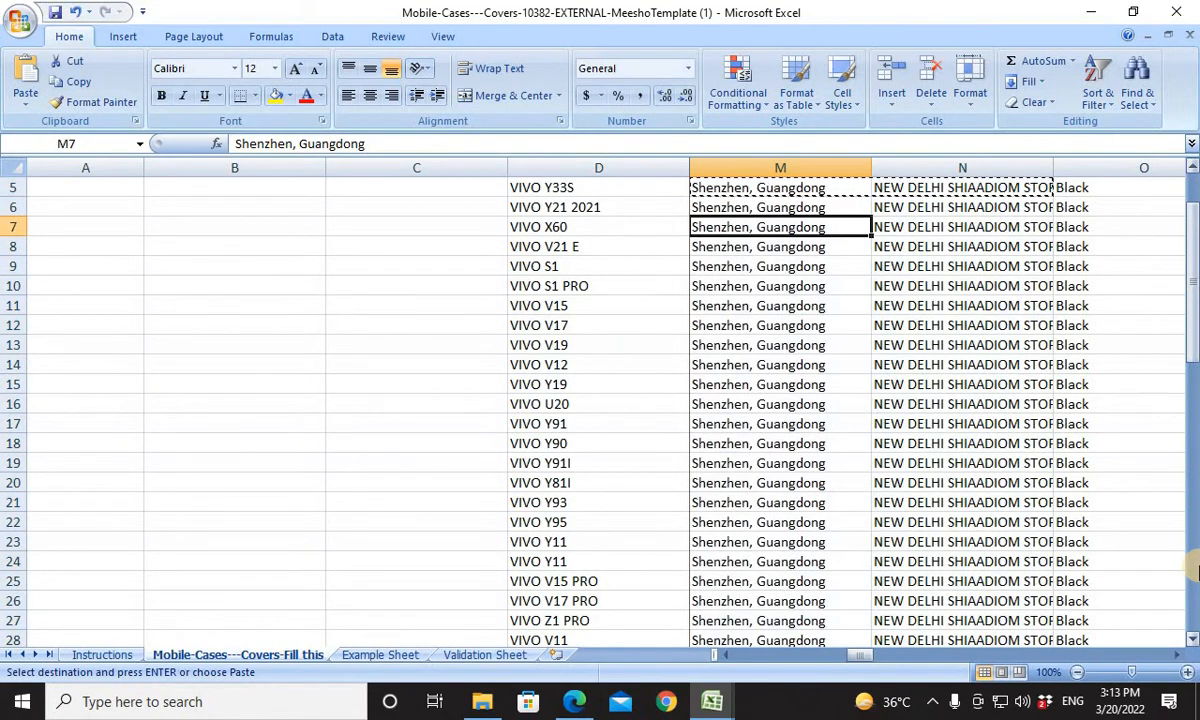
Examine the Compatible Models field and its first product cell, P5, in the Meesho template.
key(Up)
key(Up)
key(Left)
key(Right)
key(Right)
key(Right)
key(Right)
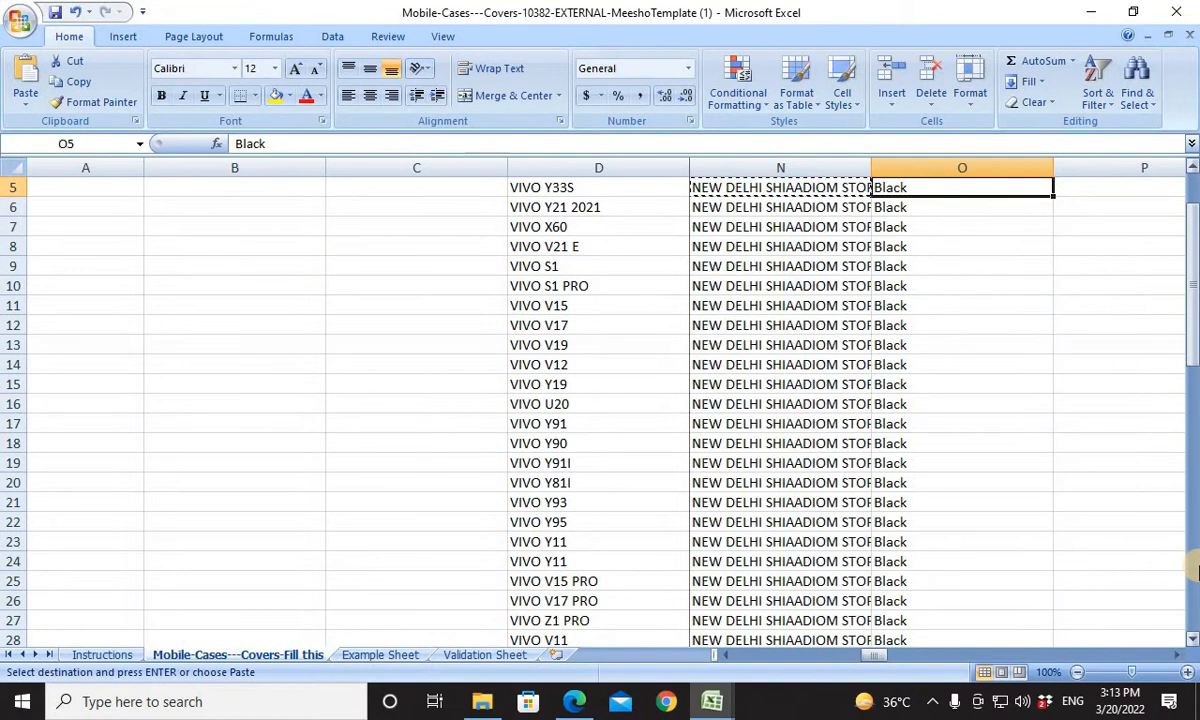
key(Up)
key(Up)
key(Down)
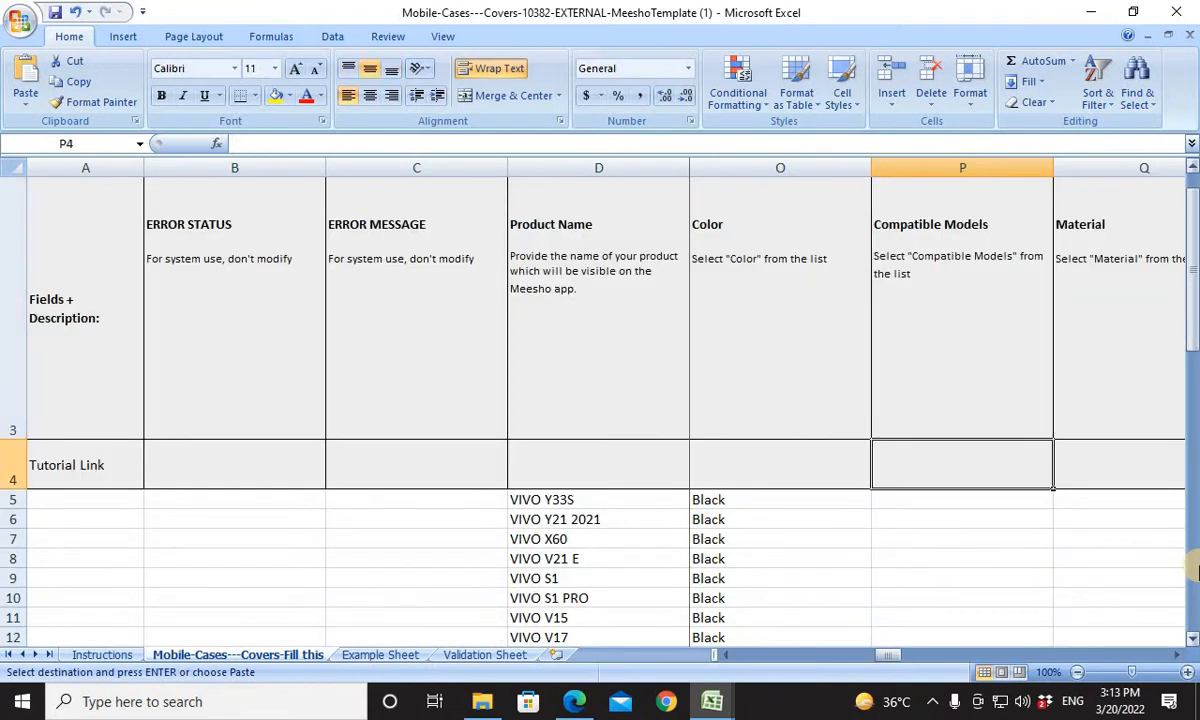
key(Down)
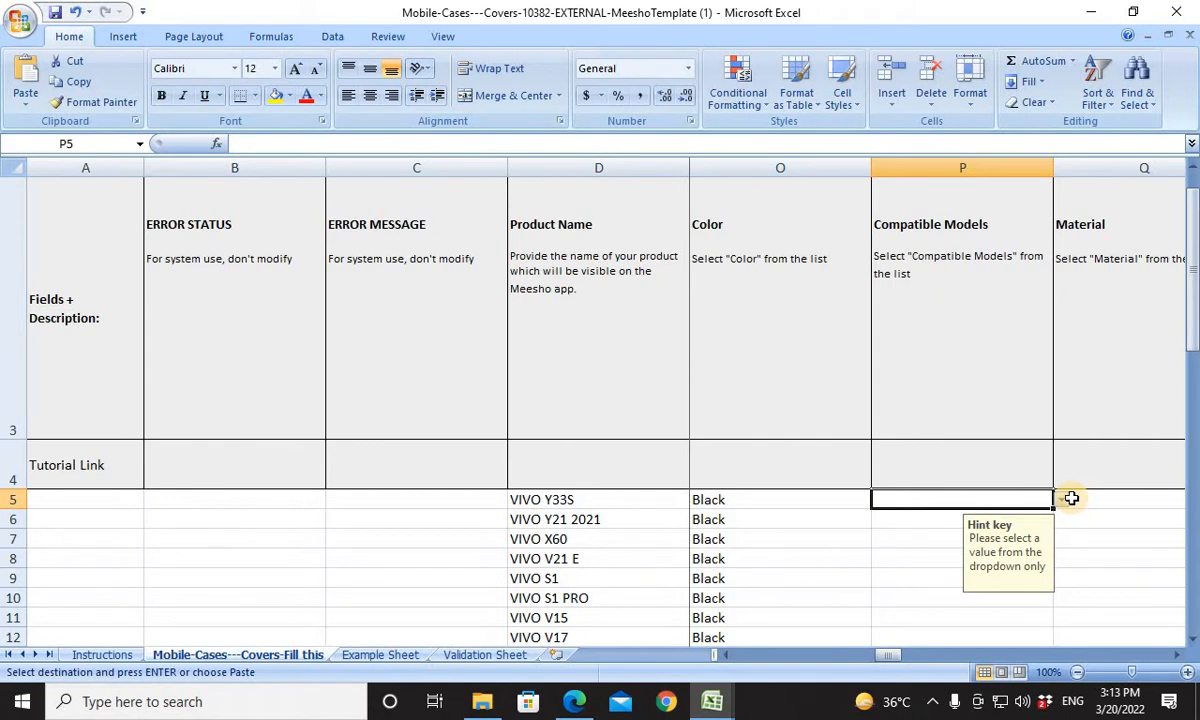
Set the Material of the first product, Q5, to ABS Plastic.
key(Right)
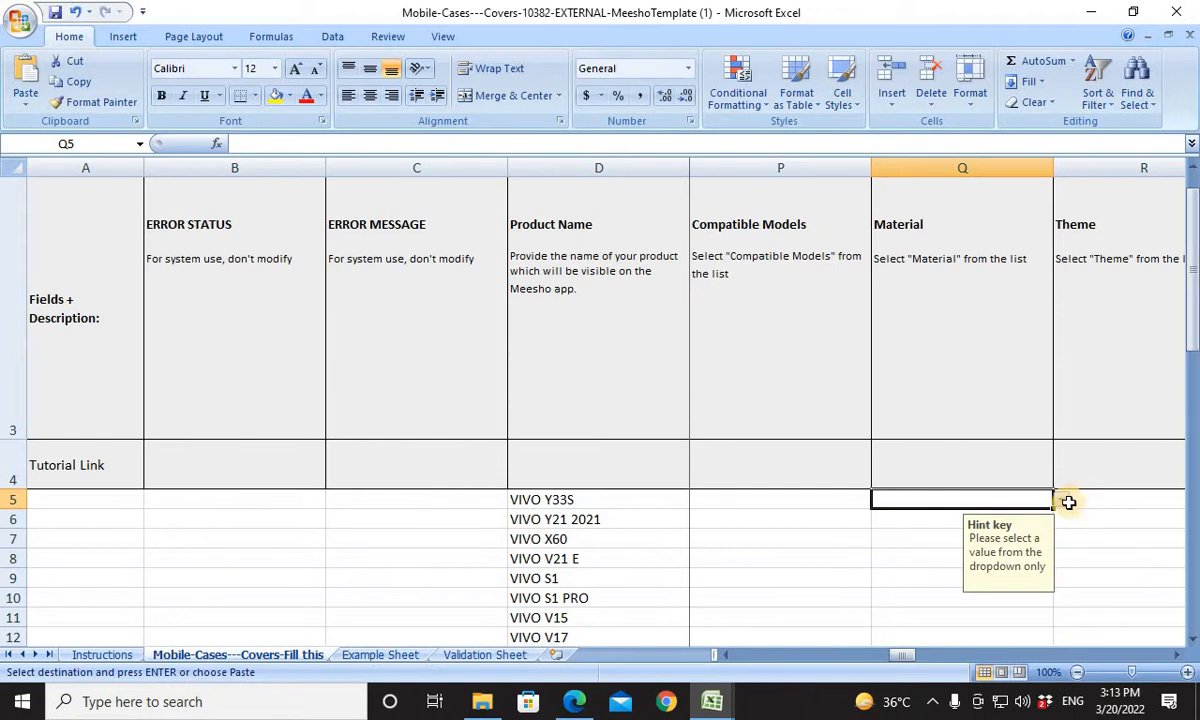
click(1071, 498)
click(900, 510)
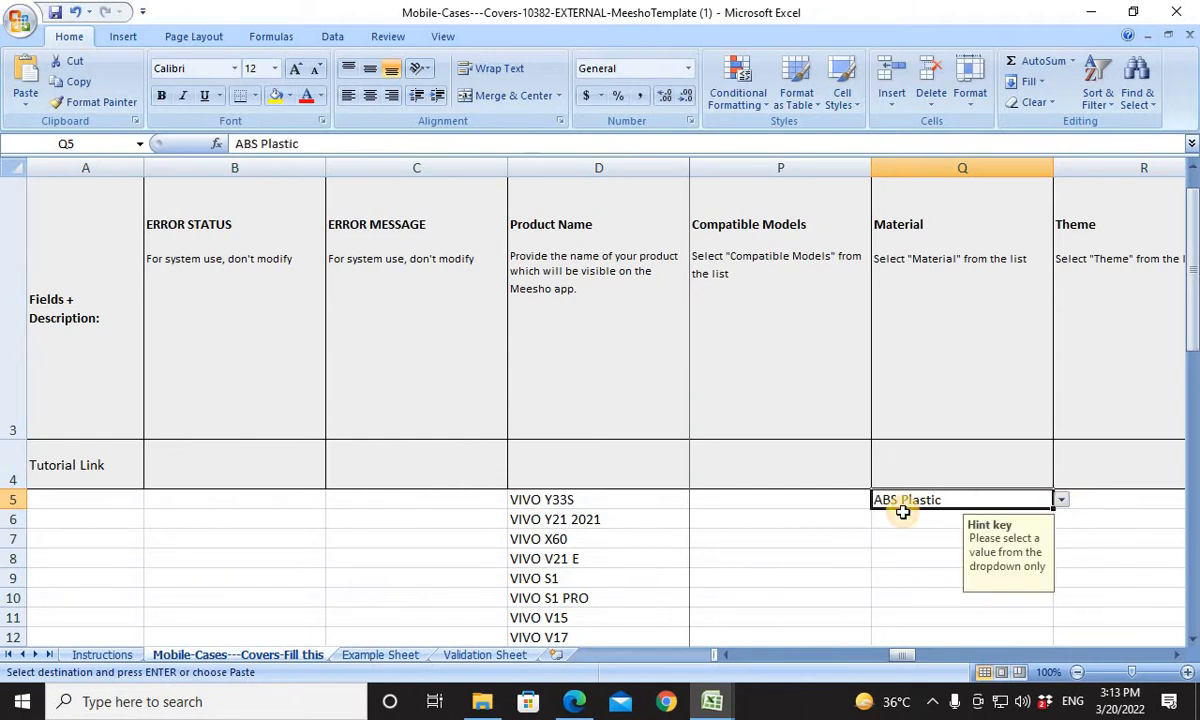
Copy the ABS Plastic value from Q5 into the last product row's Material cell, Q64.
key(Left)
key(Left)
key(ctrl+Down)
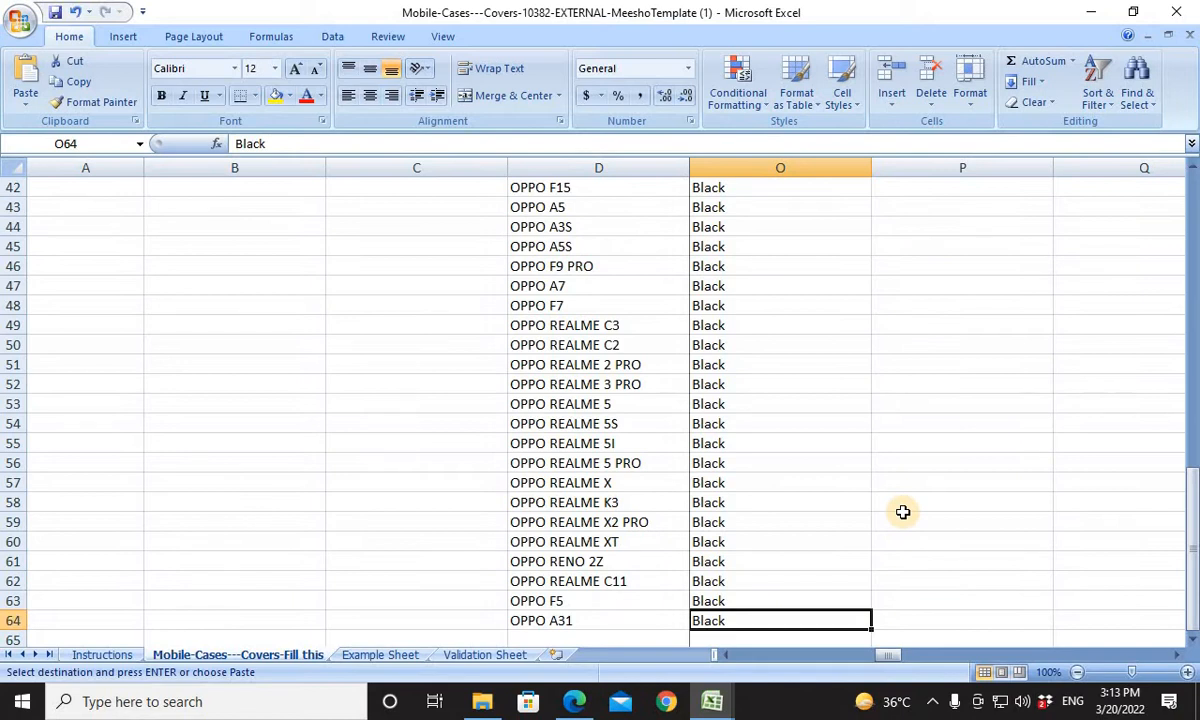
key(ctrl+Right)
key(ctrl+Left)
key(Right)
key(Right)
key(ctrl+v)
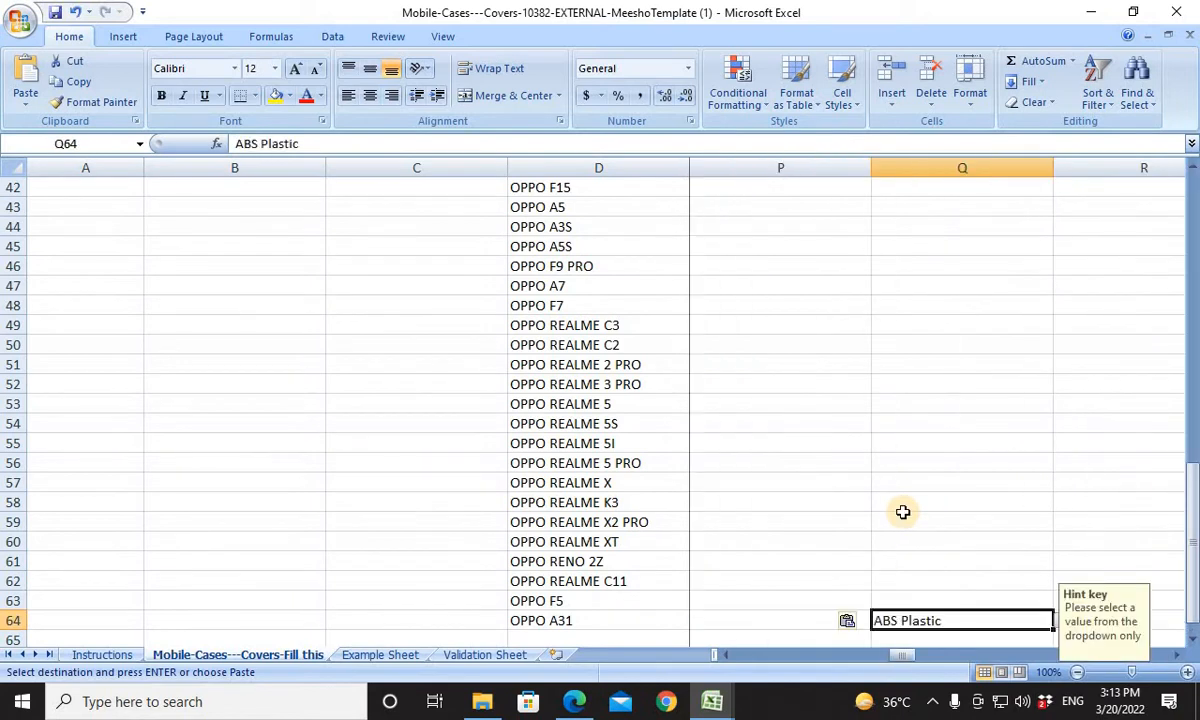
Paste ABS Plastic into every Material cell from Q64 up to Q5.
key(ctrl+shift+Up)
key(ctrl+v)
key(ctrl+Up)
key(Up)
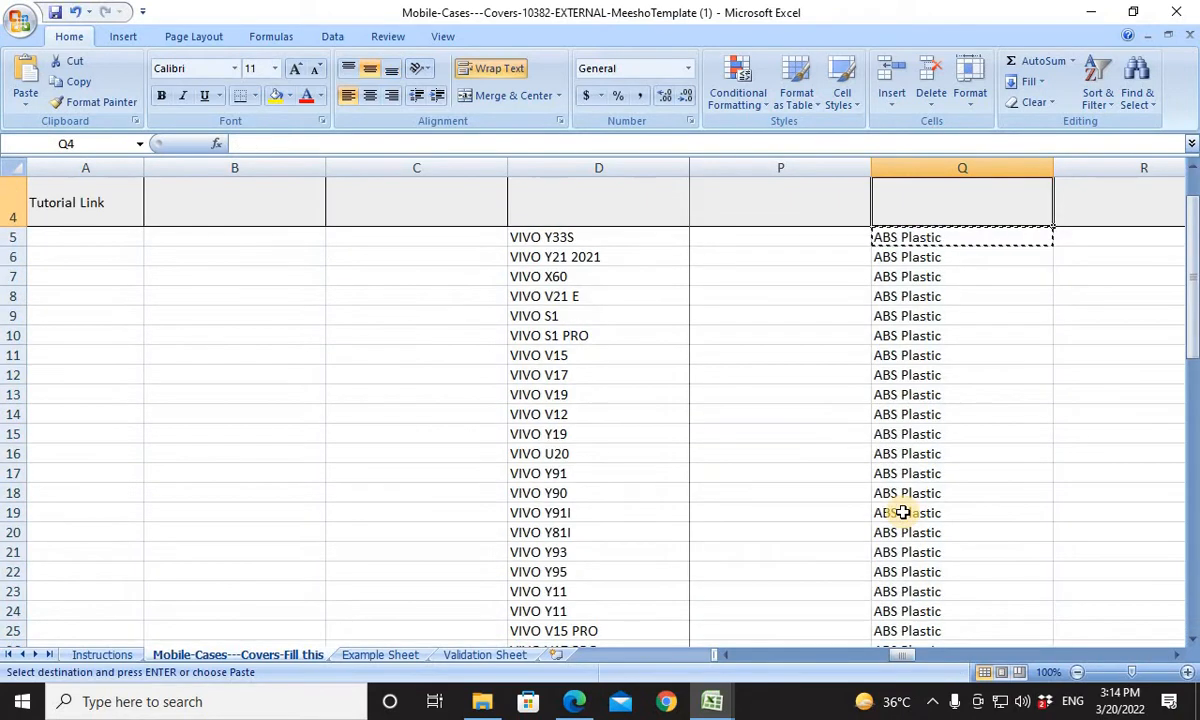
key(Up)
key(Down)
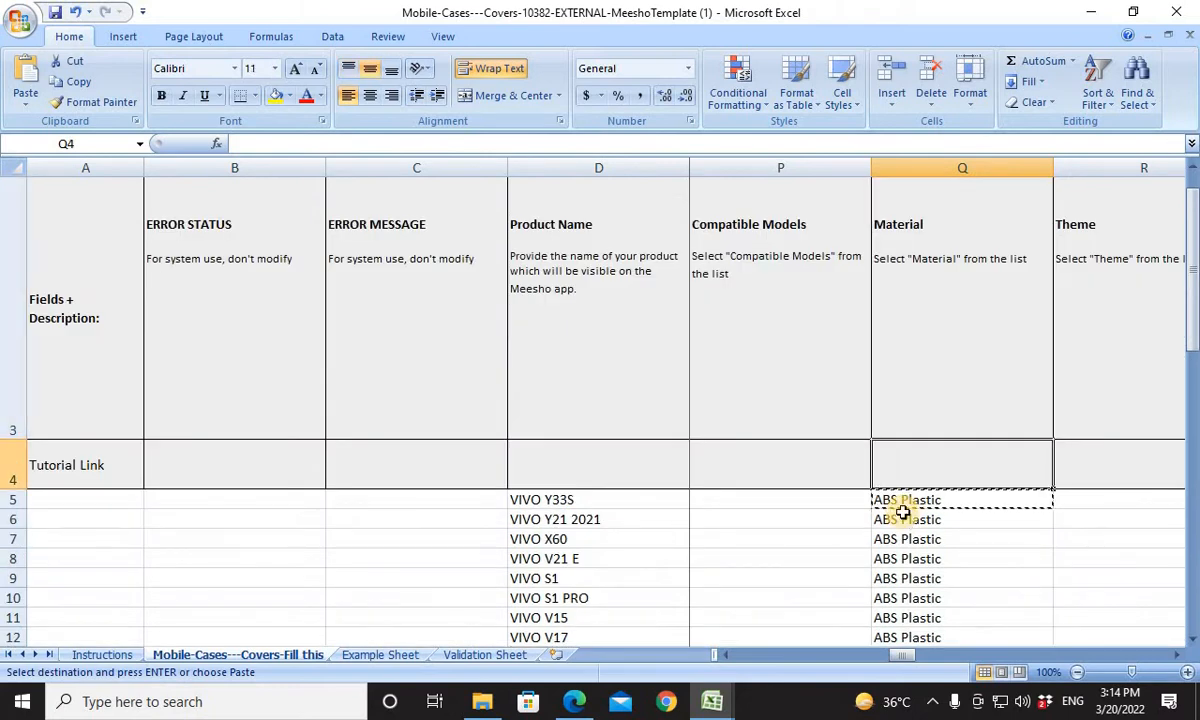
Set the Theme of the first product, R5, to No Theme.
key(Right)
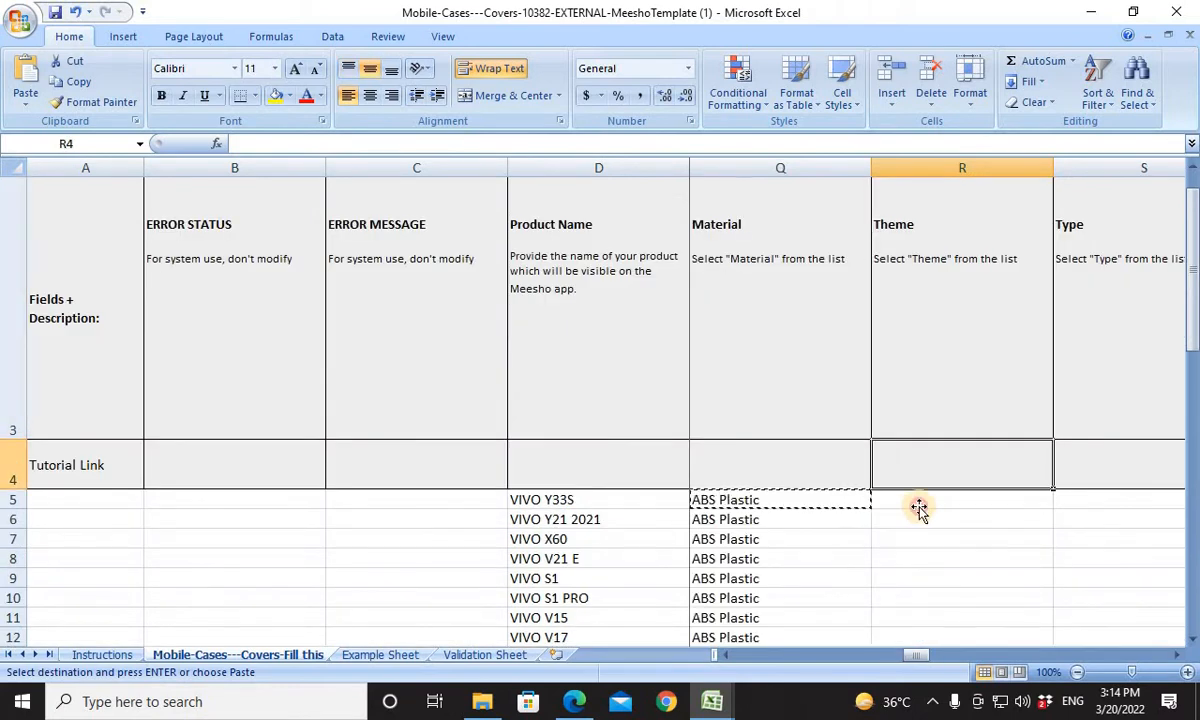
key(Down)
click(1061, 500)
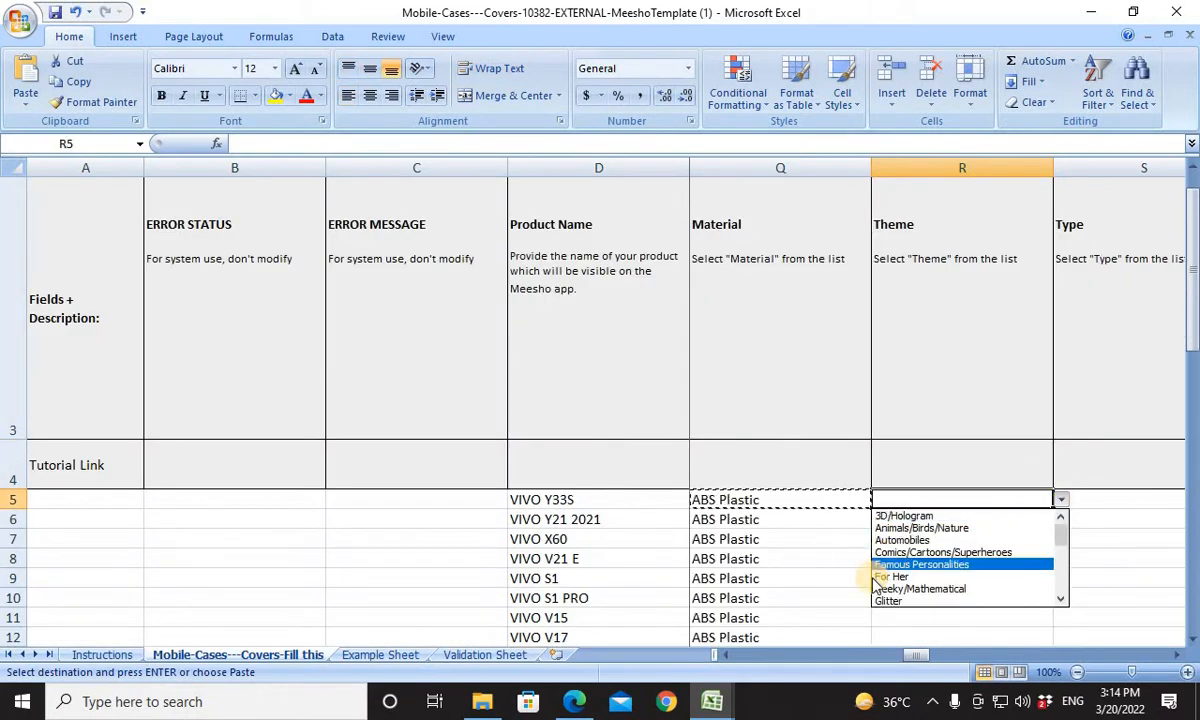
scroll(1063, 563, down, 6)
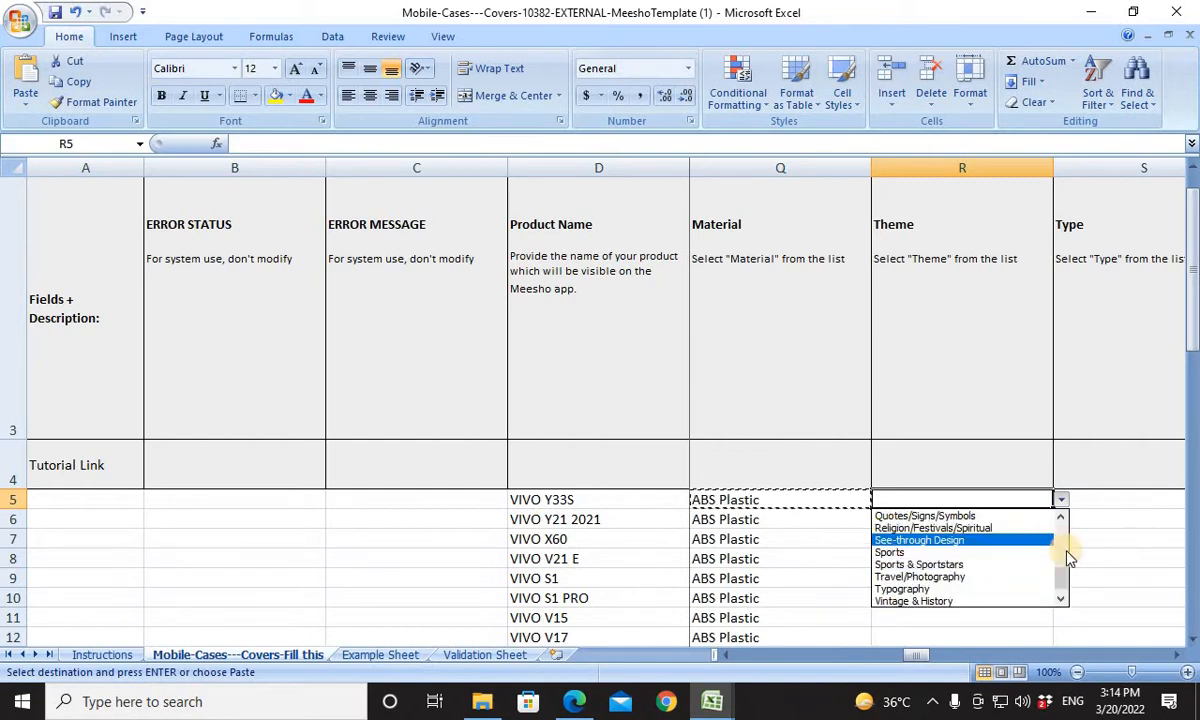
scroll(1063, 554, up, 3)
click(893, 564)
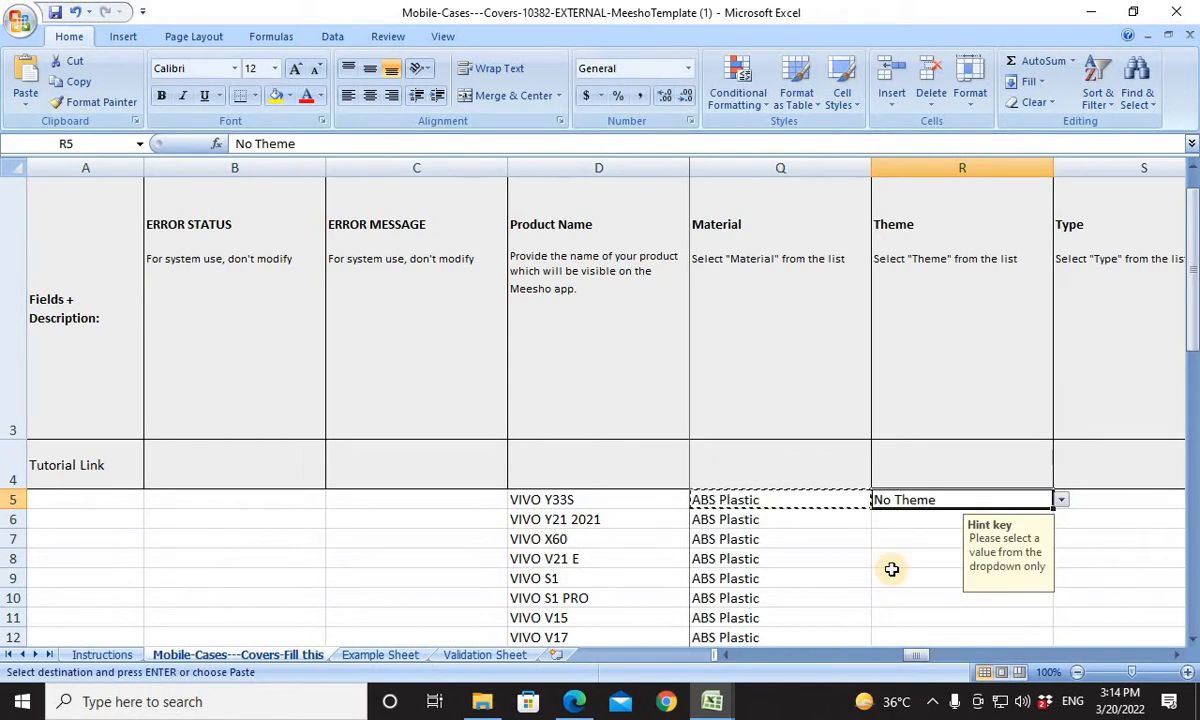
Set the Type of the first product, S5, to Flip and check the Image 1 (Front) field requirements.
key(Tab)
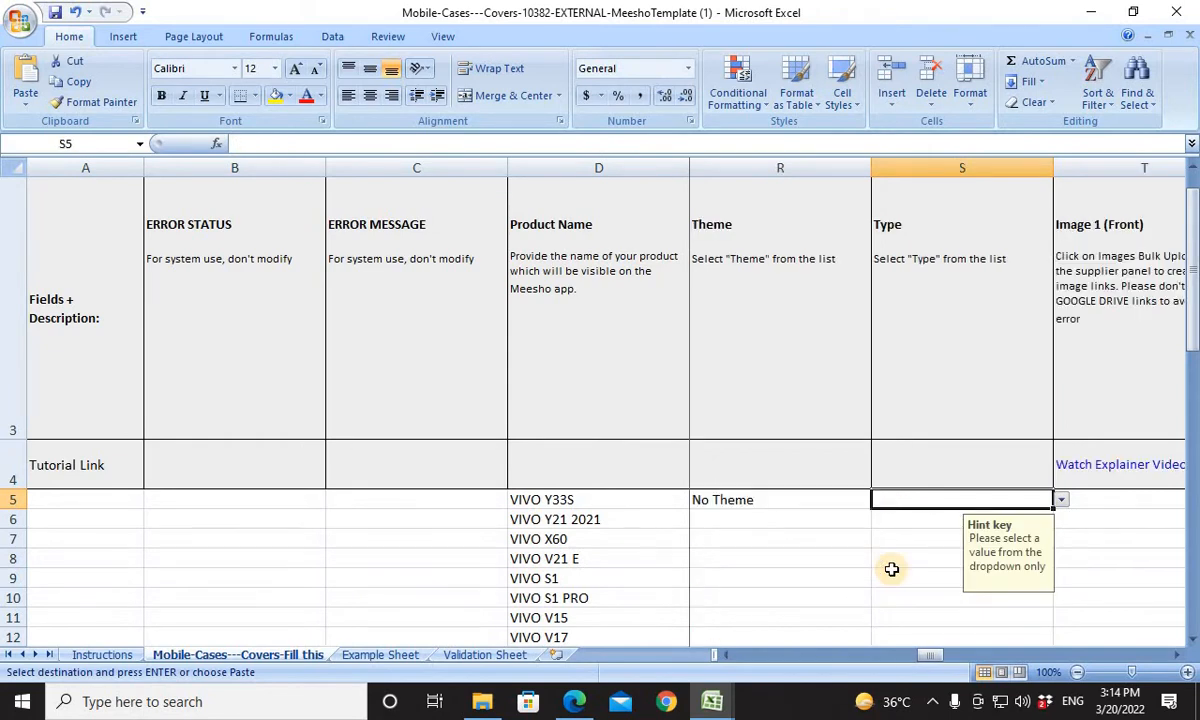
click(1063, 501)
click(918, 524)
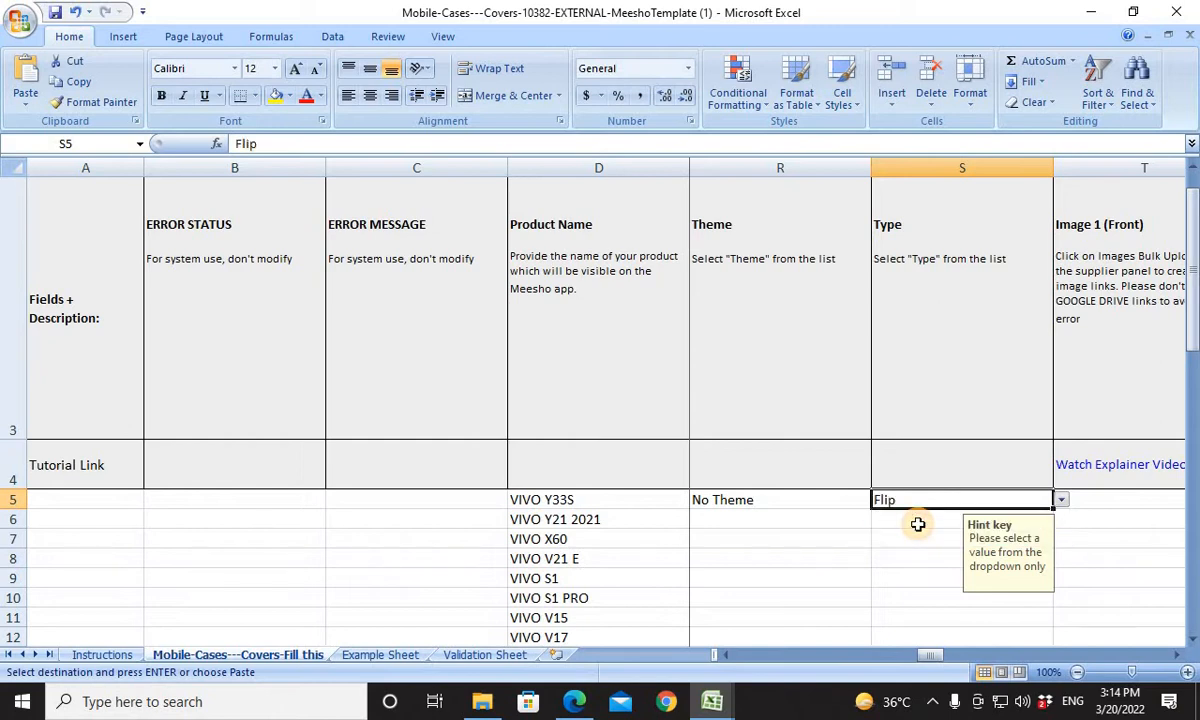
key(Tab)
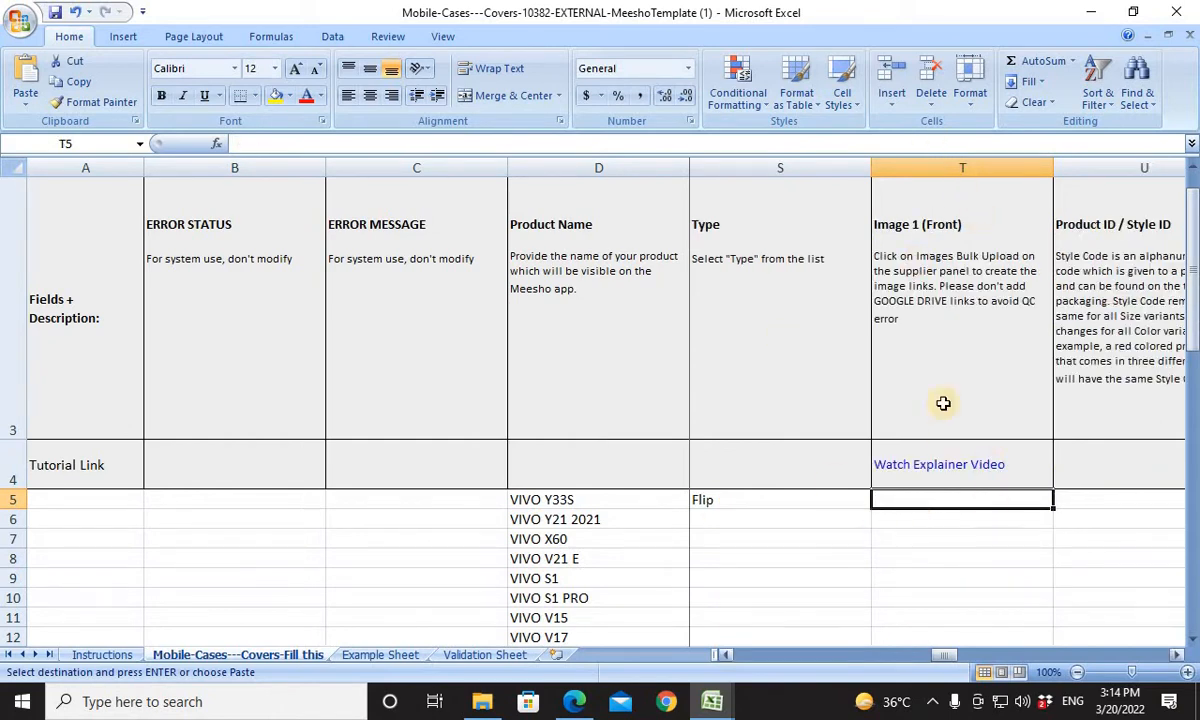
scroll(830, 582, up, 1)
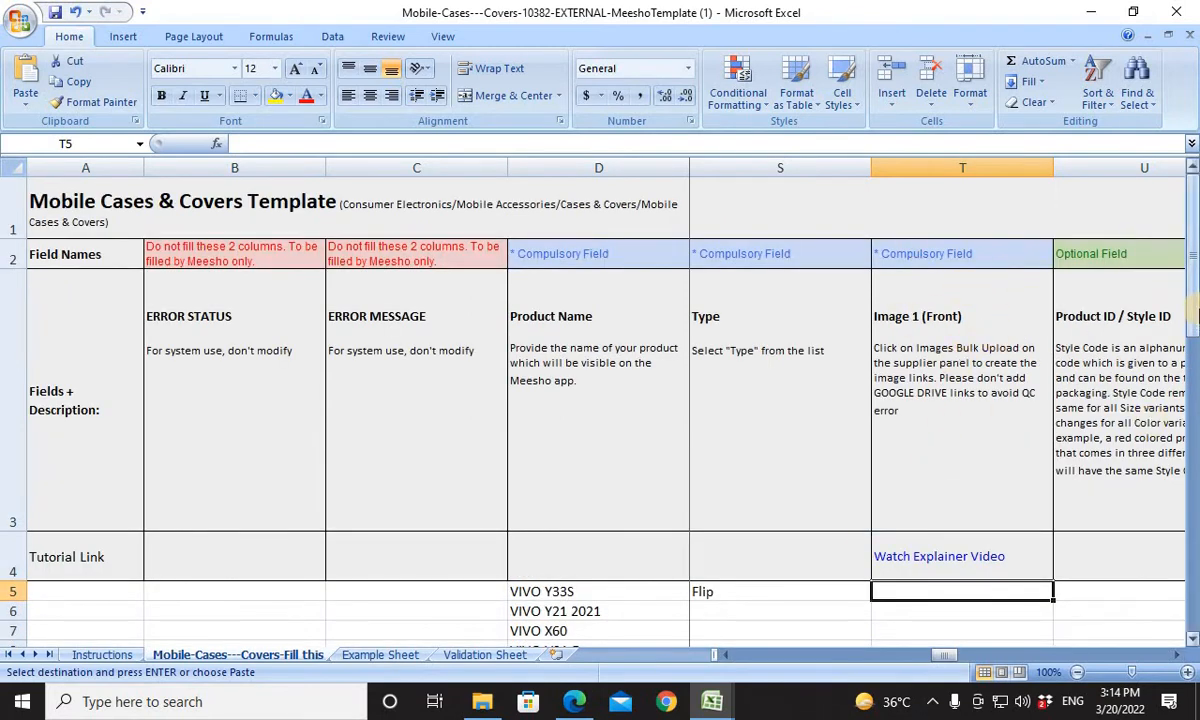
scroll(1115, 295, down, 1)
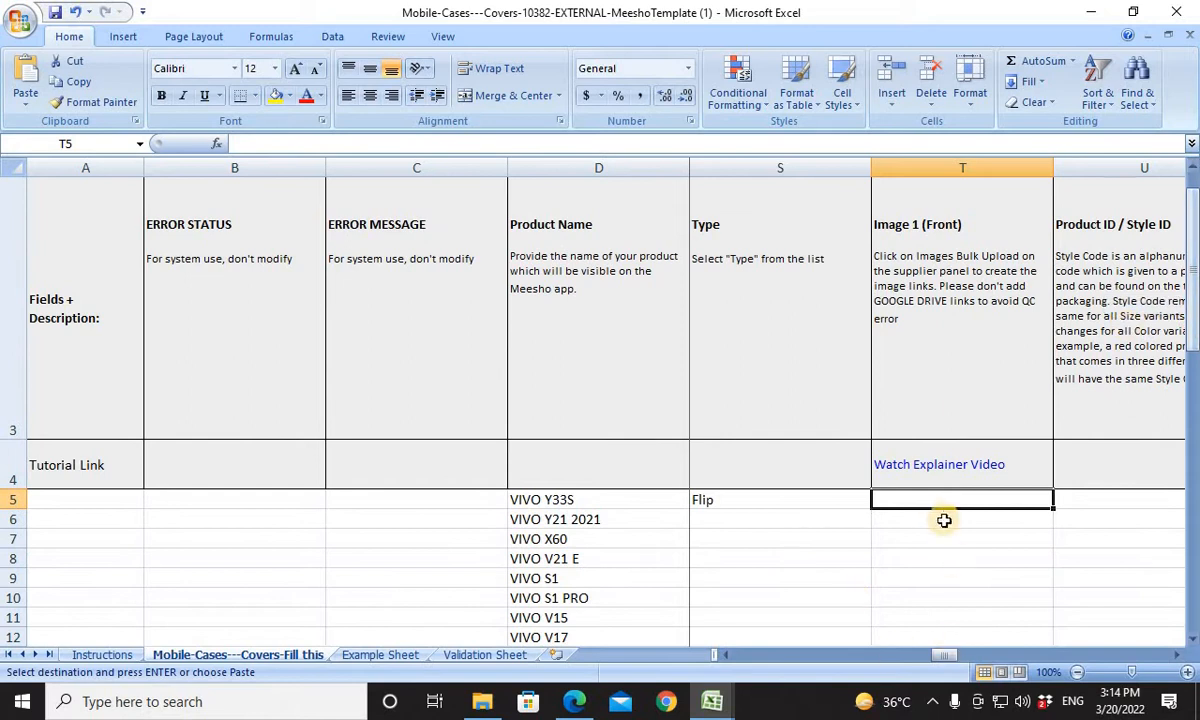
Copy the Theme and Type values from R5:S5 into the last product row, R64:S64.
key(Left)
key(Left)
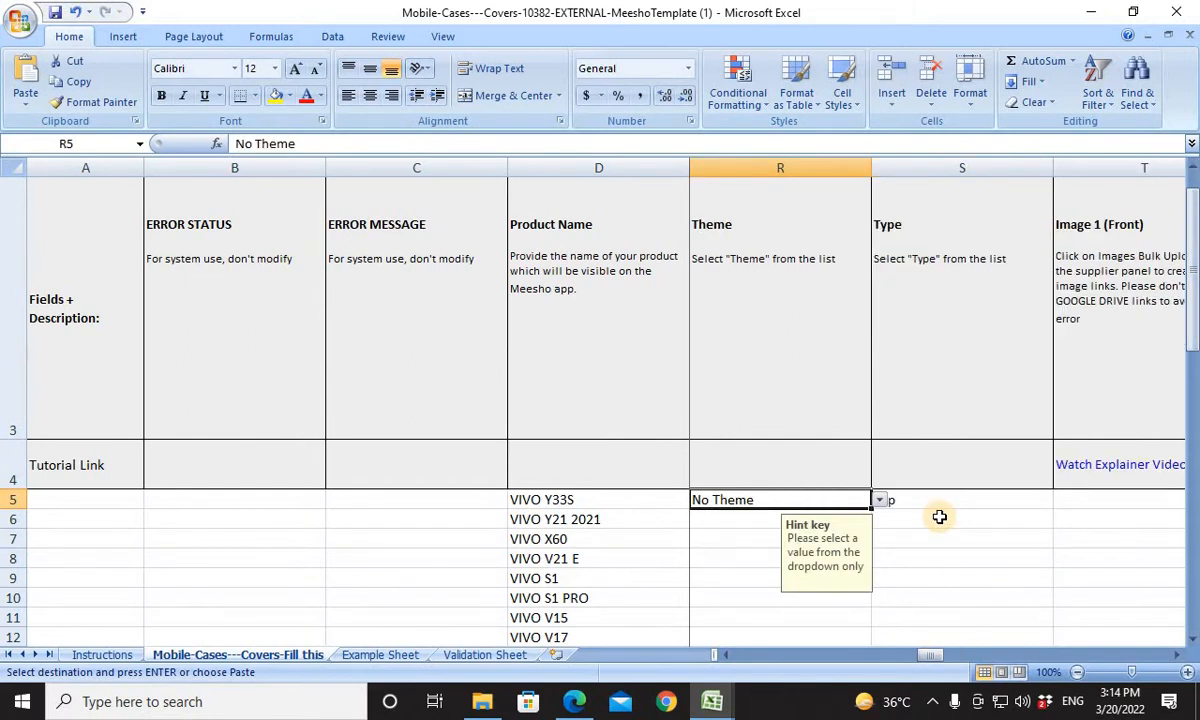
key(Left)
key(Right)
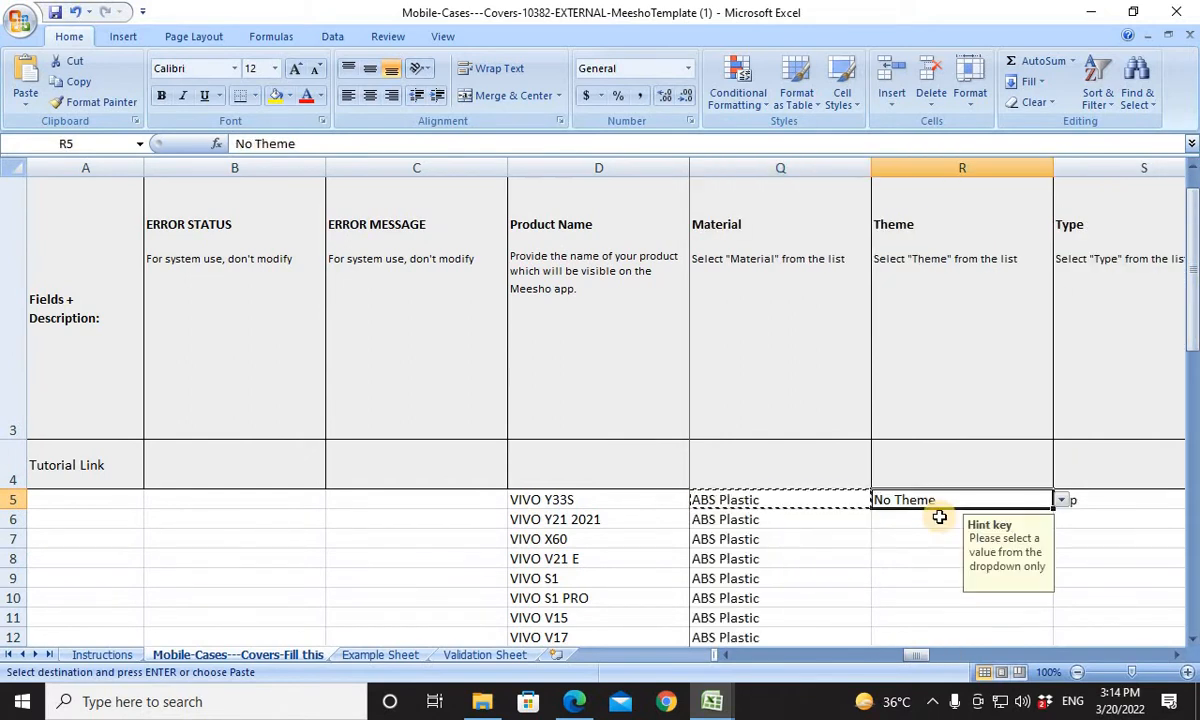
key(shift+Right)
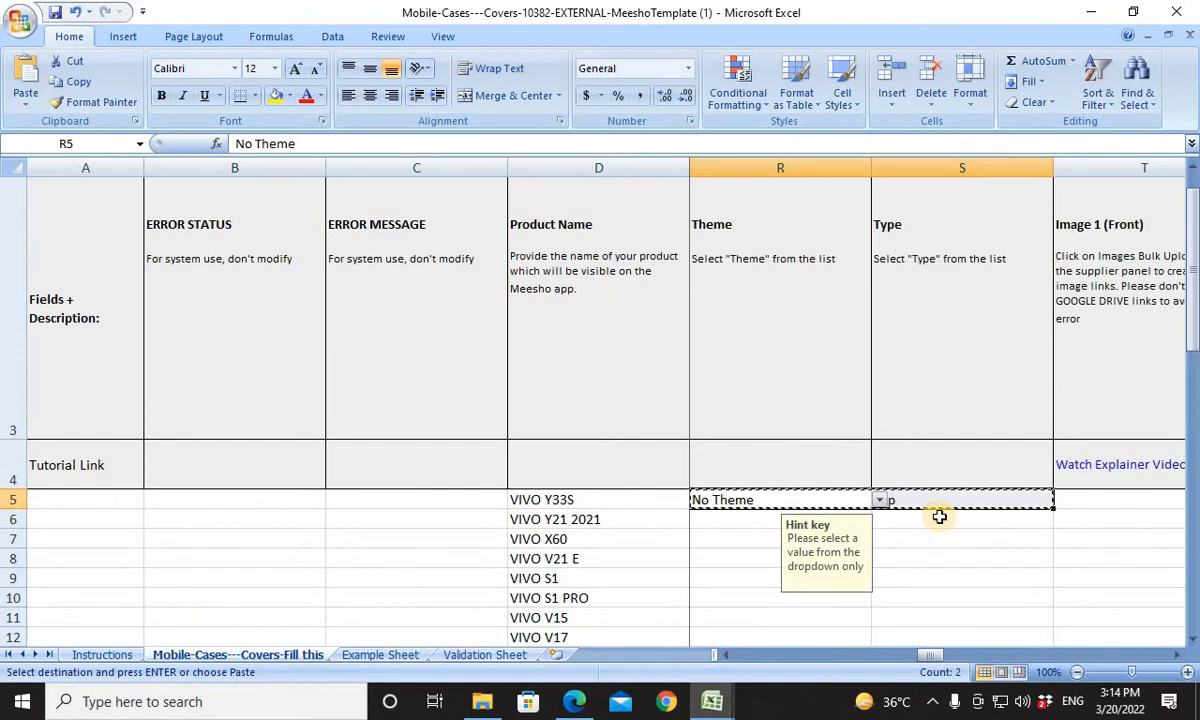
key(Left)
key(ctrl+Down)
key(Right)
text(No Theme	Flip)
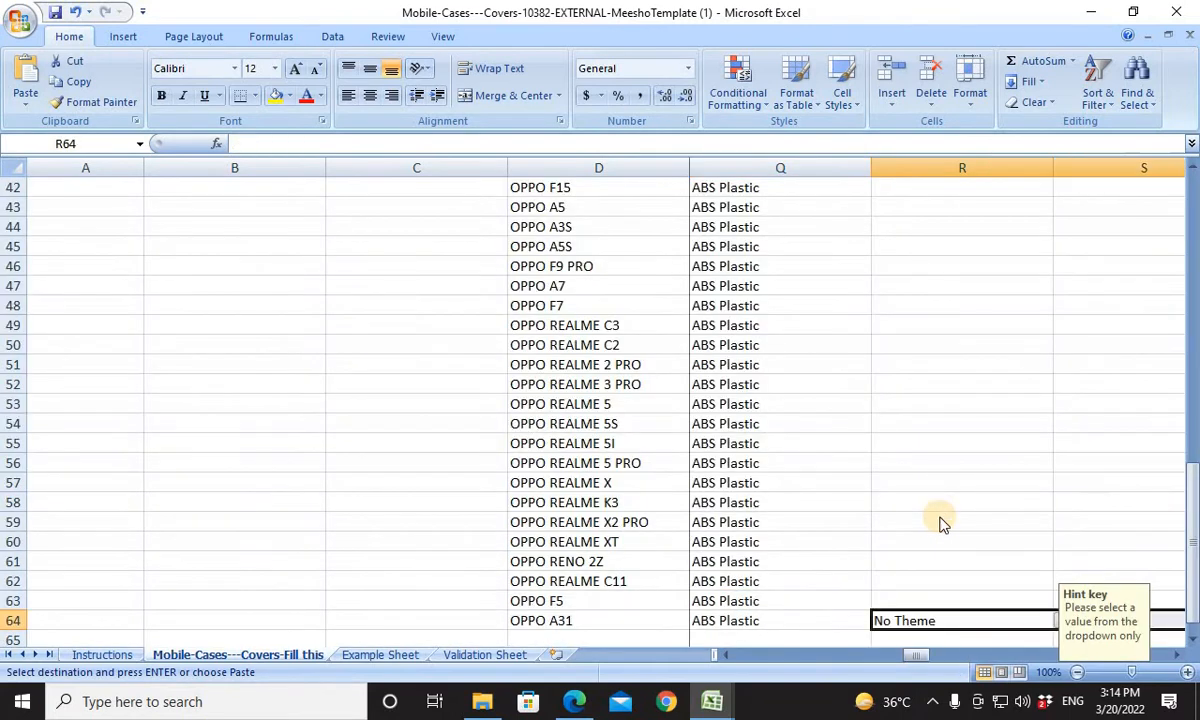
Paste No Theme and Flip into every product row between rows 5 and 64 of columns R and S.
key(ctrl+shift+Up)
key(ctrl+v)
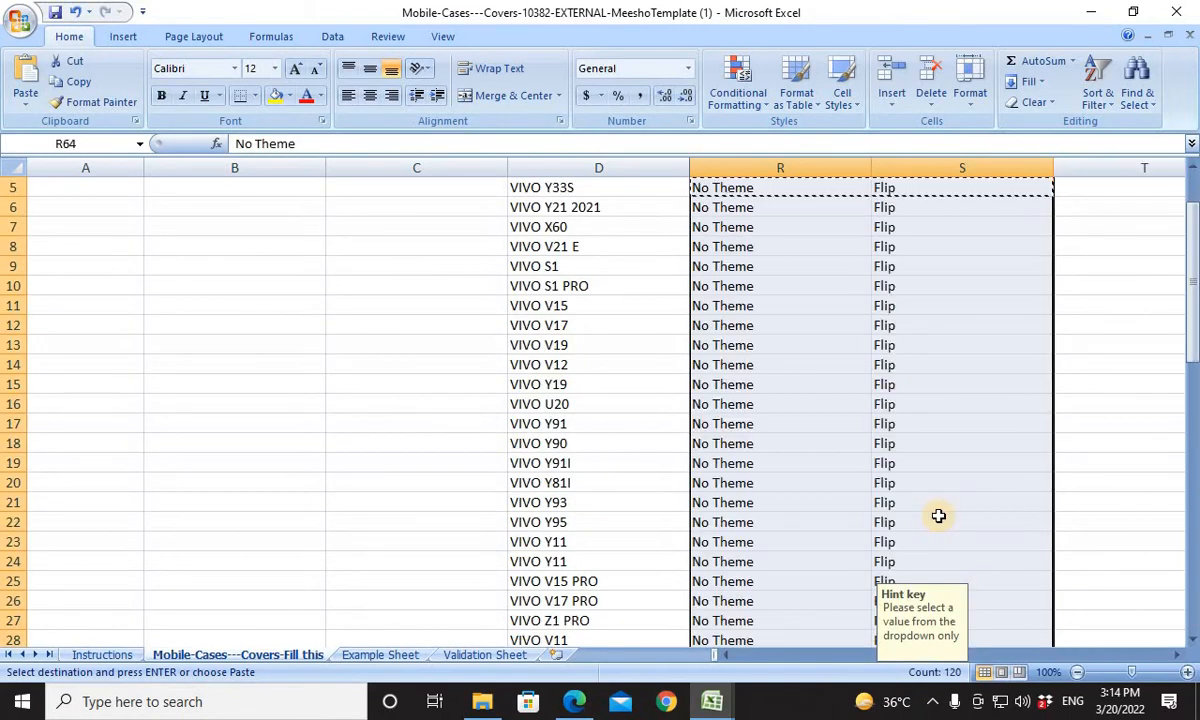
key(ctrl+Up)
key(Down)
key(Up)
key(Up)
key(Up)
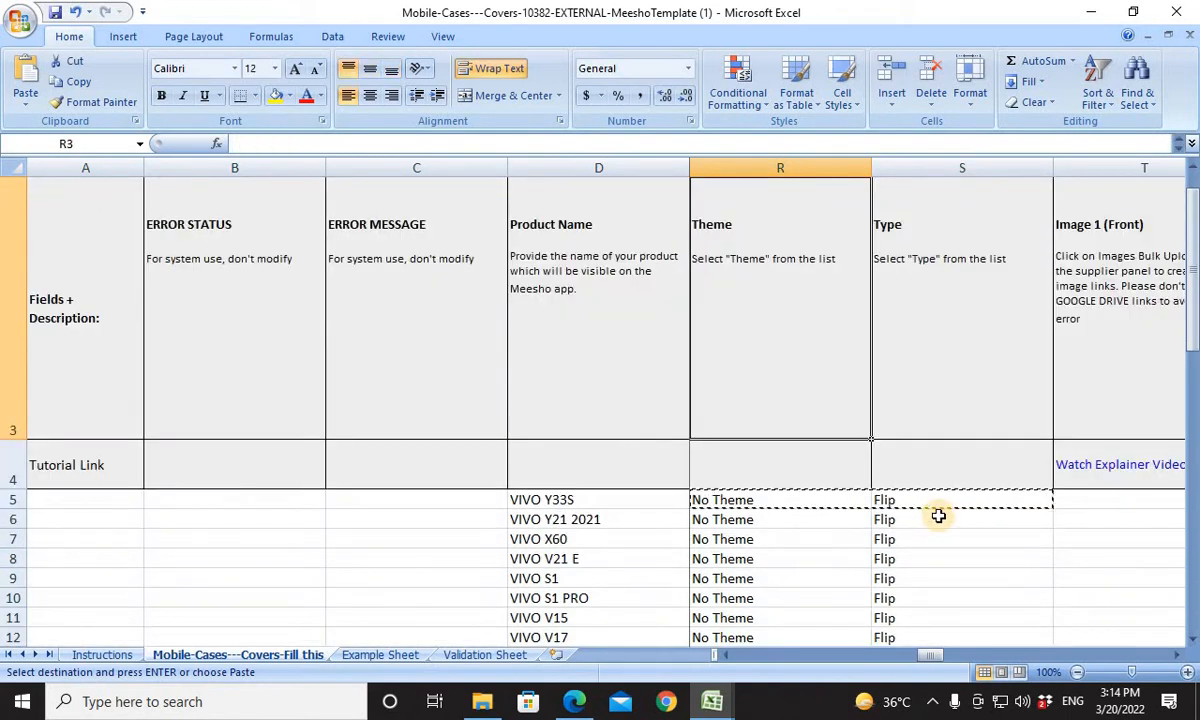
key(Down)
key(Down)
key(Up)
key(Up)
key(Up)
Copy the Main Image URL values in R5:R64 of the SAOMFC 070 TO SAOFMC 129 workbook, with template cell T5 as destination.
key(Down)
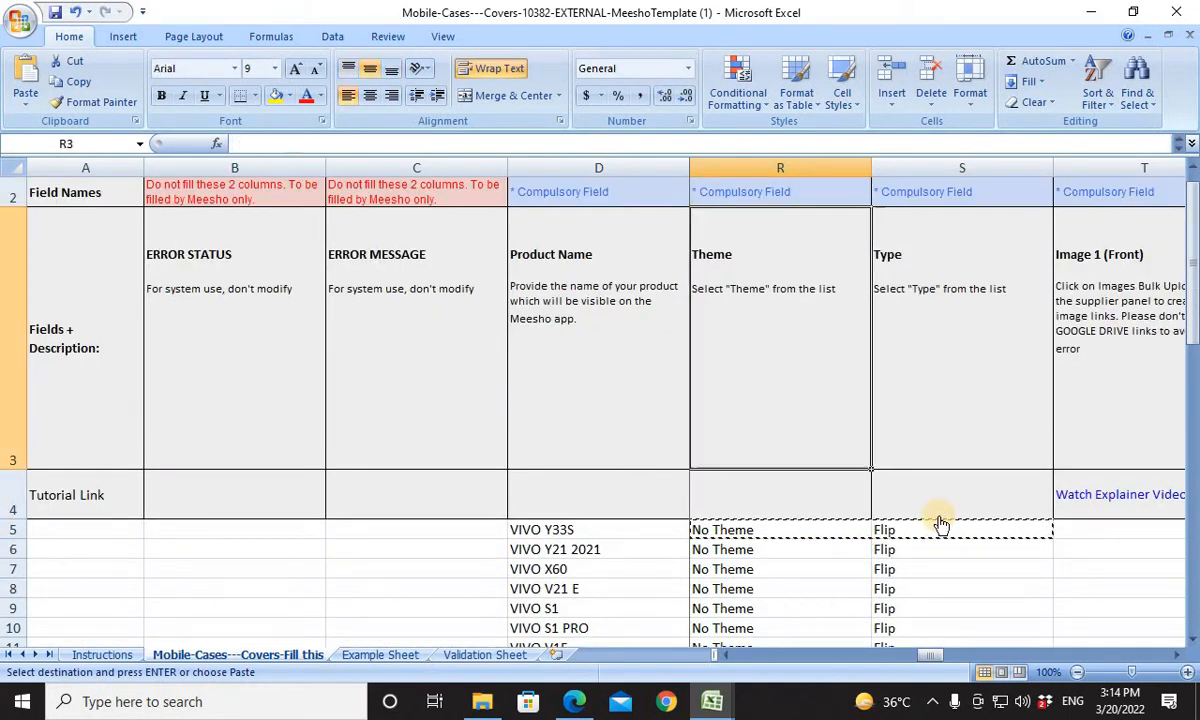
key(Down)
key(Down)
key(Right)
key(Right)
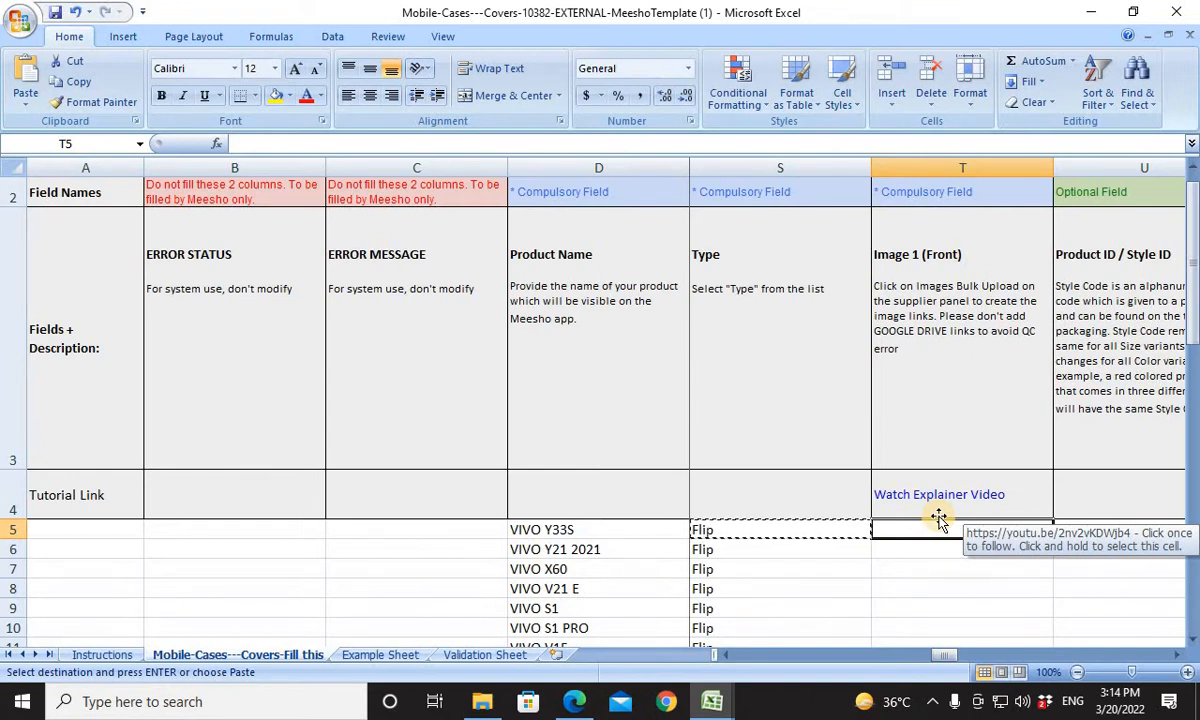
key(alt+Tab)
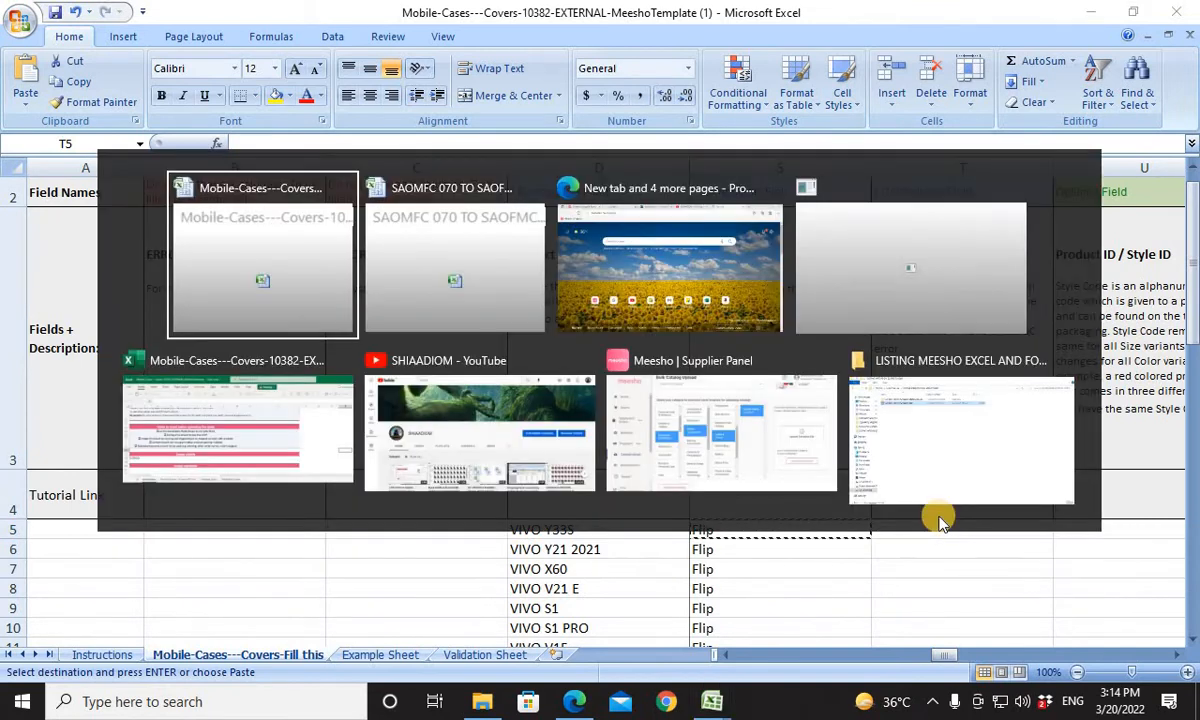
key(Tab)
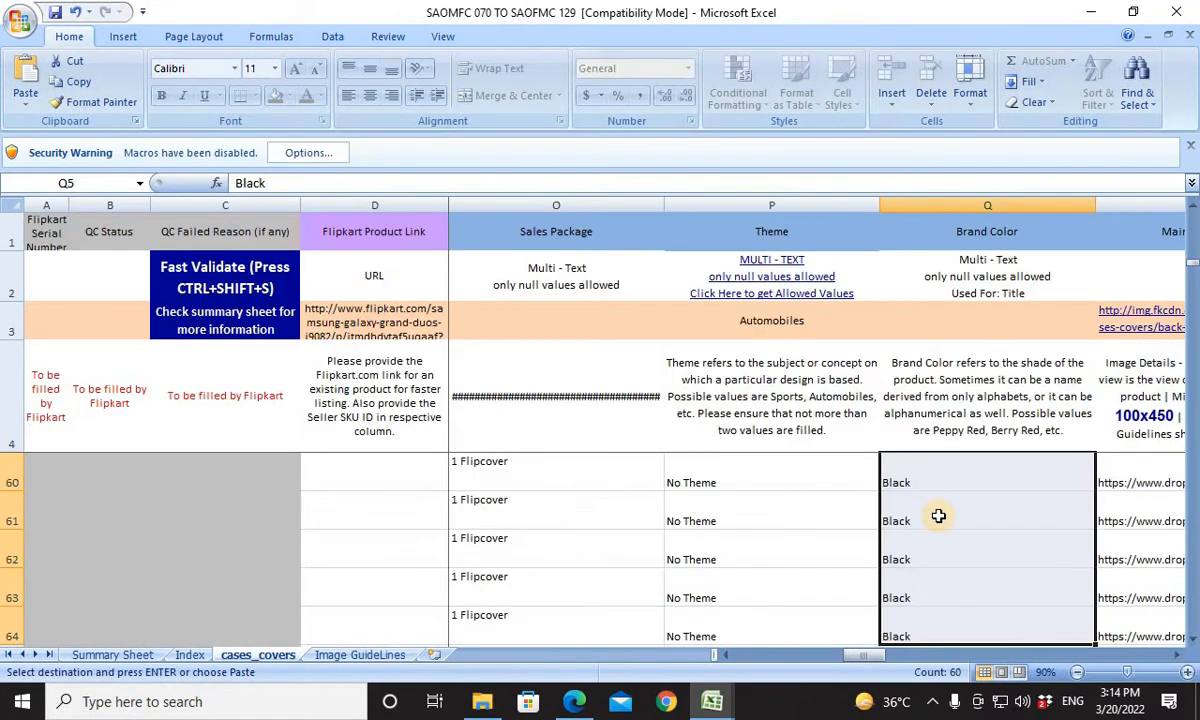
key(Right)
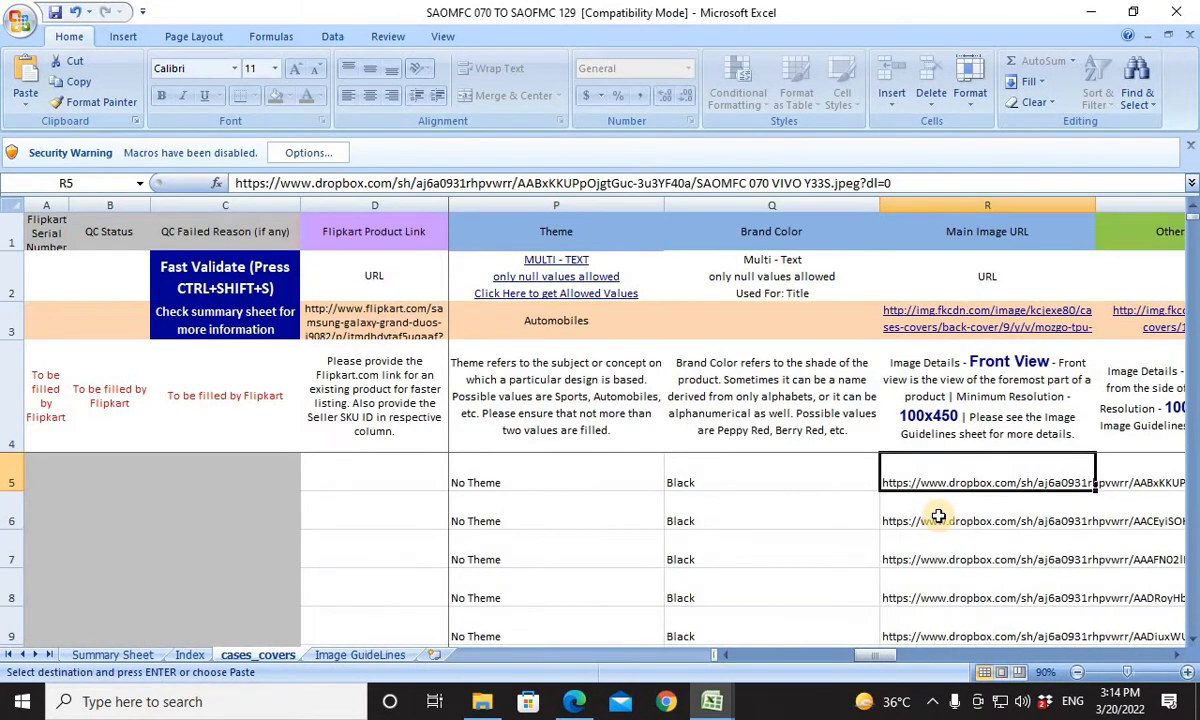
key(ctrl+shift+Down)
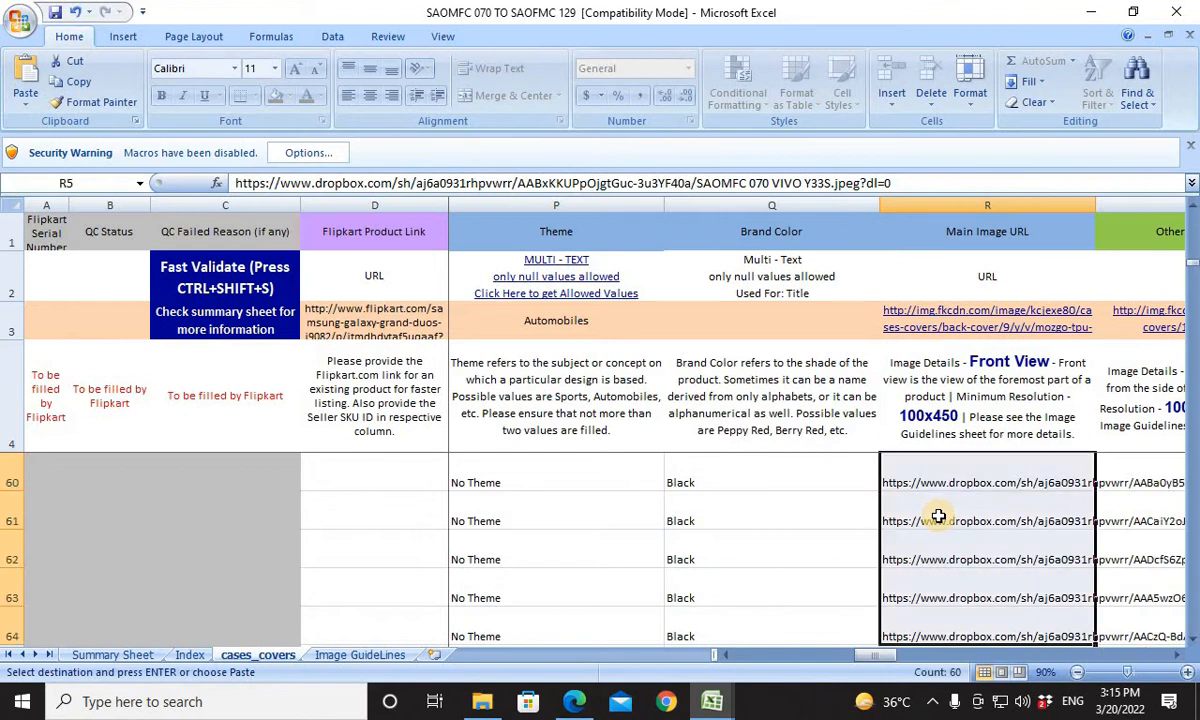
Paste the copied image URLs into the Meesho template's Image 1 (Front) column starting at T5.
key(alt+Tab)
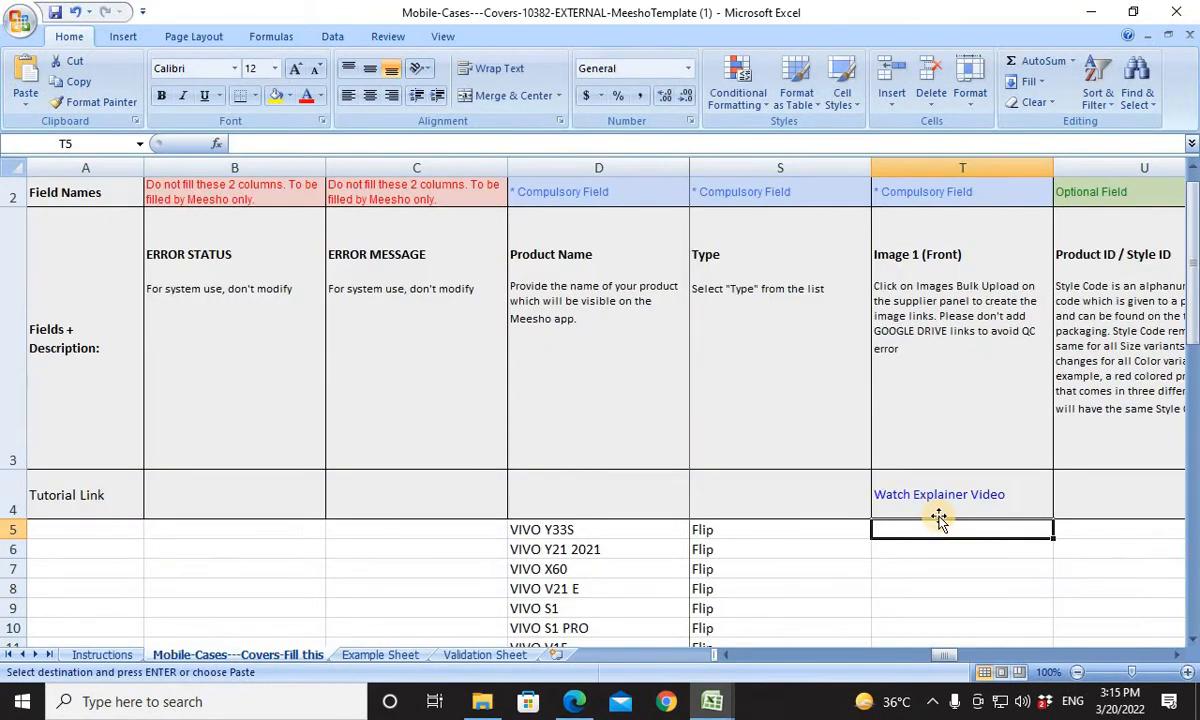
key(ctrl+v)
key(Right)
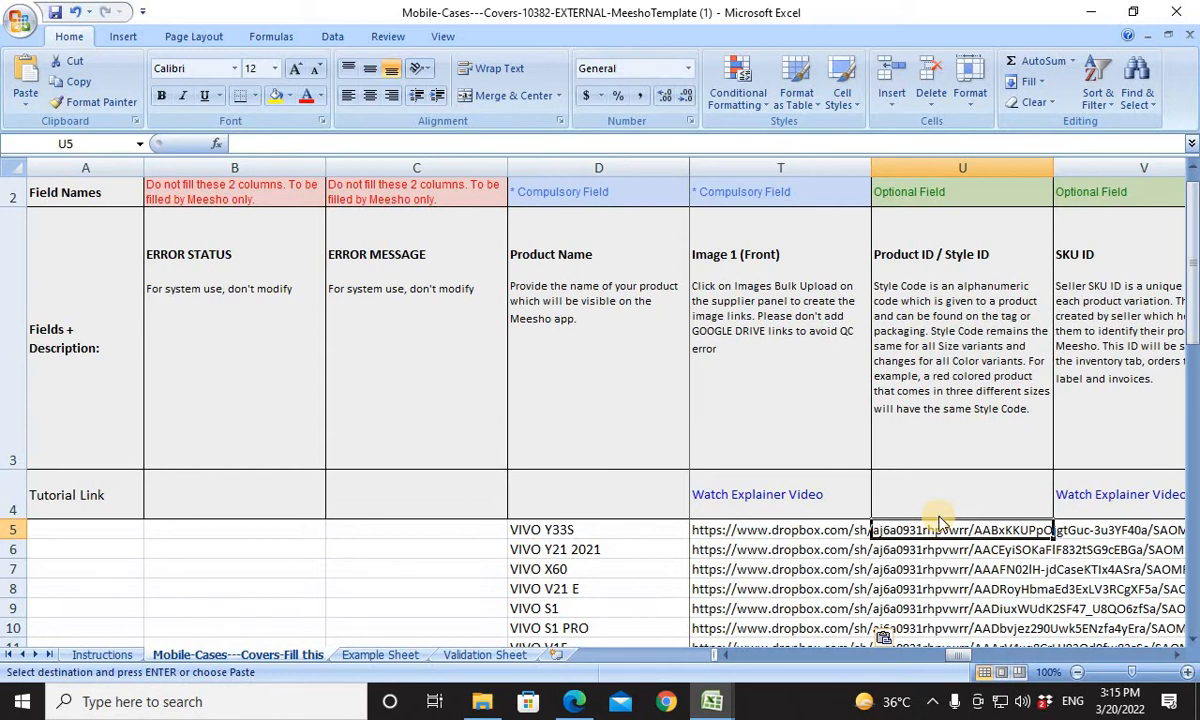
Copy the Model Number values in I5:I64 of the SAOMFC 070 TO SAOFMC 129 workbook.
key(alt+Tab)
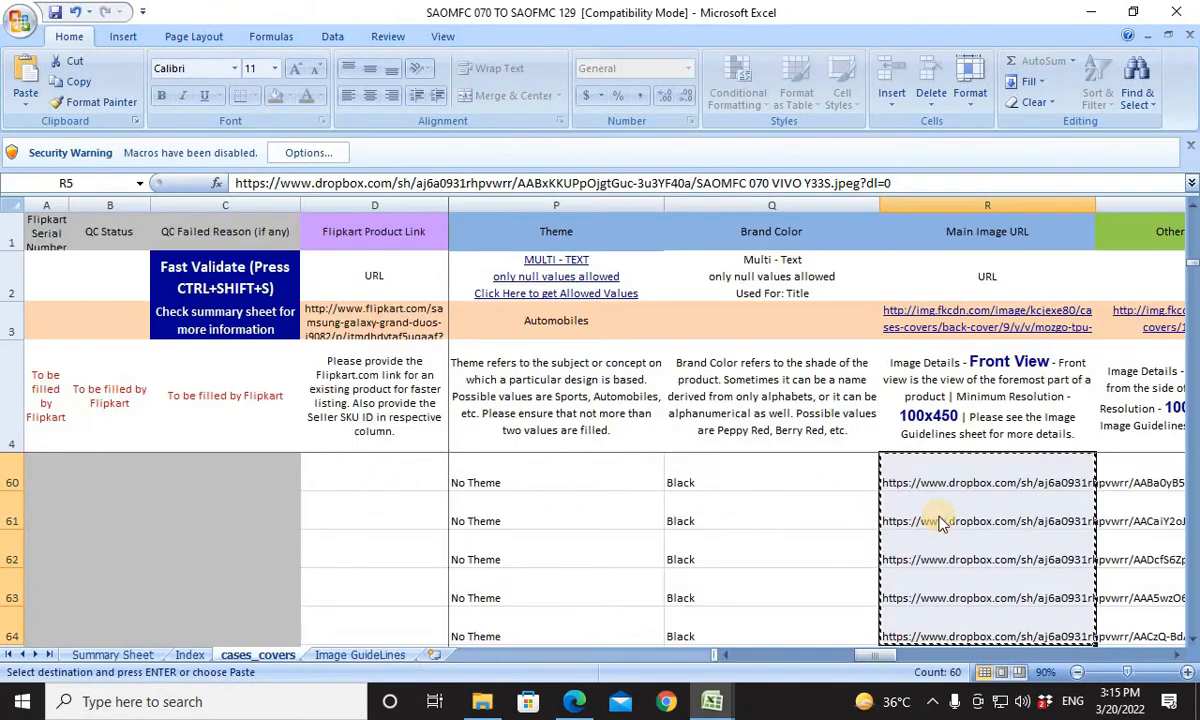
key(Left)
key(ctrl+Left)
key(ctrl+Left)
key(Right)
key(Right)
key(Right)
key(Right)
key(Right)
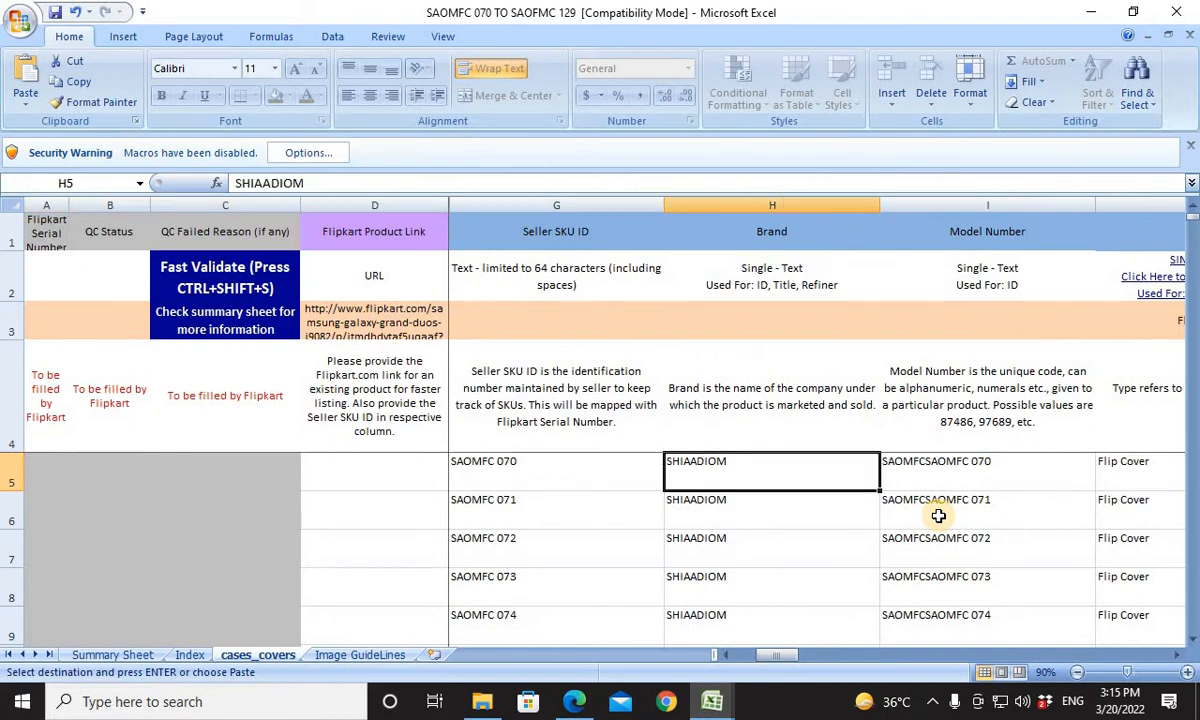
key(Right)
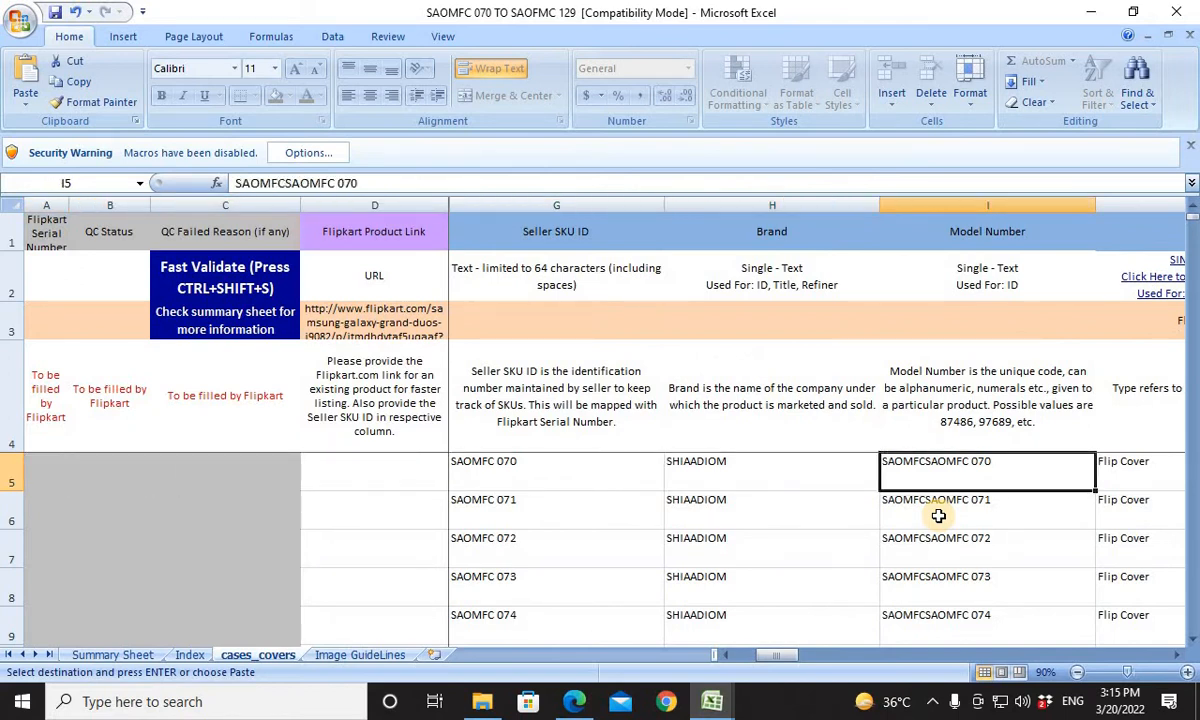
key(ctrl+shift+Down)
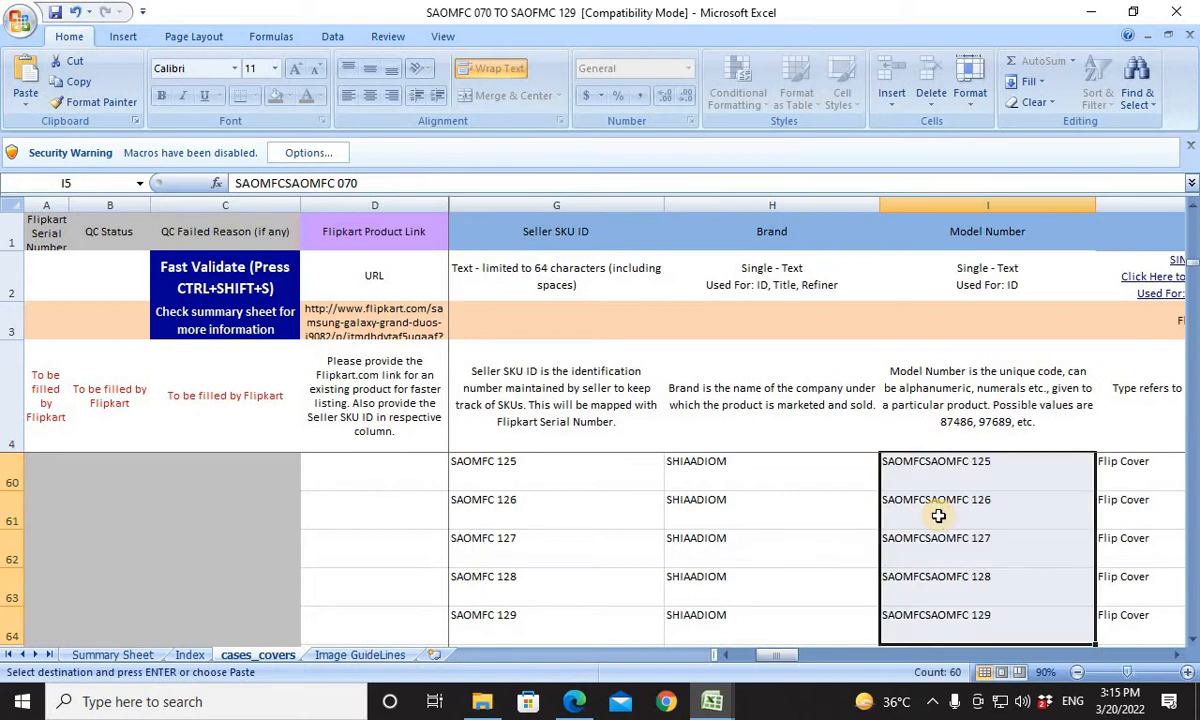
Paste the copied model numbers into the Meesho template's Product ID / Style ID column starting at U5 and check the filled range's ends.
key(alt+Tab)
key(alt+Tab)
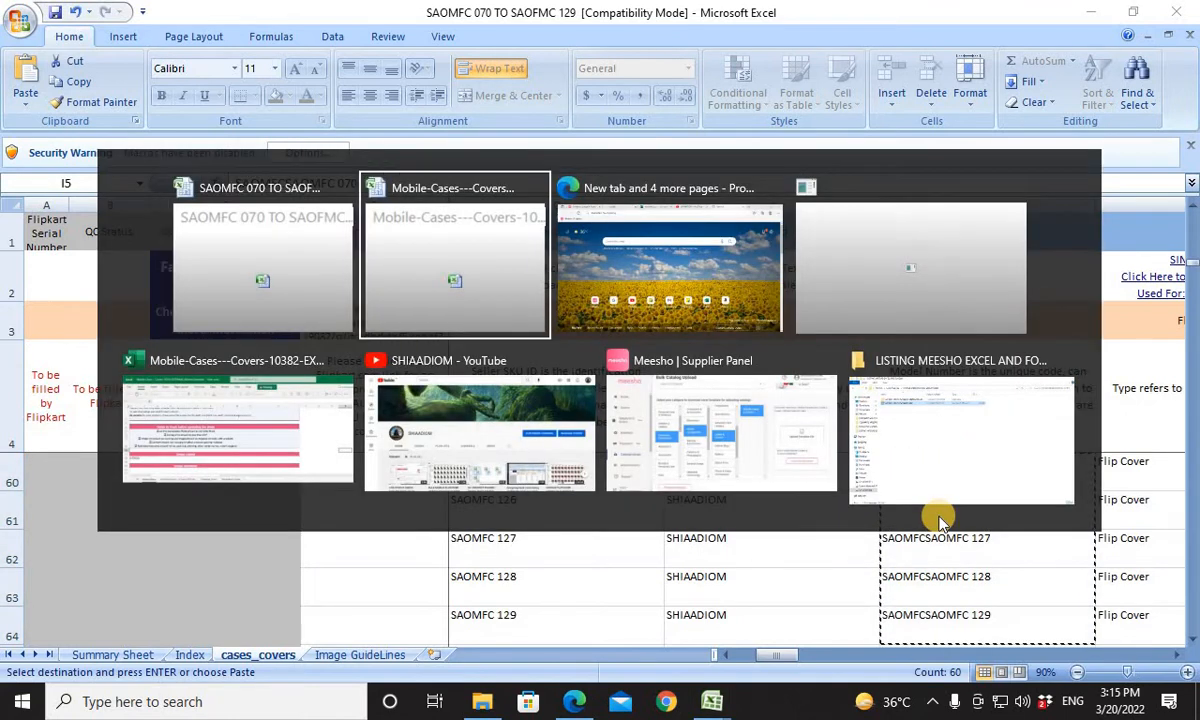
key(ctrl+v)
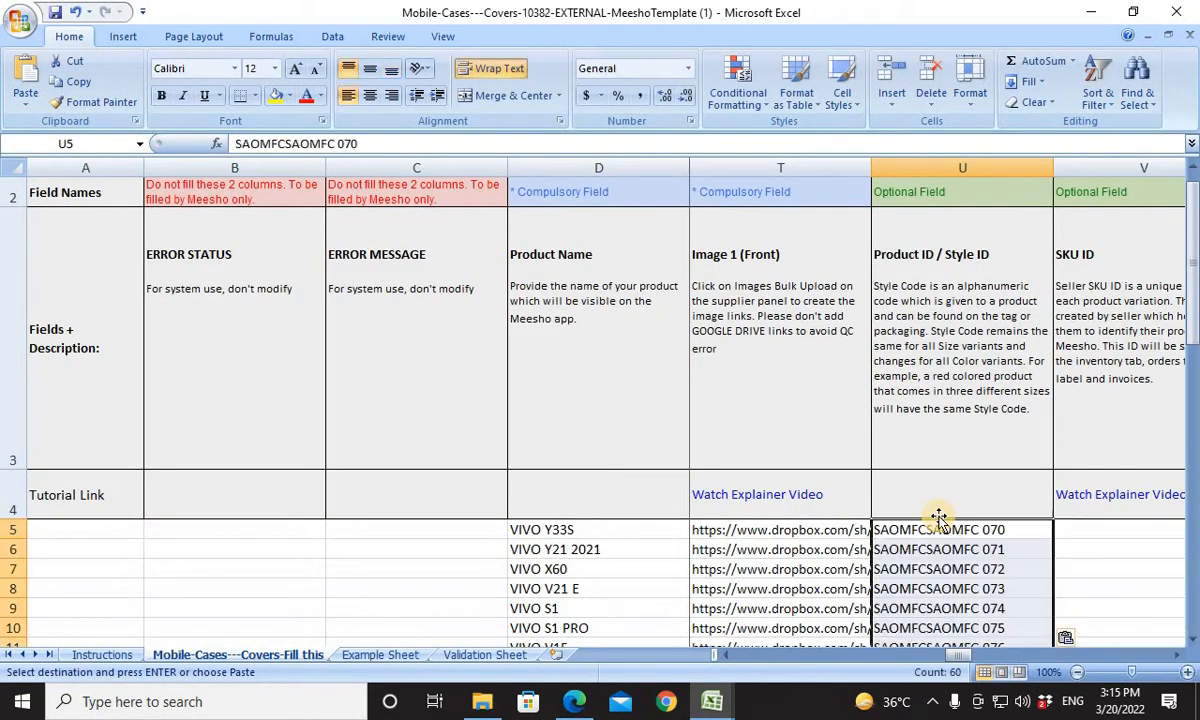
key(Up)
key(Down)
key(ctrl+Down)
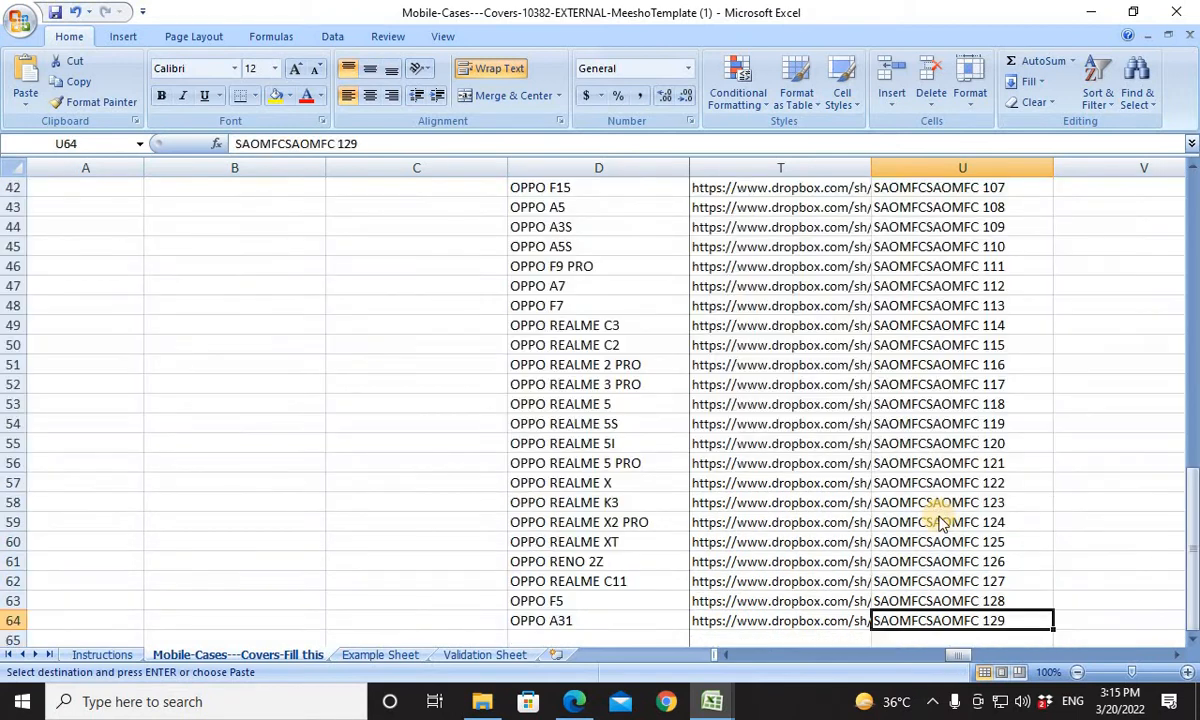
key(ctrl+Up)
key(ctrl+Down)
key(Down)
key(Up)
key(ctrl+Up)
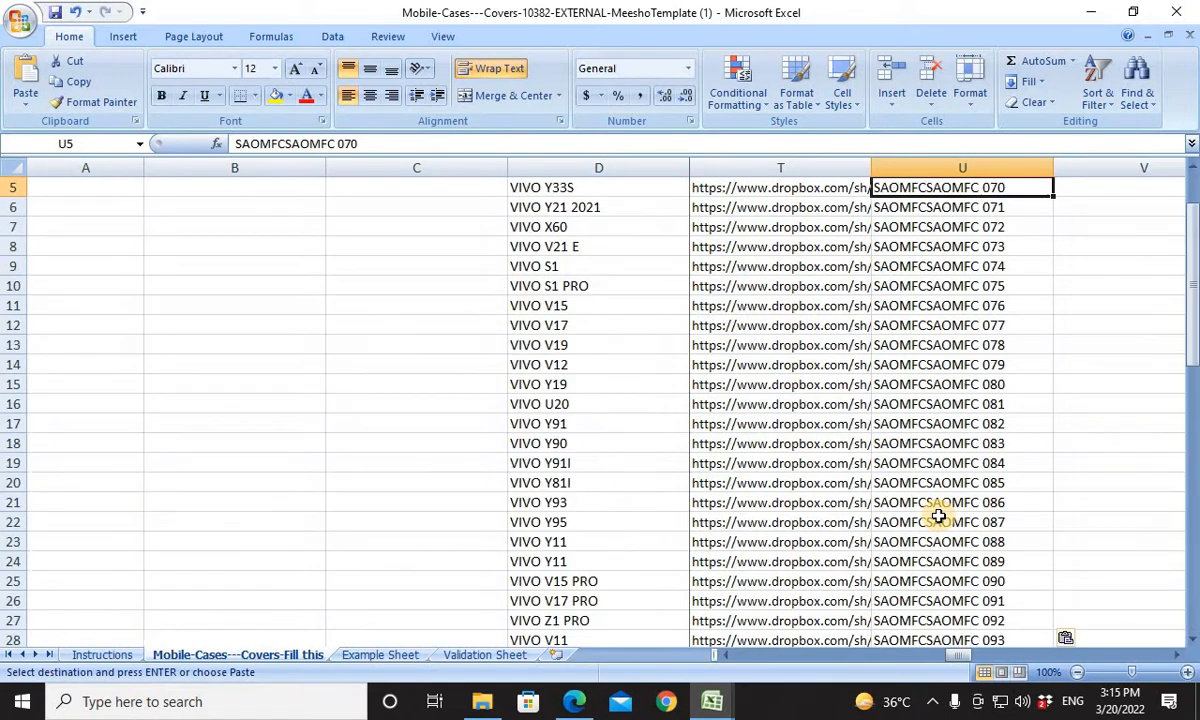
Copy the Seller SKU ID values in G5:G64 of the SAOMFC 070 TO SAOFMC 129 workbook, with template cell V5 as destination.
key(Right)
key(Up)
key(Up)
key(Up)
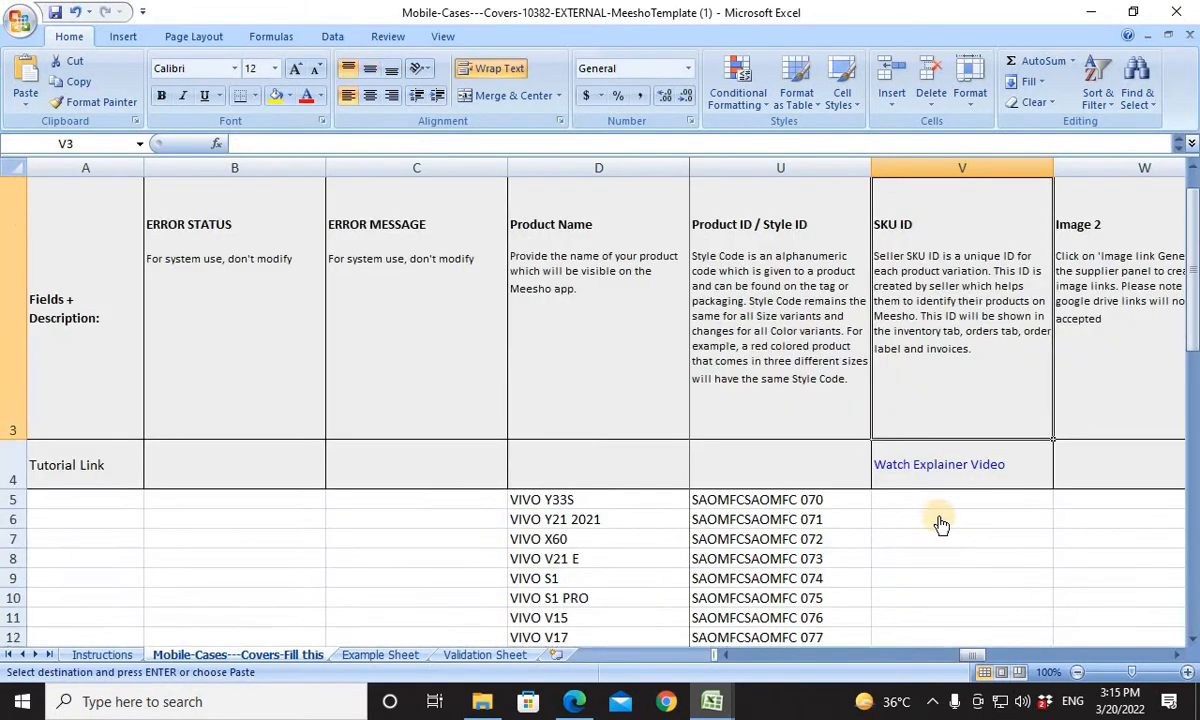
key(Down)
key(Down)
key(Down)
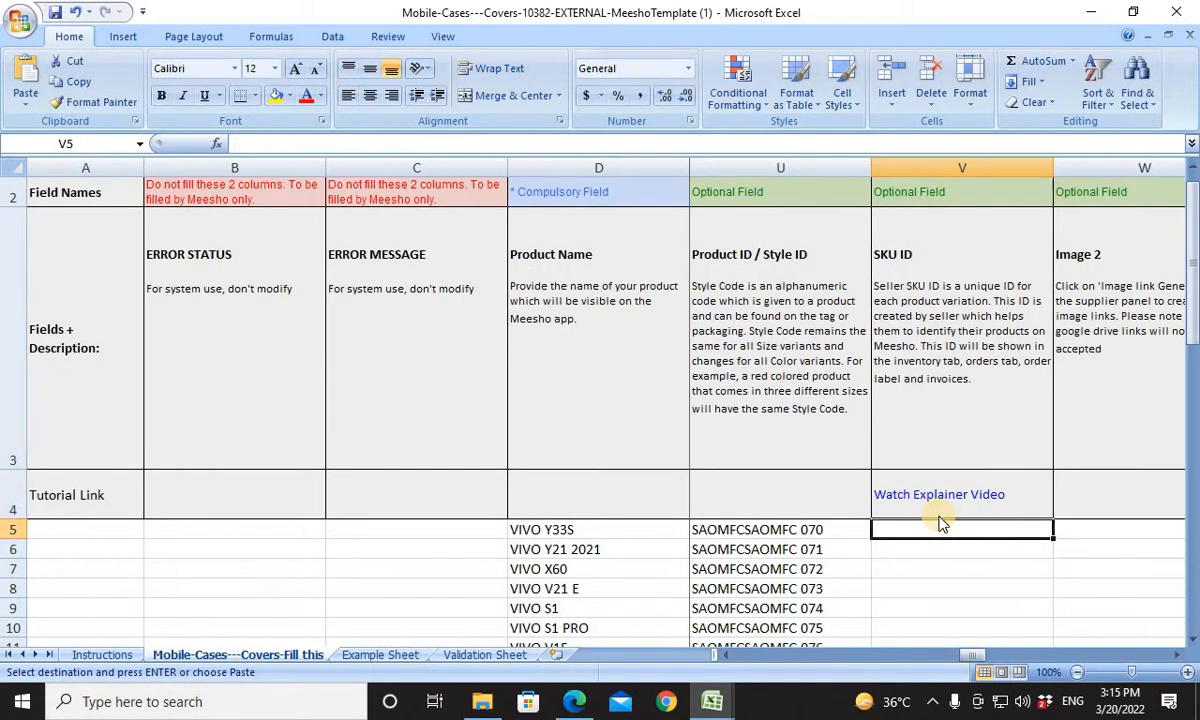
key(alt+Tab)
key(alt+Tab)
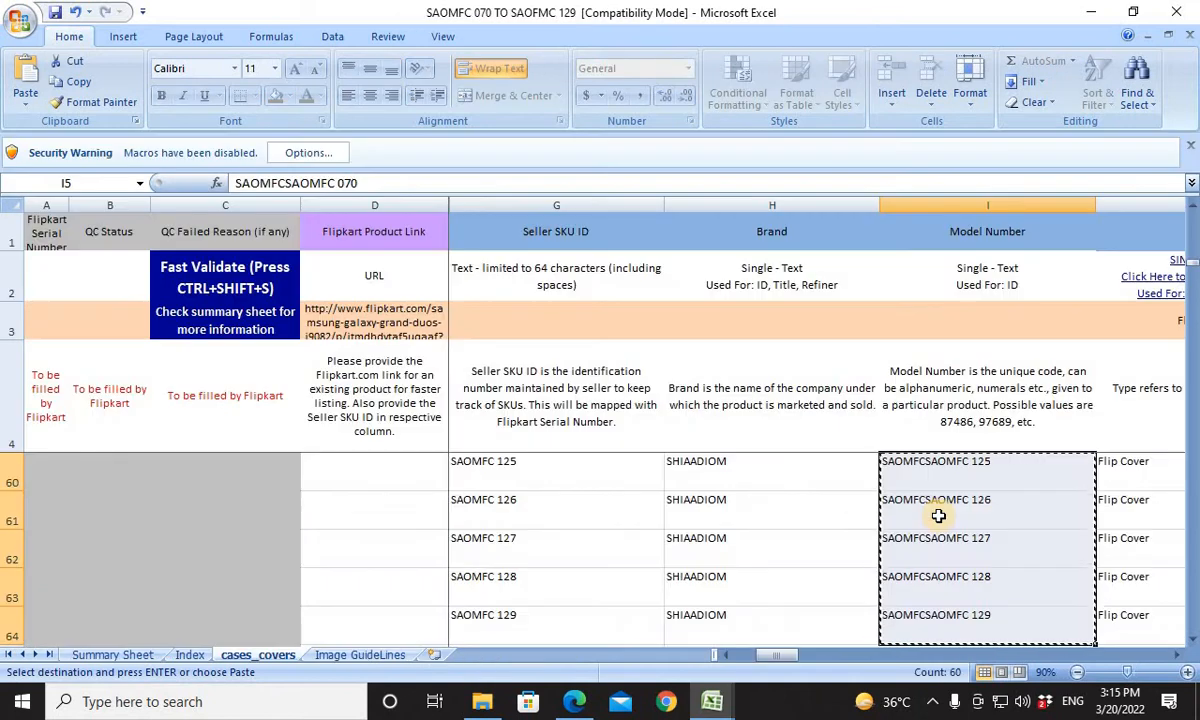
key(Left)
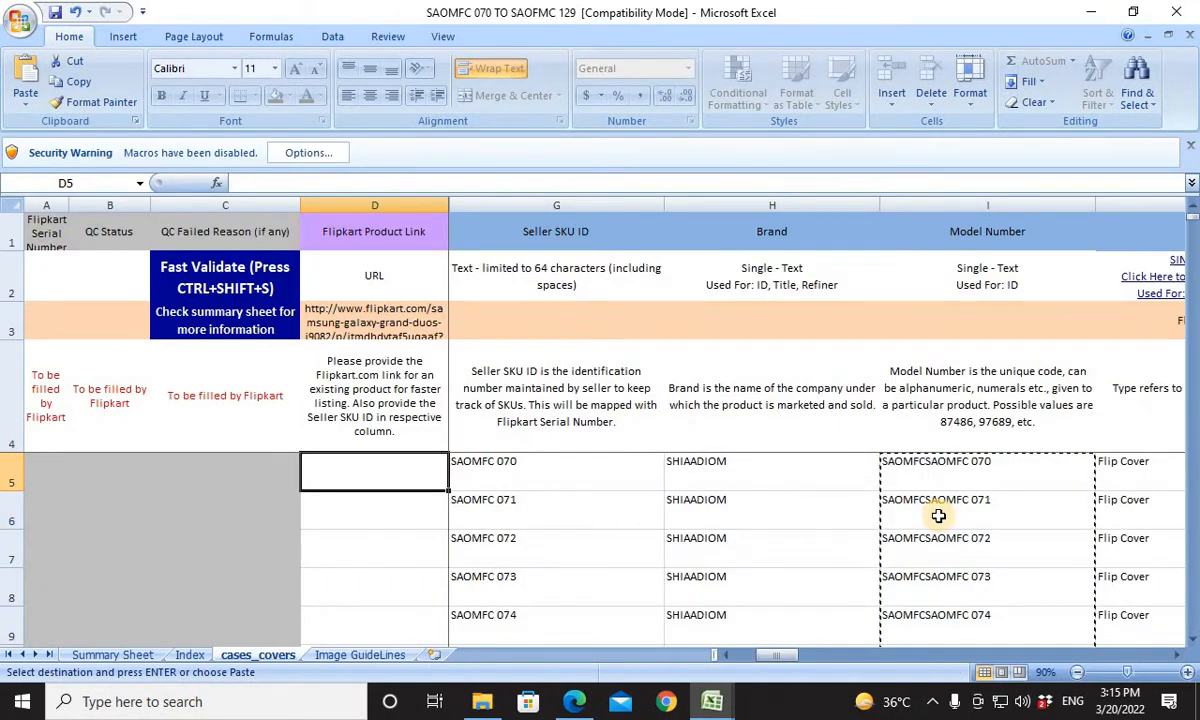
key(Right)
key(ctrl+shift+Down)
key(ctrl+c)
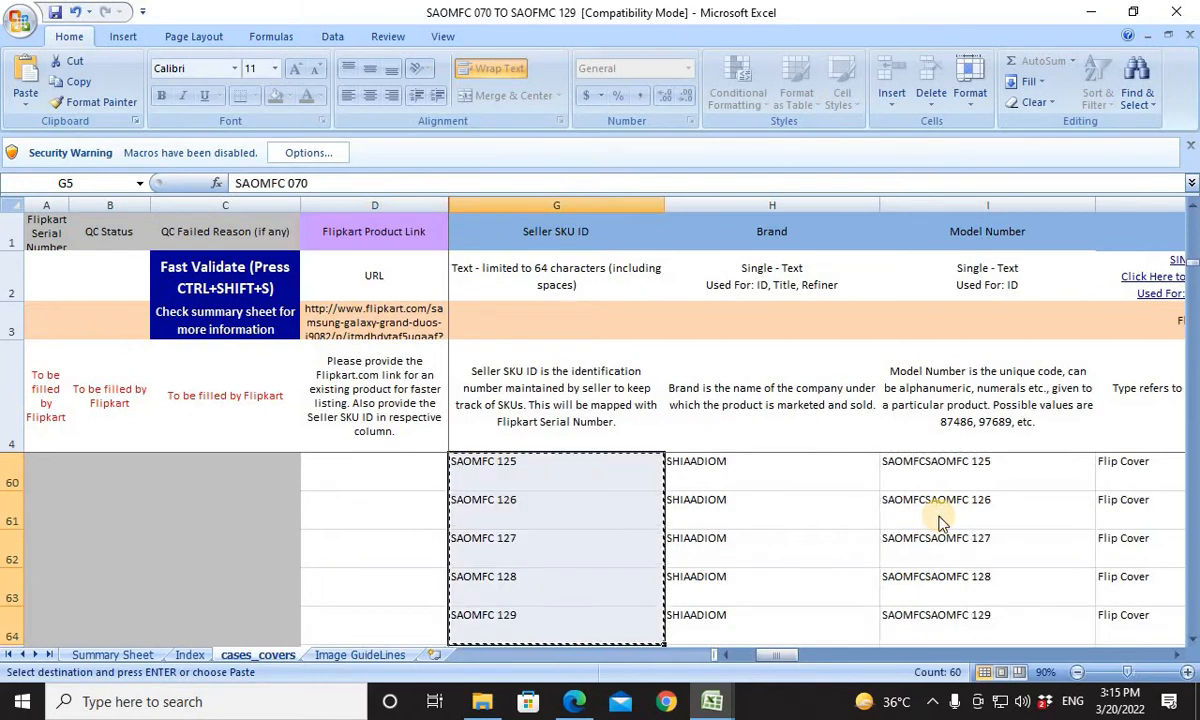
Paste the copied seller SKUs into the Meesho template's SKU ID column starting at V5.
key(alt+Tab)
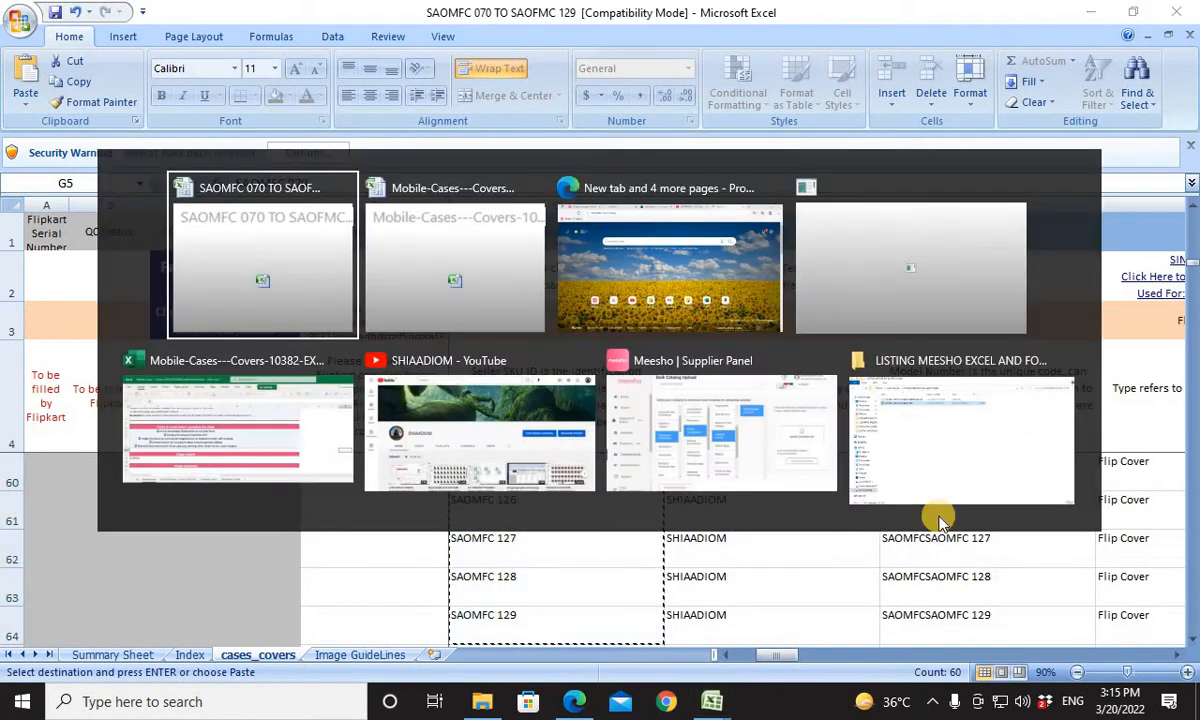
key(alt+Tab)
key(ctrl+v)
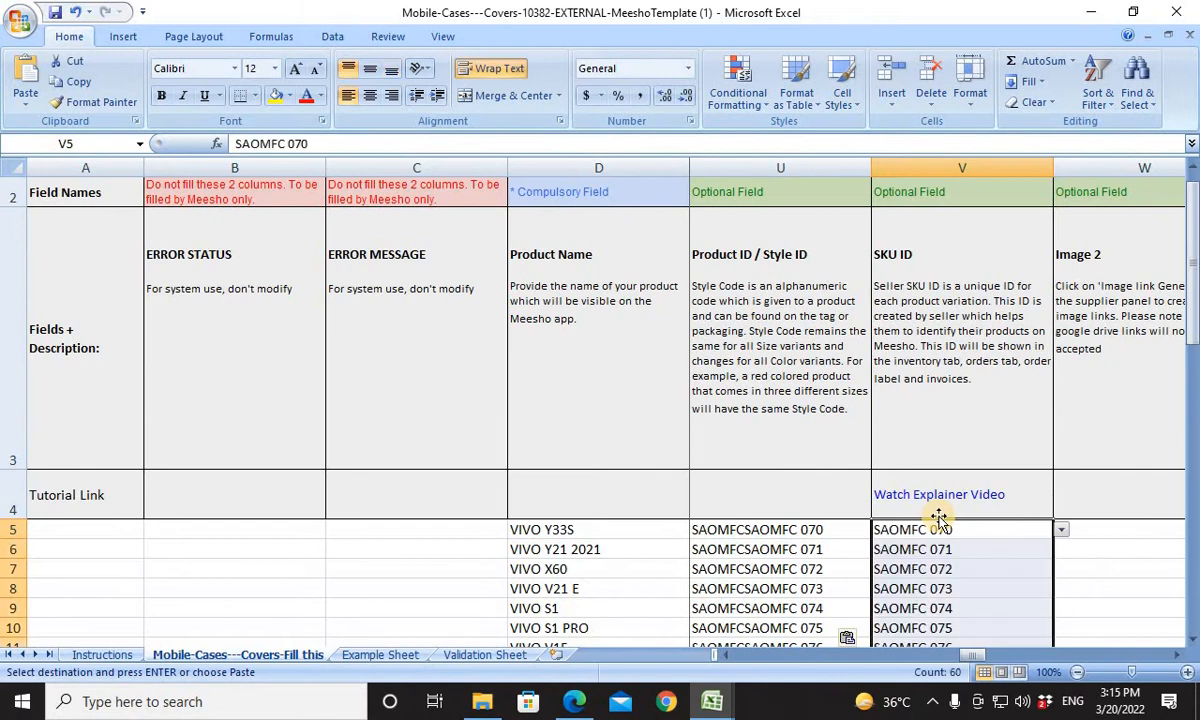
click(938, 517)
key(Down)
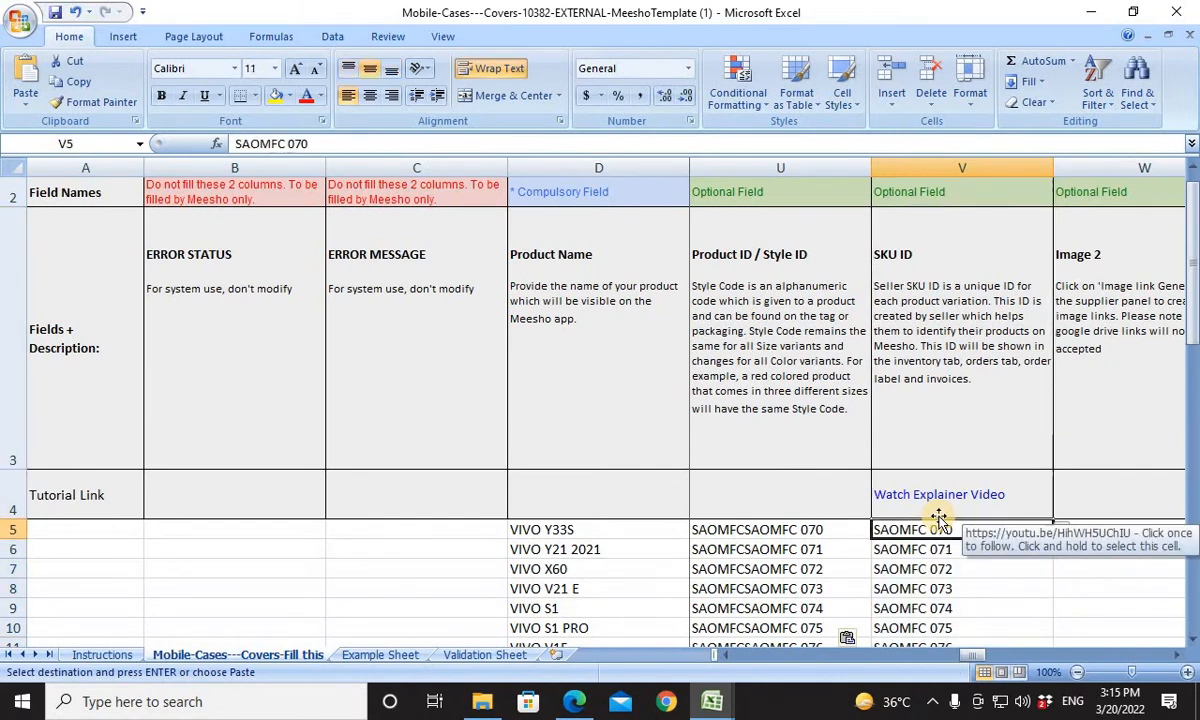
Skip the optional image, brand and group columns and enter SHIAADIOM STORE FLIPCOVER as the Product Description in AB5.
key(Right)
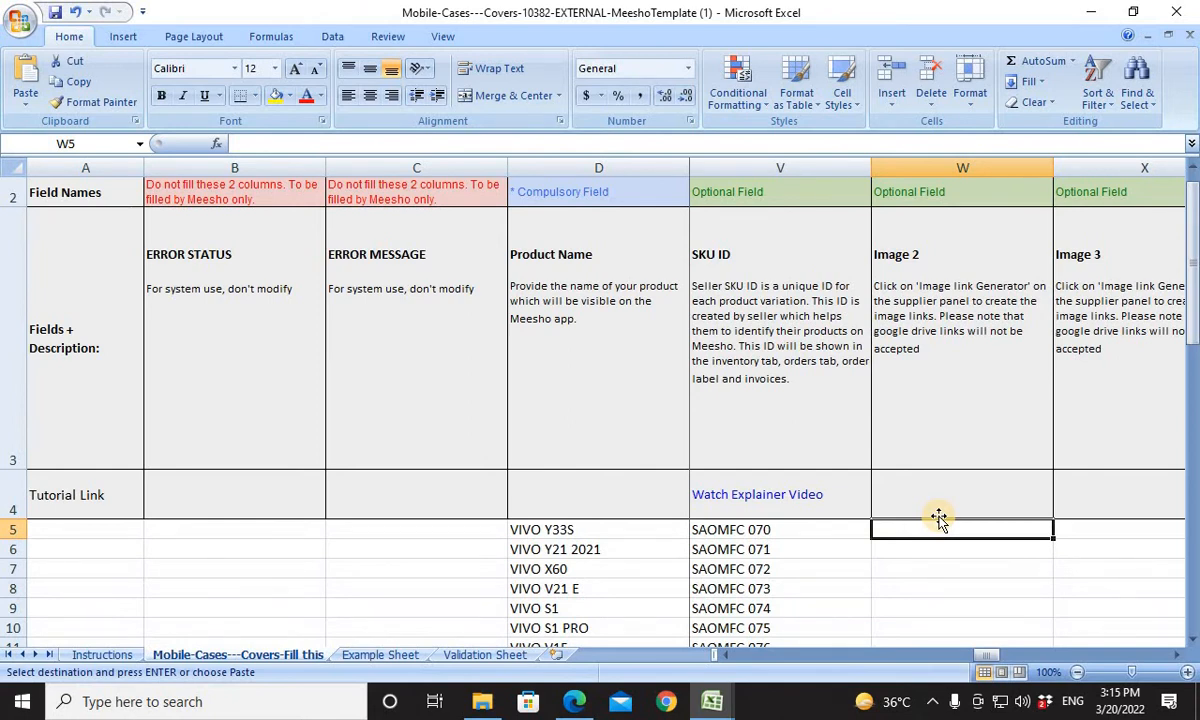
key(Right)
key(Right)
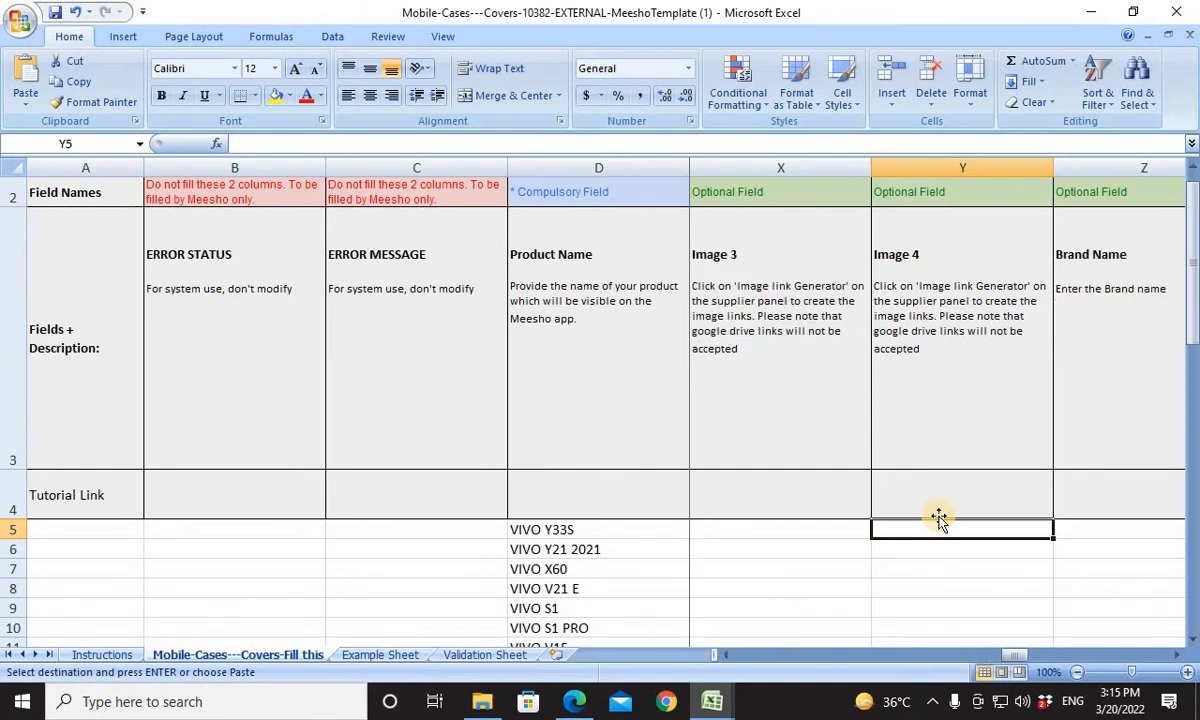
key(Right)
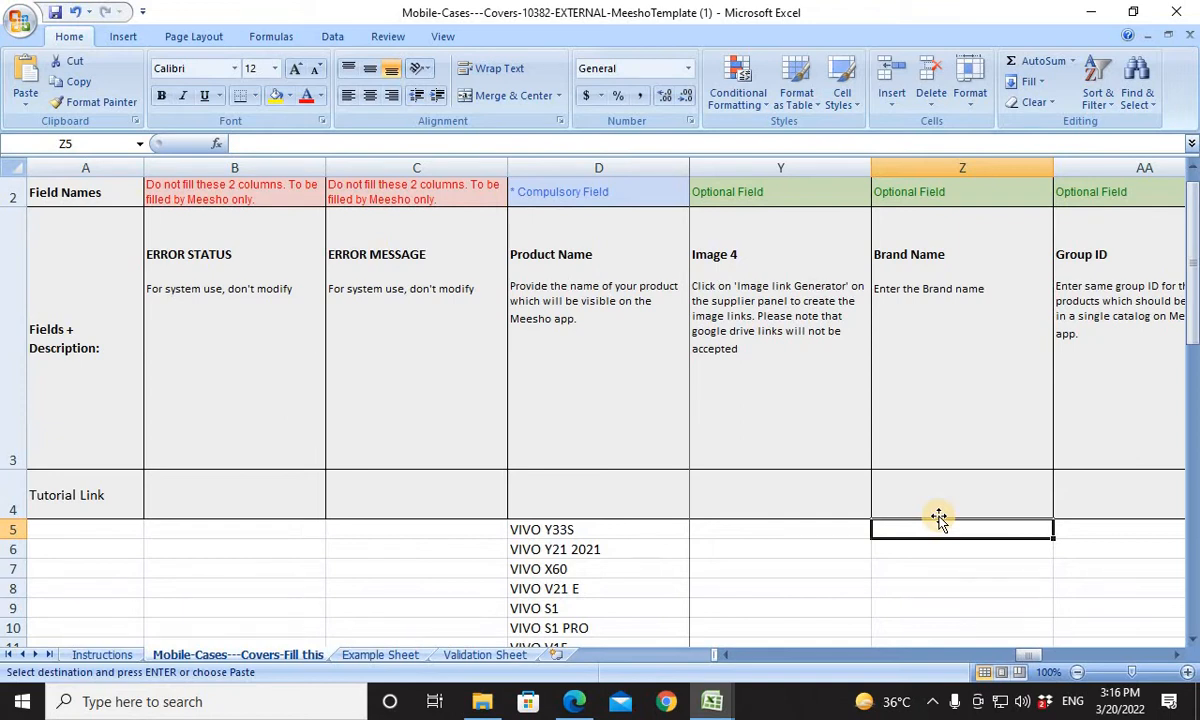
key(Right)
key(Right)
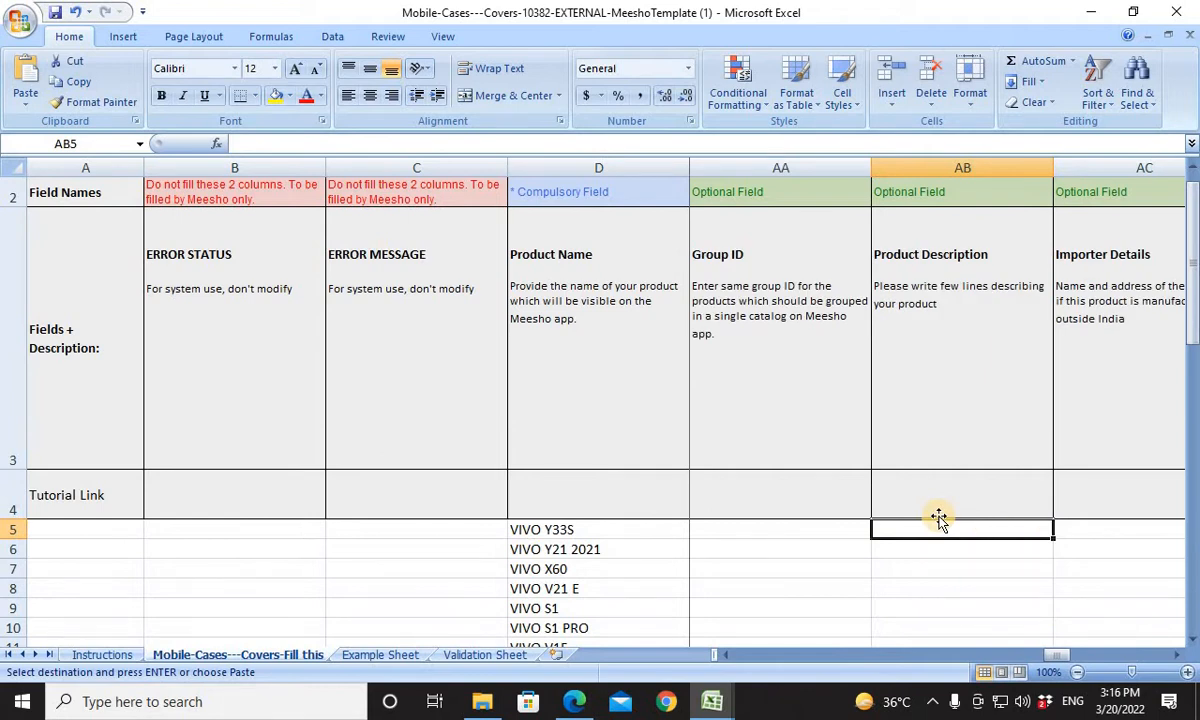
text(SHIAA)
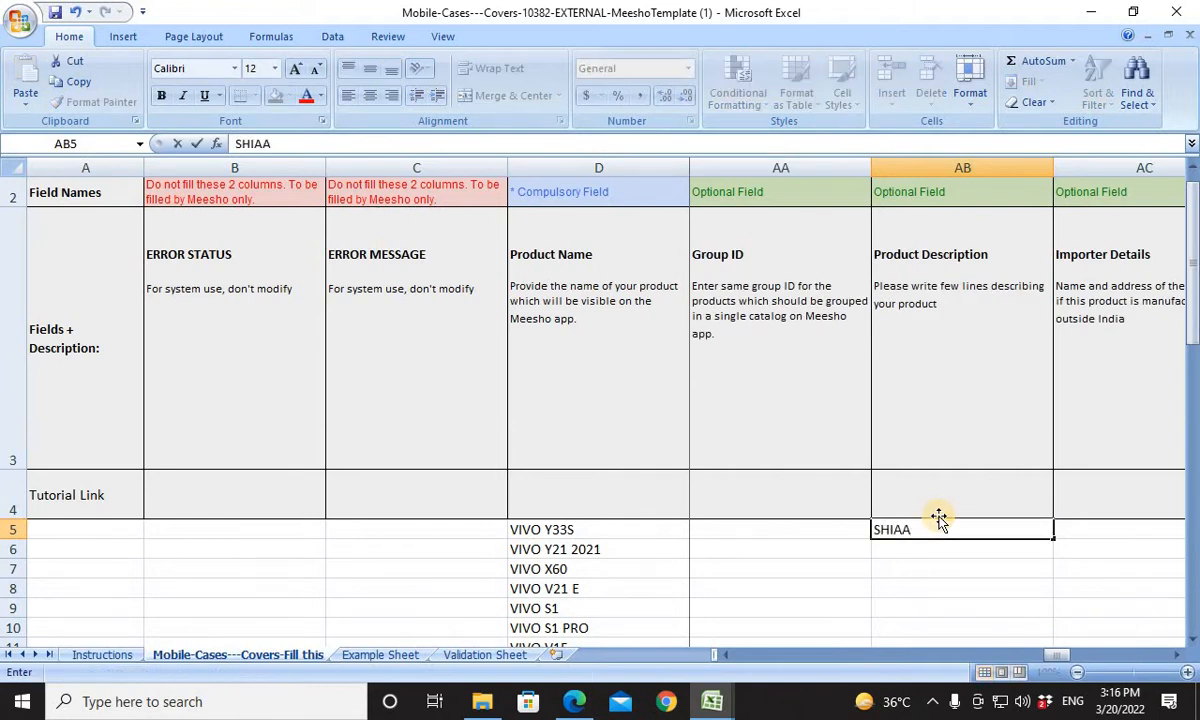
text(DI D)
key(BackSpace)
key(BackSpace)
text(OM STORE )
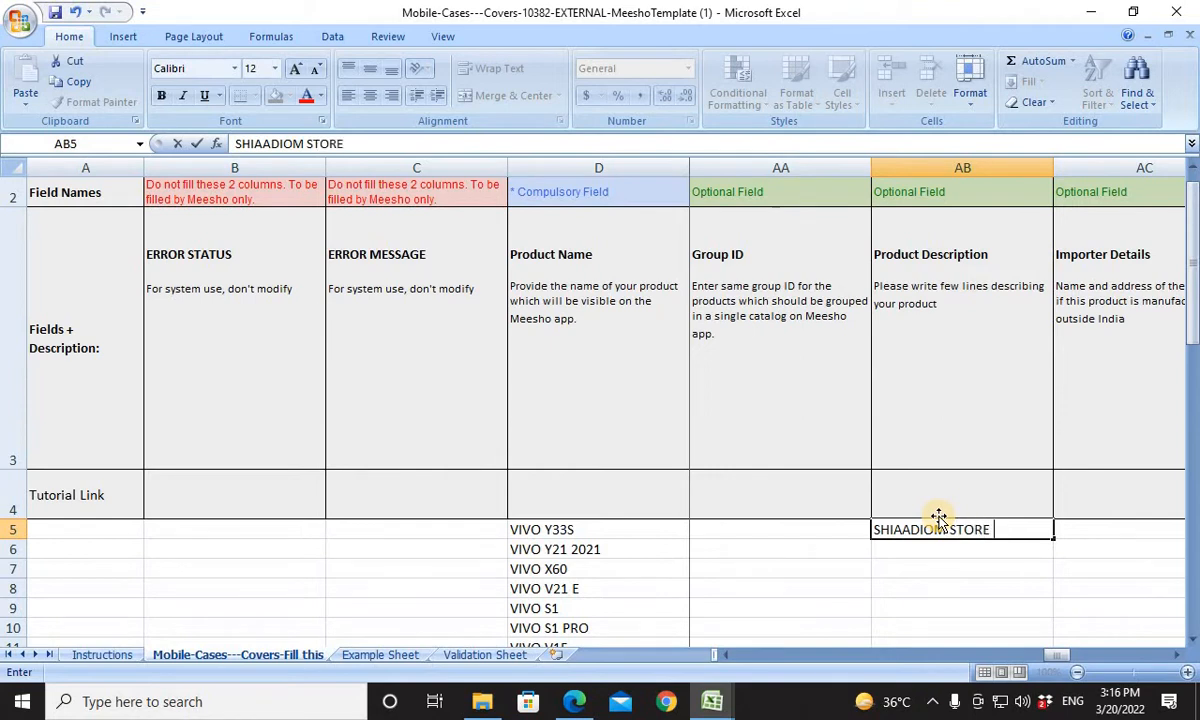
text(FLIPCOVER)
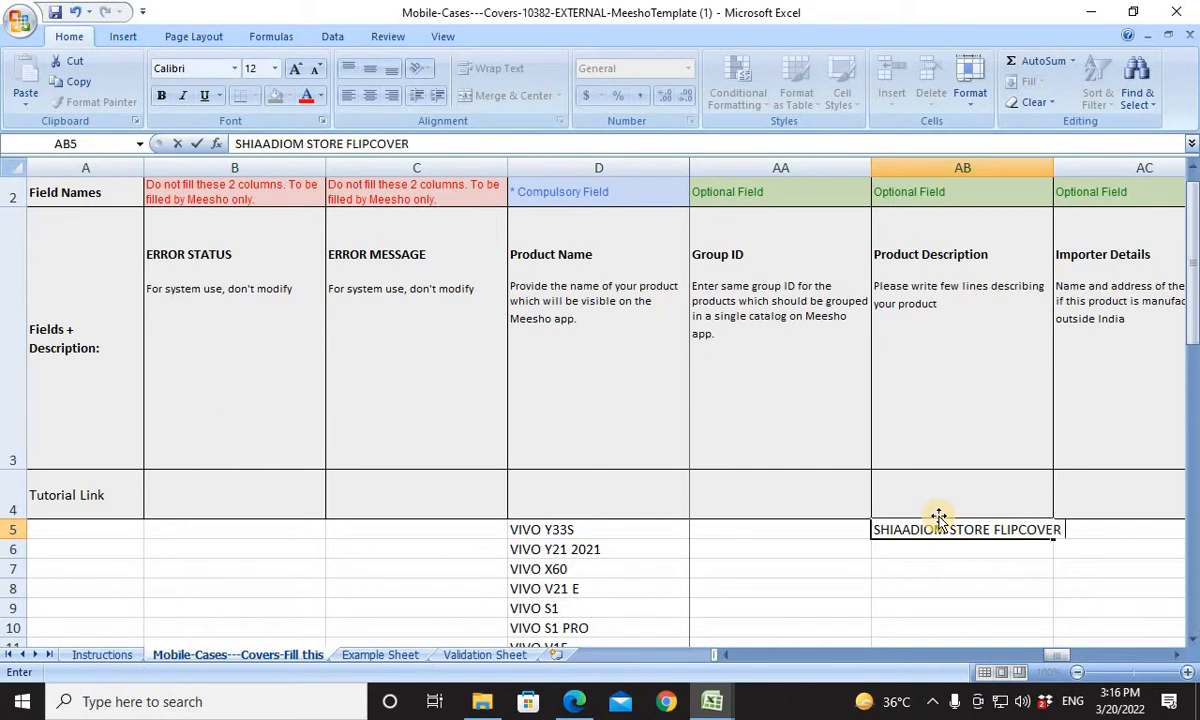
key(Return)
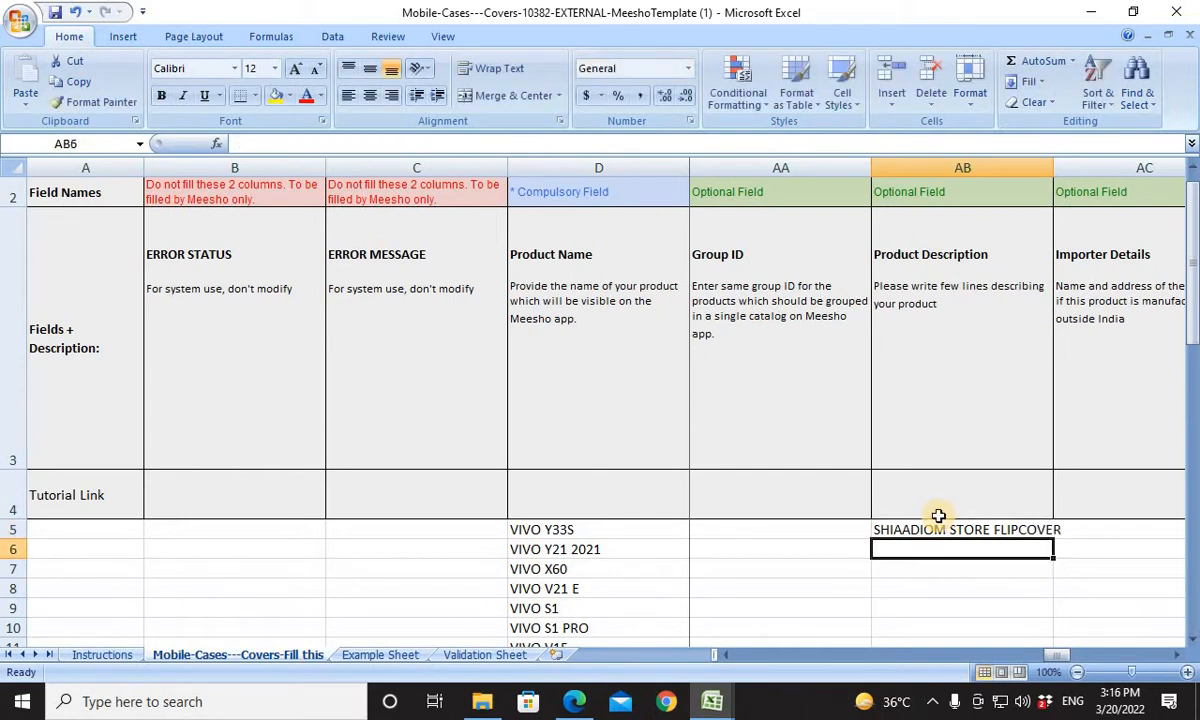
Insert MIRROR before FLIPCOVER in AB5 so the Product Description reads SHIAADIOM STORE MIRROR FLIPCOVER.
click(938, 524)
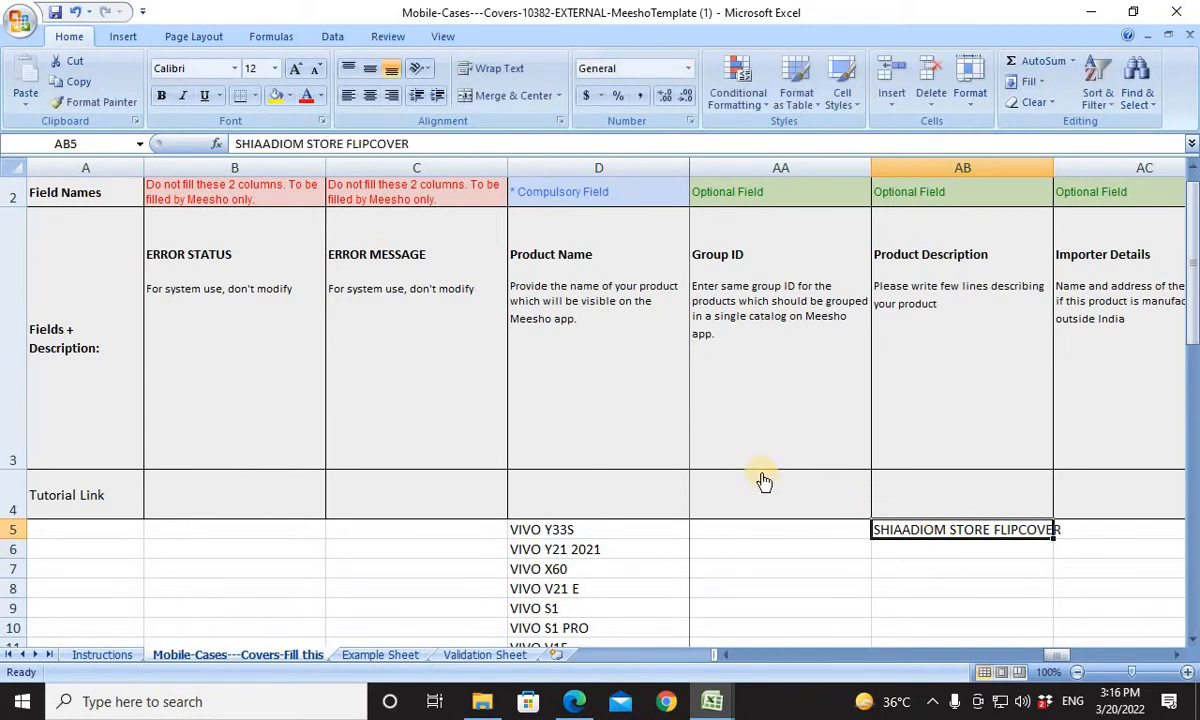
click(345, 148)
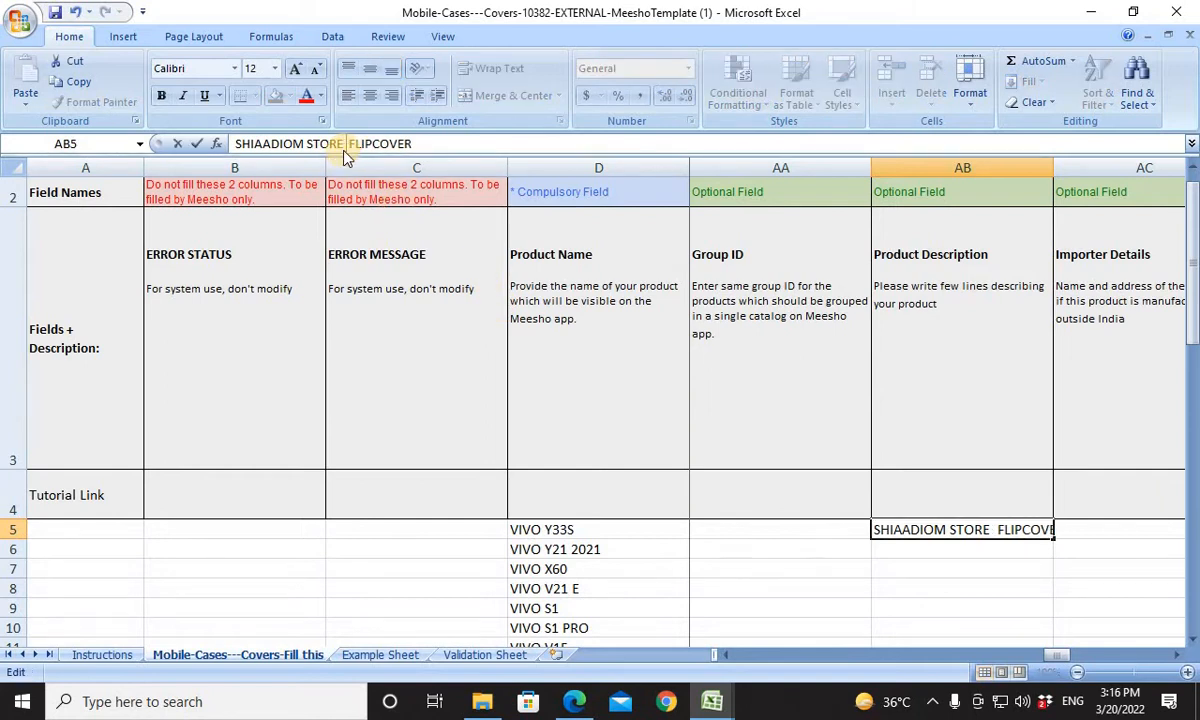
text(MI)
key(BackSpace)
key(BackSpace)
text(MIRRR)
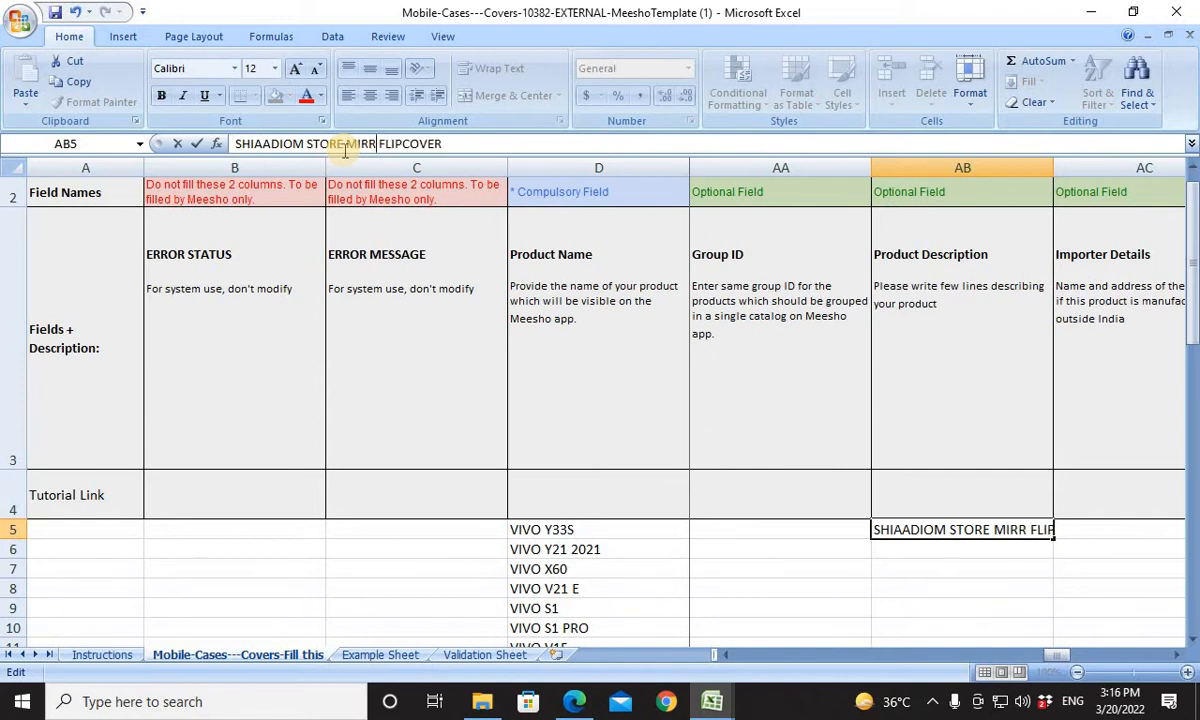
key(BackSpace)
text(O)
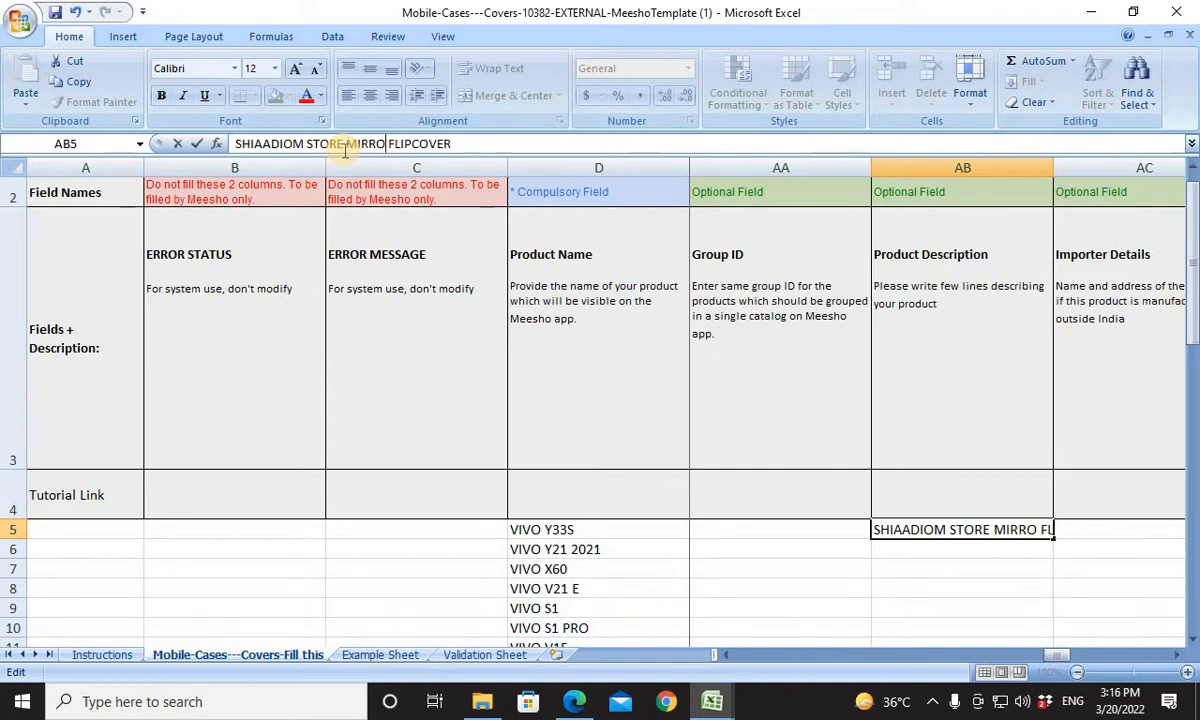
text(R)
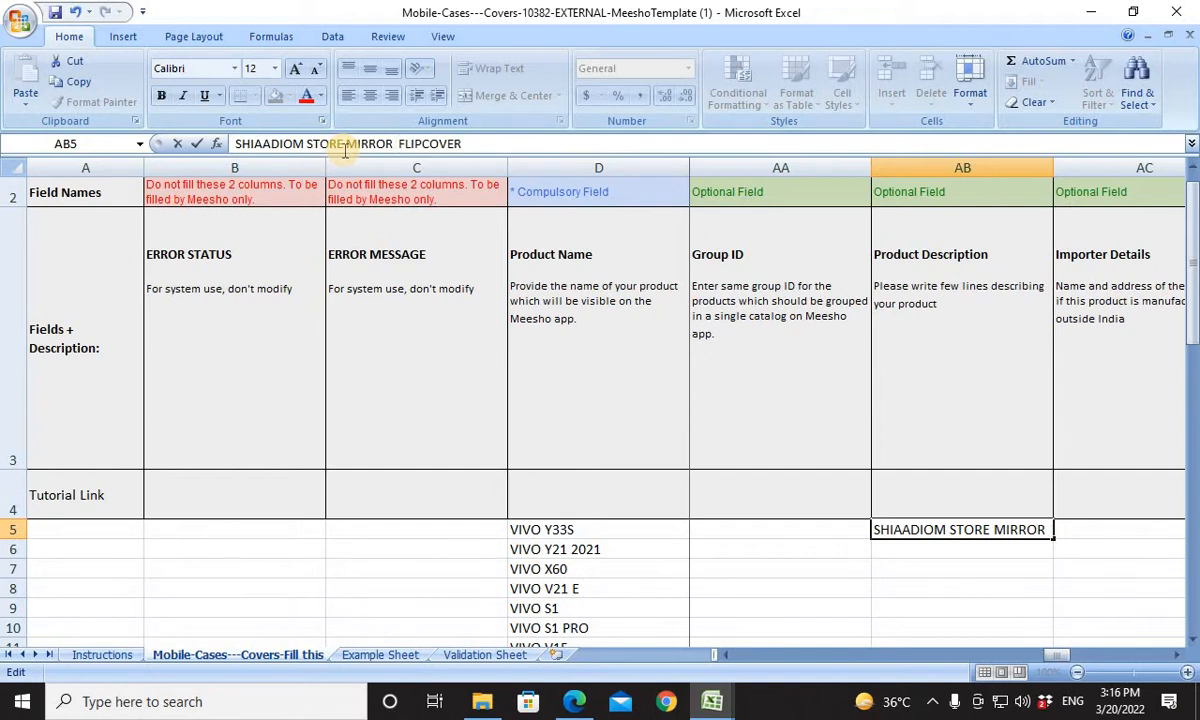
key(BackSpace)
key(Return)
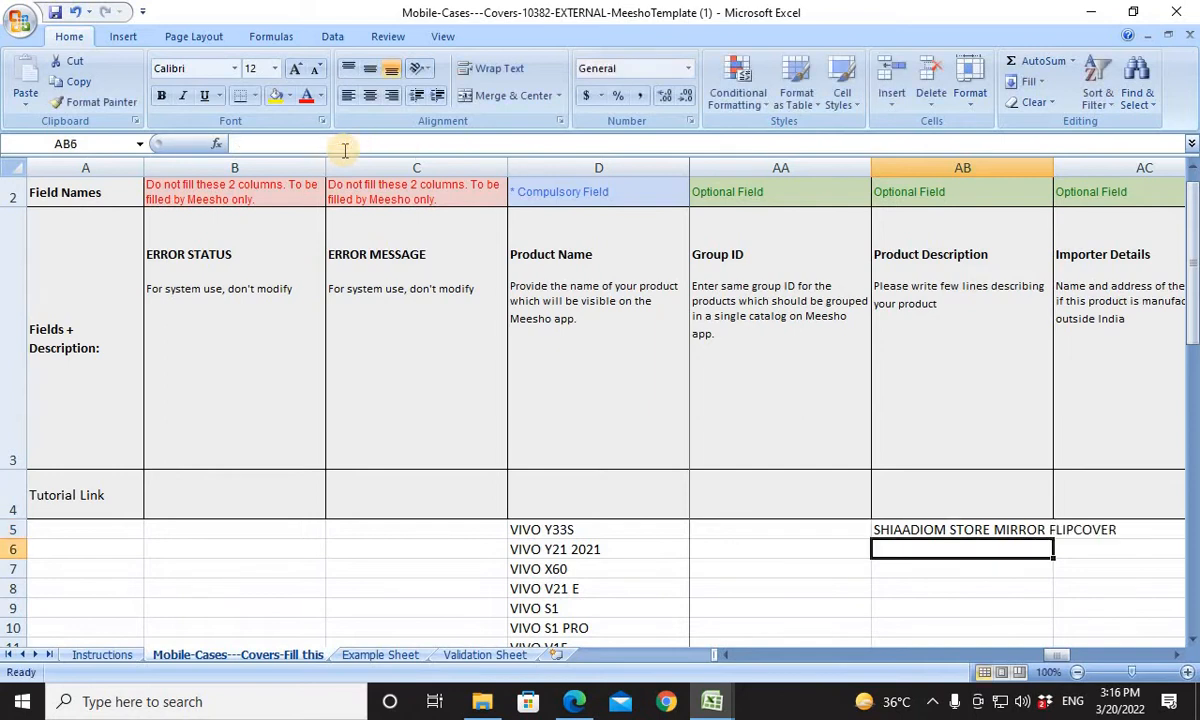
key(Return)
key(Up)
key(Up)
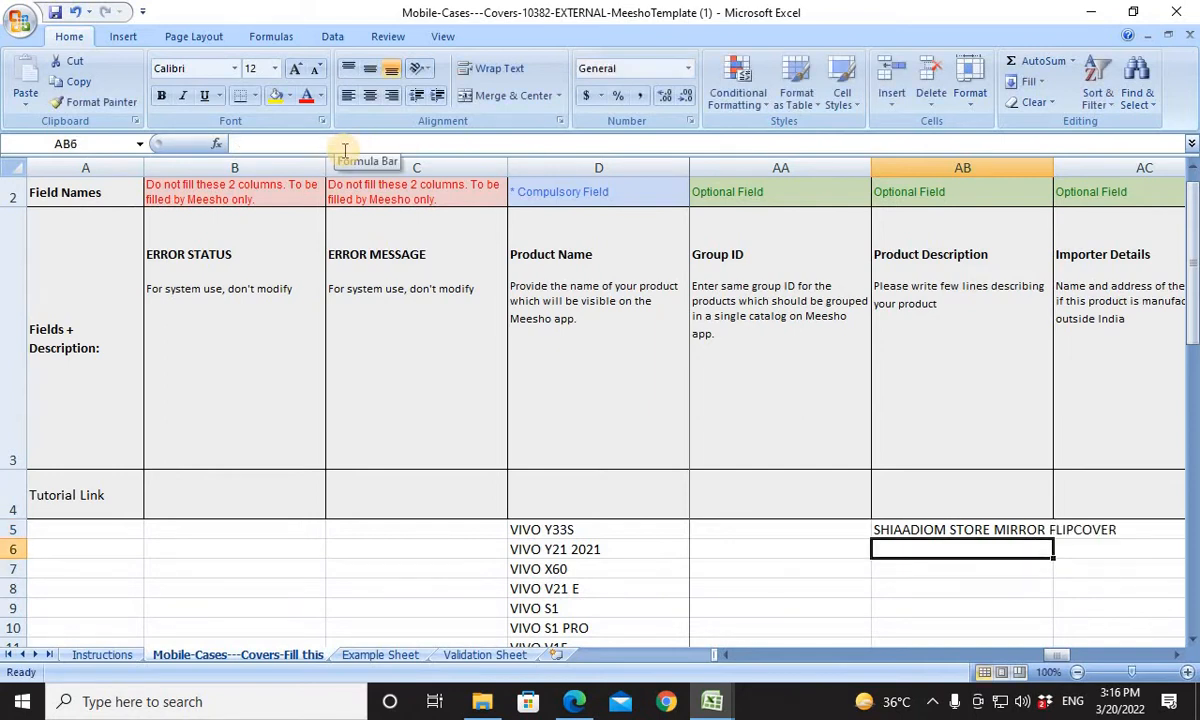
Look back at the Product ID and SKU ID entries in row 5 and copy the Product Description in AB5.
key(Left)
key(Left)
key(Left)
key(Left)
key(Left)
key(Left)
key(Left)
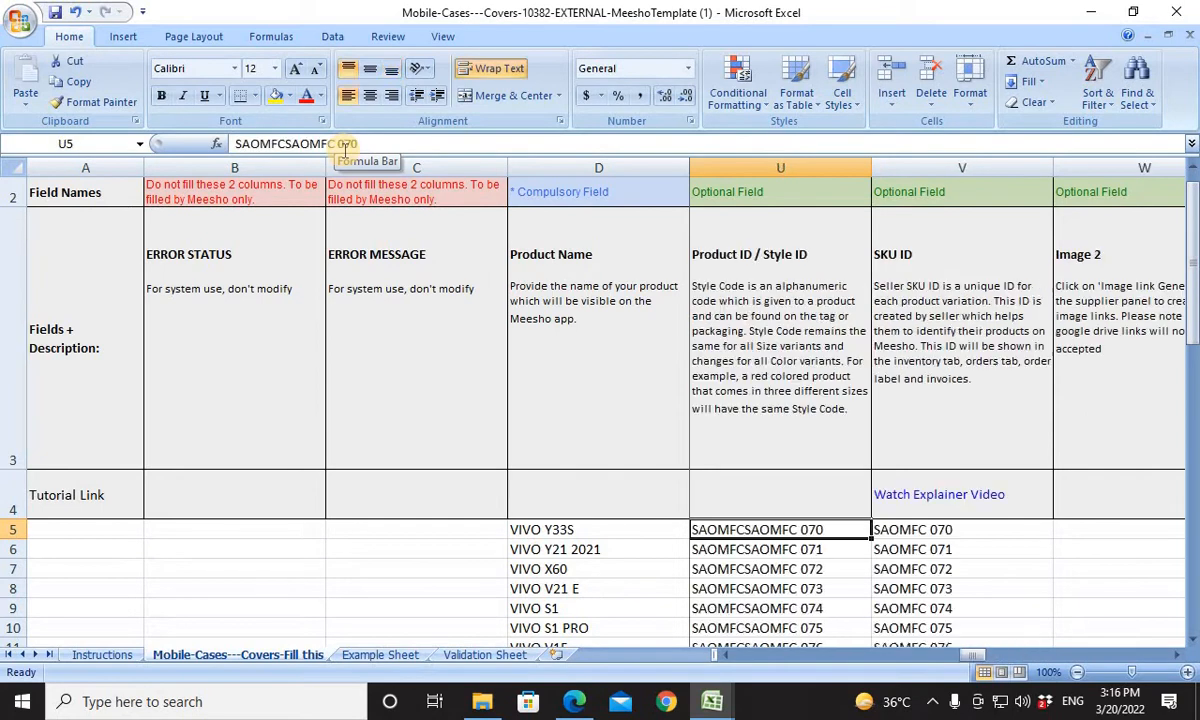
key(Right)
key(Right)
key(Right)
key(Right)
key(Right)
key(Right)
key(Right)
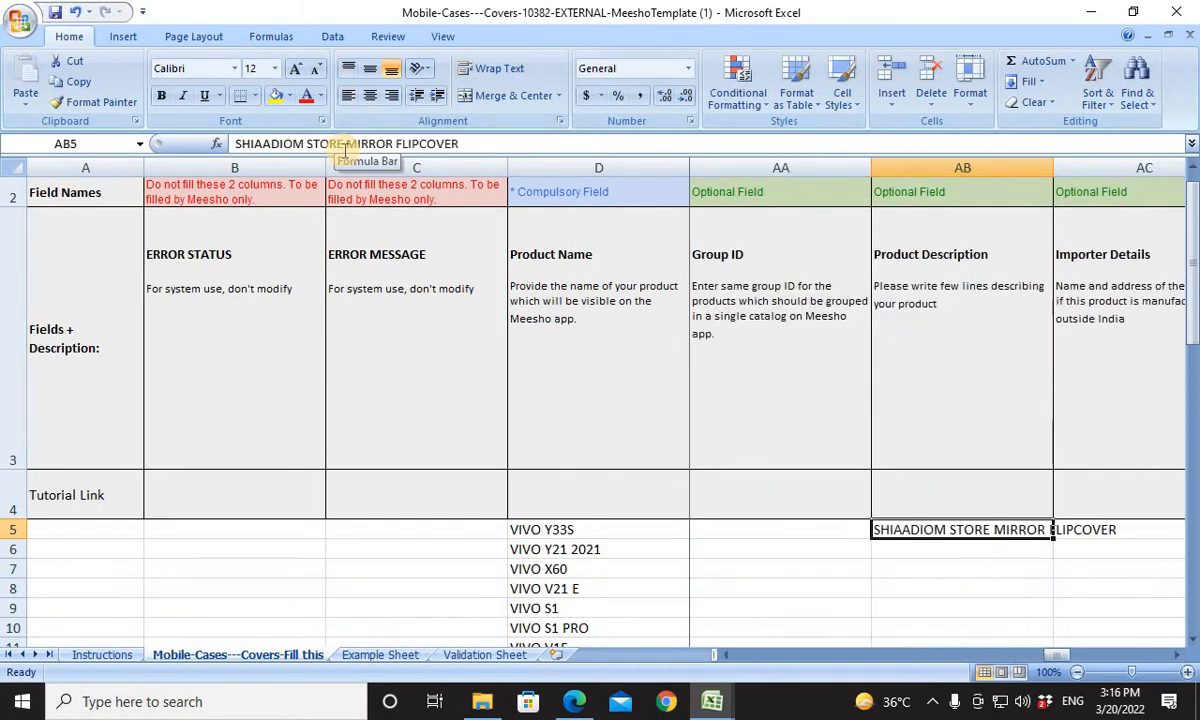
key(ctrl+c)
key(Left)
key(Left)
key(Left)
key(Left)
key(Left)
key(Left)
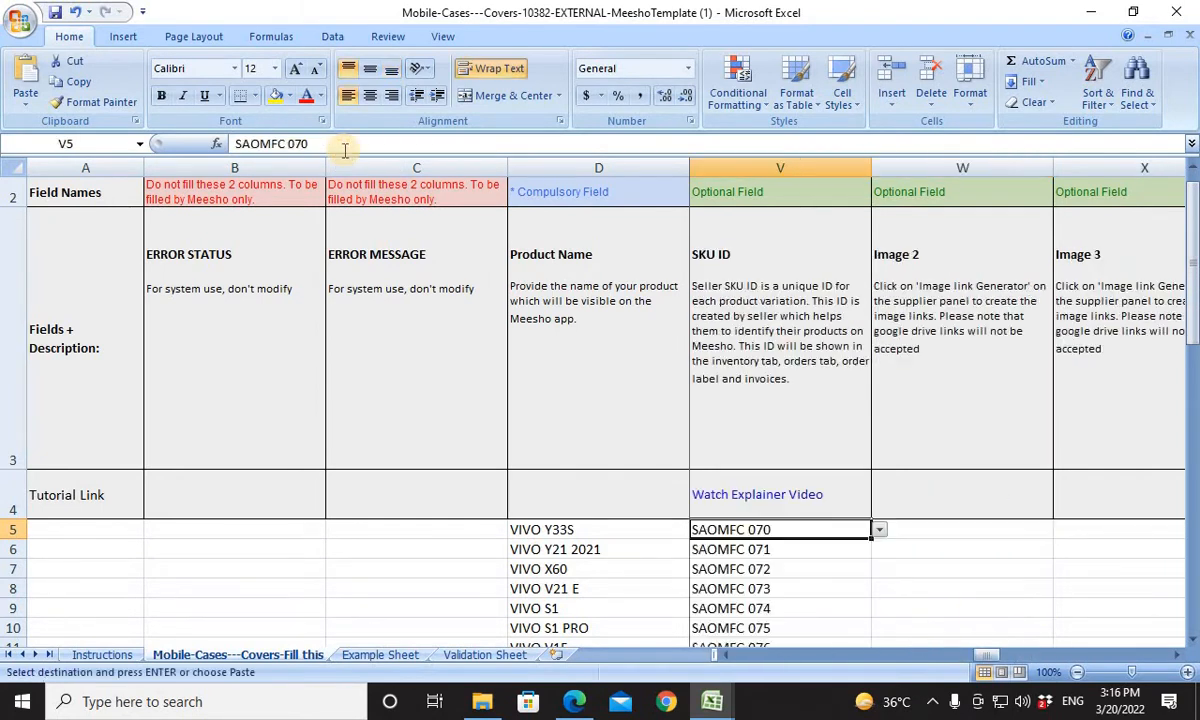
key(ctrl+Down)
key(ctrl+Up)
key(Down)
key(Down)
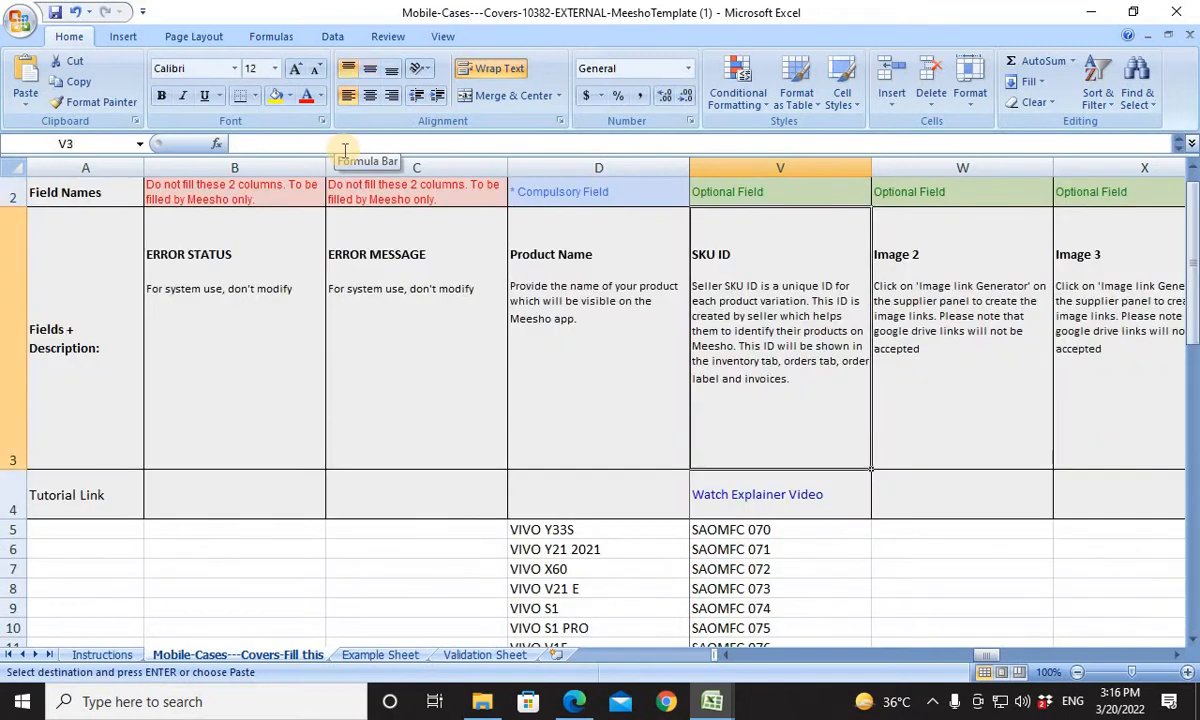
key(Down)
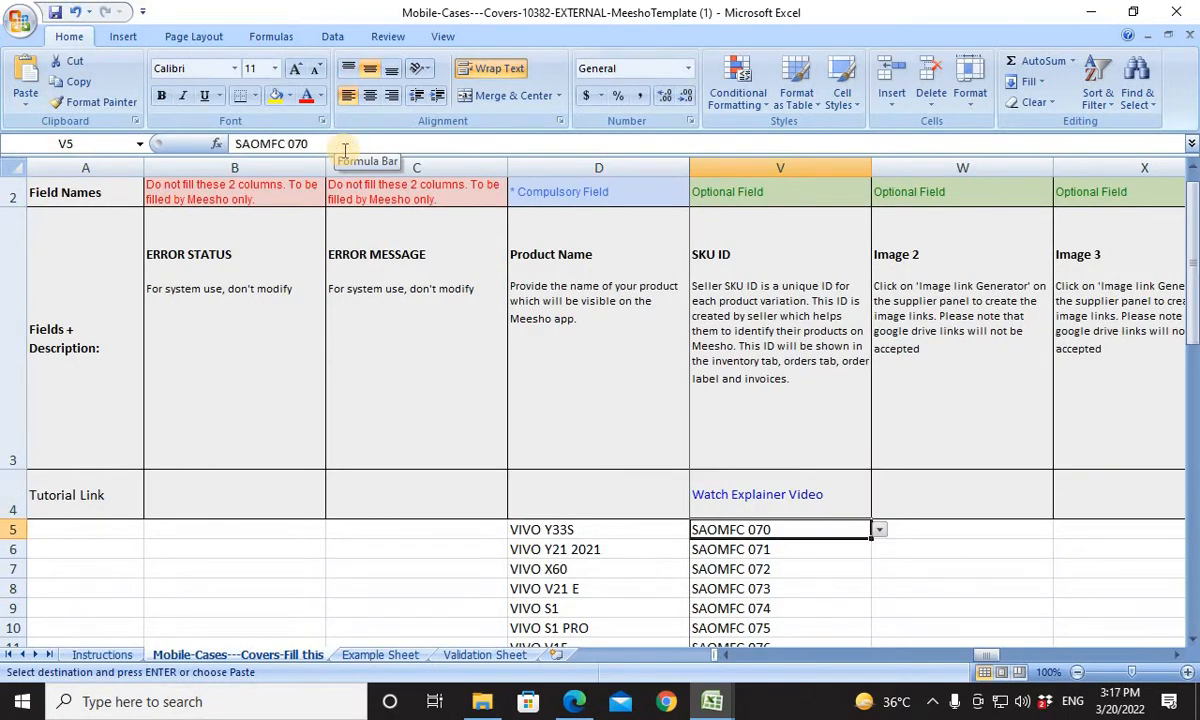
key(Right)
key(Right)
key(Right)
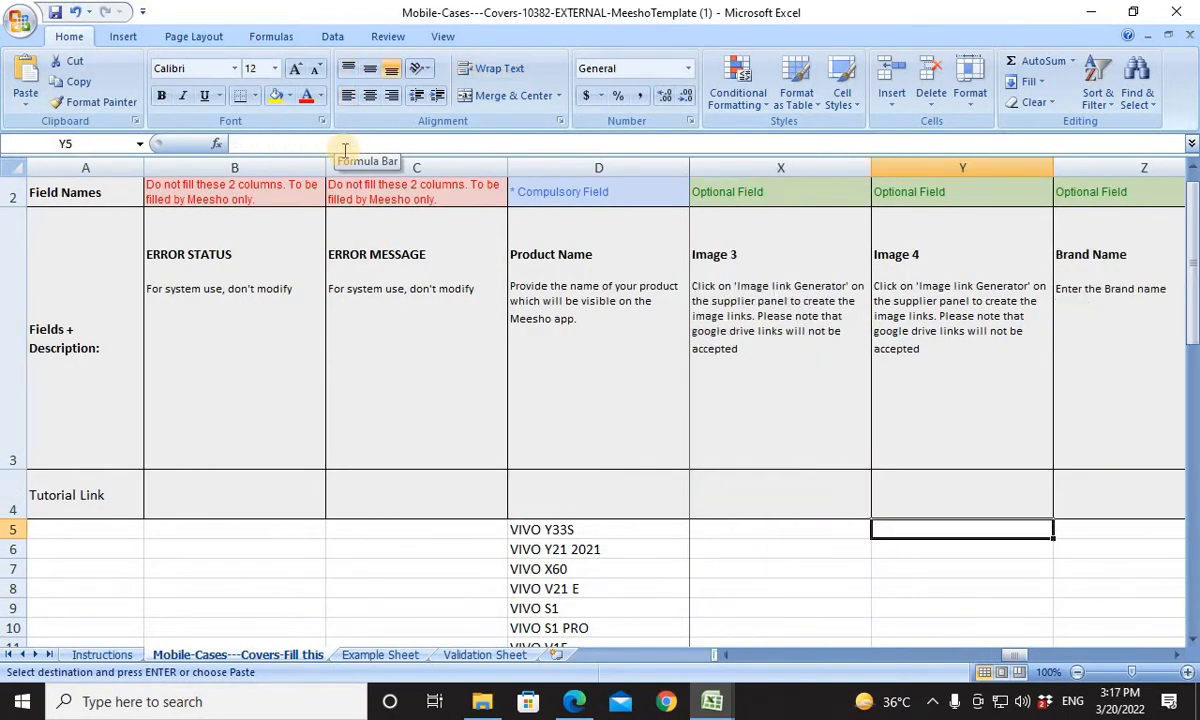
key(Right)
key(Right)
key(Right)
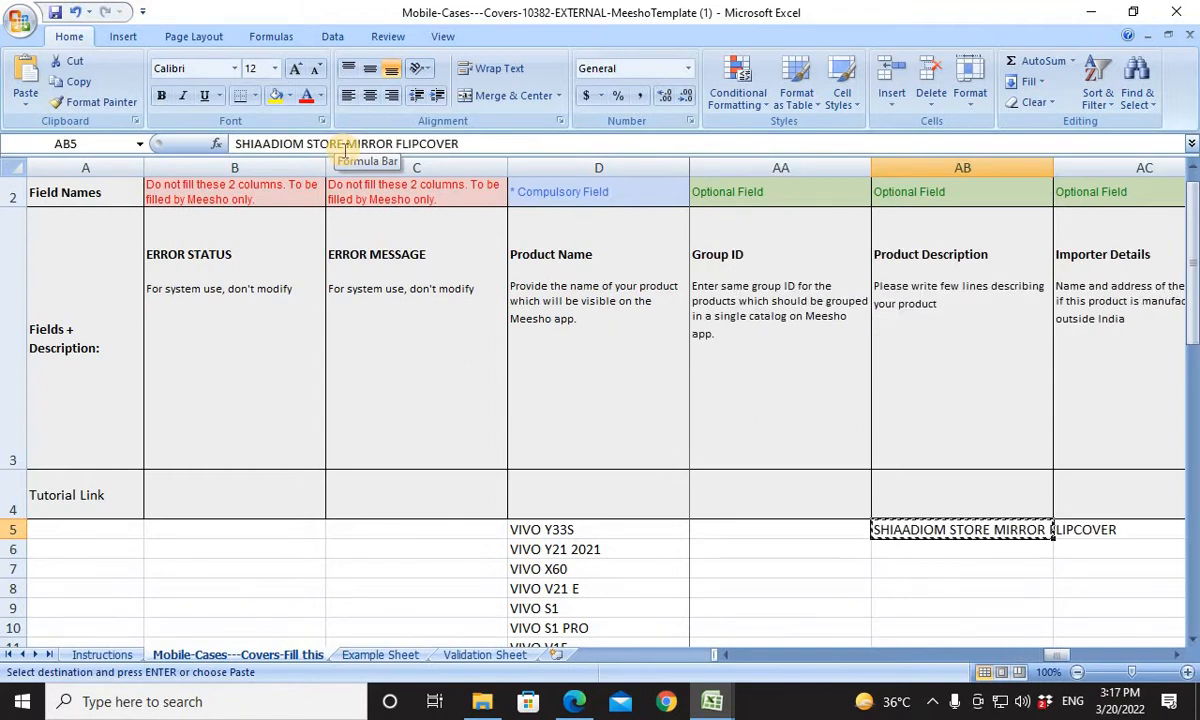
key(ctrl+Left)
key(Down)
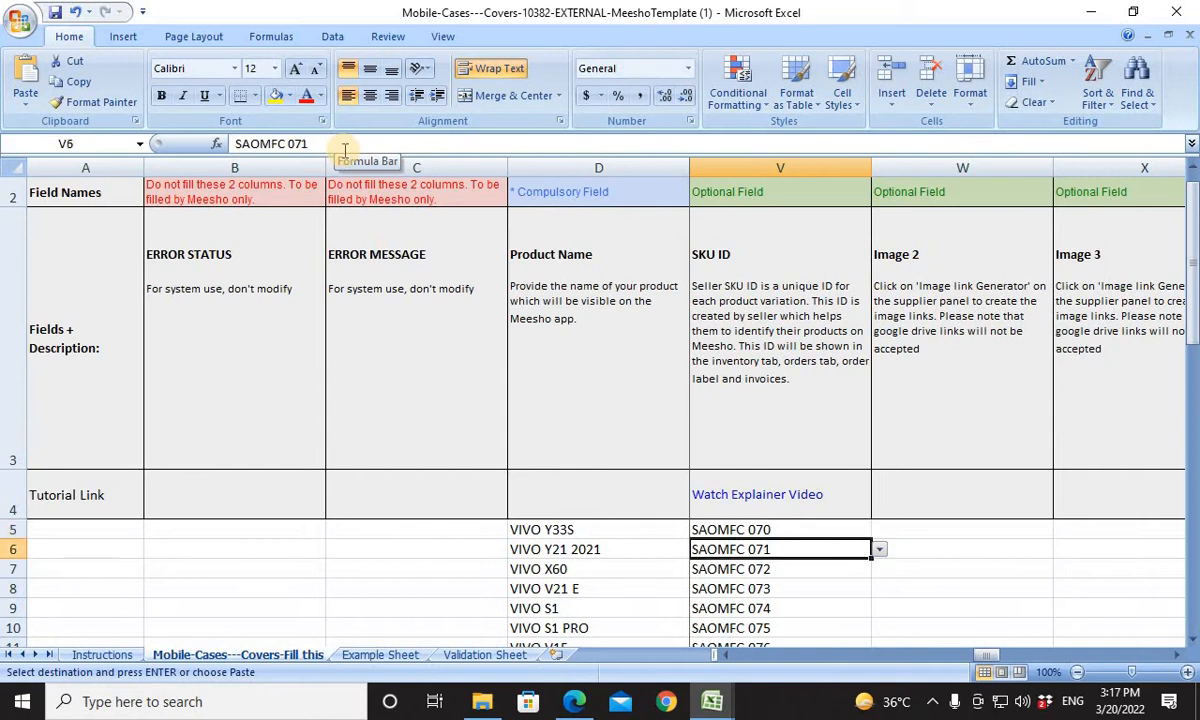
key(Down)
key(Down)
key(Down)
key(ctrl+Right)
key(Left)
key(ctrl+Left)
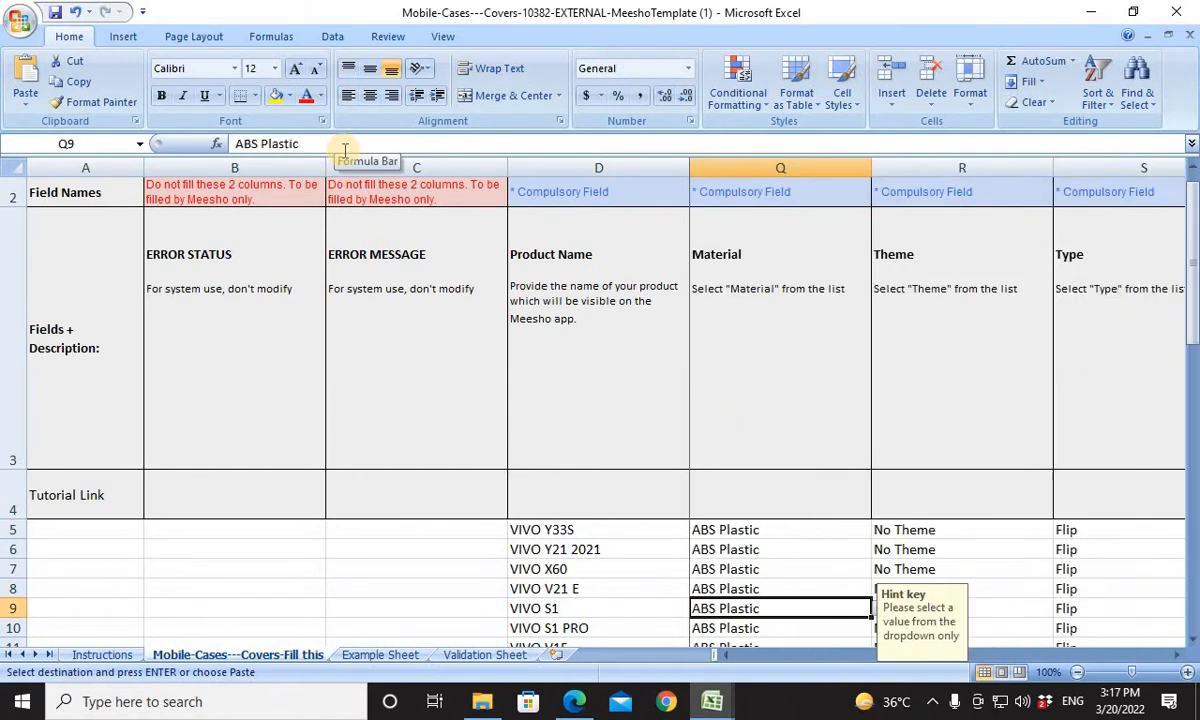
key(Right)
key(Right)
key(Right)
key(Right)
Paste the copied Product Description into AB64 and all cells up to AB5, filling AB5:AB64 for every listed phone model.
key(Right)
key(Right)
key(Left)
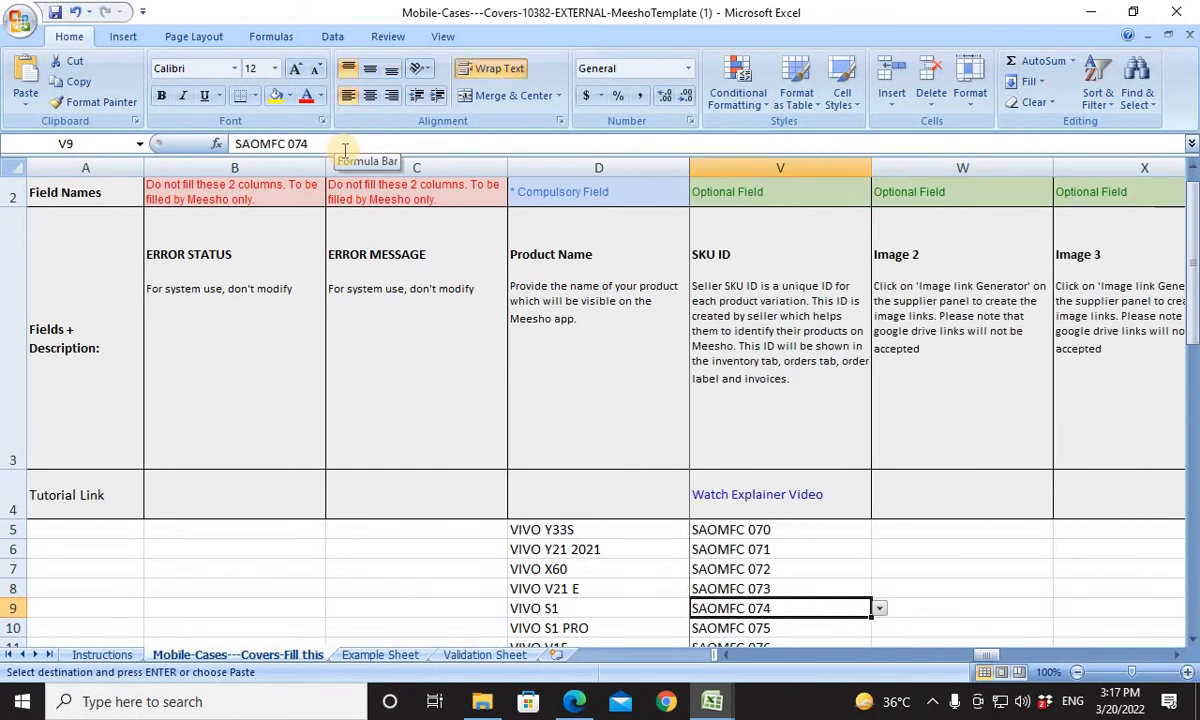
key(ctrl+Down)
key(Right)
key(Right)
key(Right)
key(Right)
key(Right)
key(Right)
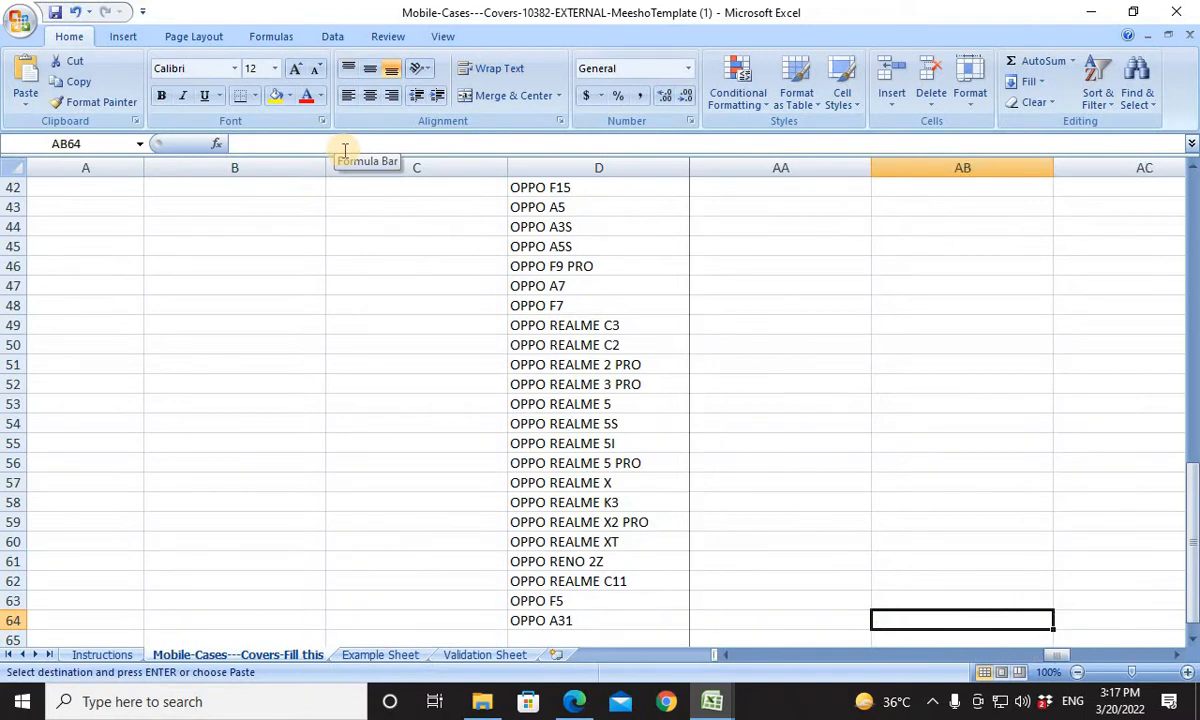
key(ctrl+v)
key(ctrl+shift+Up)
key(ctrl+v)
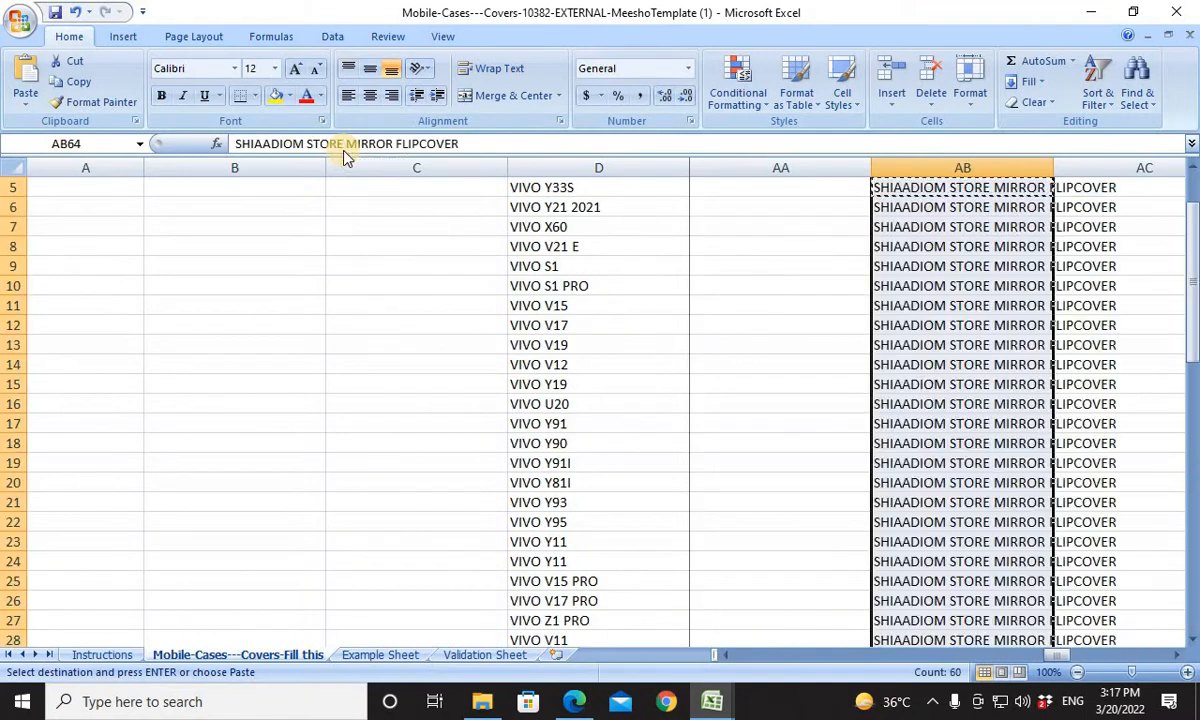
key(ctrl+Up)
key(Up)
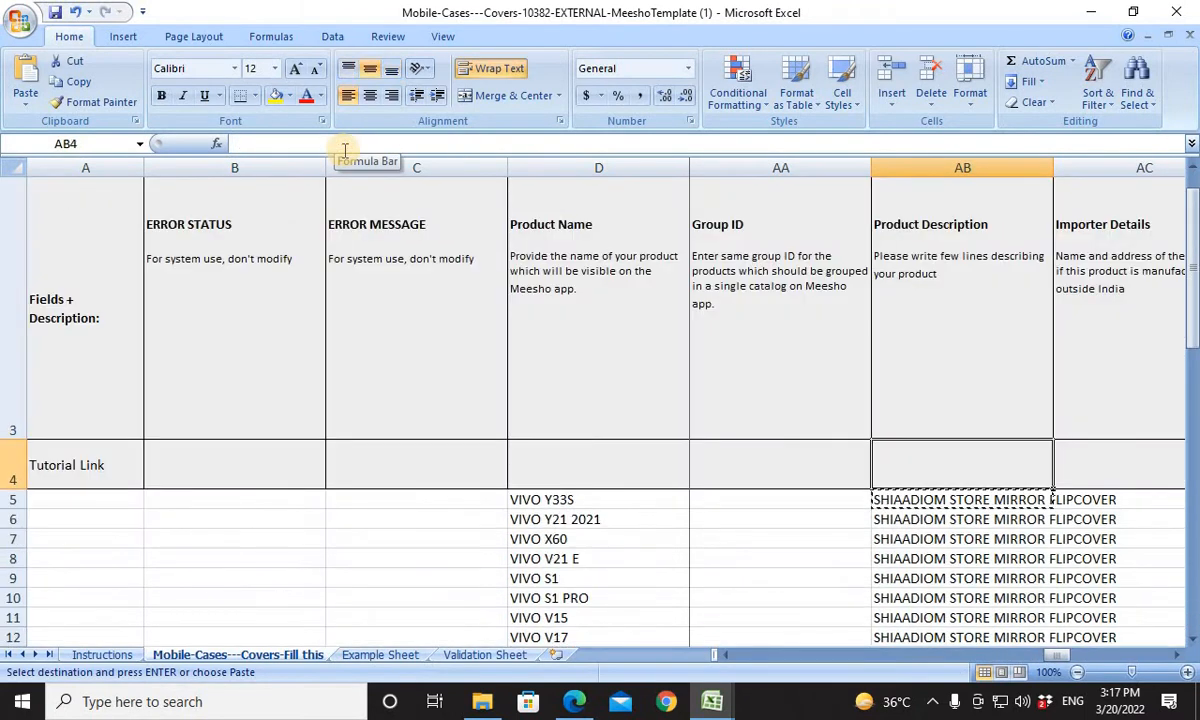
key(Down)
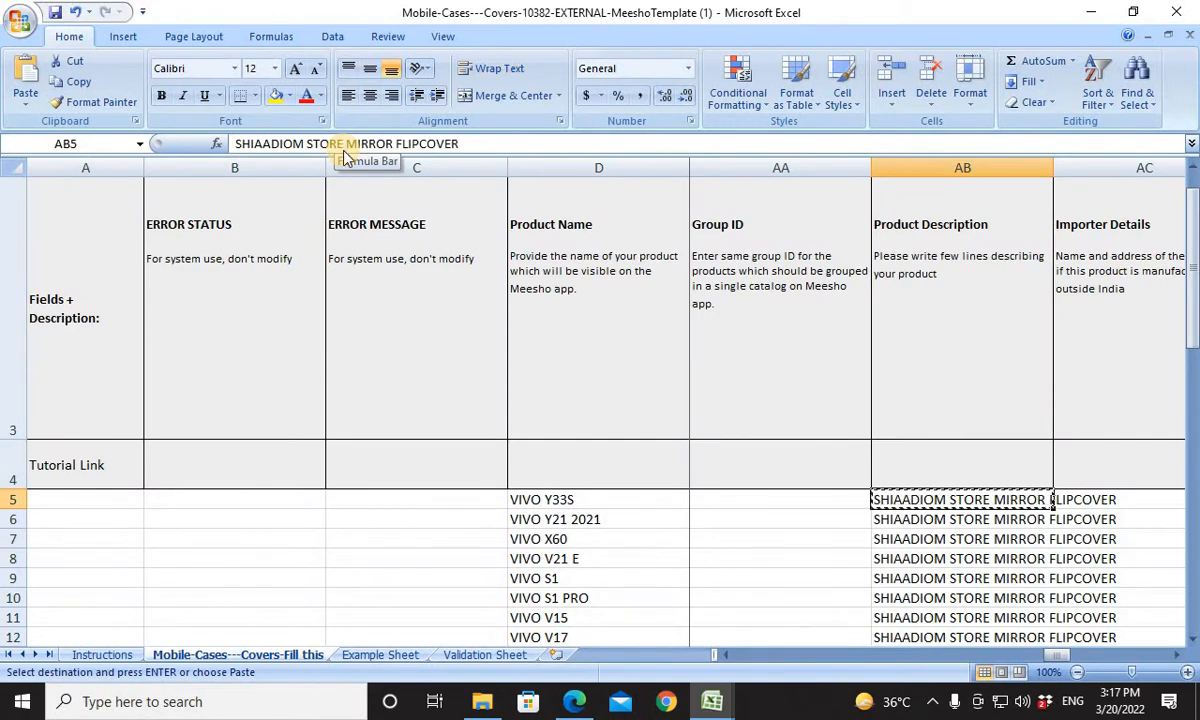
Review the optional Importer Details, Brand, Multipack and No. of Card Slots fields in the template's header rows.
key(Right)
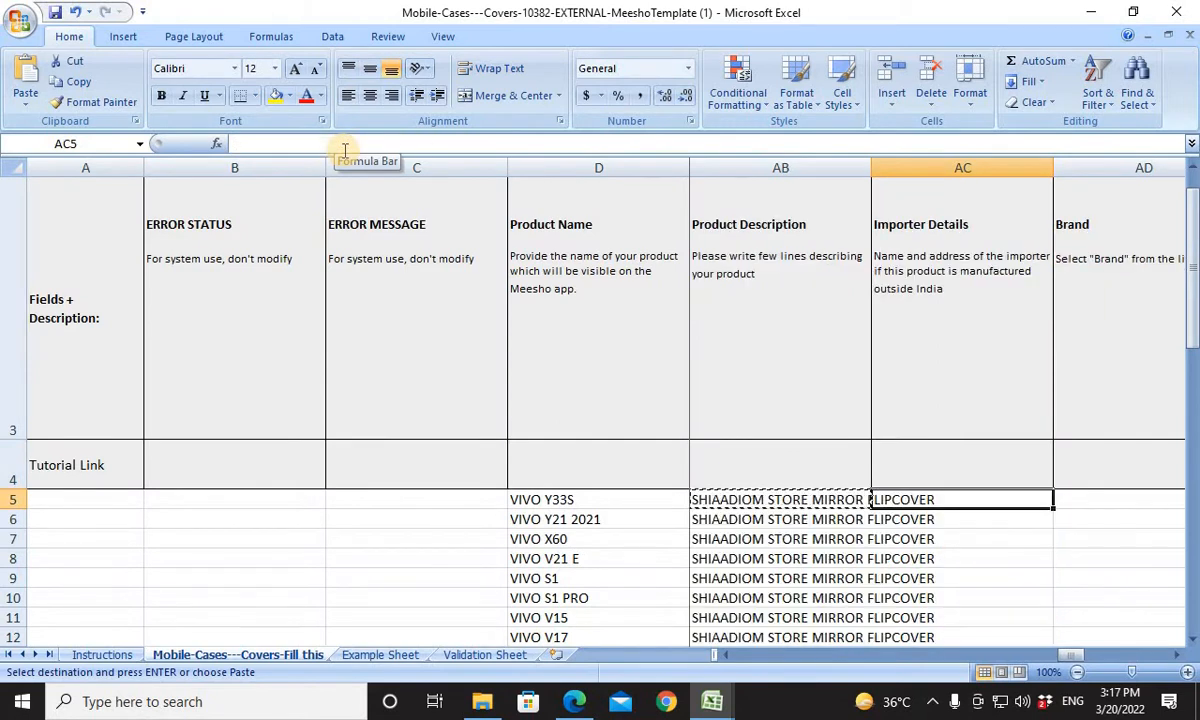
key(Up)
key(Up)
key(Up)
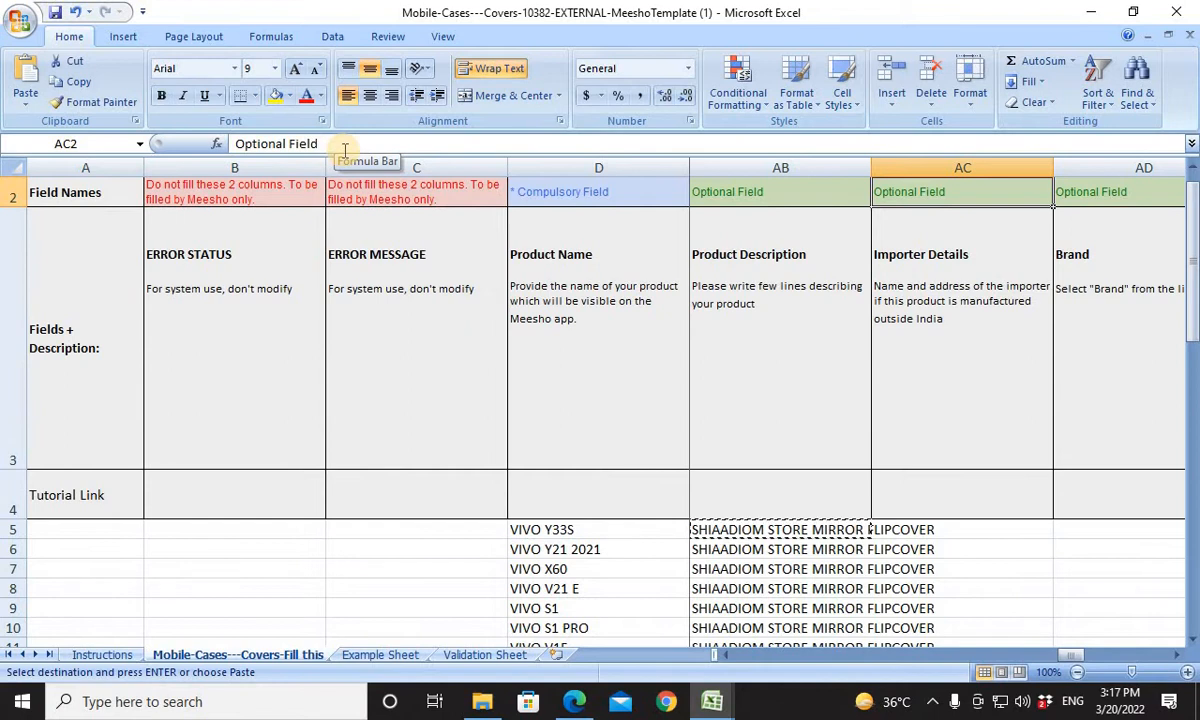
key(Right)
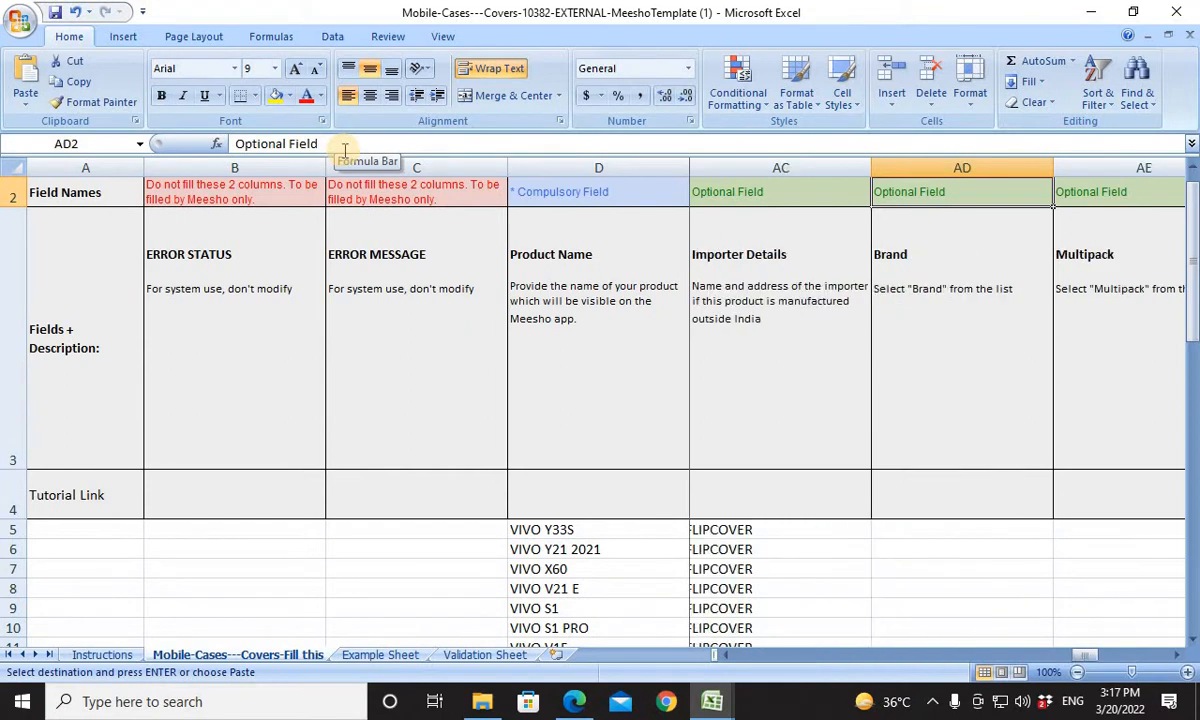
key(Right)
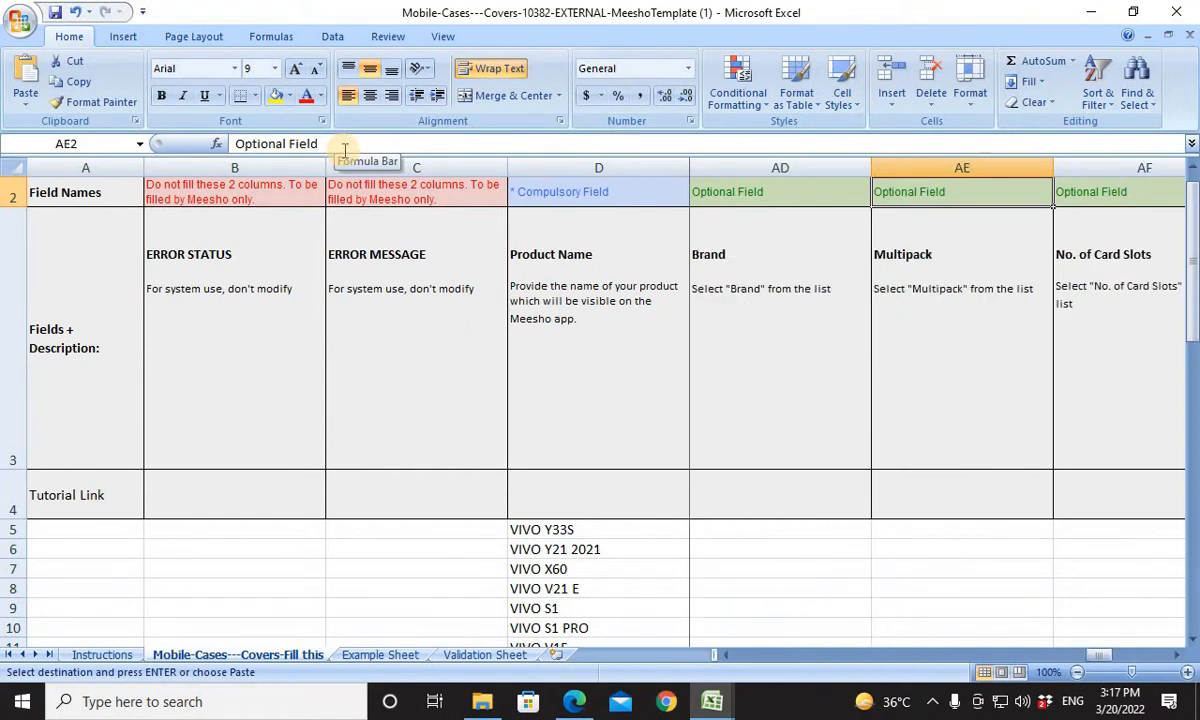
key(Right)
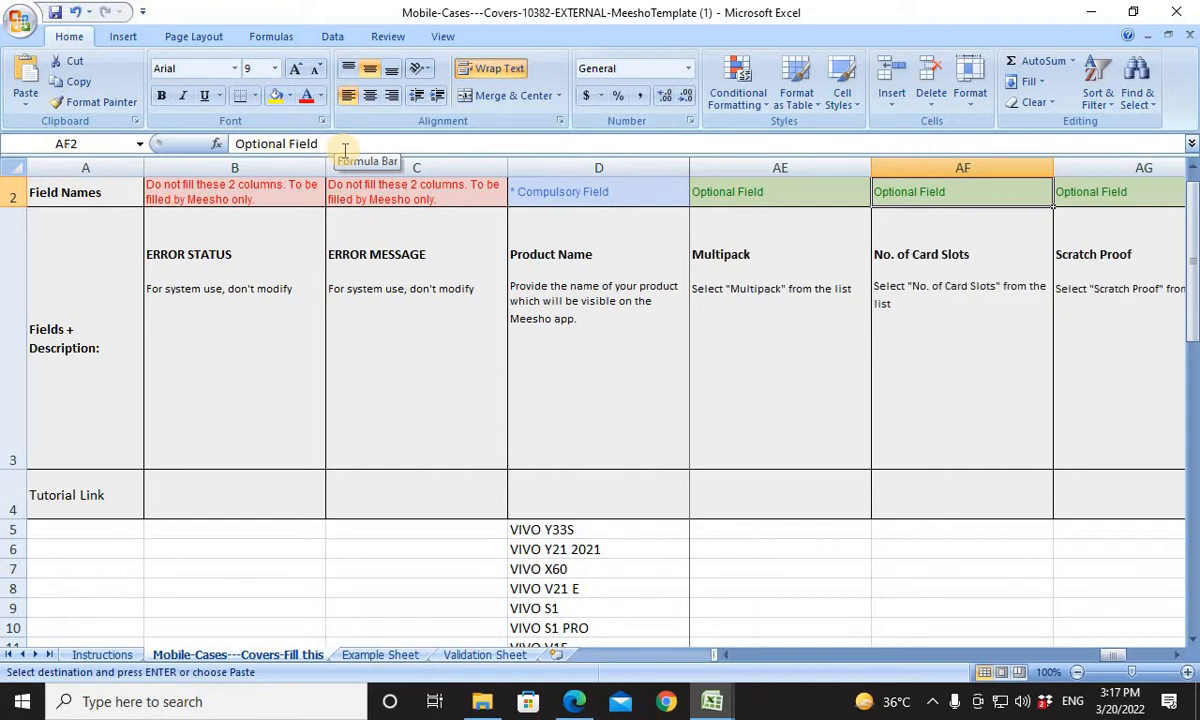
Check the allowed Multipack values in the Validation Sheet, then choose 1 for Multipack in AE5 of the fill-in sheet and copy that cell.
click(753, 511)
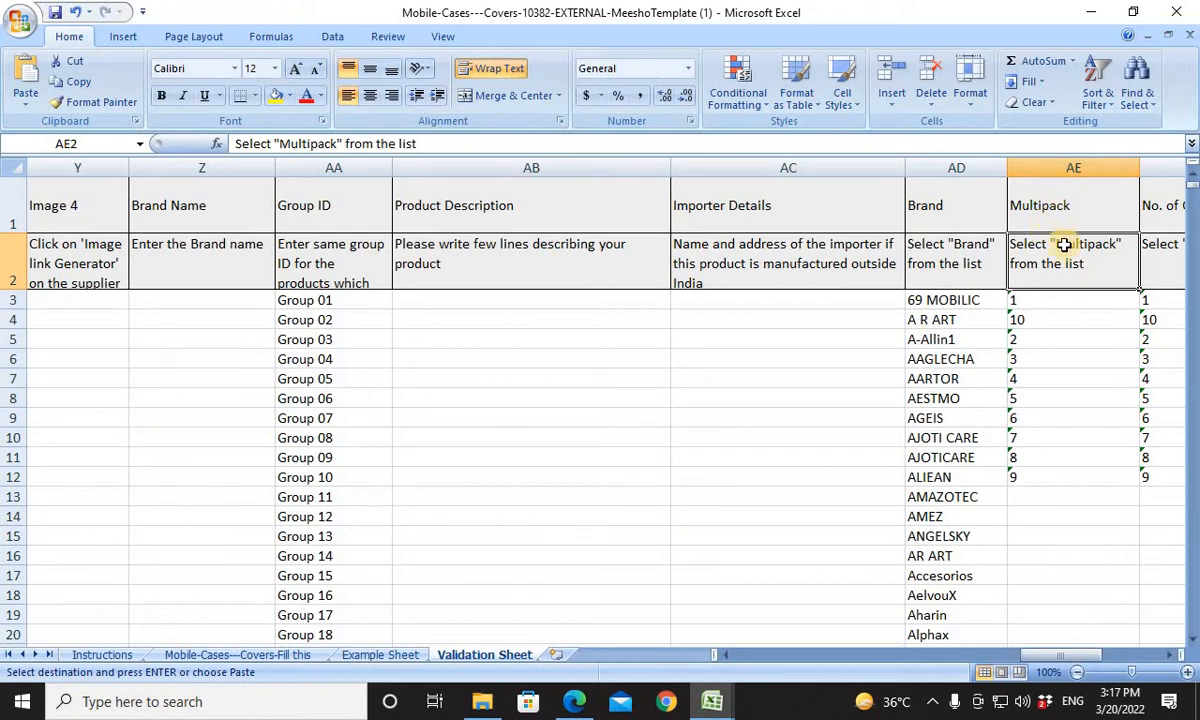
click(1053, 198)
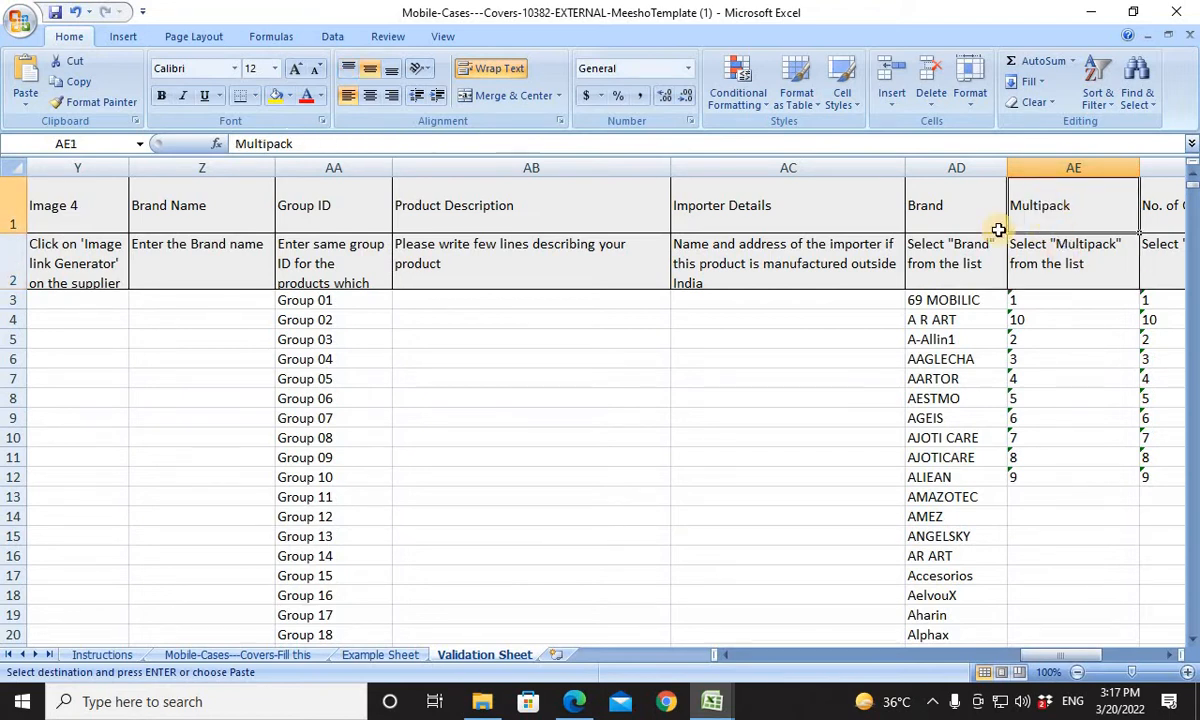
click(283, 655)
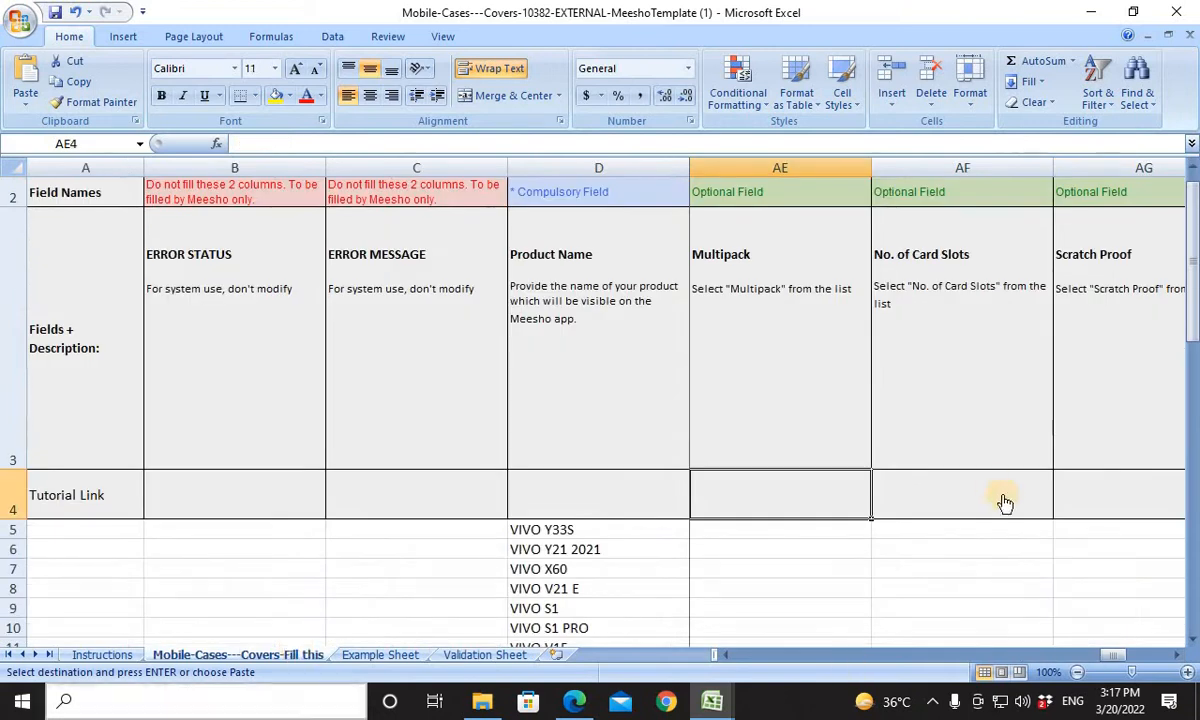
click(805, 530)
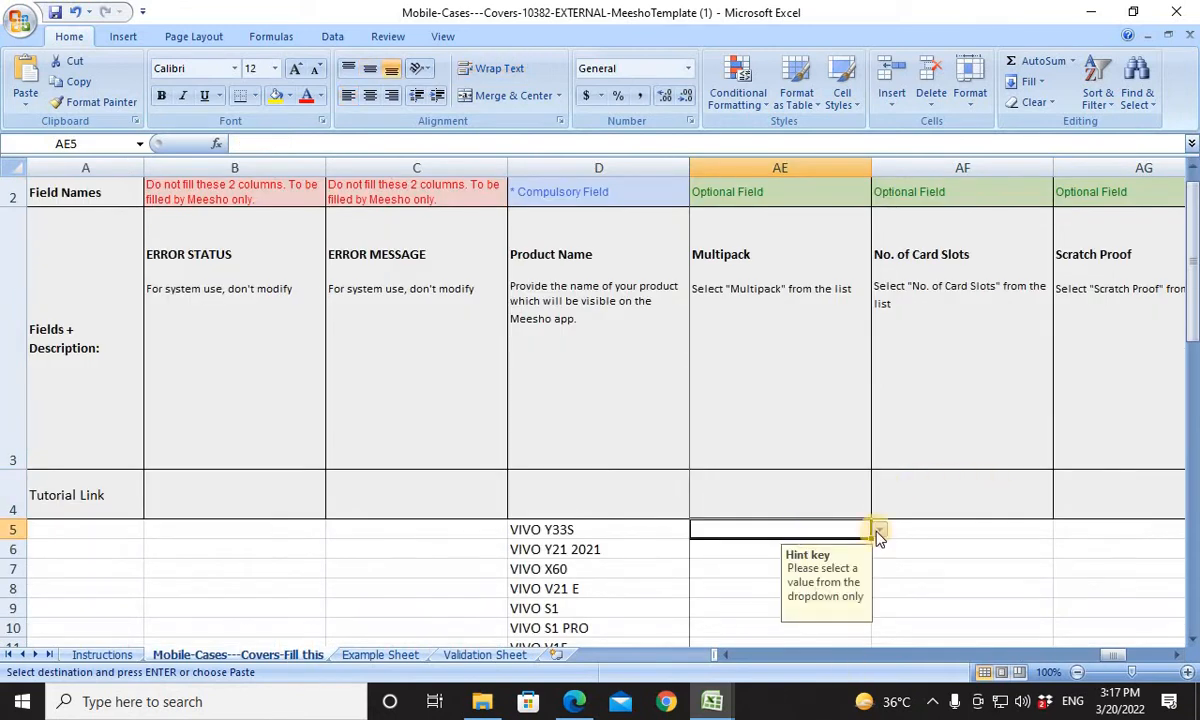
click(879, 530)
click(758, 546)
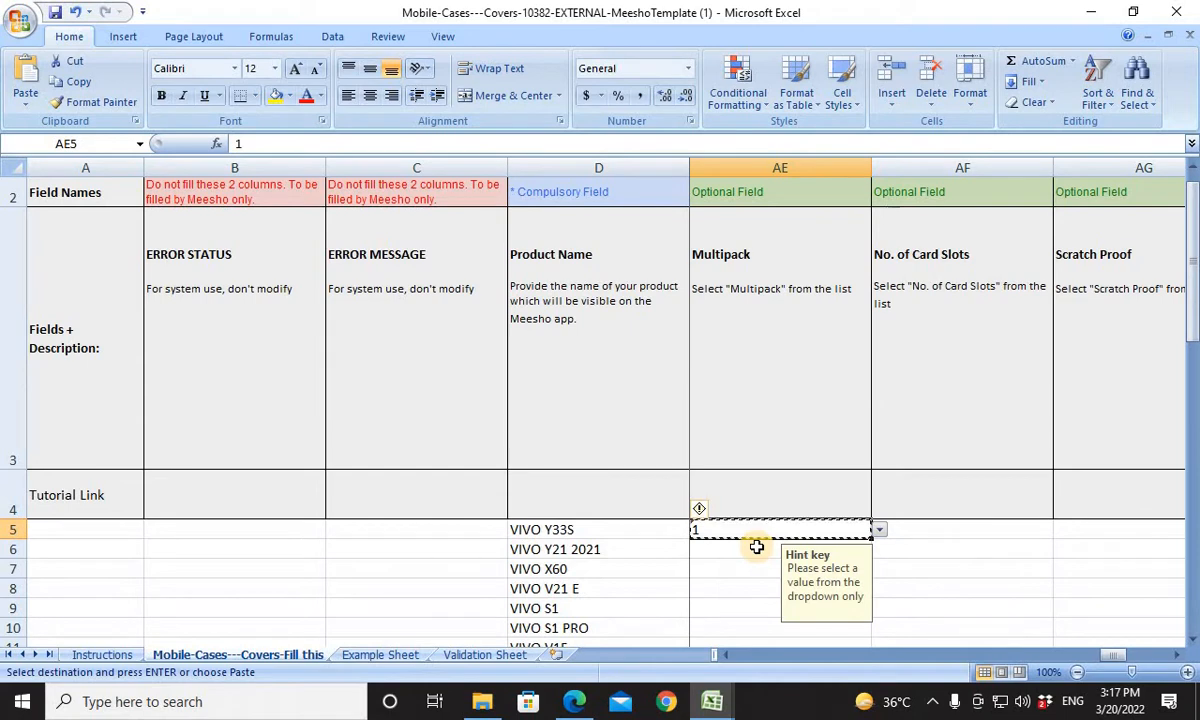
key(Left)
key(Left)
key(Left)
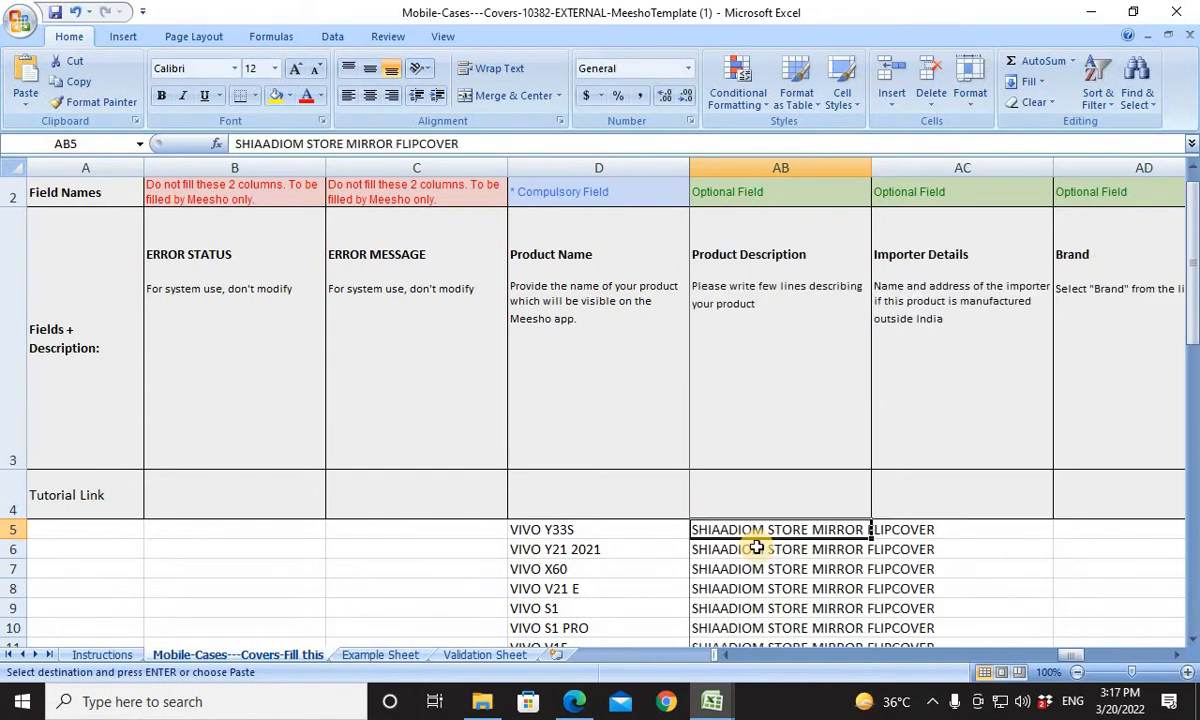
key(ctrl+Down)
key(Right)
key(Right)
key(Right)
key(Left)
key(Left)
key(Left)
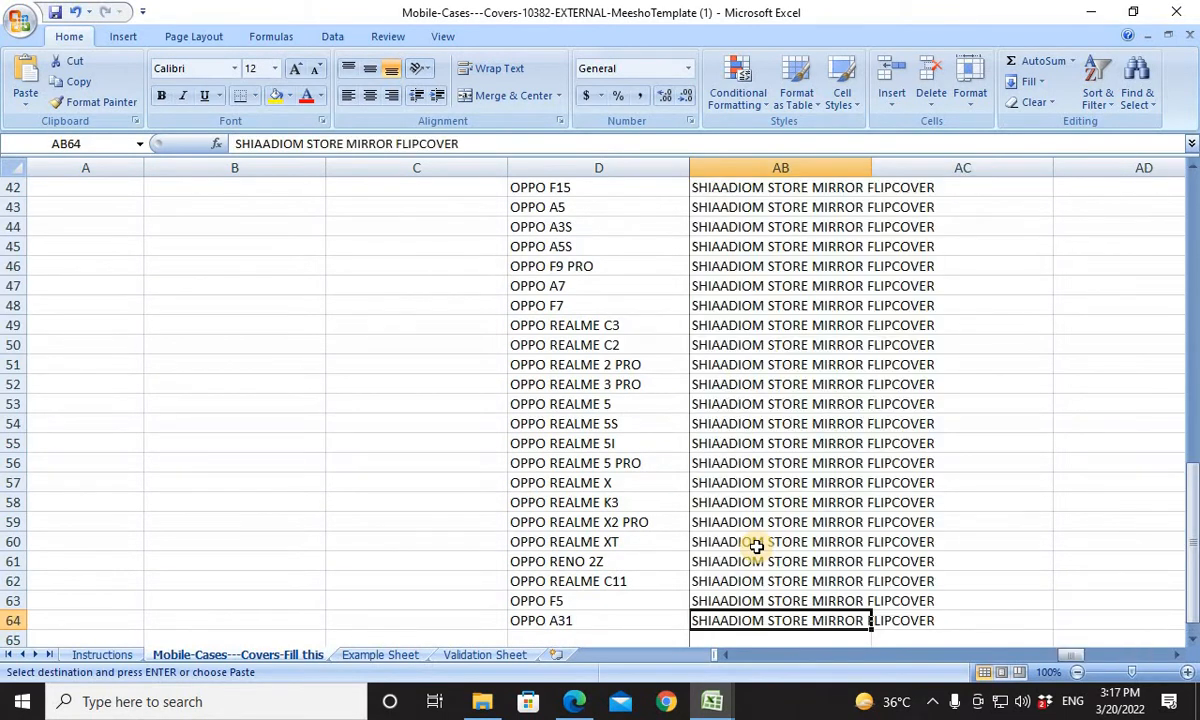
key(ctrl+Up)
key(Up)
key(Up)
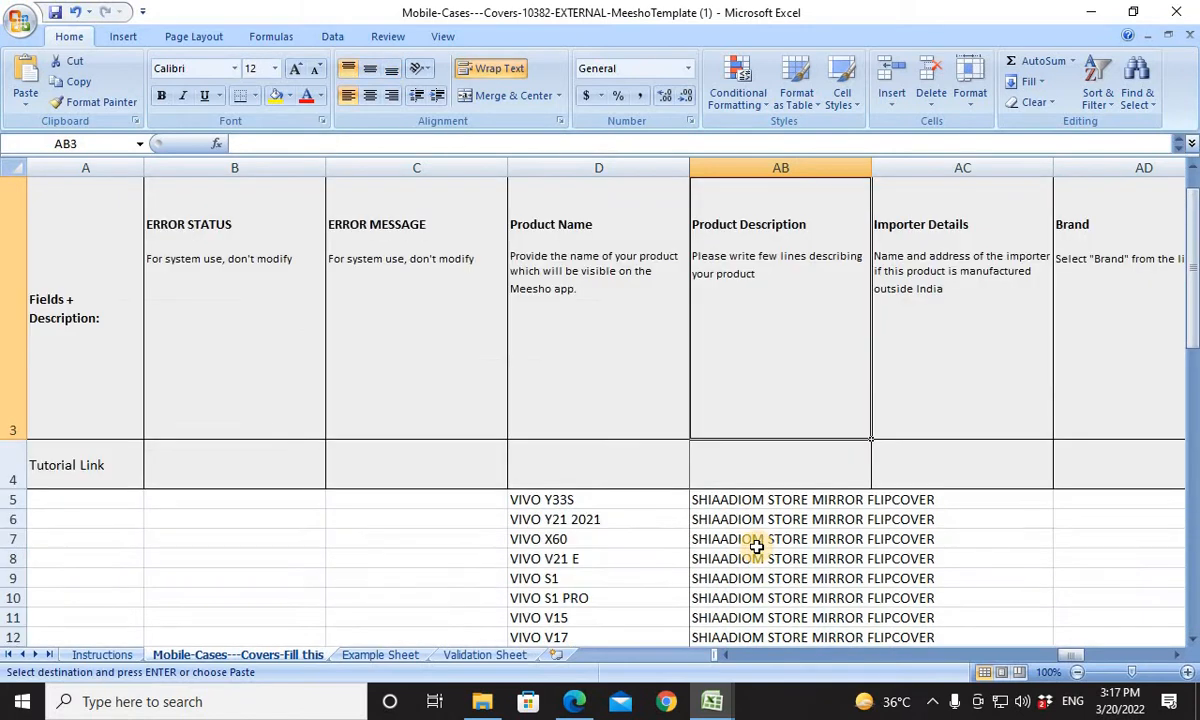
key(Down)
key(Right)
key(Right)
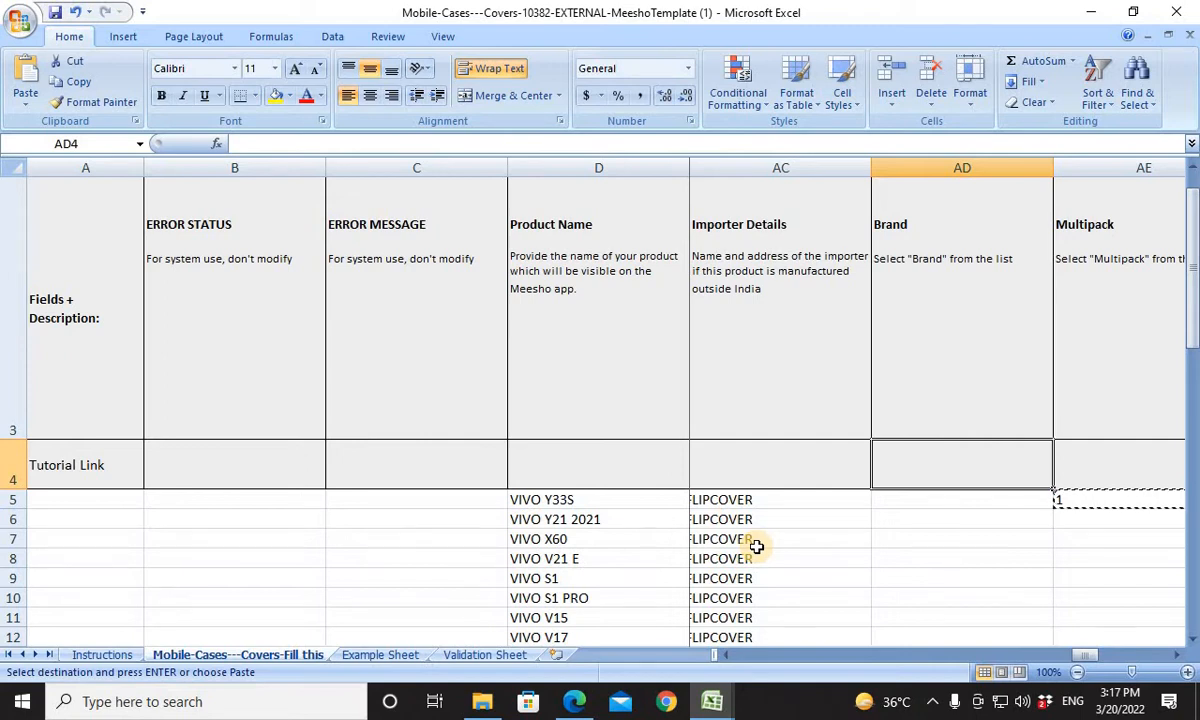
Paste the copied Multipack value 1 into AE64 and all cells up to AE5, filling AE5:AE64 for every listed phone model.
key(ctrl+Left)
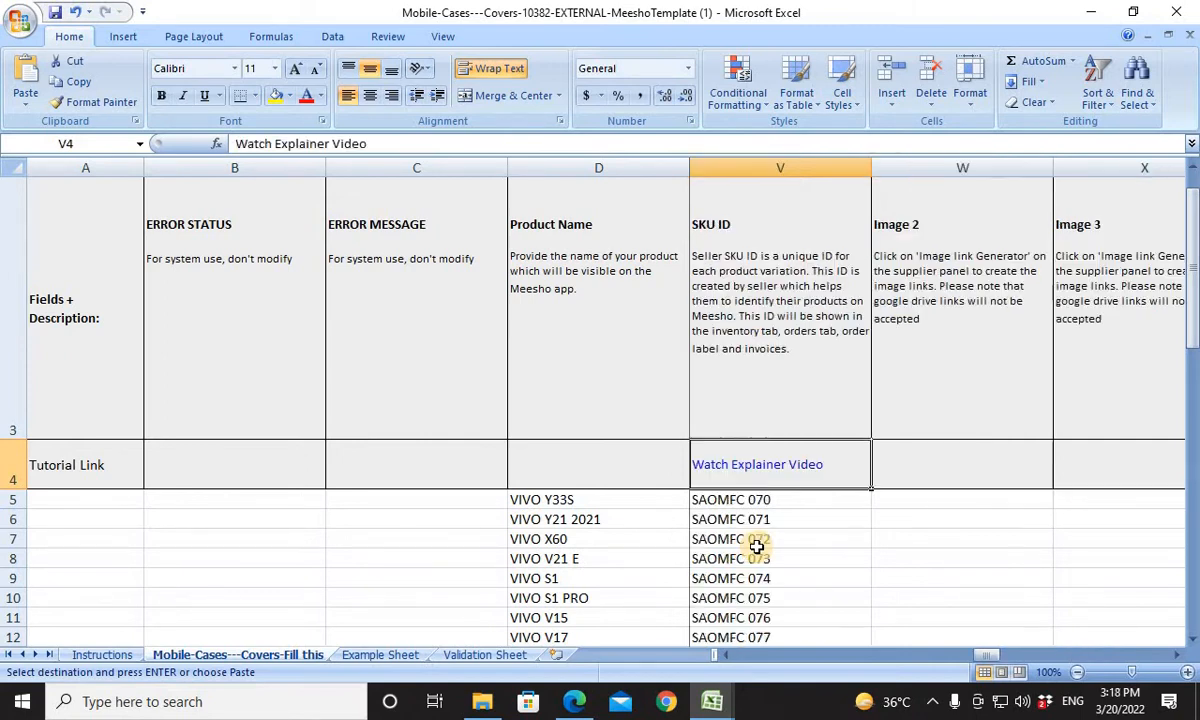
key(ctrl+Down)
key(Right)
key(Right)
key(Right)
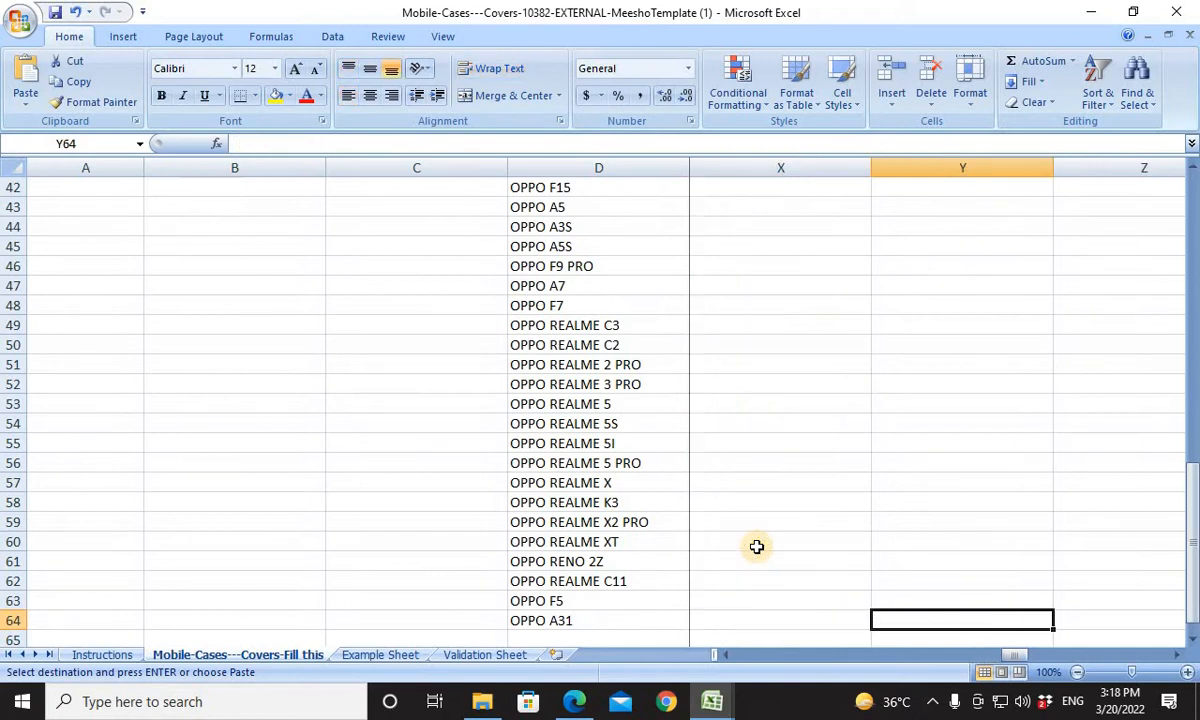
key(Right)
key(Right)
key(Right)
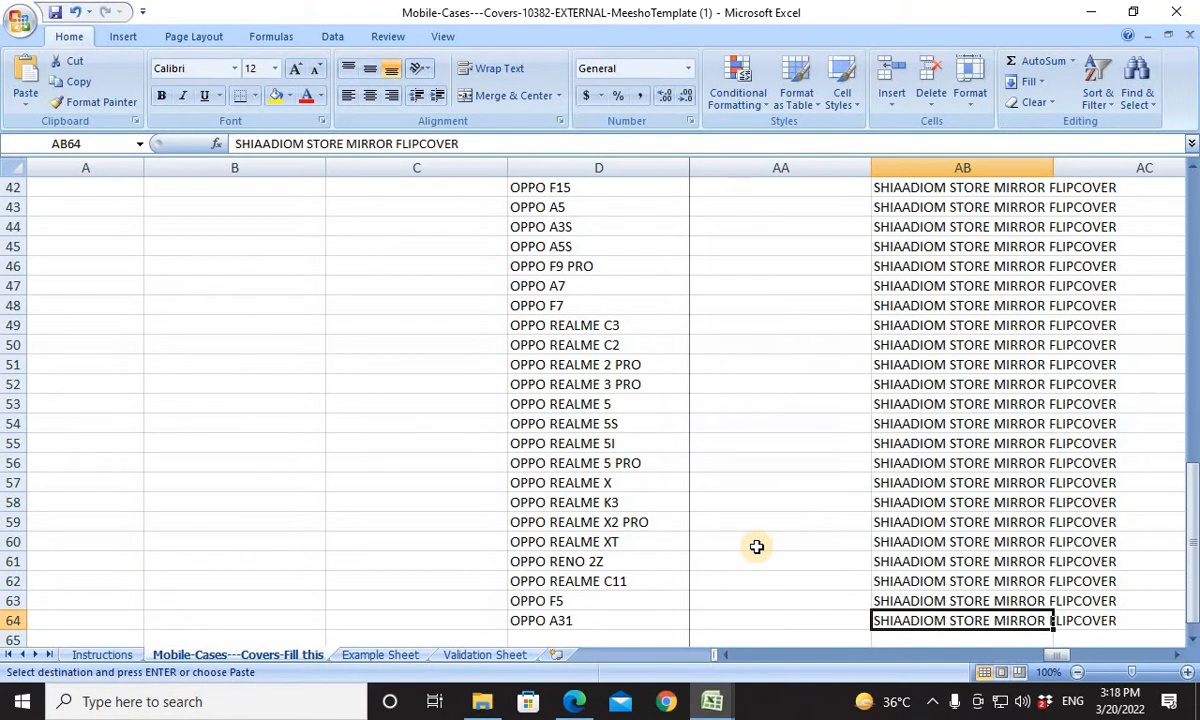
key(Right)
key(Right)
key(Right)
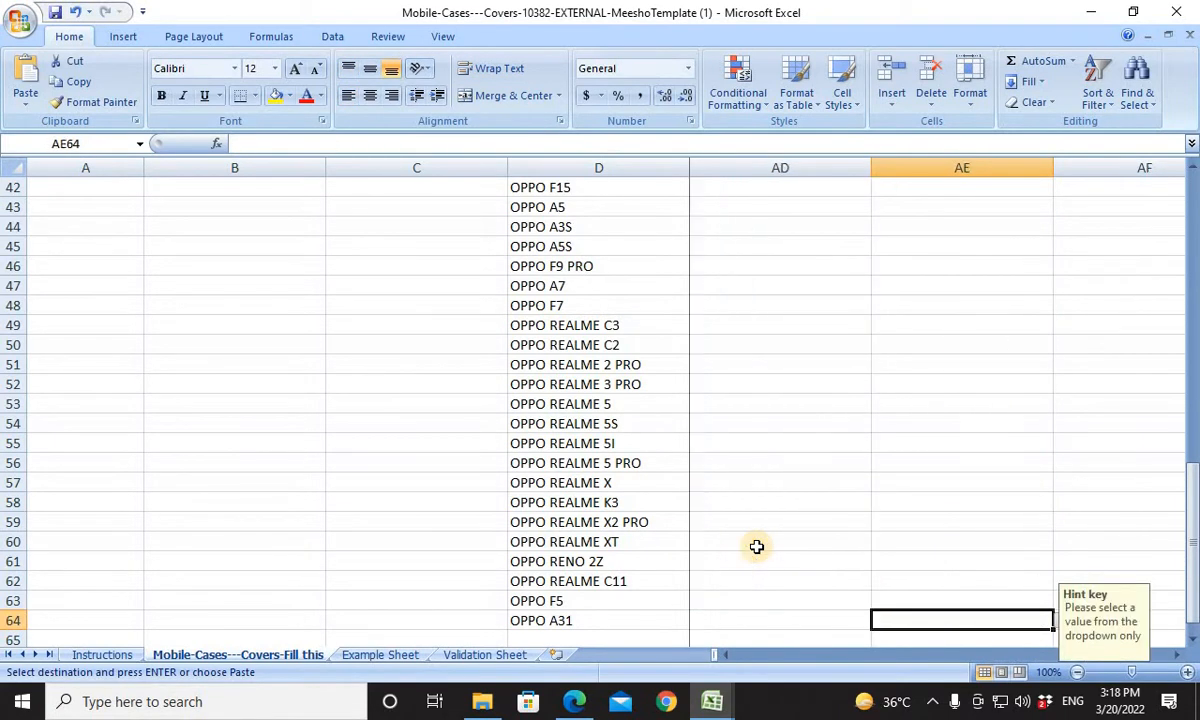
text(1)
key(ctrl+shift+Up)
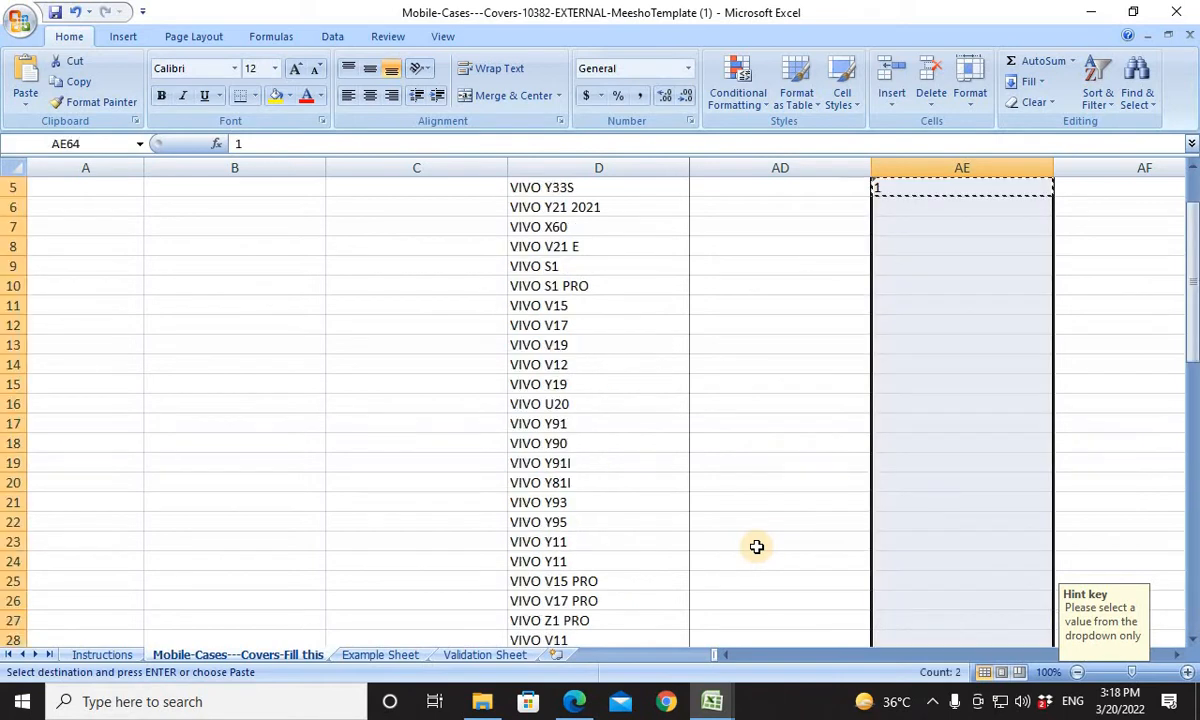
key(ctrl+v)
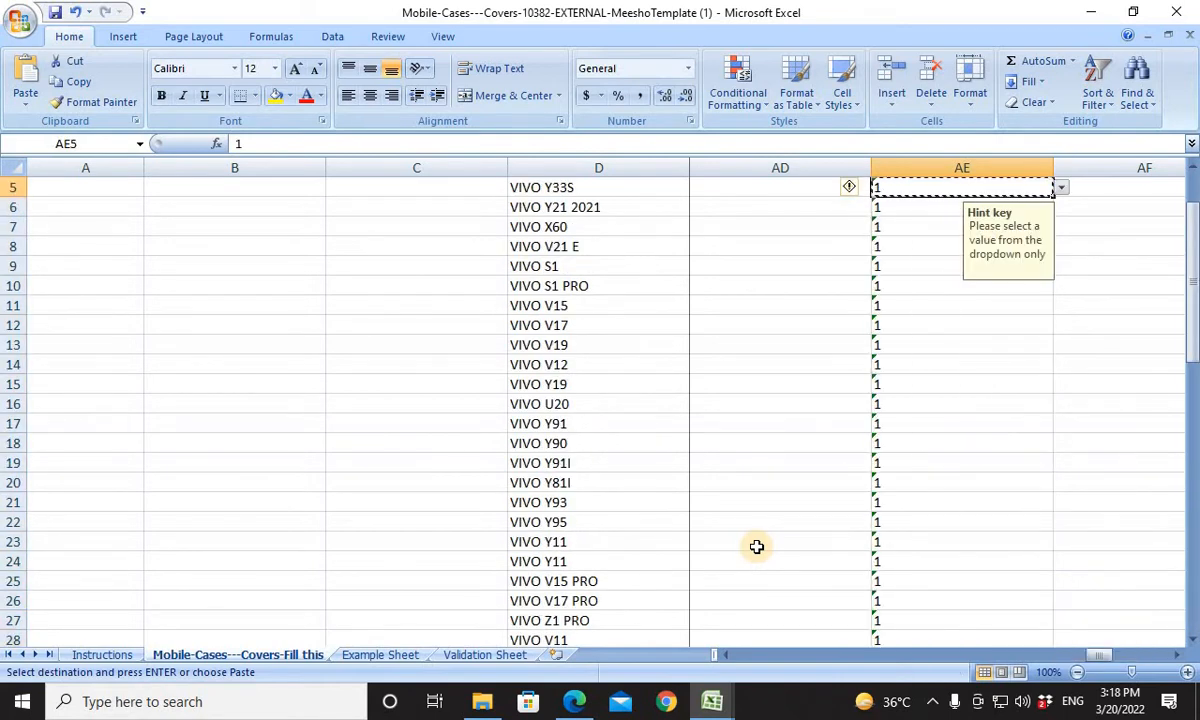
key(ctrl+Up)
key(Down)
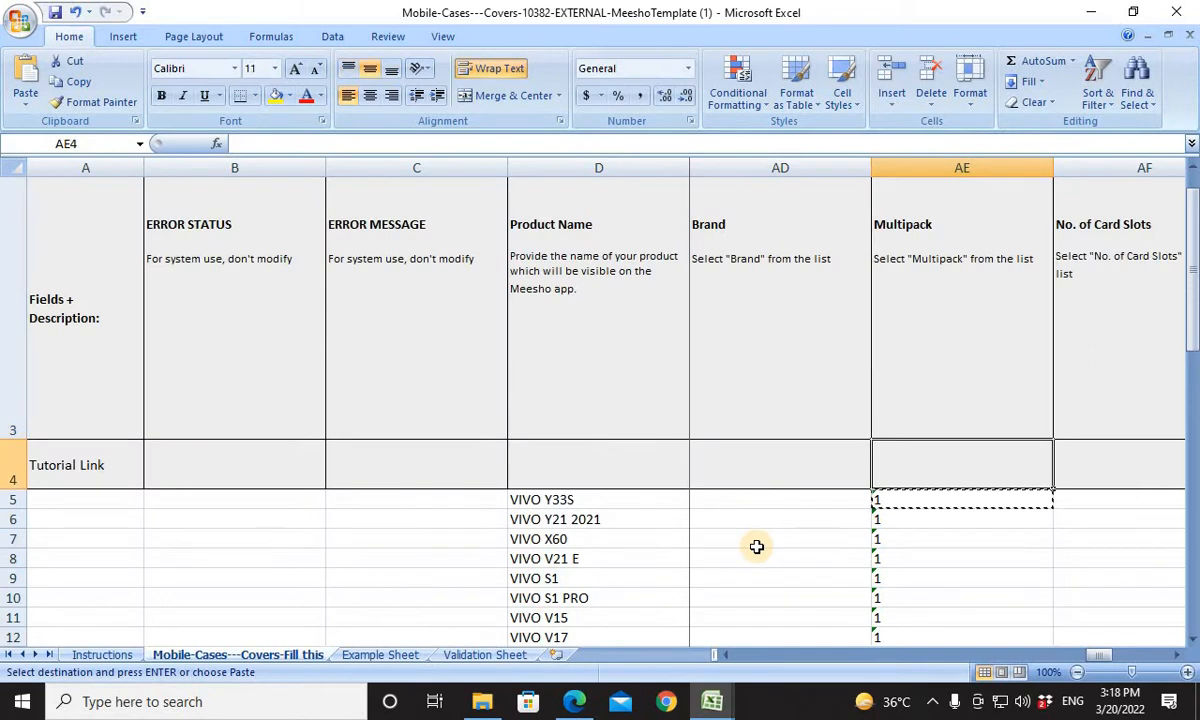
Review the remaining optional fields of the fill-in sheet up to Warranty Period and Warranty Type.
key(Down)
key(Right)
key(Right)
key(Right)
key(Right)
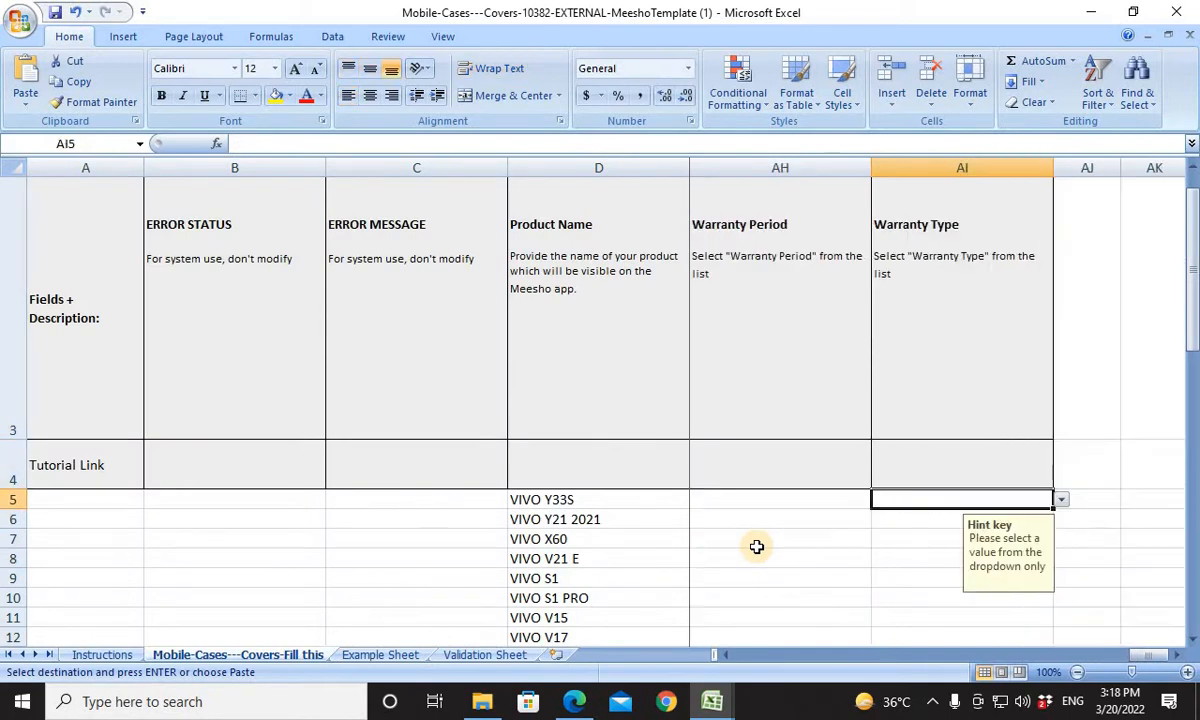
Check the fill-in sheet's columns backwards from Warranty Type to Compatible Models, and look at the allowed values offered for P5.
key(Left)
key(Left)
key(Left)
key(Left)
key(Left)
key(Left)
key(Left)
key(Left)
key(Left)
key(Left)
key(Left)
key(Left)
key(Left)
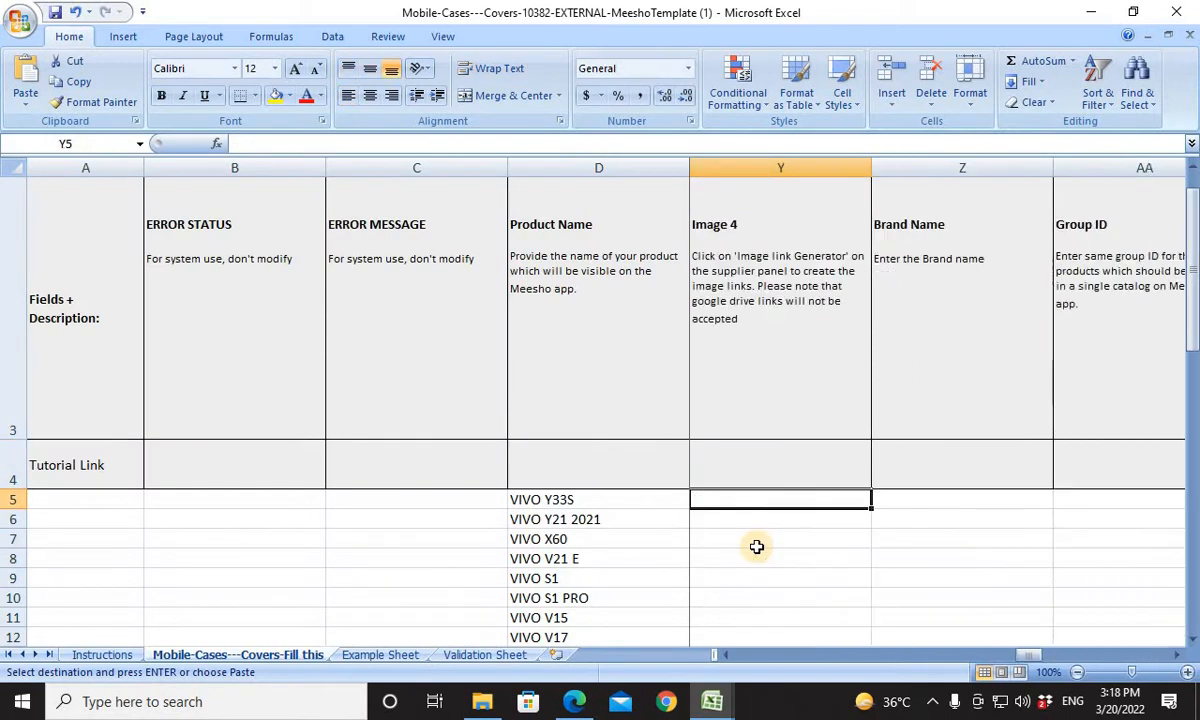
key(Escape)
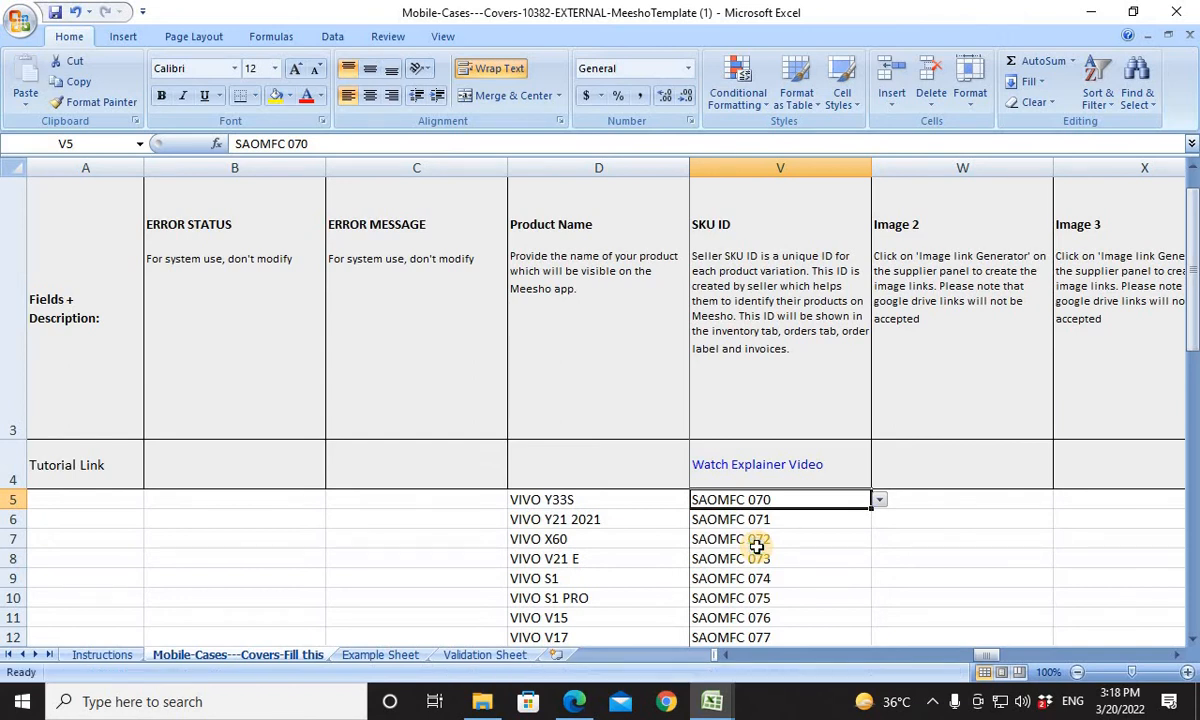
key(Left)
key(Left)
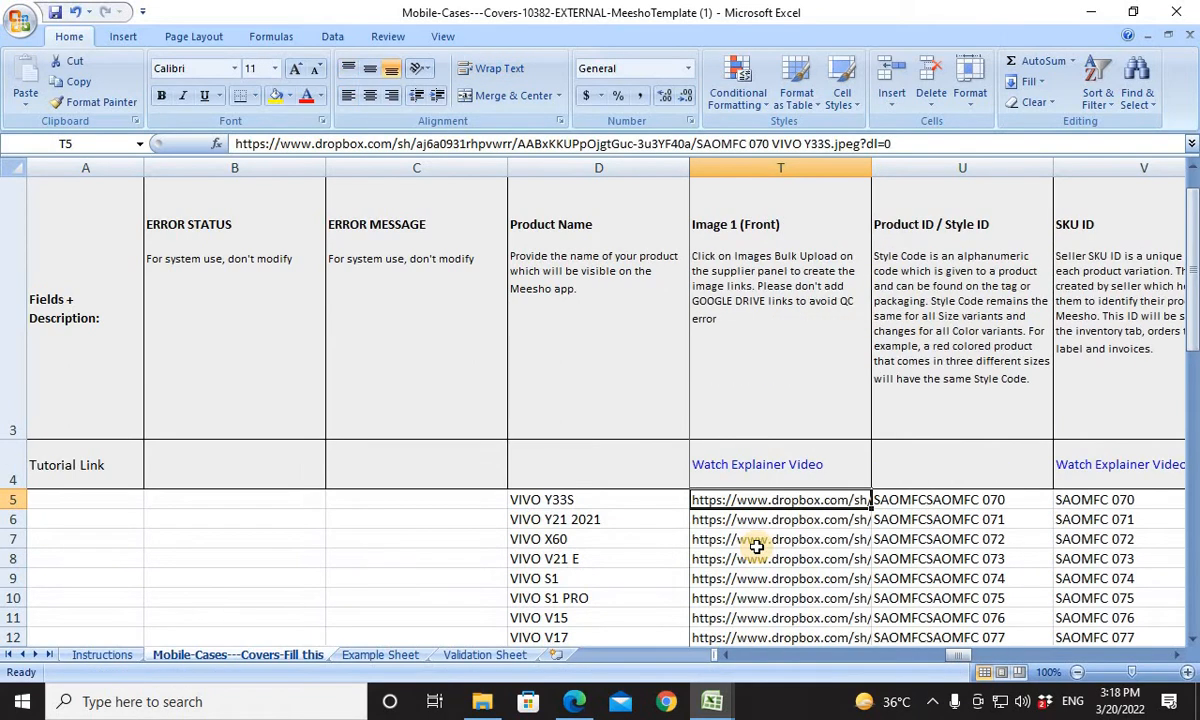
key(Left)
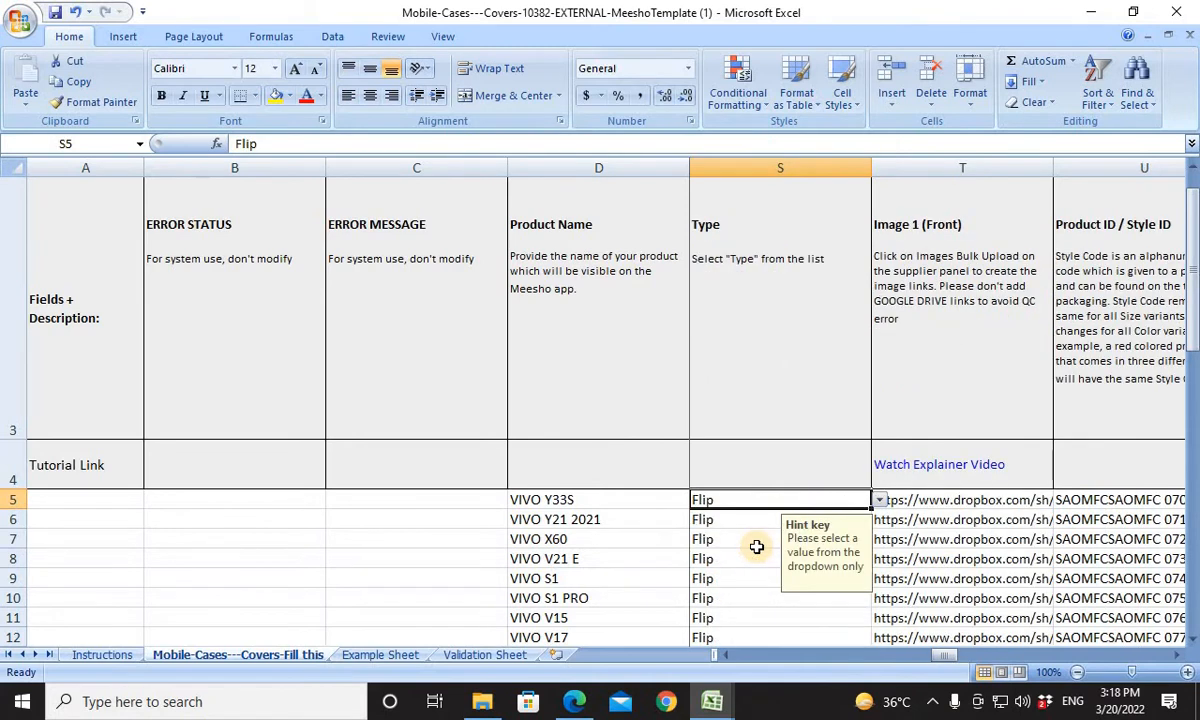
key(Left)
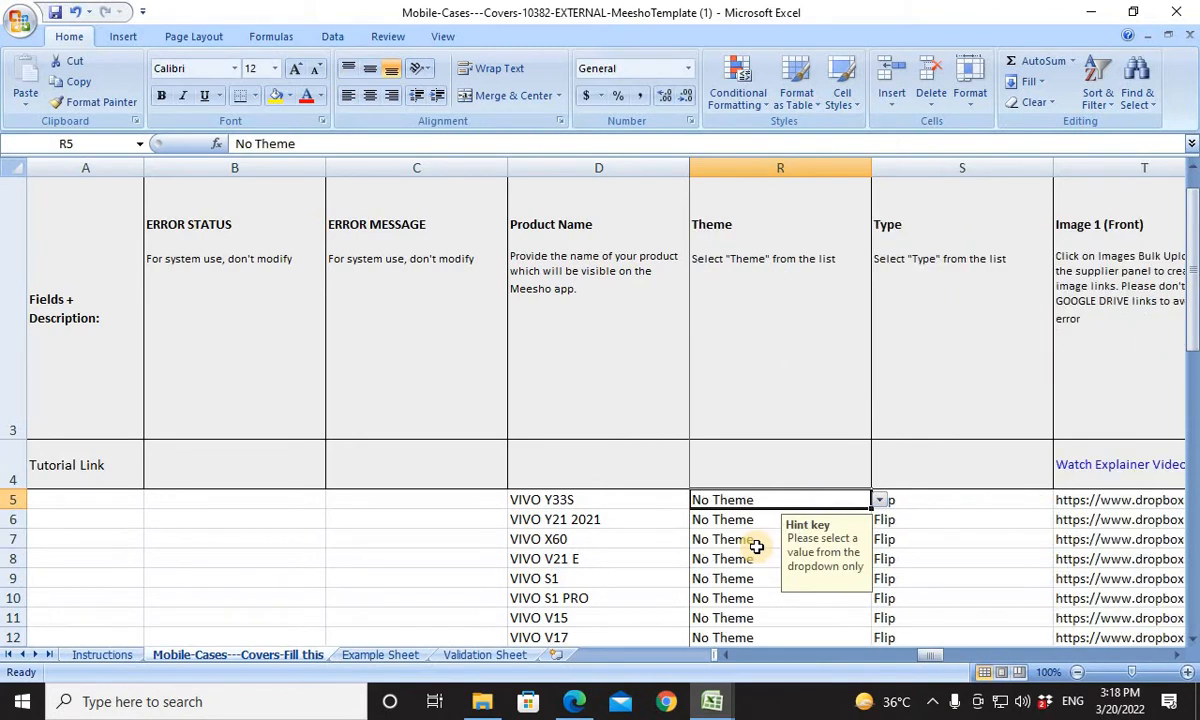
key(Left)
key(Left)
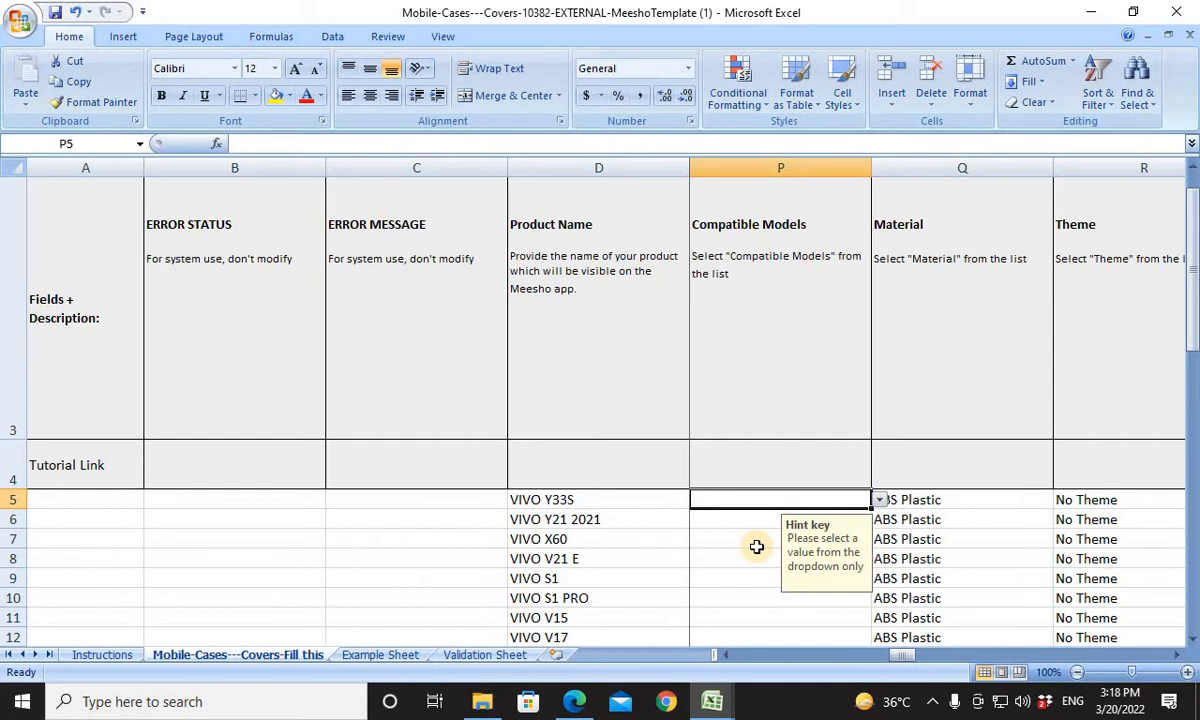
key(Left)
key(Right)
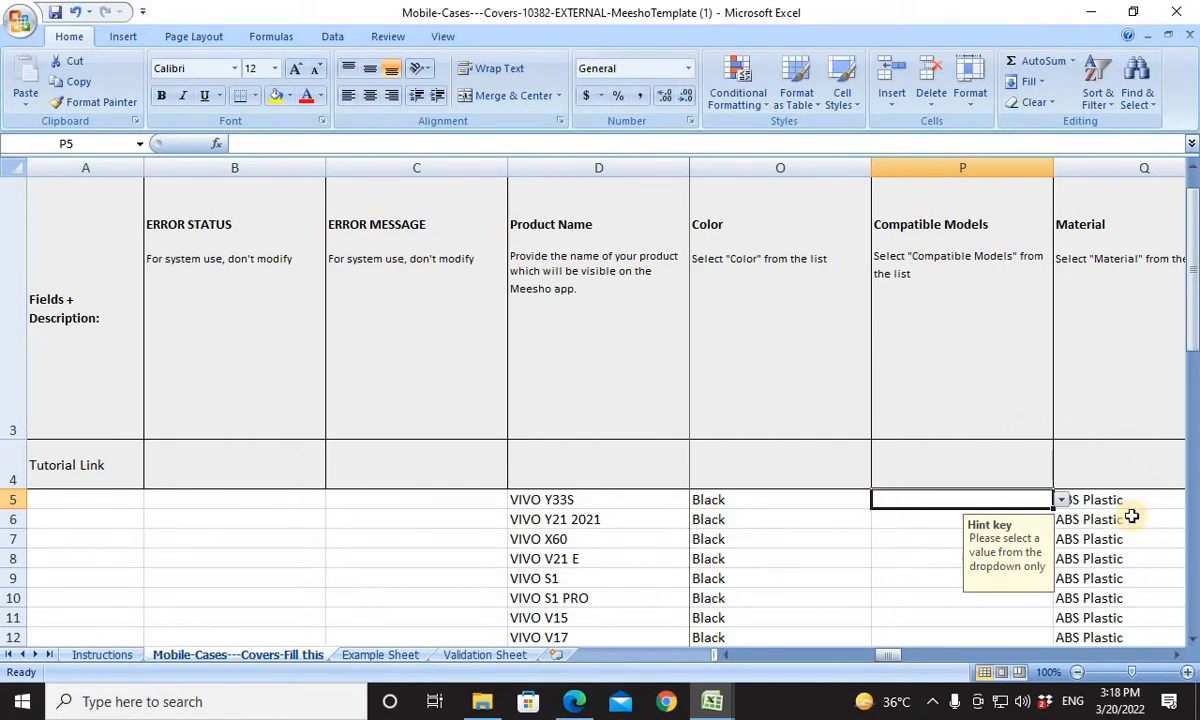
click(1061, 499)
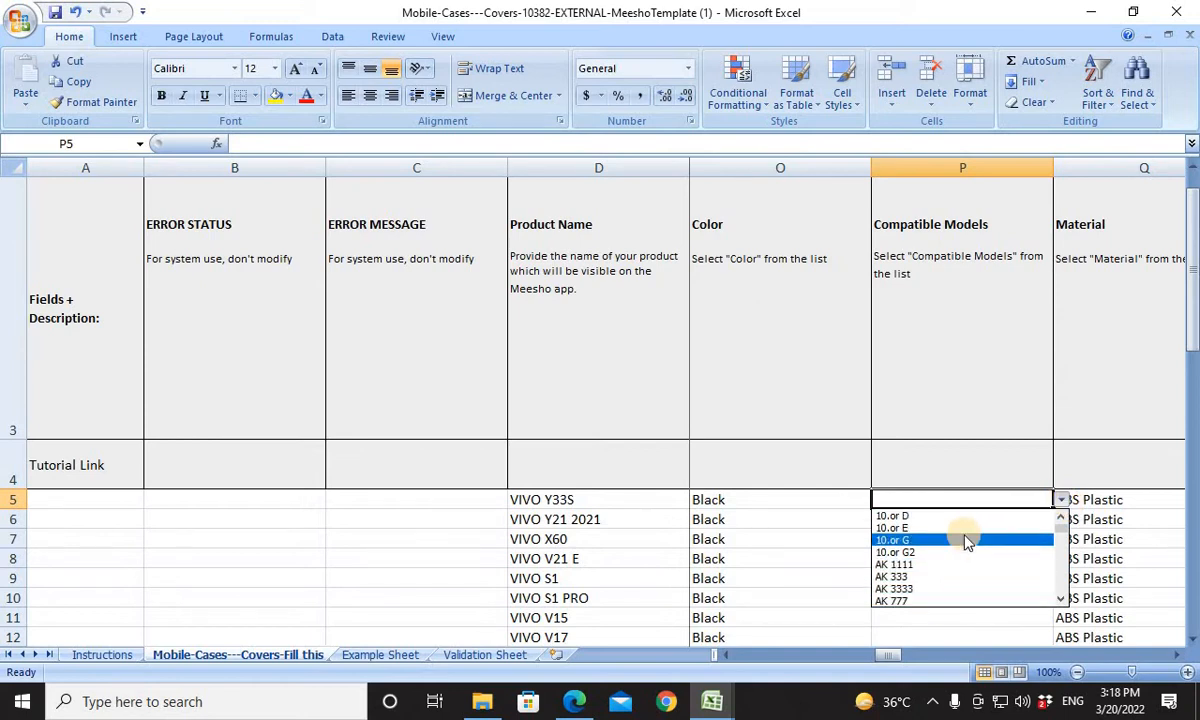
click(922, 493)
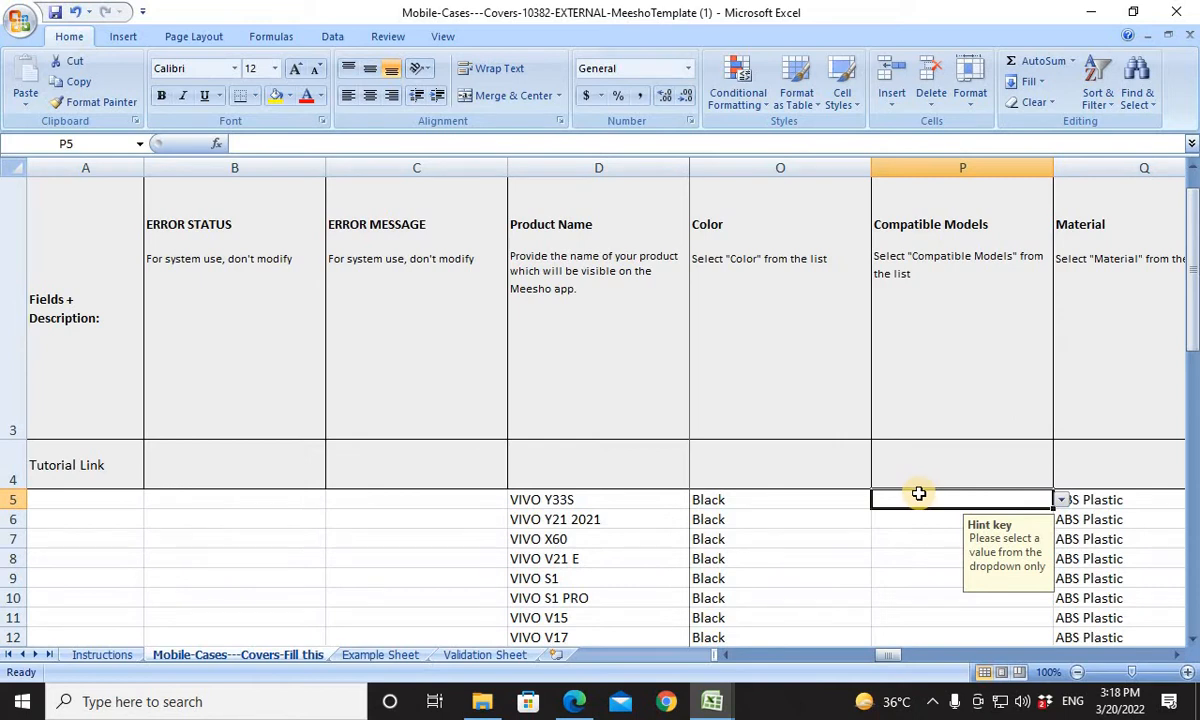
Switch to Edge to look at the Meesho Bulk Catalog Upload page and the online template's Example Sheet, then return to the template in Excel.
click(574, 704)
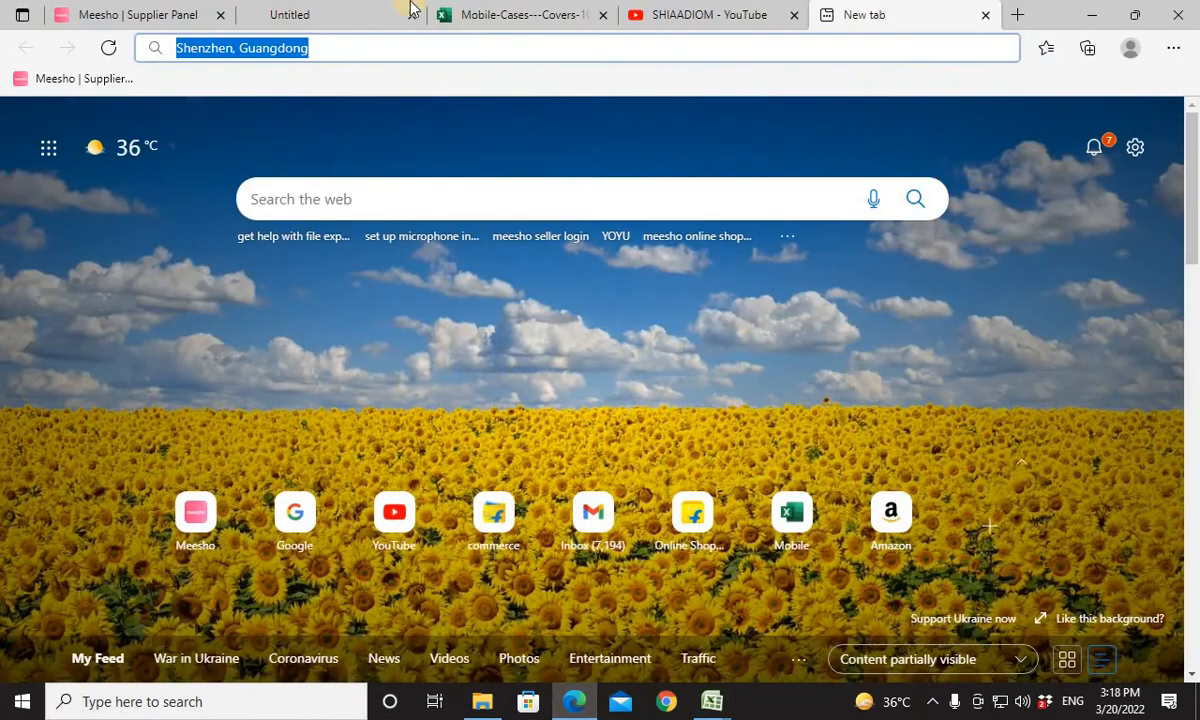
click(130, 12)
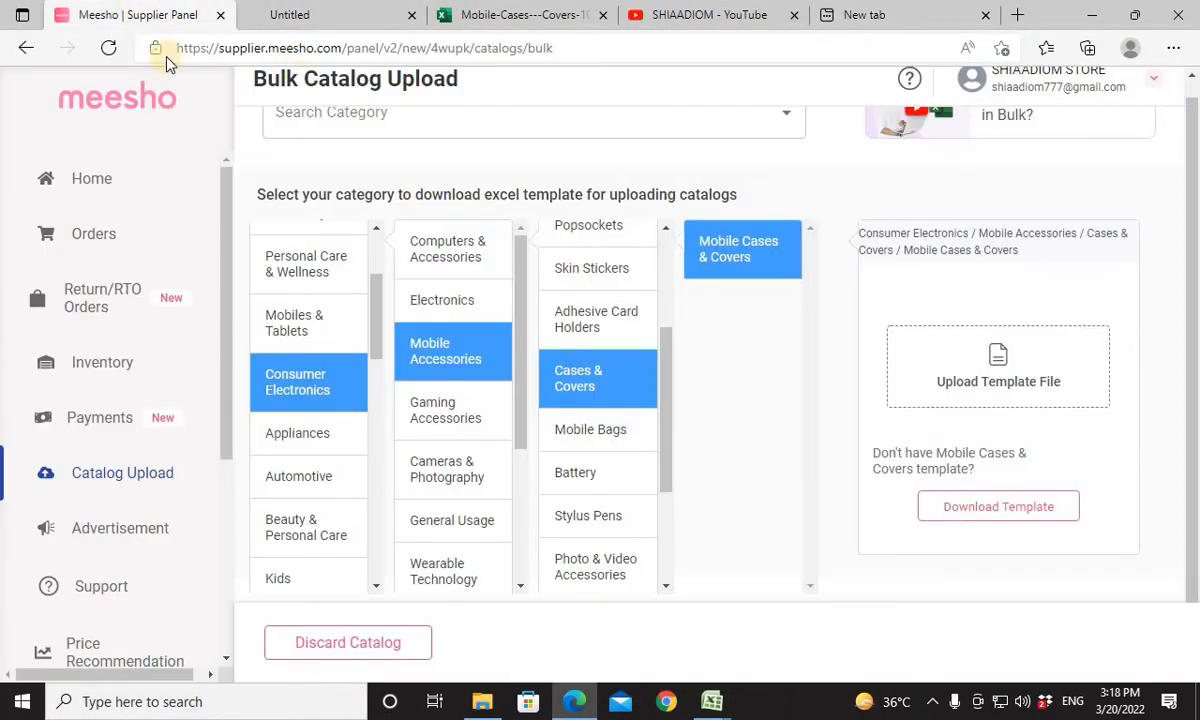
click(471, 10)
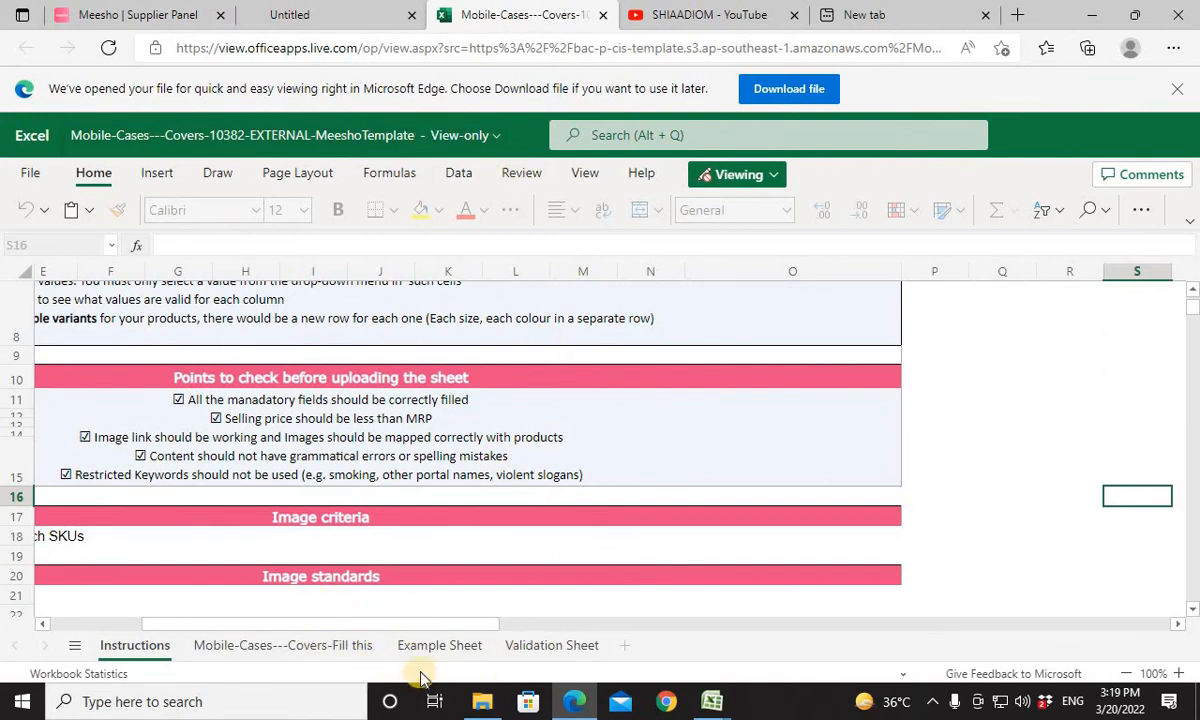
click(471, 645)
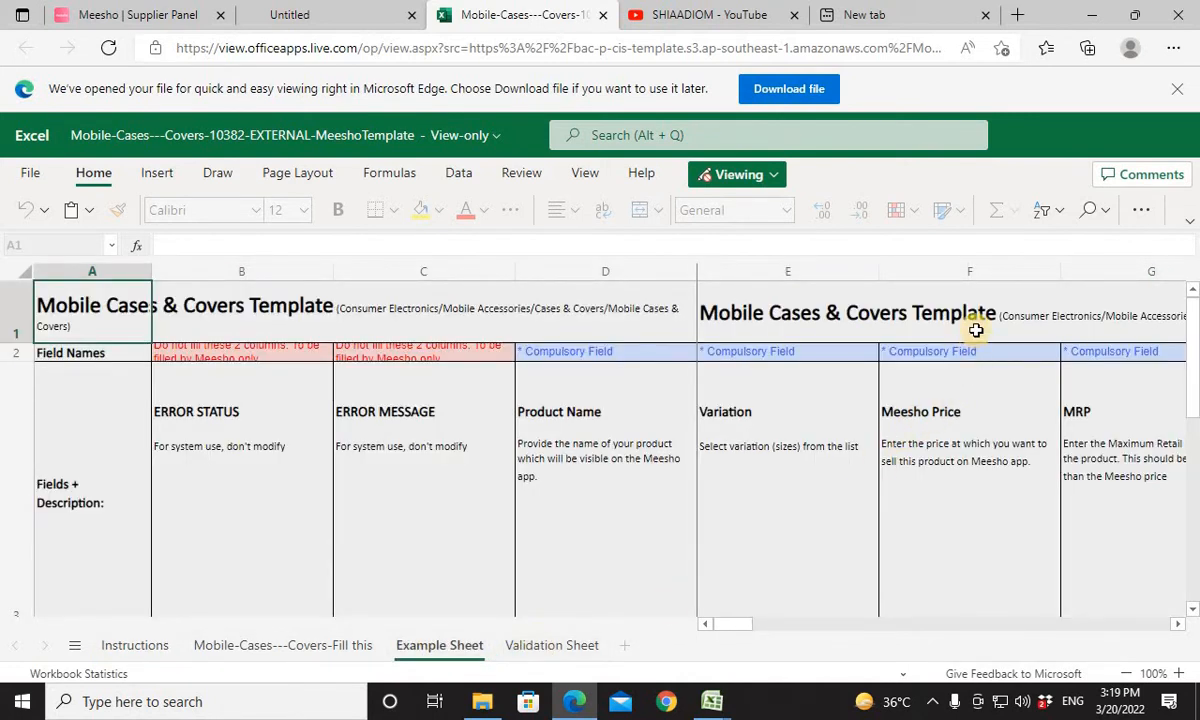
click(713, 701)
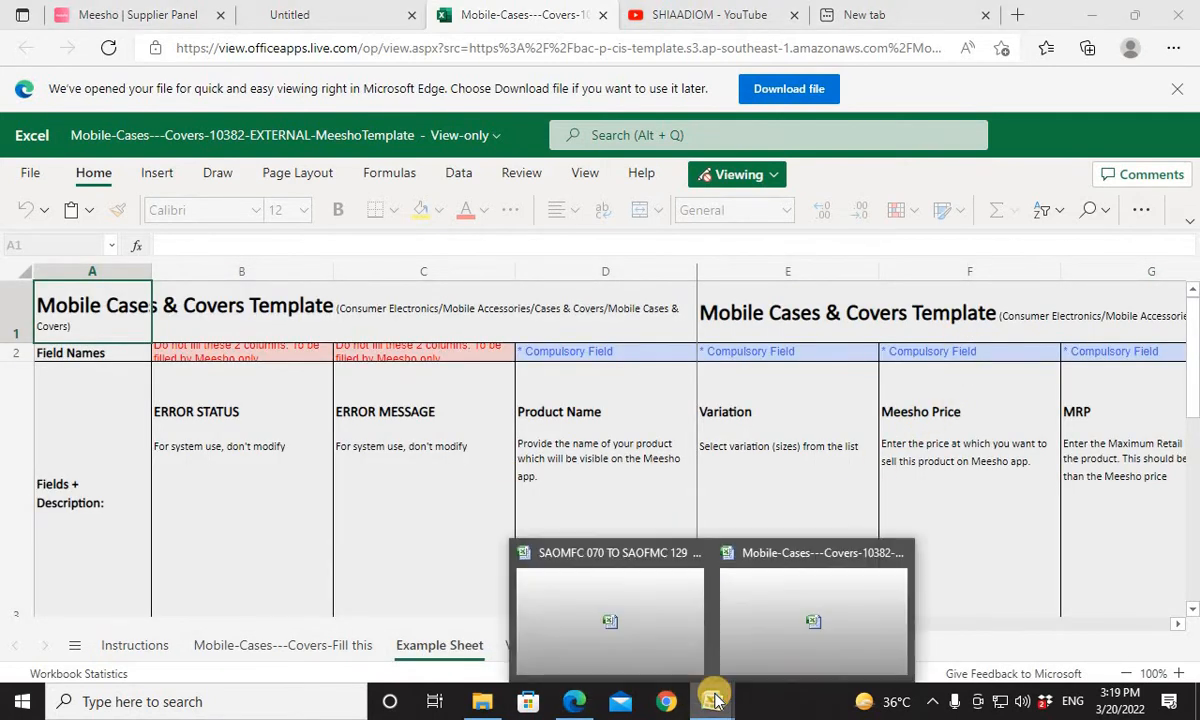
click(775, 636)
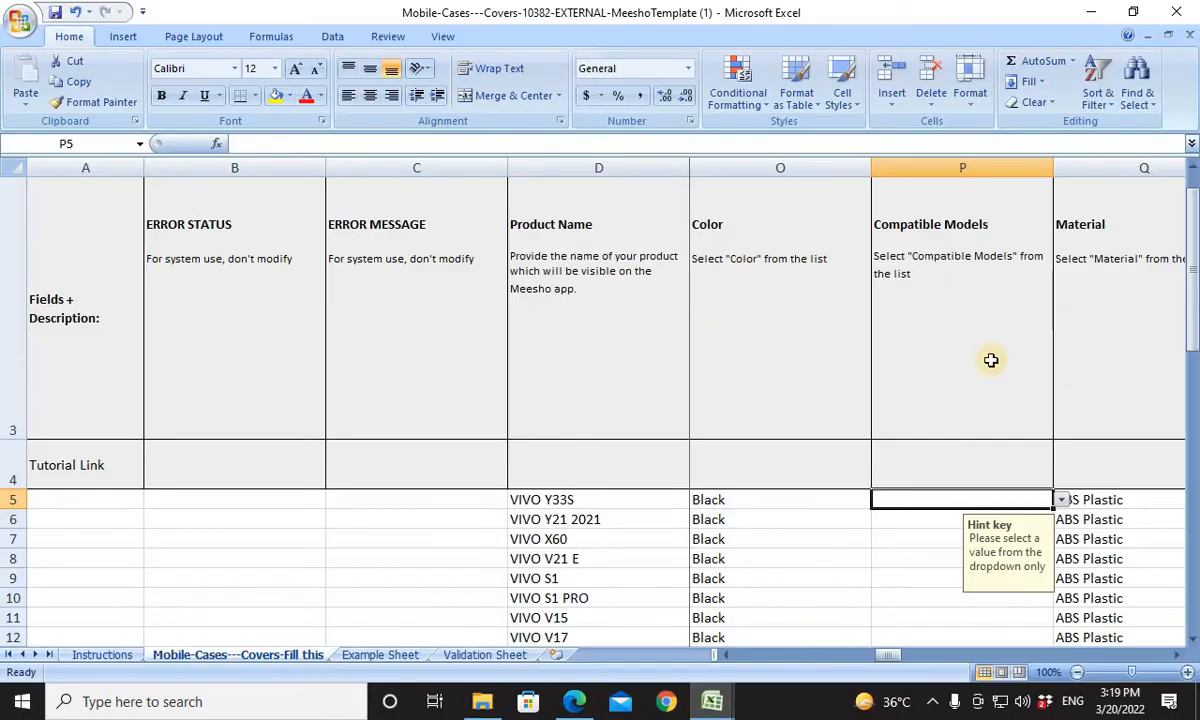
Check the Compatible Models requirement in the fill-in sheet, then copy the full Compatible Models list, P3:P2718, from the Validation Sheet.
scroll(1115, 255, up, 1)
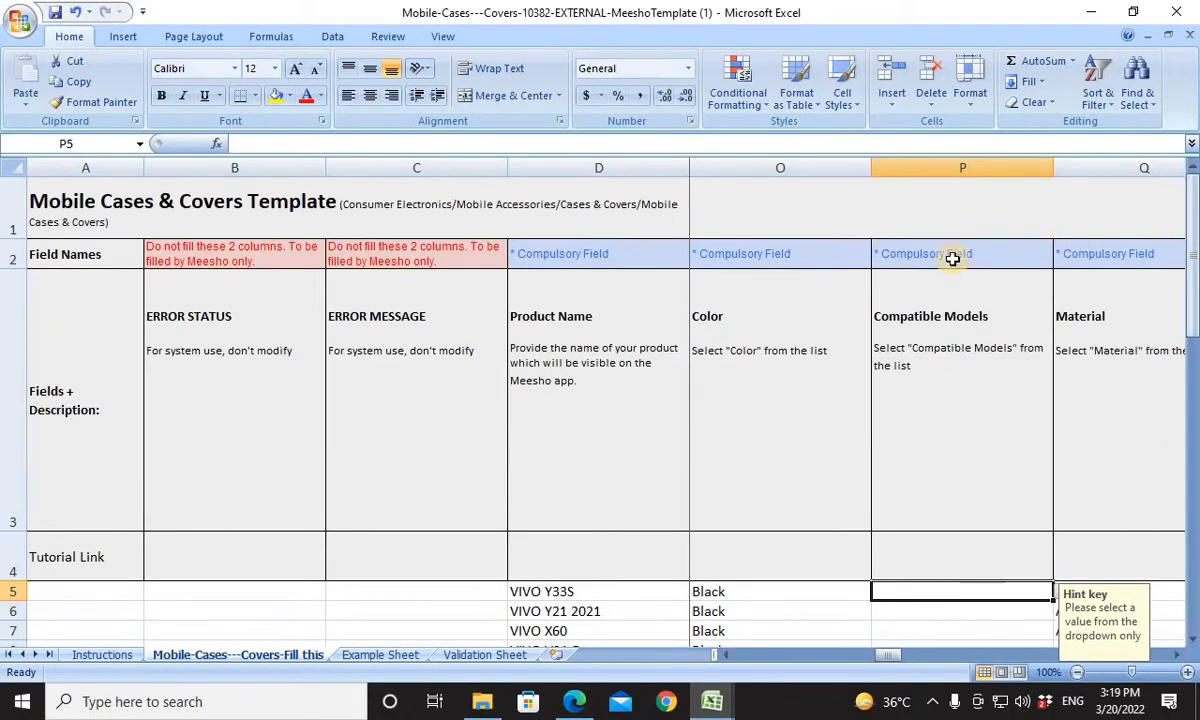
click(929, 327)
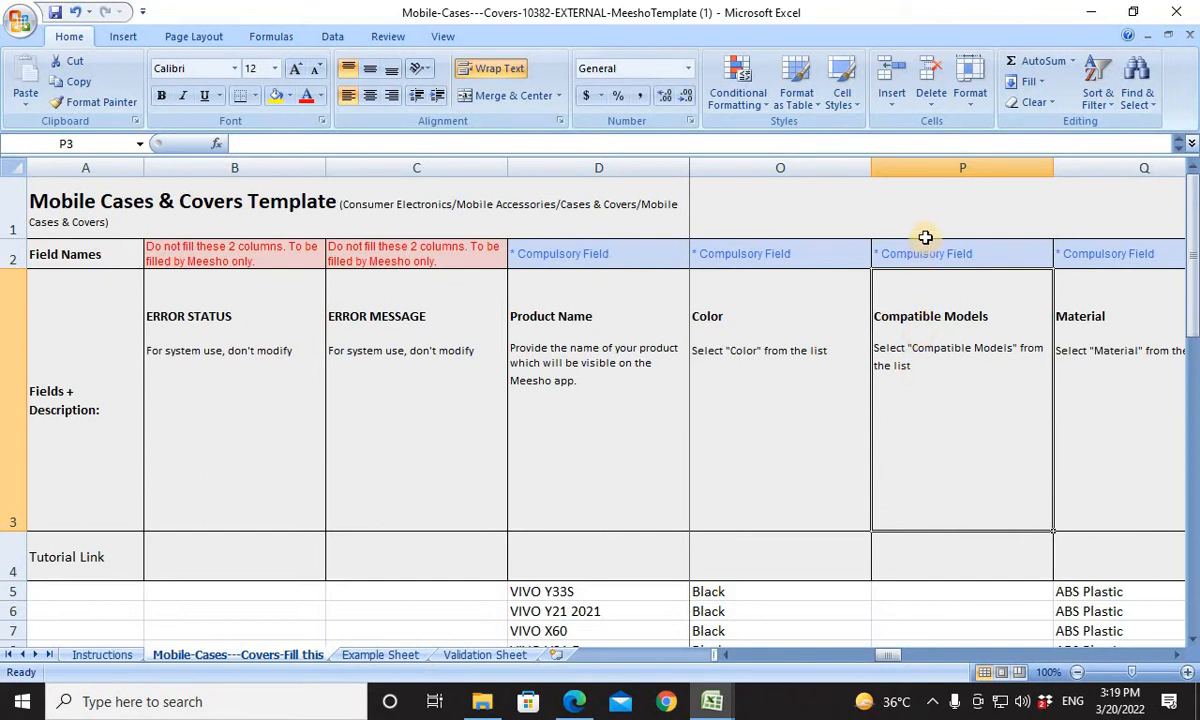
scroll(919, 423, down, 2)
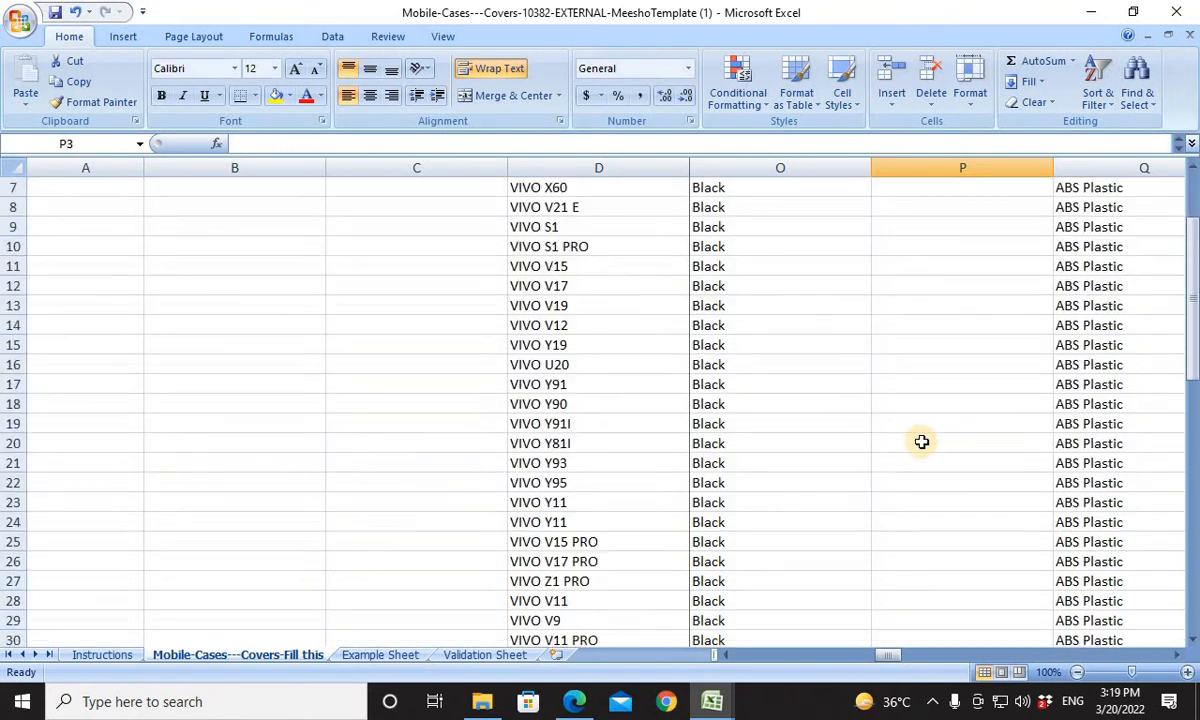
drag(1195, 350, 968, 340)
key(ctrl+Page_Down)
key(ctrl+Page_Down)
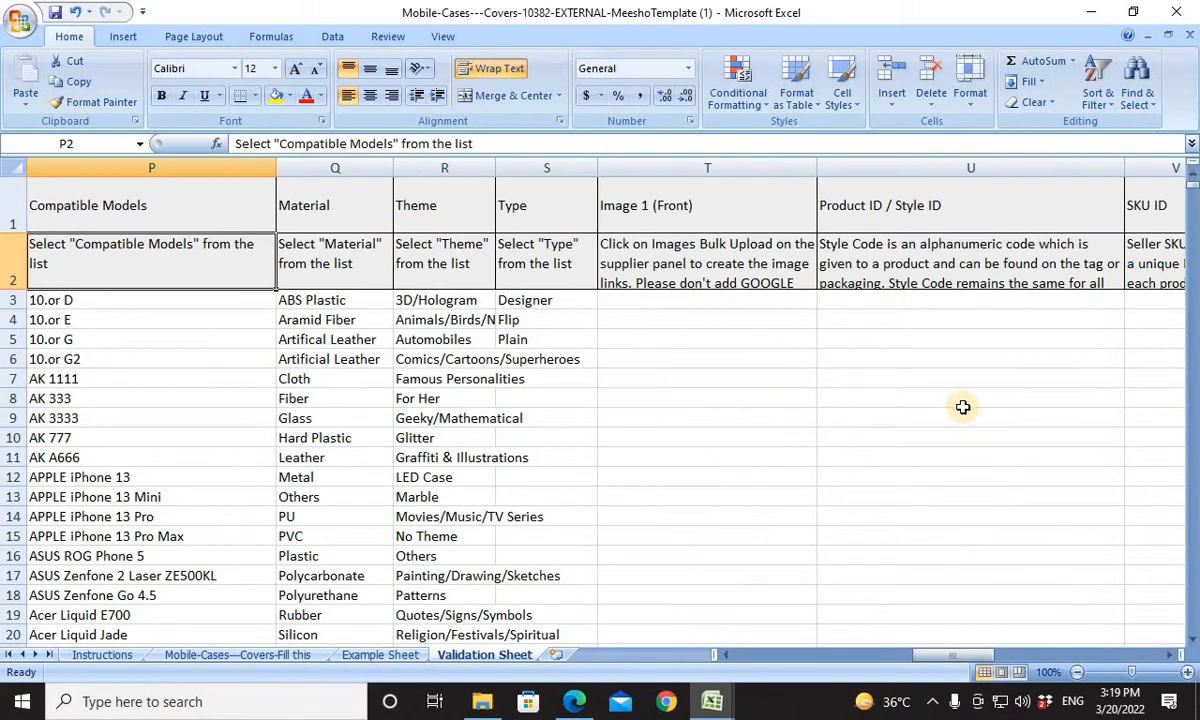
click(159, 304)
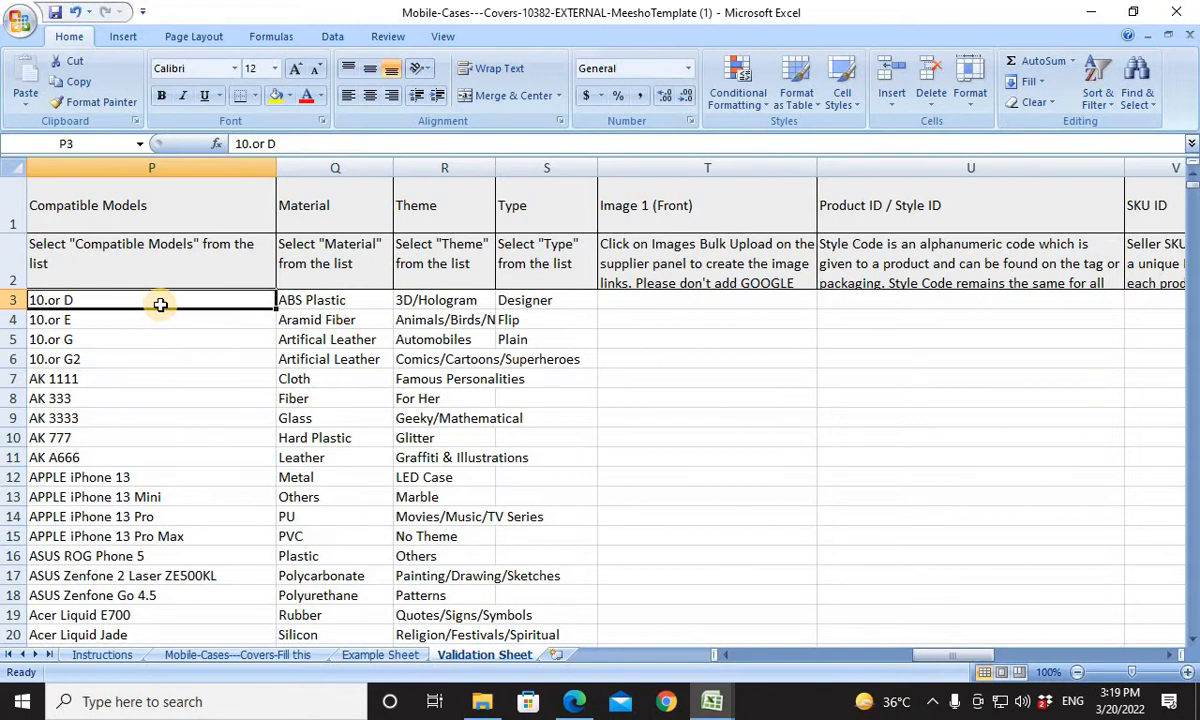
key(ctrl+shift+Down)
key(ctrl+c)
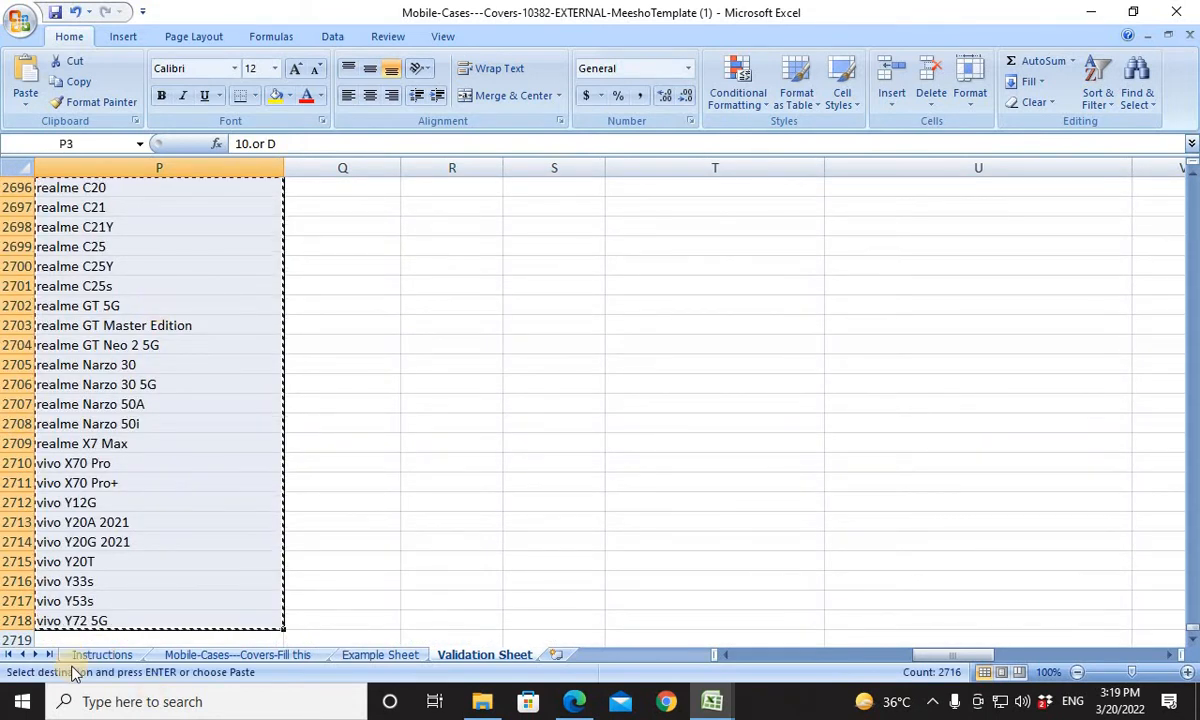
Open a new blank Excel workbook, widen column A, and paste the copied Compatible Models list starting at A1.
click(22, 701)
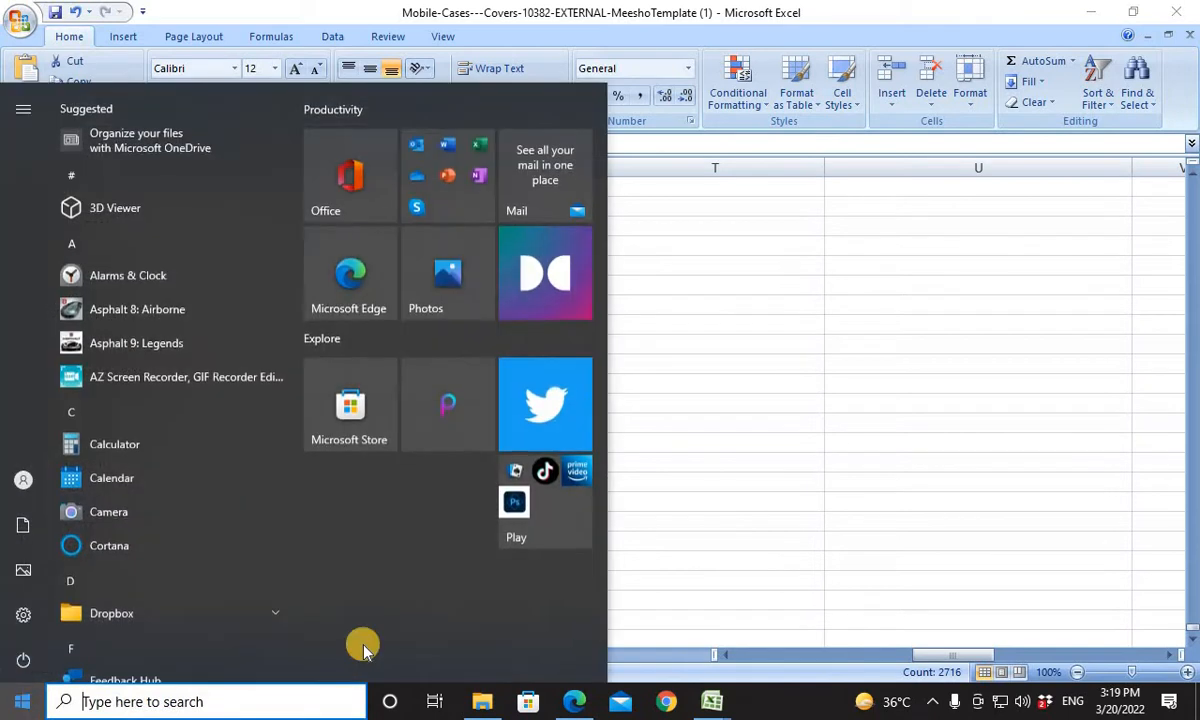
text(EXC)
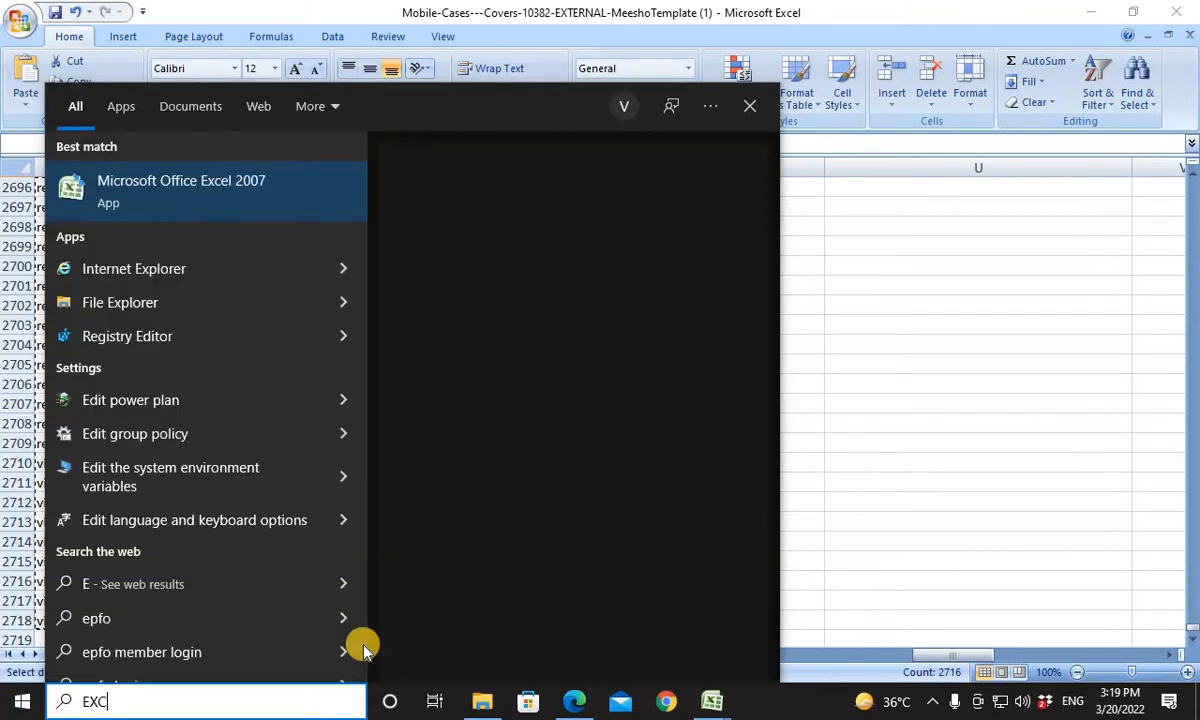
text(EL)
key(Return)
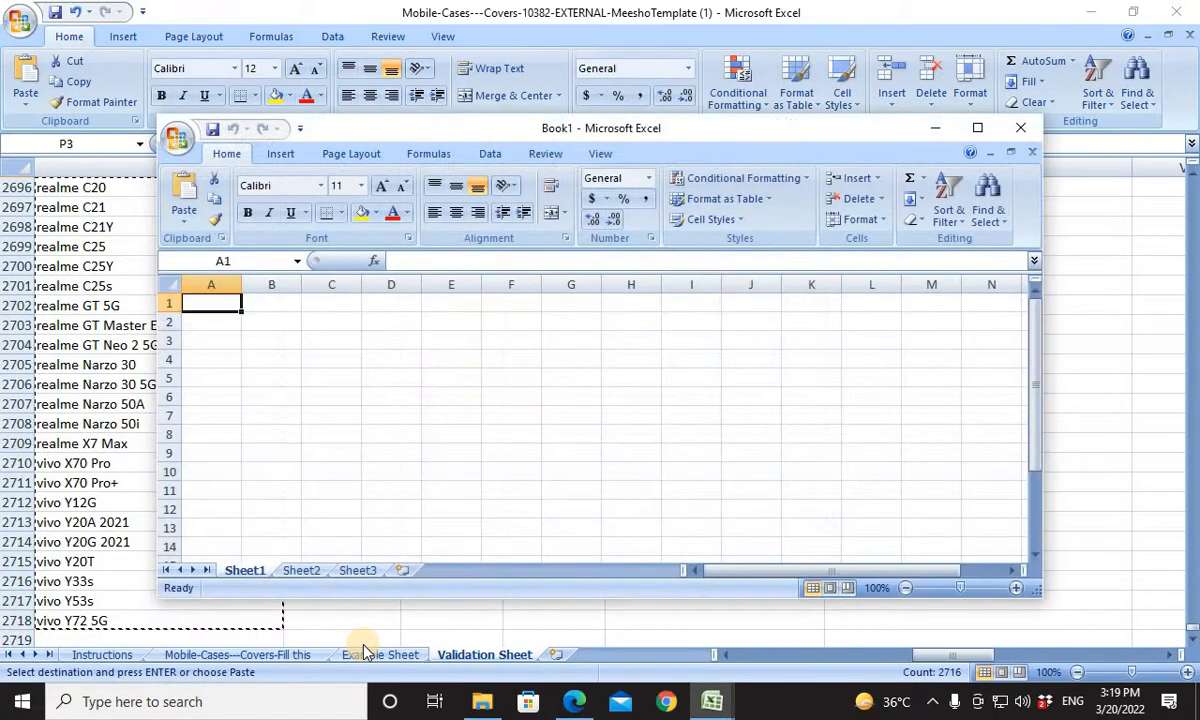
click(979, 126)
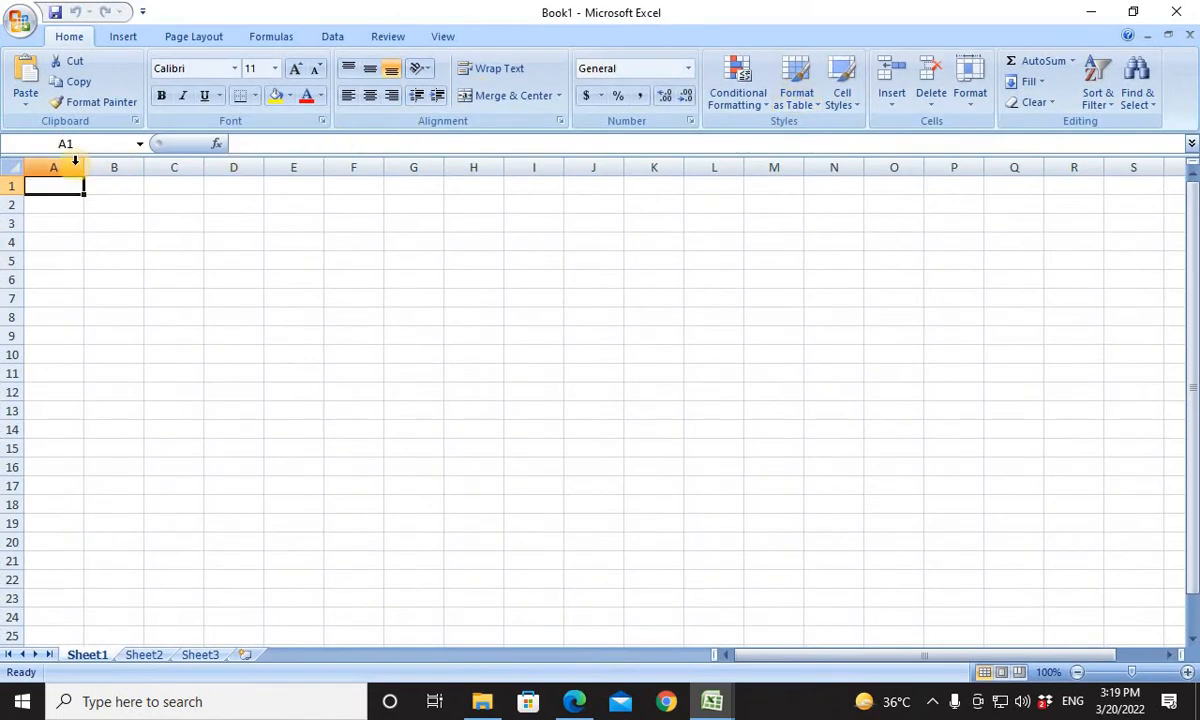
drag(85, 167, 231, 168)
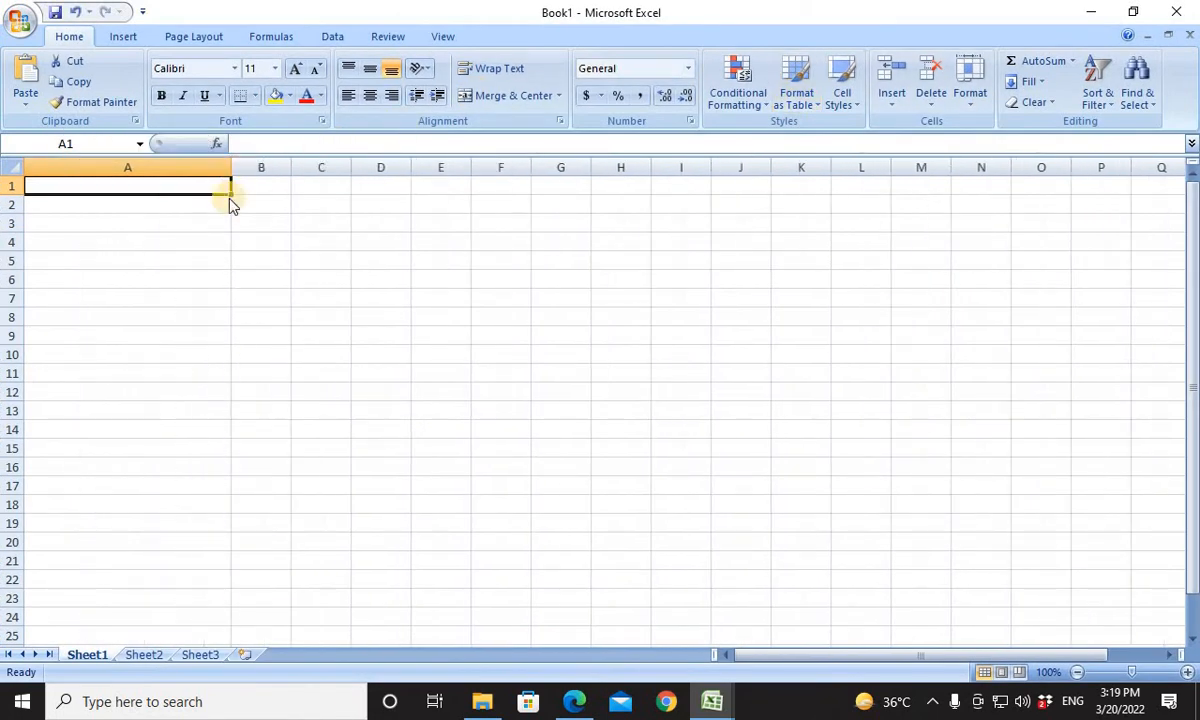
key(ctrl+v)
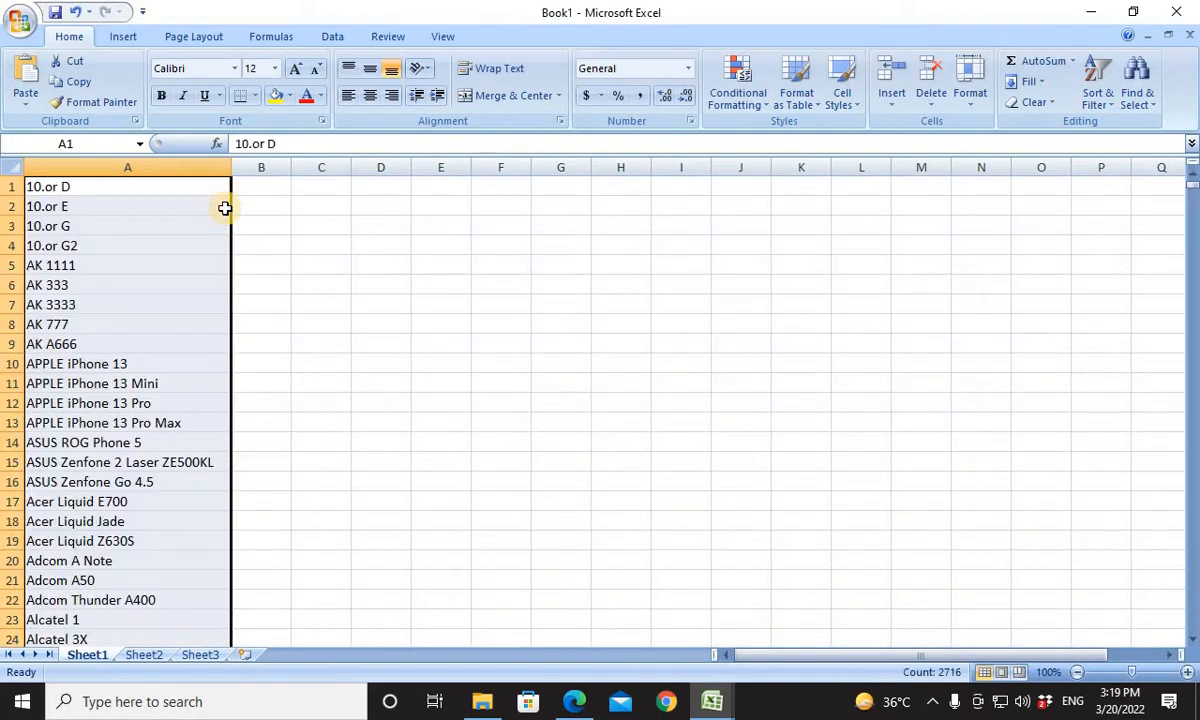
Open Find for the model list in Book1 and switch to the Mobile Cases & Covers template workbook.
click(1137, 85)
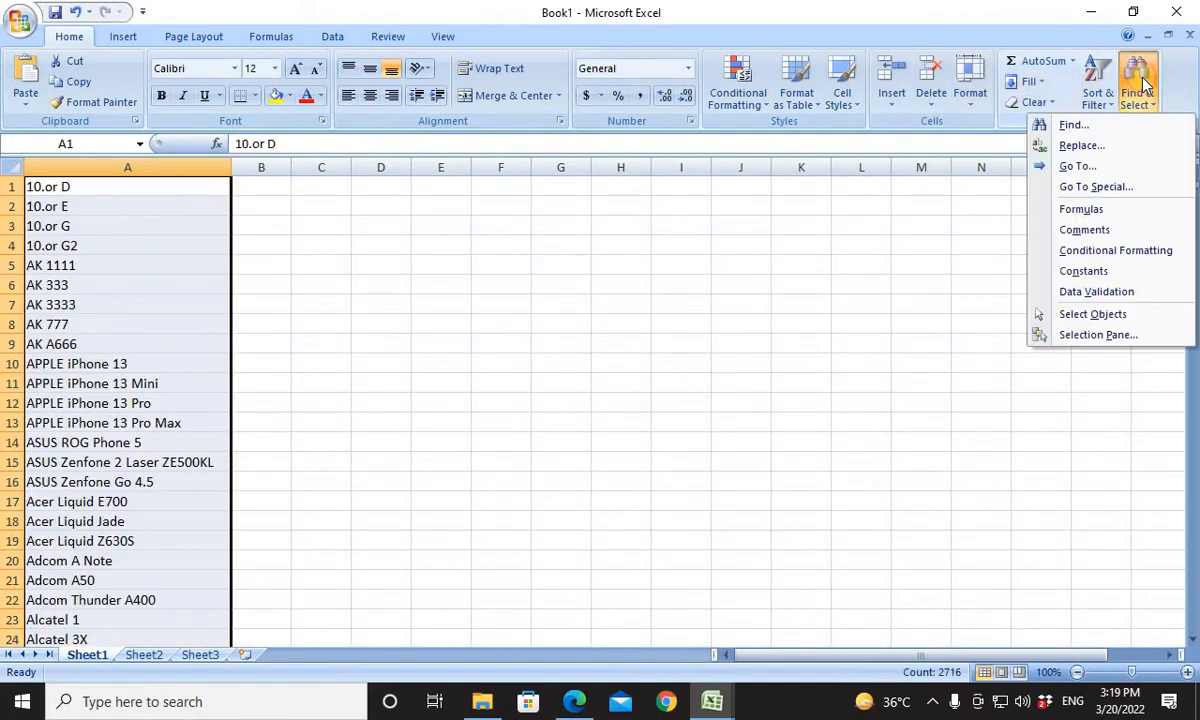
click(1072, 124)
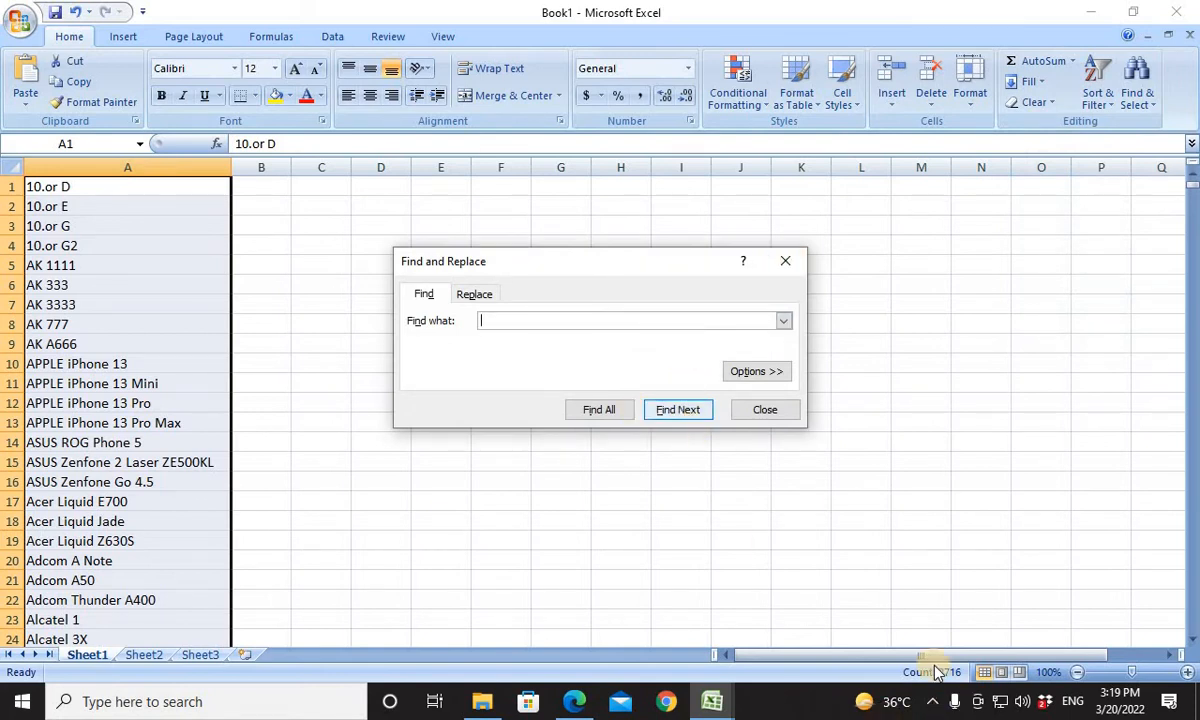
click(718, 702)
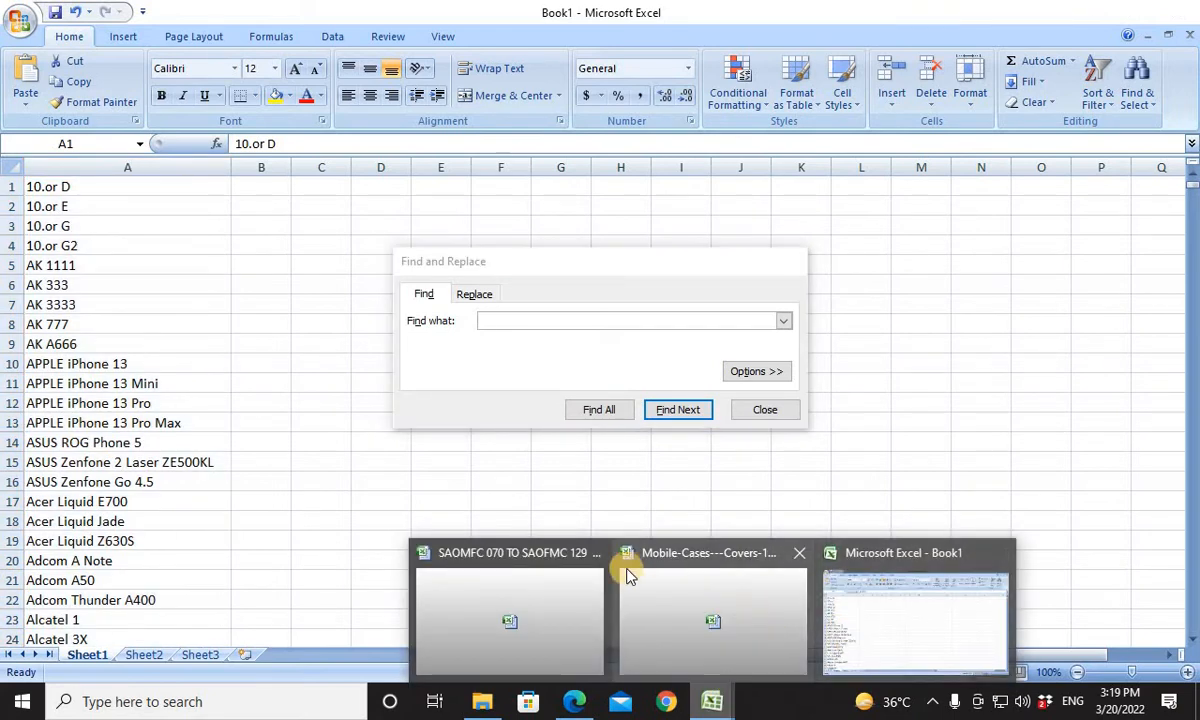
click(661, 600)
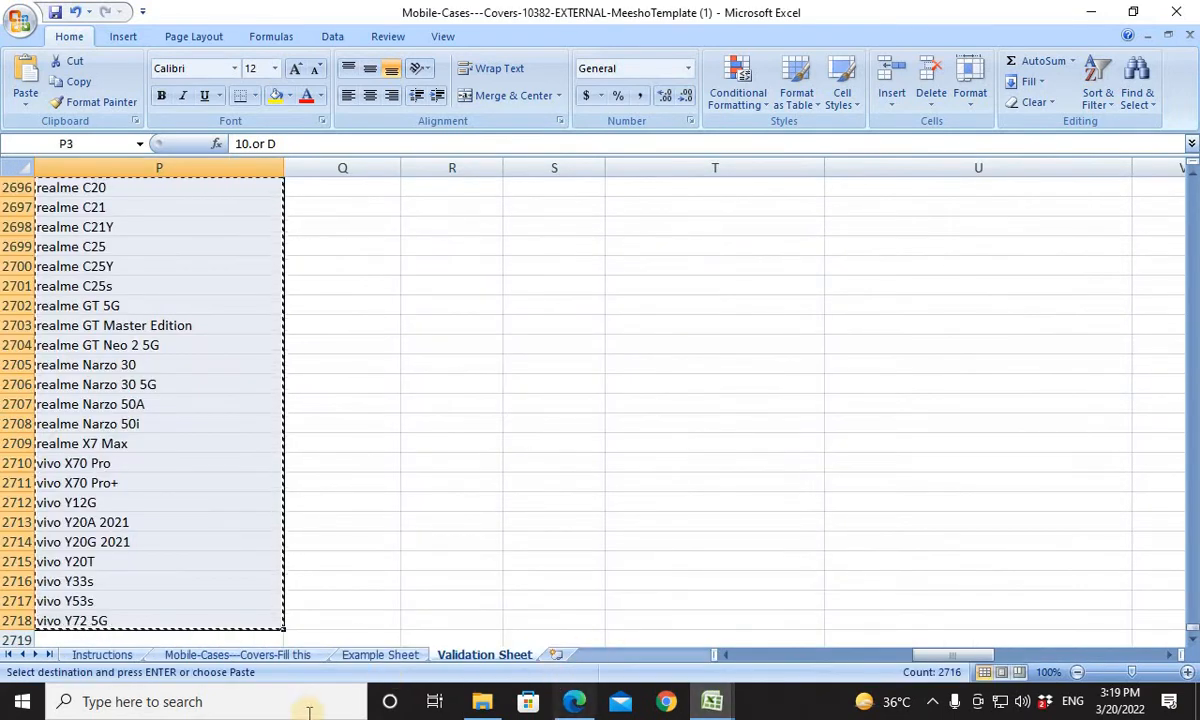
click(572, 702)
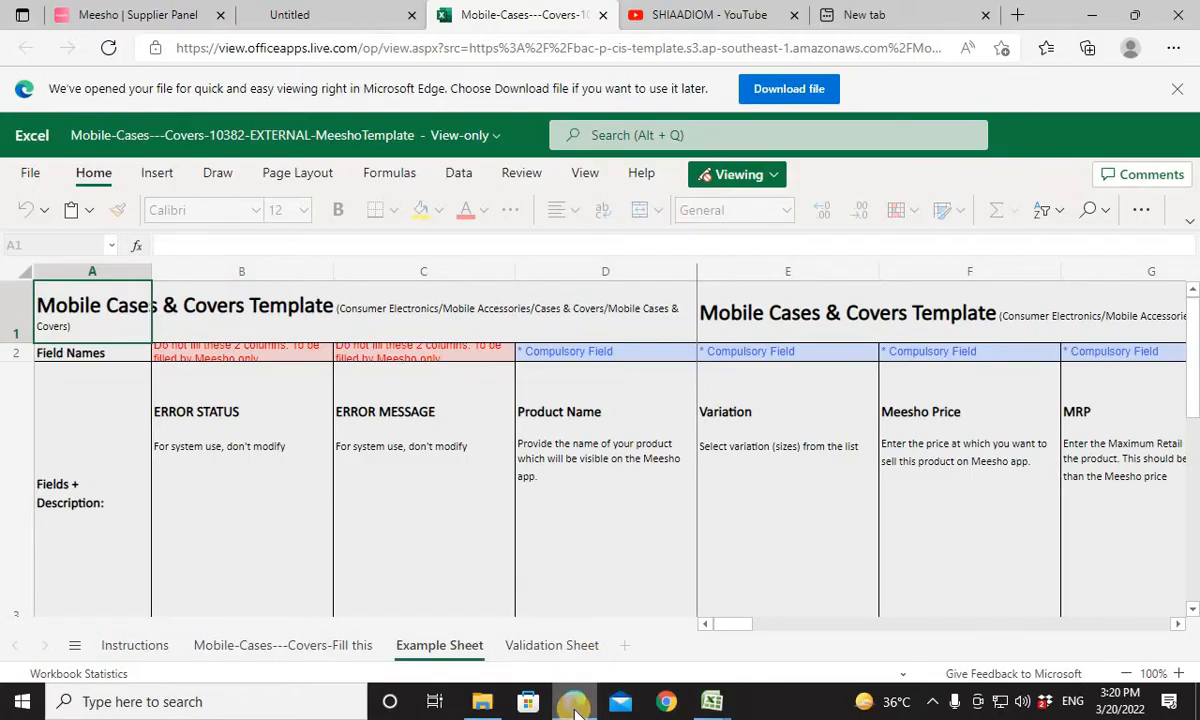
mouse_move(714, 704)
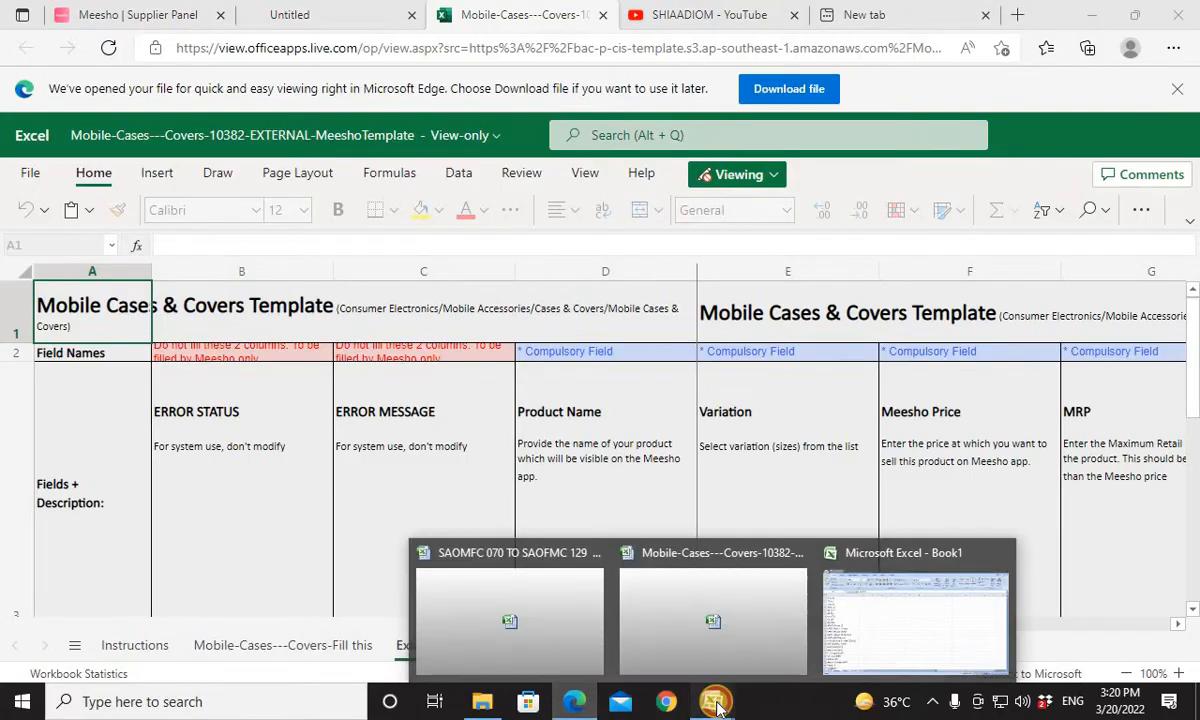
click(683, 630)
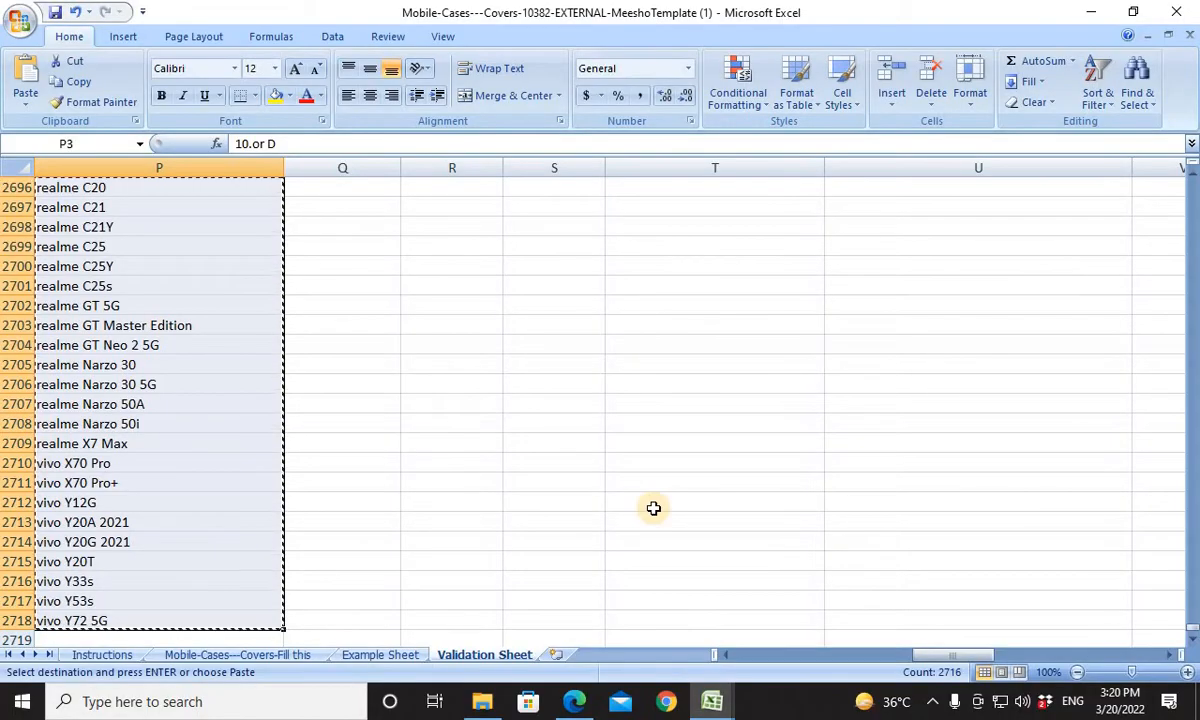
Copy the product name VIVO Y33S from D5 of the template's fill-in sheet and search for it in Book1's model list.
click(274, 640)
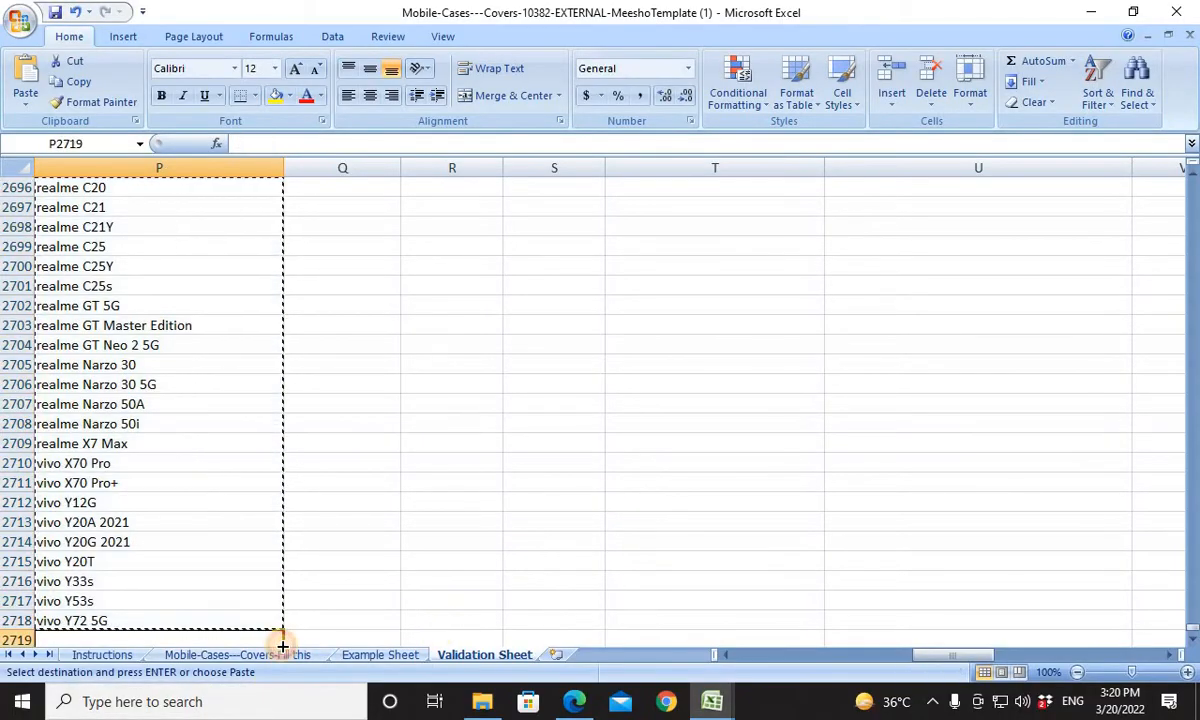
click(276, 656)
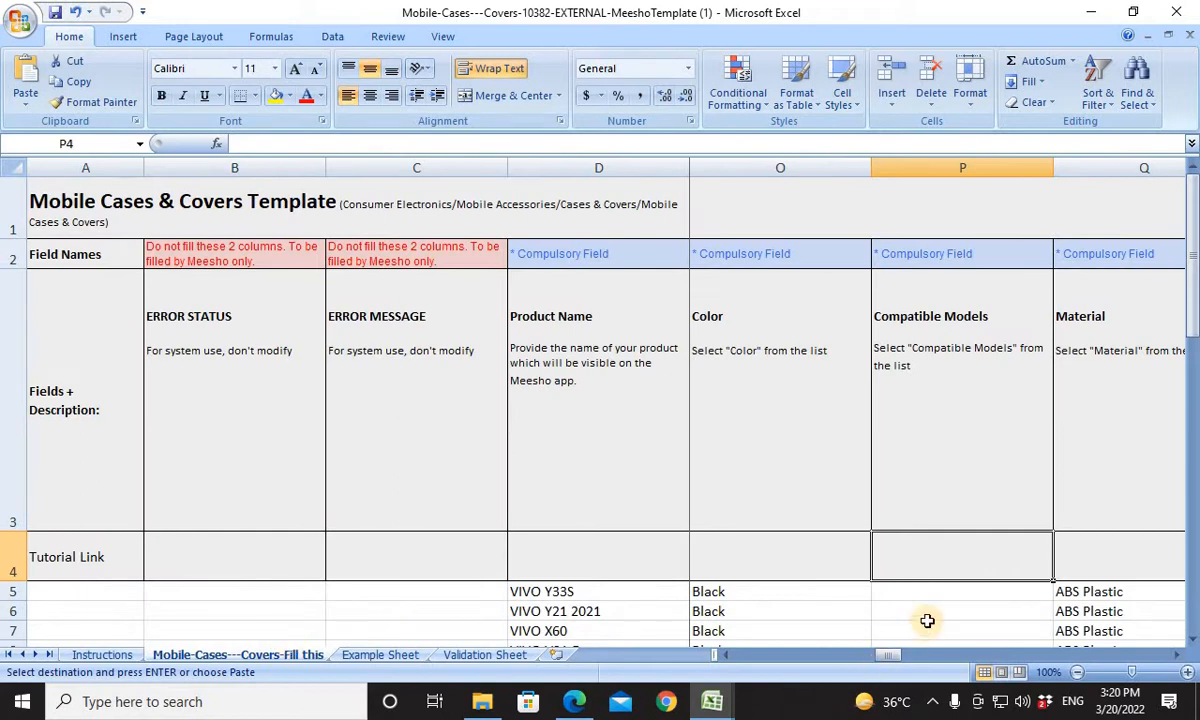
click(925, 589)
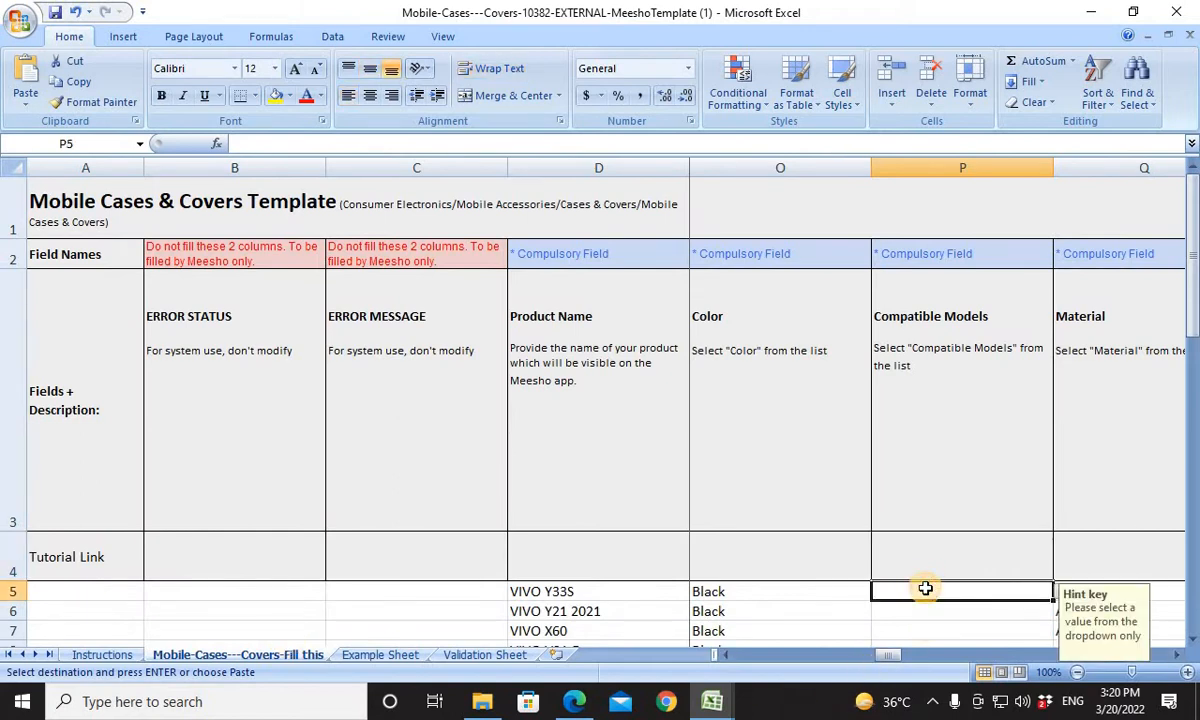
click(621, 597)
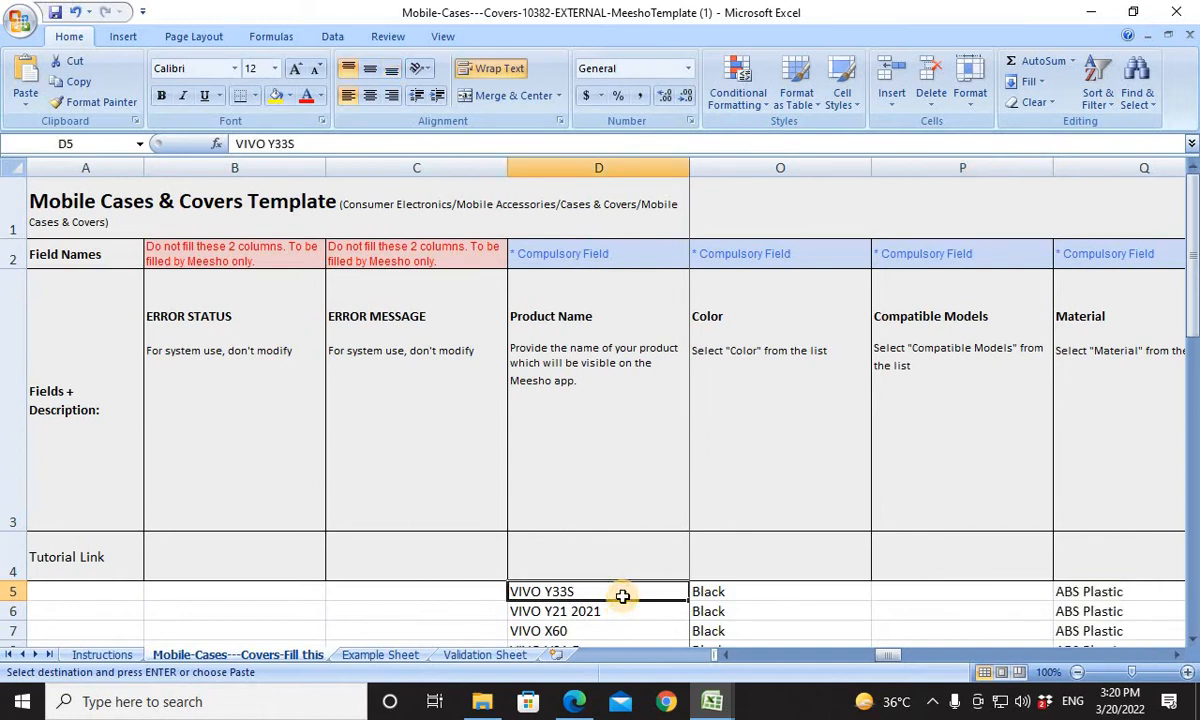
key(ctrl+c)
key(alt+Tab)
key(Tab)
key(Tab)
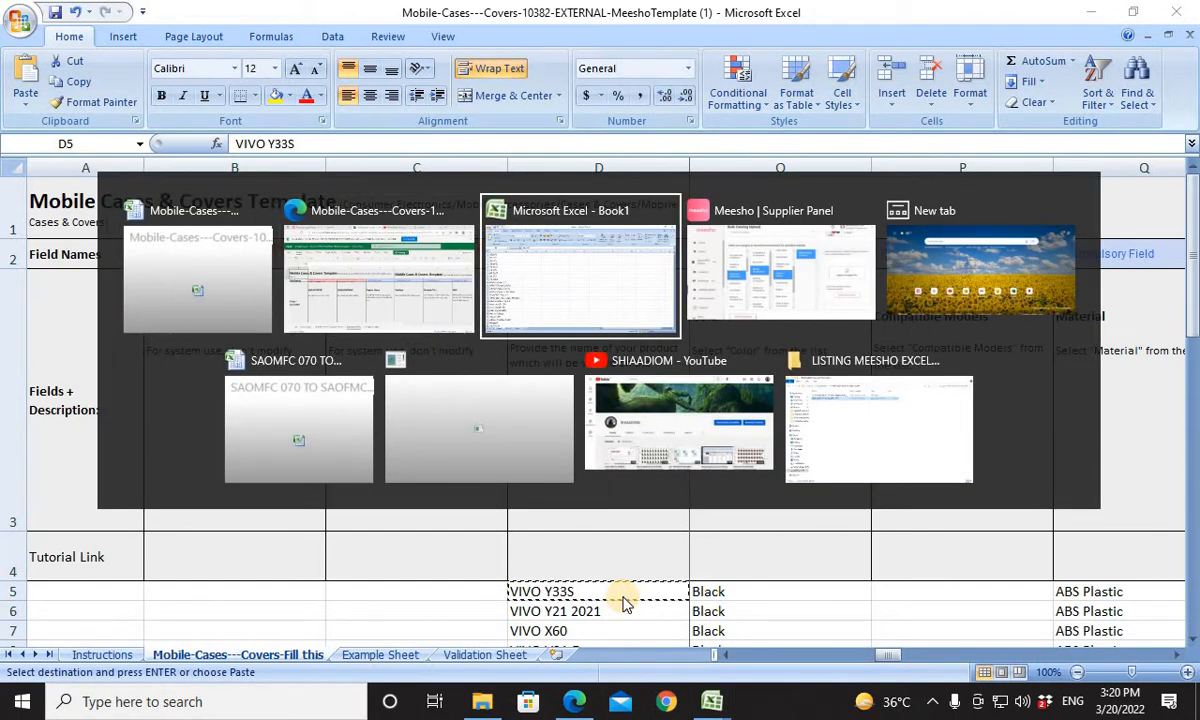
key(ctrl+v)
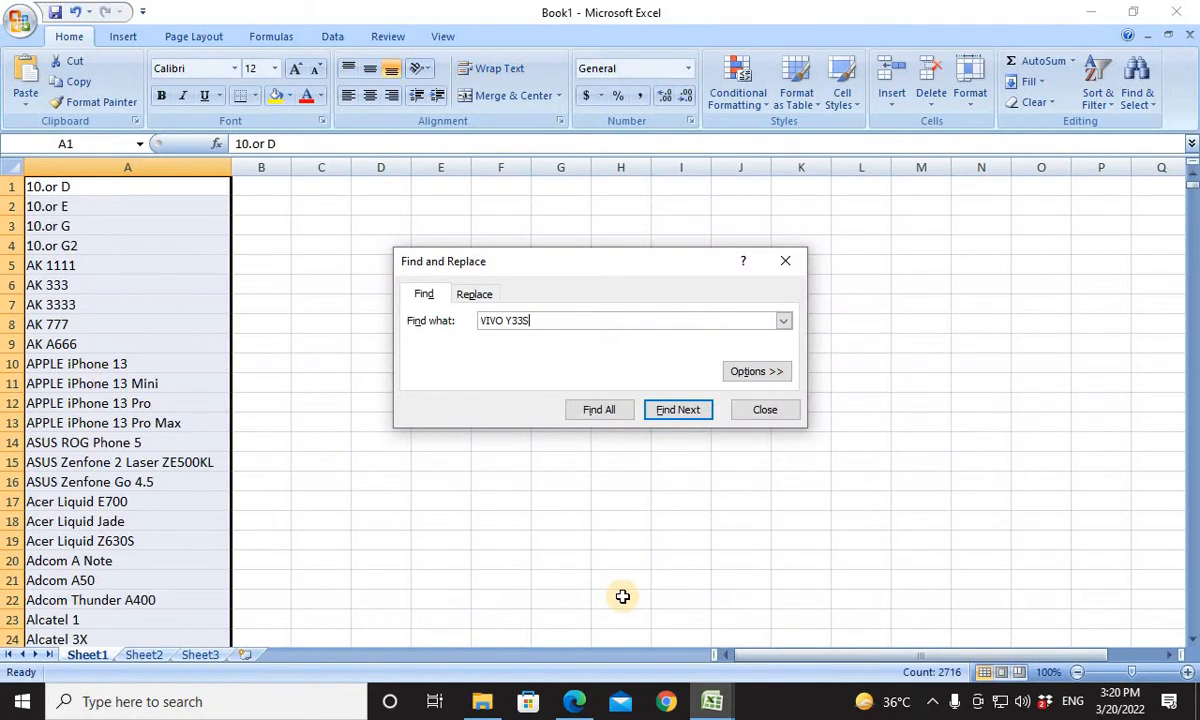
key(Return)
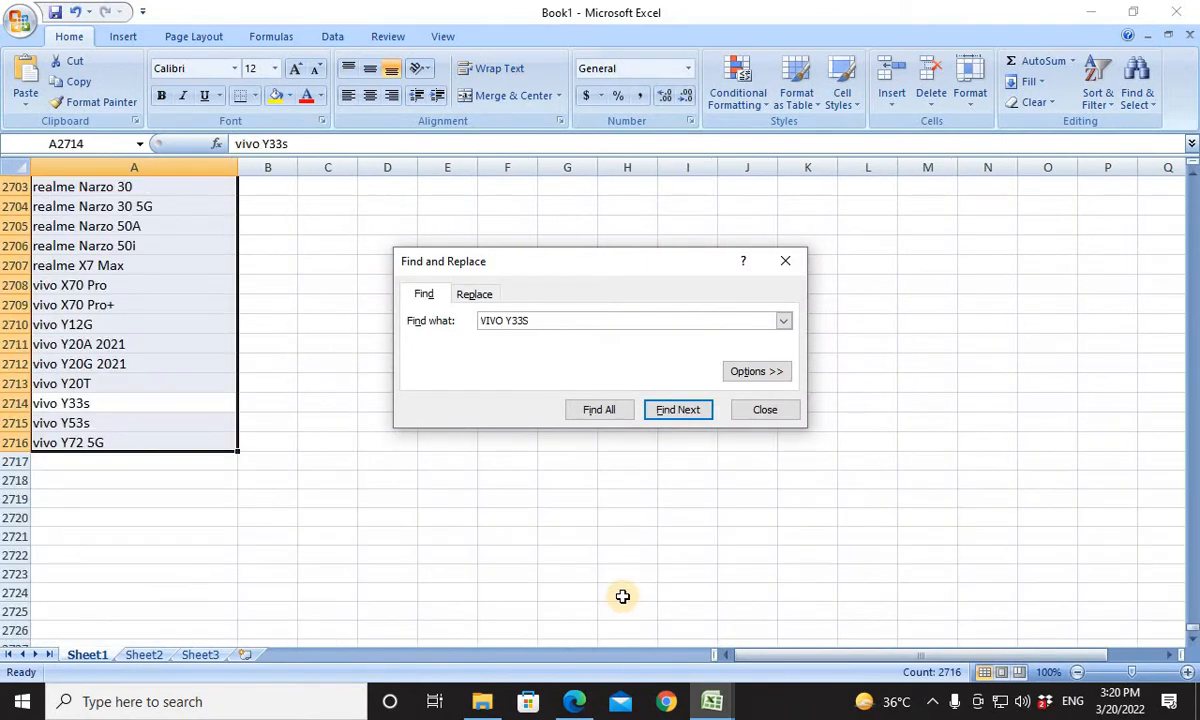
Copy the matching vivo Y33s entry from Book1's list and paste it into Compatible Models cell P5 of the template's fill-in sheet.
click(97, 403)
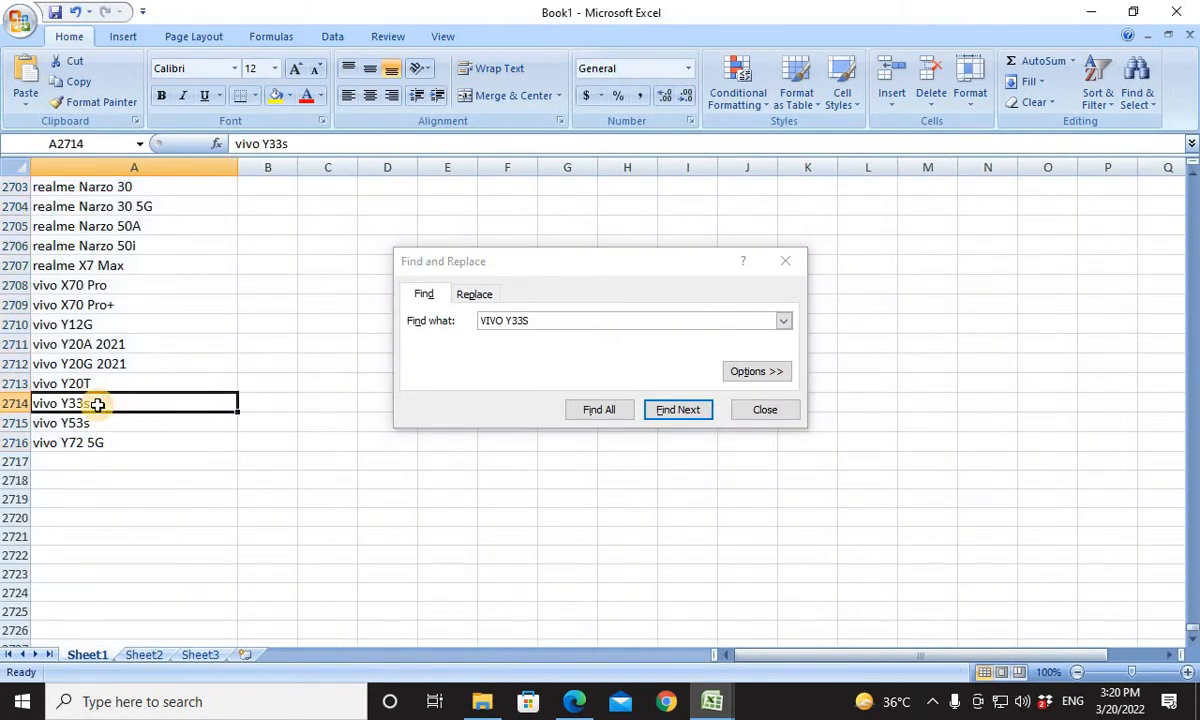
key(ctrl+c)
key(alt+Tab)
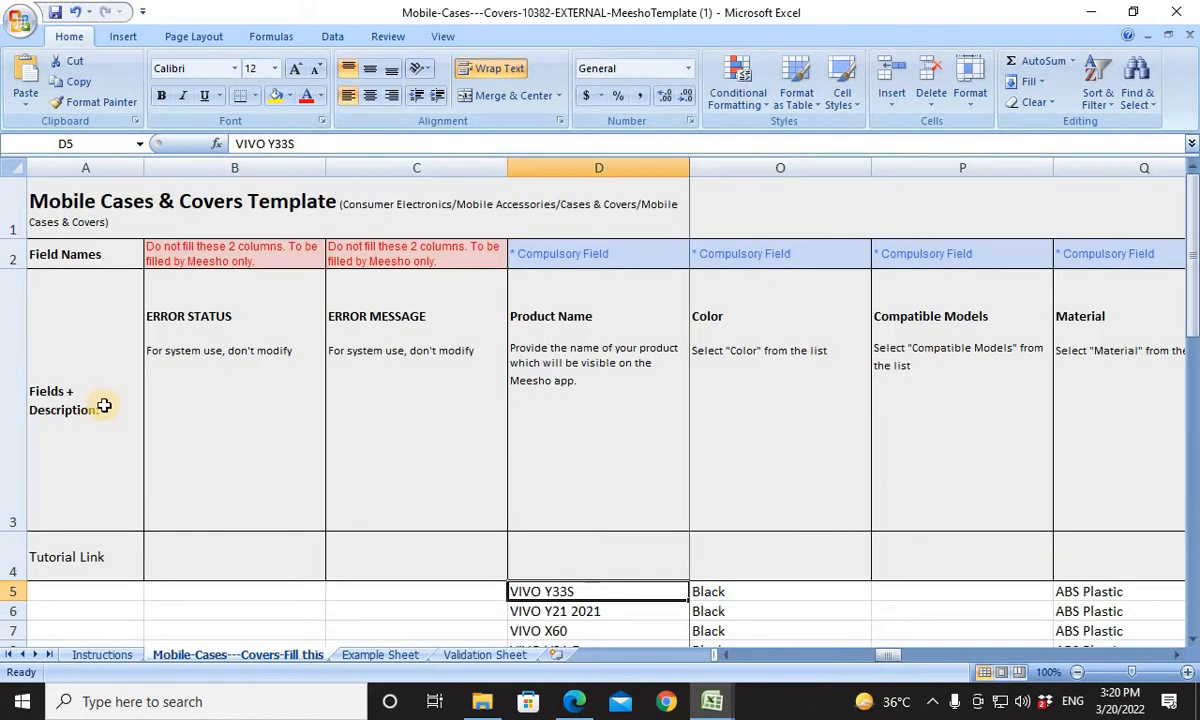
click(935, 604)
click(943, 589)
key(ctrl+v)
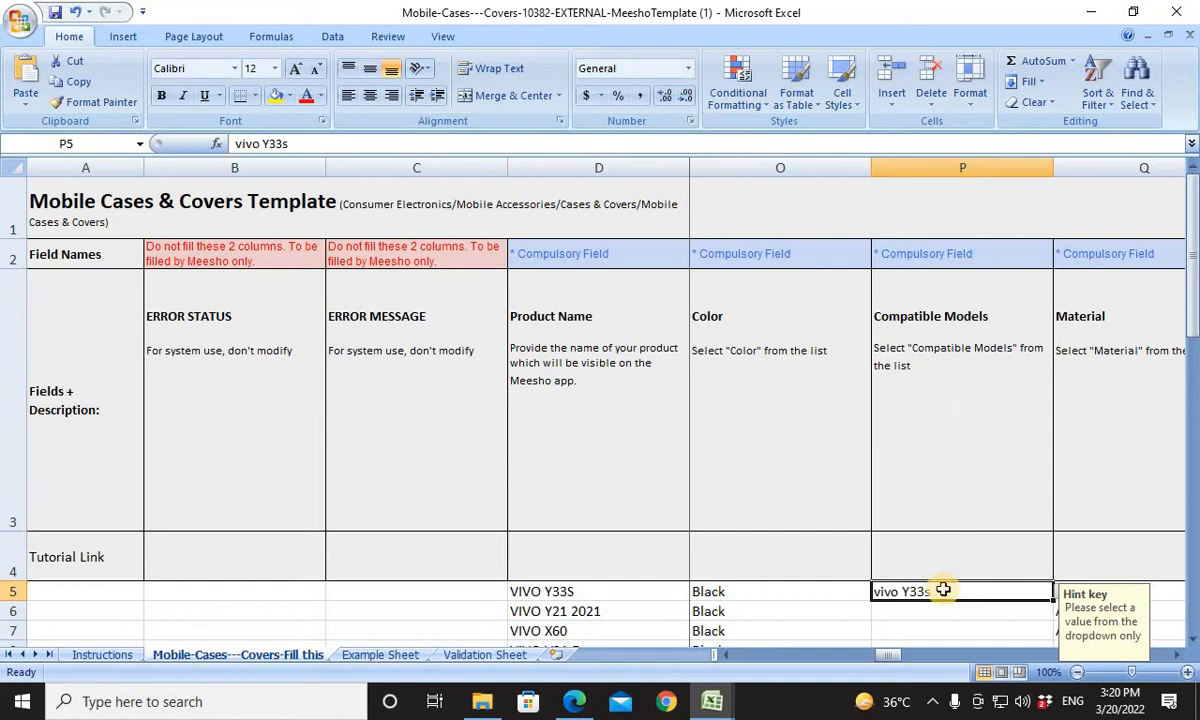
mouse_move(1193, 290)
mouse_down()
mouse_move(1193, 310)
mouse_move(1193, 300)
mouse_up()
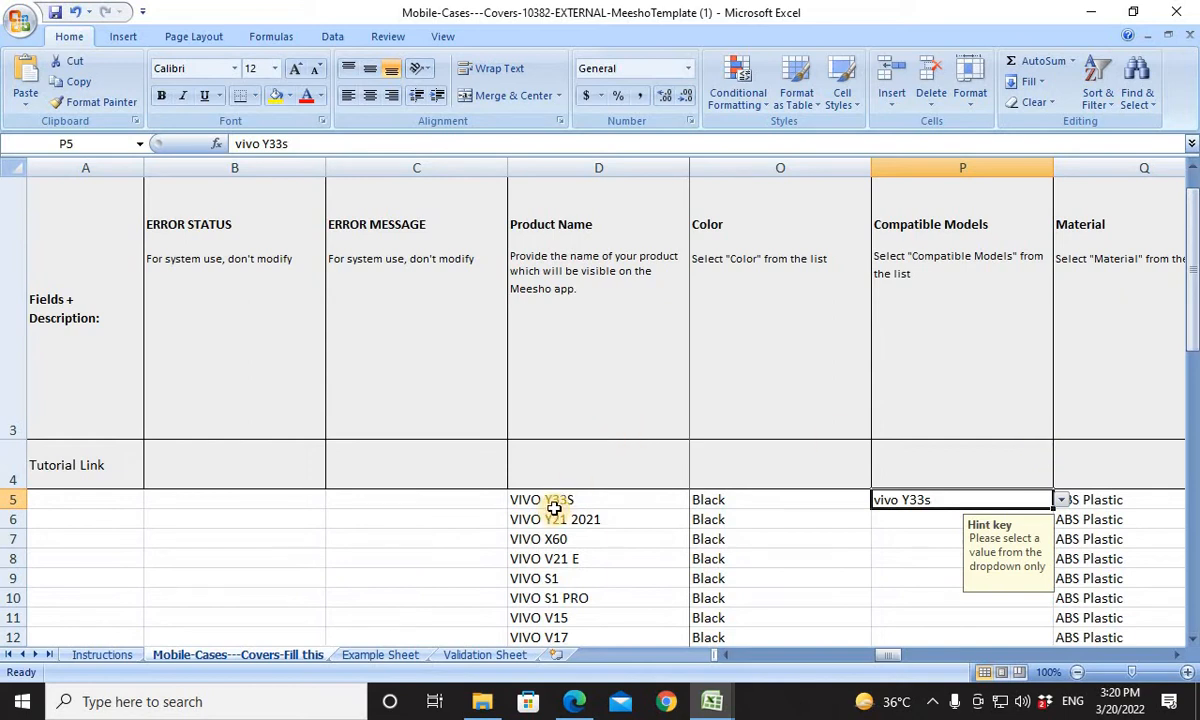
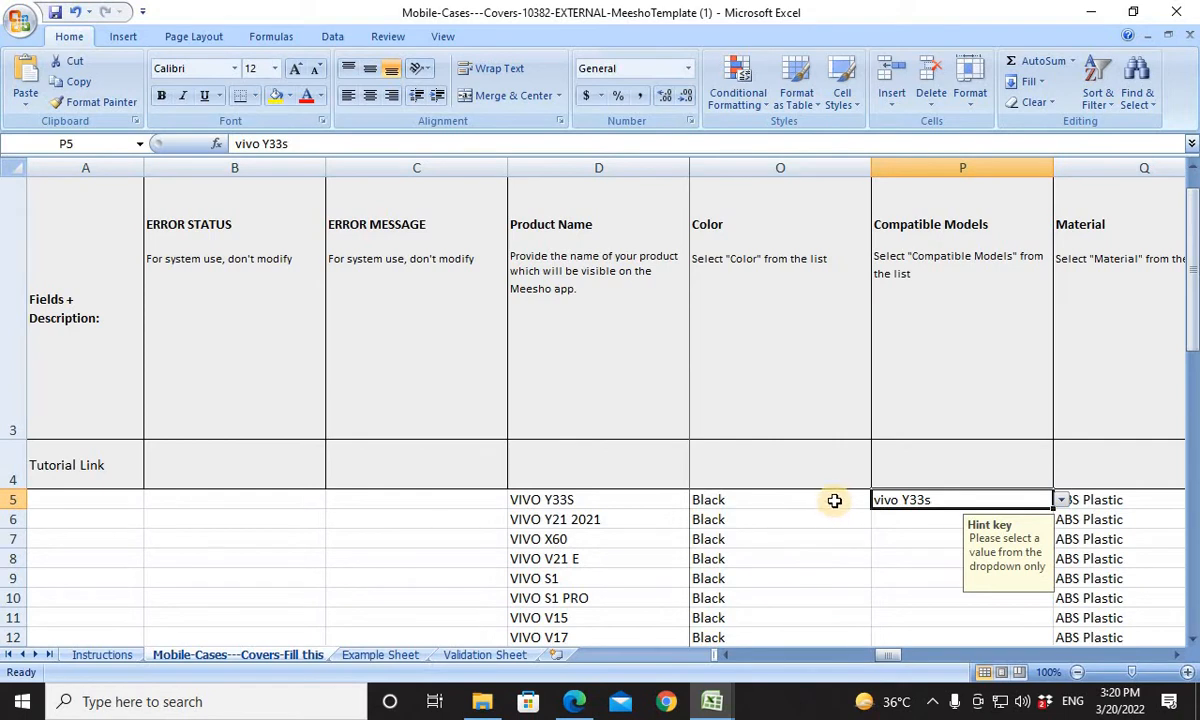
Copy the product name VIVO Y21 2021 from D6 of the template and search for it in Book1's model list.
click(598, 519)
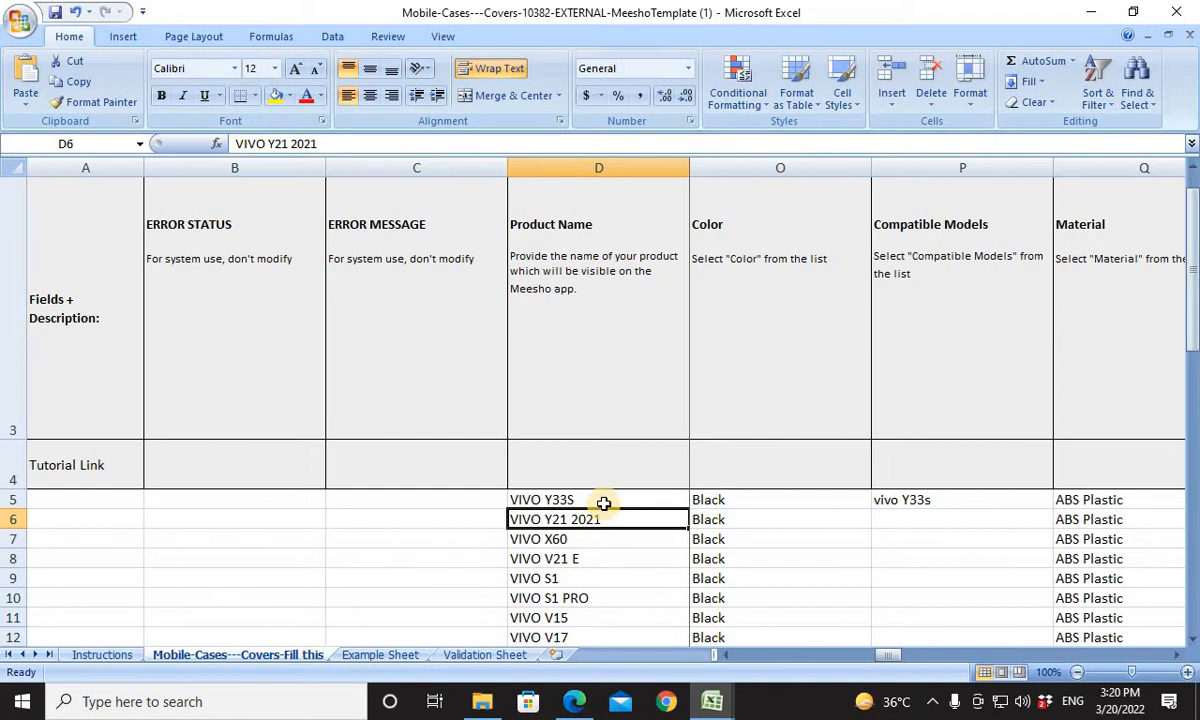
key(ctrl+c)
key(alt+Tab)
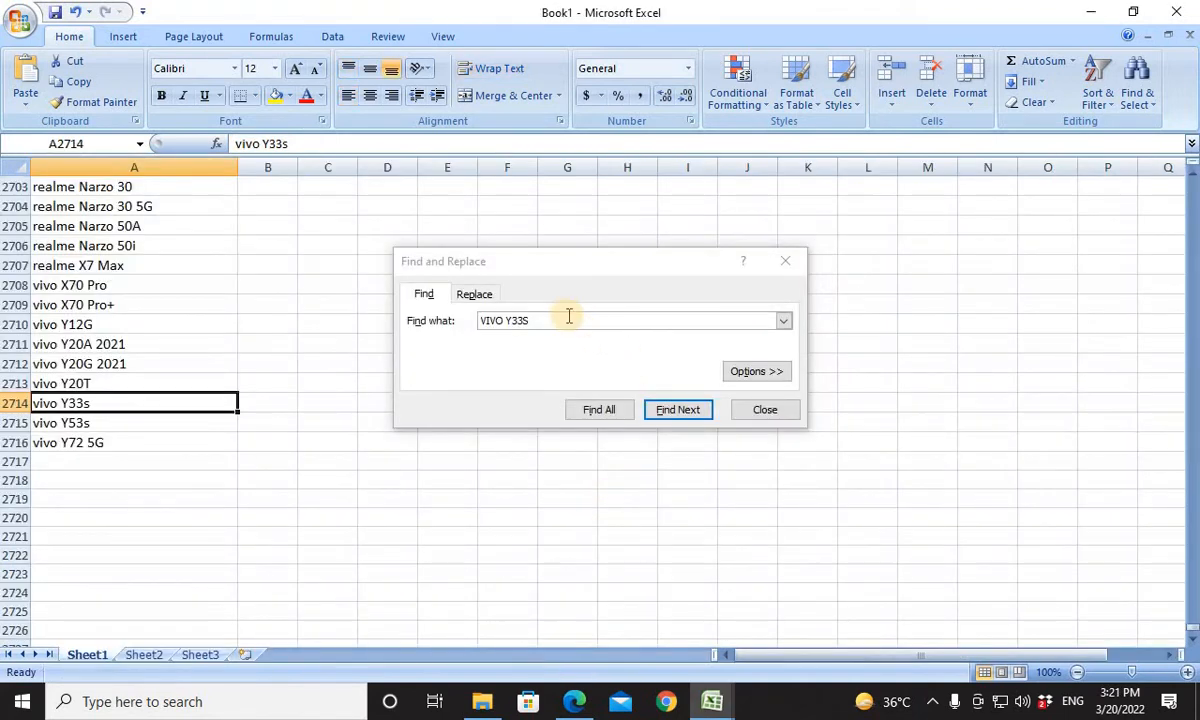
key(ctrl+v)
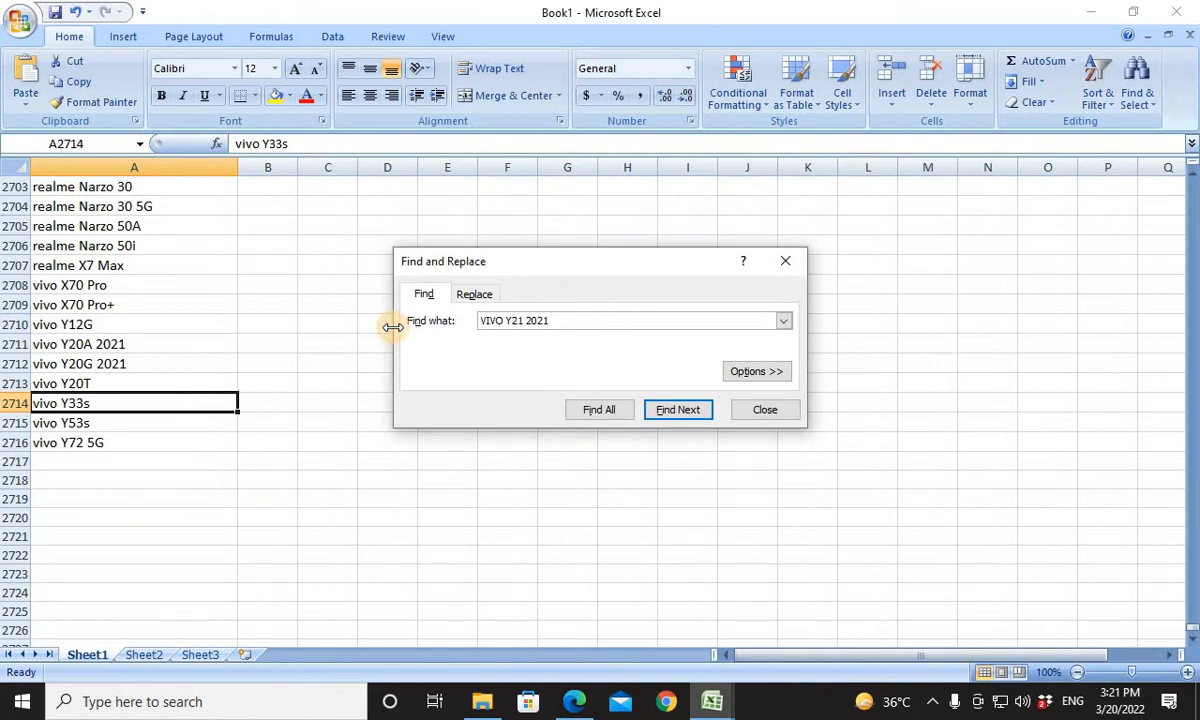
key(Return)
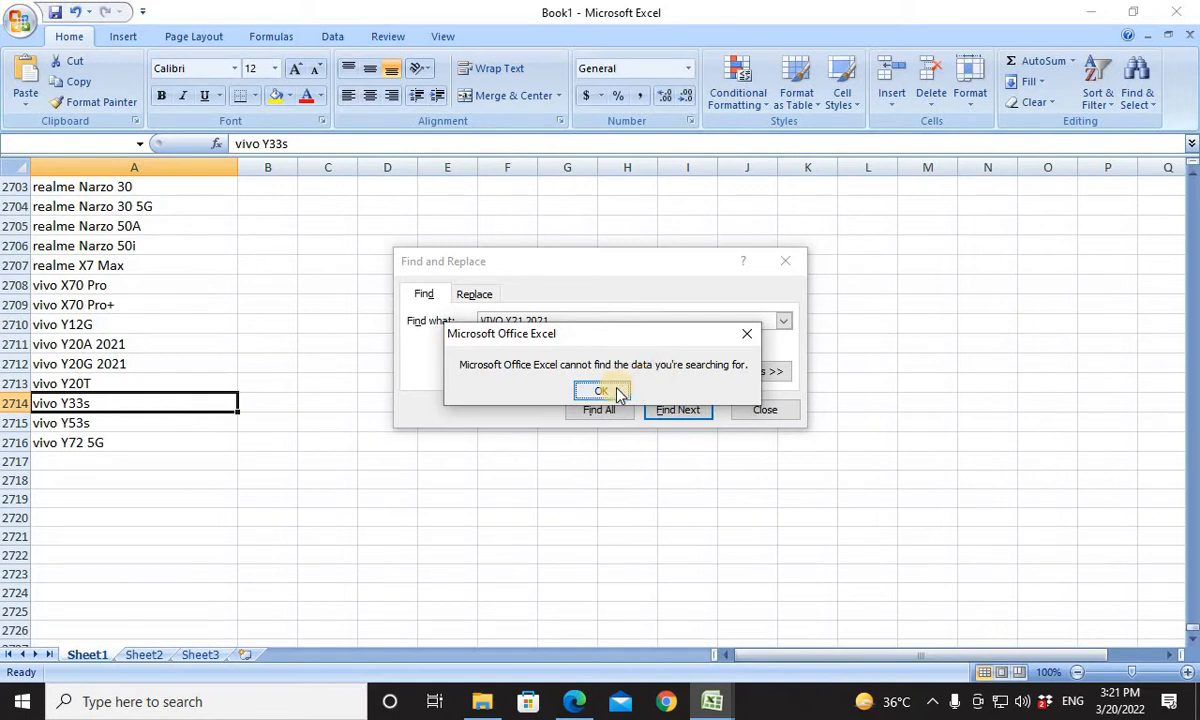
click(601, 391)
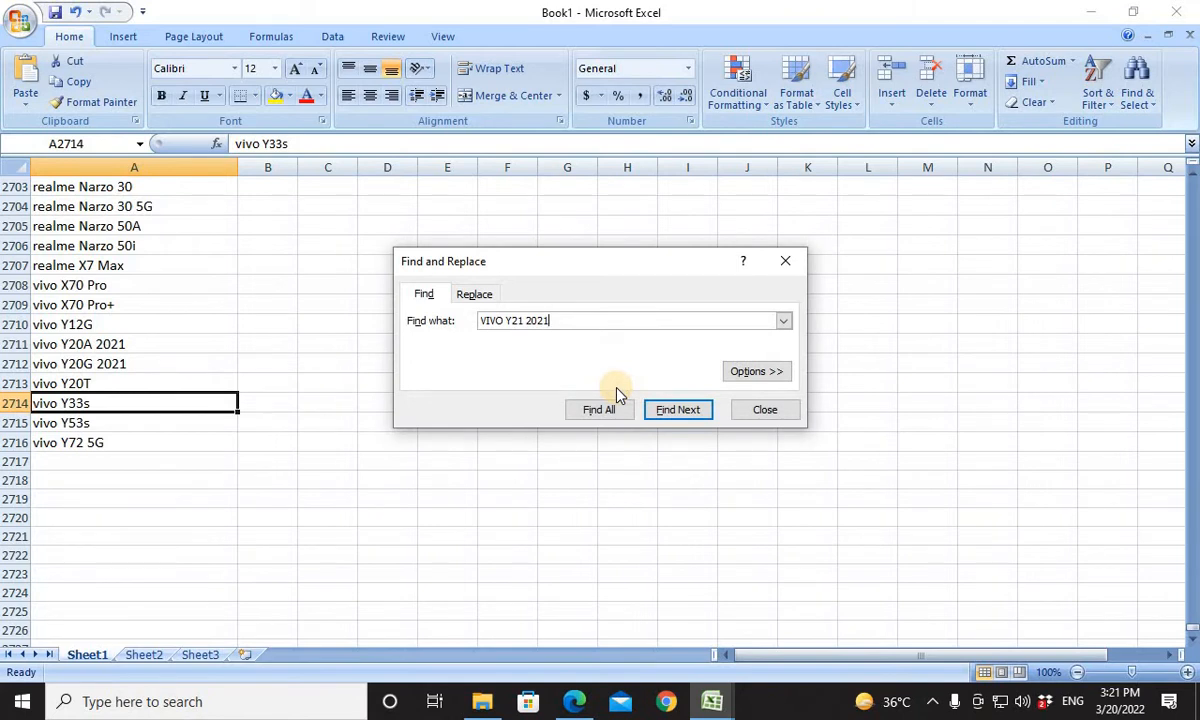
Retry the model list search without 2021, and search for VIVO Y15 instead.
key(BackSpace)
key(BackSpace)
key(BackSpace)
key(BackSpace)
key(Return)
key(Return)
key(BackSpace)
key(BackSpace)
key(BackSpace)
text(15)
click(676, 416)
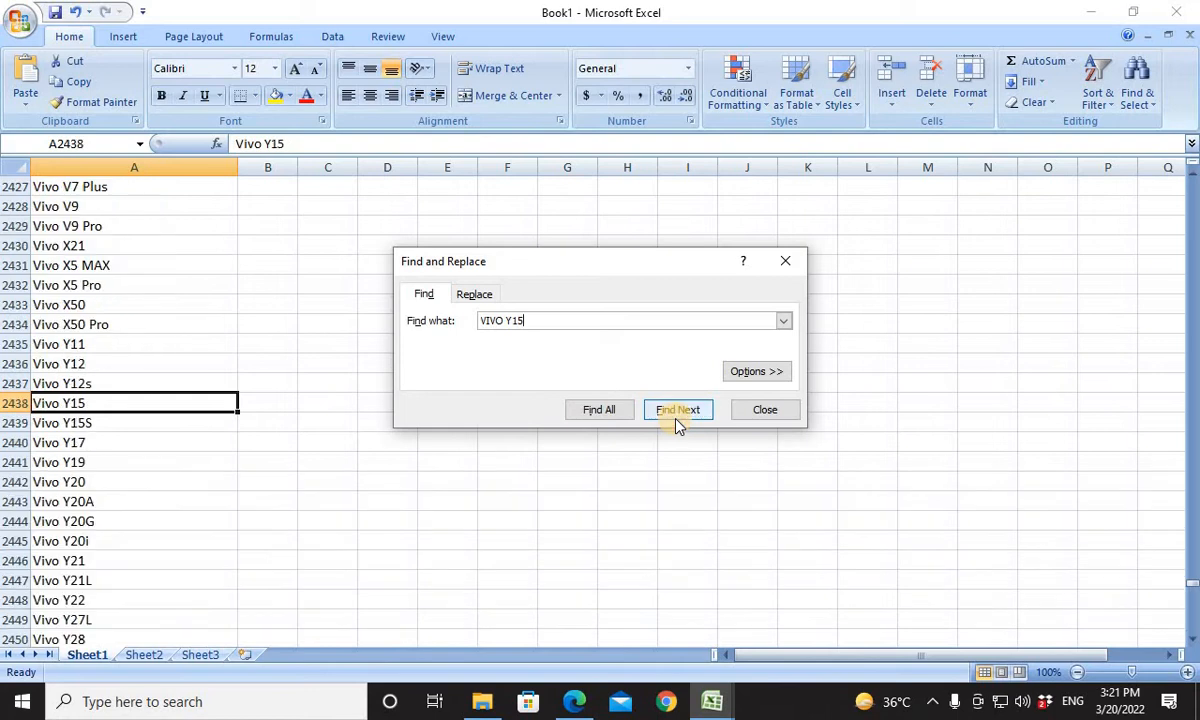
Copy the Vivo Y15 entry from Book1's list and paste it into Compatible Models cell P6 of the template.
click(124, 404)
key(ctrl+c)
key(alt+Tab)
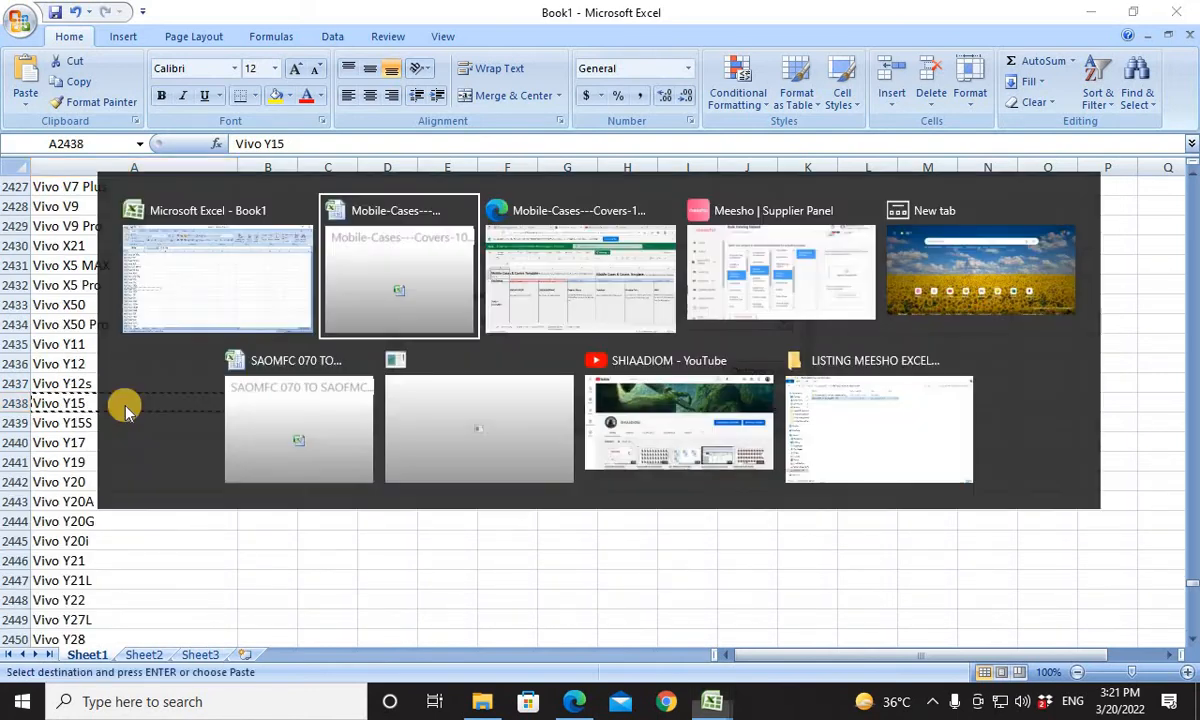
key(alt+Tab)
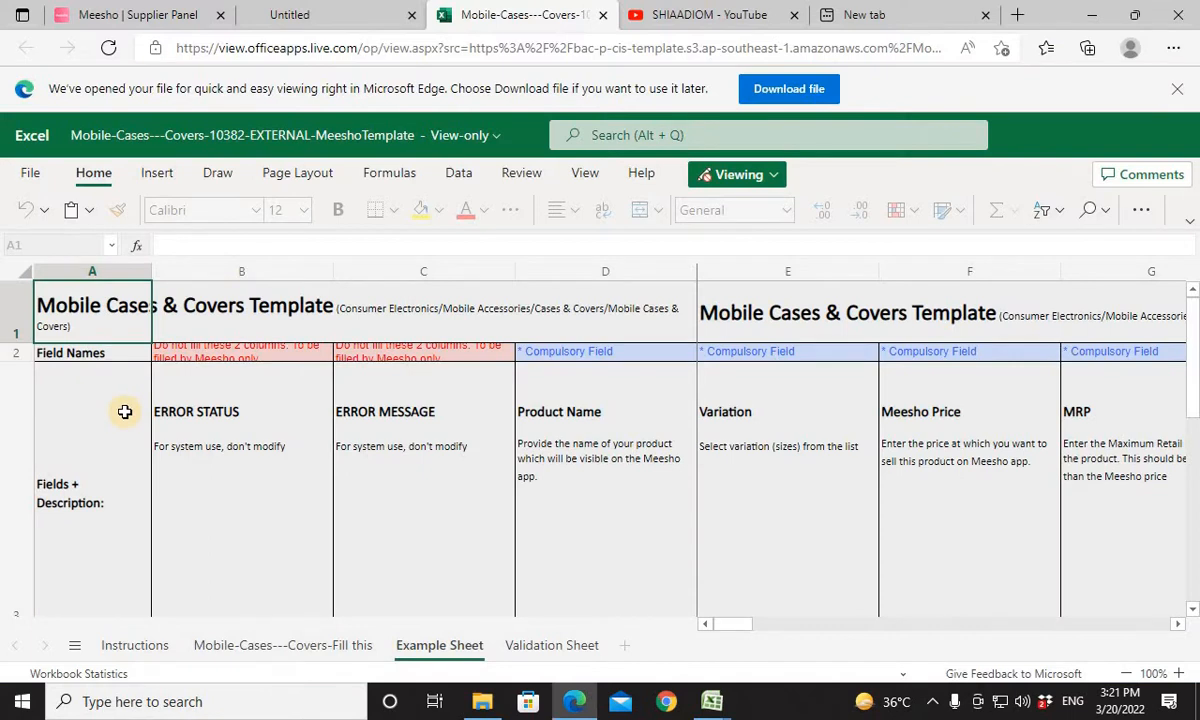
key(alt+Tab)
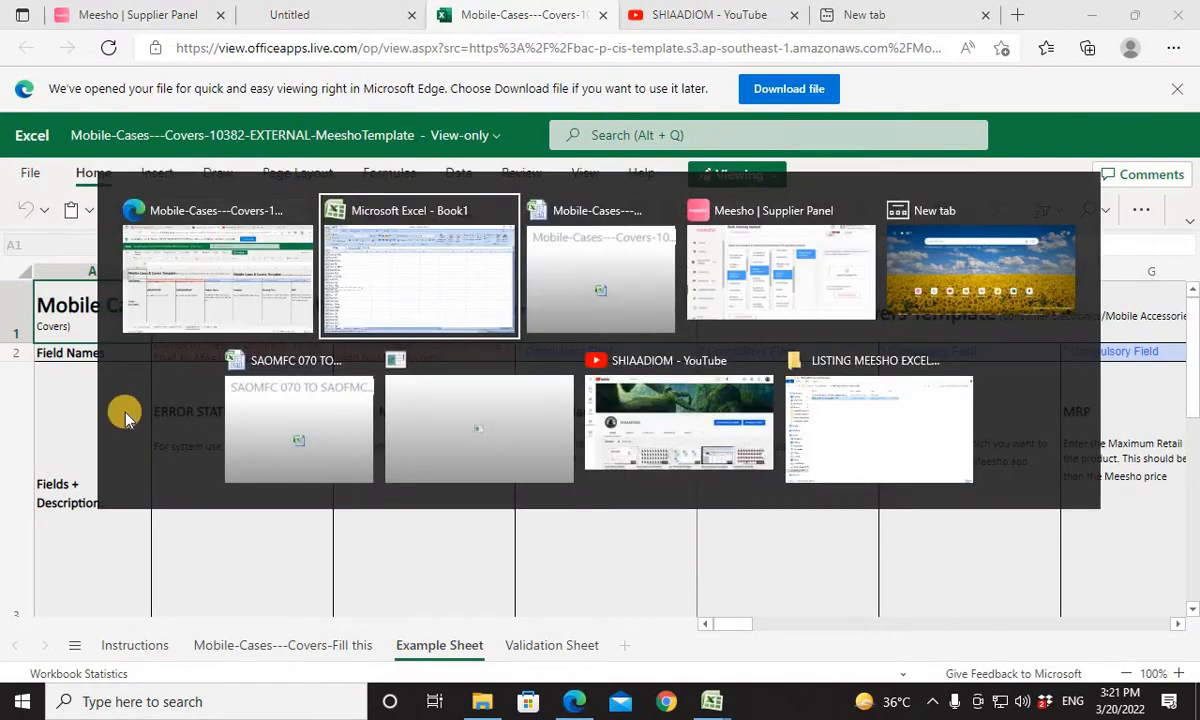
key(alt+Tab)
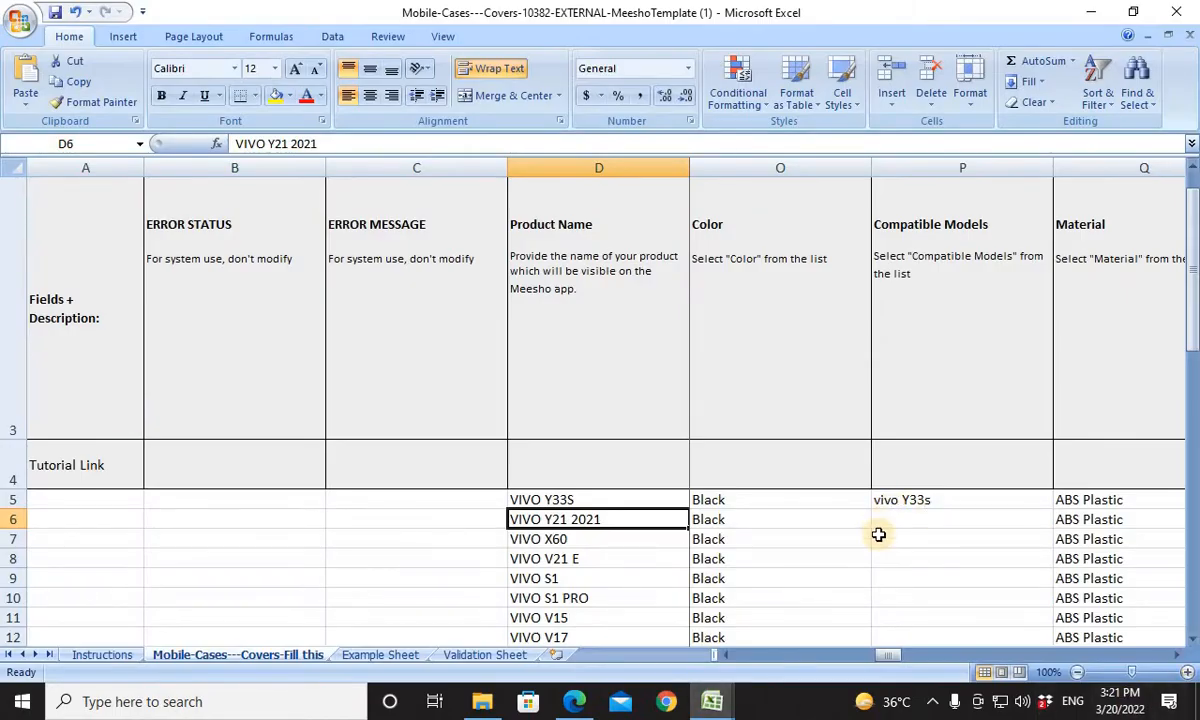
click(882, 520)
key(ctrl+v)
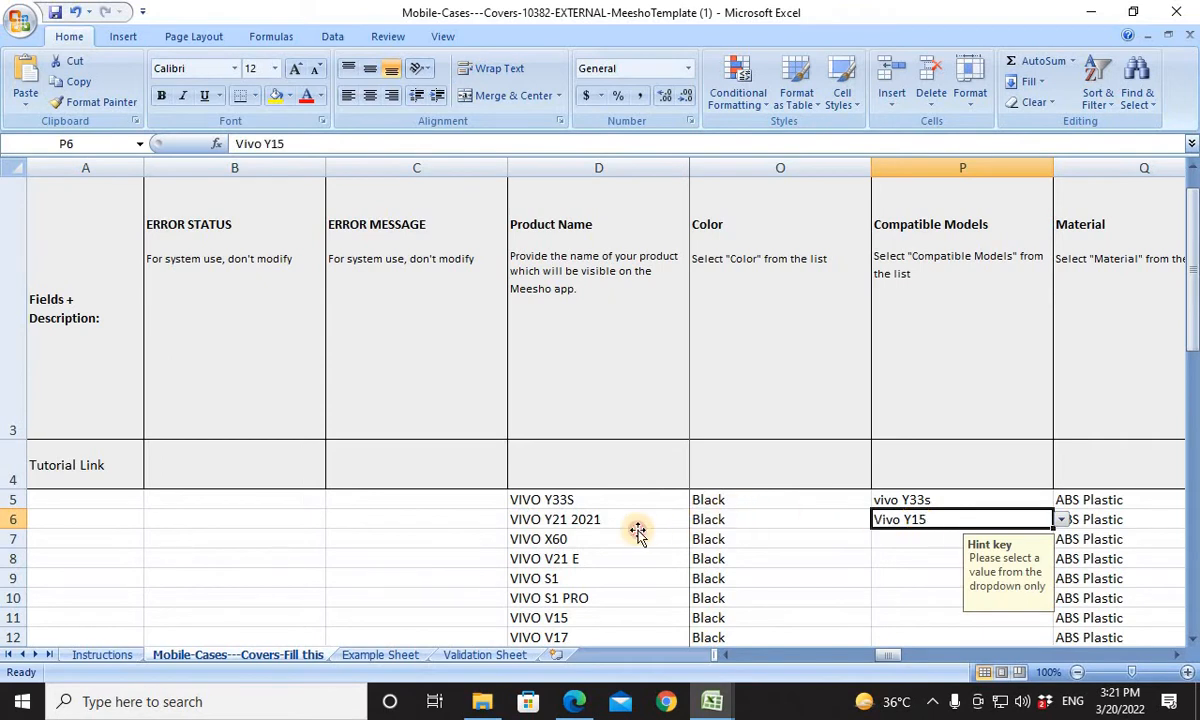
Replace the product name in D6 with the copied Vivo Y15.
click(637, 531)
click(633, 521)
key(ctrl+v)
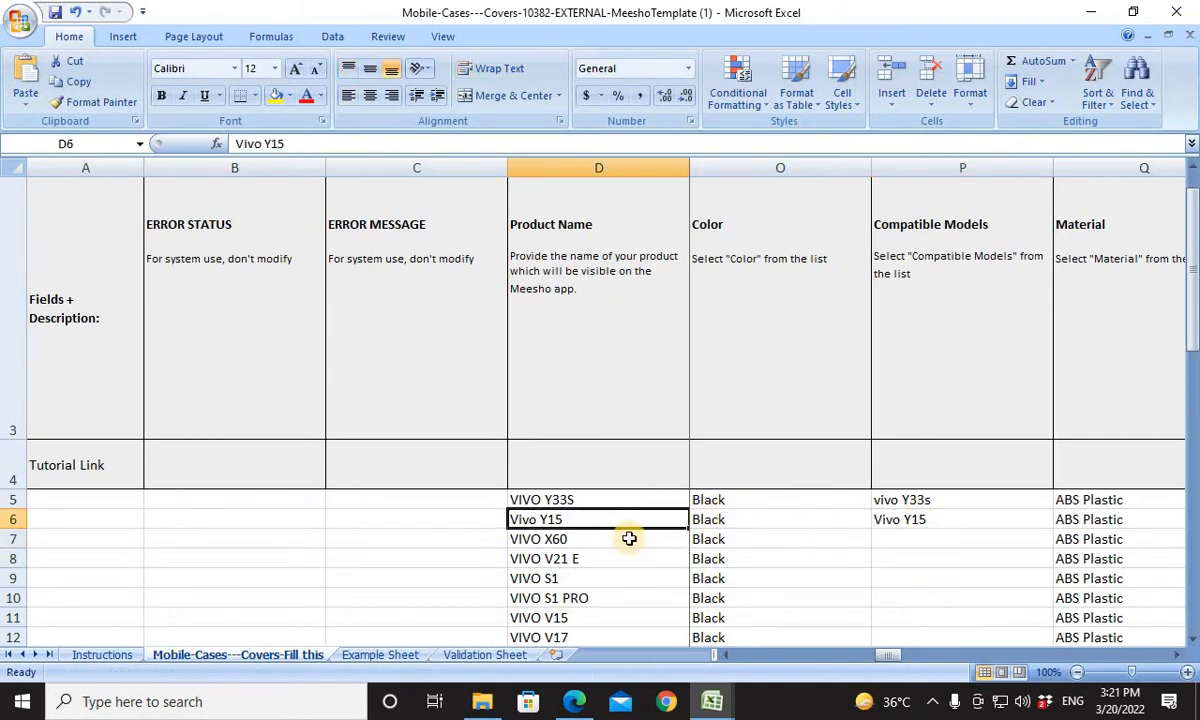
Copy the product name VIVO X60 from D7 of the template and search for it in Book1's model list.
click(628, 535)
key(ctrl+c)
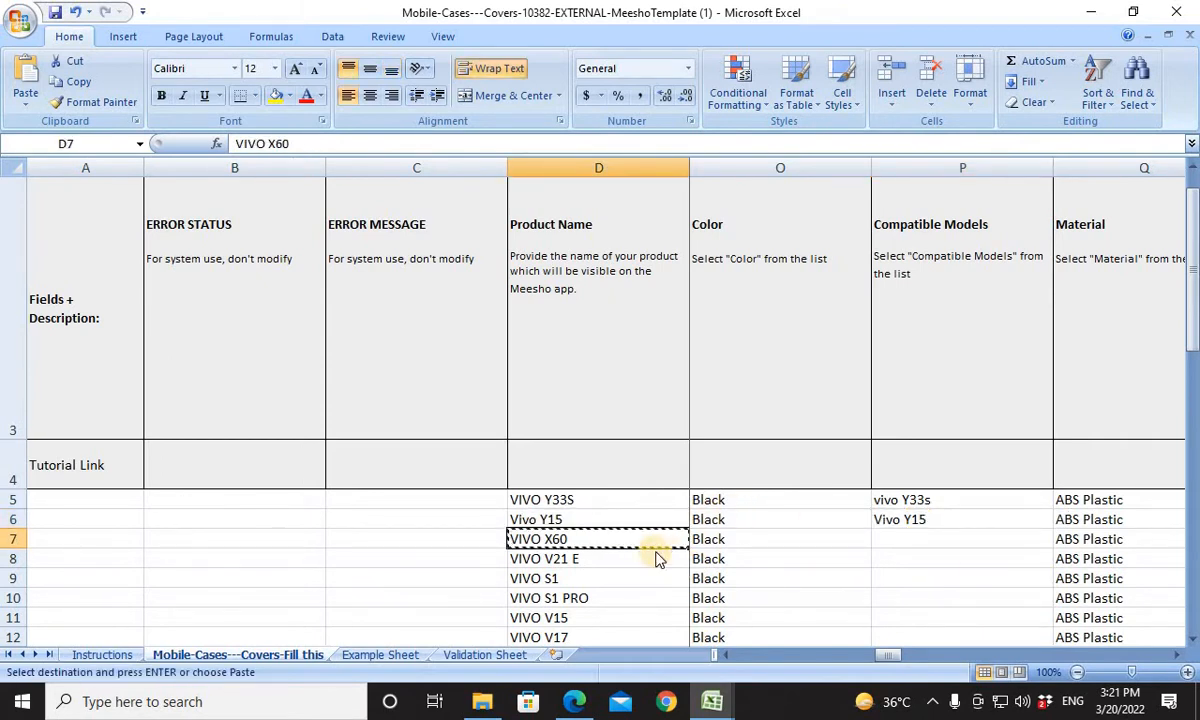
key(alt+Tab)
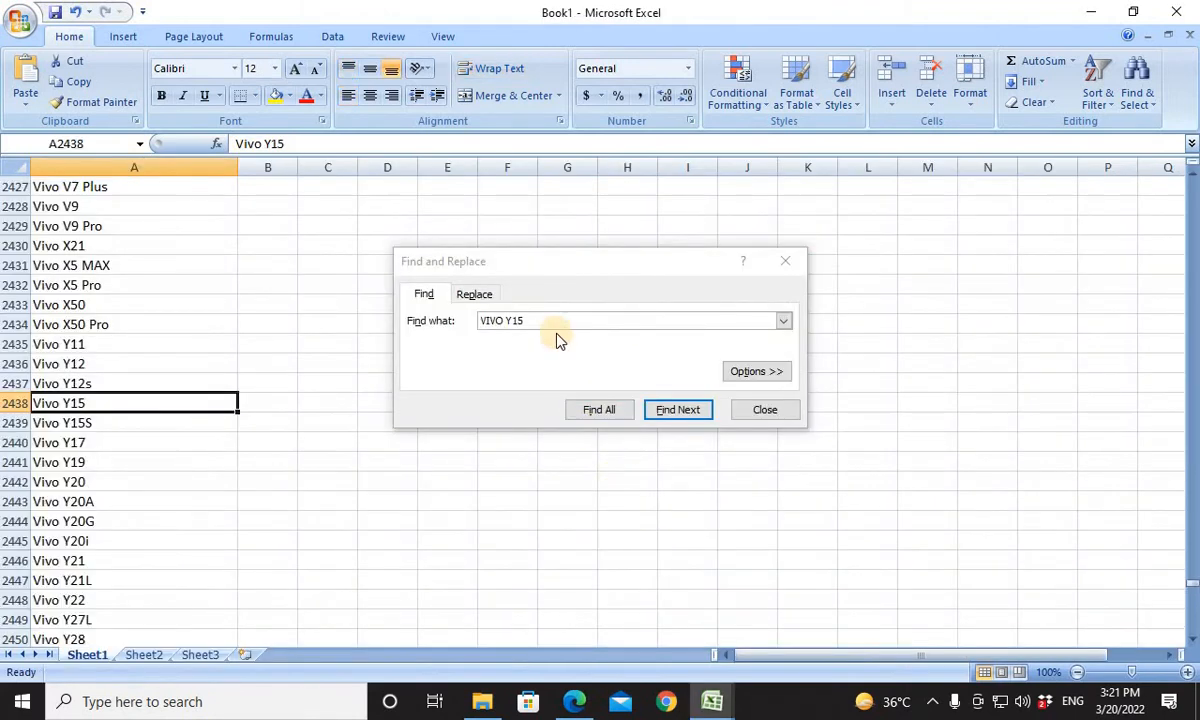
click(437, 333)
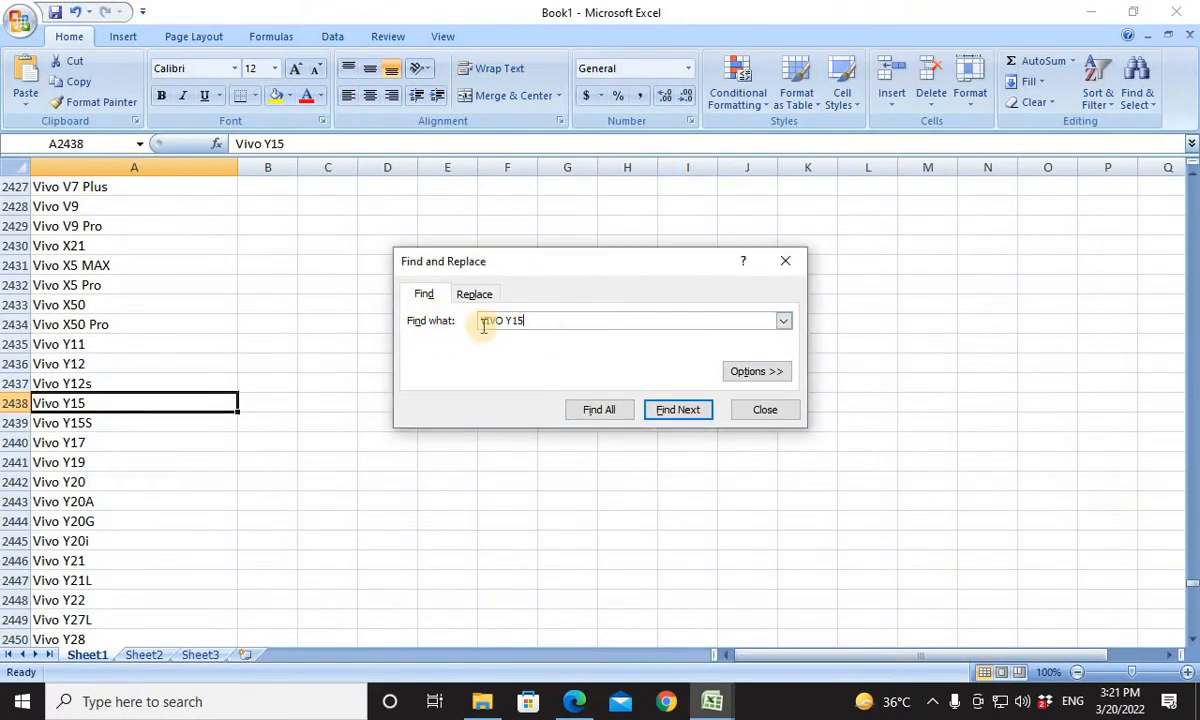
mouse_move(482, 324)
mouse_down()
mouse_move(536, 332)
mouse_move(461, 324)
mouse_up()
click(544, 321)
text(VIVO X60)
key(Return)
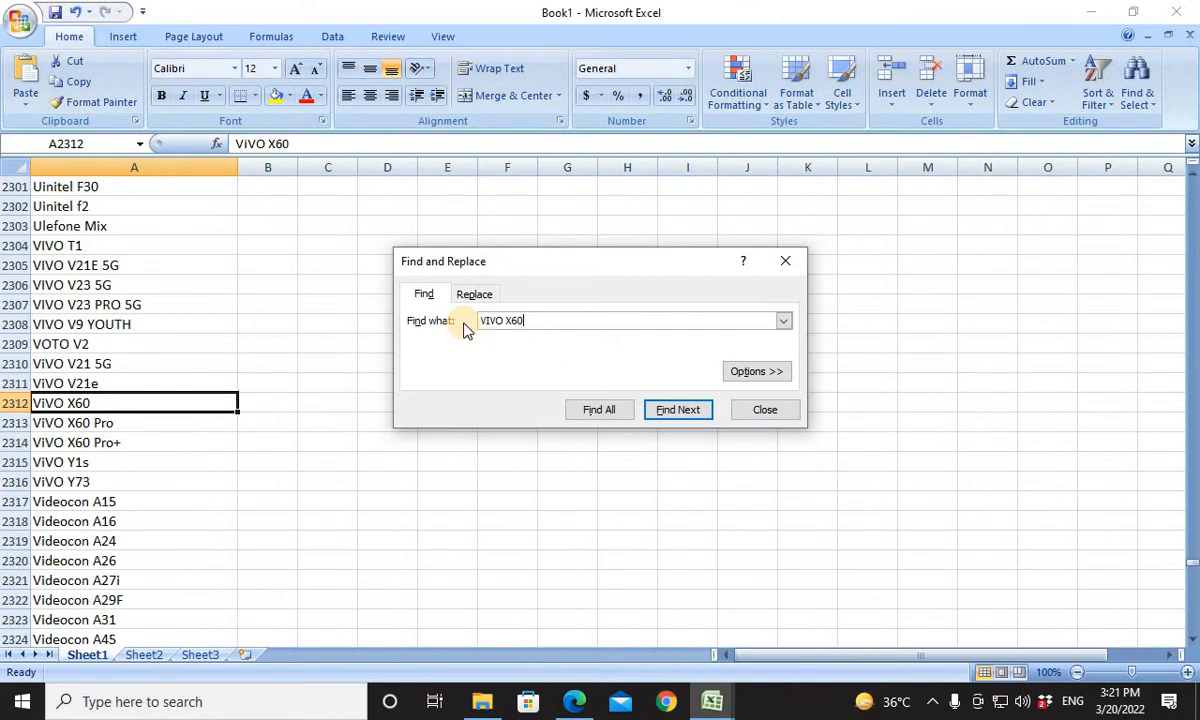
Copy the matching ViVO X60 entry from Book1's list and paste it into Compatible Models cell P7 of the template.
click(130, 405)
key(ctrl+c)
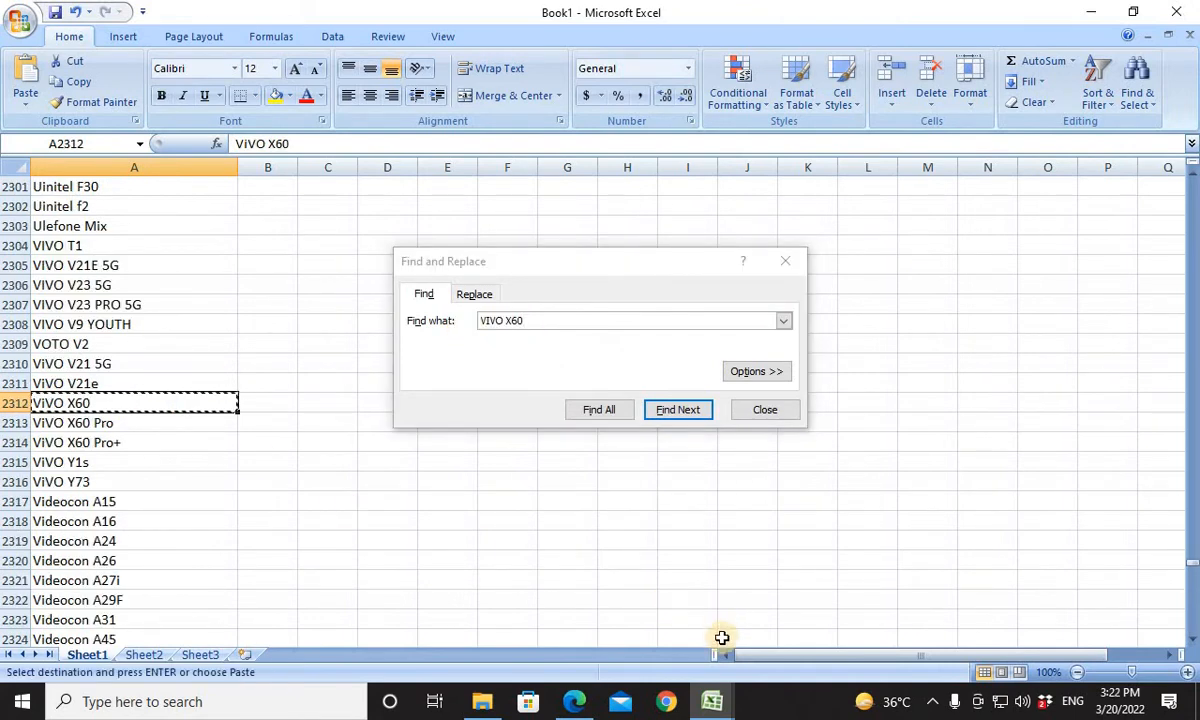
key(alt+Tab)
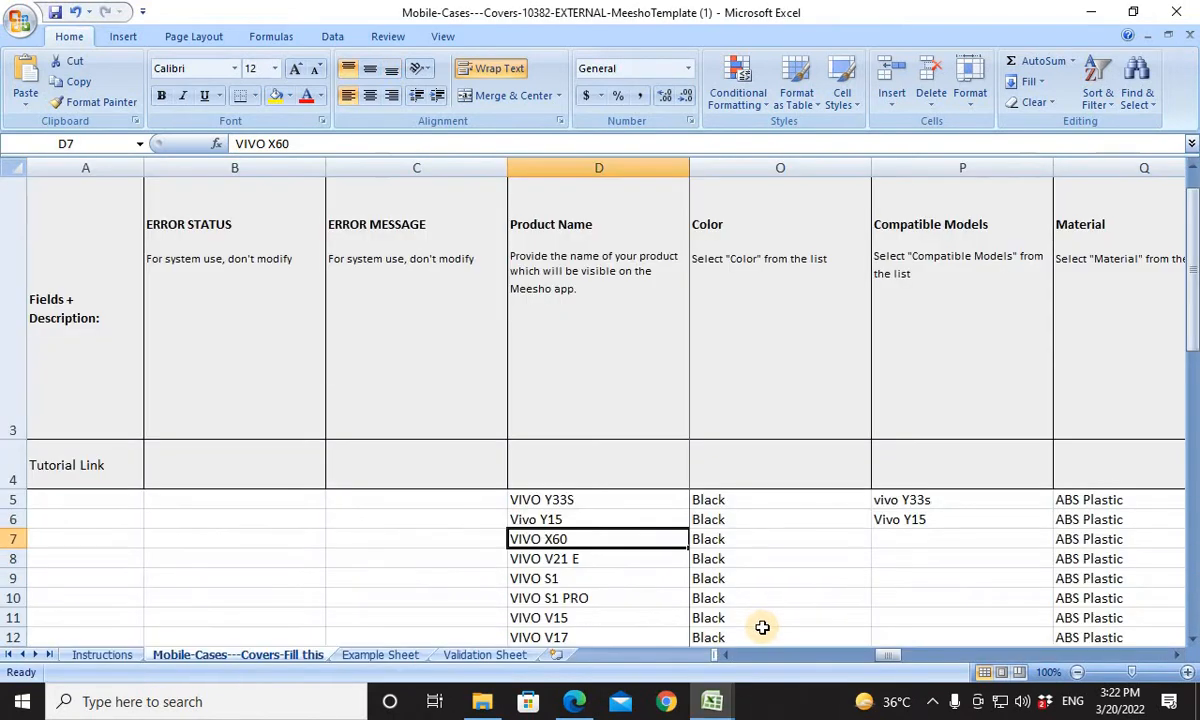
click(924, 536)
key(ctrl+v)
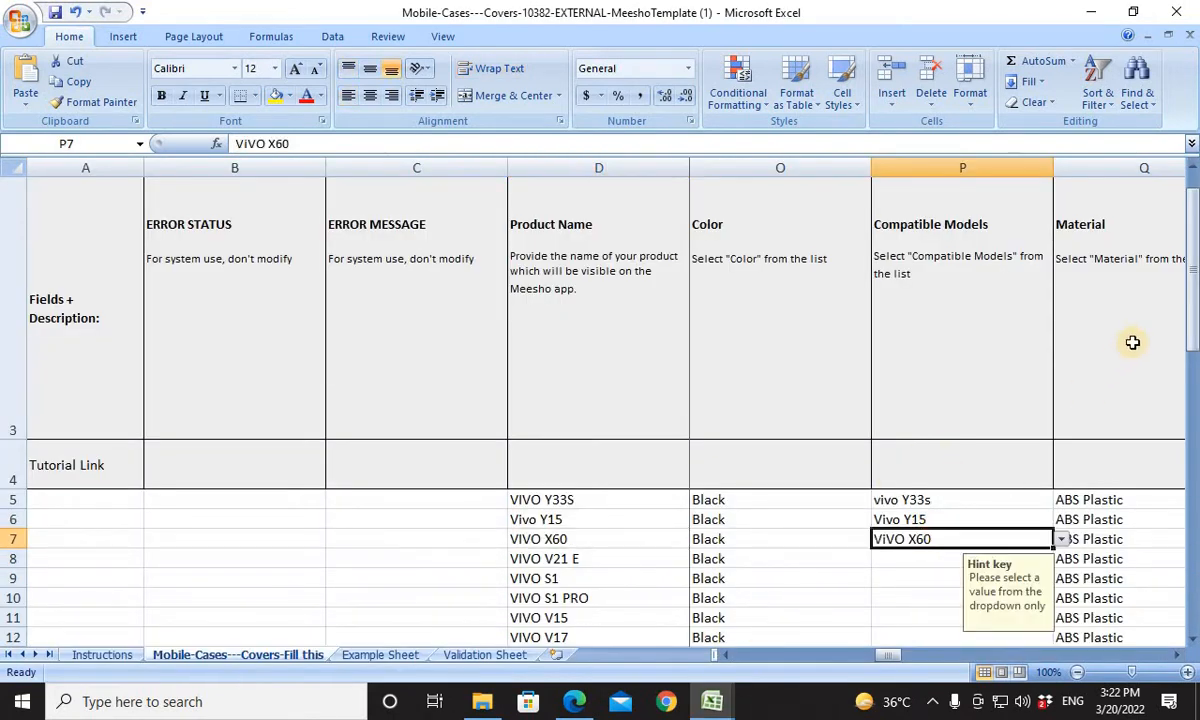
Copy VIVO V21 E from D8 of the template, search for it in Book1's list, and repeat the search as VIVO V21E without the space.
drag(1192, 298, 1192, 316)
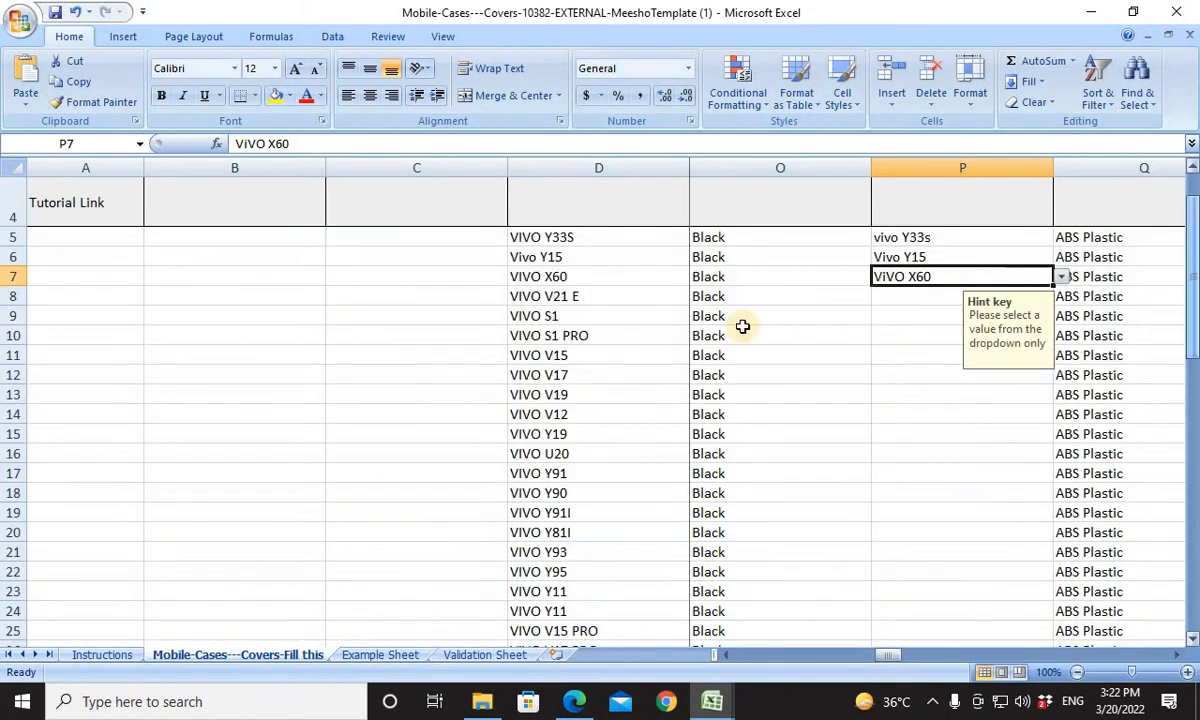
click(579, 279)
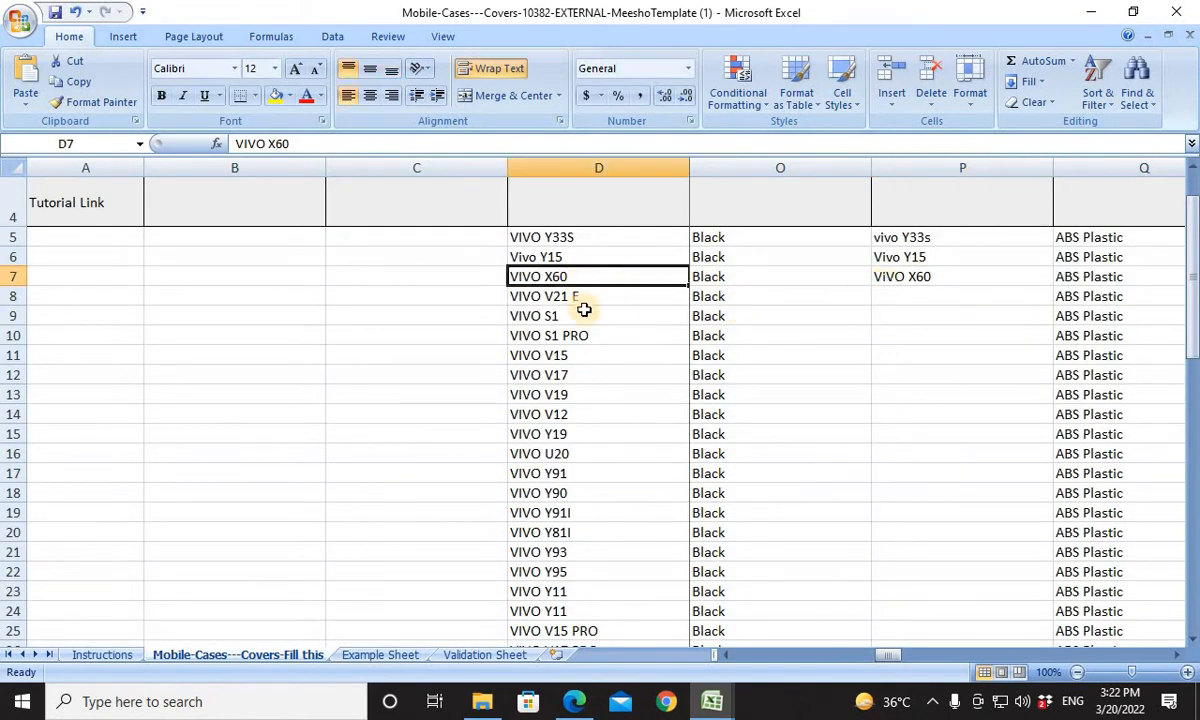
click(568, 297)
key(ctrl+c)
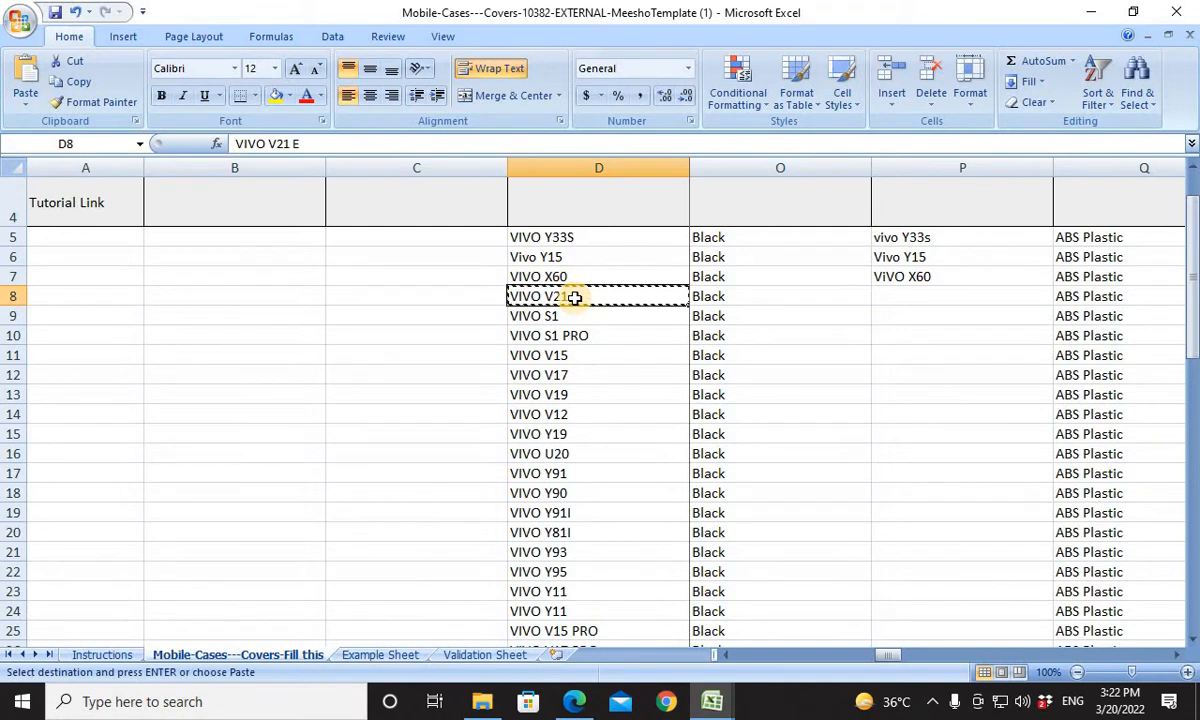
key(alt+Tab)
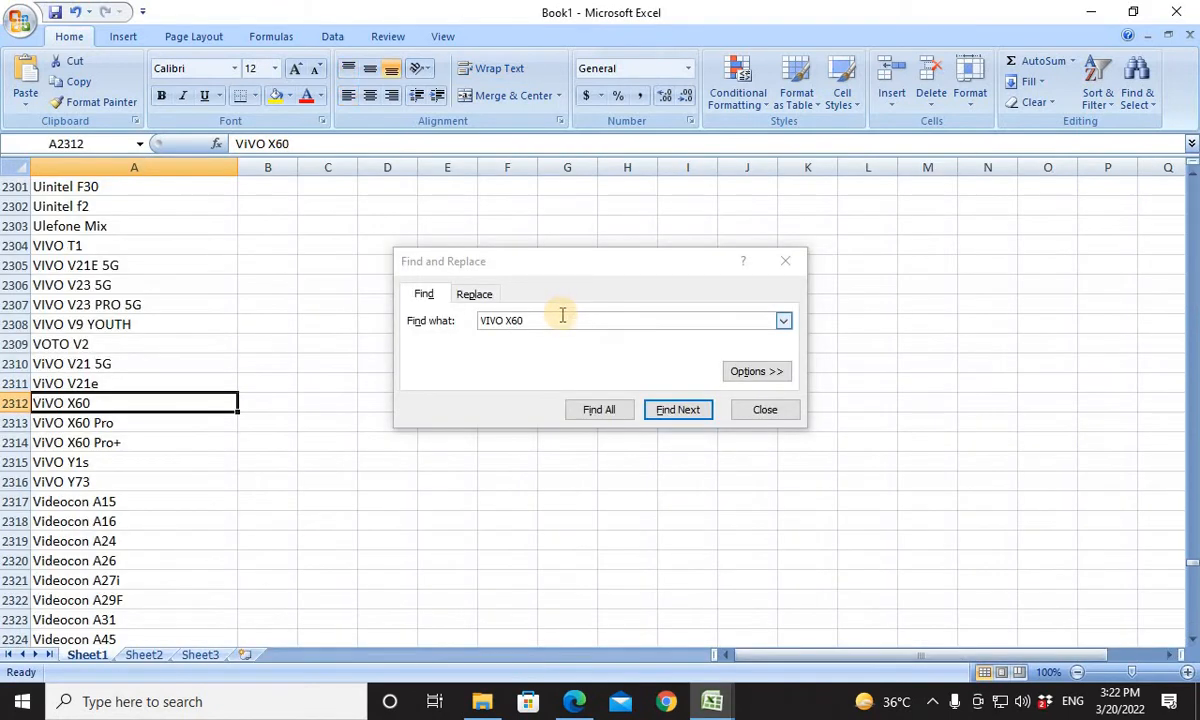
click(482, 321)
key(shift+End)
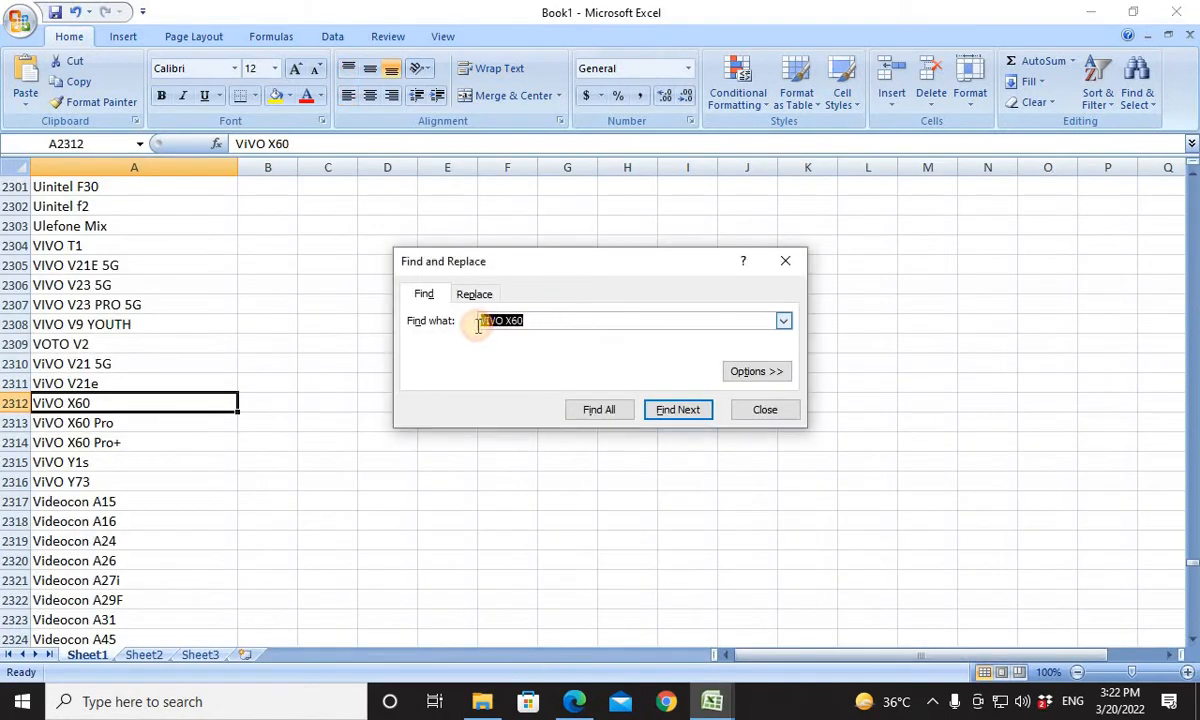
key(ctrl+v)
key(Return)
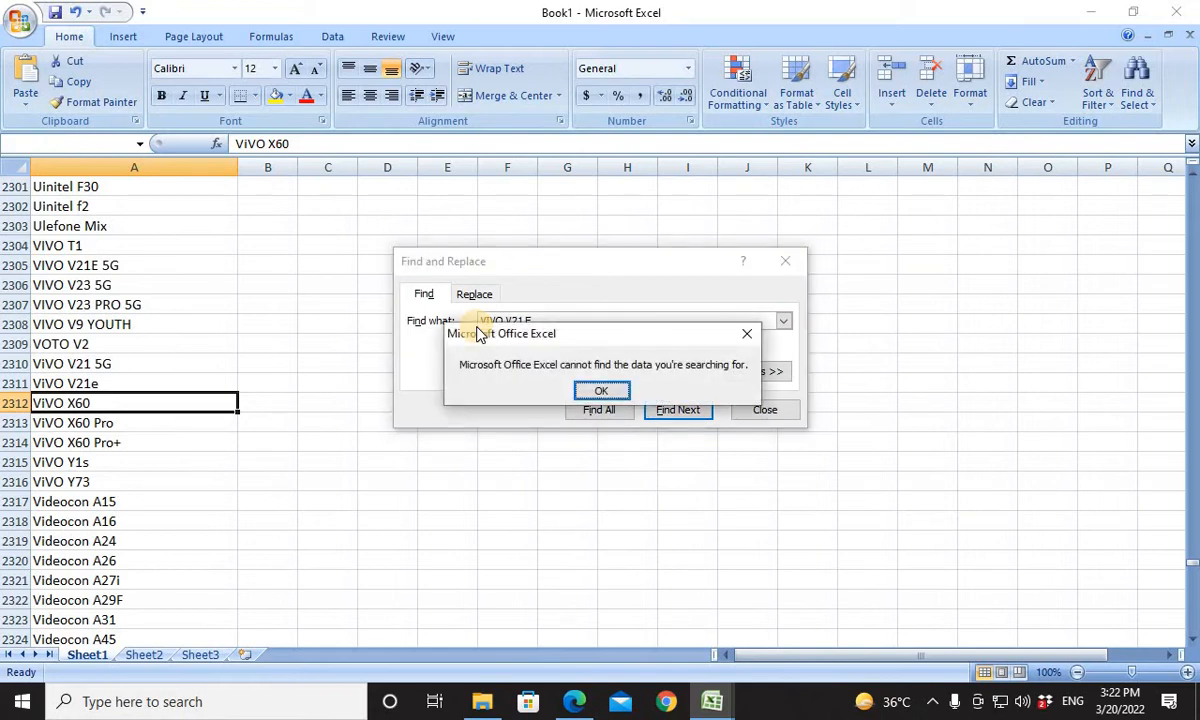
click(606, 390)
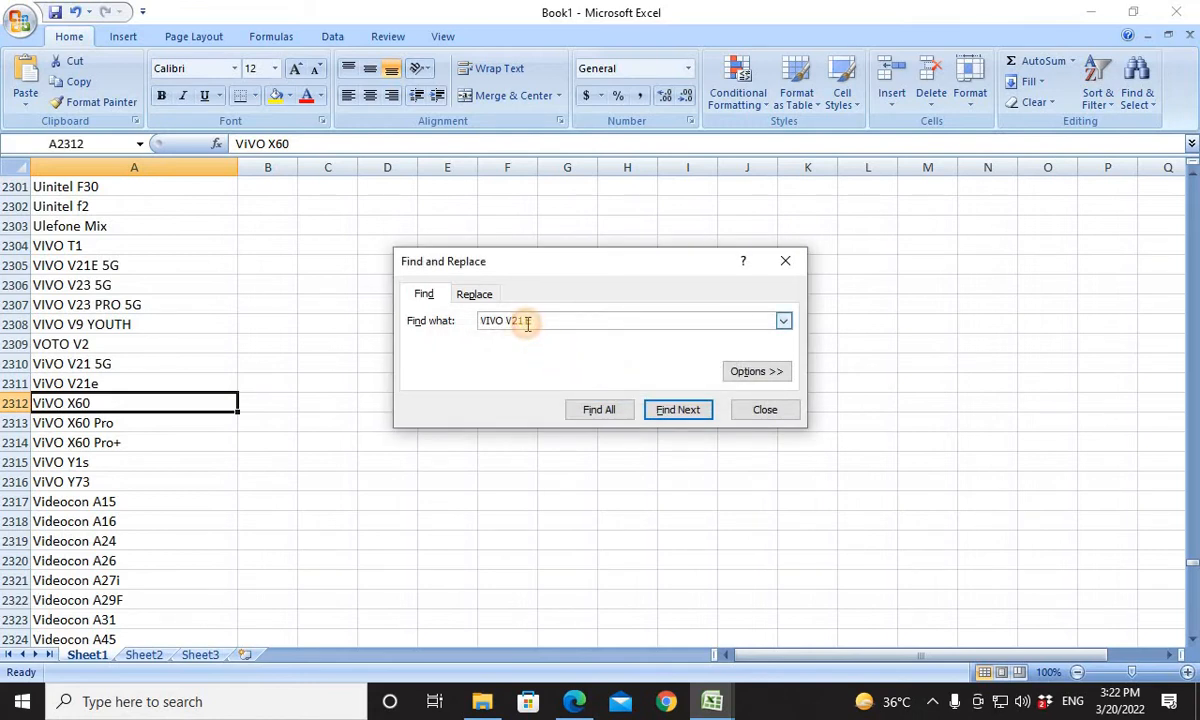
key(Return)
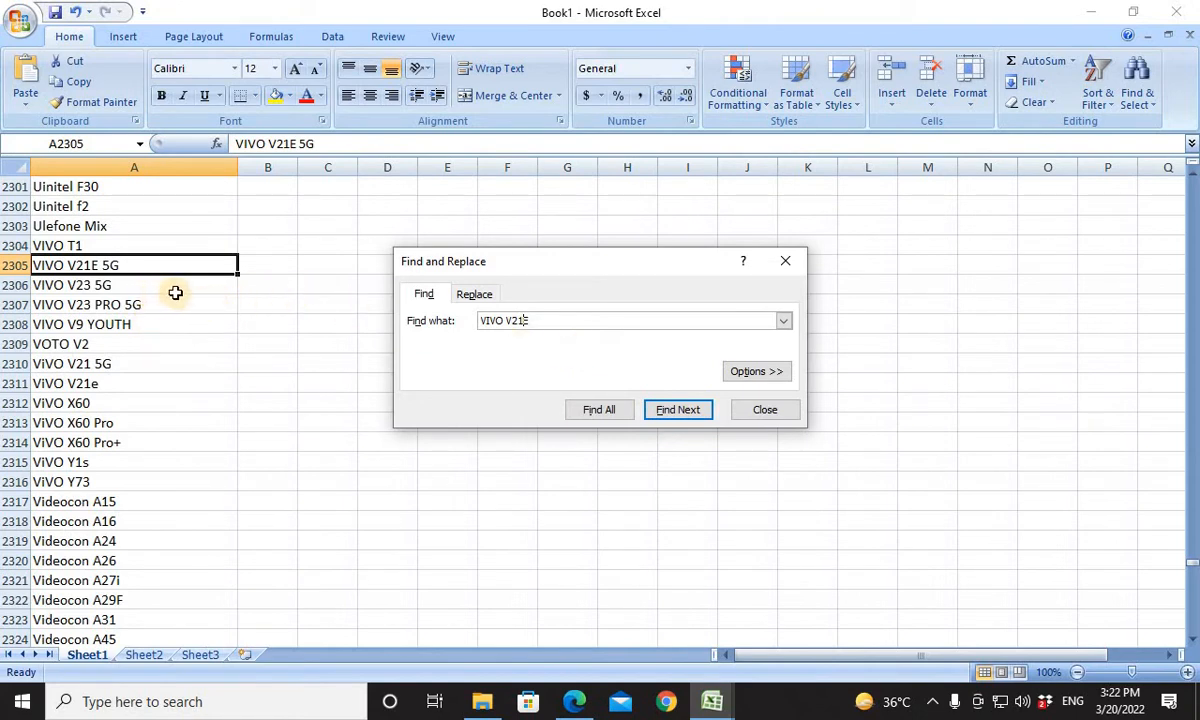
Copy the ViVO V21e entry from Book1's list and paste it into Compatible Models cell P8 of the template.
click(130, 383)
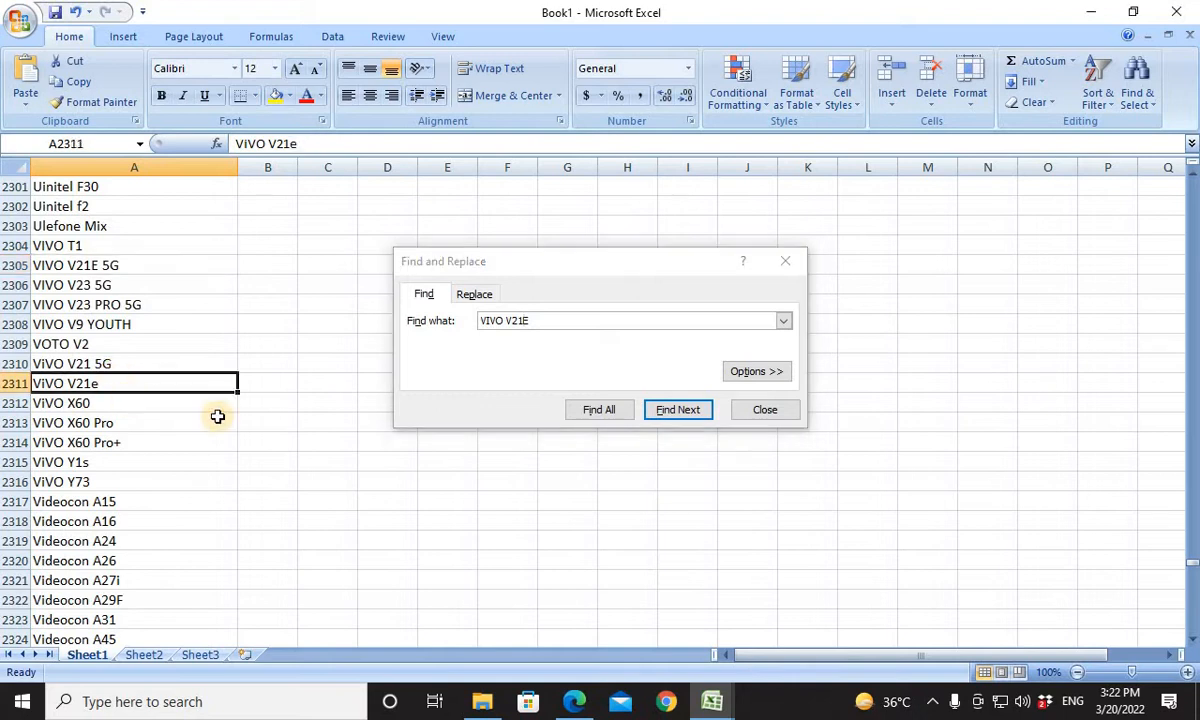
key(ctrl+c)
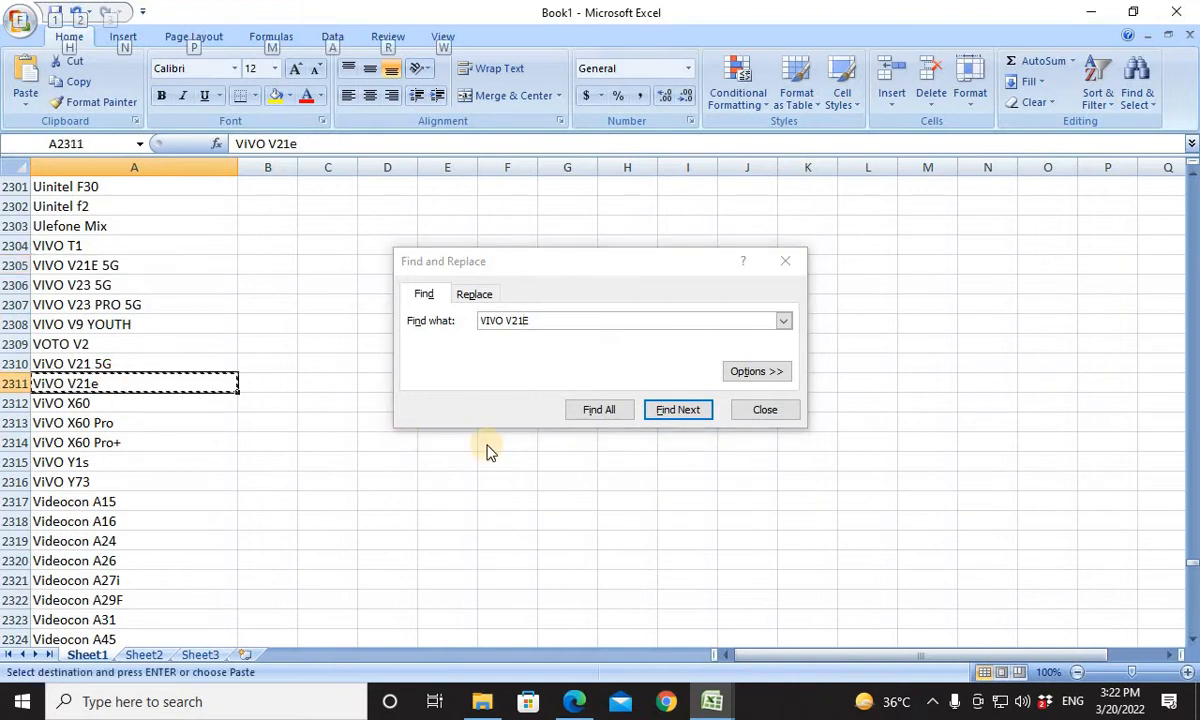
key(alt+Tab)
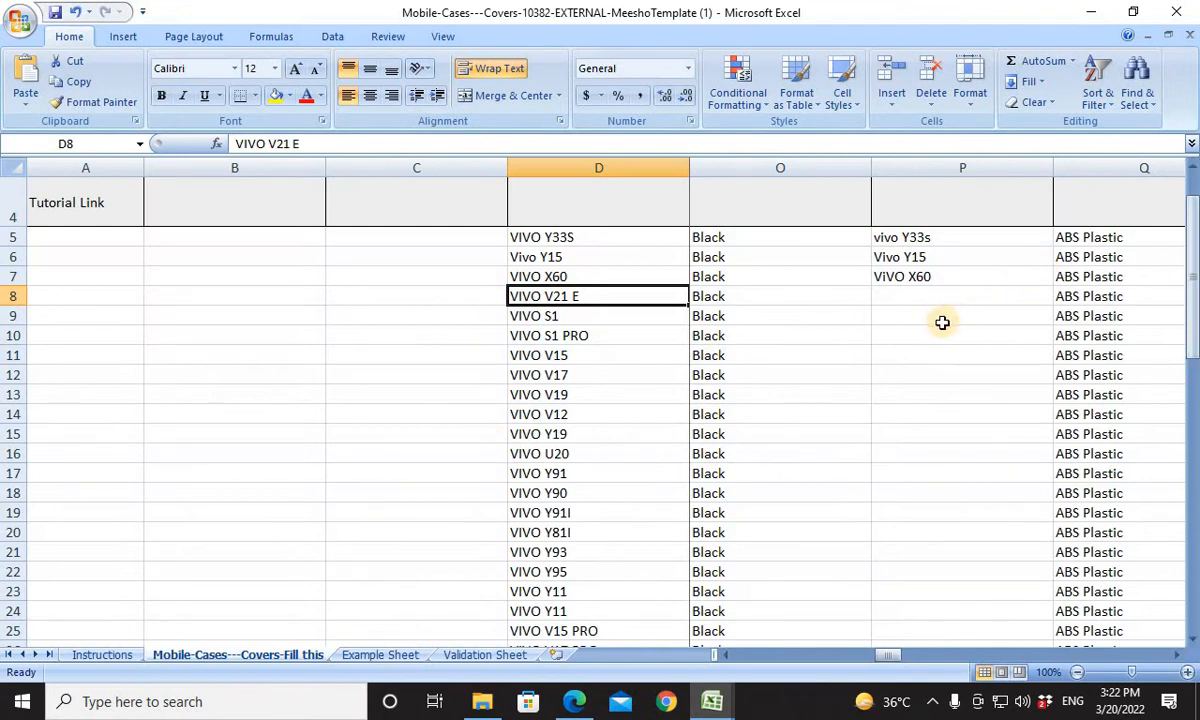
click(926, 294)
key(ctrl+v)
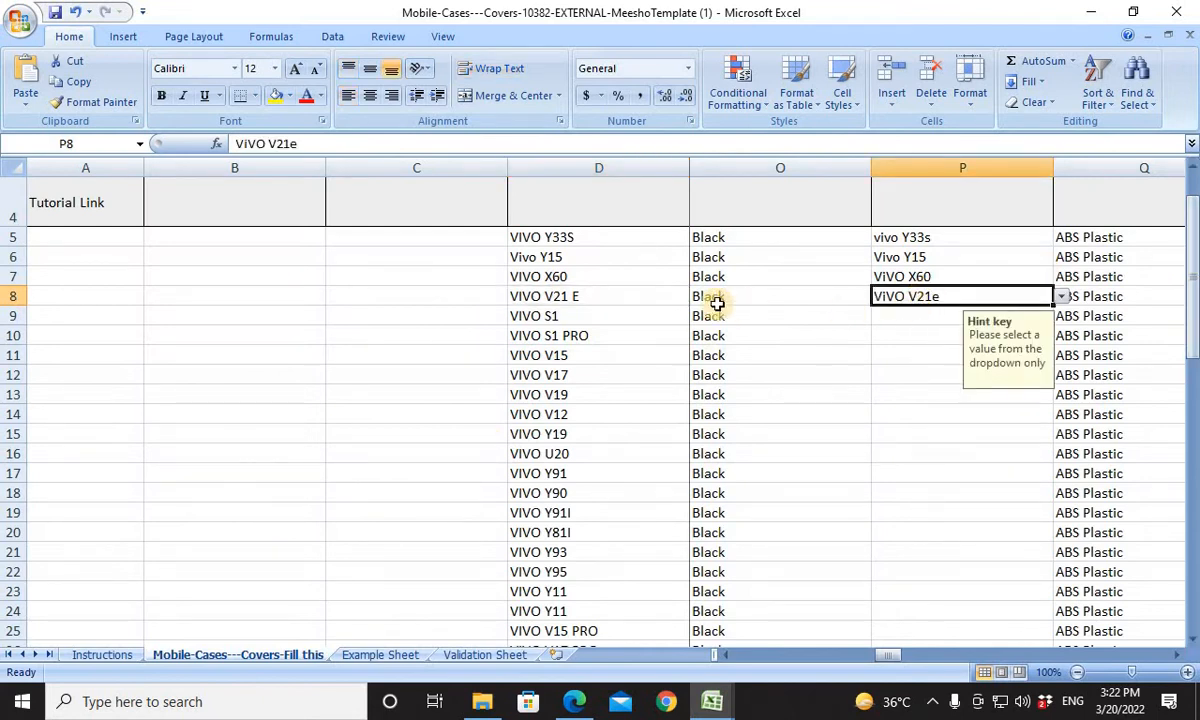
Copy the product name VIVO S1 from D9 of the template and search for it in Book1's model list.
click(650, 318)
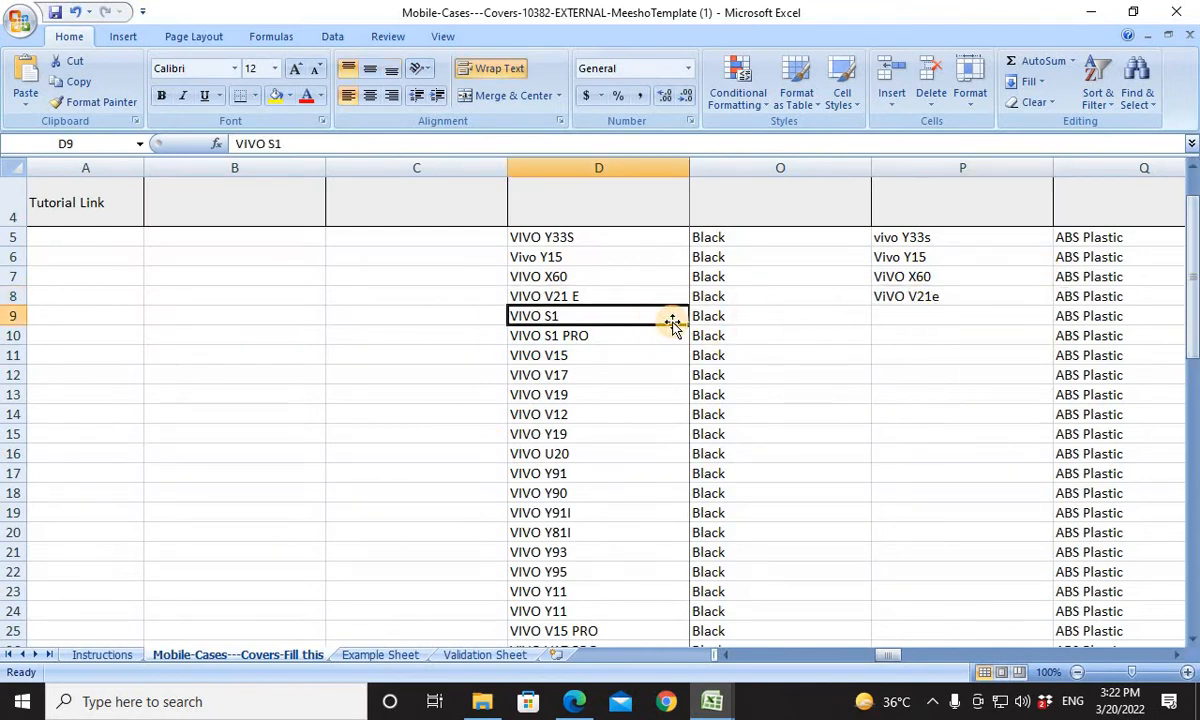
key(ctrl+c)
key(alt+Tab)
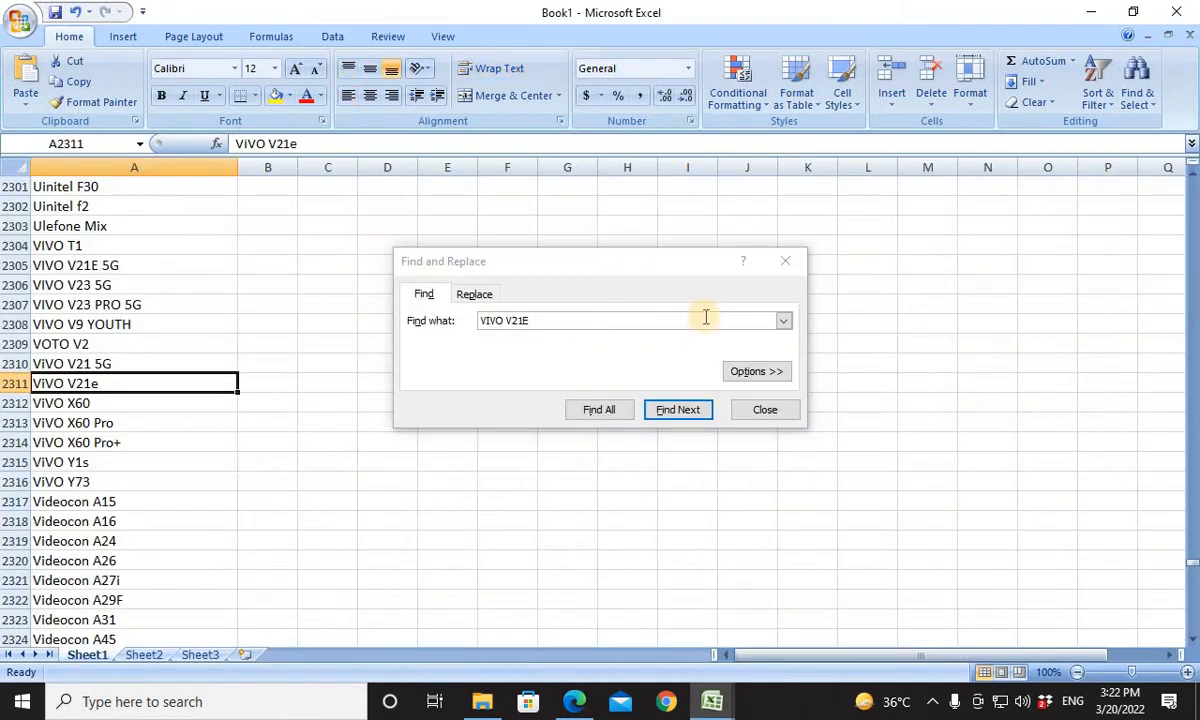
drag(678, 320, 472, 322)
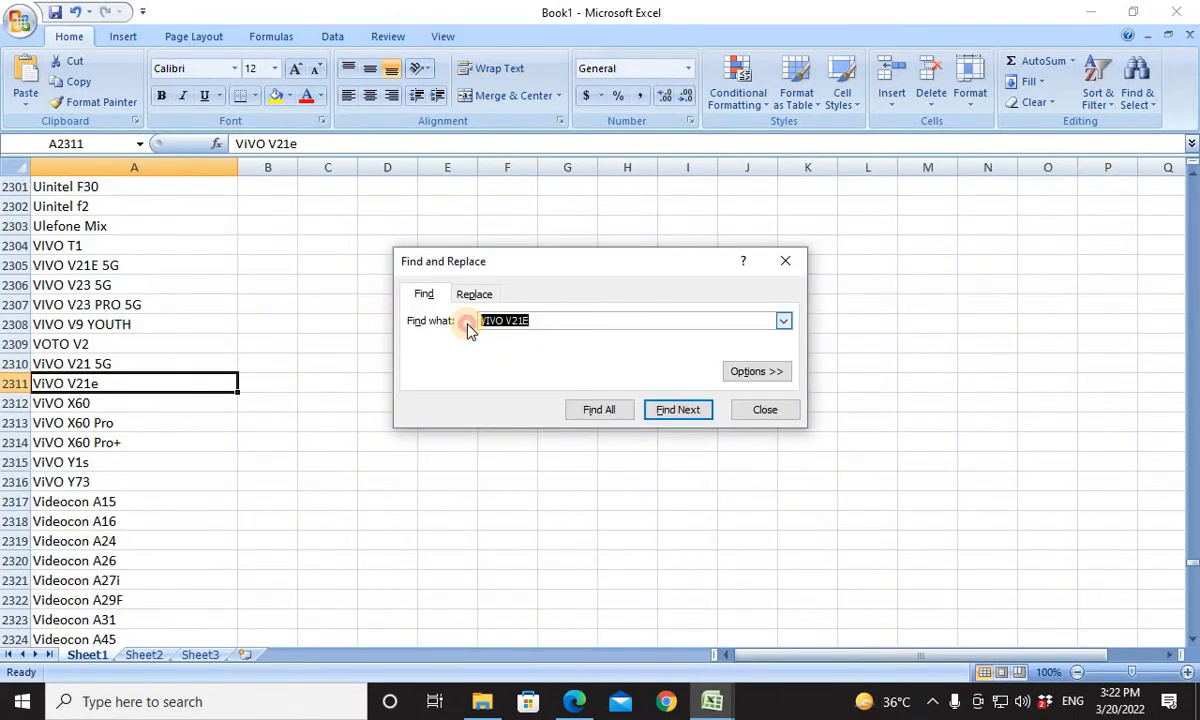
key(ctrl+v)
key(Return)
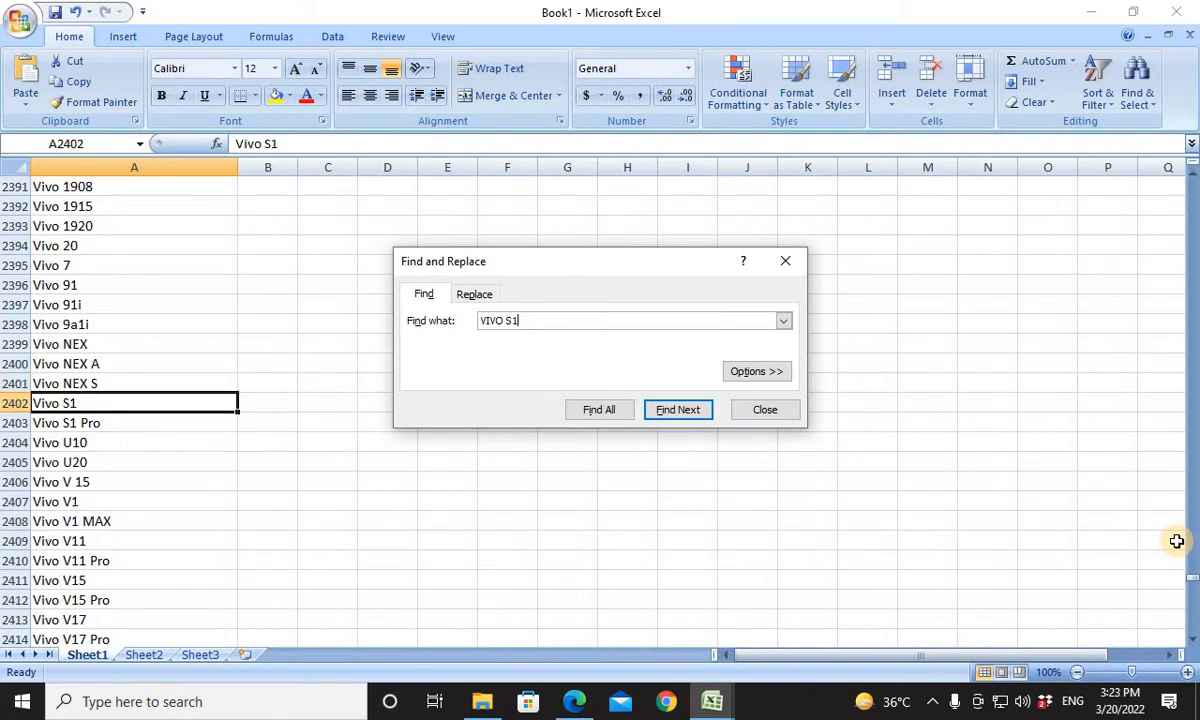
Undo the accidental overwrite of cell A2402 in Book1's list and copy its Vivo S1 entry.
click(99, 404)
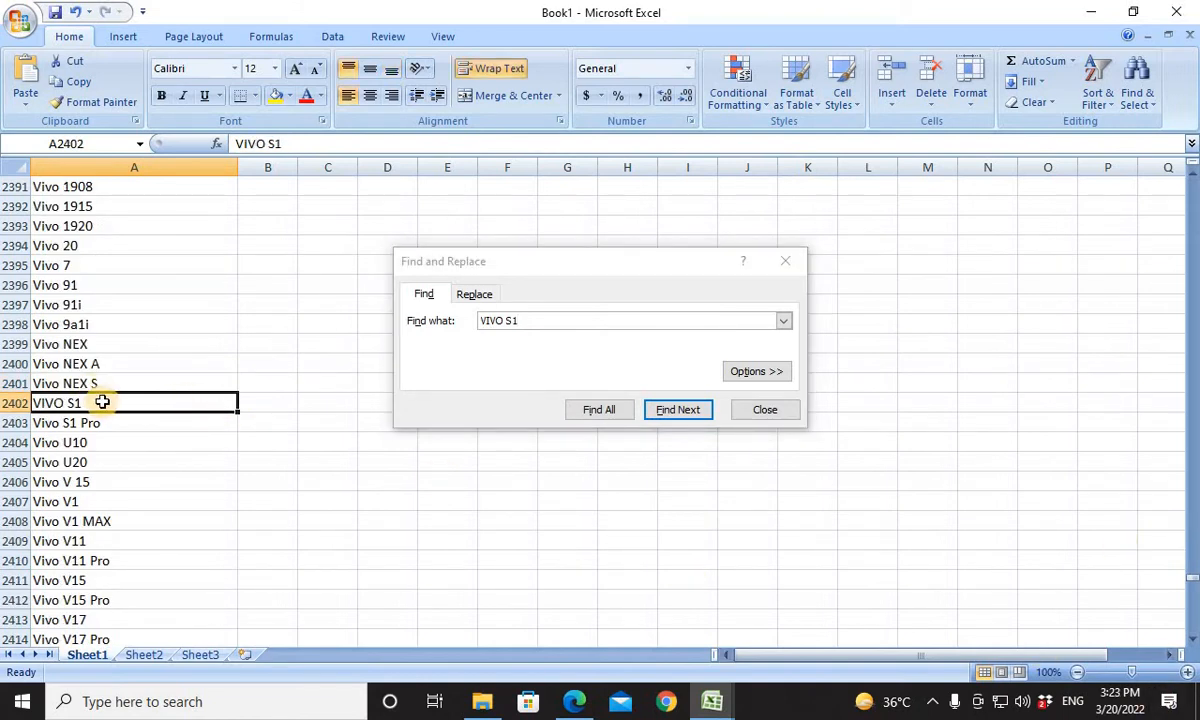
key(ctrl+z)
key(ctrl+c)
key(alt+Tab)
key(alt+Tab)
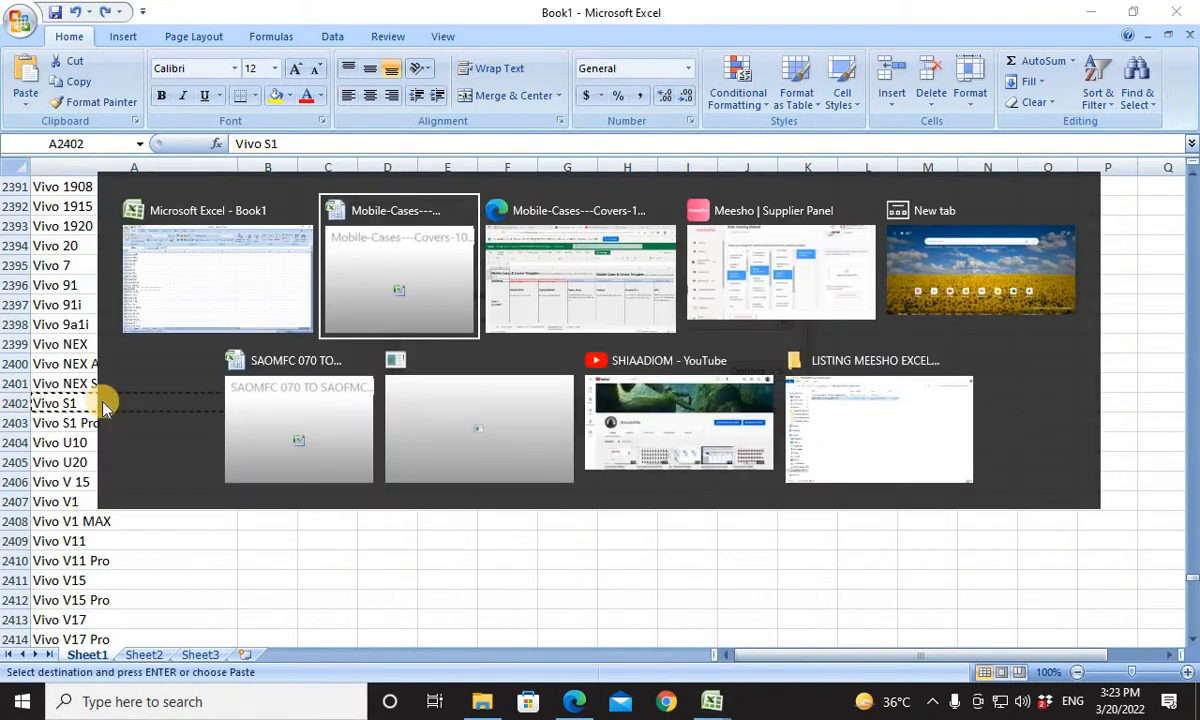
key(alt+Tab)
key(alt+Tab)
key(alt+Tab)
key(alt+Tab)
key(alt+Tab)
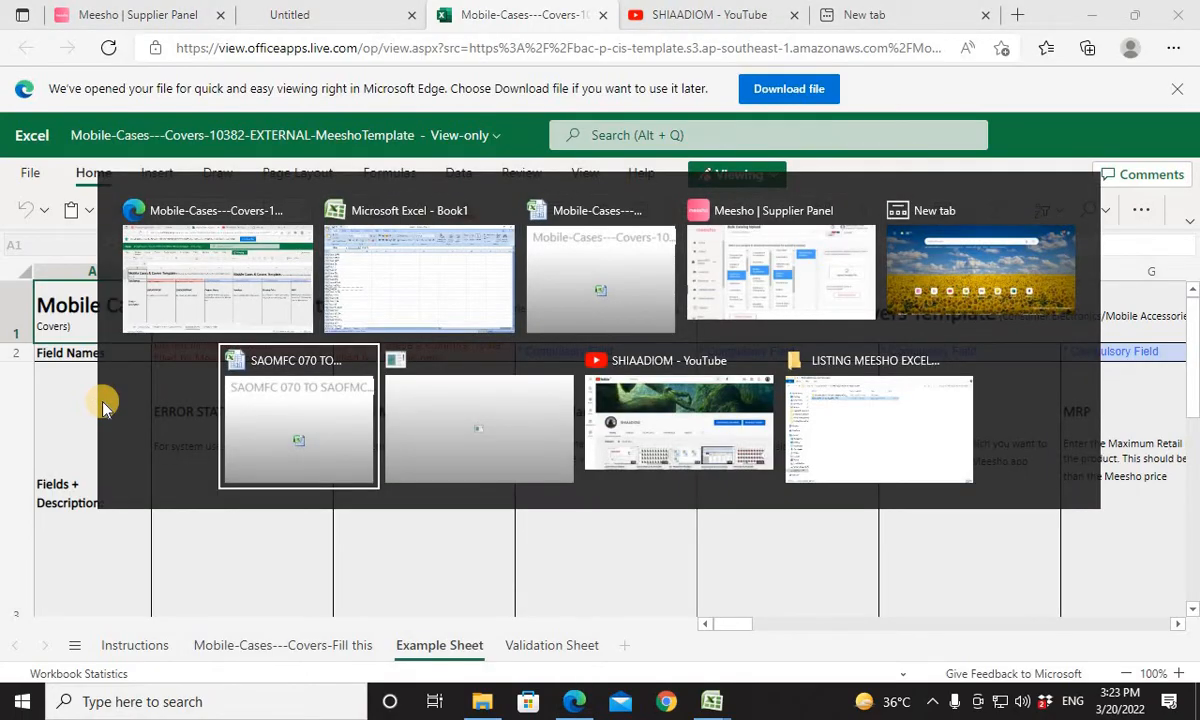
key(alt+Tab)
key(alt+Tab)
key(alt+Tab)
key(alt+Tab)
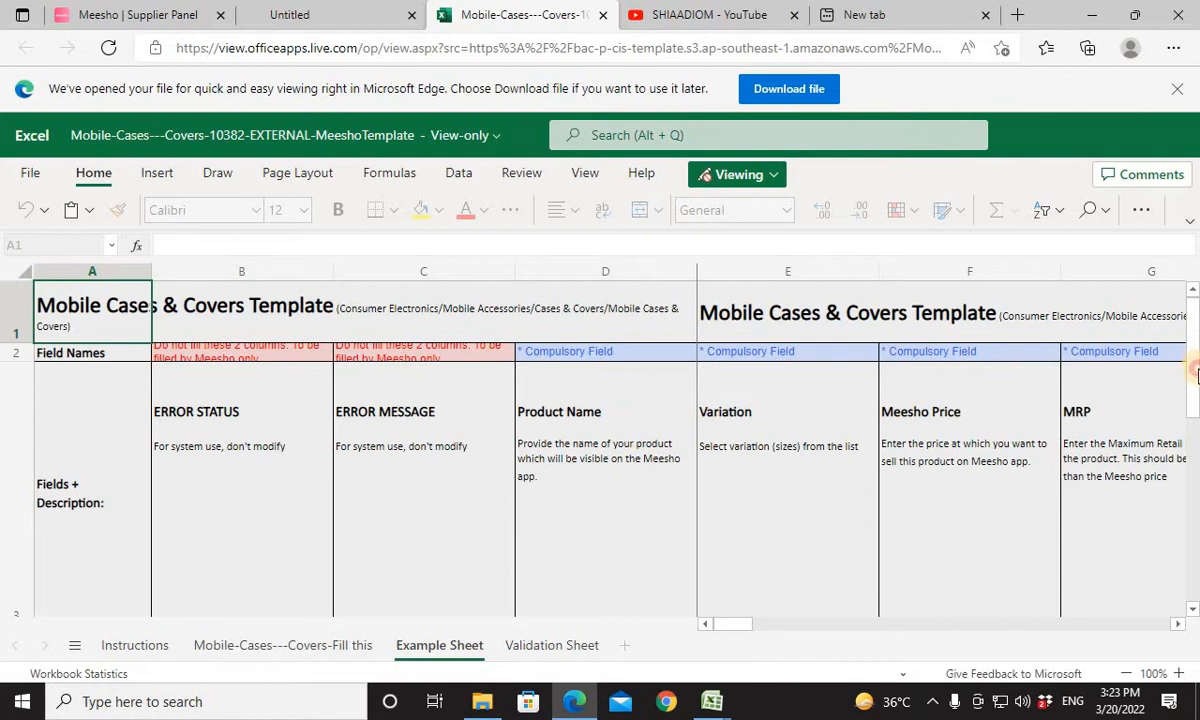
drag(1195, 372, 1196, 422)
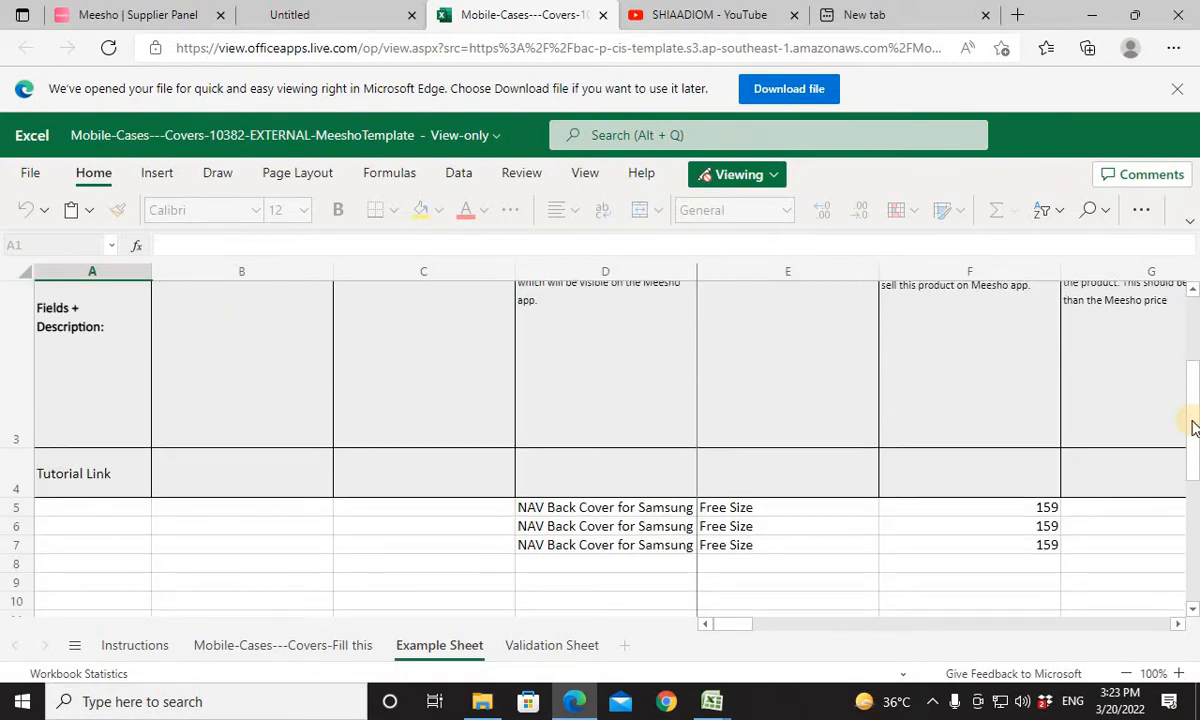
Switch to the template workbook and paste Vivo S1 into Compatible Models cell P9.
key(alt+Tab)
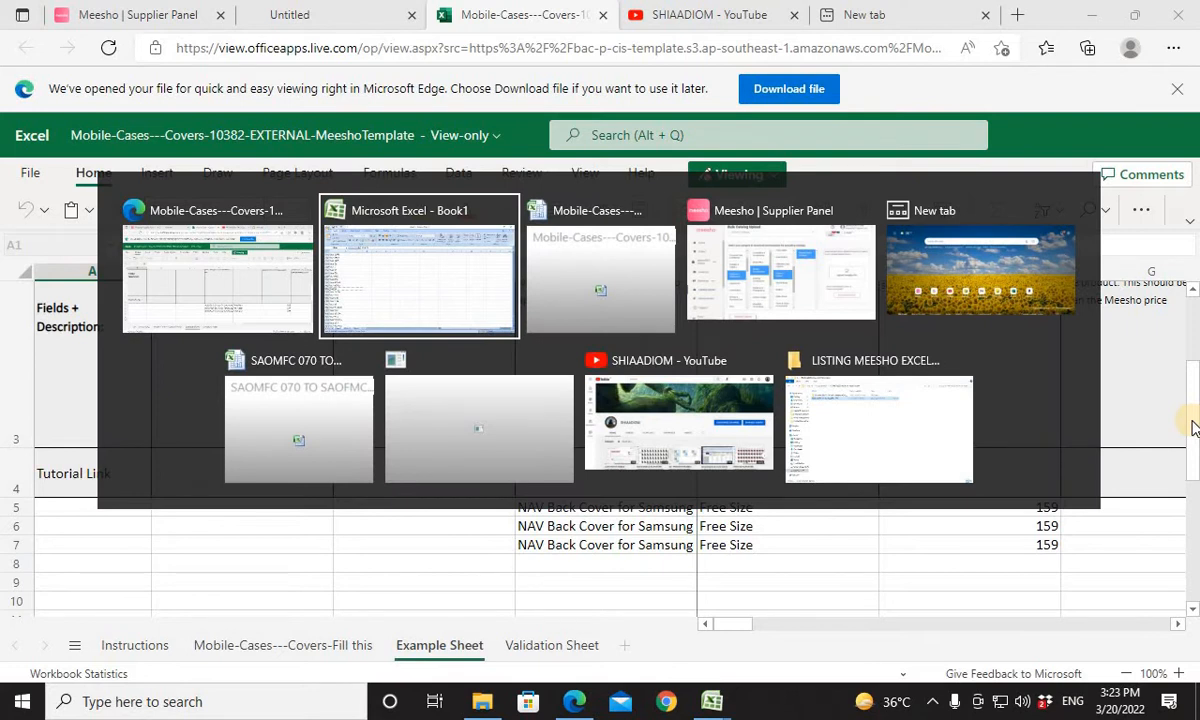
key(alt+Tab)
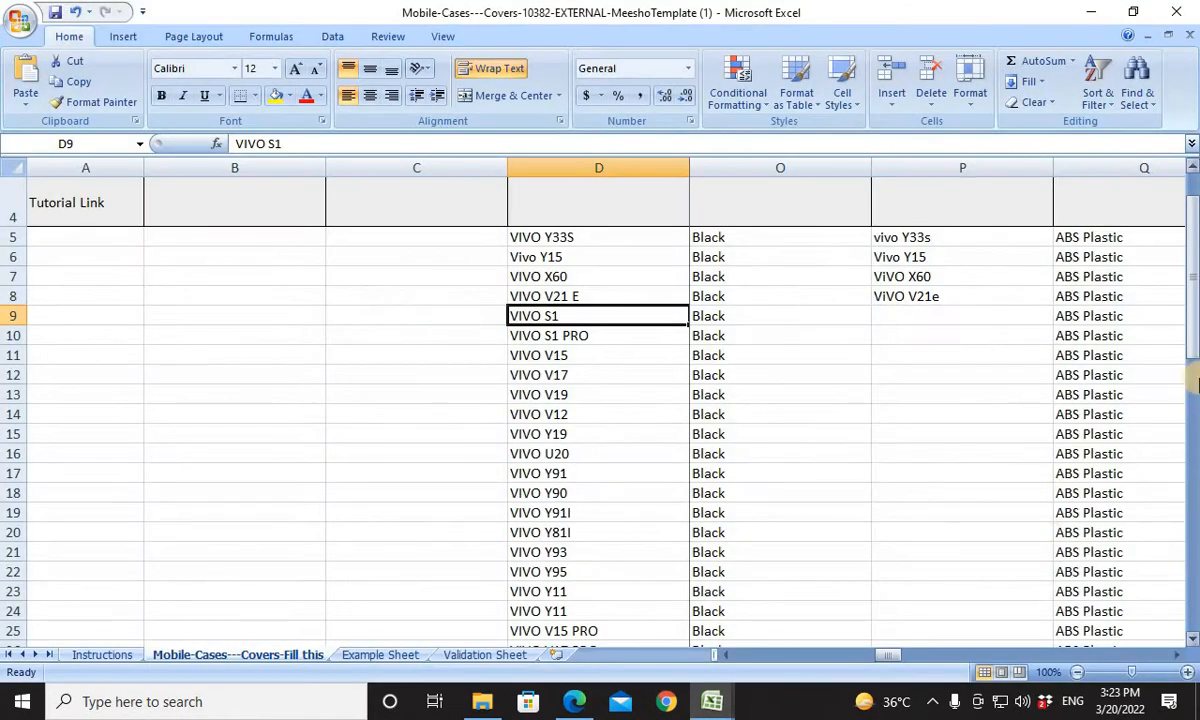
click(904, 314)
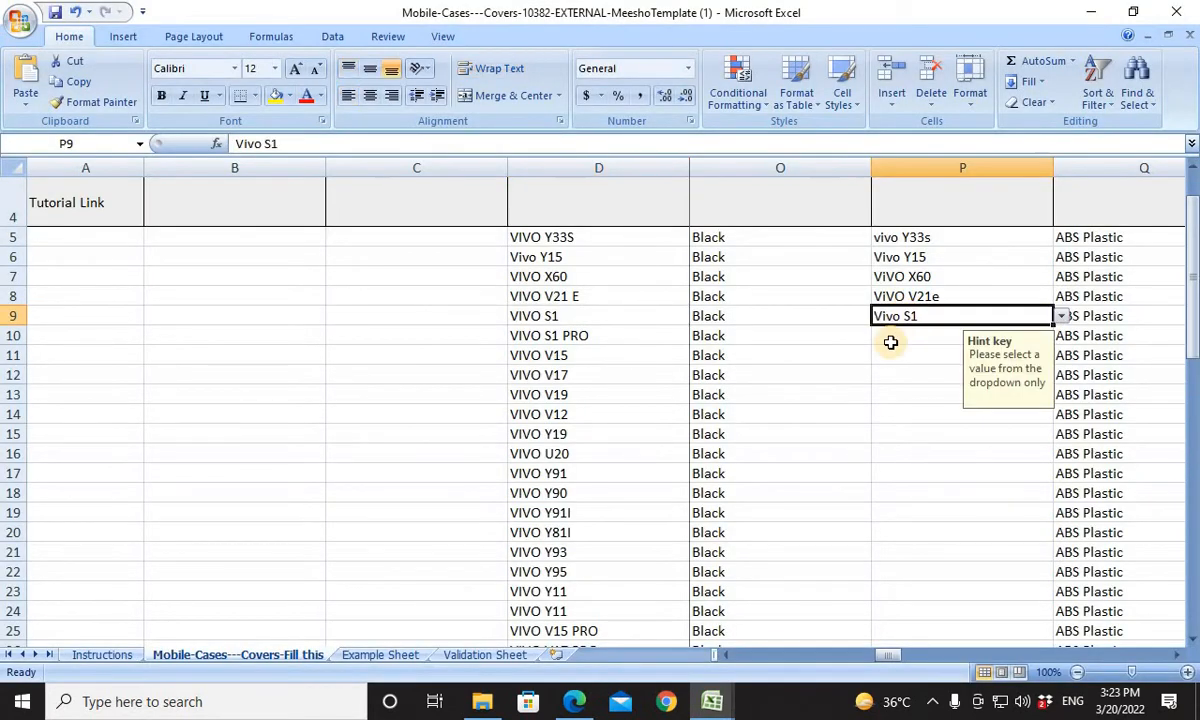
Copy the Vivo S1 Pro entry from Book1's list and paste it into Compatible Models cell P10 of the template.
click(890, 342)
key(alt+Tab)
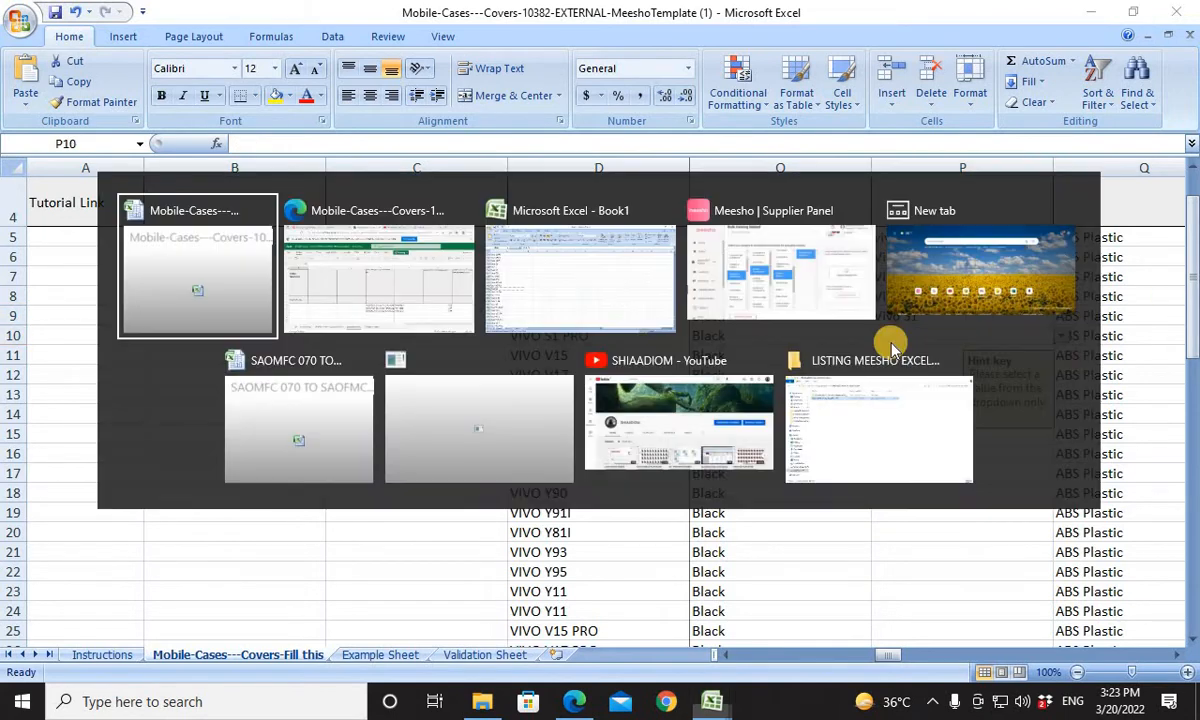
key(alt+Tab)
key(alt+Tab)
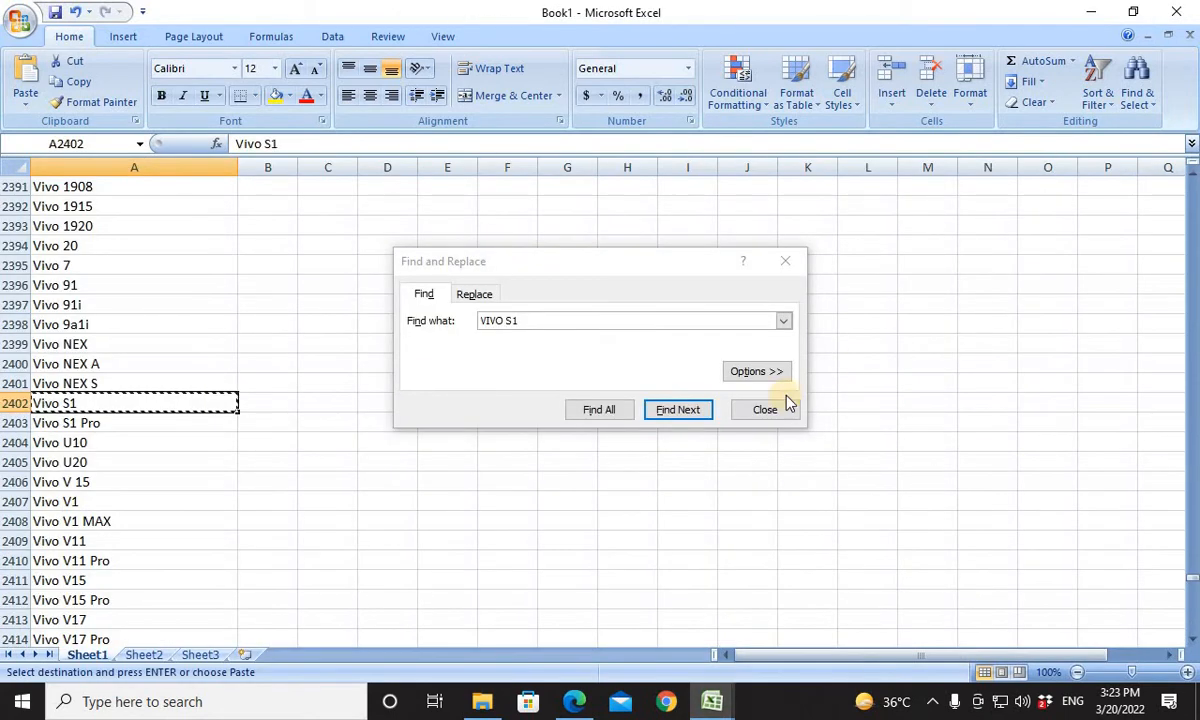
click(100, 422)
key(ctrl+c)
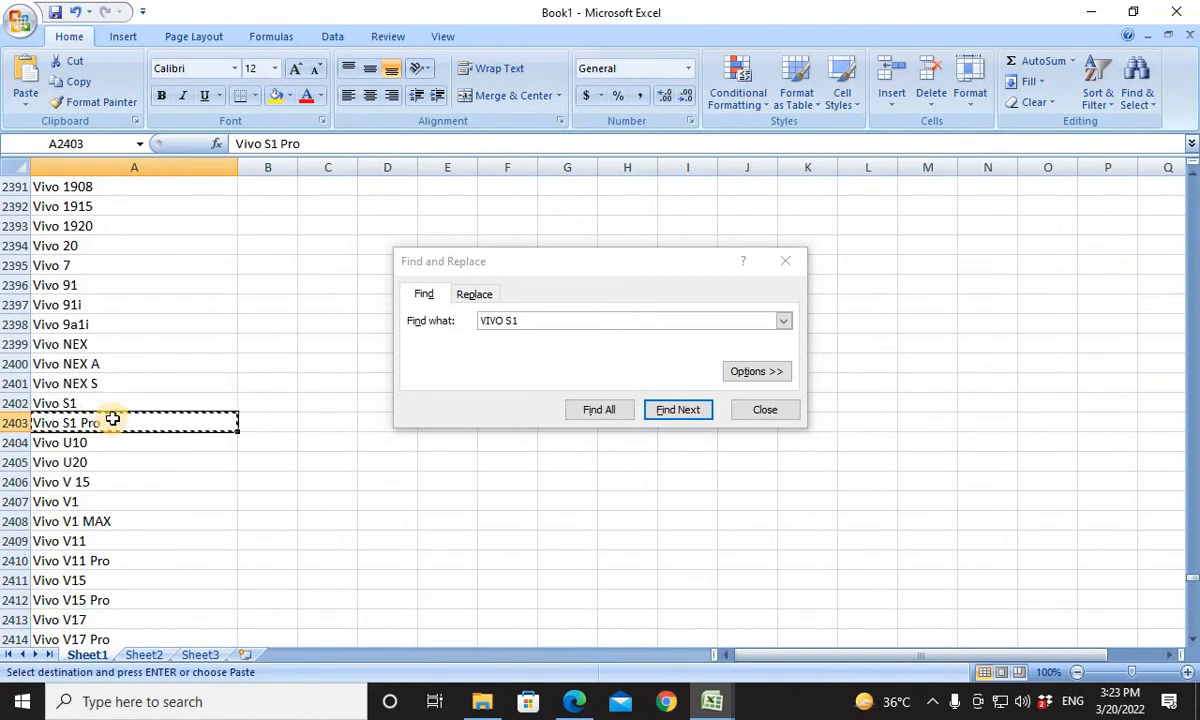
key(alt+Tab)
key(alt+Tab)
key(alt+Tab)
key(alt+Tab)
key(alt+Tab)
key(alt+Tab)
key(alt+Tab)
key(alt+Tab)
key(alt+Tab)
key(alt+Tab)
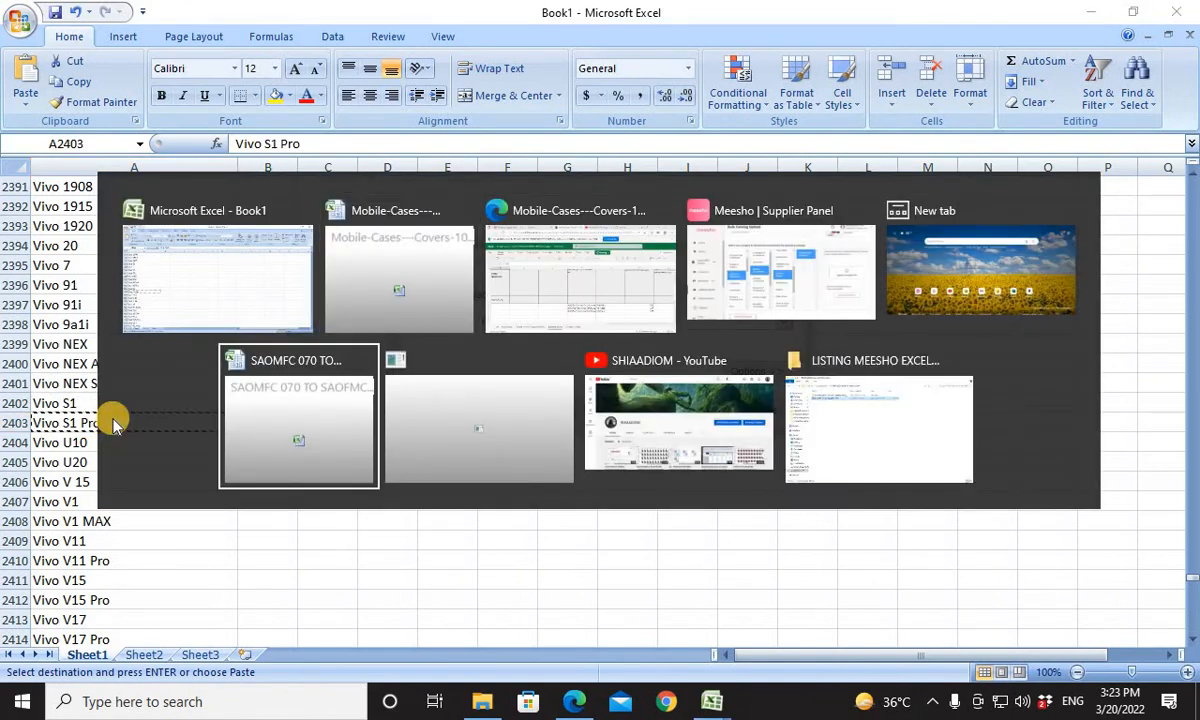
key(ctrl+v)
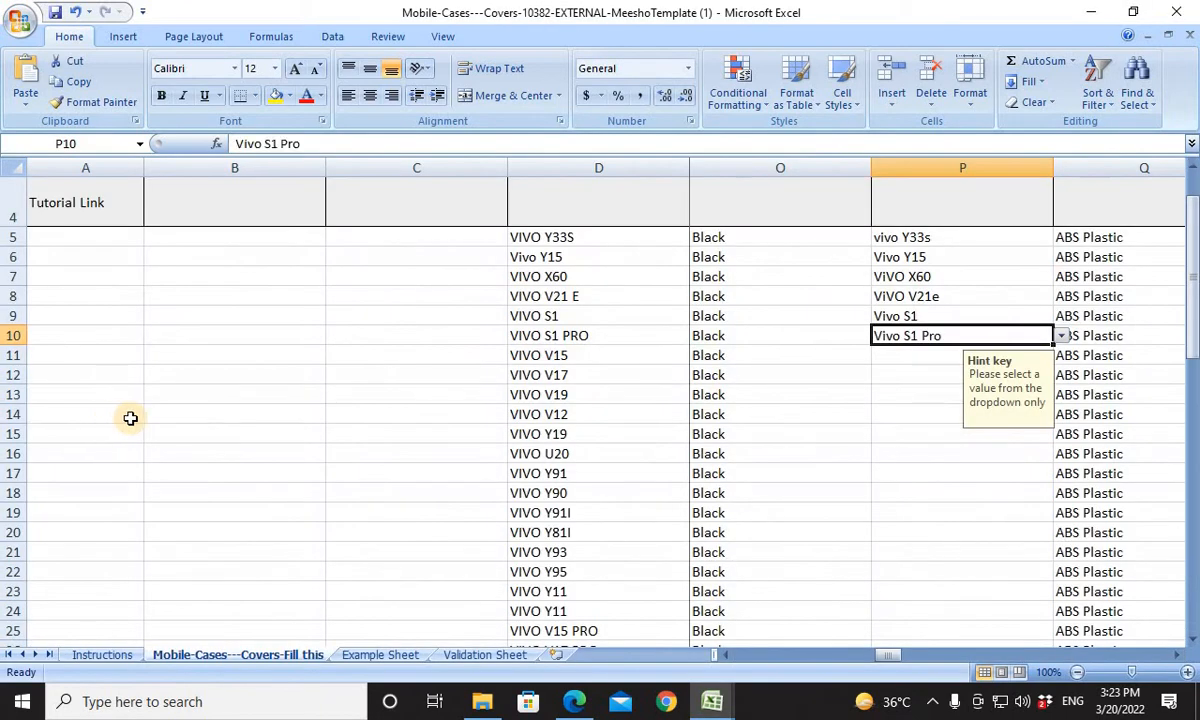
Copy the product name VIVO V15 from D11 of the template and switch to the open search in Book1.
click(600, 357)
key(alt+Tab)
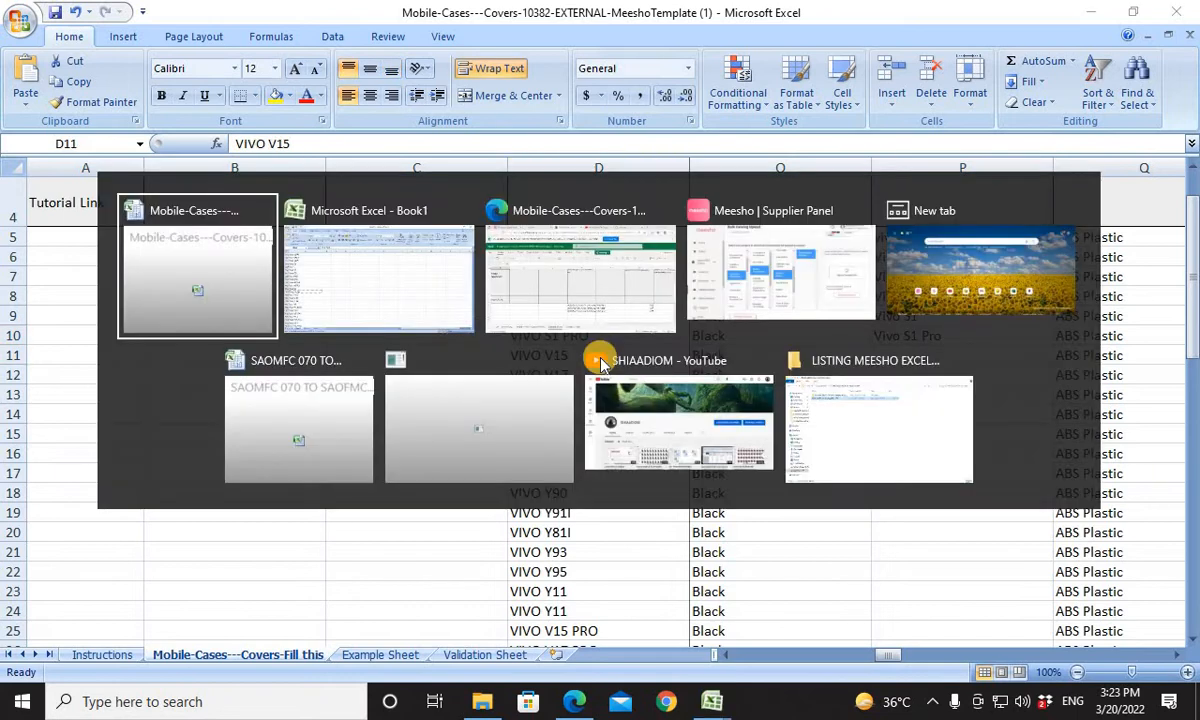
key(alt+Tab)
key(alt+Tab)
key(alt+Tab)
key(alt+Tab)
key(alt+Tab)
key(alt+Tab)
key(alt+Tab)
key(alt+Tab)
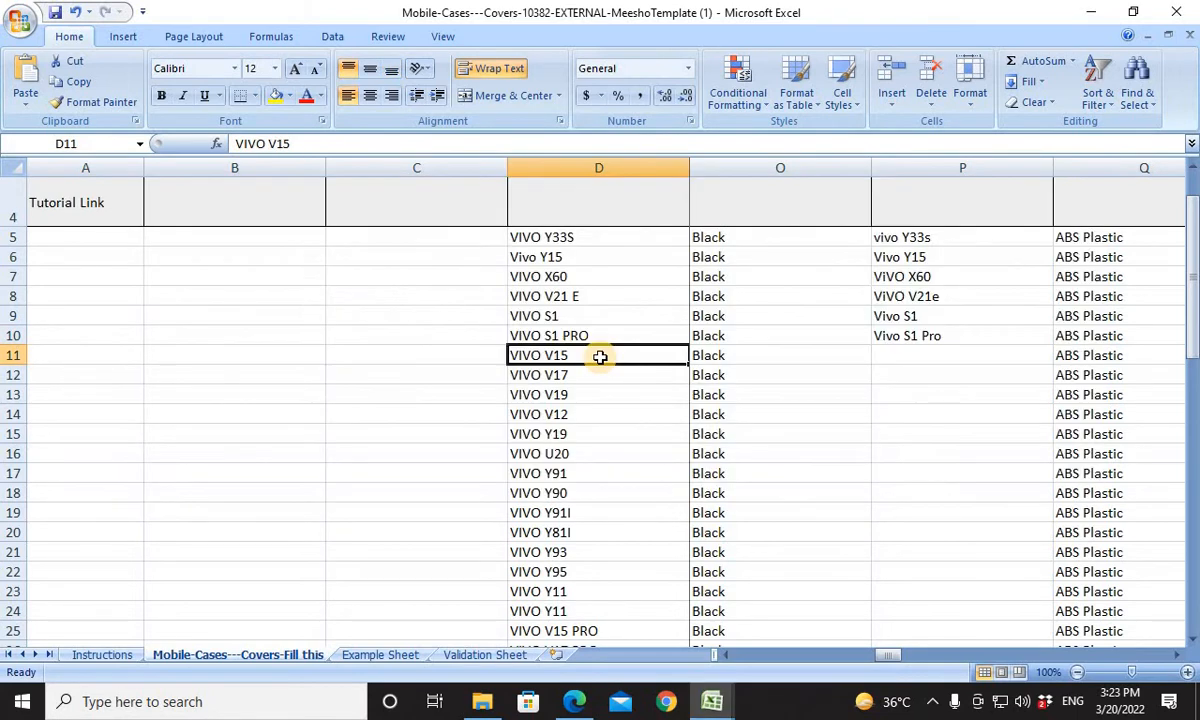
key(ctrl+c)
key(alt+Tab)
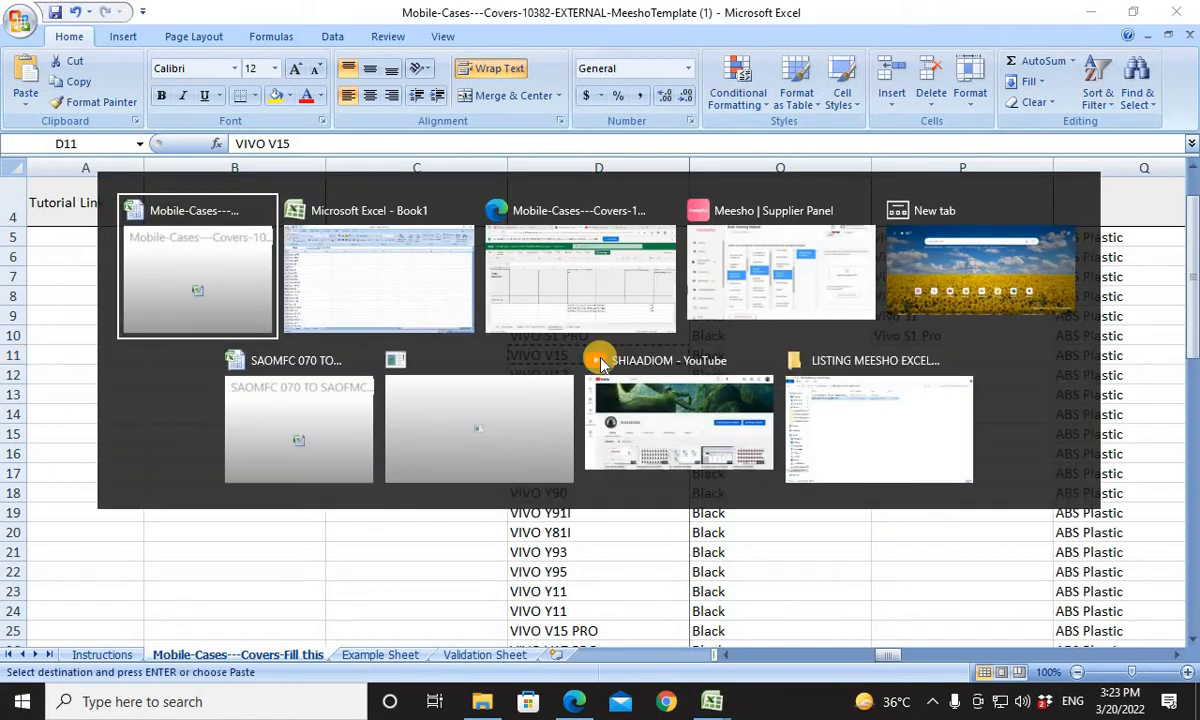
key(alt+Tab)
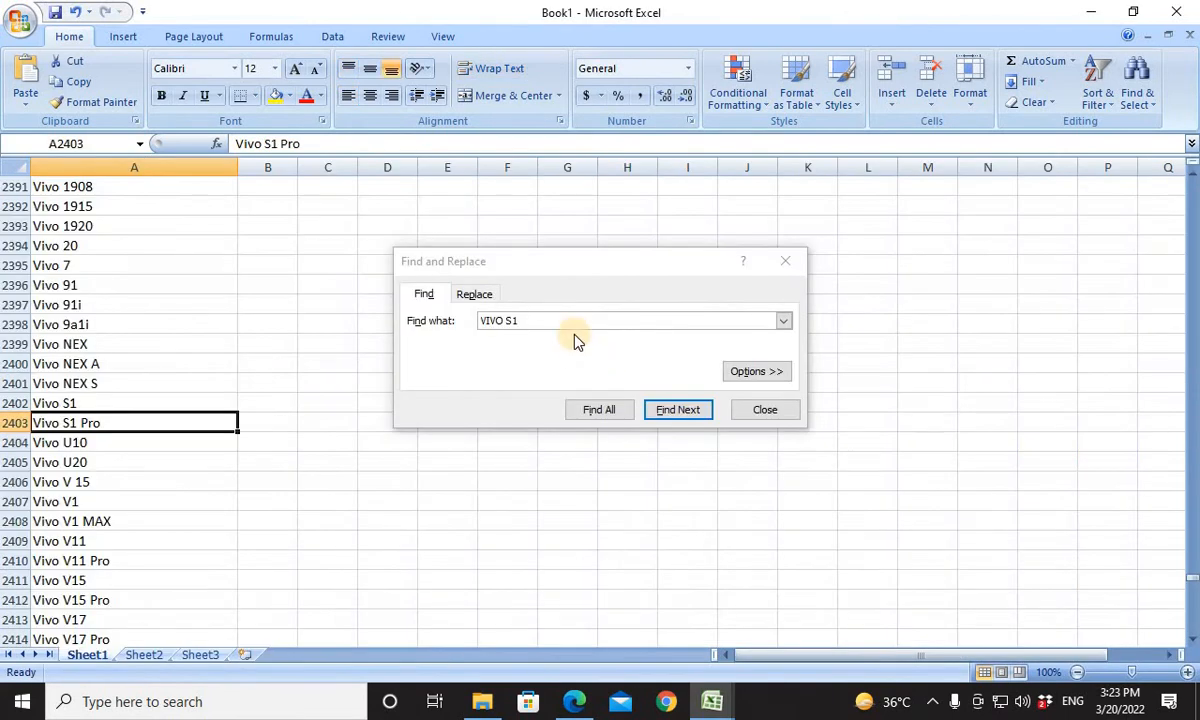
drag(521, 322, 461, 321)
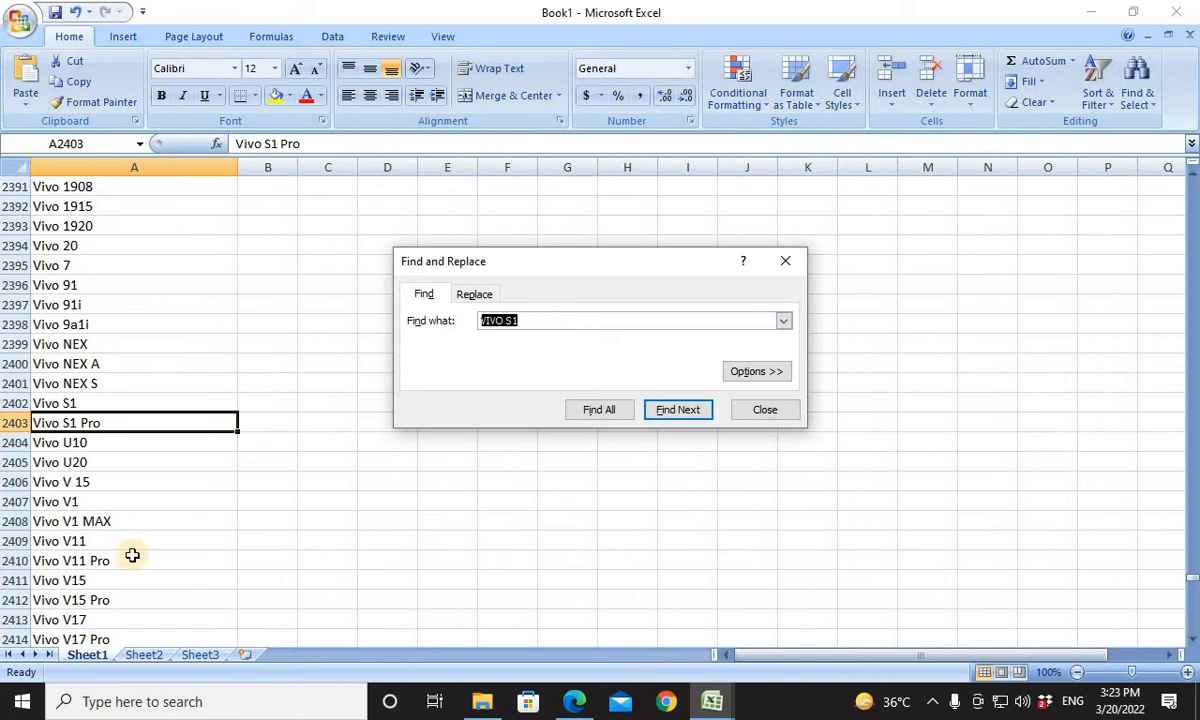
Copy the Vivo V15 entry from Book1's list and paste it into Compatible Models cell P11 of the template.
click(70, 600)
click(94, 578)
key(ctrl+c)
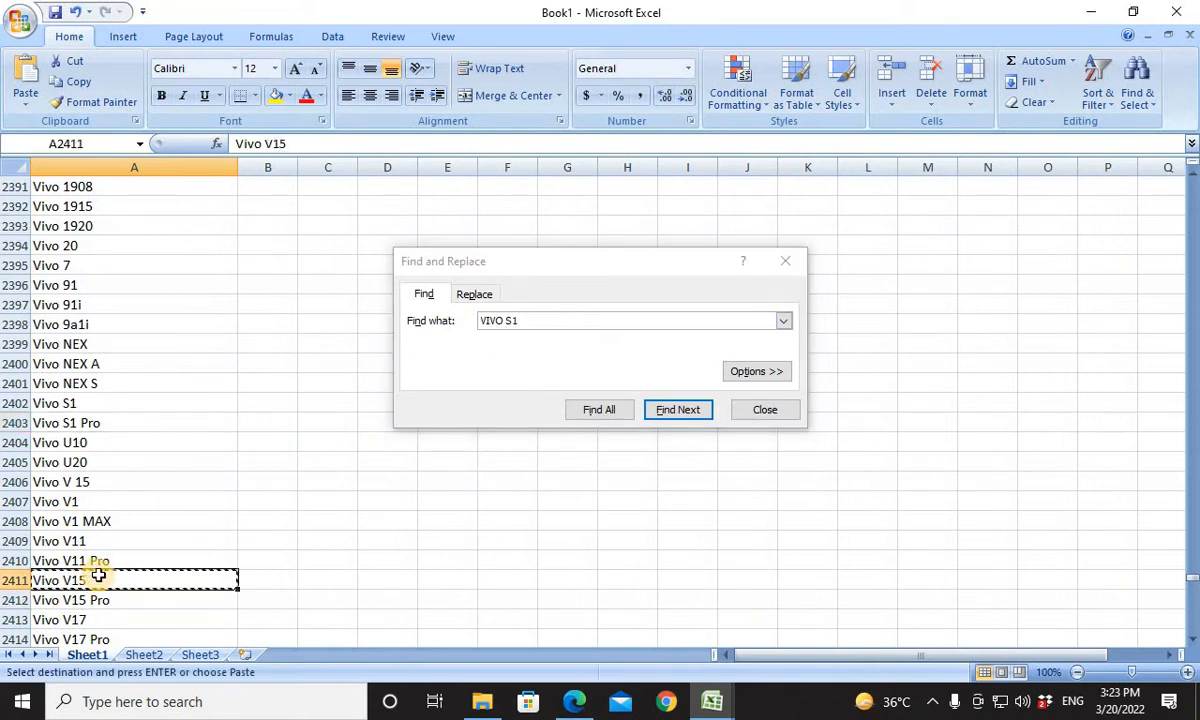
key(alt+Tab)
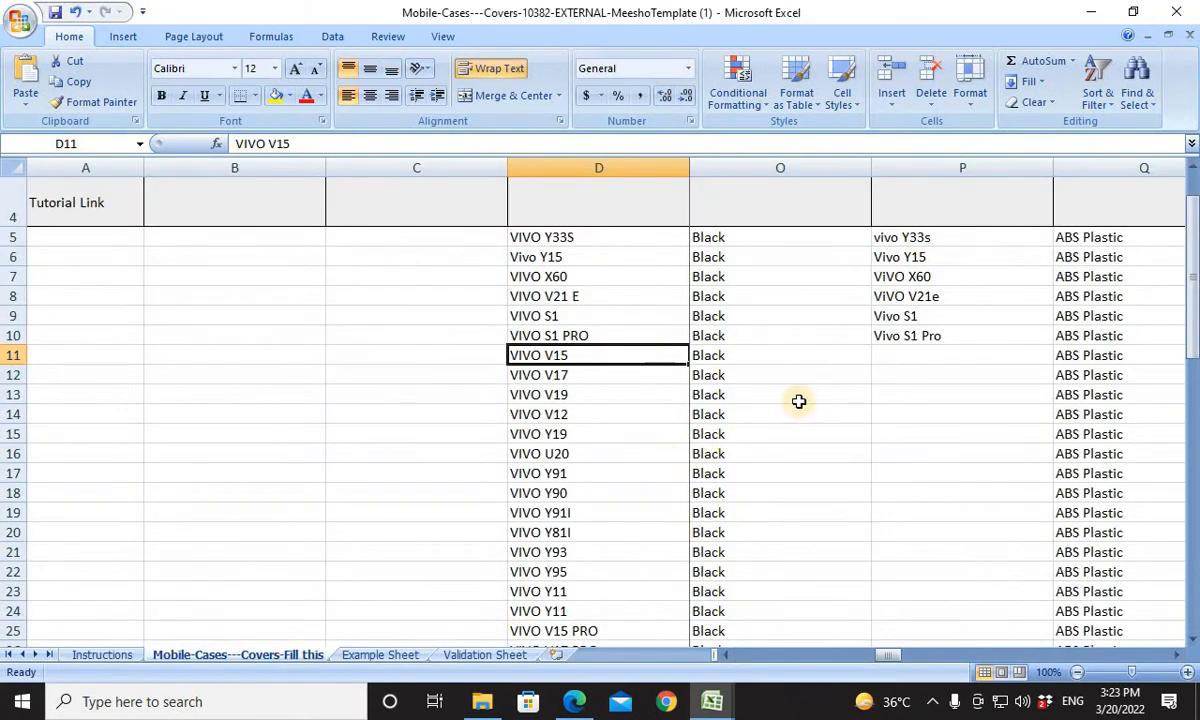
click(902, 352)
key(ctrl+v)
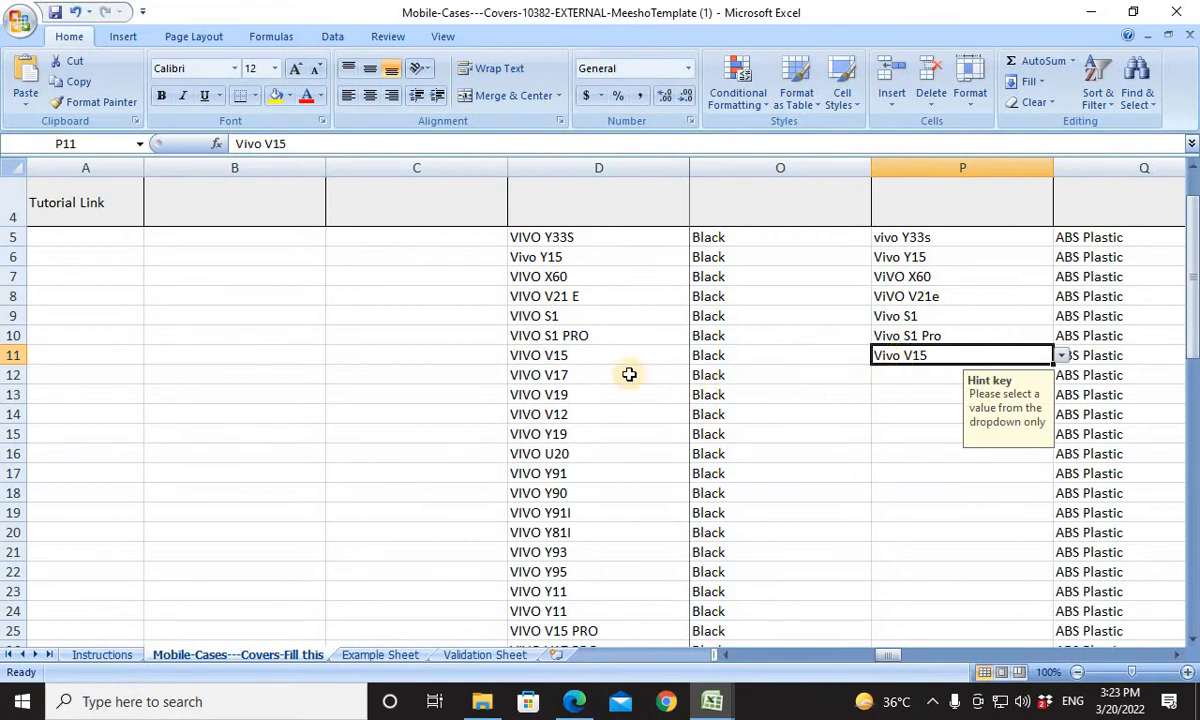
Copy the Vivo V17 entry from Book1's list and paste it into Compatible Models cell P12 of the template.
click(571, 386)
key(alt+Tab)
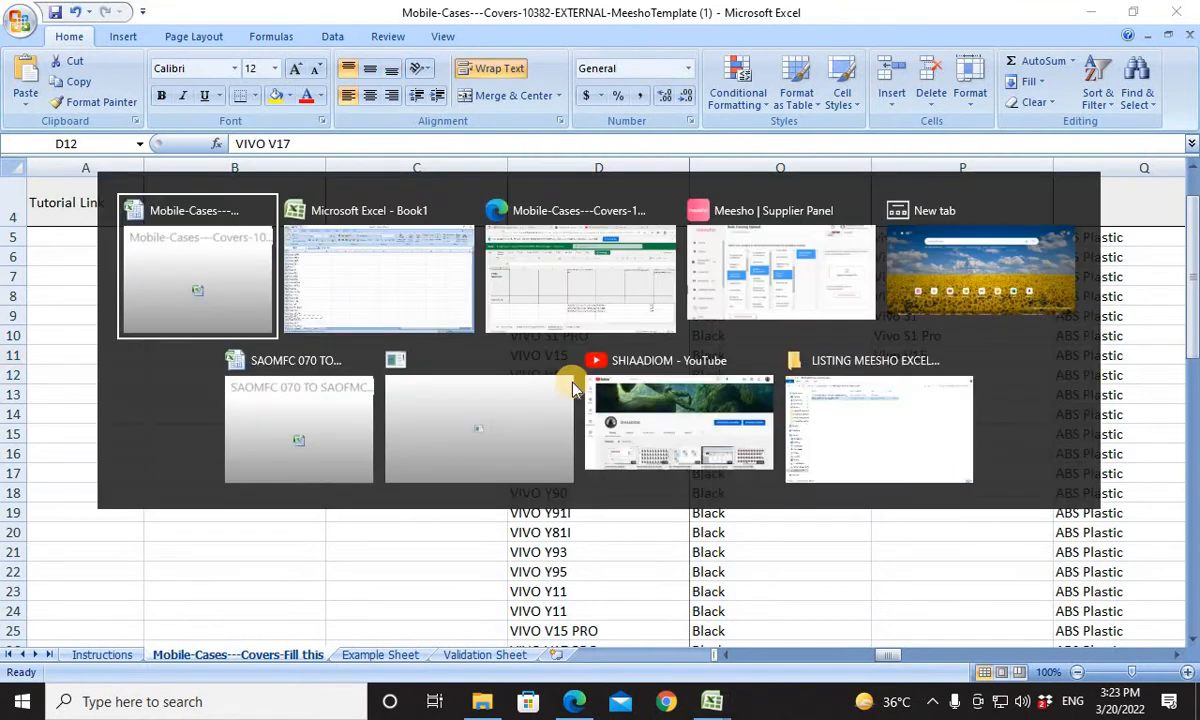
click(110, 622)
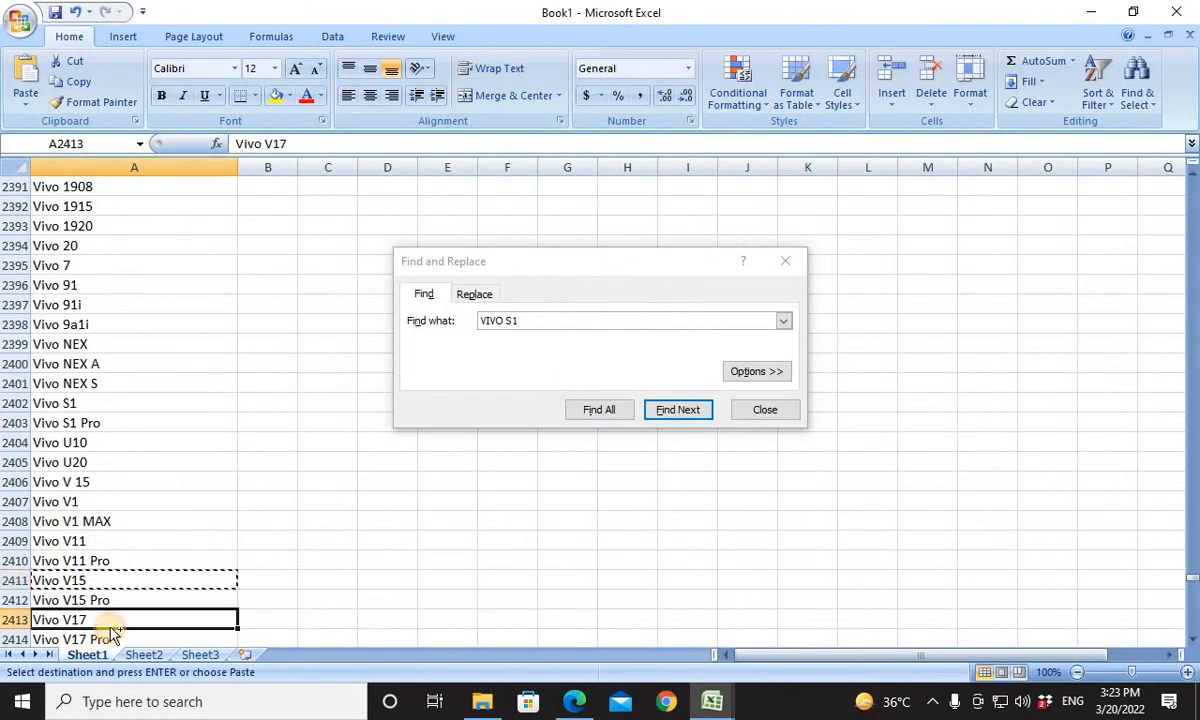
key(ctrl+c)
key(alt+Tab)
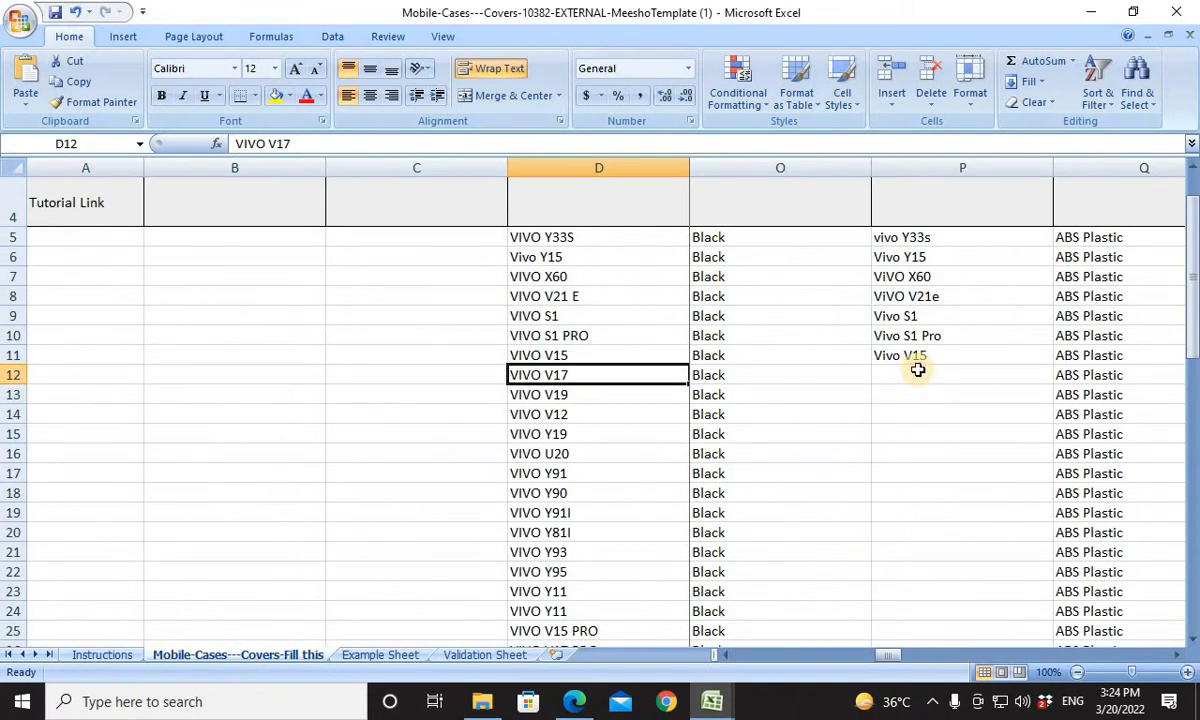
click(918, 370)
key(ctrl+v)
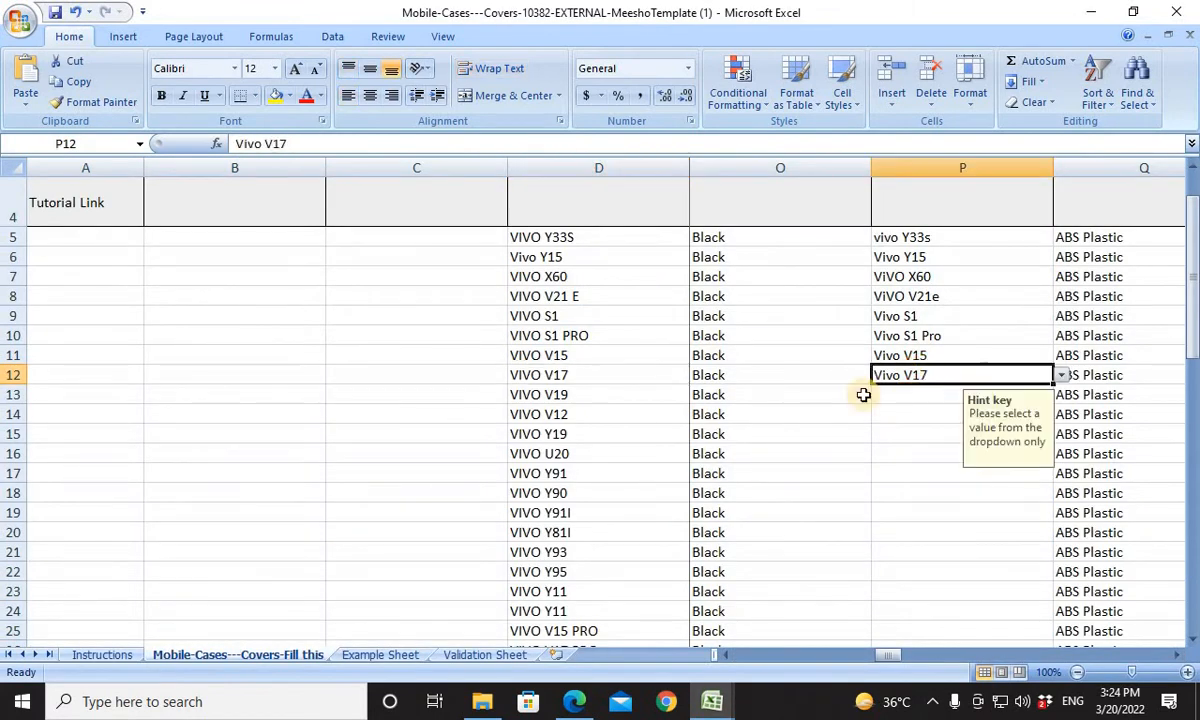
Copy the Vivo V19 entry from Book1's list and paste it into Compatible Models cell P13 of the template.
key(alt+Tab)
click(568, 458)
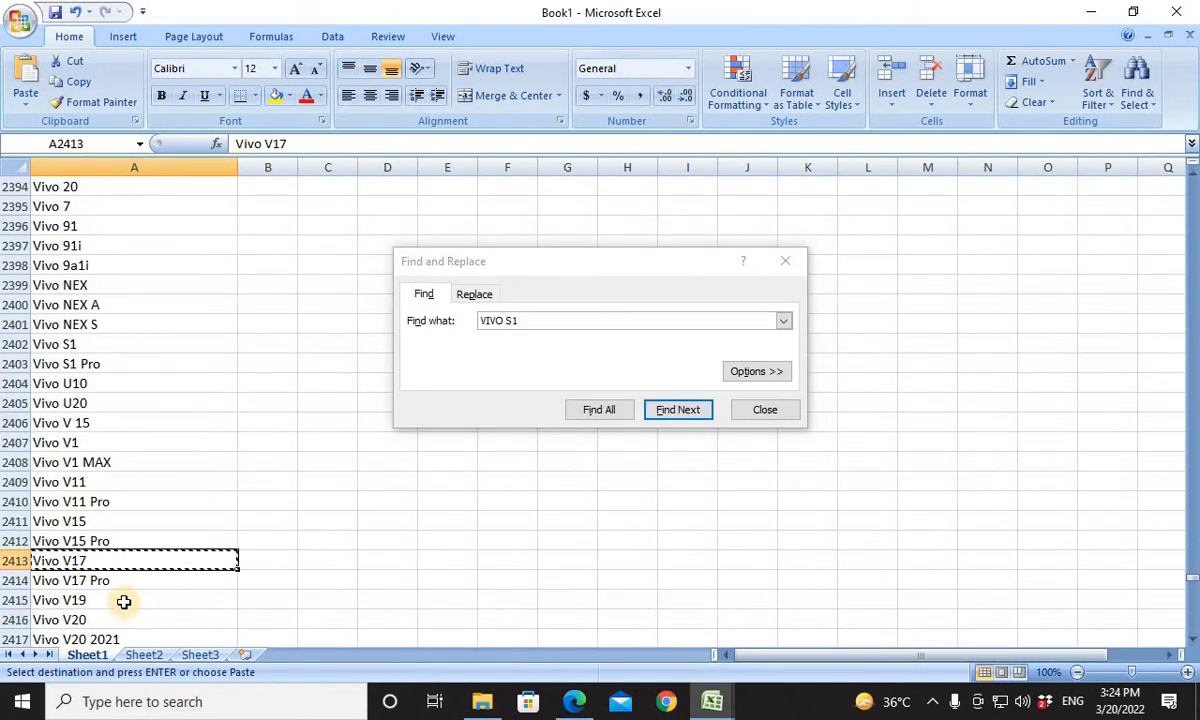
click(132, 601)
key(ctrl+c)
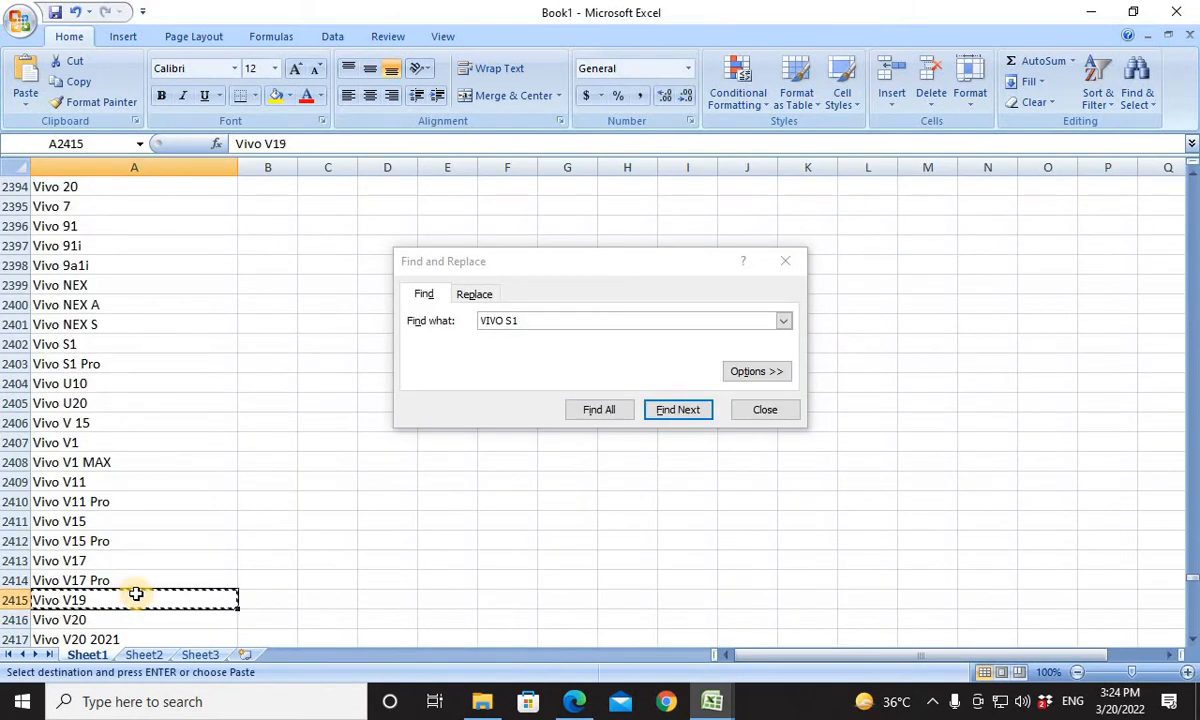
key(alt+Tab)
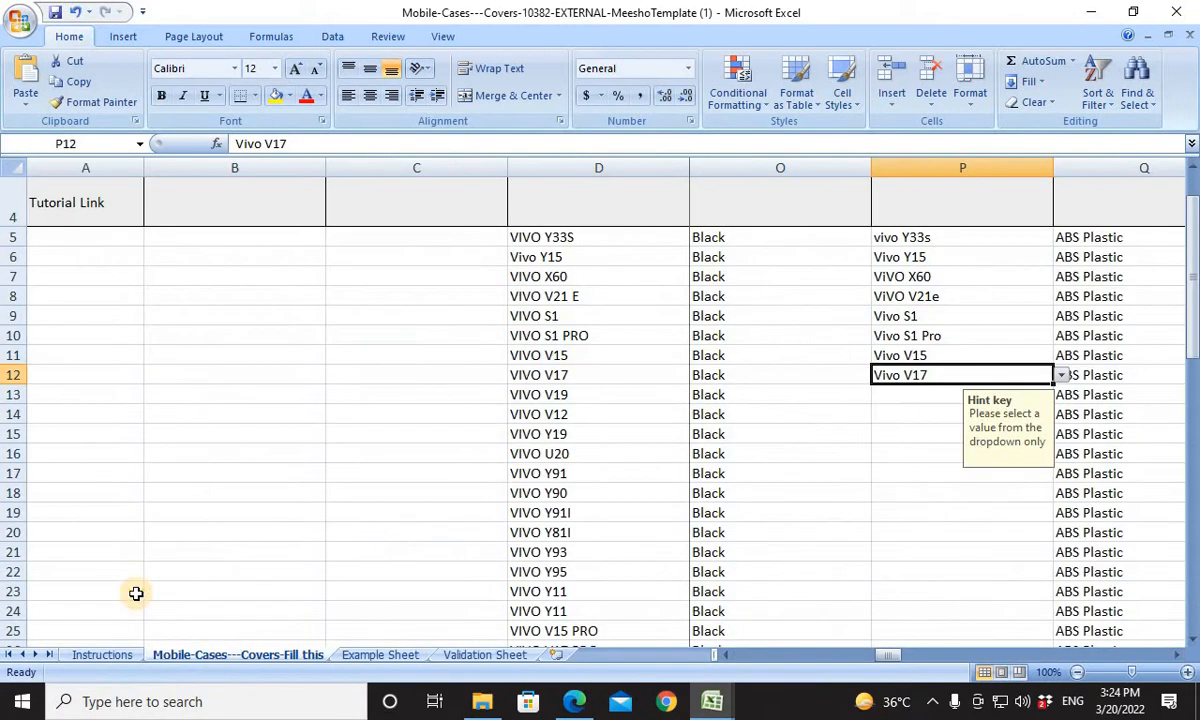
click(906, 402)
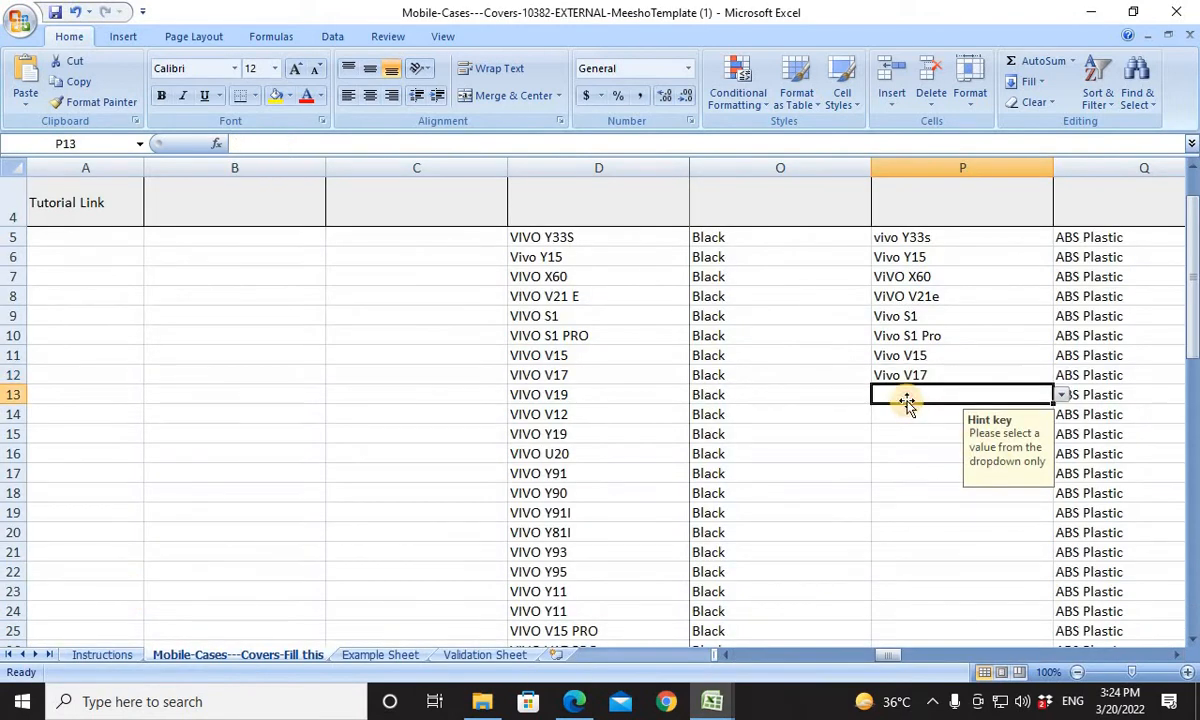
Copy the product name VIVO V12 from D14 of the template and search for VIVO V12 in Book1's model list.
click(590, 418)
key(ctrl+c)
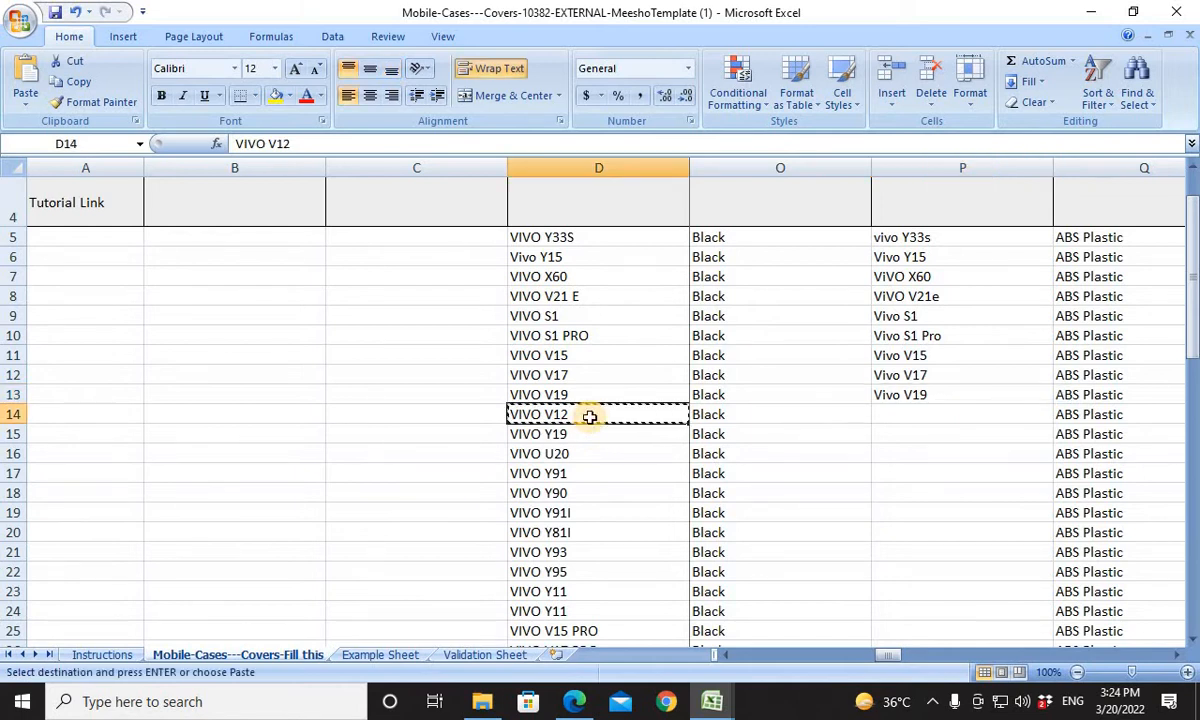
key(alt+Tab)
key(alt+Tab)
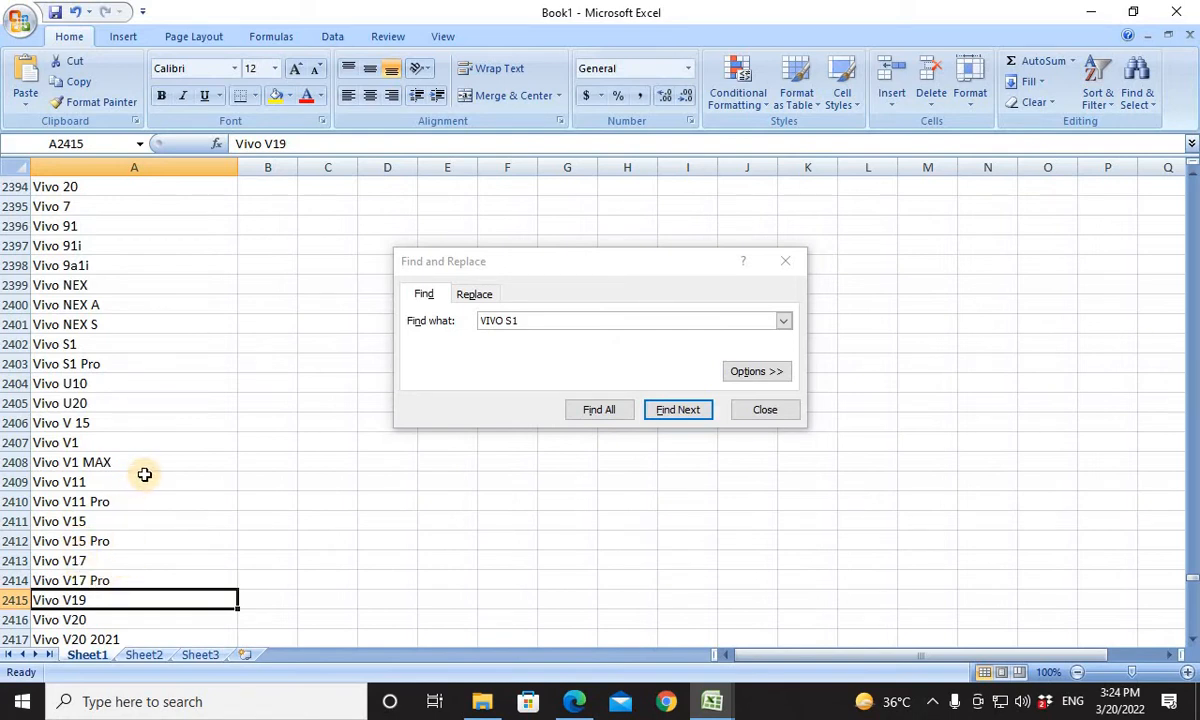
click(526, 326)
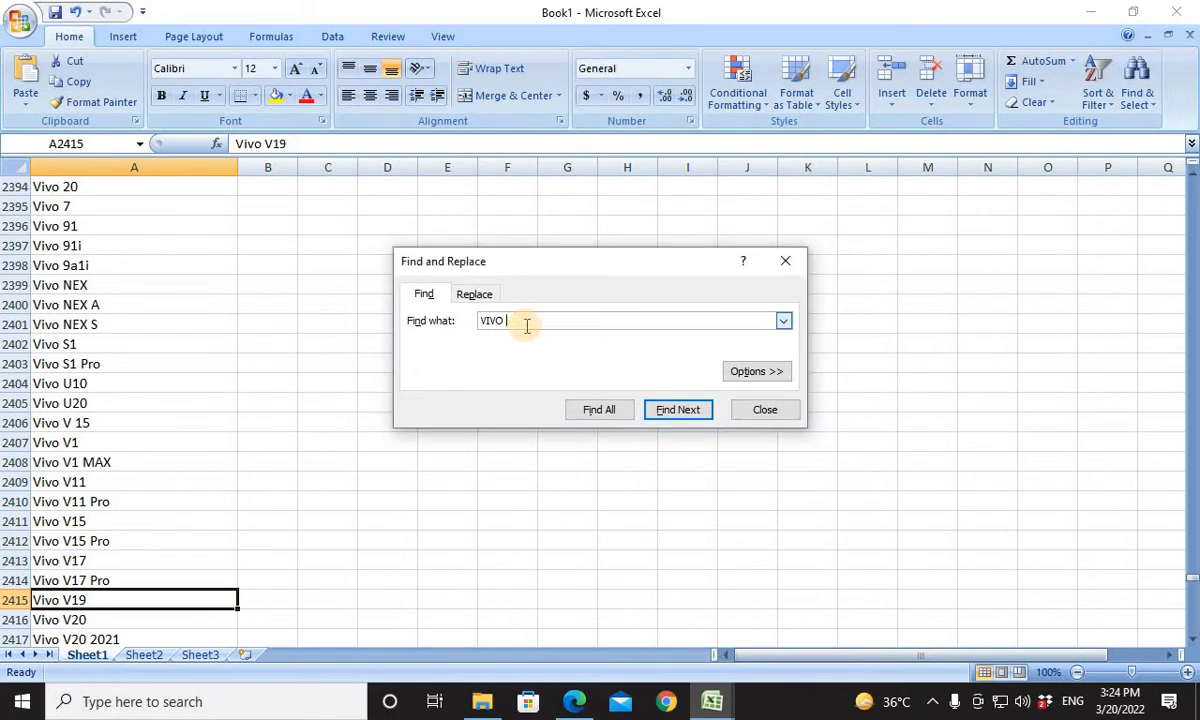
key(Return)
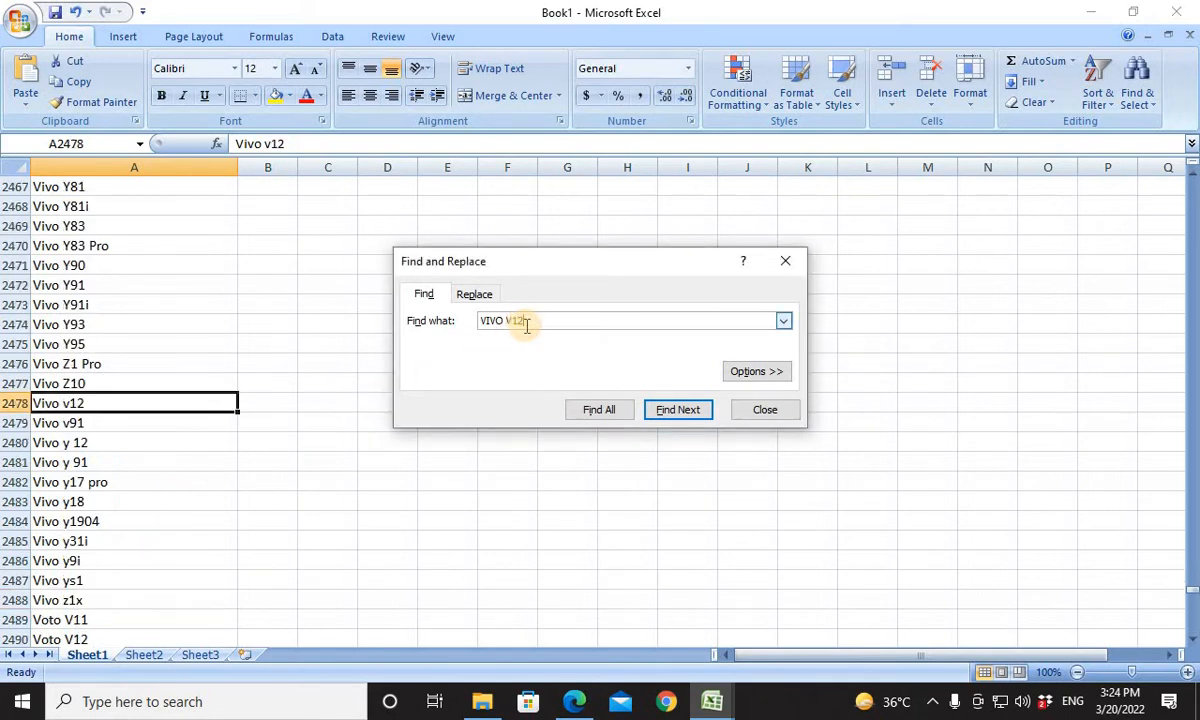
Copy the Vivo v12 entry from Book1's list and paste it into Compatible Models cell P14 of the template.
click(112, 403)
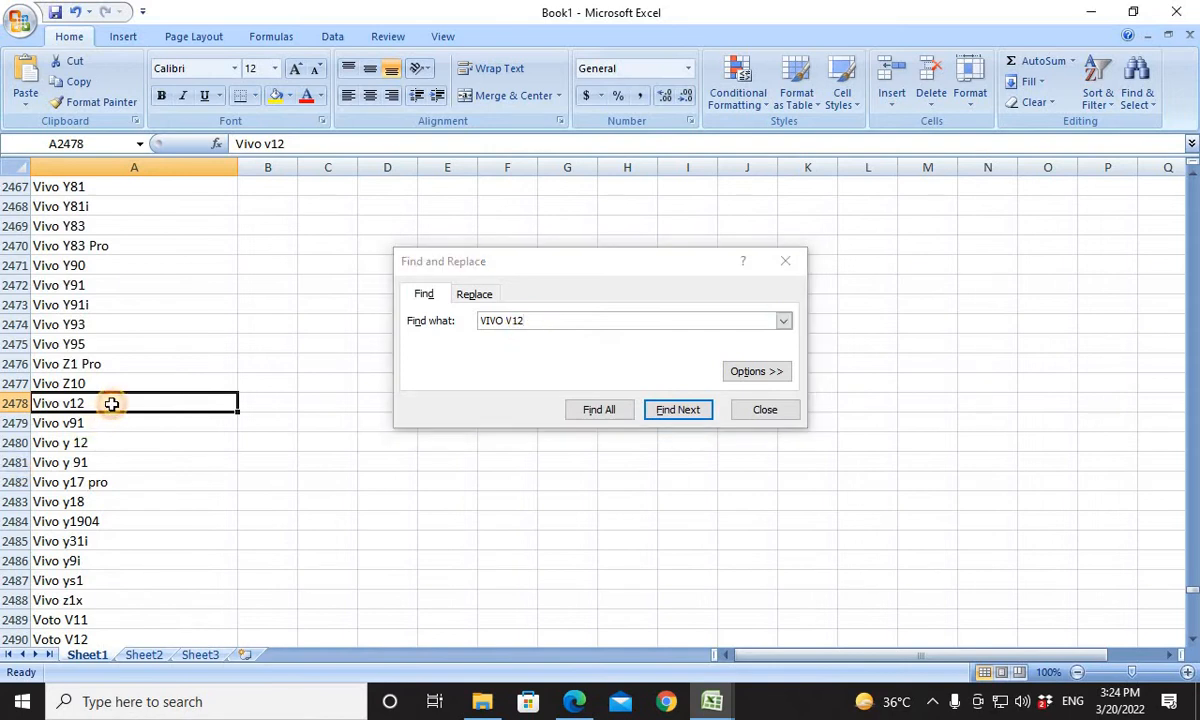
key(ctrl+c)
key(alt+Tab)
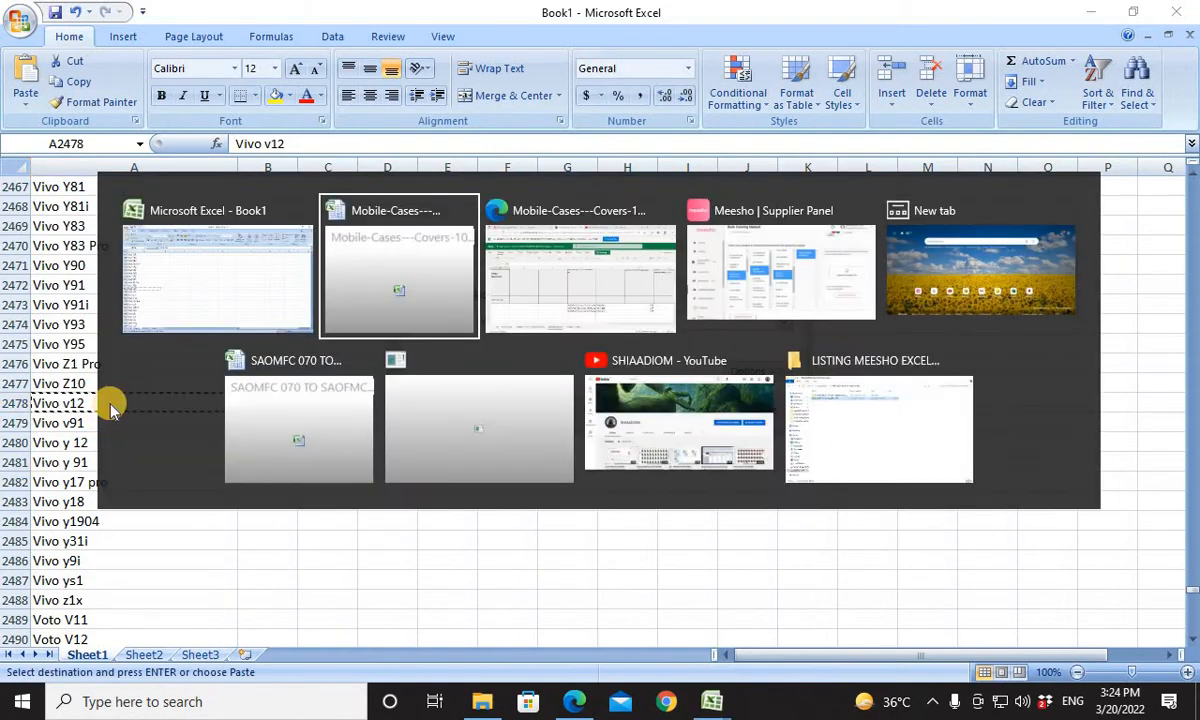
click(943, 416)
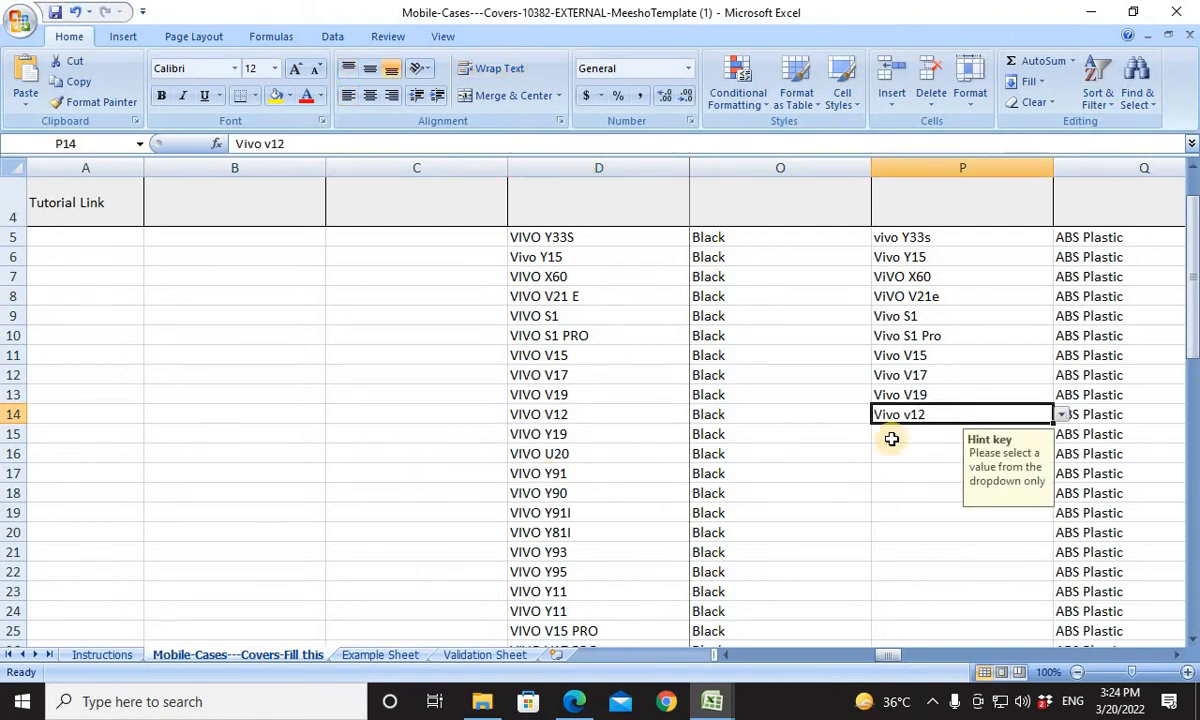
key(Return)
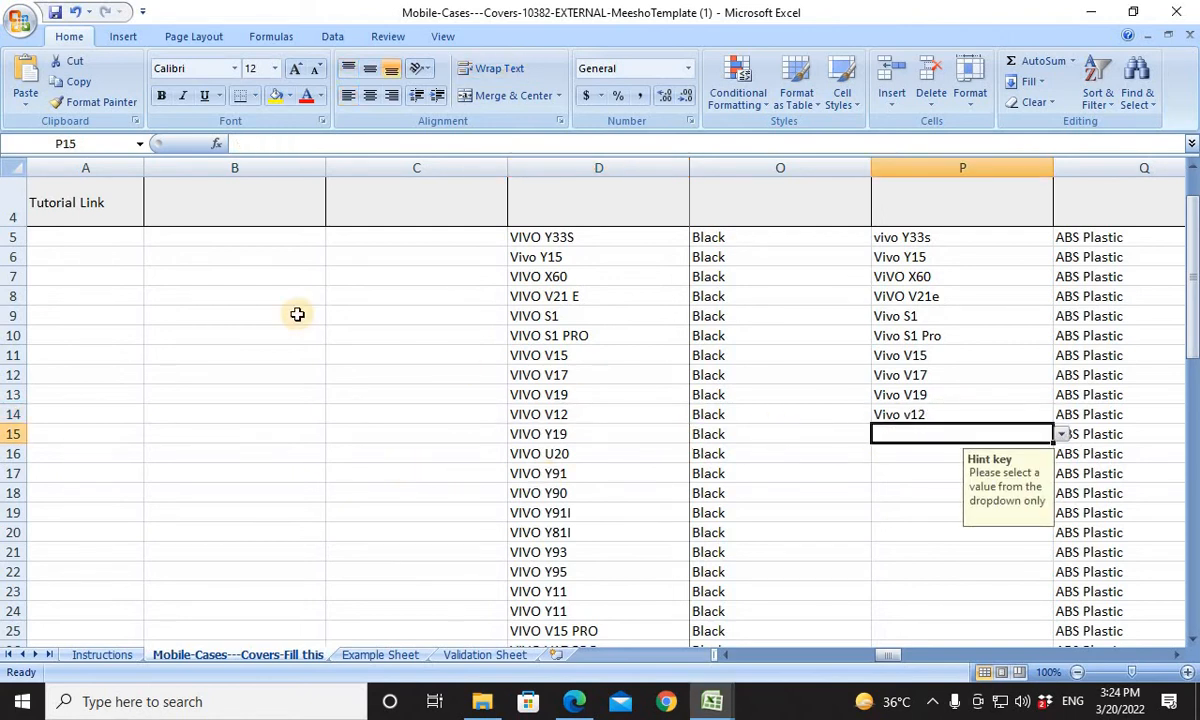
key(alt+Tab)
click(335, 313)
click(540, 319)
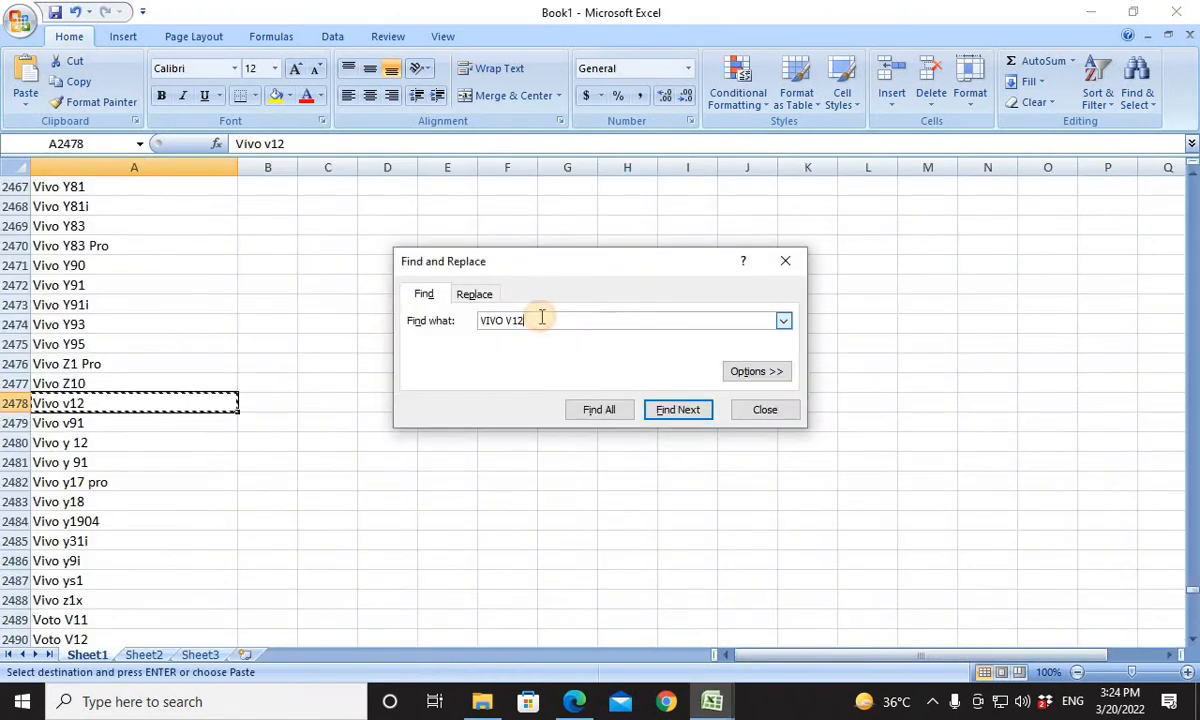
key(BackSpace)
key(BackSpace)
text(169)
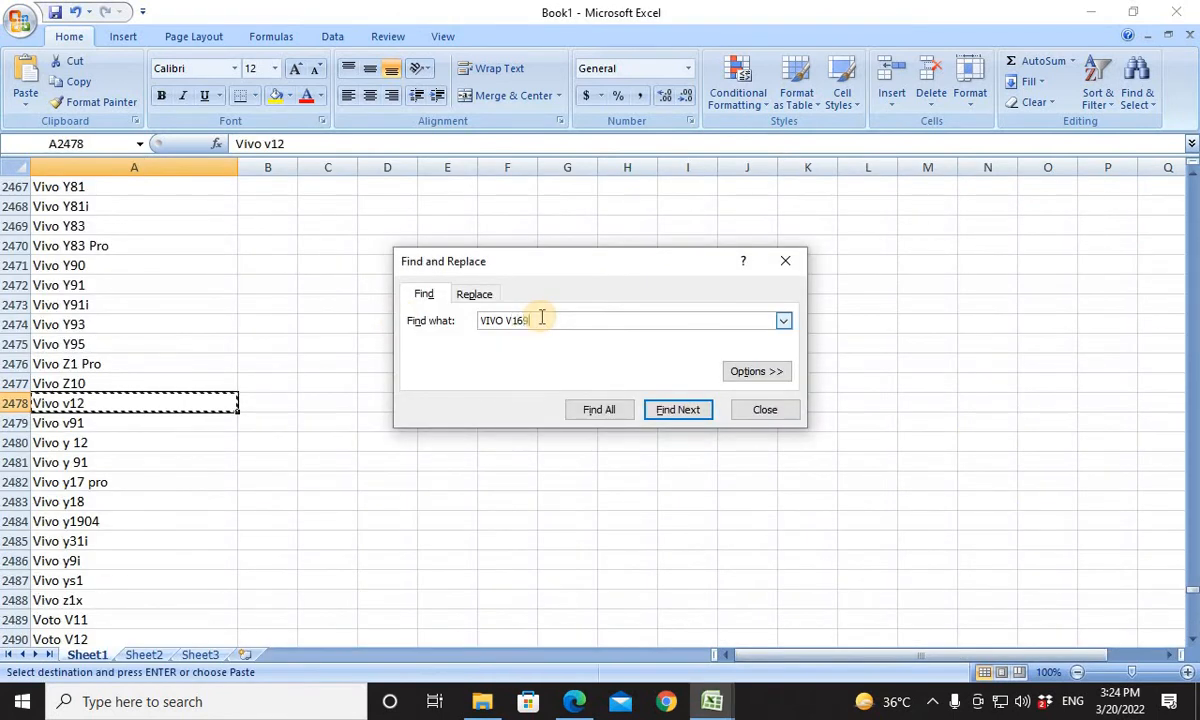
key(BackSpace)
key(BackSpace)
text(19)
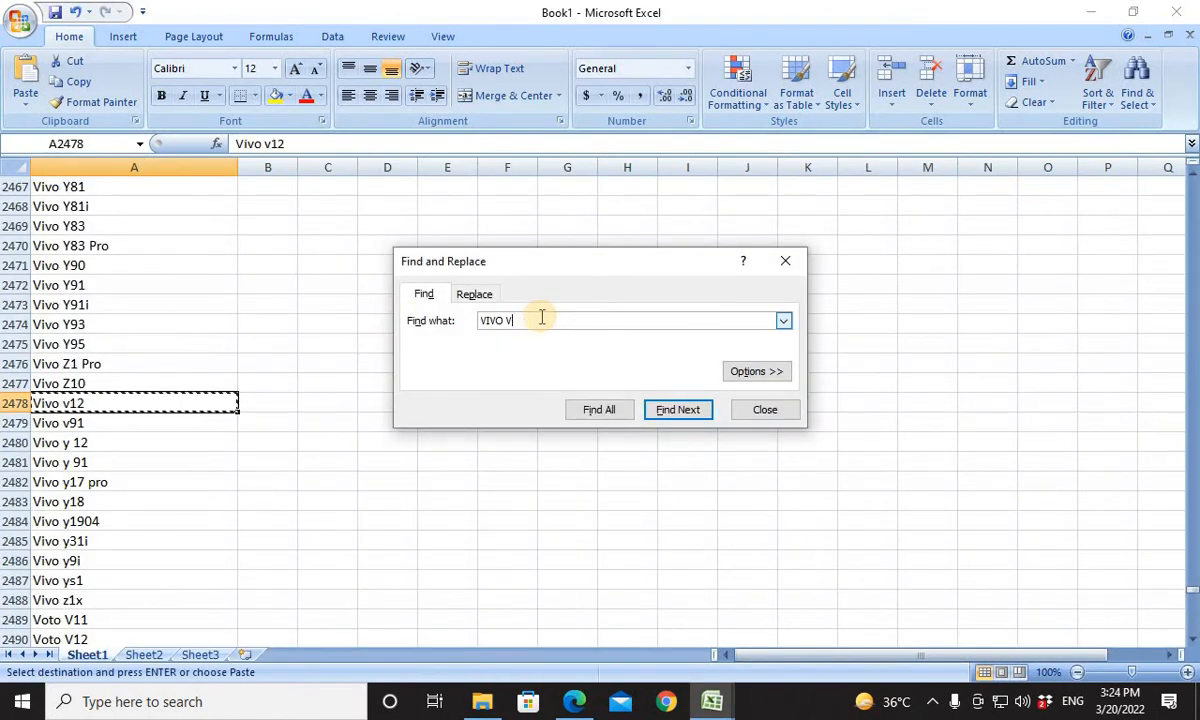
key(Return)
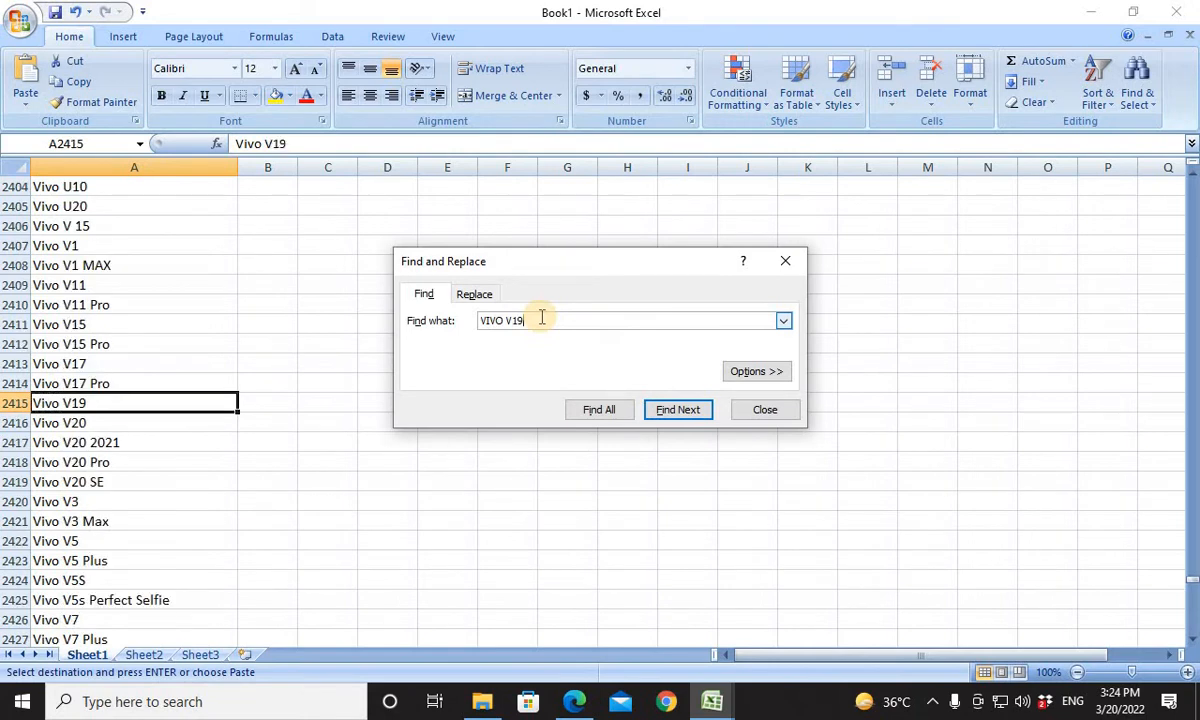
click(75, 405)
key(ctrl+c)
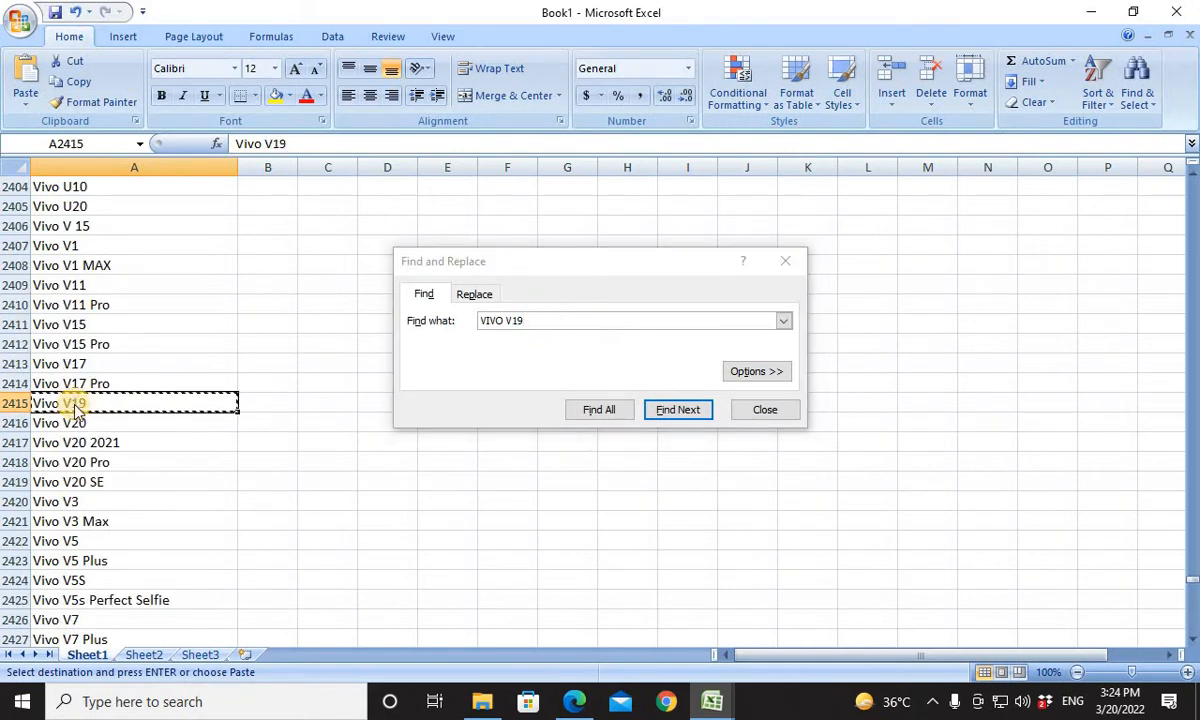
key(alt+Tab)
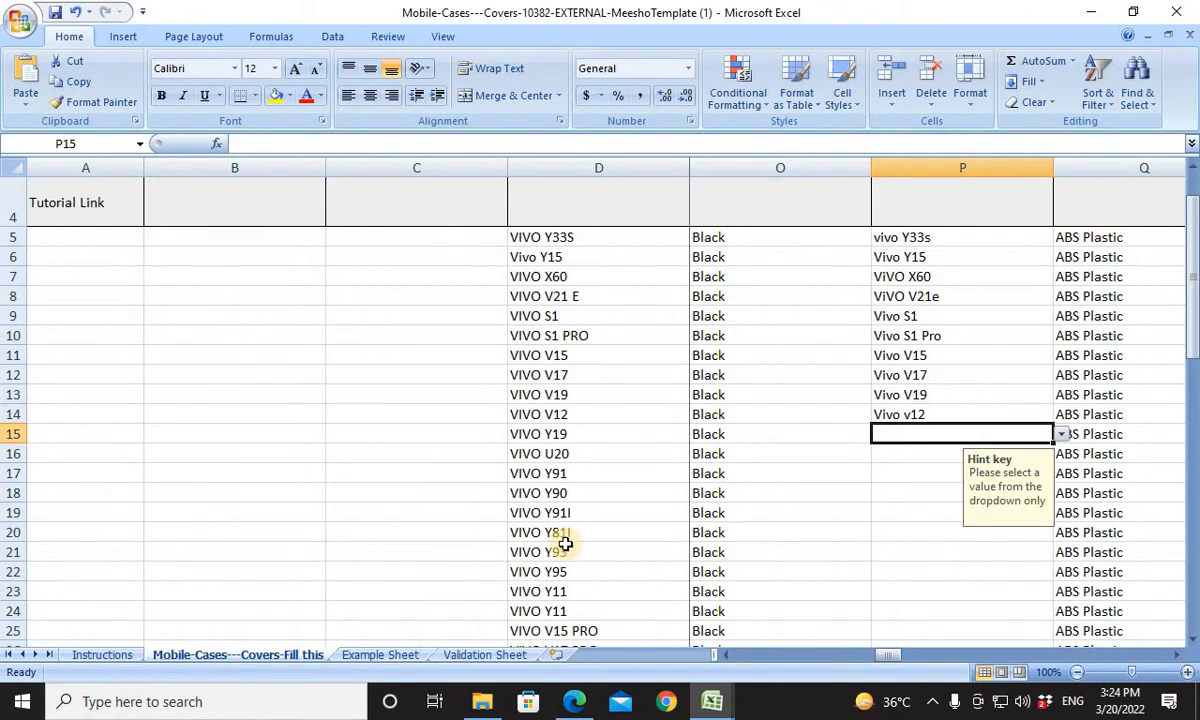
Search Book1's model list for VIVO Y19, copy the matching entry and paste it into Compatible Models cell P15 of the template.
key(alt+Tab)
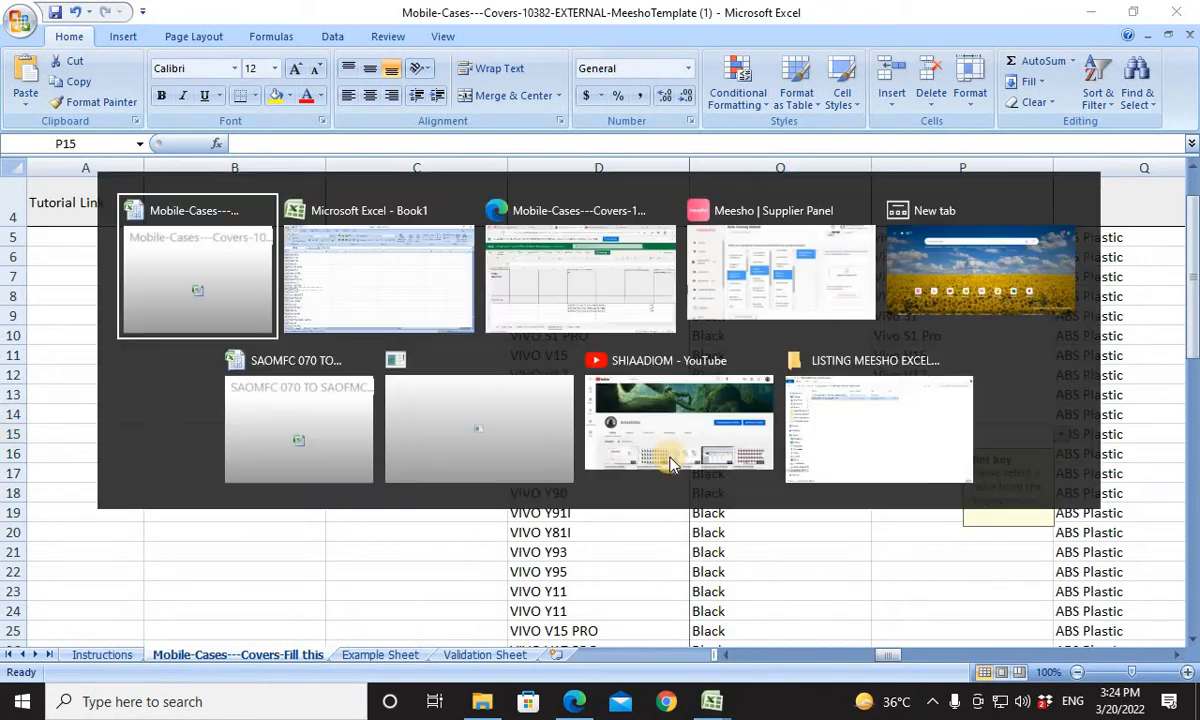
key(alt+Tab)
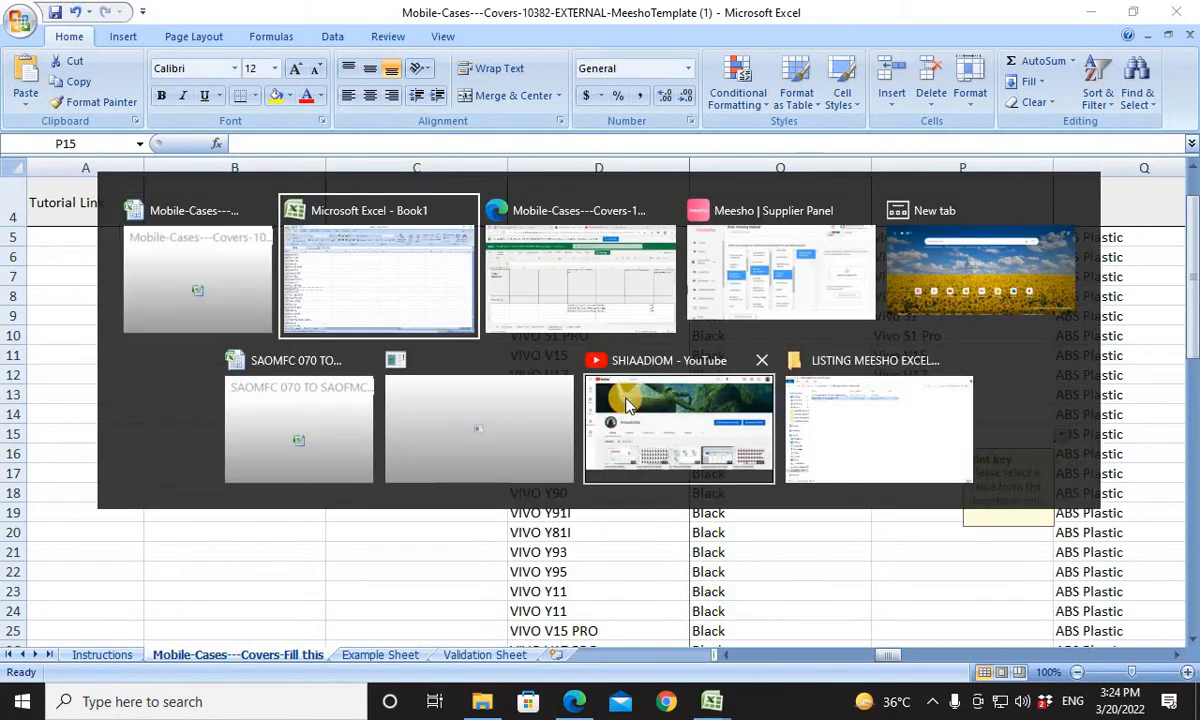
click(546, 322)
key(BackSpace)
key(BackSpace)
key(BackSpace)
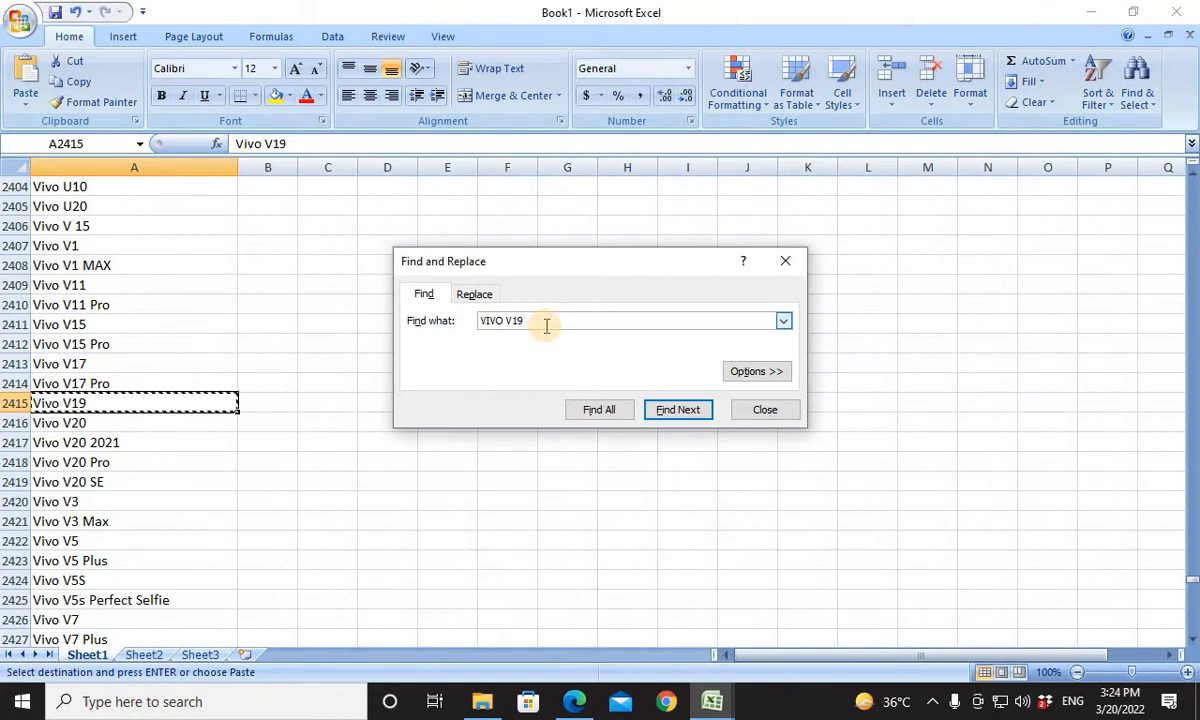
text(Y)
key(Return)
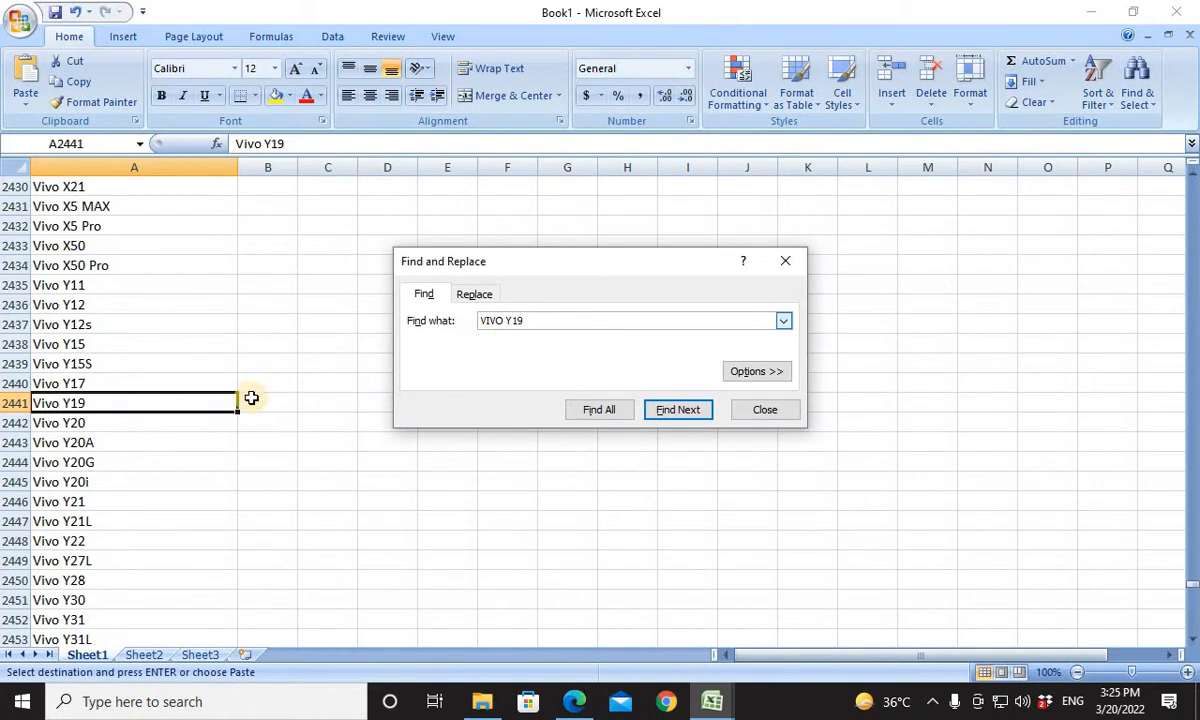
click(139, 405)
key(alt+Tab)
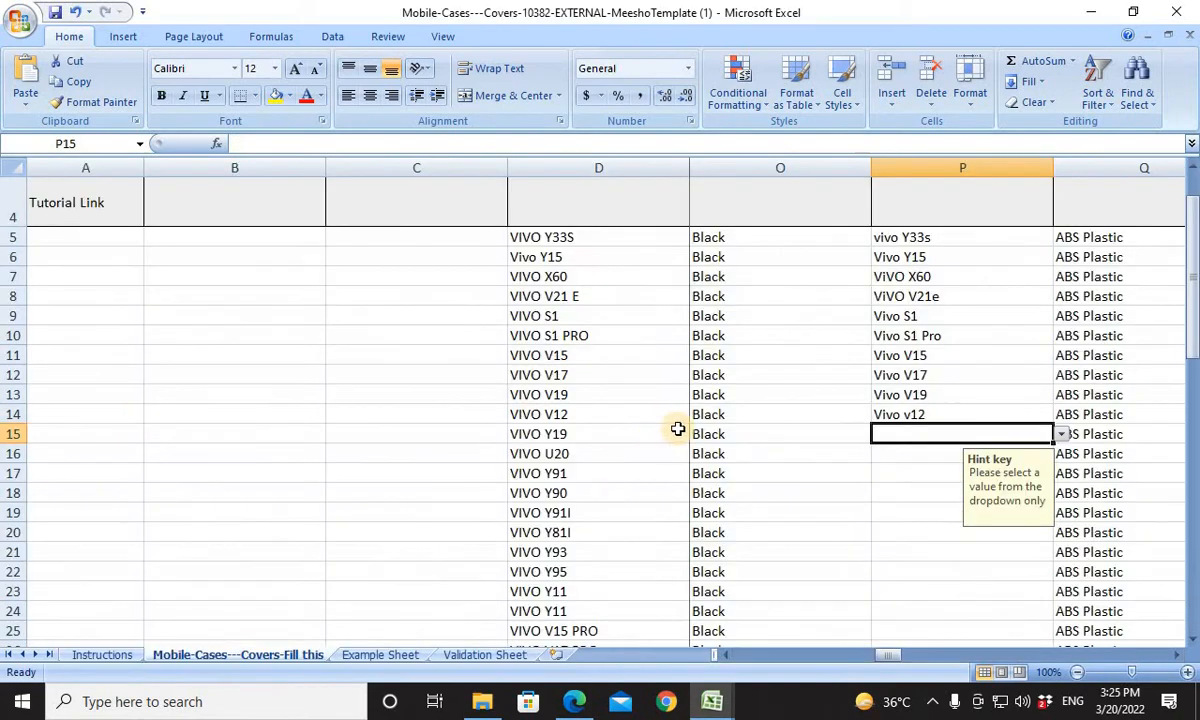
key(ctrl+v)
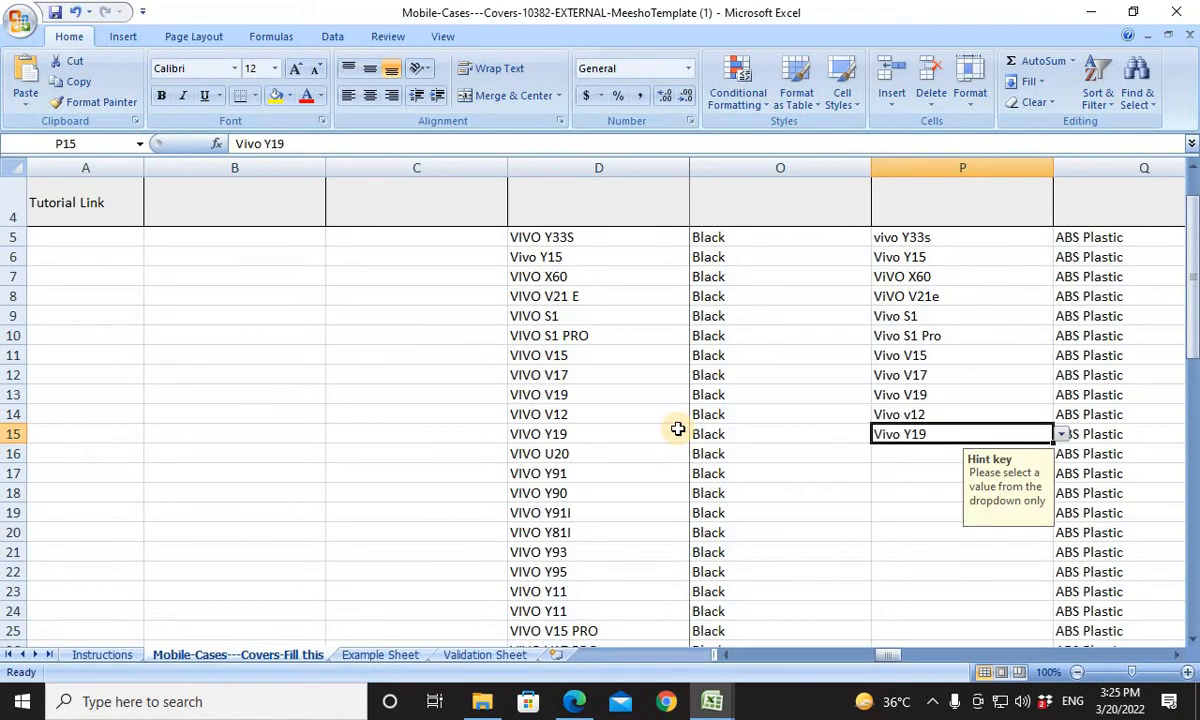
Copy the product name VIVO U20 from D16 of the template and search for it in Book1's model list.
click(592, 461)
key(ctrl+c)
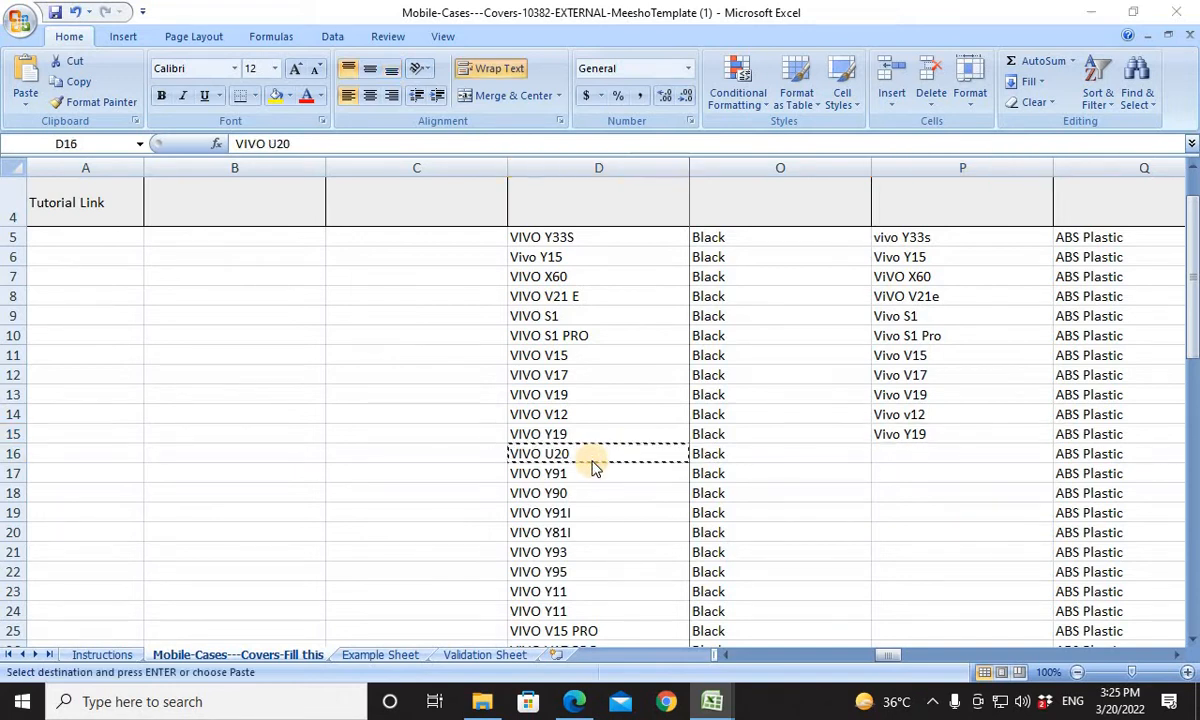
key(alt+Tab)
click(571, 320)
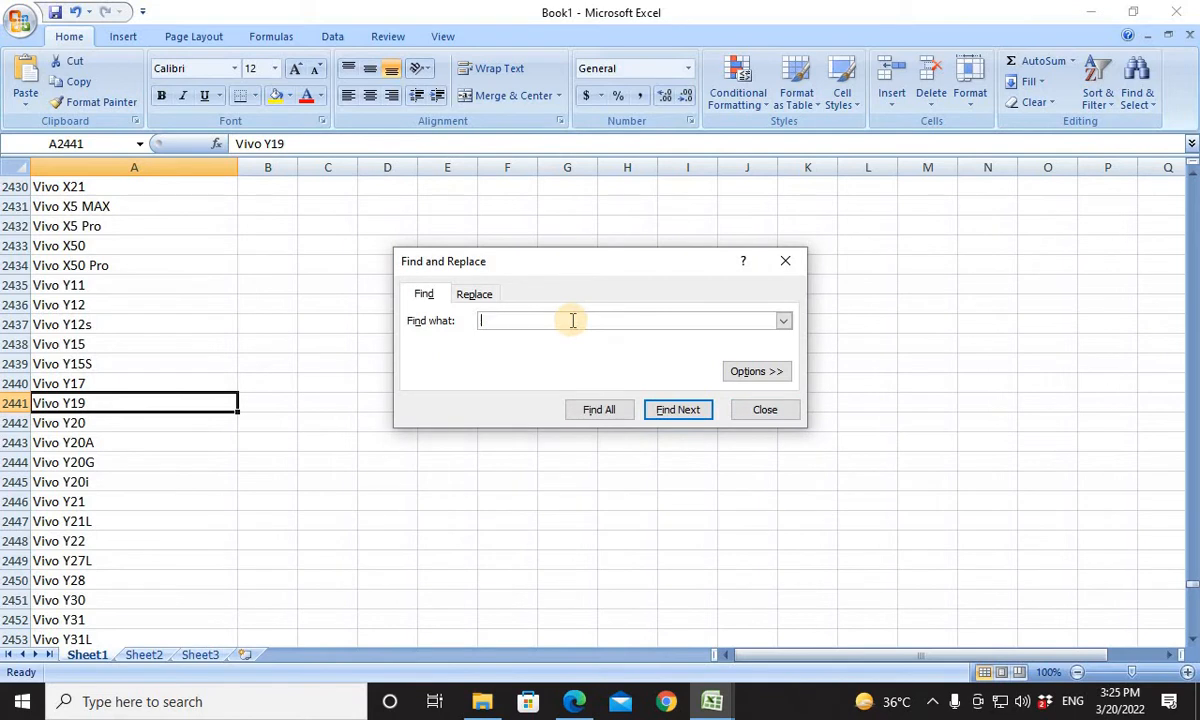
key(Return)
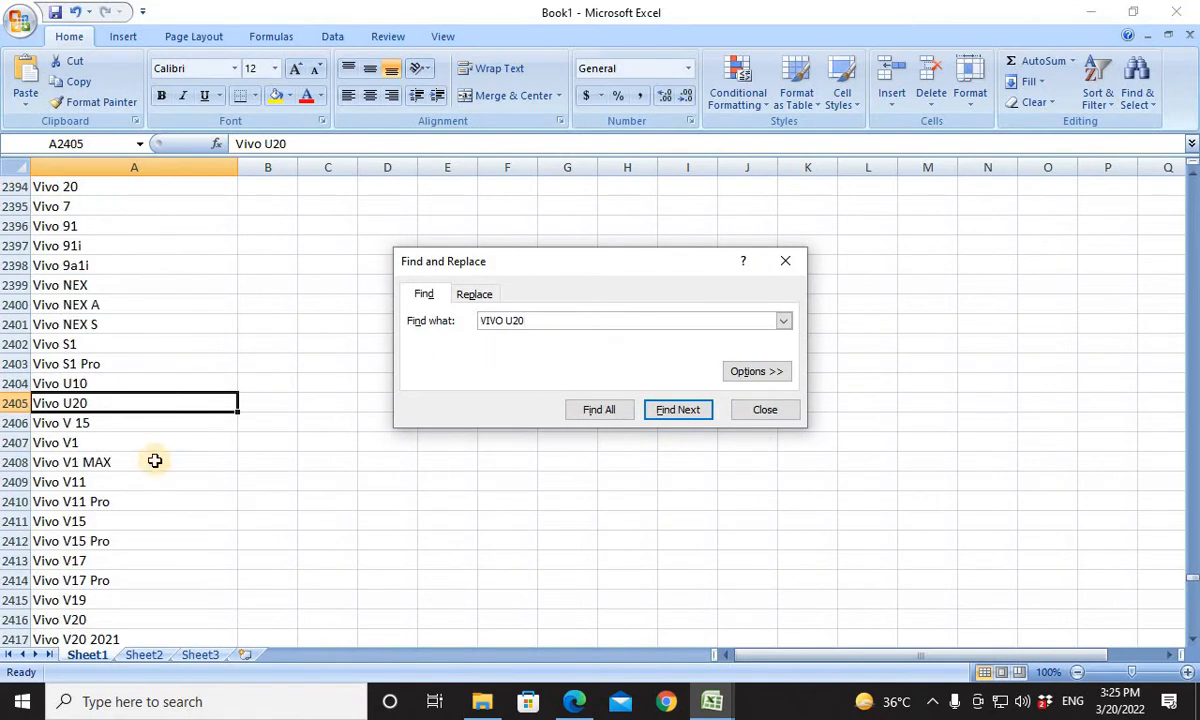
Copy the Vivo U20 entry from Book1's list and paste it into Compatible Models cell P16 of the template.
click(120, 410)
key(ctrl+c)
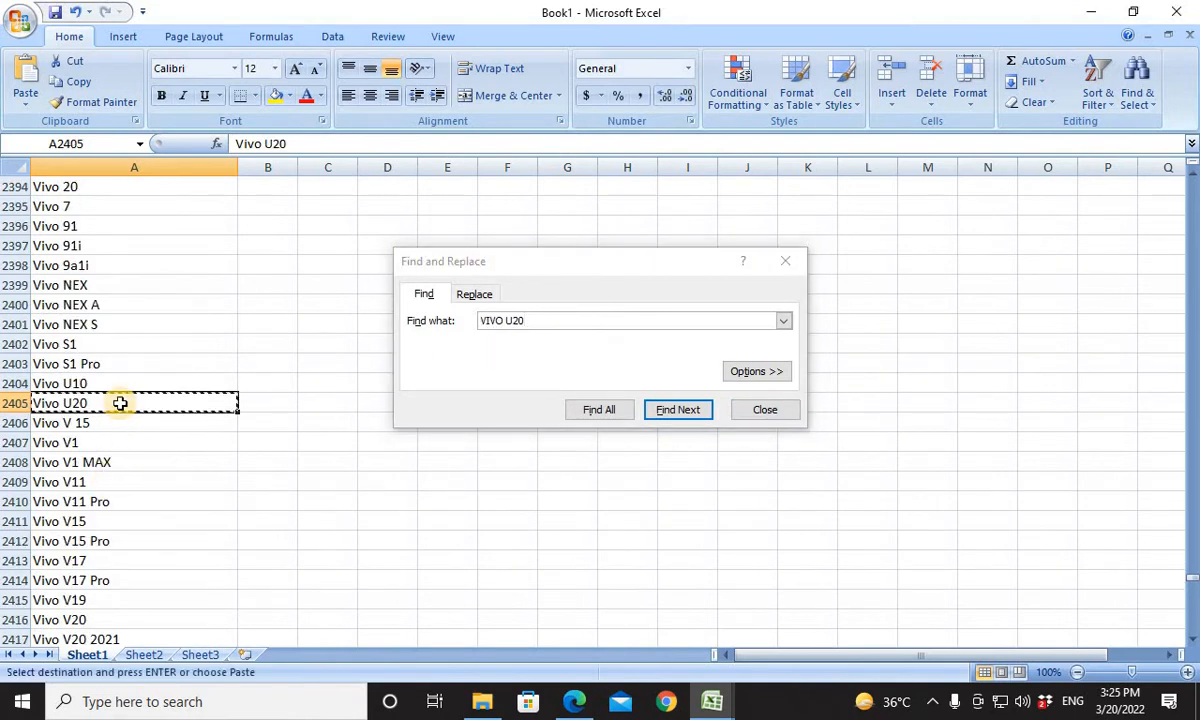
key(alt+Tab)
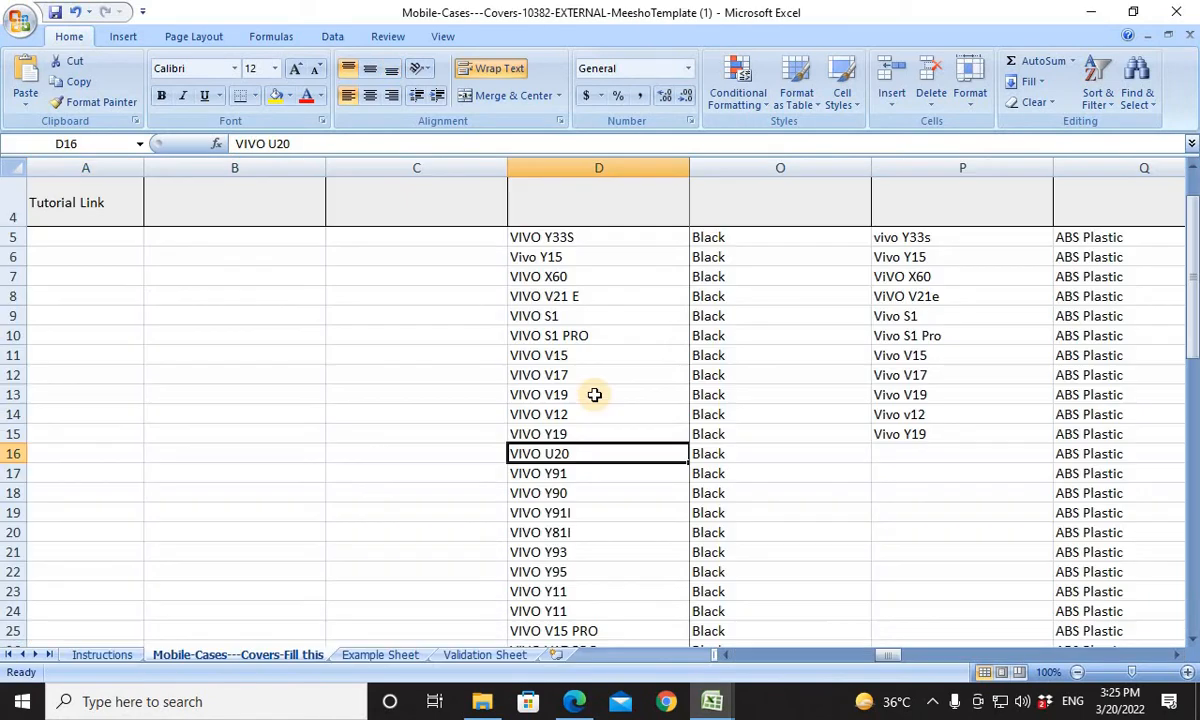
click(911, 458)
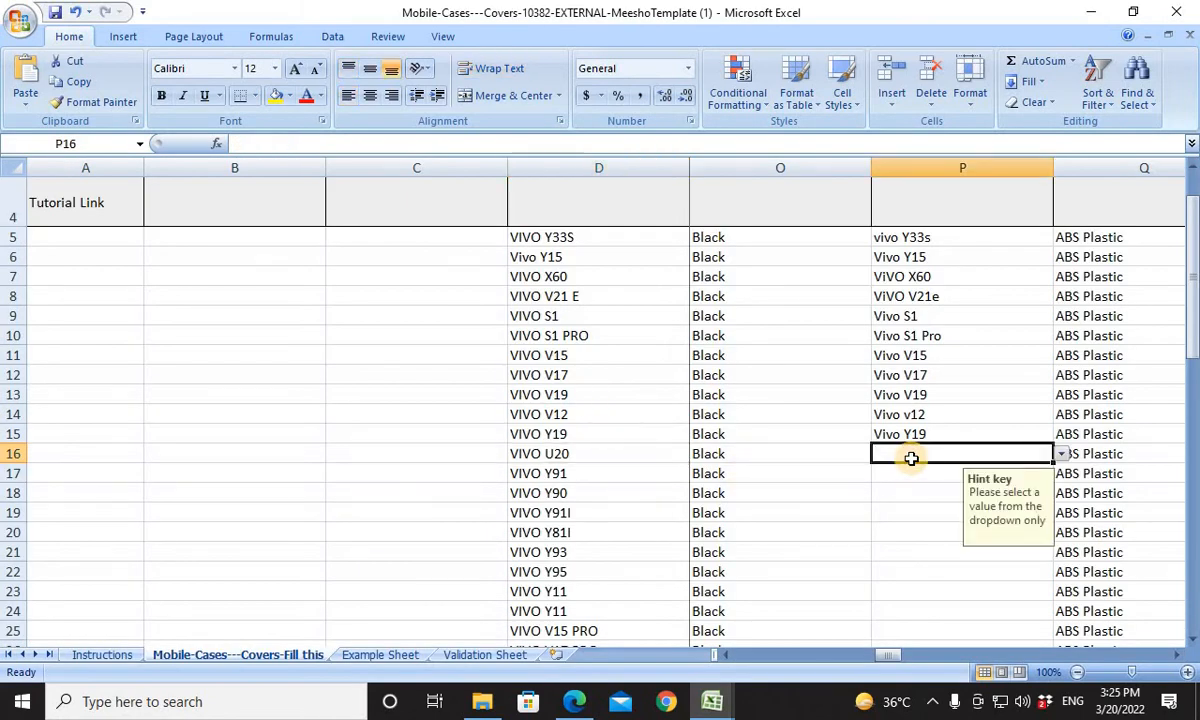
key(ctrl+v)
For the VIVO Y91 product in row 17, copy the Vivo 91 entry from Book1's list into Compatible Models cell P17.
click(590, 474)
key(ctrl+c)
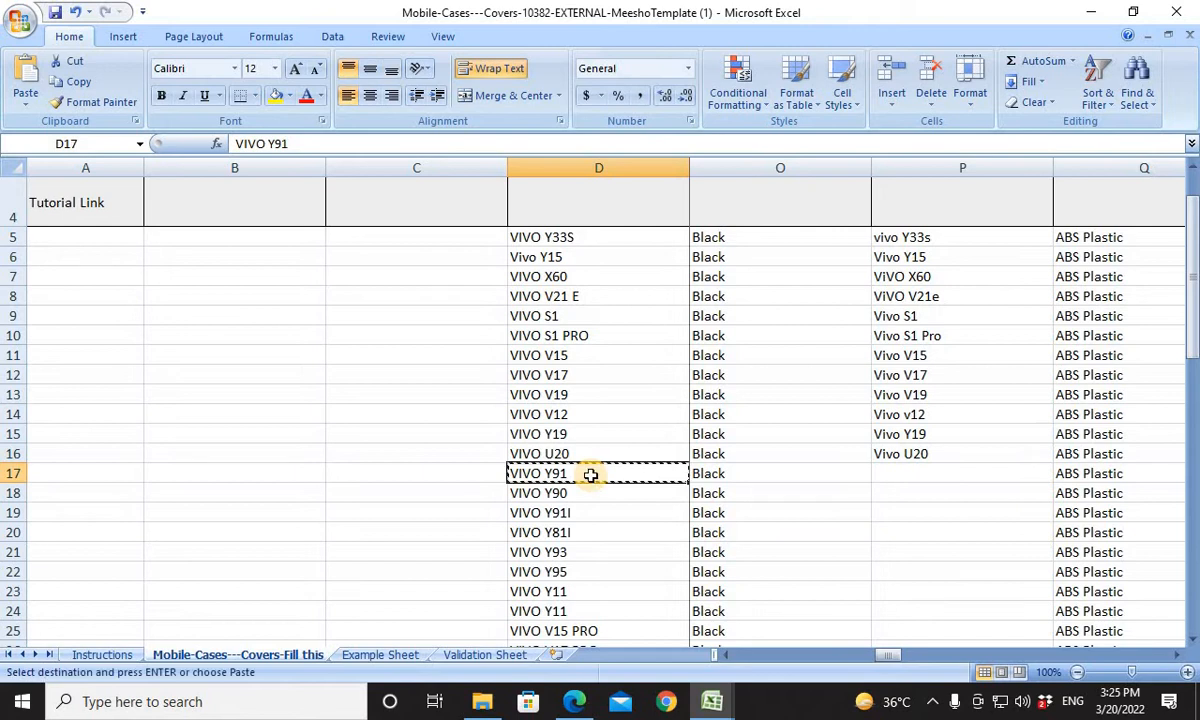
key(alt+Tab)
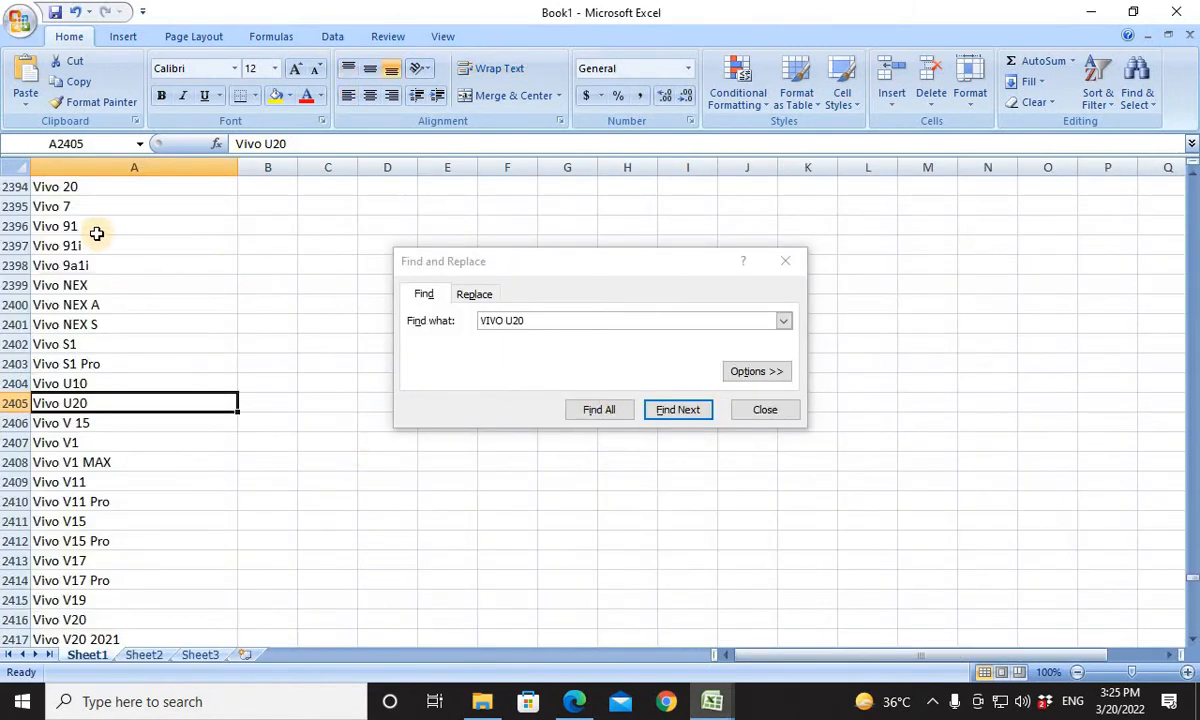
click(96, 233)
key(ctrl+c)
key(alt+Tab)
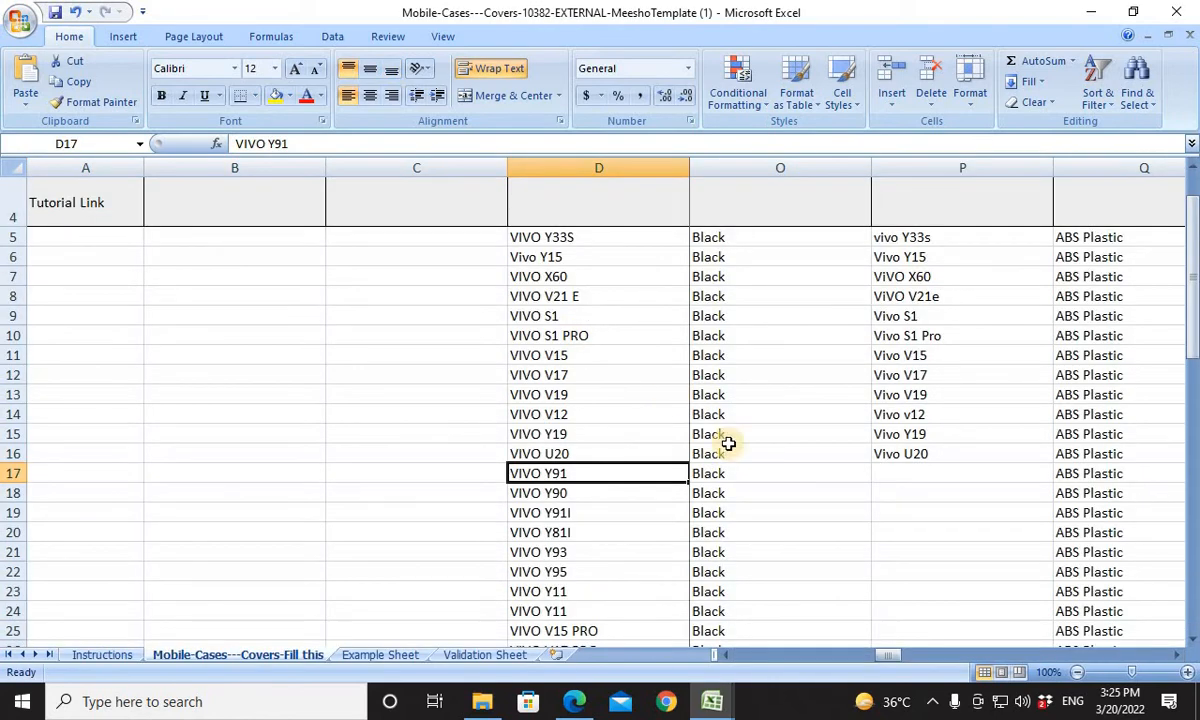
click(884, 472)
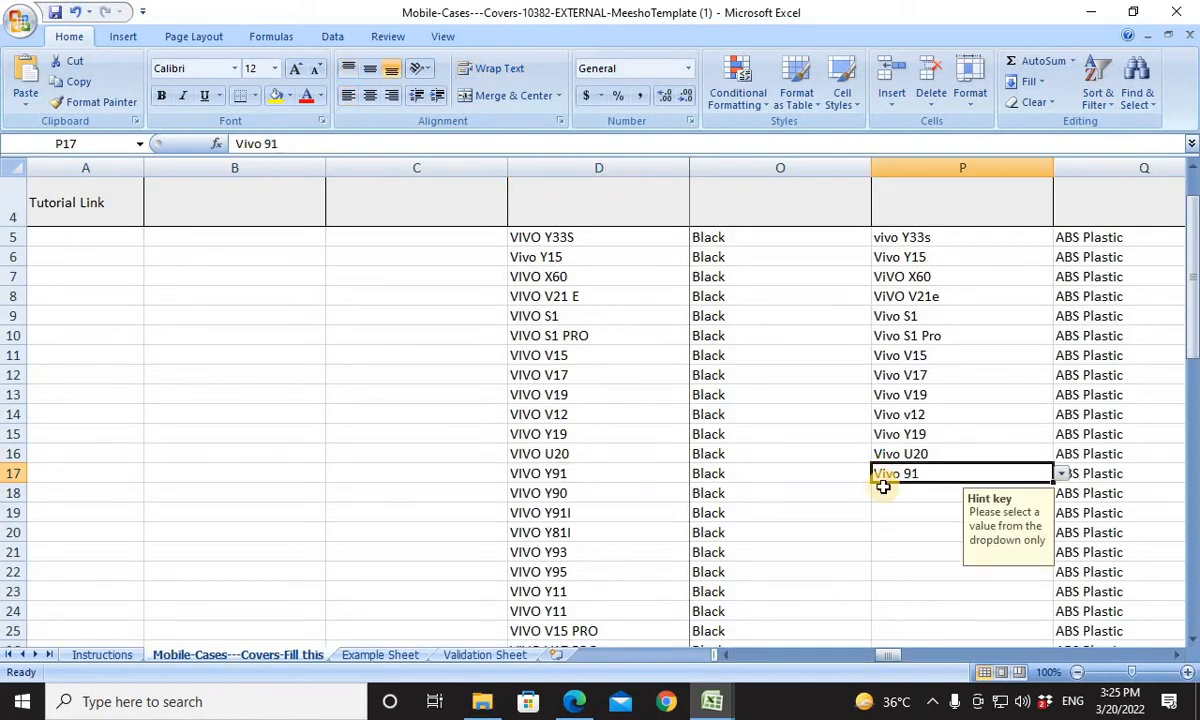
Select Compatible Models cell P18 in the template and search Book1's model list for Vivo 90.
click(884, 490)
key(alt+Tab)
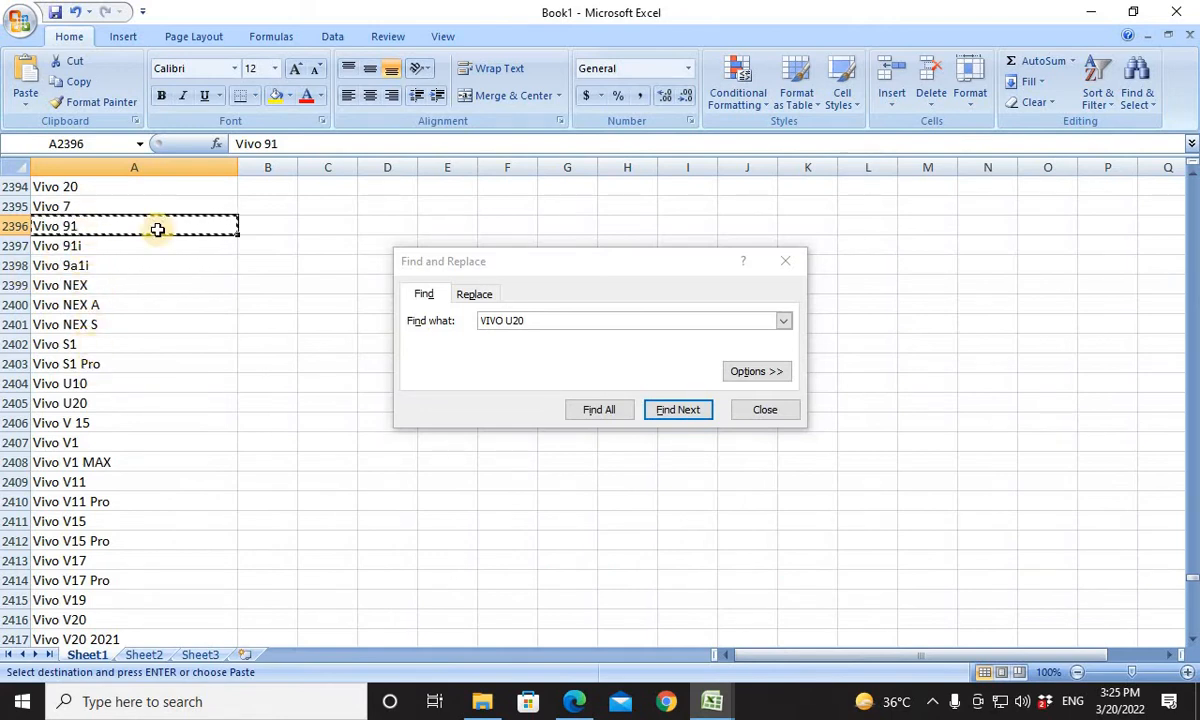
mouse_move(498, 320)
mouse_down()
mouse_move(517, 320)
mouse_move(480, 330)
mouse_up()
key(ctrl+v)
key(BackSpace)
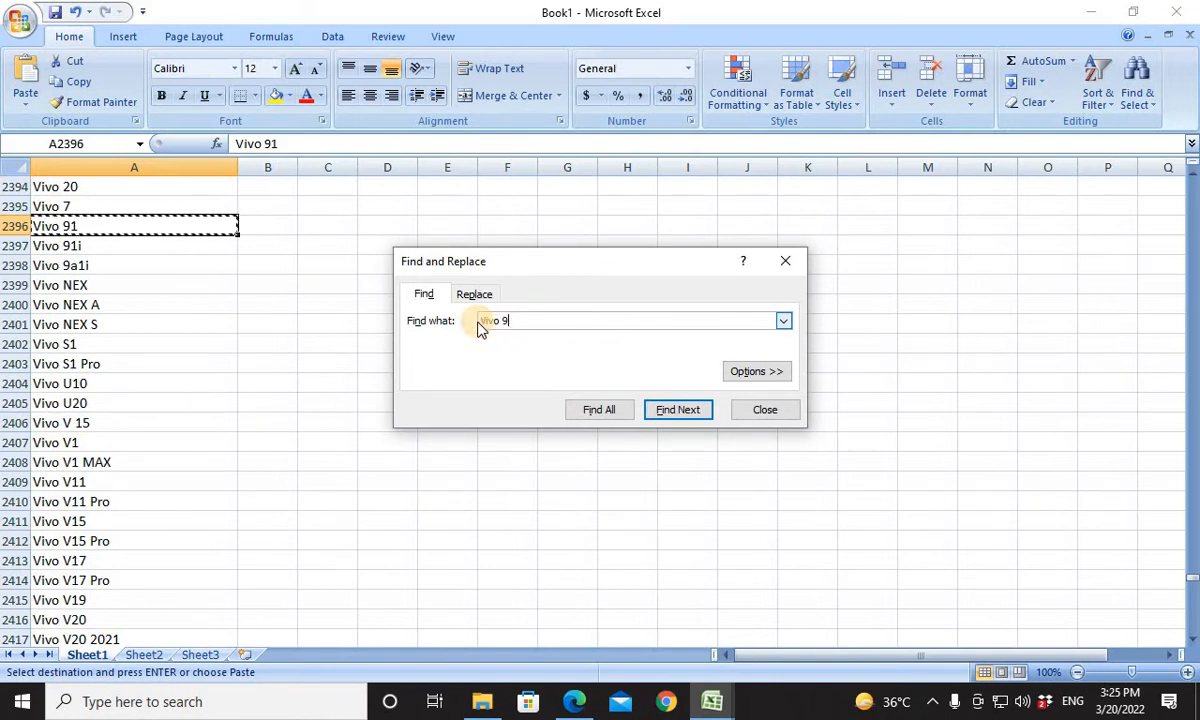
text(0)
key(Return)
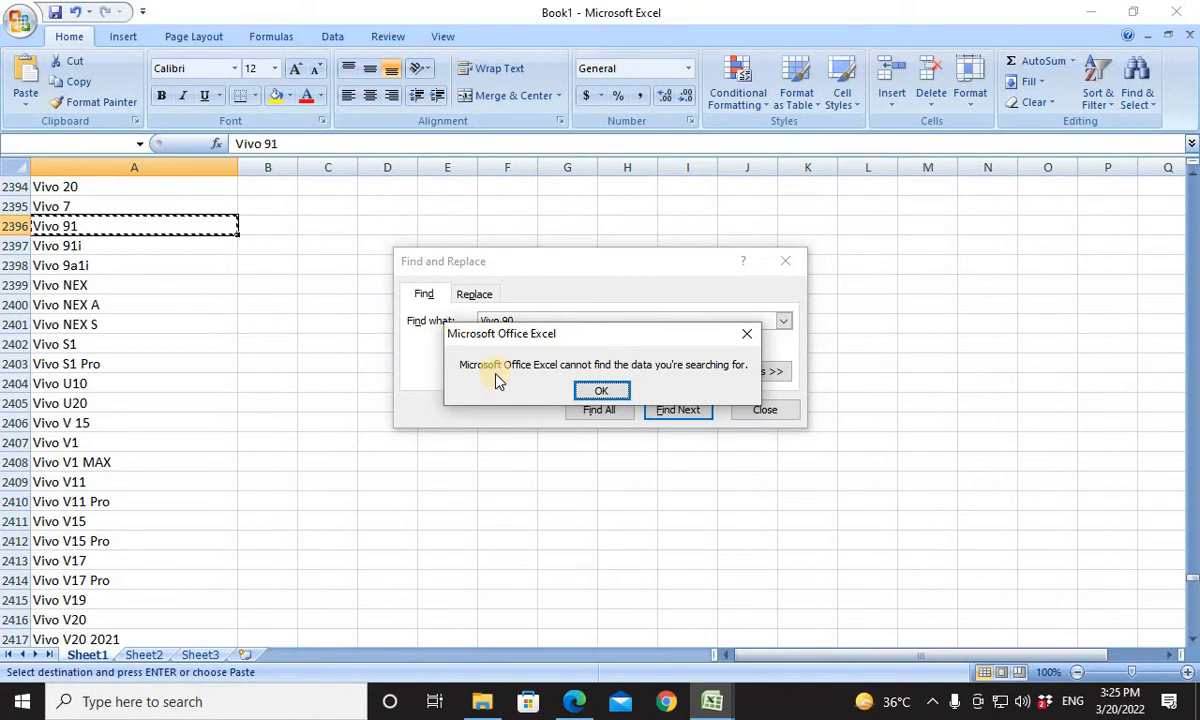
click(600, 390)
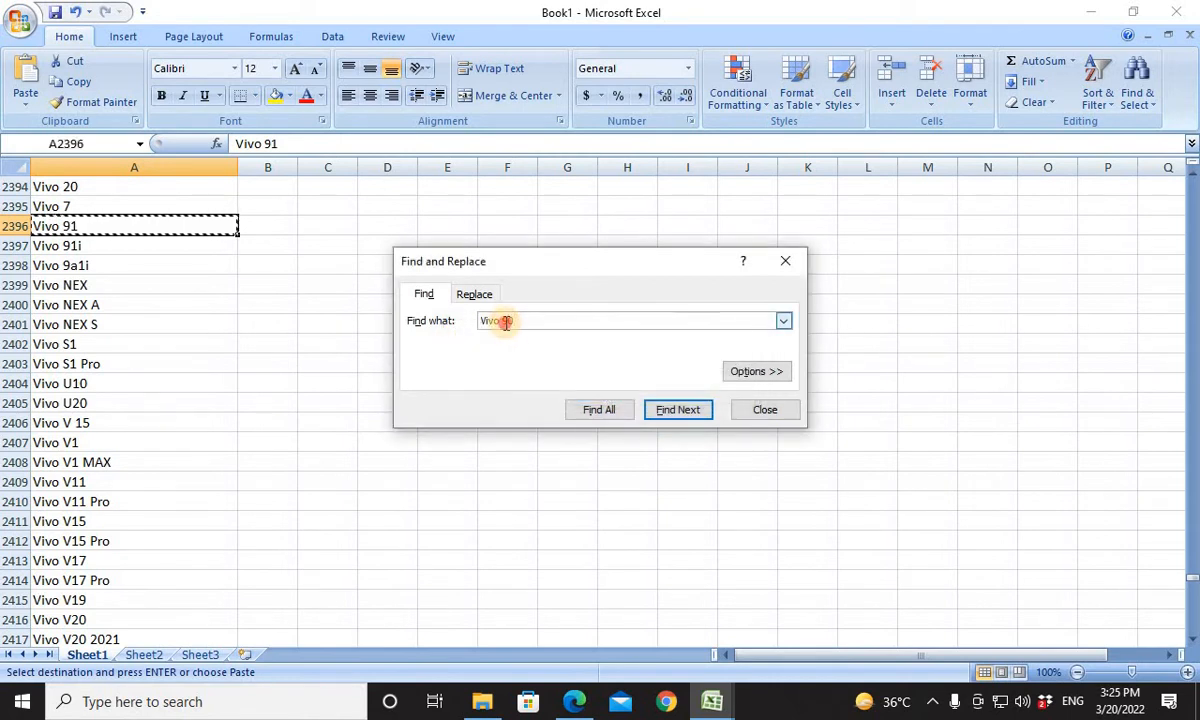
Search Book1's model list for Vivo Y90, copy the matching entry and paste it into Compatible Models cell P18 of the template.
click(505, 321)
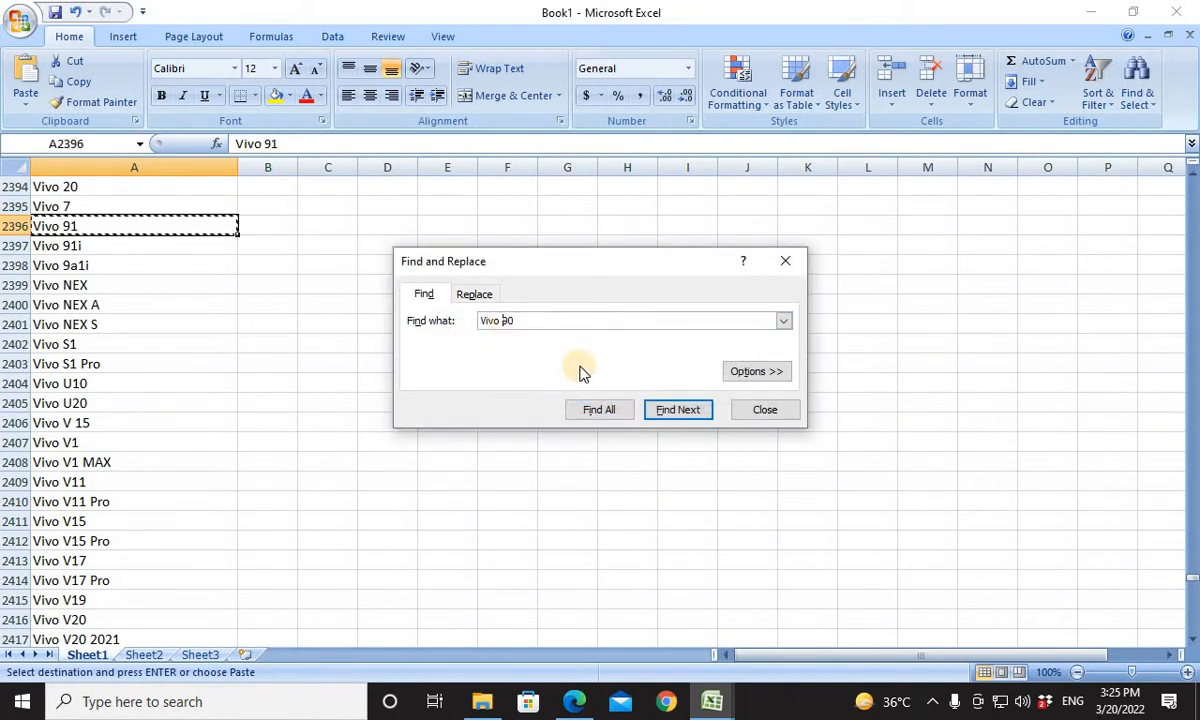
text(Y)
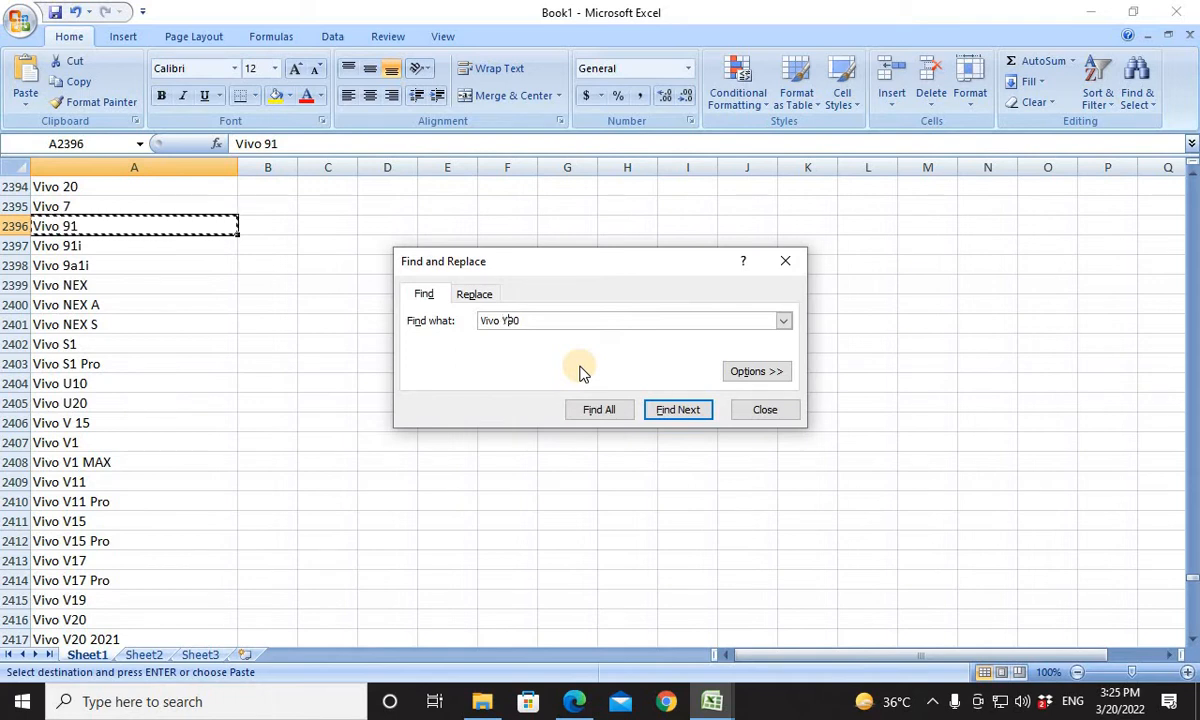
key(Return)
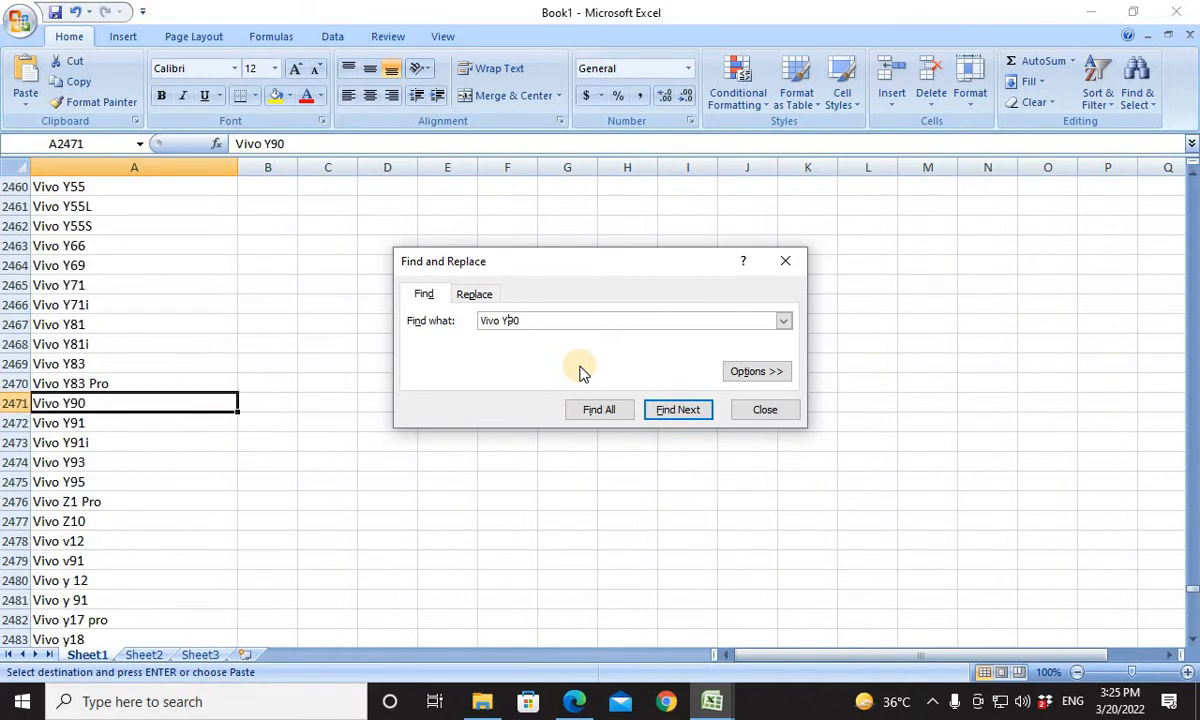
click(141, 402)
key(alt+Tab)
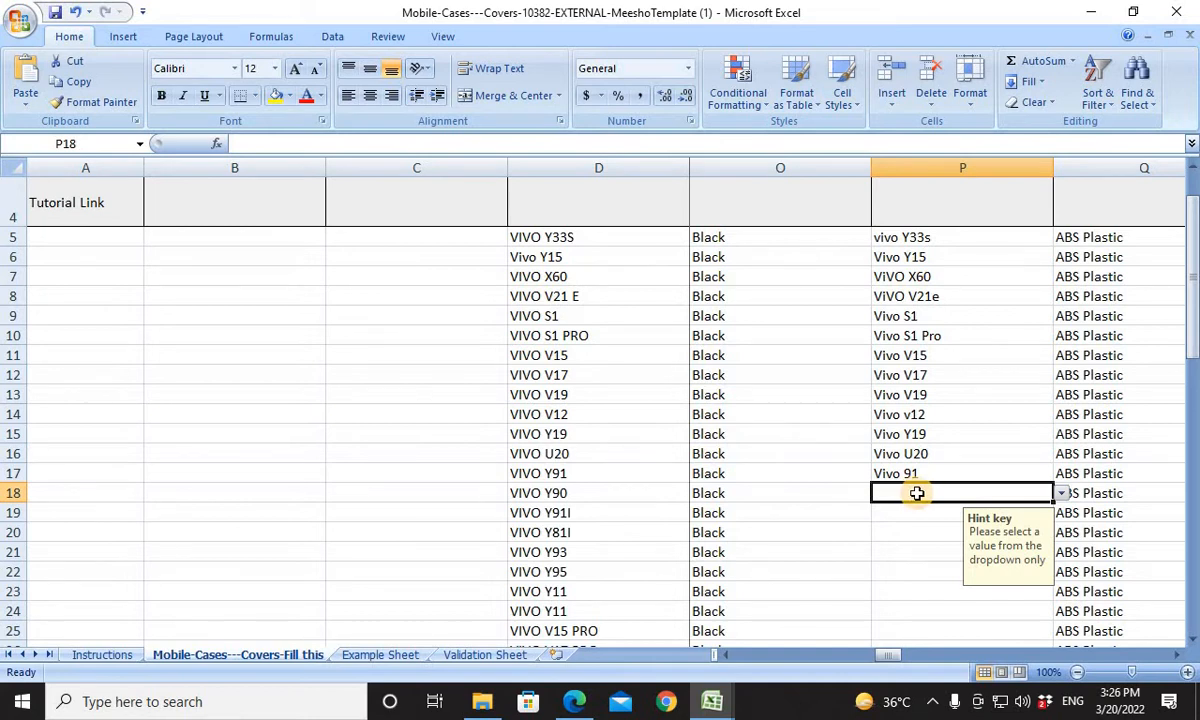
key(ctrl+v)
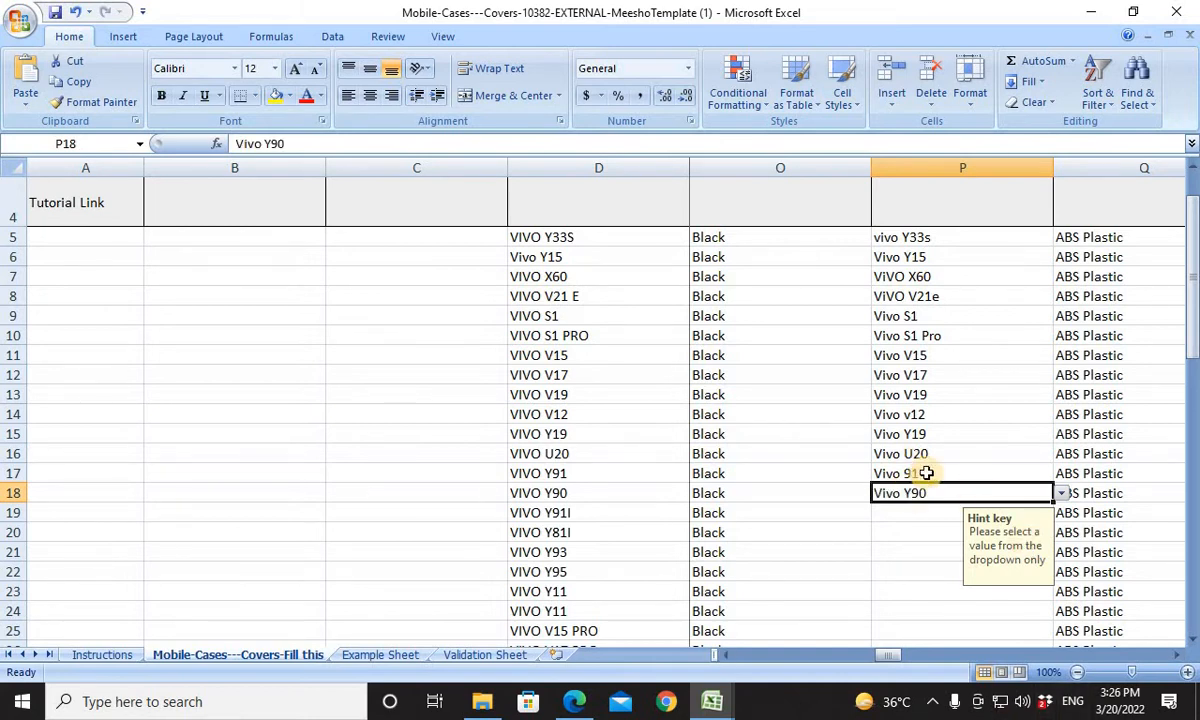
Replace the Compatible Models value in P17 of the template with the Vivo Y91 entry from Book1's list.
key(alt+Tab)
key(alt+Tab)
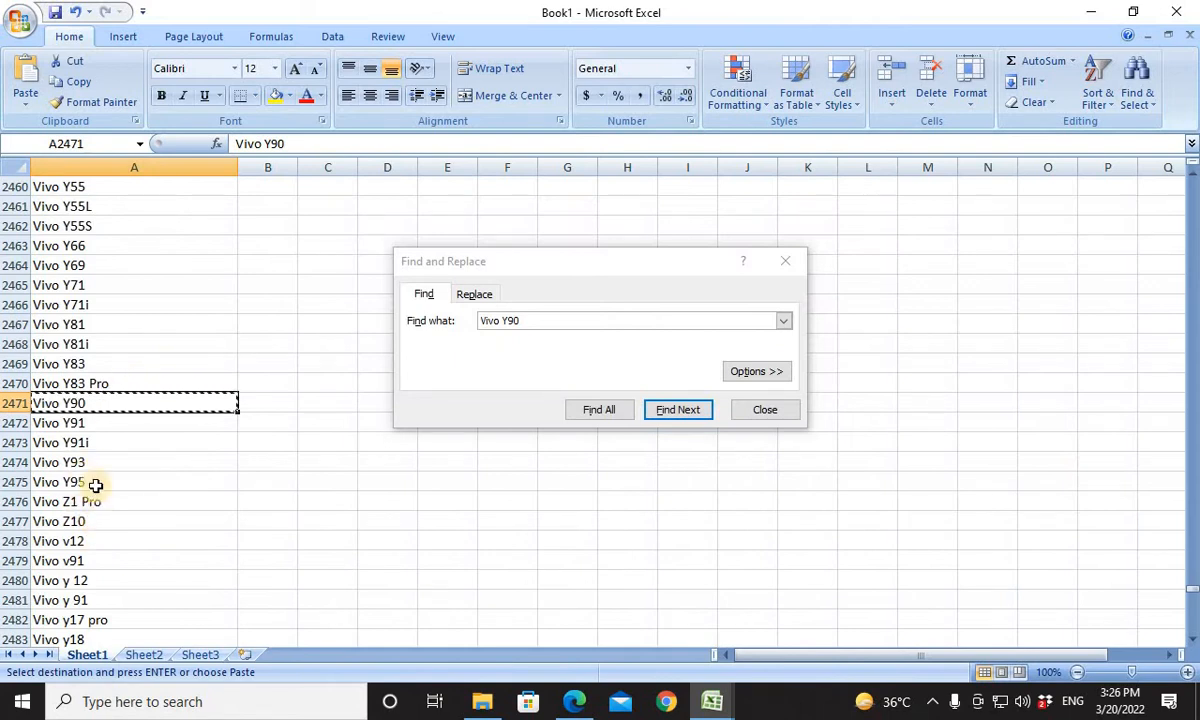
click(78, 424)
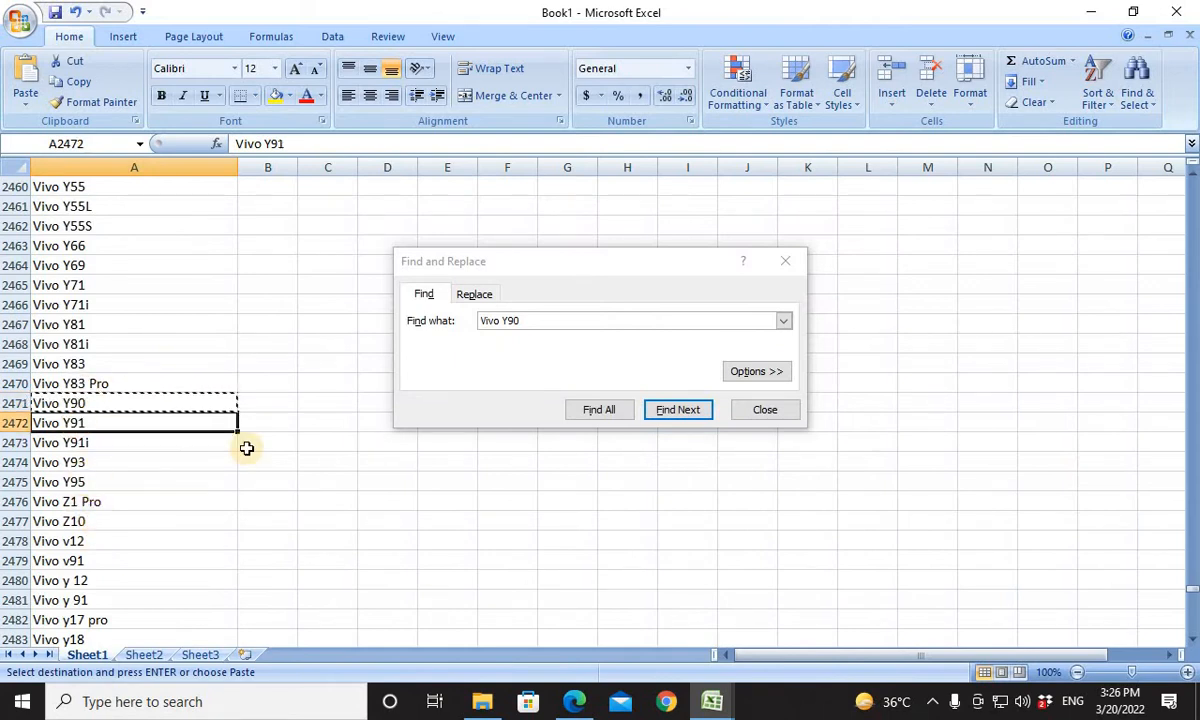
key(alt+Tab)
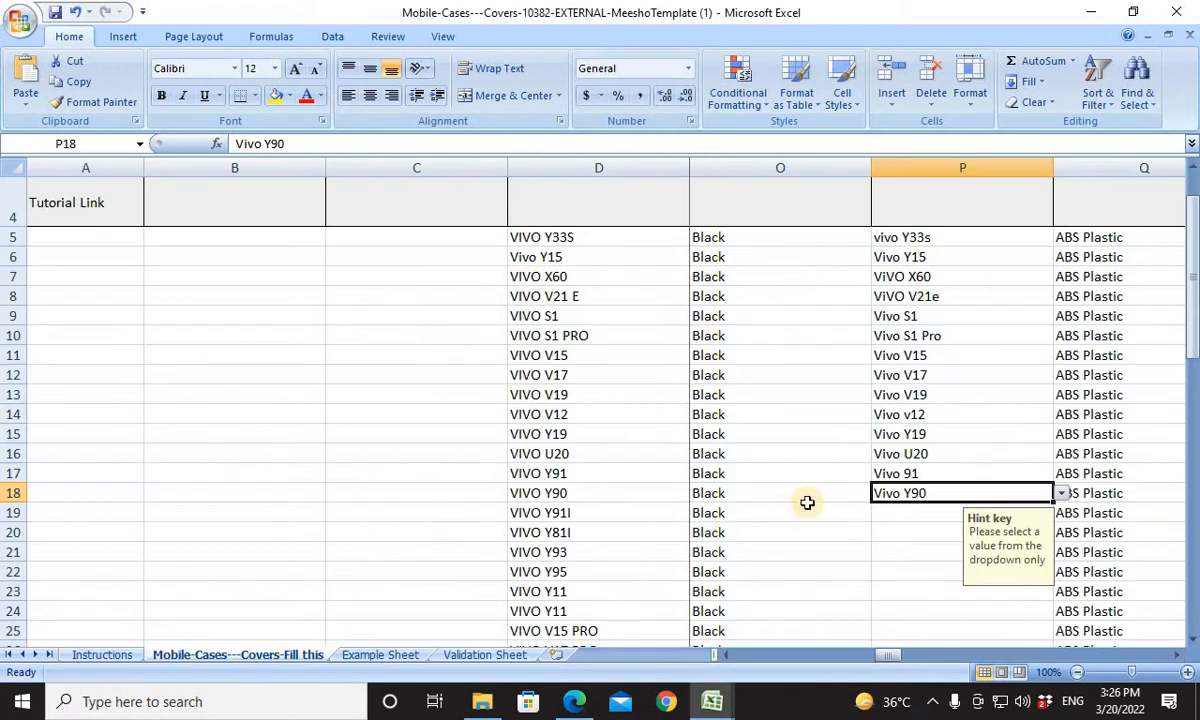
click(898, 474)
key(ctrl+v)
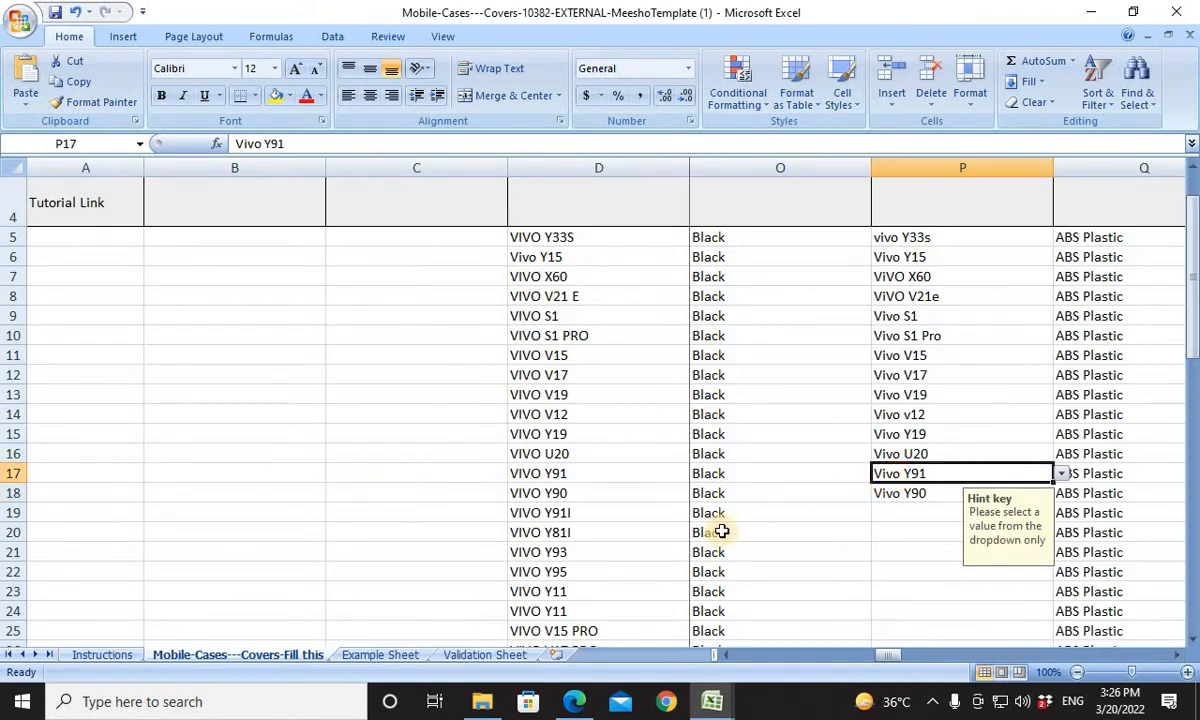
For the VIVO Y91I product in row 19, copy the Vivo Y91i entry from Book1's list into Compatible Models cell P19.
click(876, 519)
click(572, 518)
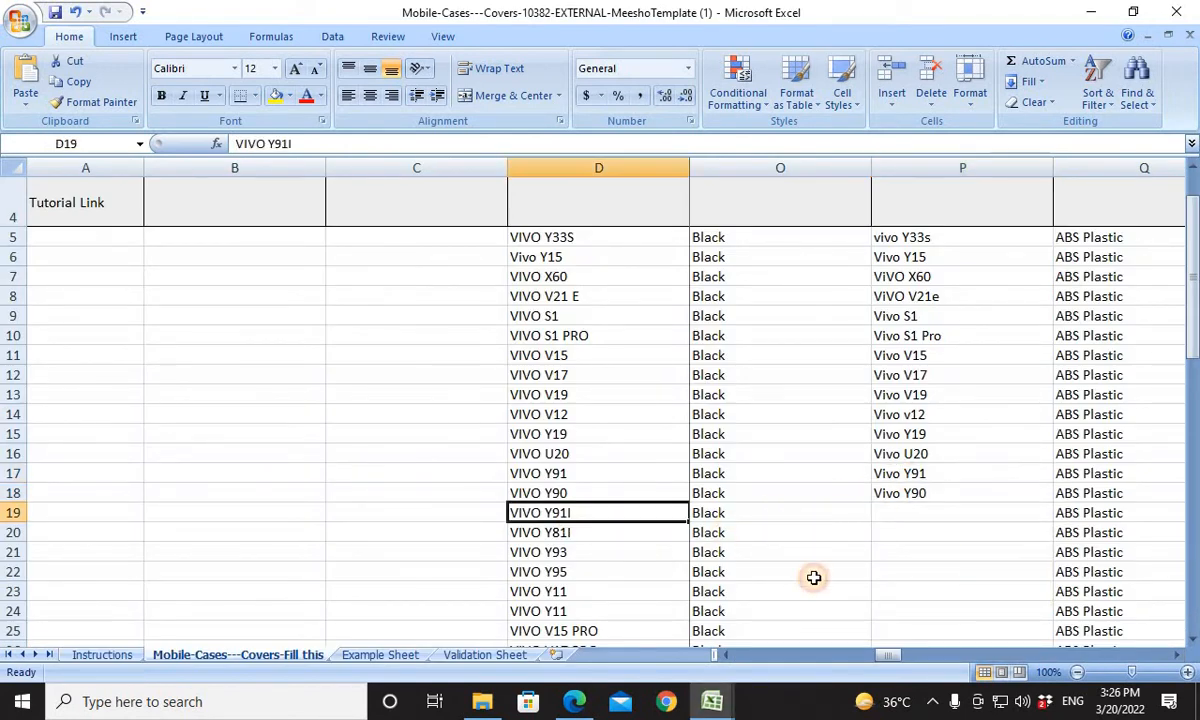
key(ctrl+c)
key(alt+Tab)
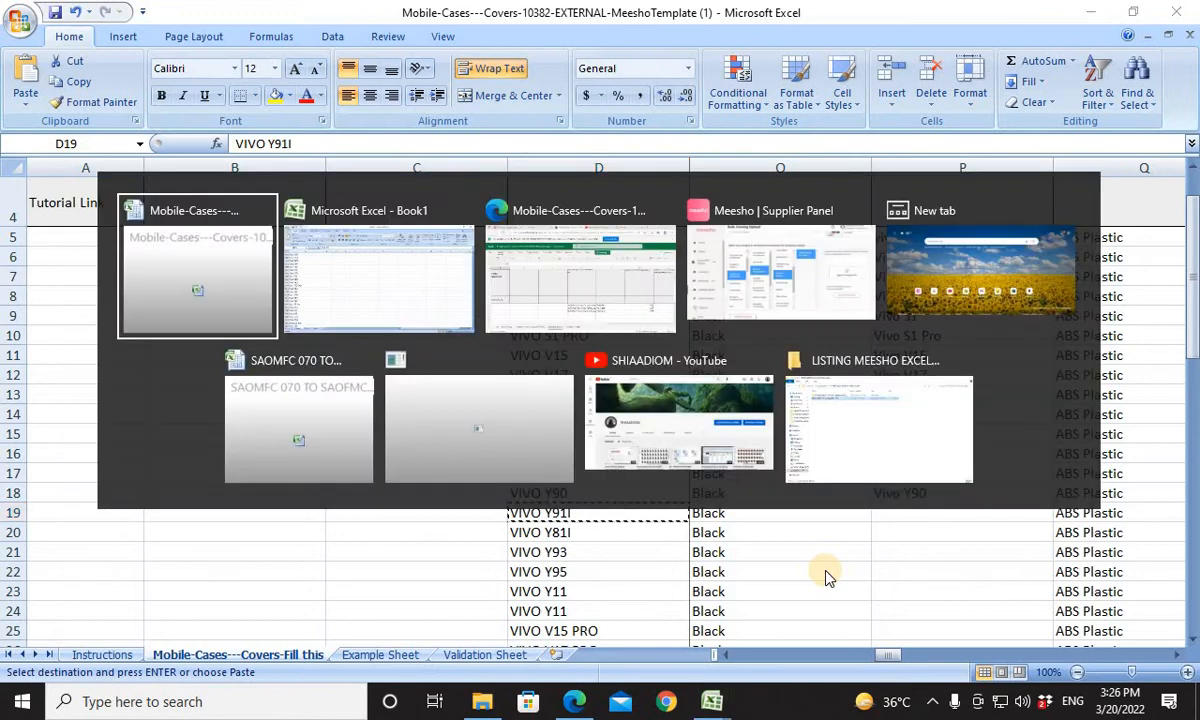
key(alt+Tab)
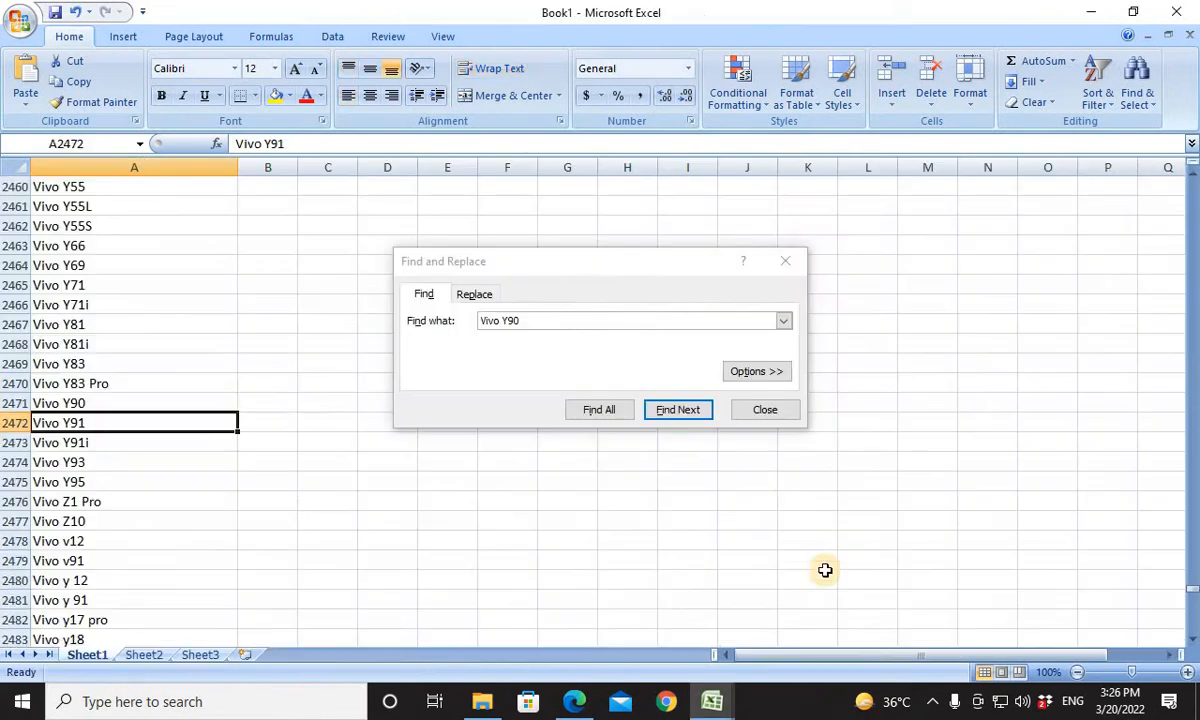
click(96, 442)
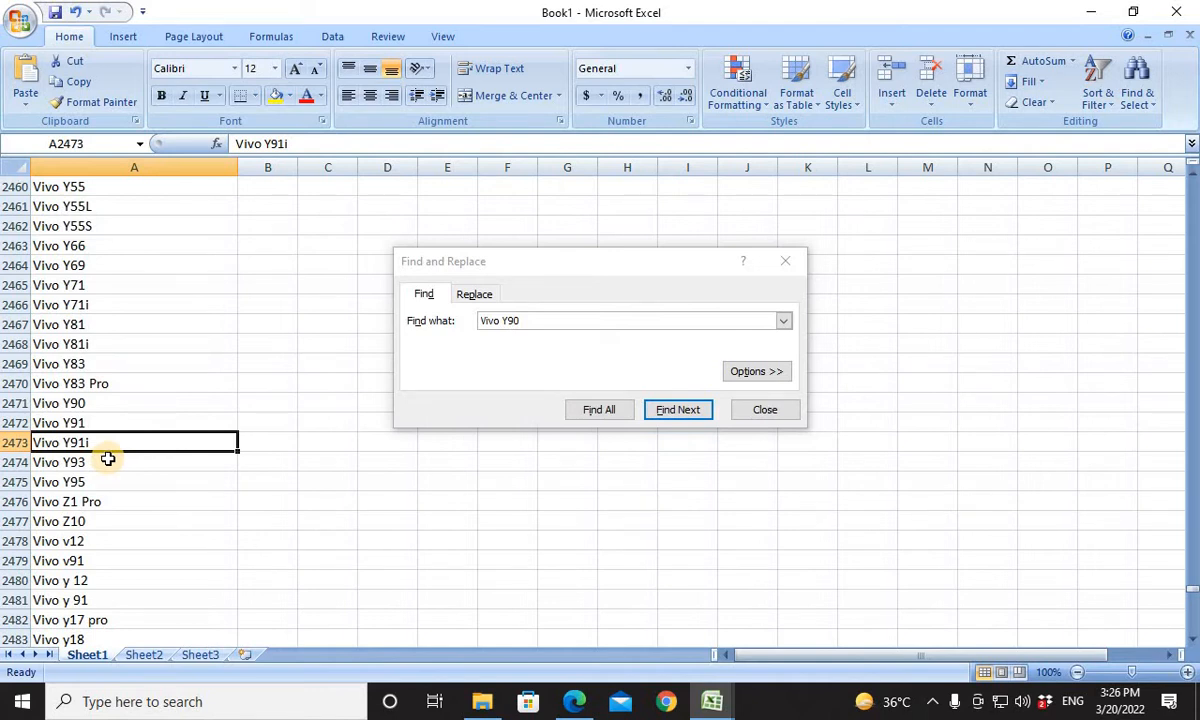
key(ctrl+c)
key(alt+Tab)
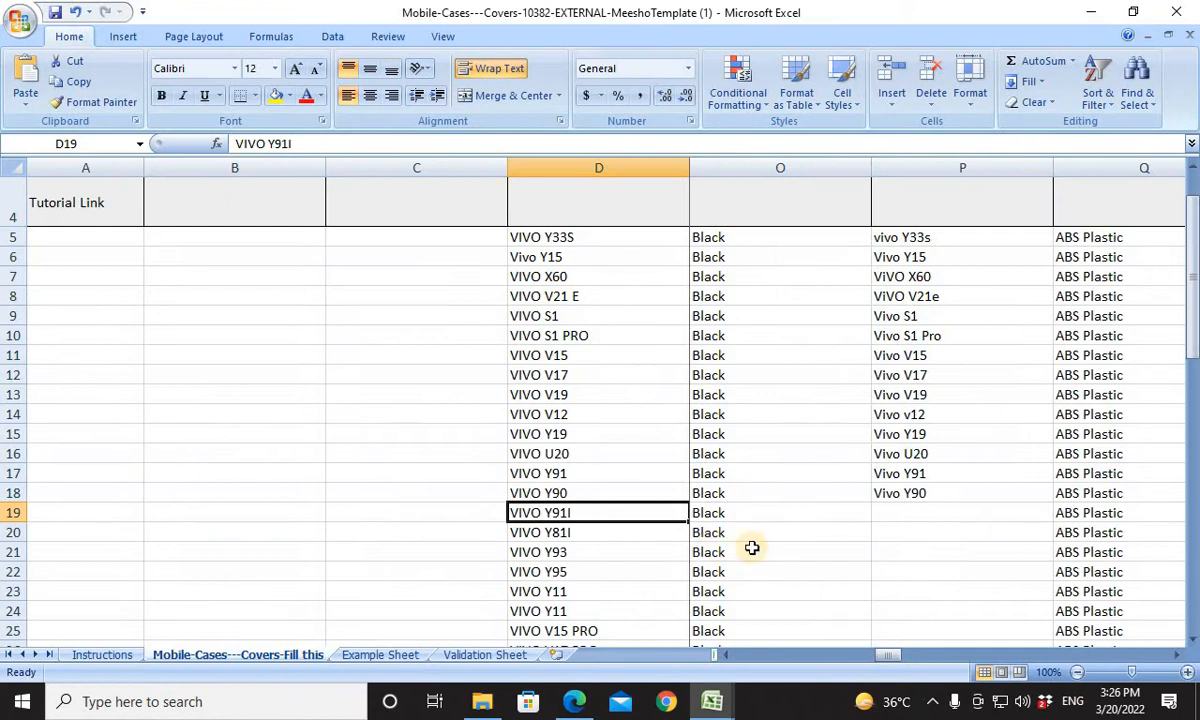
click(901, 517)
key(ctrl+v)
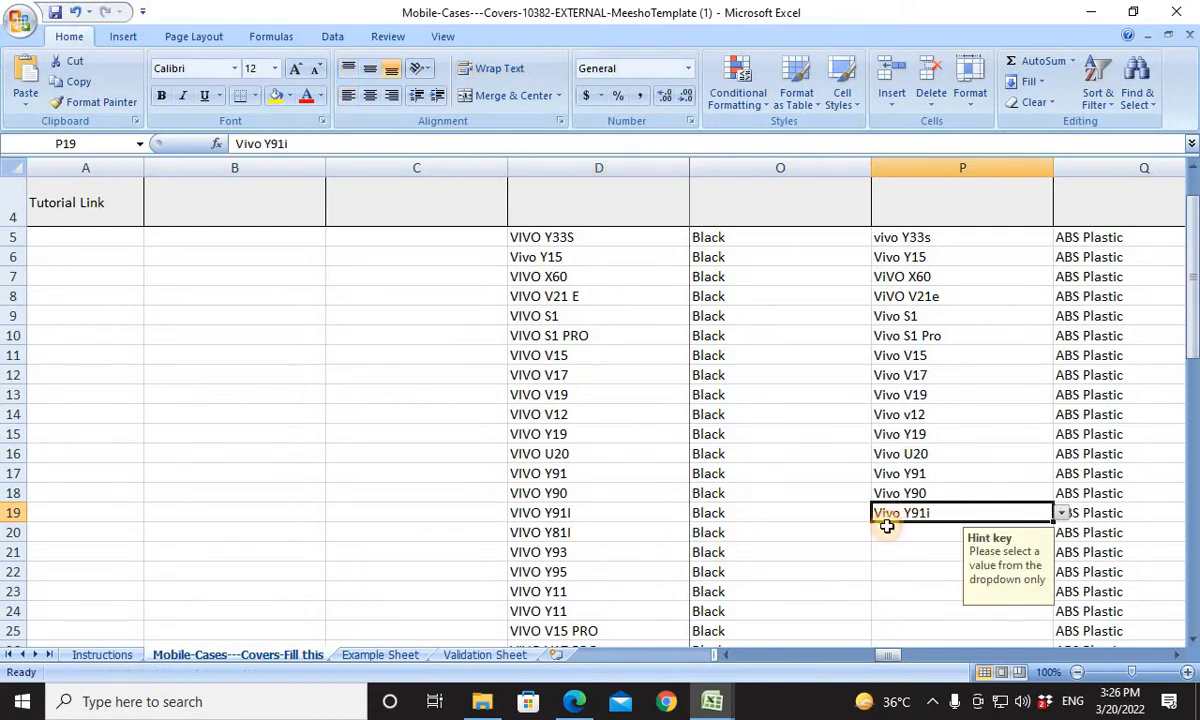
For the VIVO Y81I product in row 20, copy the Vivo Y81i entry from Book1's list into Compatible Models cell P20.
click(886, 530)
key(alt+Tab)
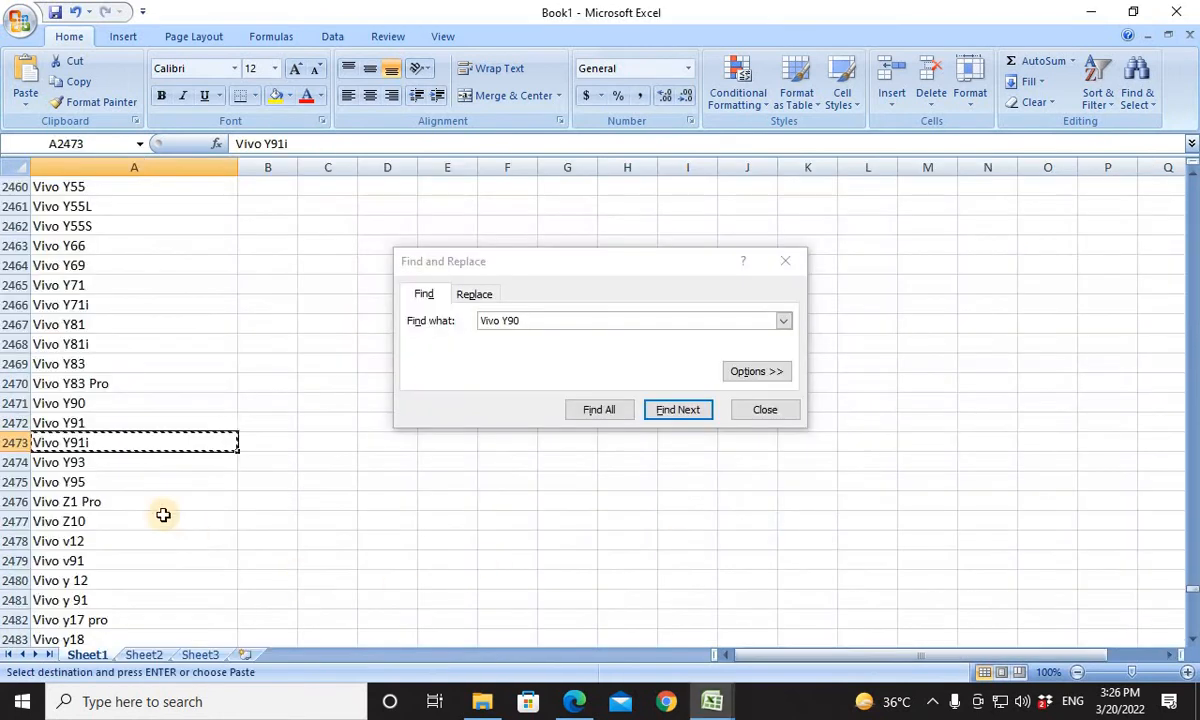
click(99, 344)
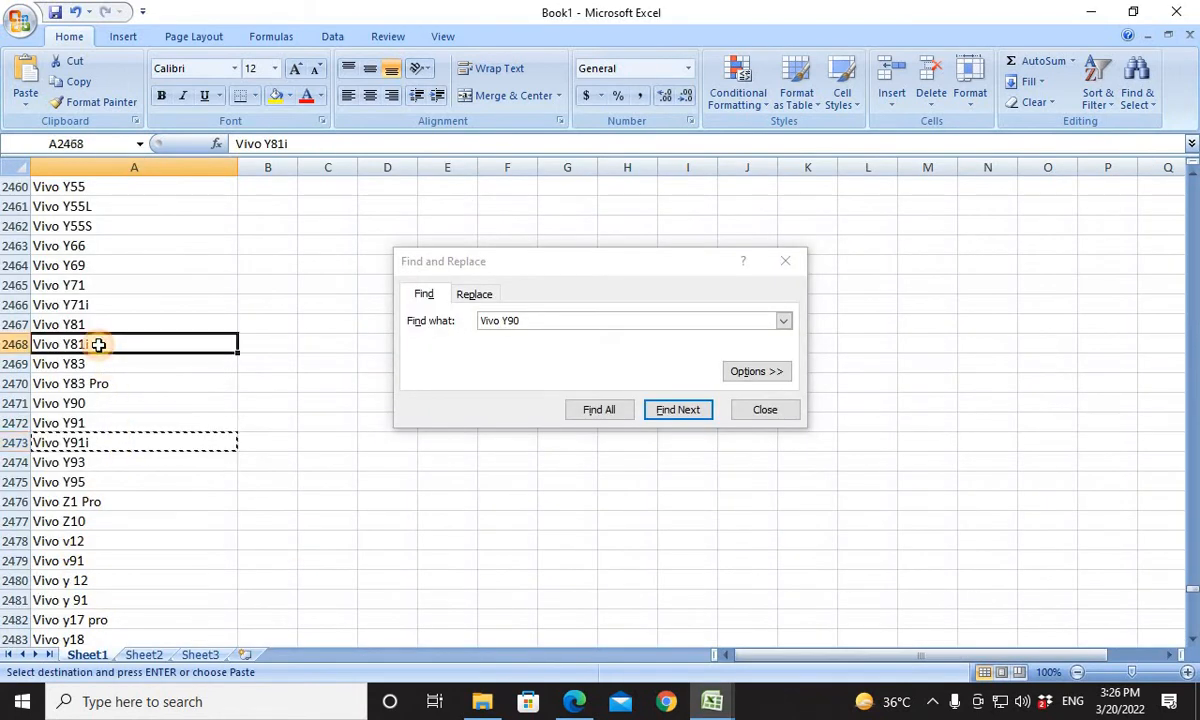
key(ctrl+c)
key(alt+Tab)
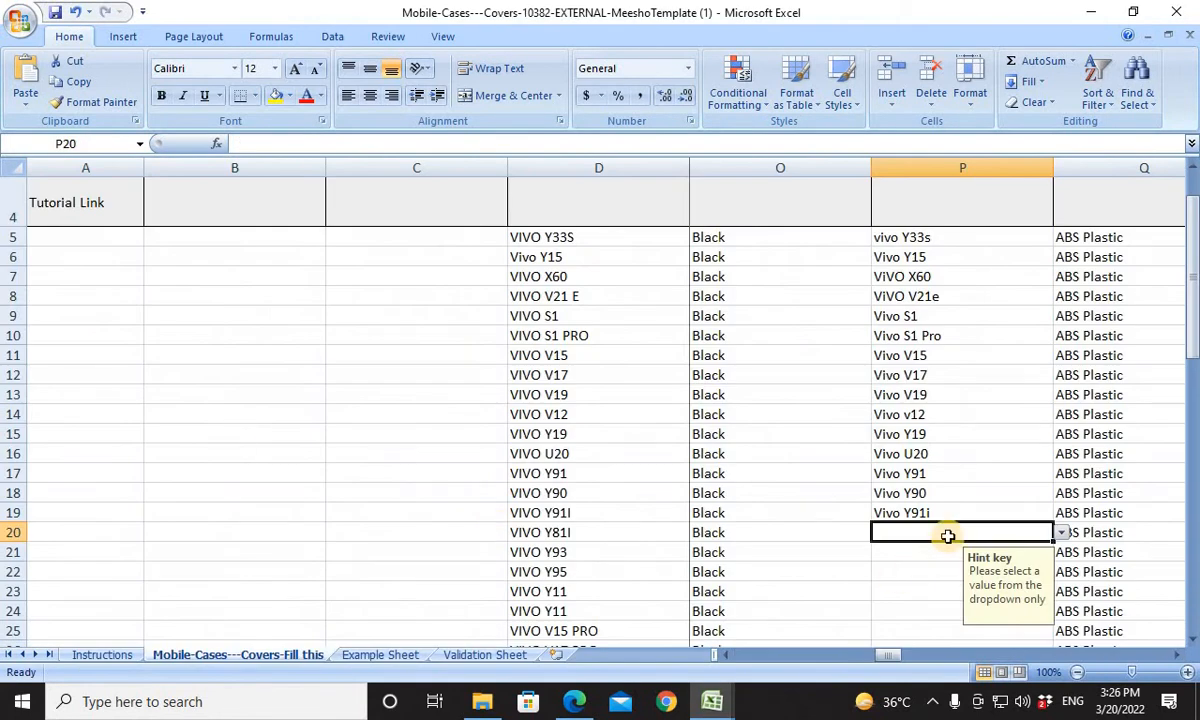
Select Compatible Models cell P21 in the template and copy the Vivo Y93 entry from Book1's list.
click(918, 551)
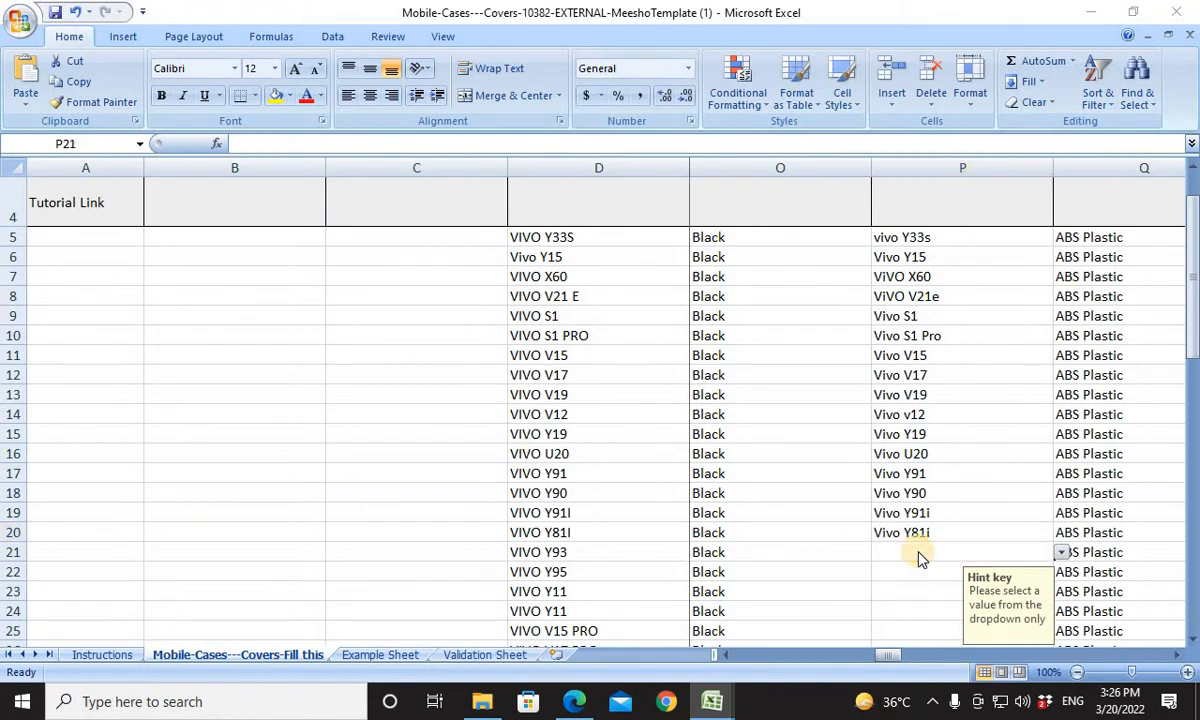
key(alt+Tab)
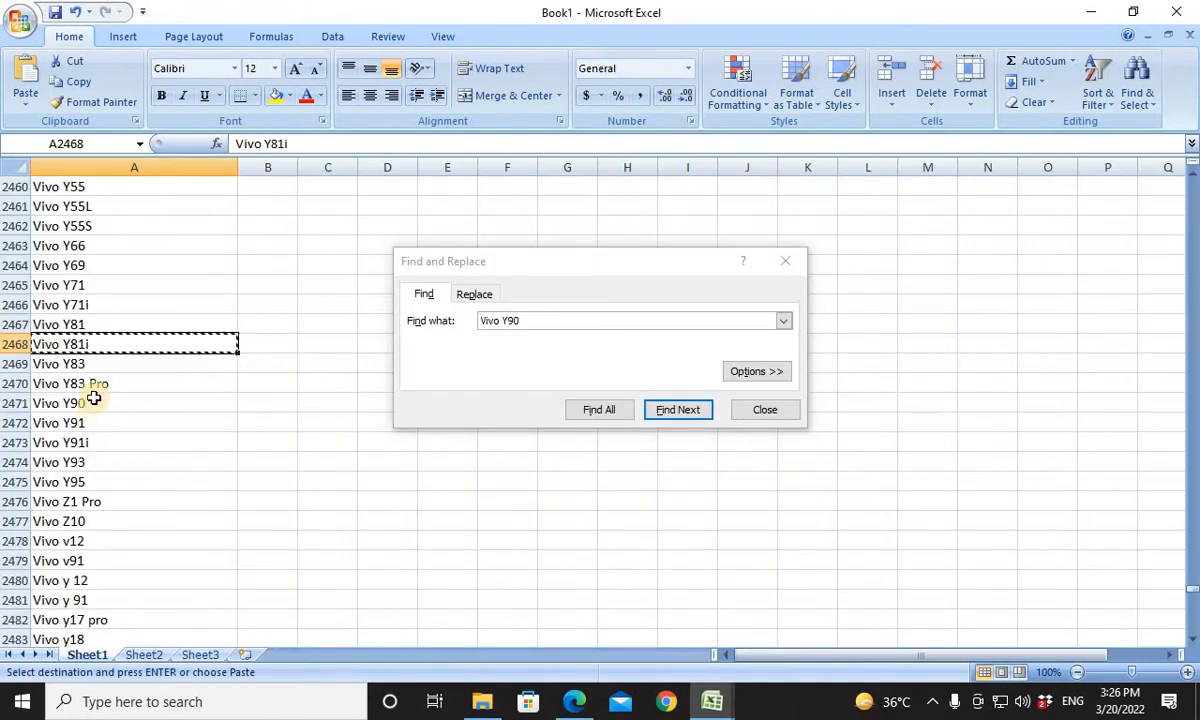
click(82, 460)
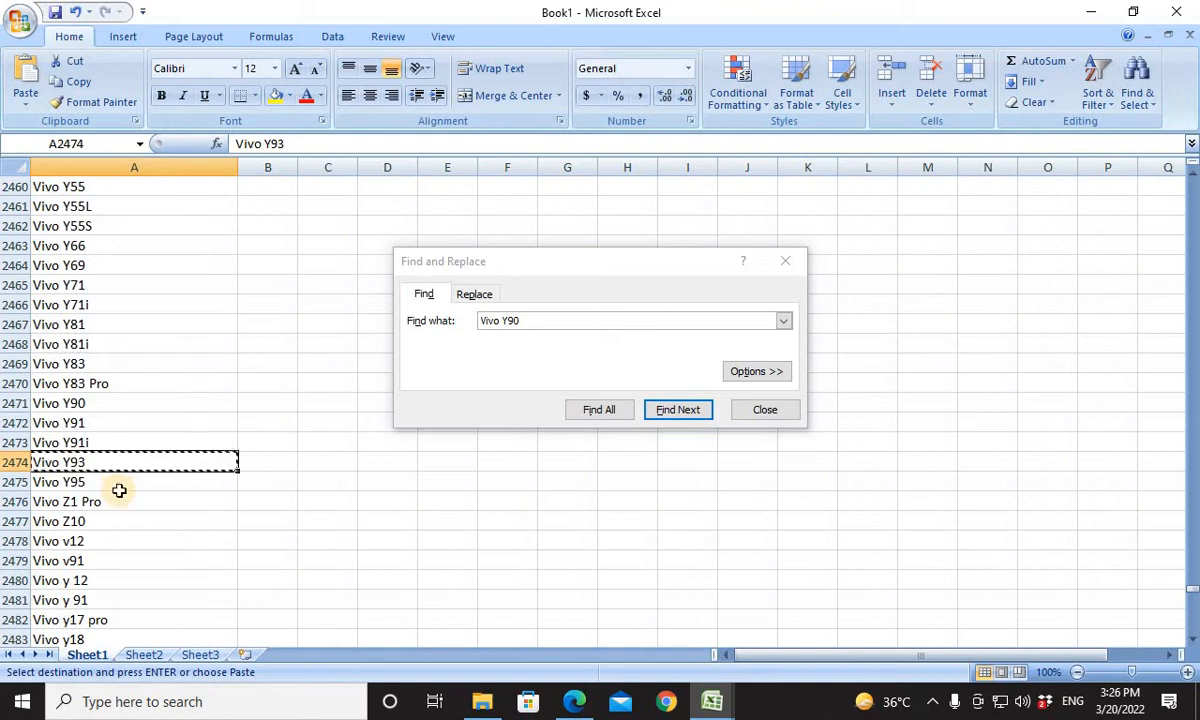
key(alt+Tab)
key(alt+Tab)
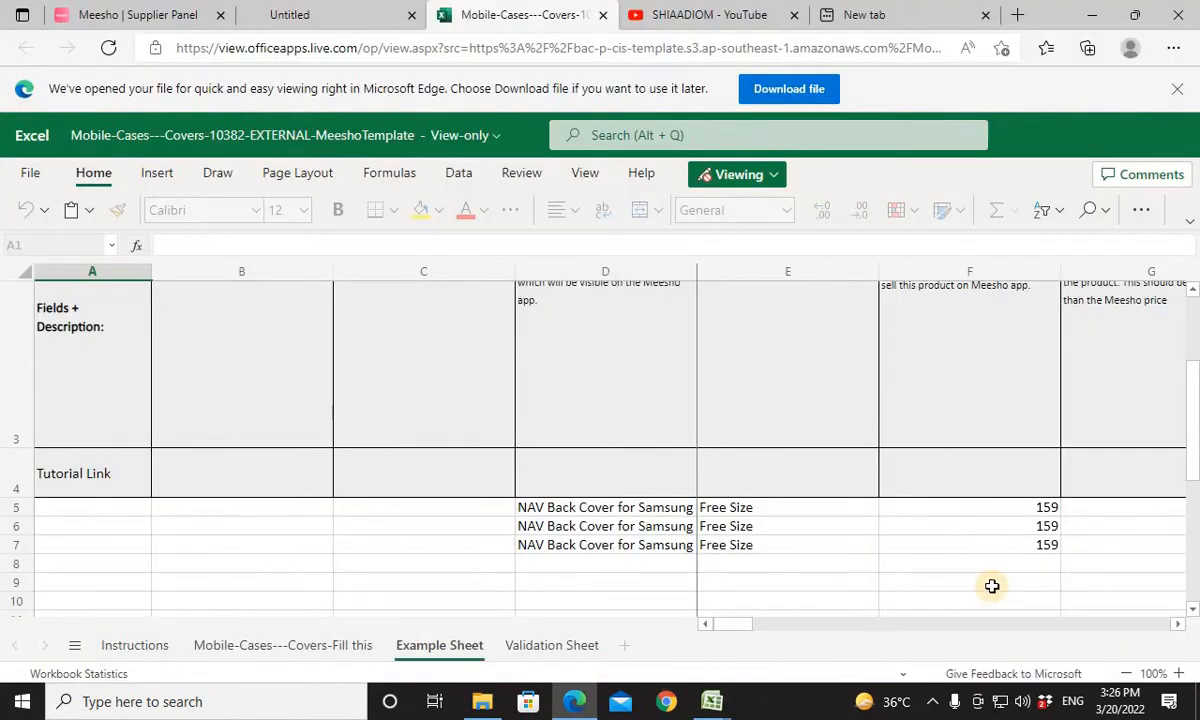
key(alt+Tab)
key(Tab)
key(Tab)
key(Tab)
key(Tab)
key(Tab)
key(Tab)
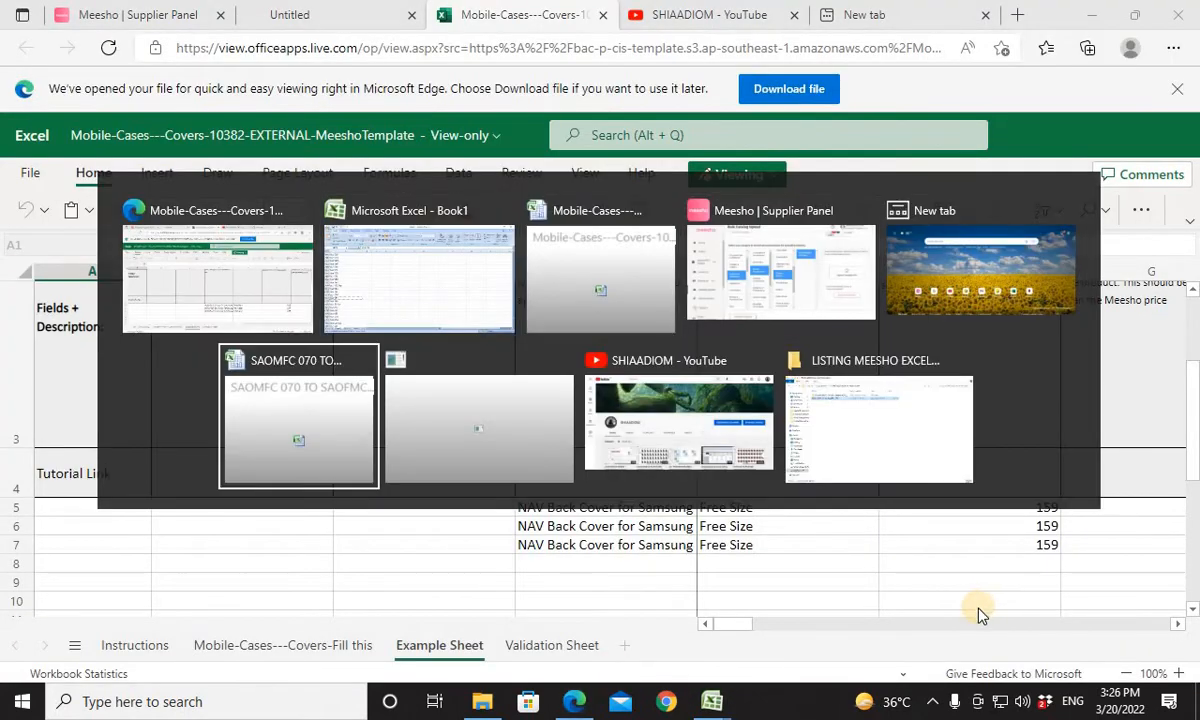
key(Tab)
key(Tab)
key(Tab)
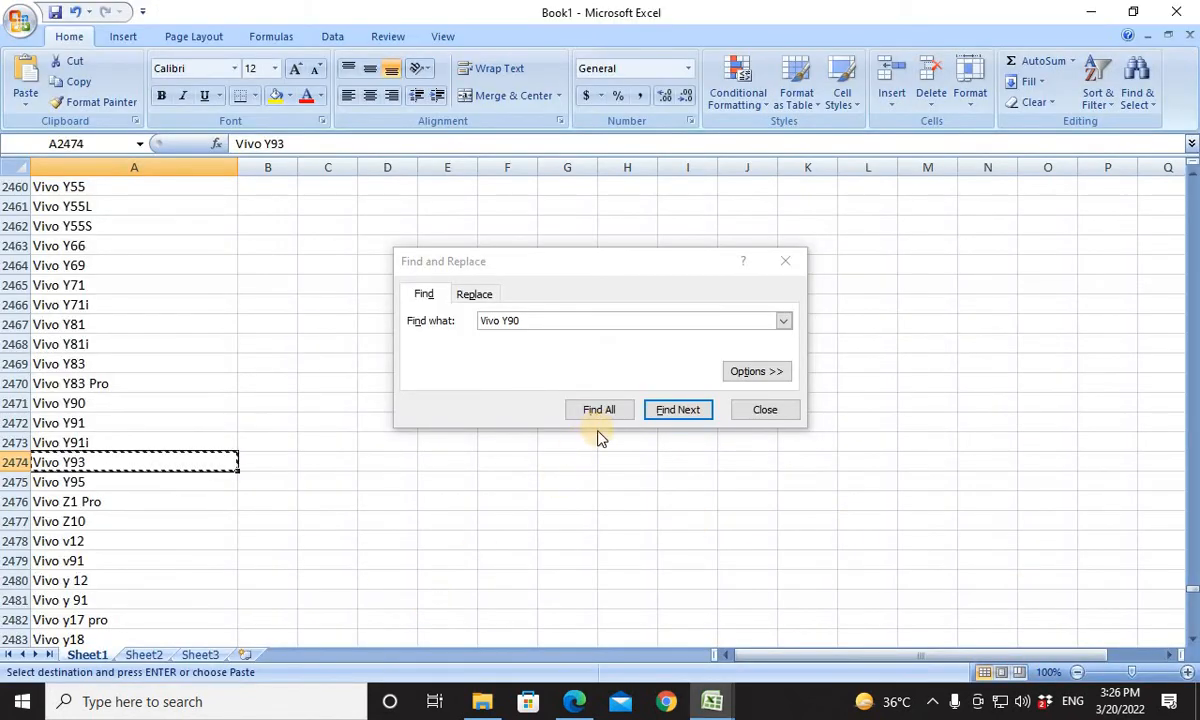
Paste the copied Vivo Y93 entry into Compatible Models cell P21 of the template.
key(alt+Tab)
key(Tab)
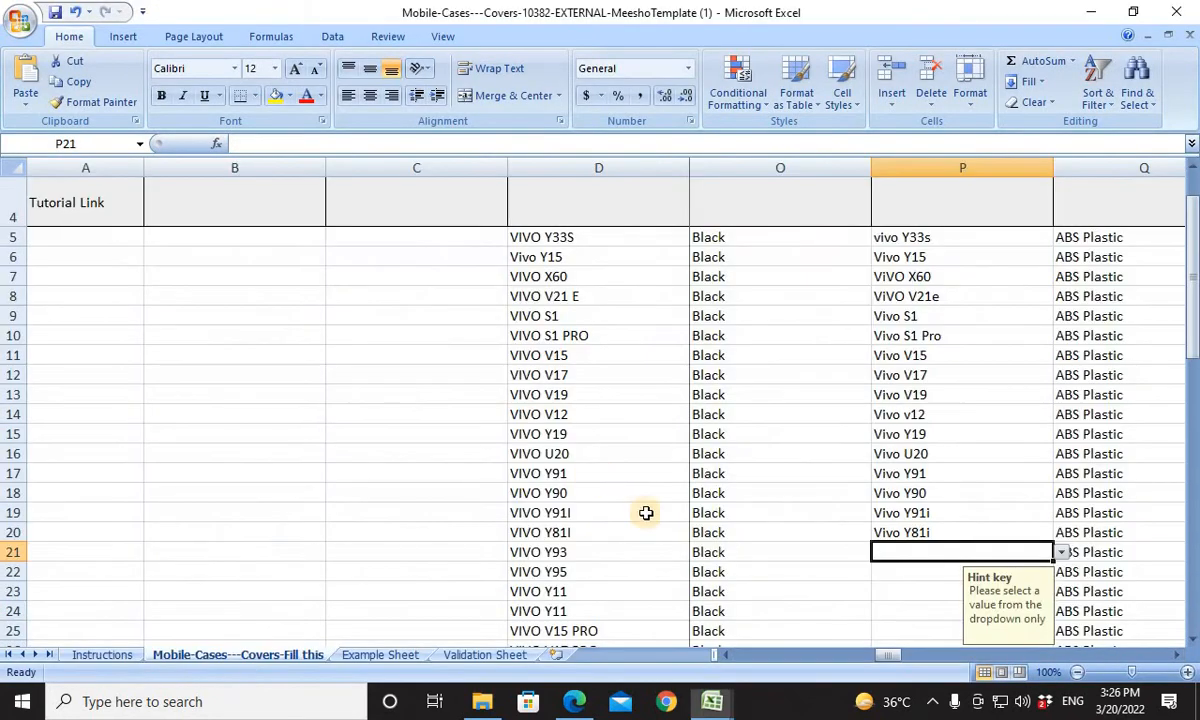
key(Return)
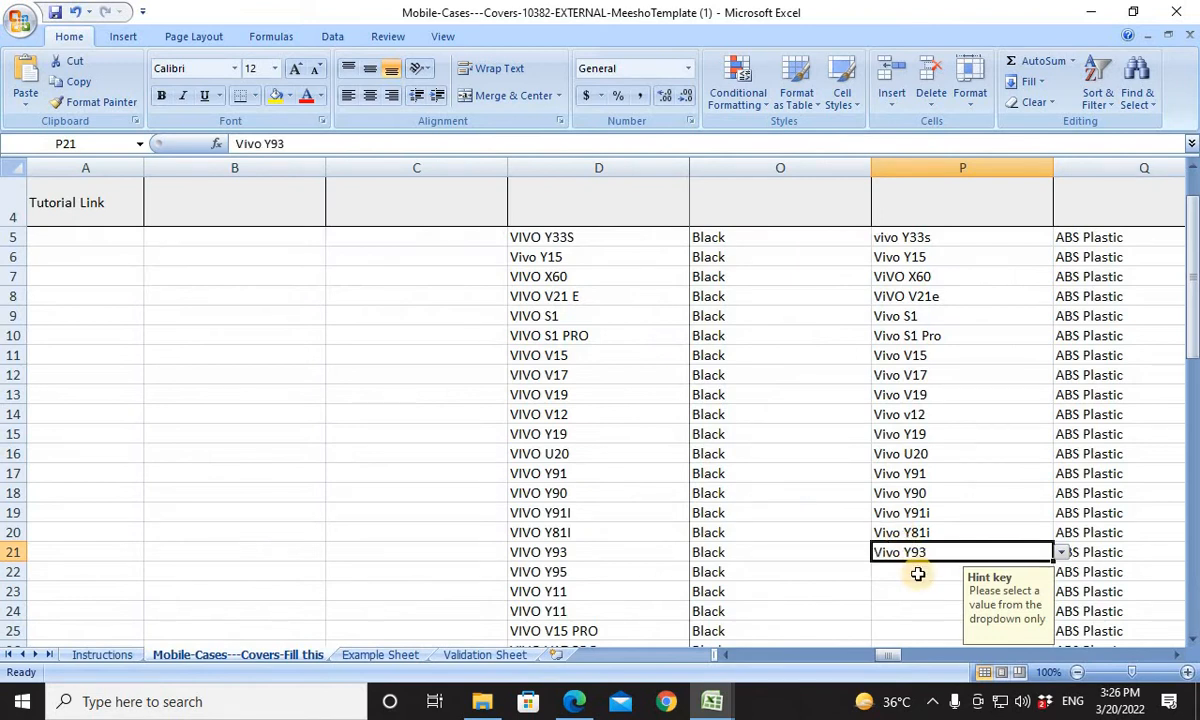
For the VIVO Y95 product in row 22, copy the Vivo Y95 entry from Book1's list into Compatible Models cell P22.
click(918, 568)
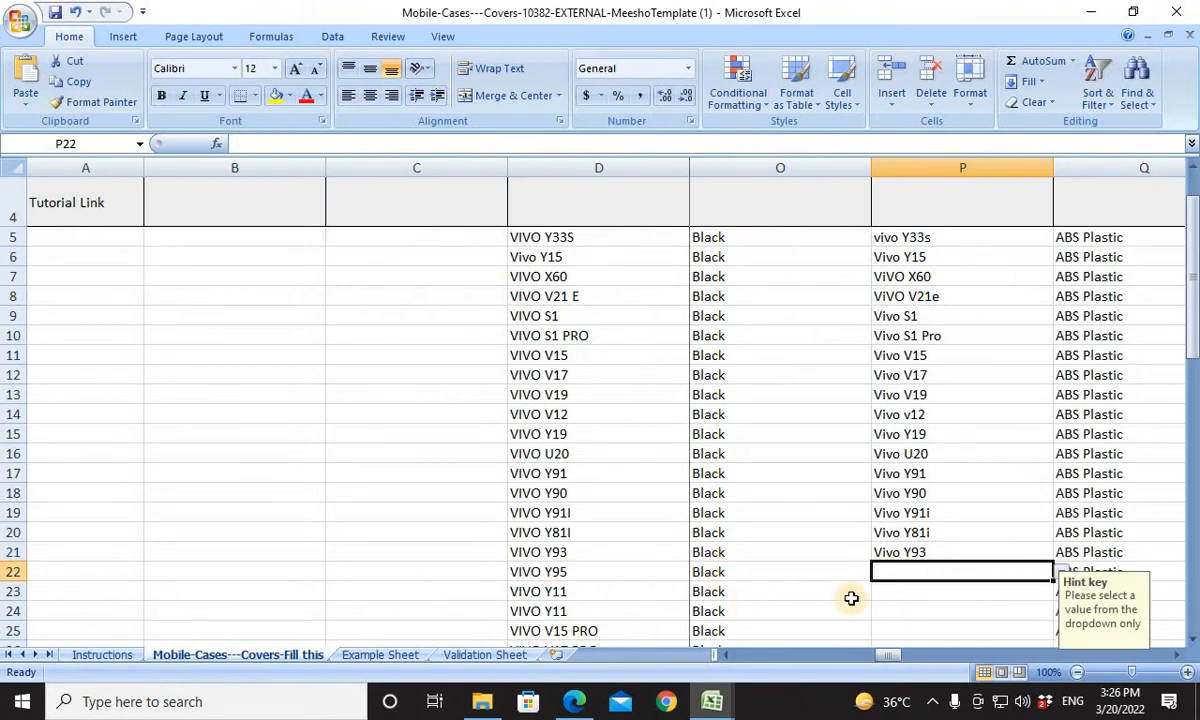
key(alt+Tab)
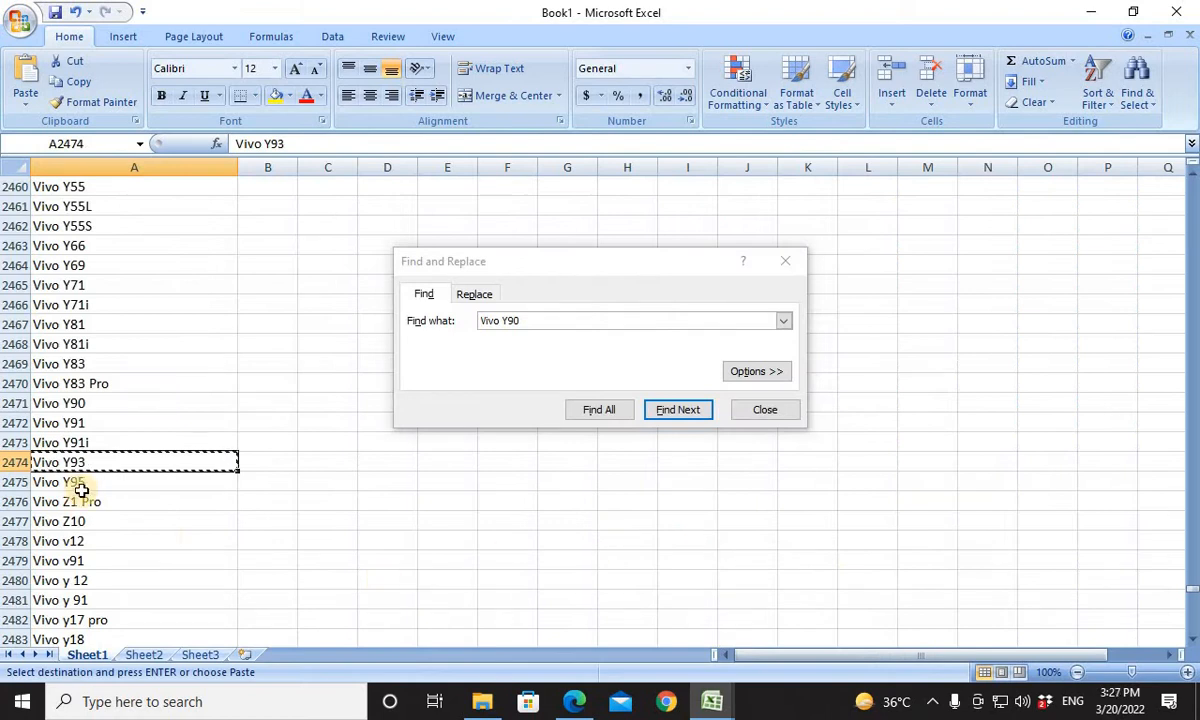
click(66, 484)
key(alt+Tab)
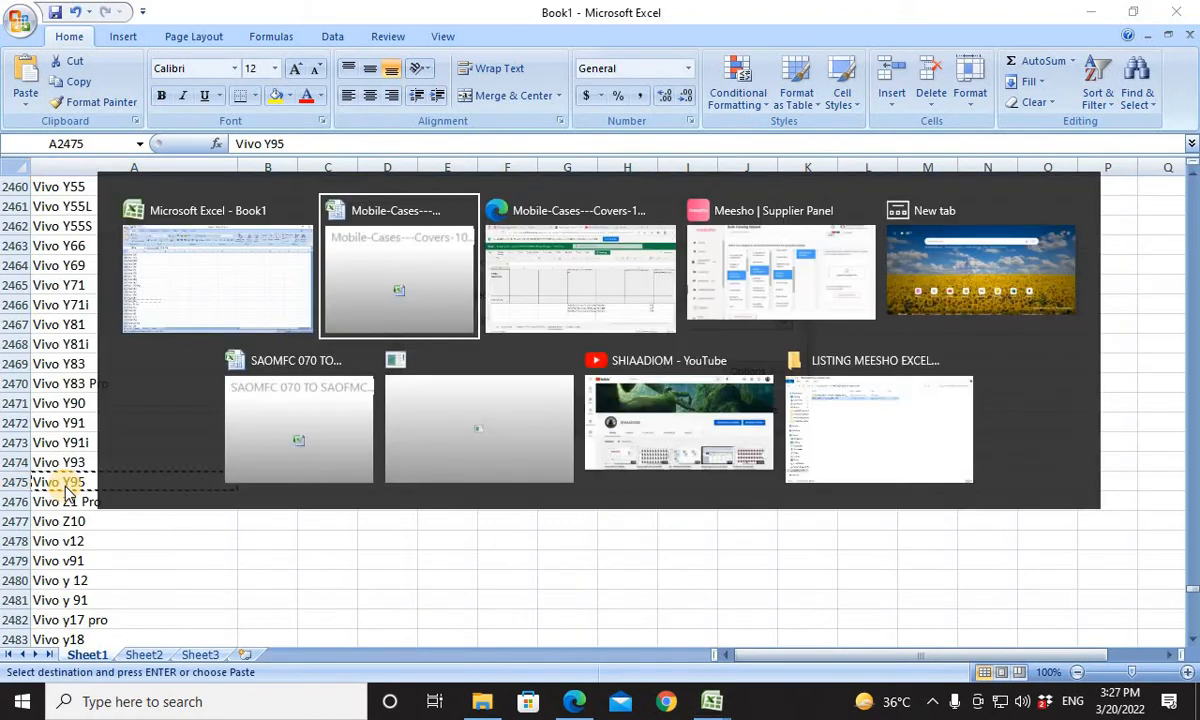
key(alt+Tab)
key(alt+Tab)
key(alt+Tab)
key(alt+Tab)
key(alt+Tab)
key(alt+Tab)
key(alt+Tab)
key(alt+Tab)
key(alt+Tab)
key(alt+Tab)
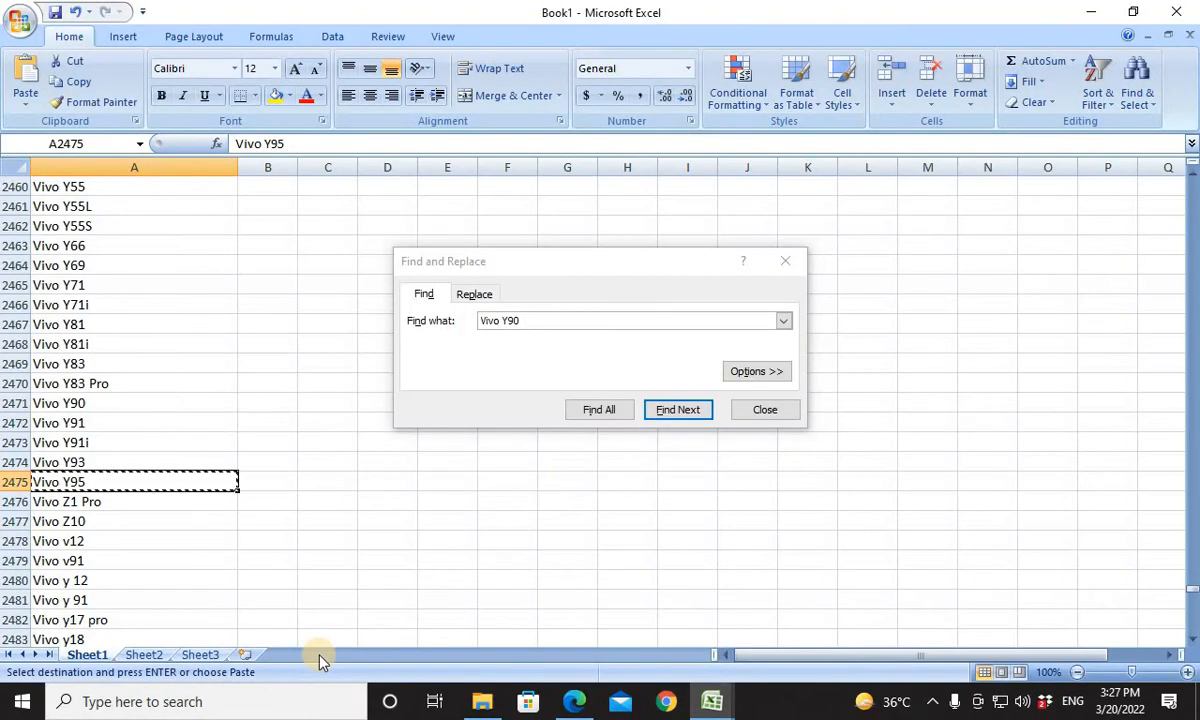
key(alt+Tab)
key(alt+Tab)
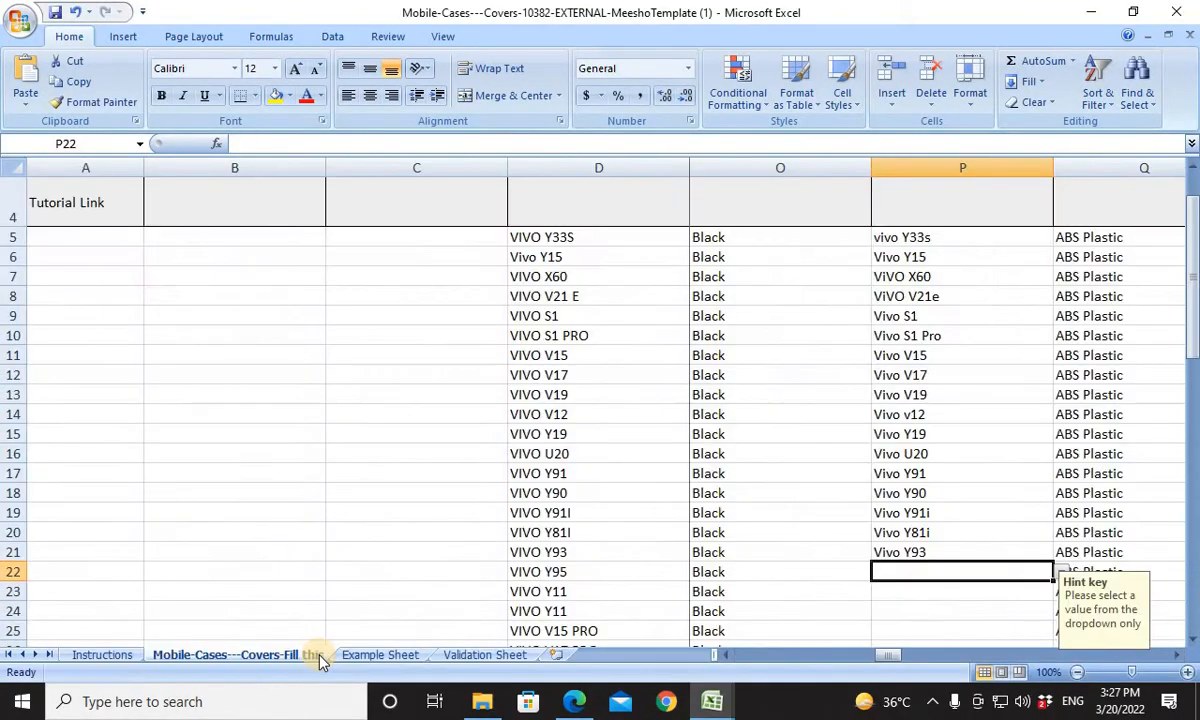
Select Compatible Models cell P23 in the template and search Book1's model list for Vivo Y12 and Vivo Y11.
click(913, 596)
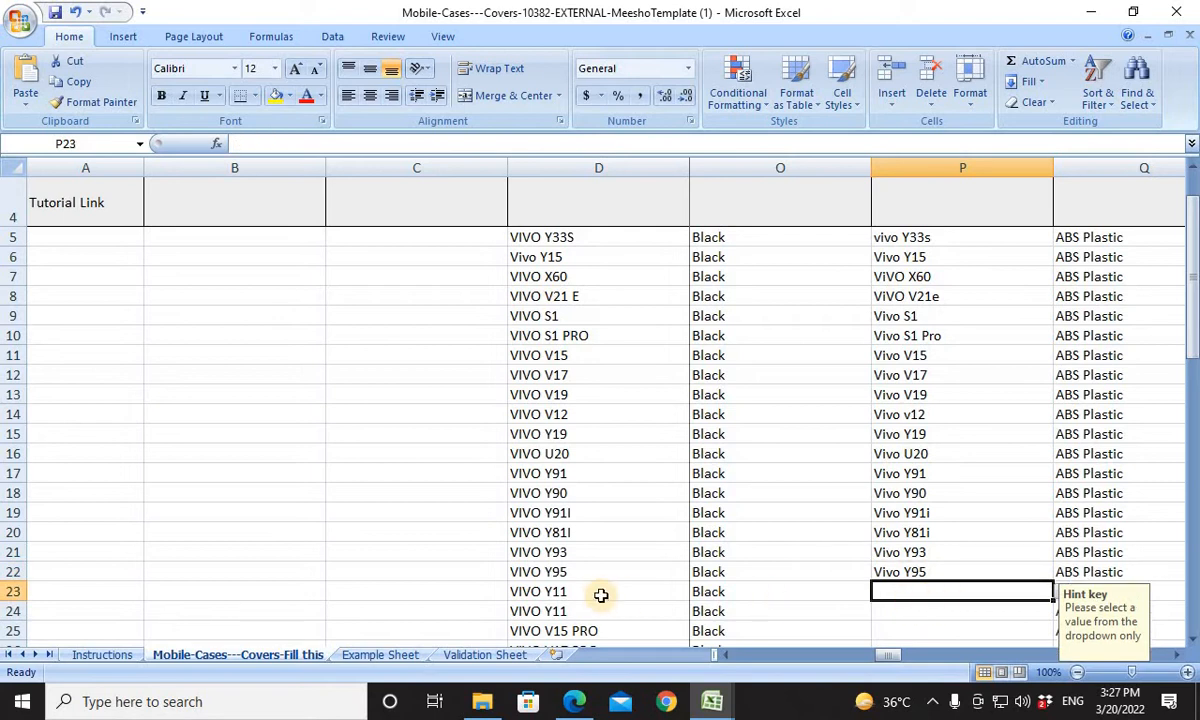
key(alt+Tab)
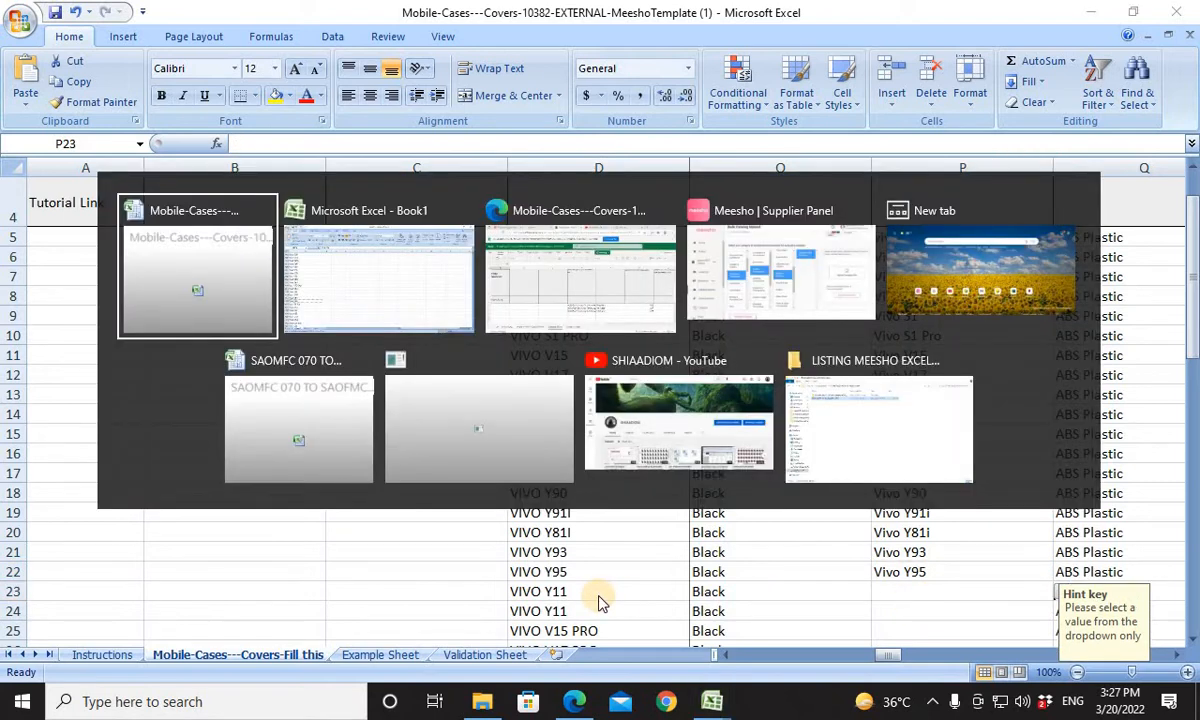
key(alt+Tab)
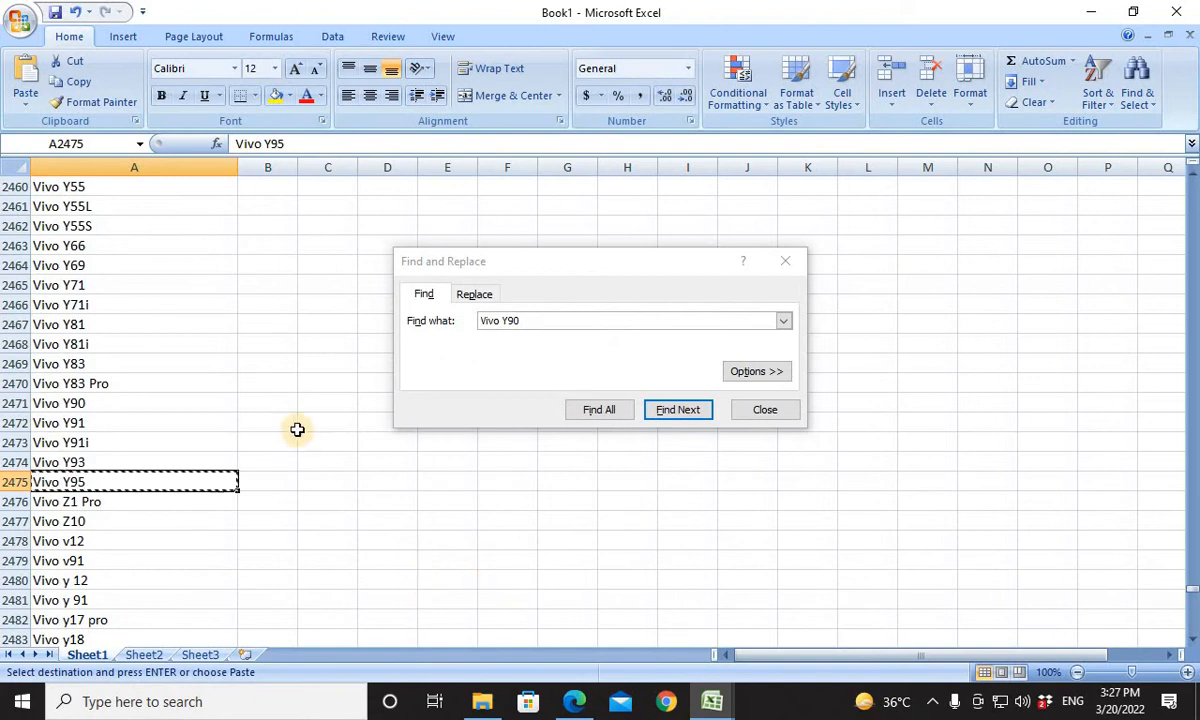
click(590, 321)
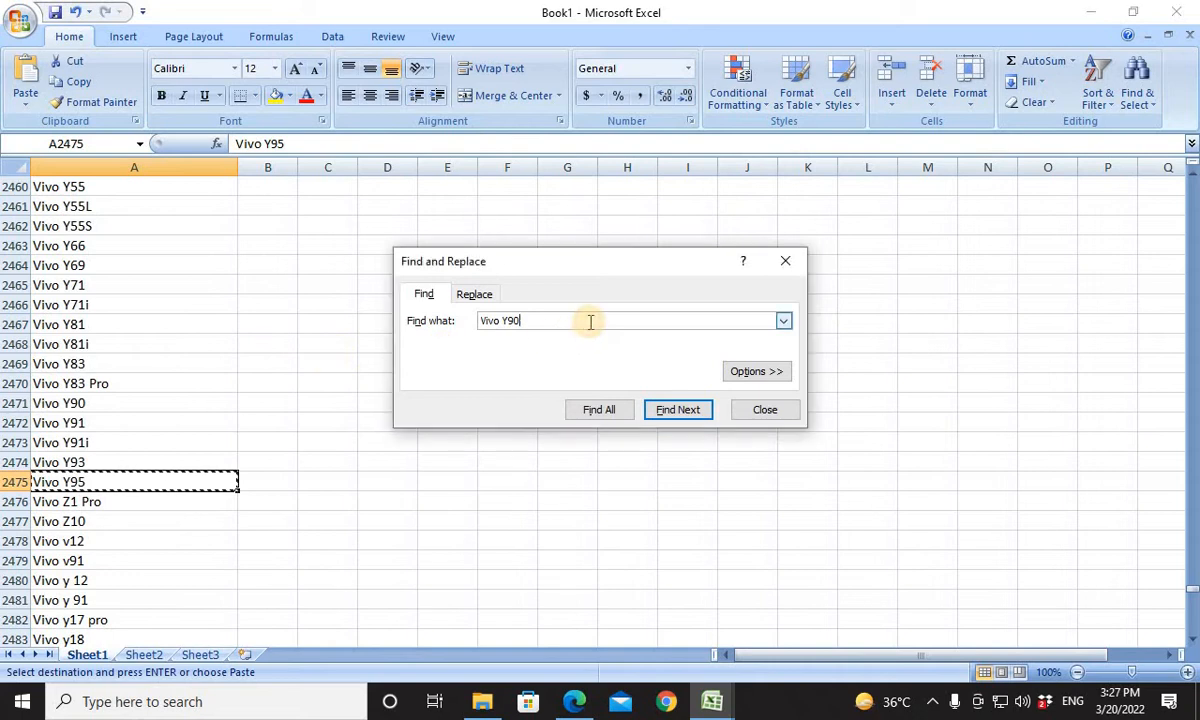
key(BackSpace)
text(12)
key(Return)
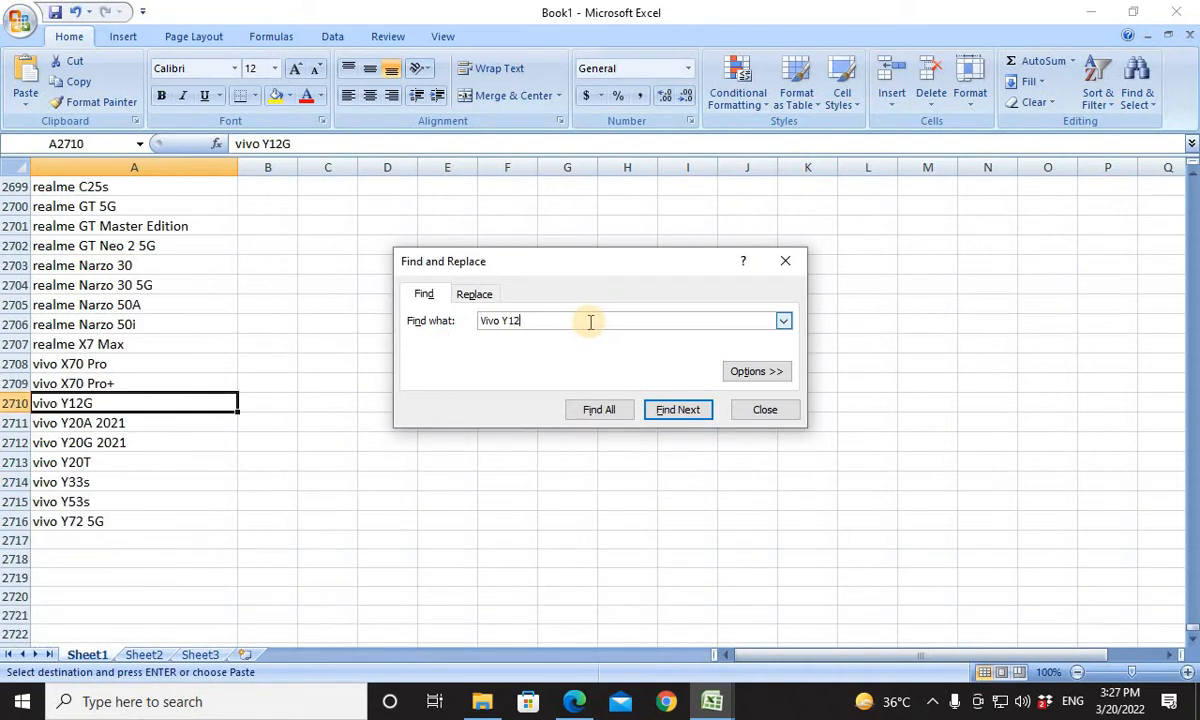
key(Return)
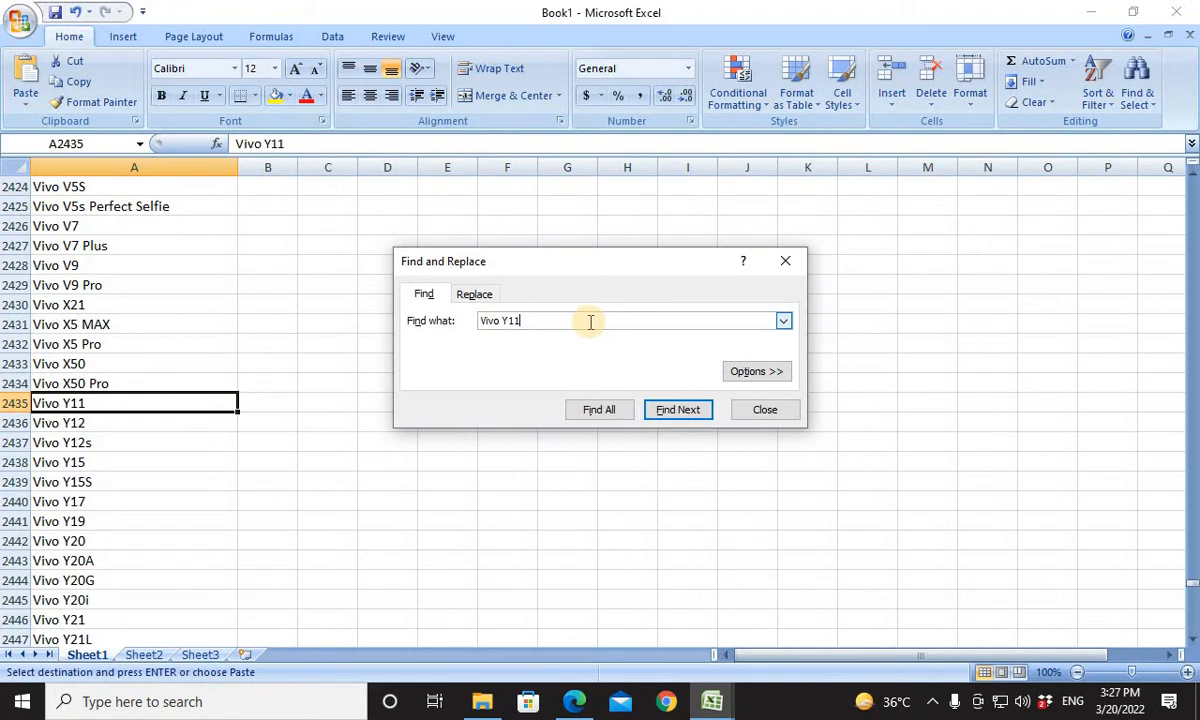
Copy the Vivo Y11 entry from Book1's list into Compatible Models cells P23 and P24 of the template.
key(alt+Tab)
key(alt+Tab)
key(alt+Tab)
key(alt+Tab)
key(alt+Tab)
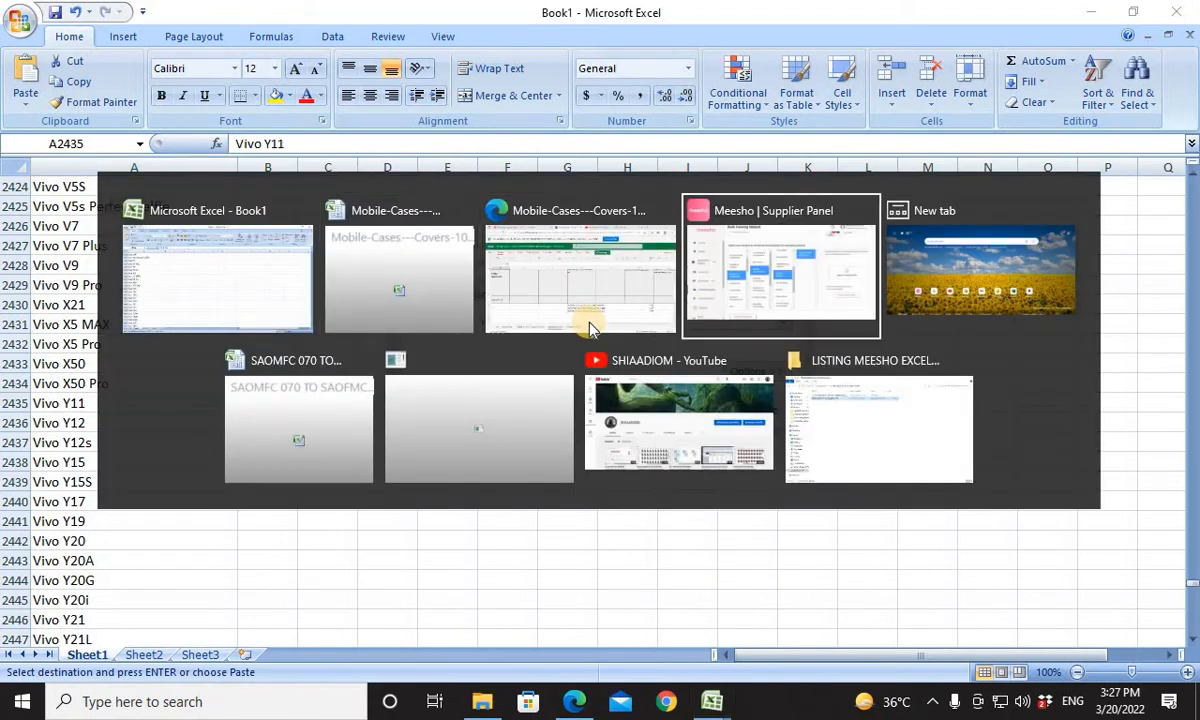
key(alt+Tab)
key(alt+Tab)
key(alt+Tab)
key(alt+Tab)
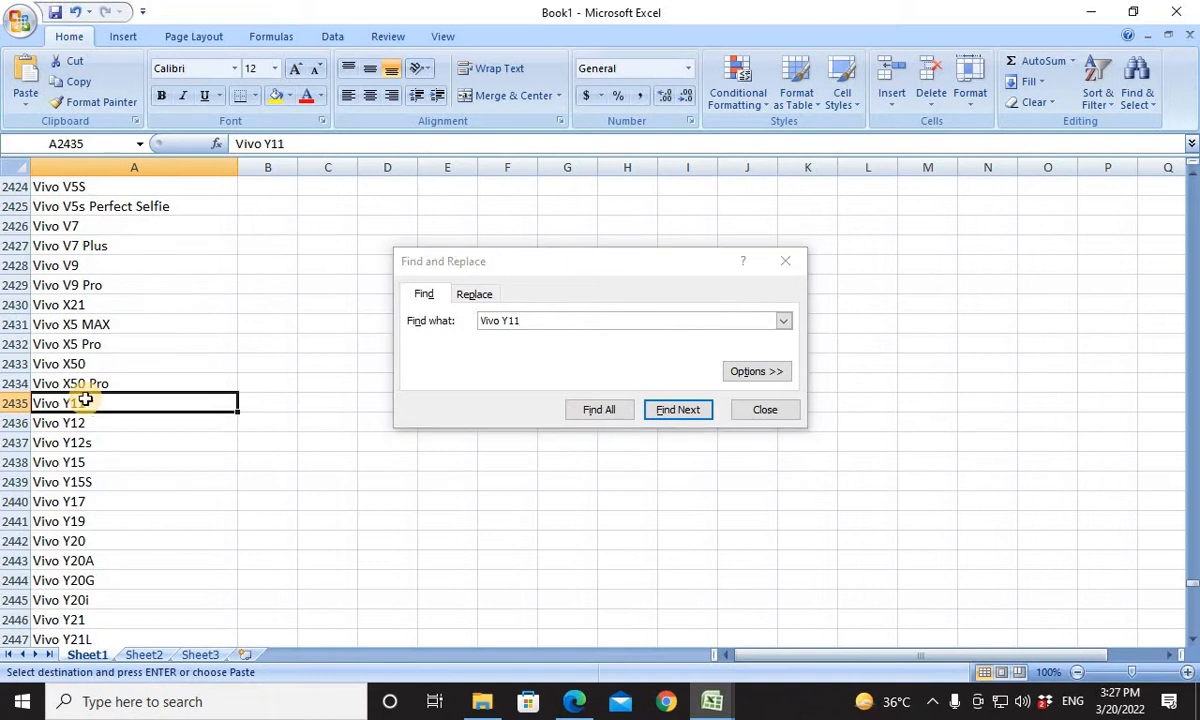
key(alt+Tab)
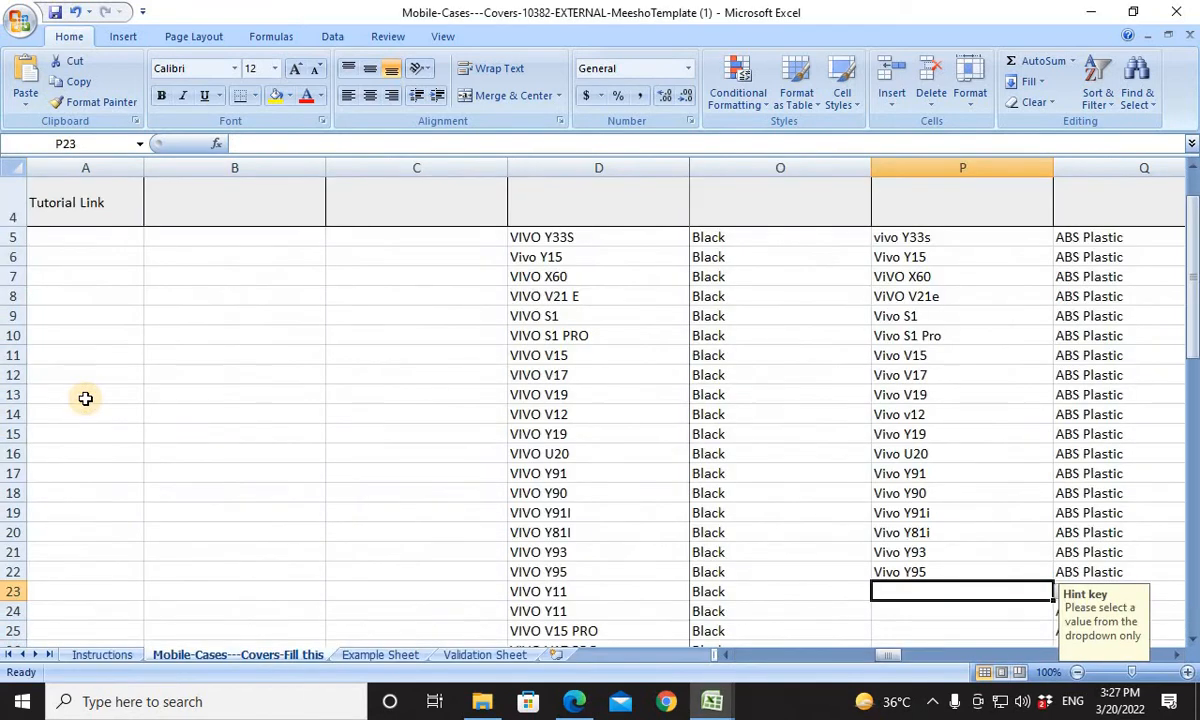
text(Vivo Y11)
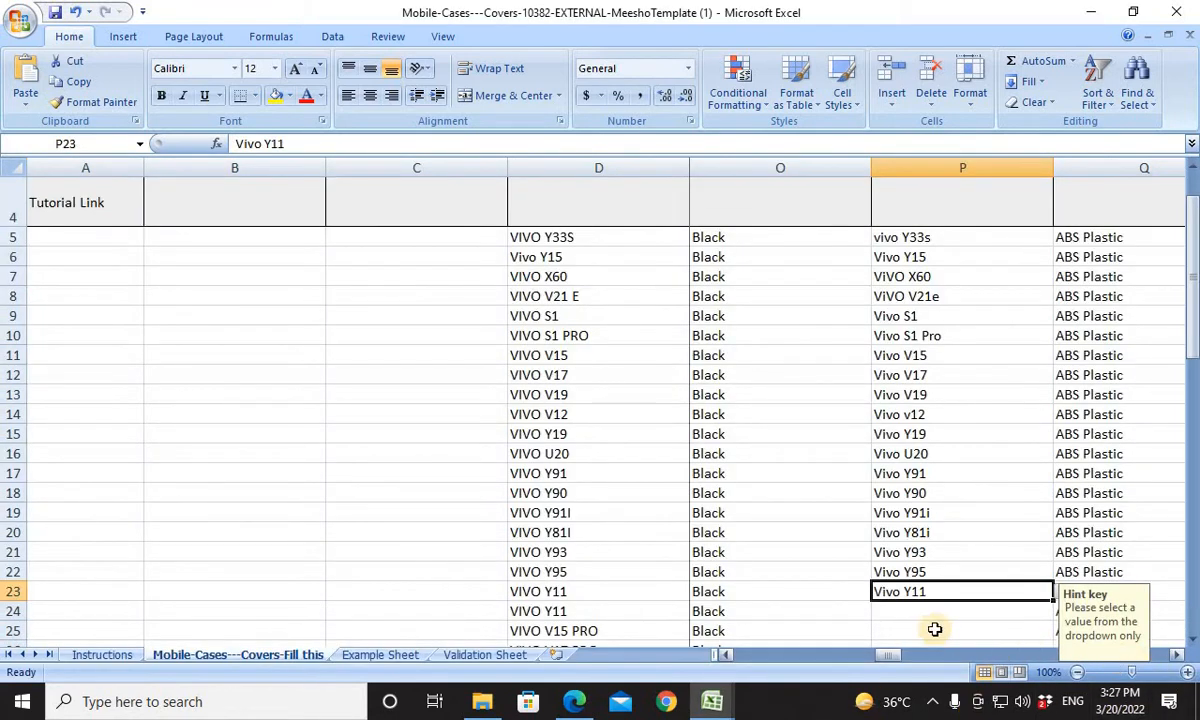
click(897, 611)
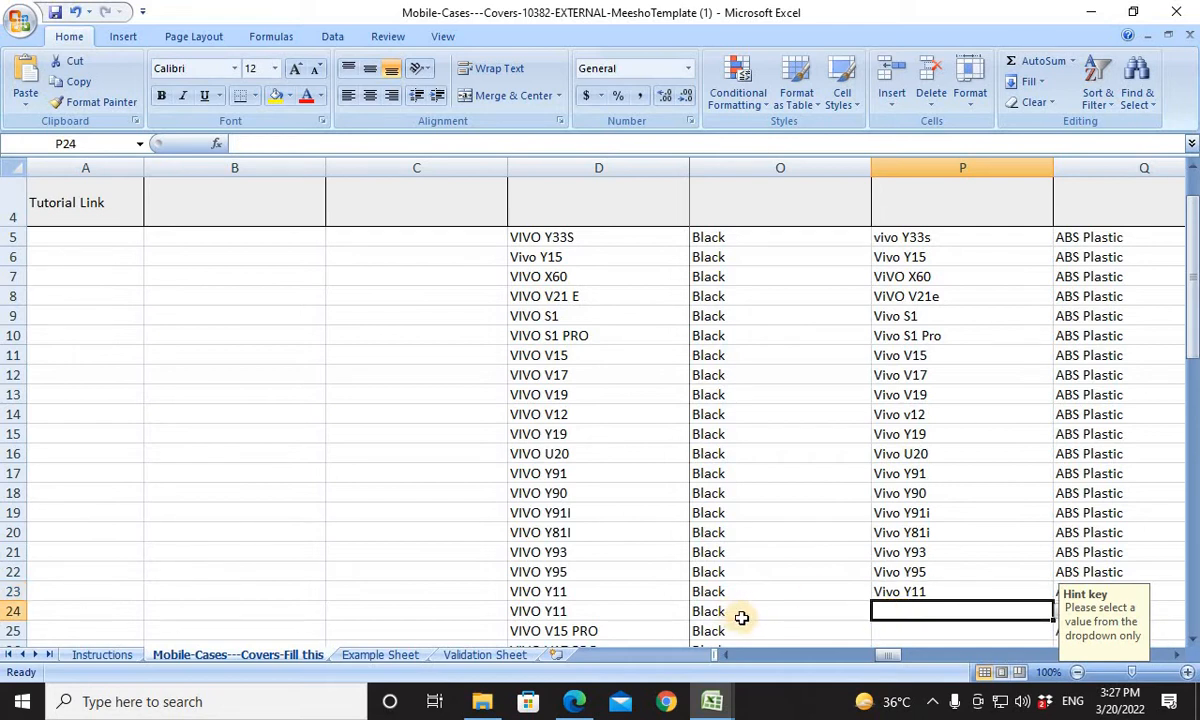
text(Vivo Y11)
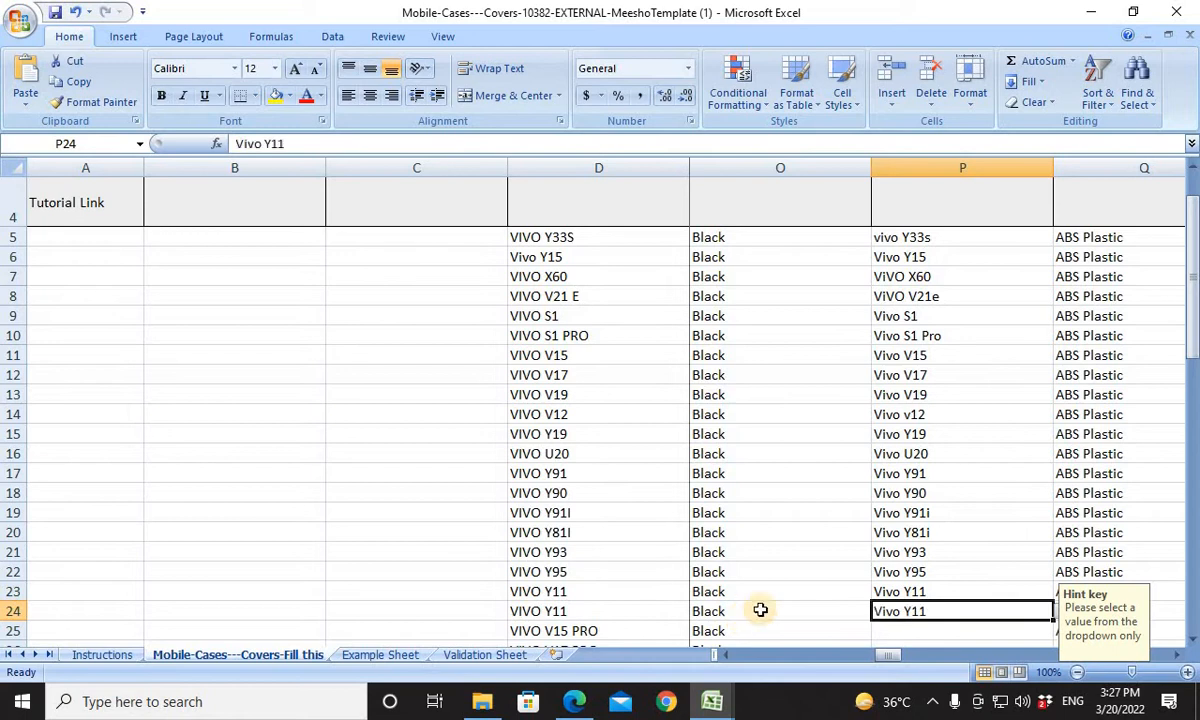
For the VIVO V15 PRO product in row 25, search Book1's model list for Vivo V15 and select that entry.
drag(1192, 318, 1192, 386)
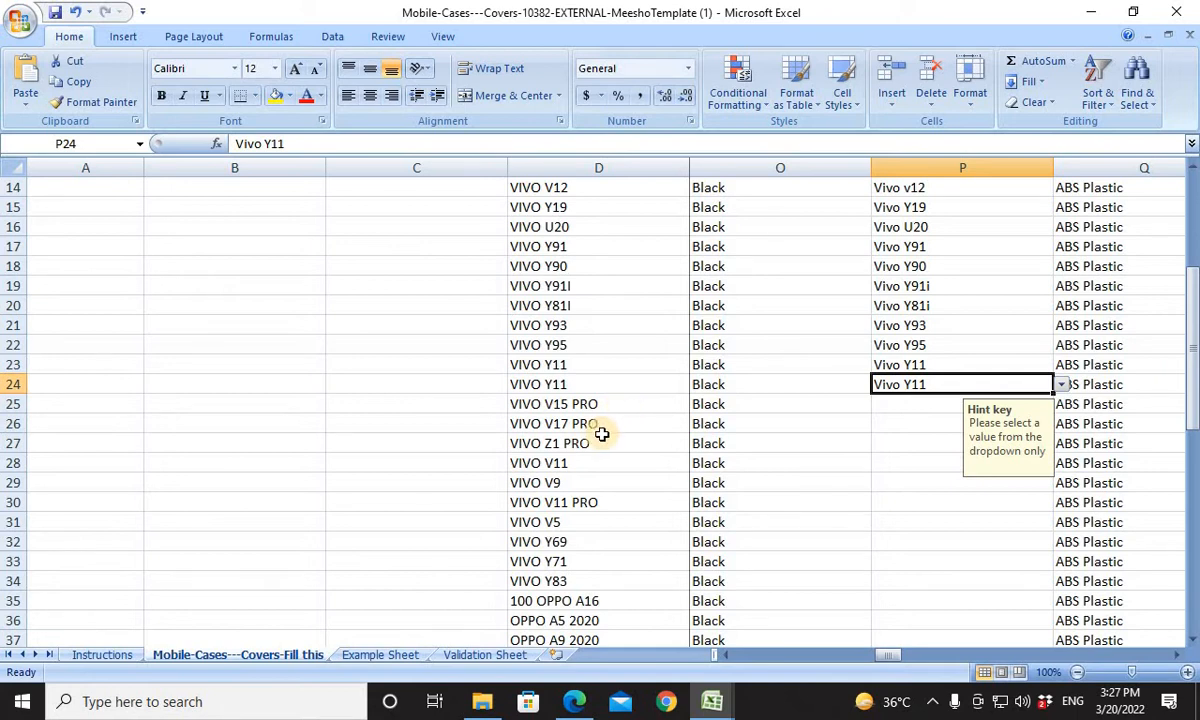
click(582, 404)
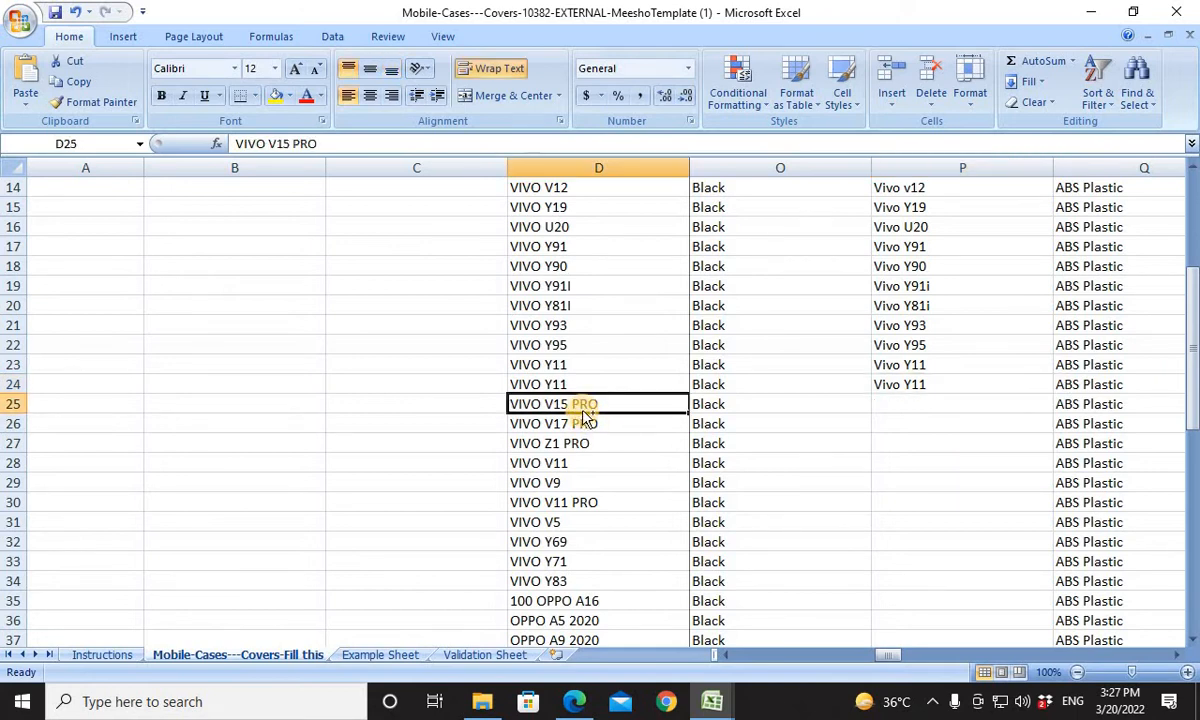
key(ctrl+c)
key(alt+Tab)
key(alt+Tab)
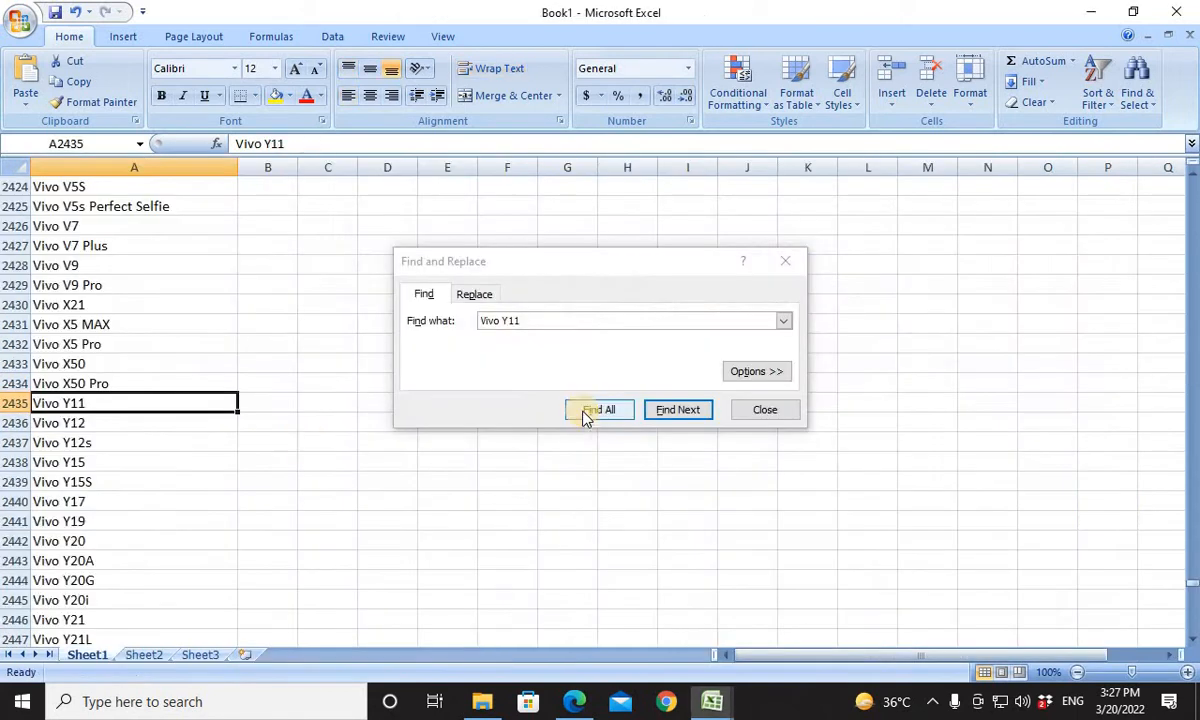
click(89, 462)
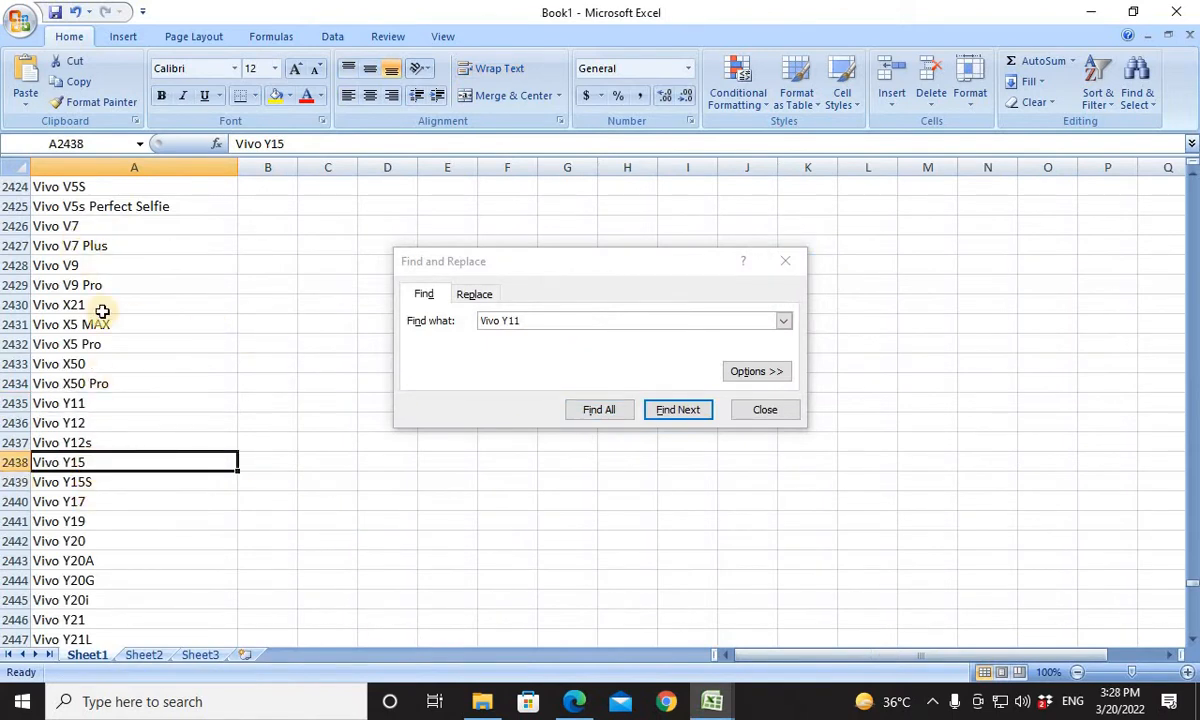
click(581, 321)
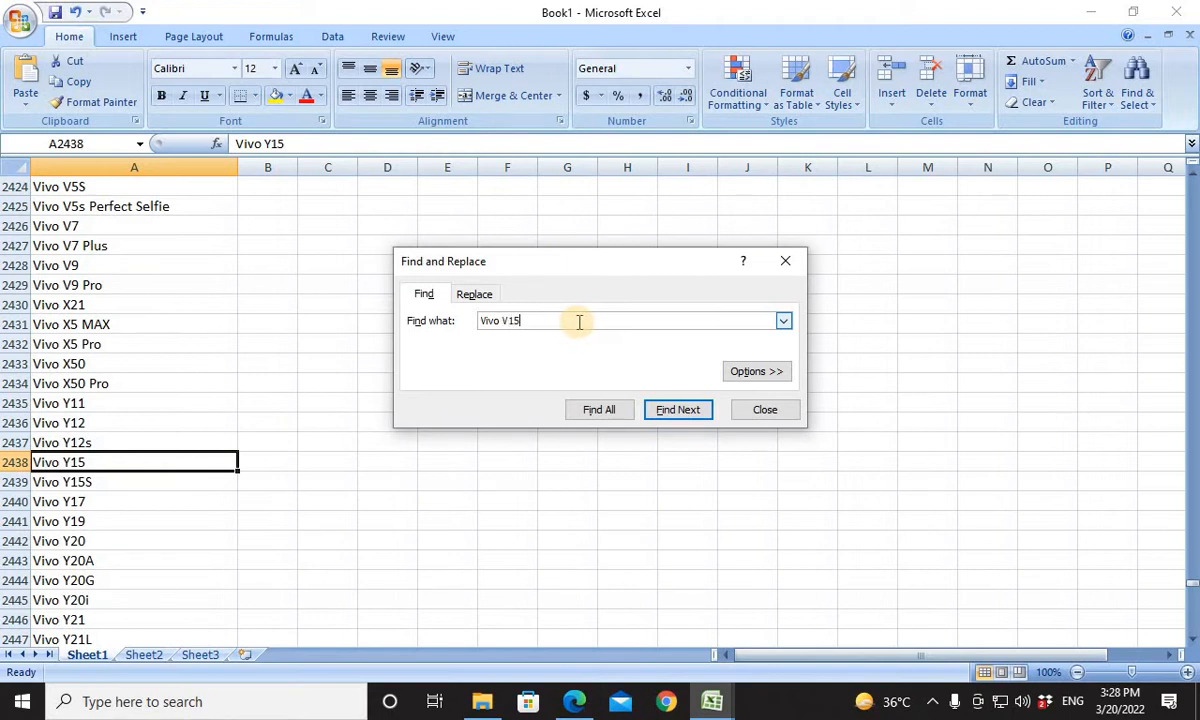
key(Return)
click(195, 410)
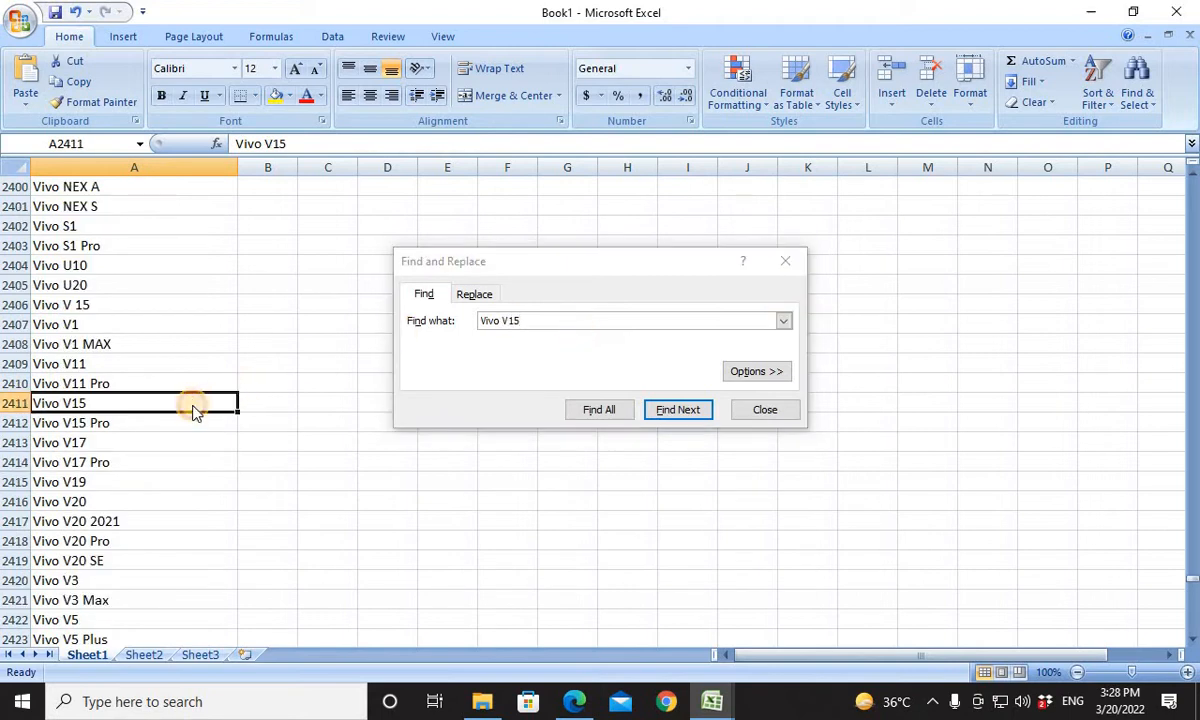
Copy the selected Vivo V15 entry into Compatible Models cell P25 of the template.
key(ctrl+c)
key(alt+Tab)
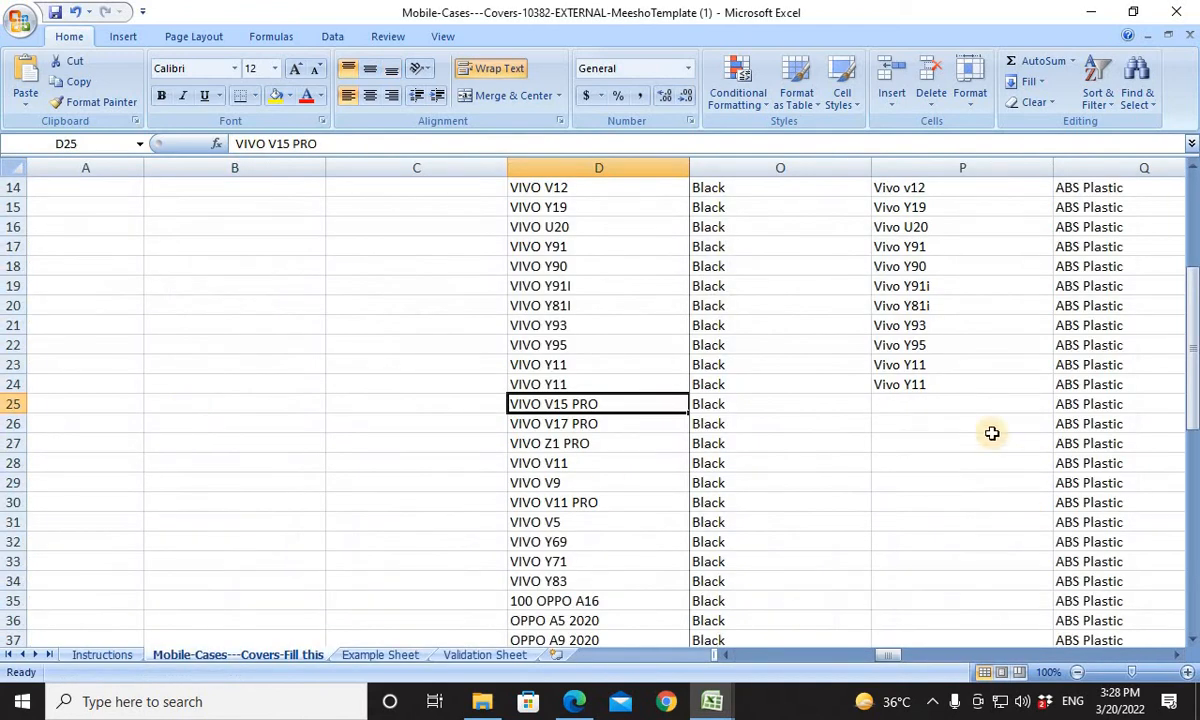
click(921, 407)
key(ctrl+v)
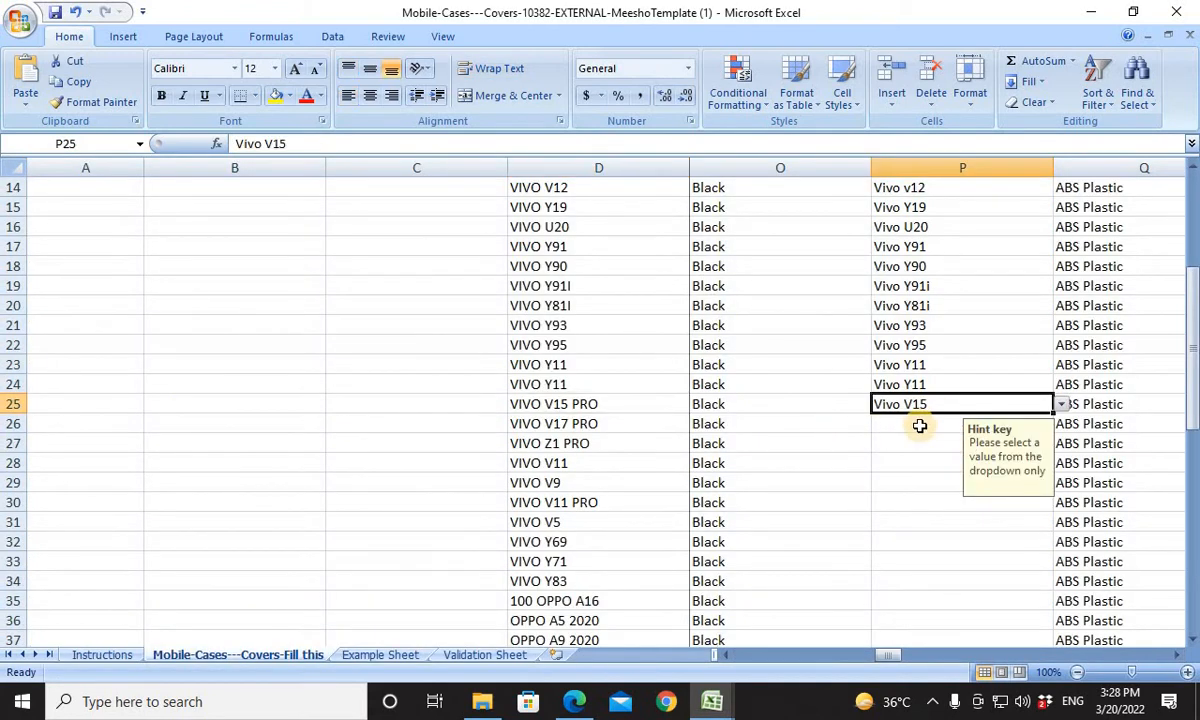
key(Return)
For the VIVO V17 PRO product in row 26, copy Book1's Vivo V17 entry into Compatible Models cell P26.
key(alt+Tab)
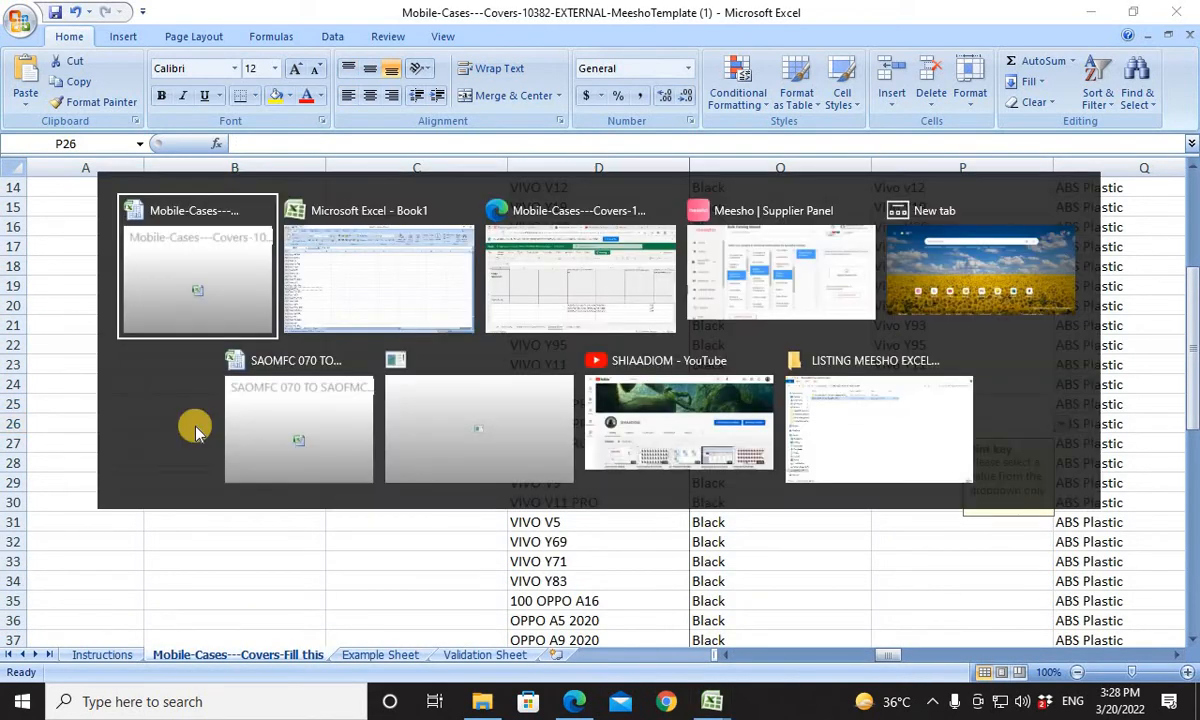
key(alt+Tab)
click(77, 441)
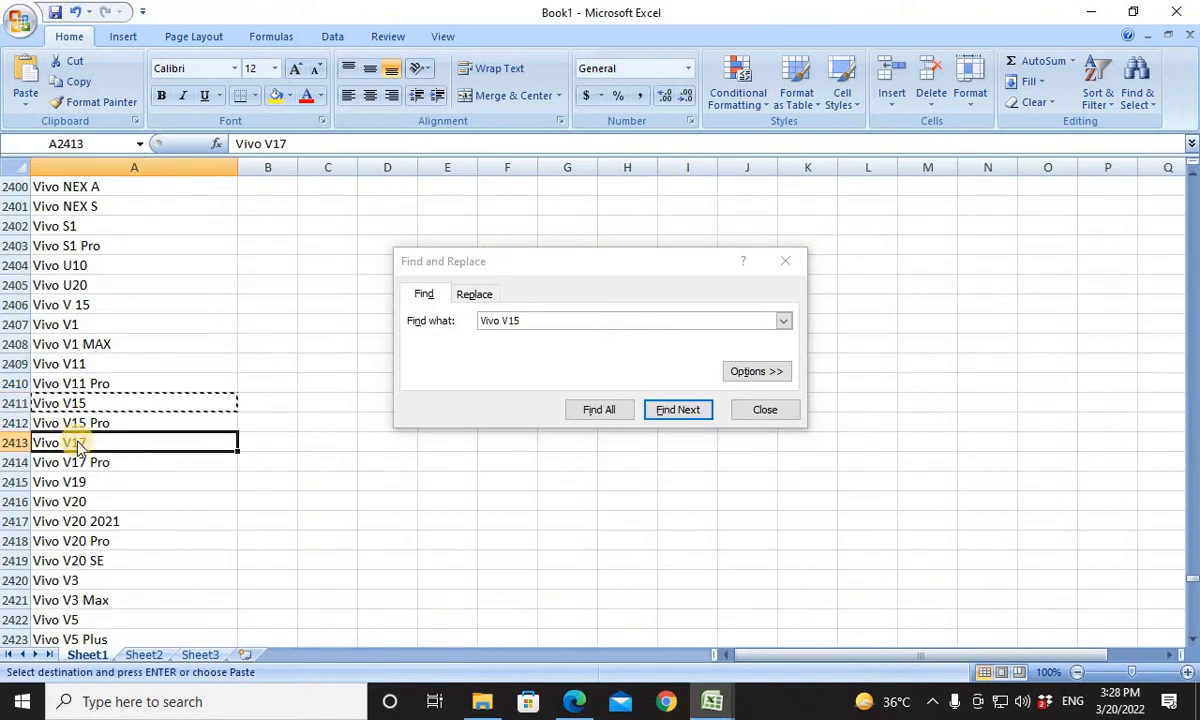
key(alt+Tab)
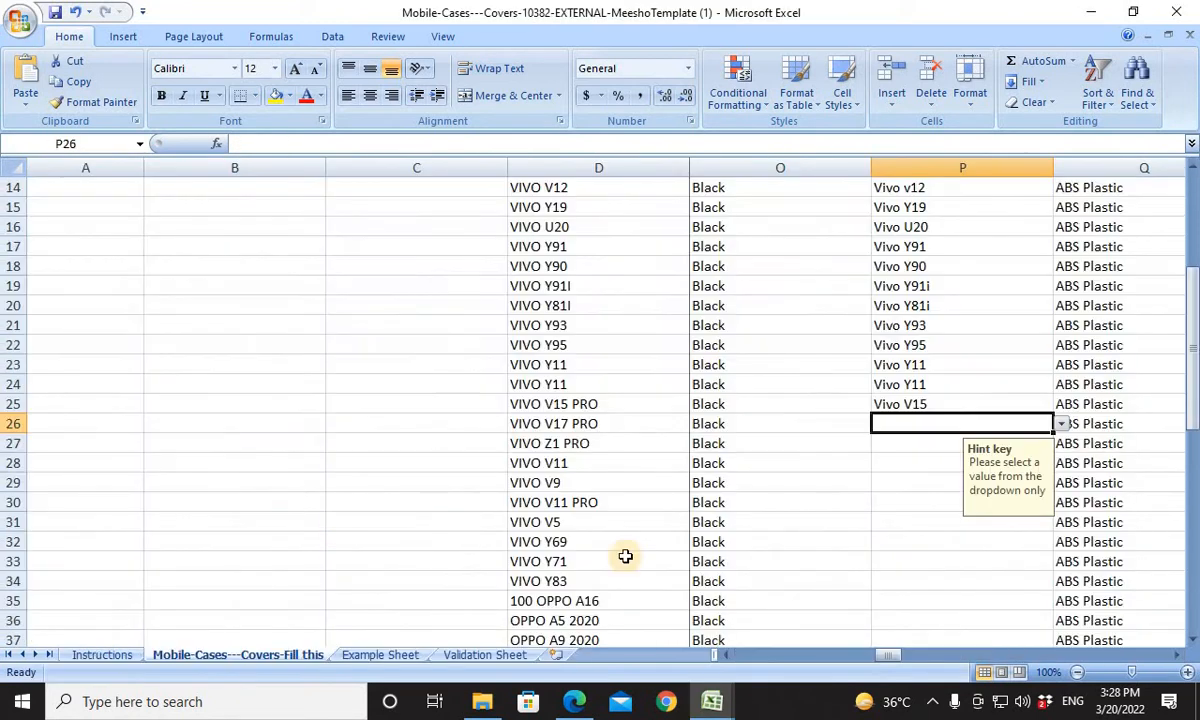
key(ctrl+v)
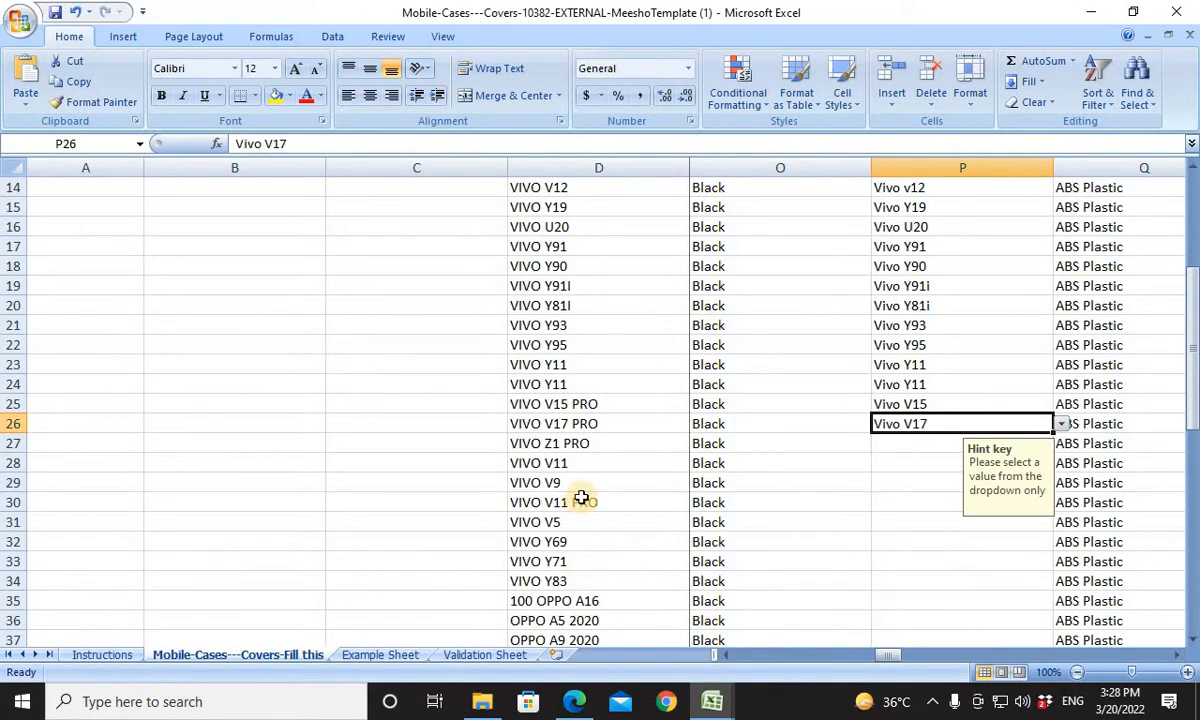
For row 27, search Book1's list for Vivo Z1 PRO and copy the matching entry into Compatible Models cell P27.
click(897, 460)
click(898, 447)
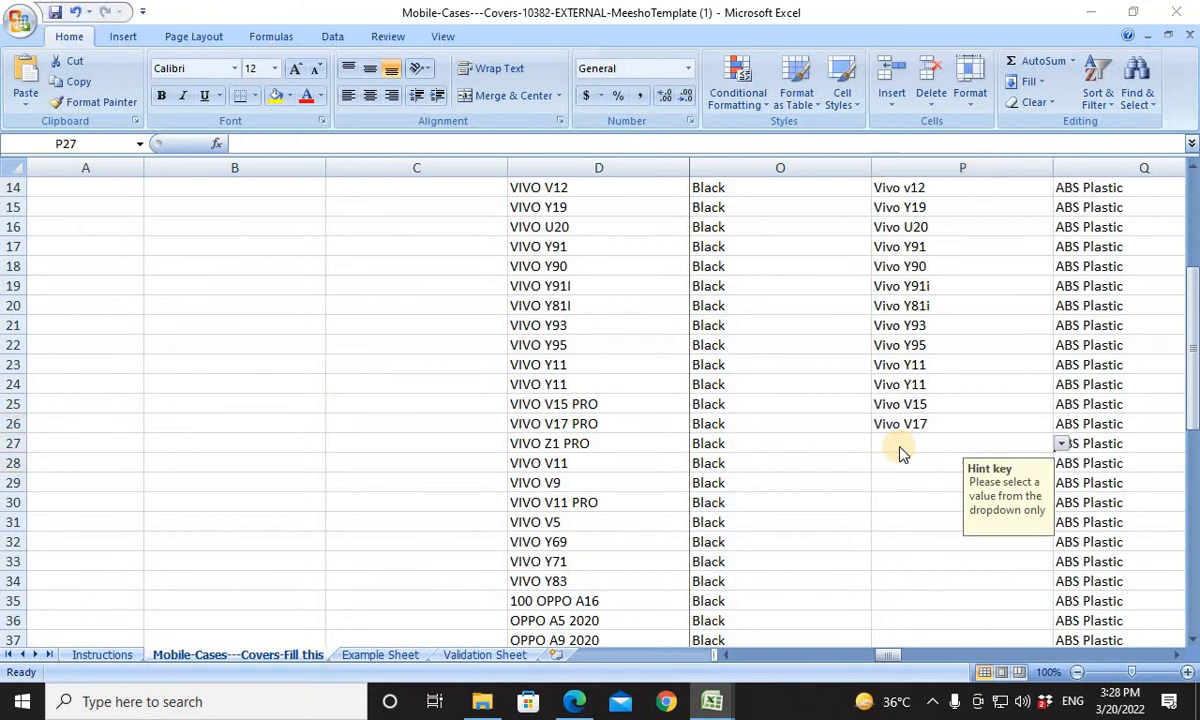
key(alt+Tab)
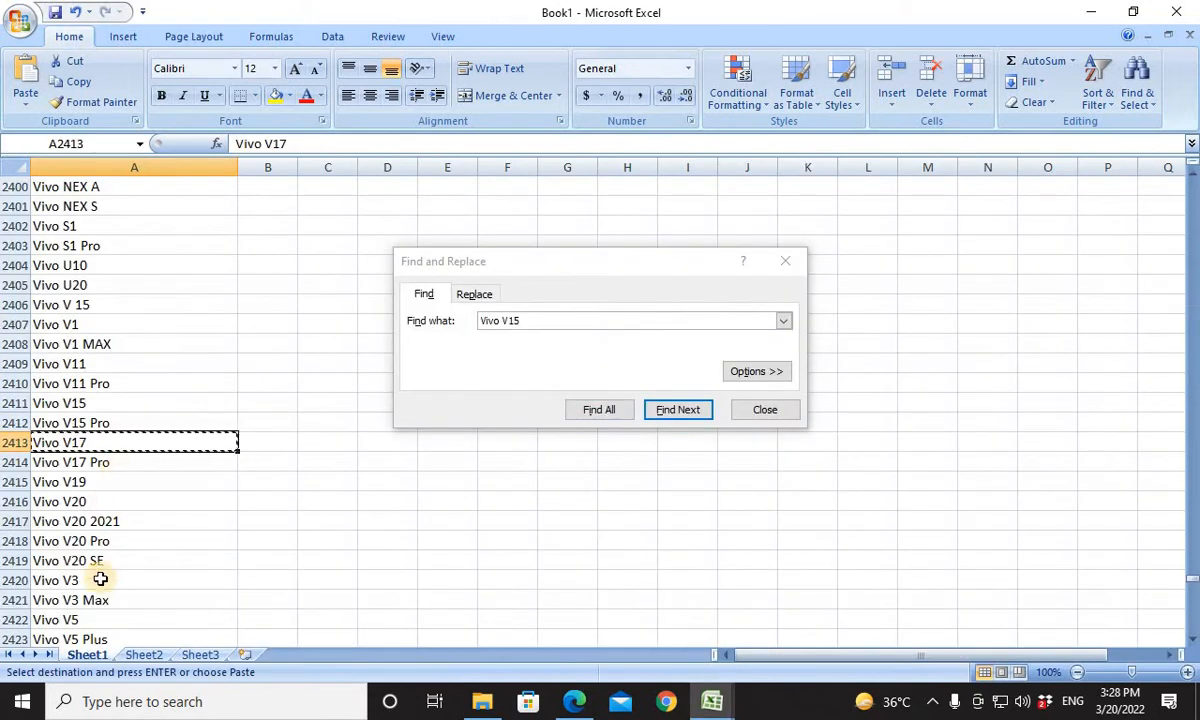
click(598, 323)
key(BackSpace)
key(BackSpace)
key(BackSpace)
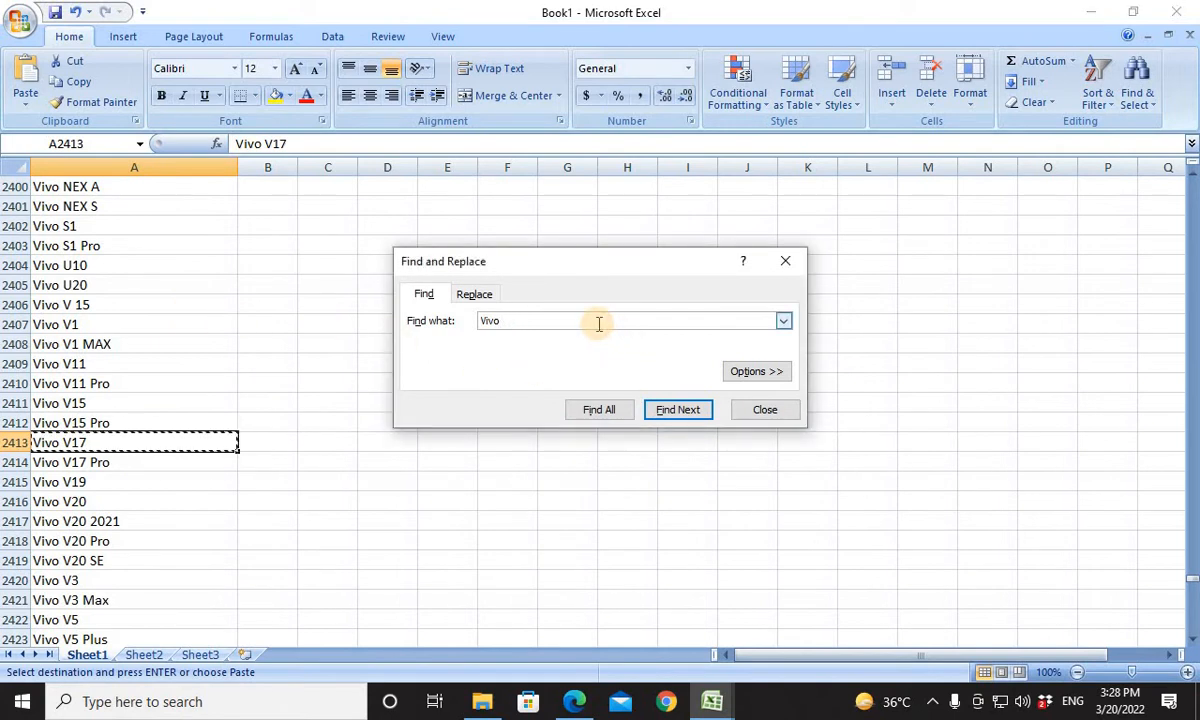
text(Z1 PRO)
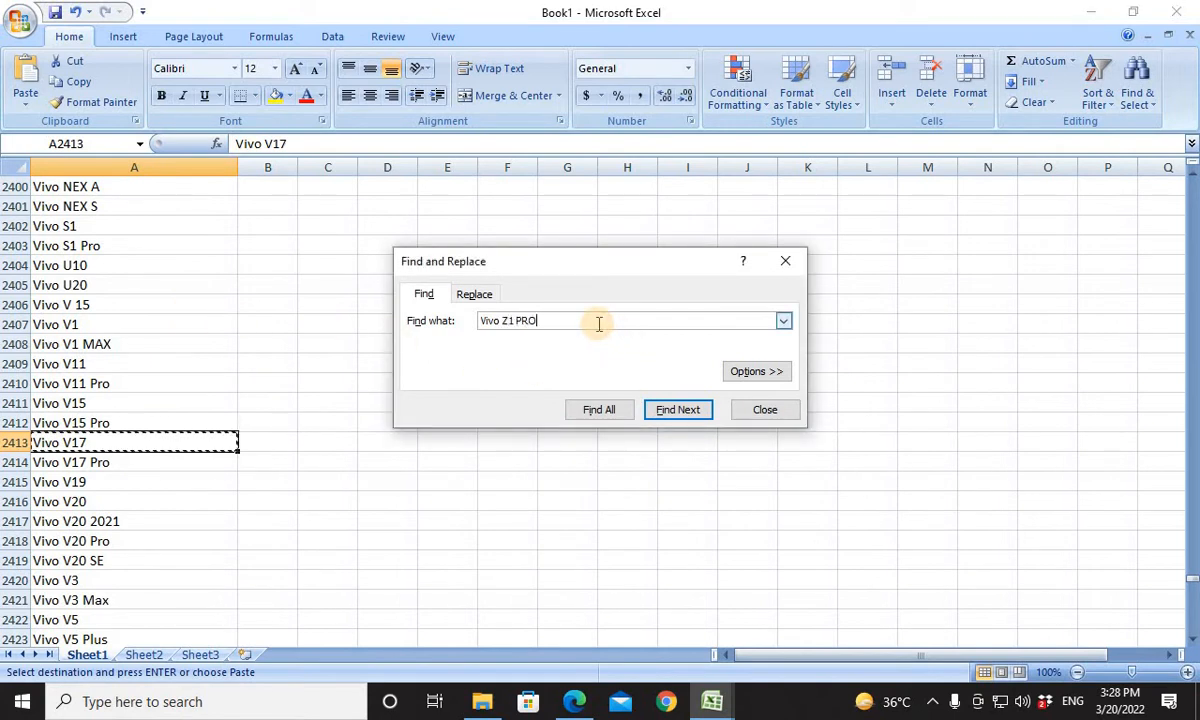
key(Return)
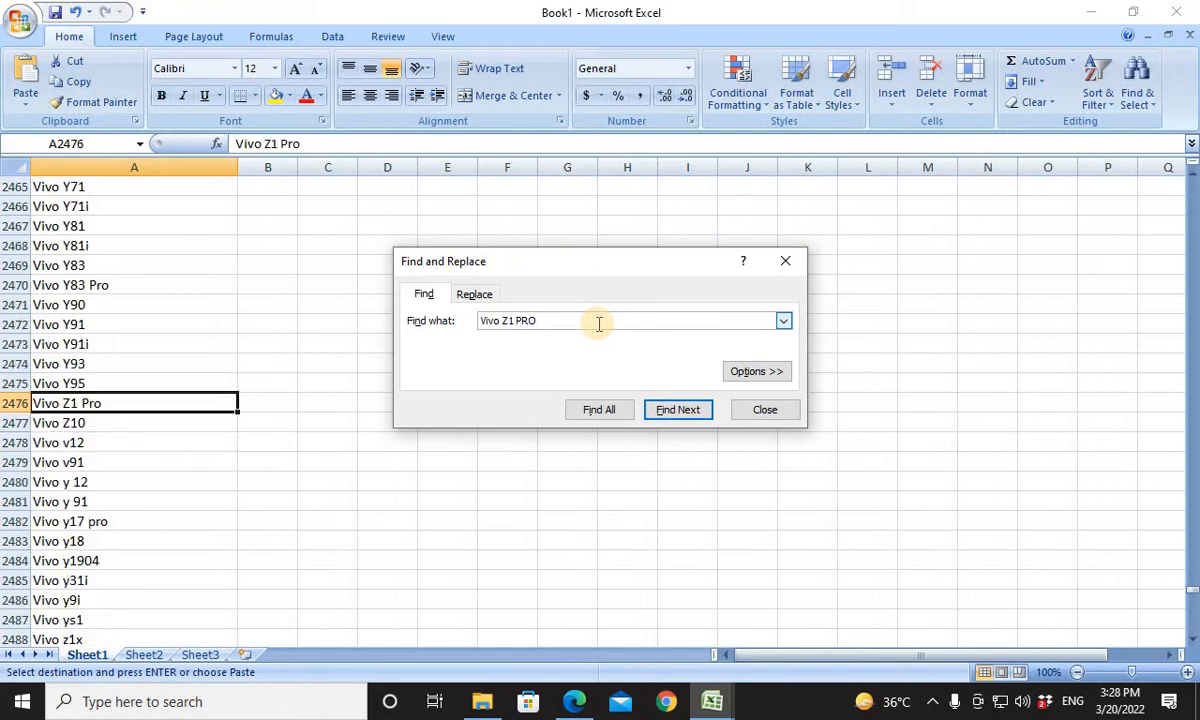
click(63, 401)
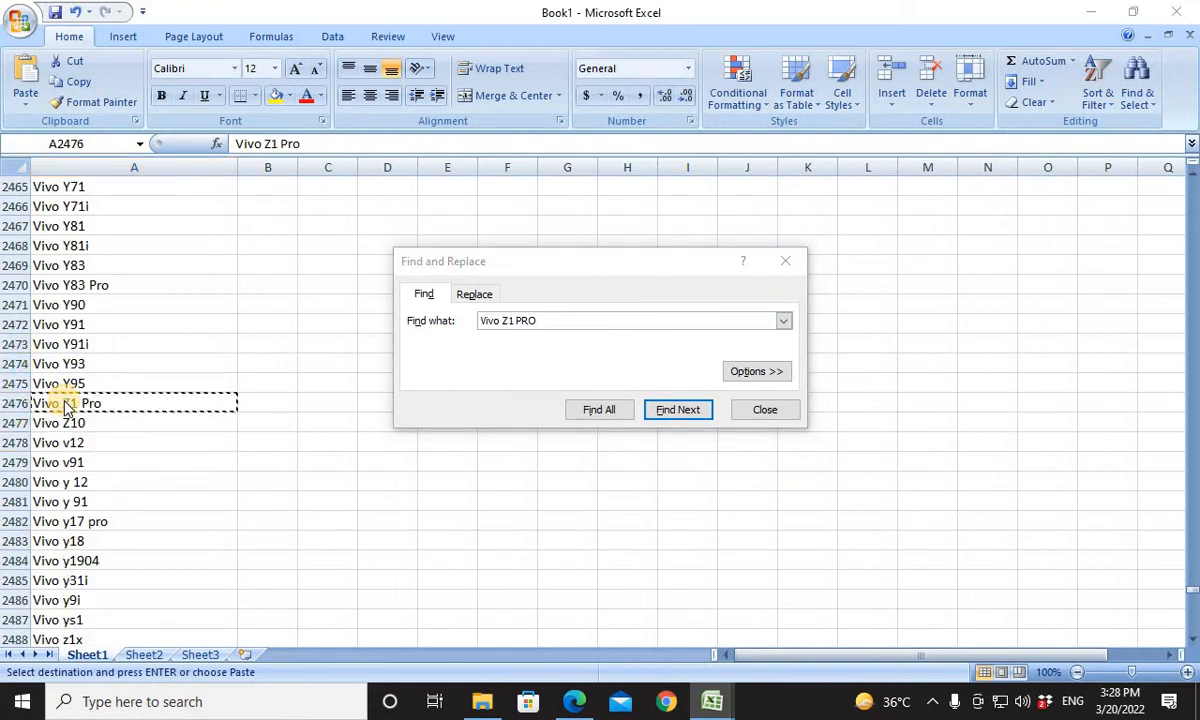
key(alt+Tab)
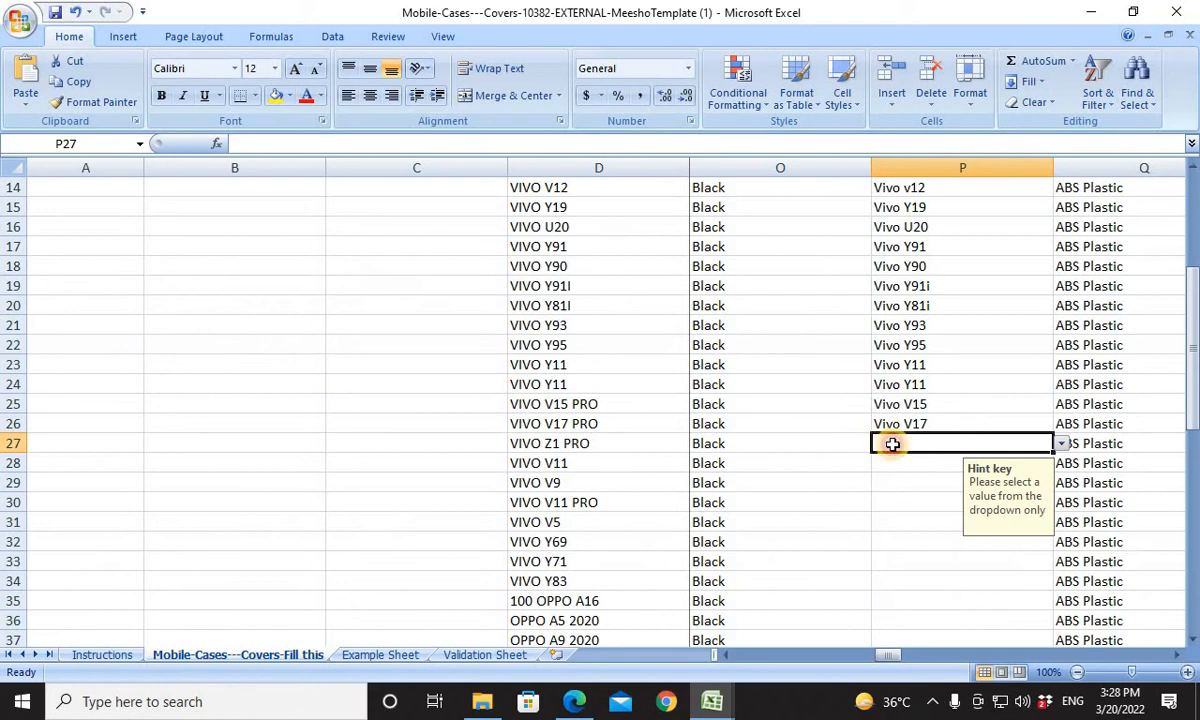
click(896, 471)
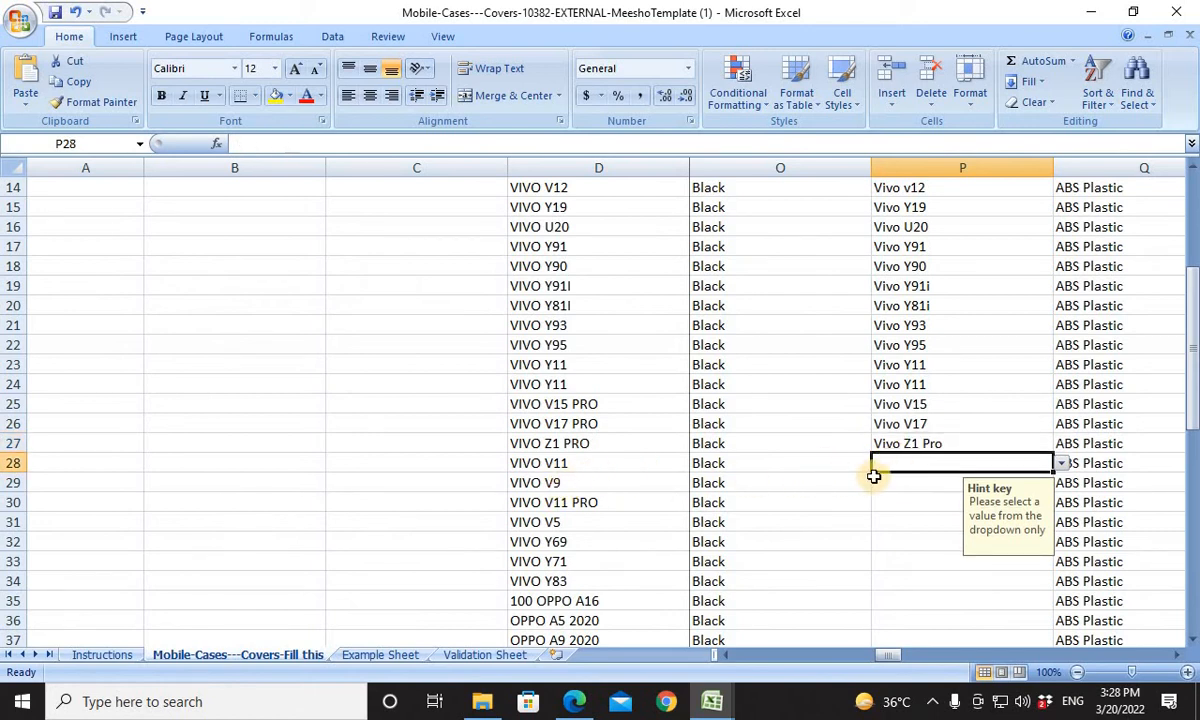
For row 28, search Book1's list for Vivo V11 and copy the matching entry into Compatible Models cell P28.
key(alt+Tab)
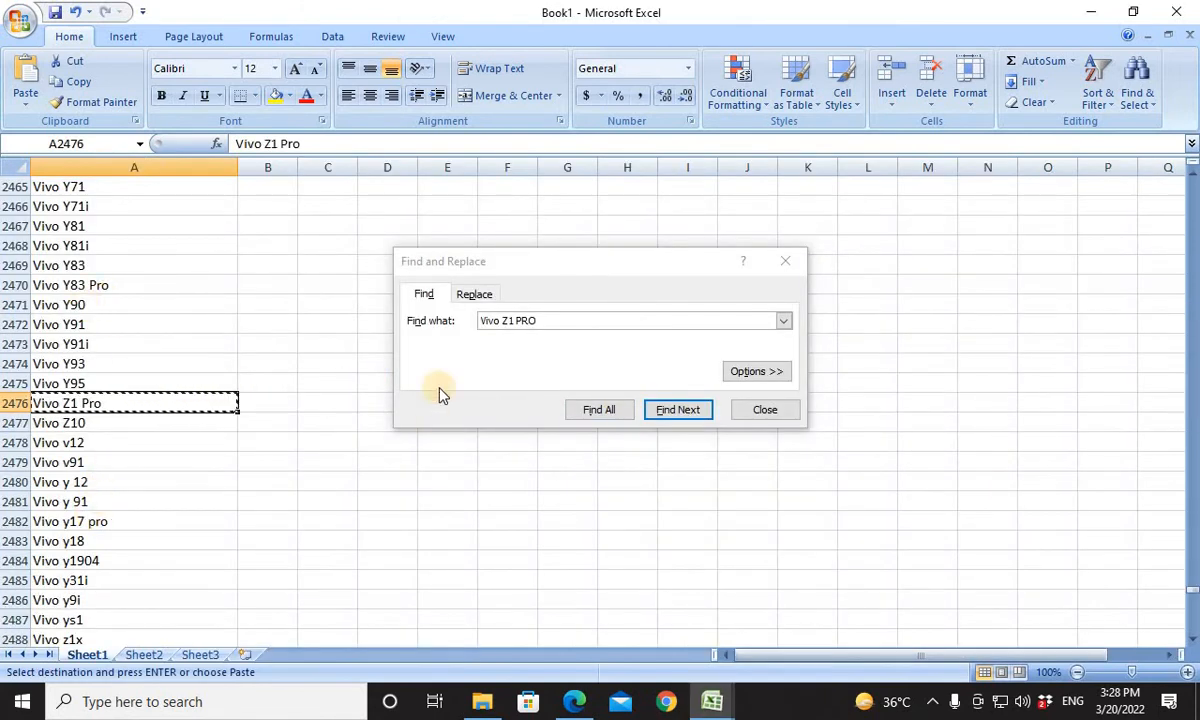
click(564, 325)
key(BackSpace)
key(BackSpace)
key(BackSpace)
key(BackSpace)
key(BackSpace)
key(BackSpace)
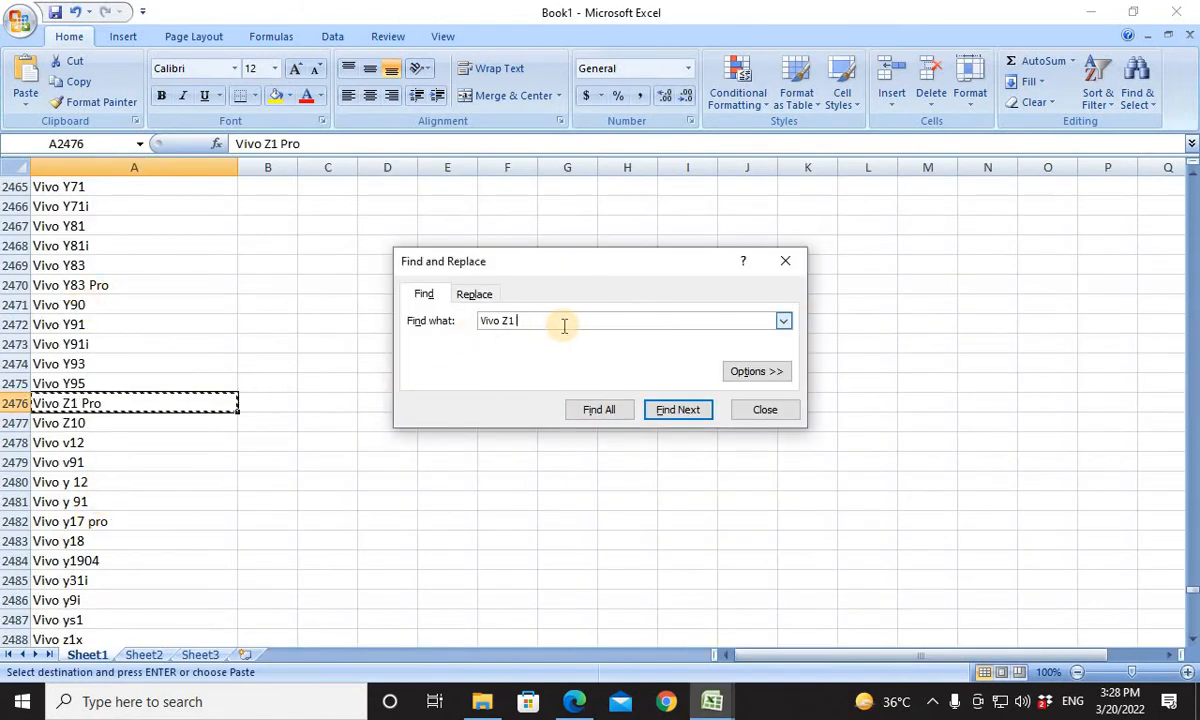
text(V11)
key(Return)
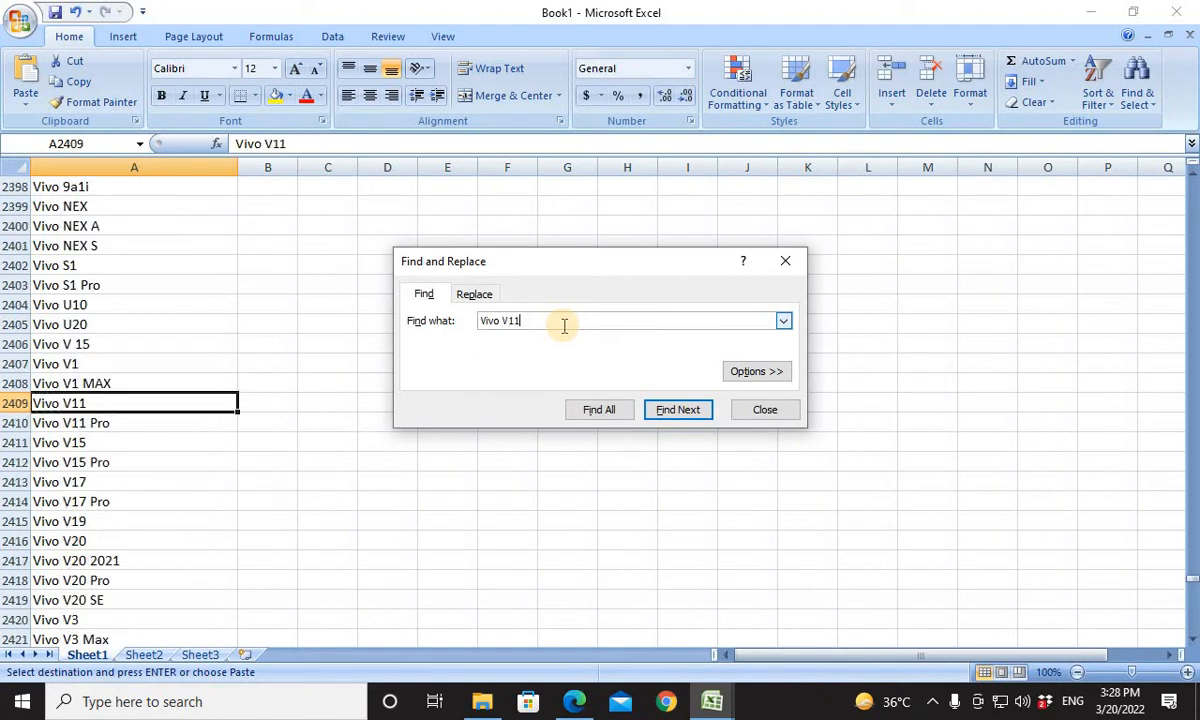
click(66, 408)
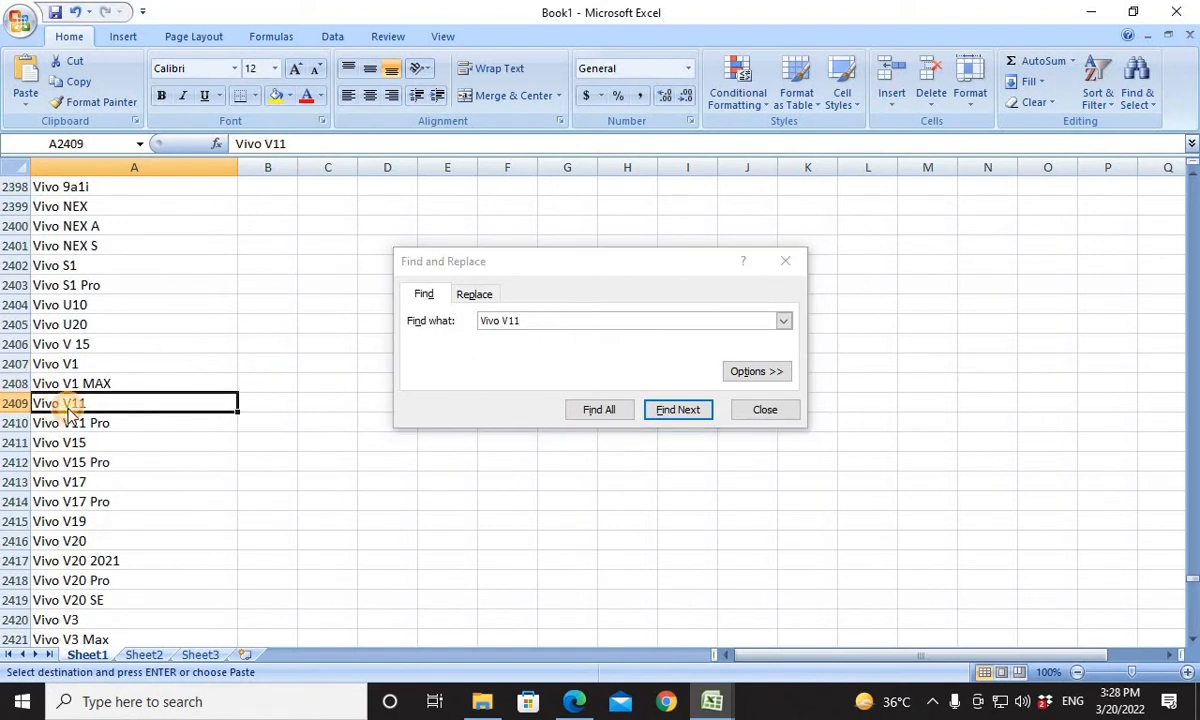
key(alt+Tab)
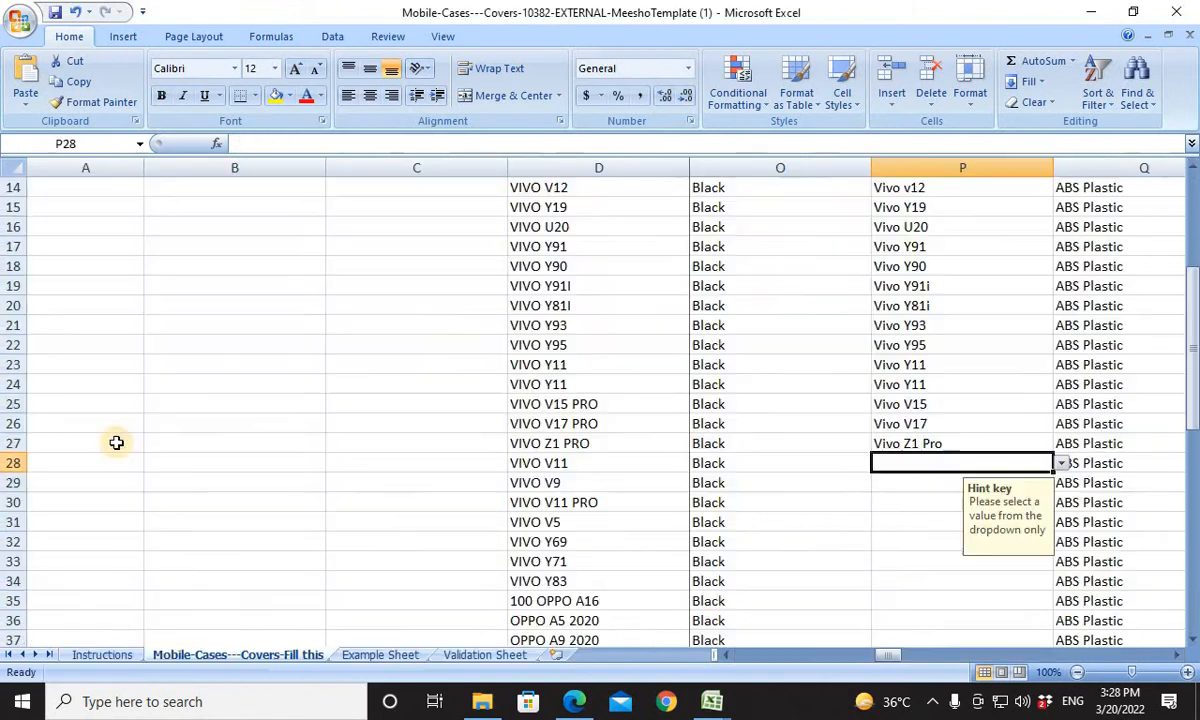
text(Vivo V11)
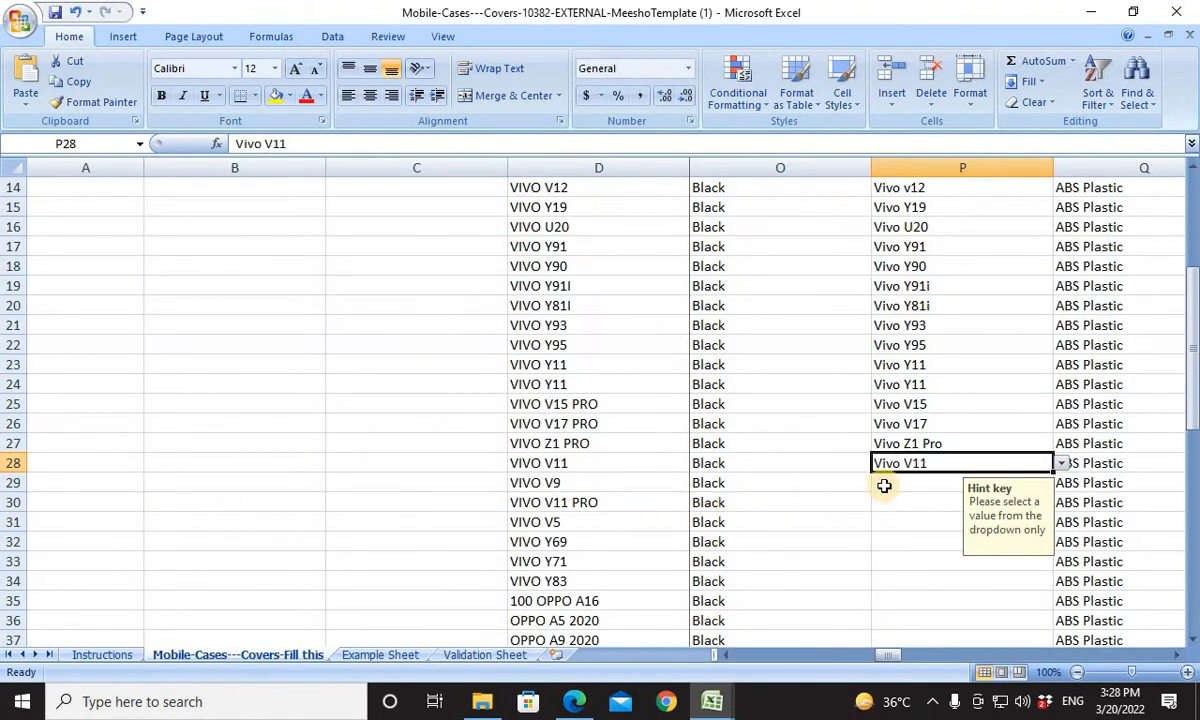
key(Return)
For row 29, search Book1's list for Vivo V9 and copy the matching entry into Compatible Models cell P29.
key(alt+Tab)
key(alt+Tab)
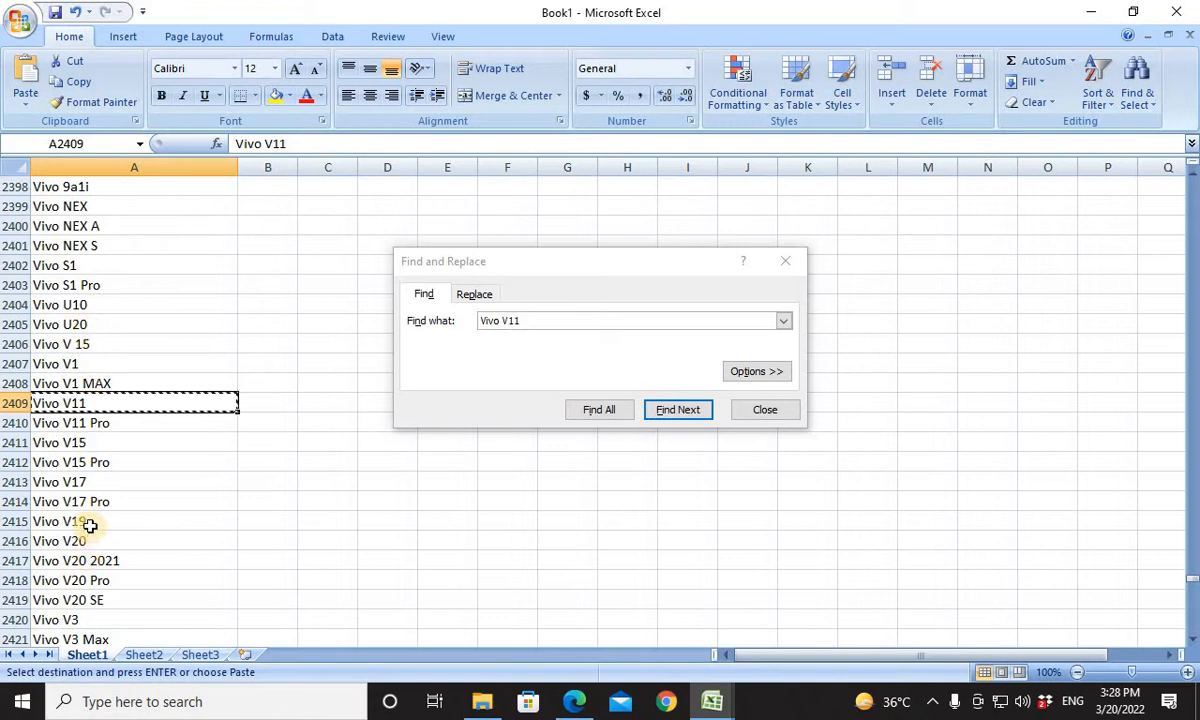
click(588, 315)
key(BackSpace)
key(BackSpace)
text(9)
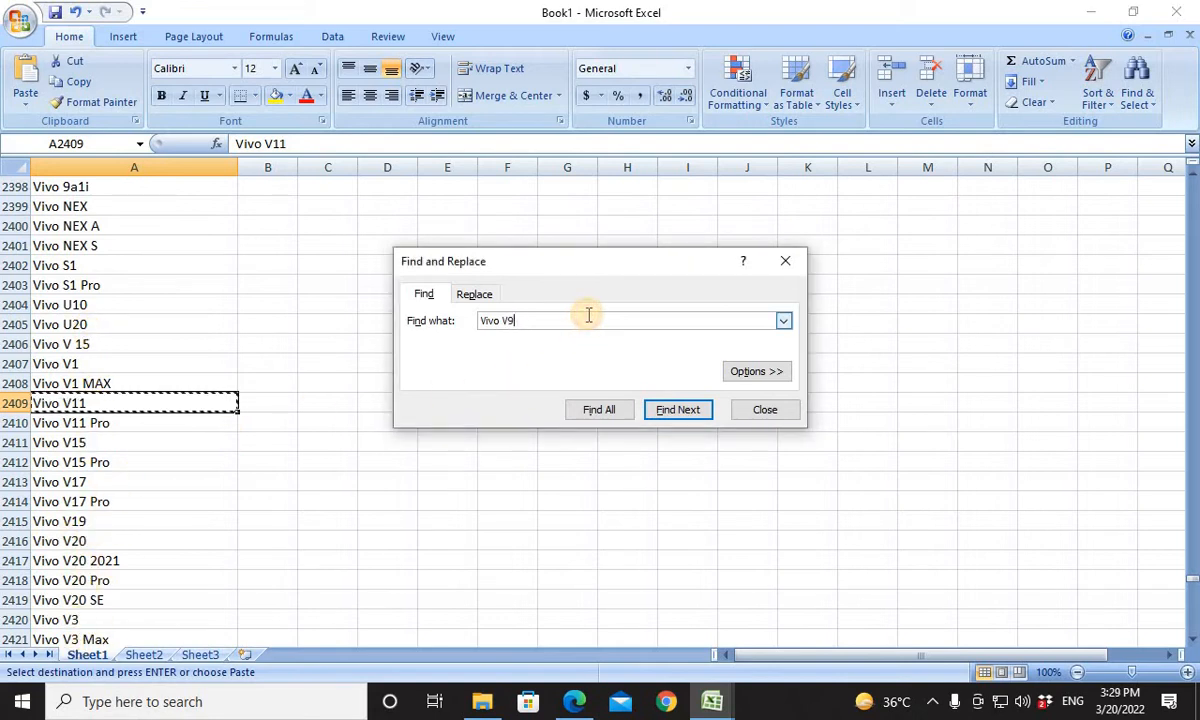
key(Return)
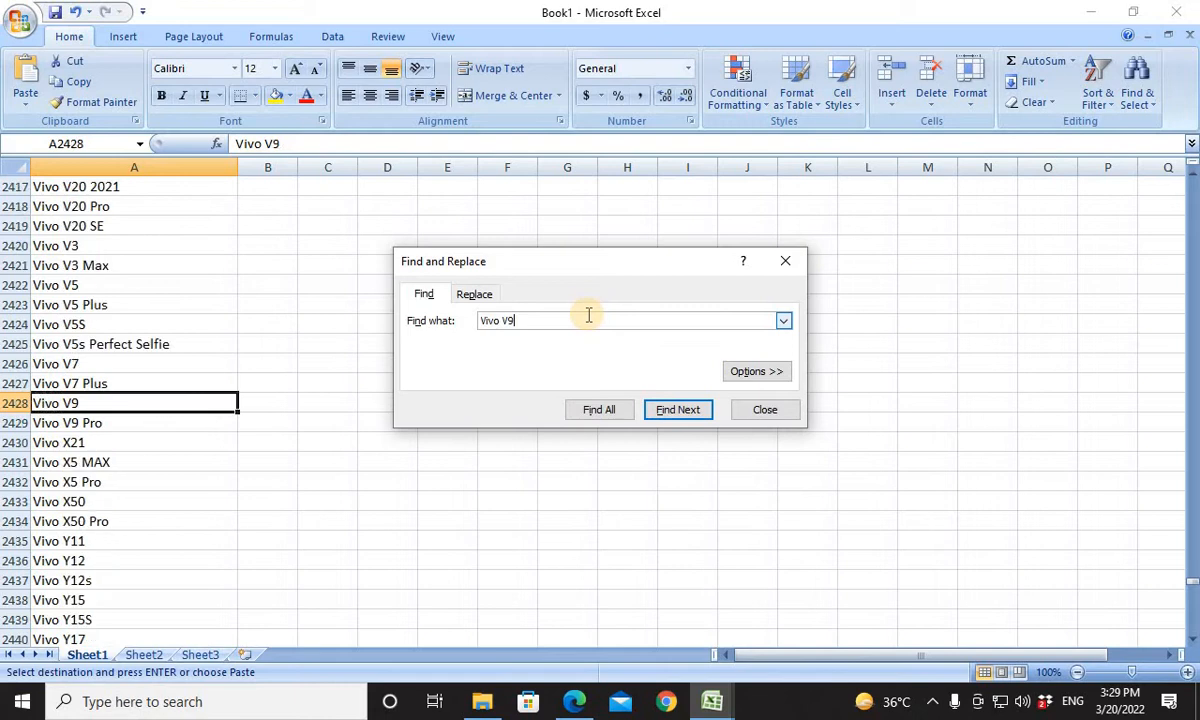
click(70, 403)
key(alt+Tab)
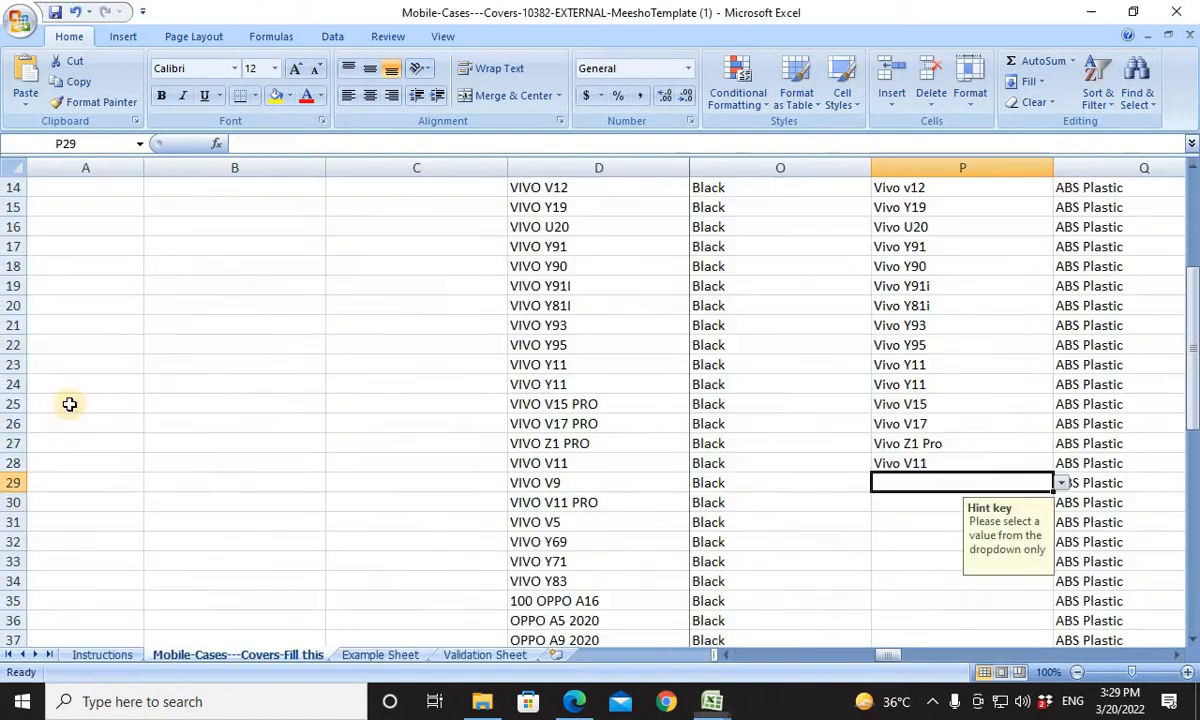
text(Vivo V9)
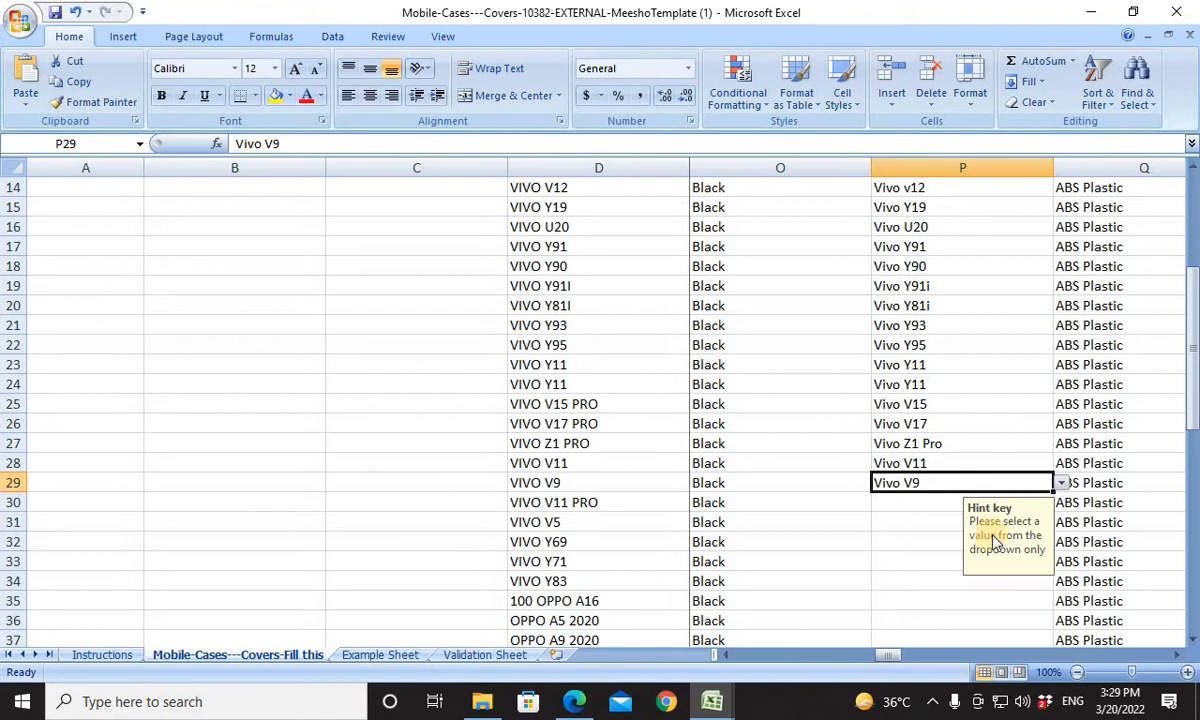
For row 30, search Book1's list for Vivo V11 PRO and copy the matching entry into Compatible Models cell P30.
click(931, 508)
key(alt+Tab)
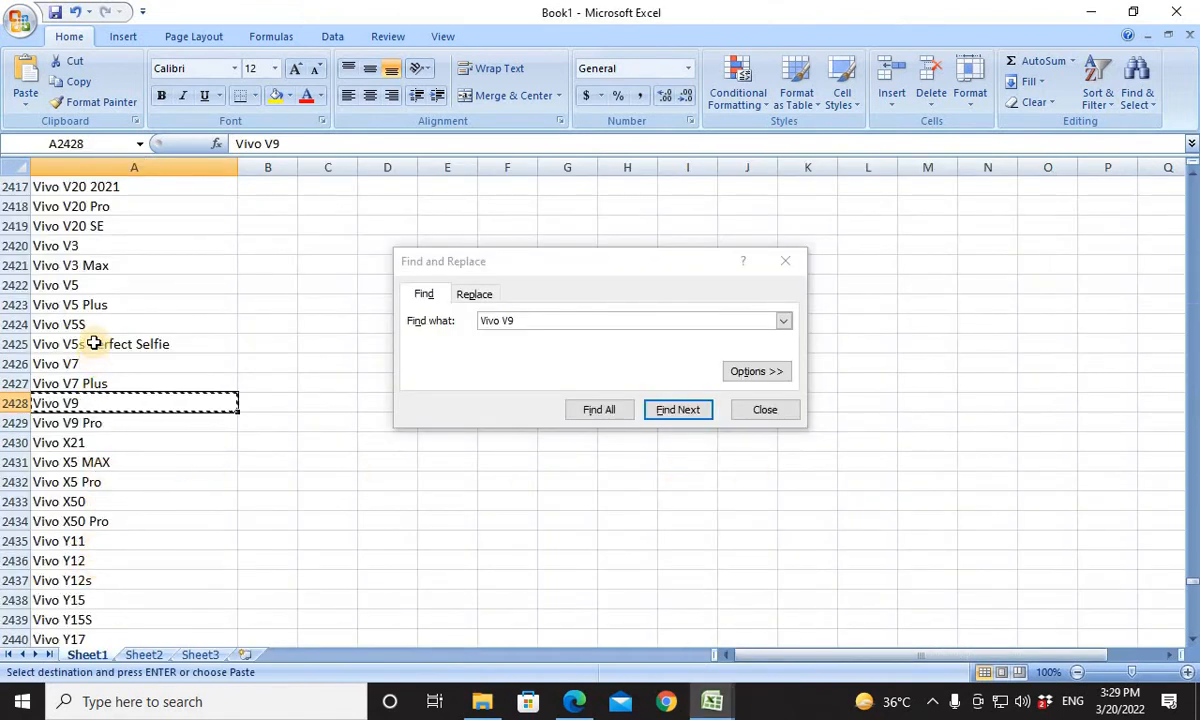
click(545, 321)
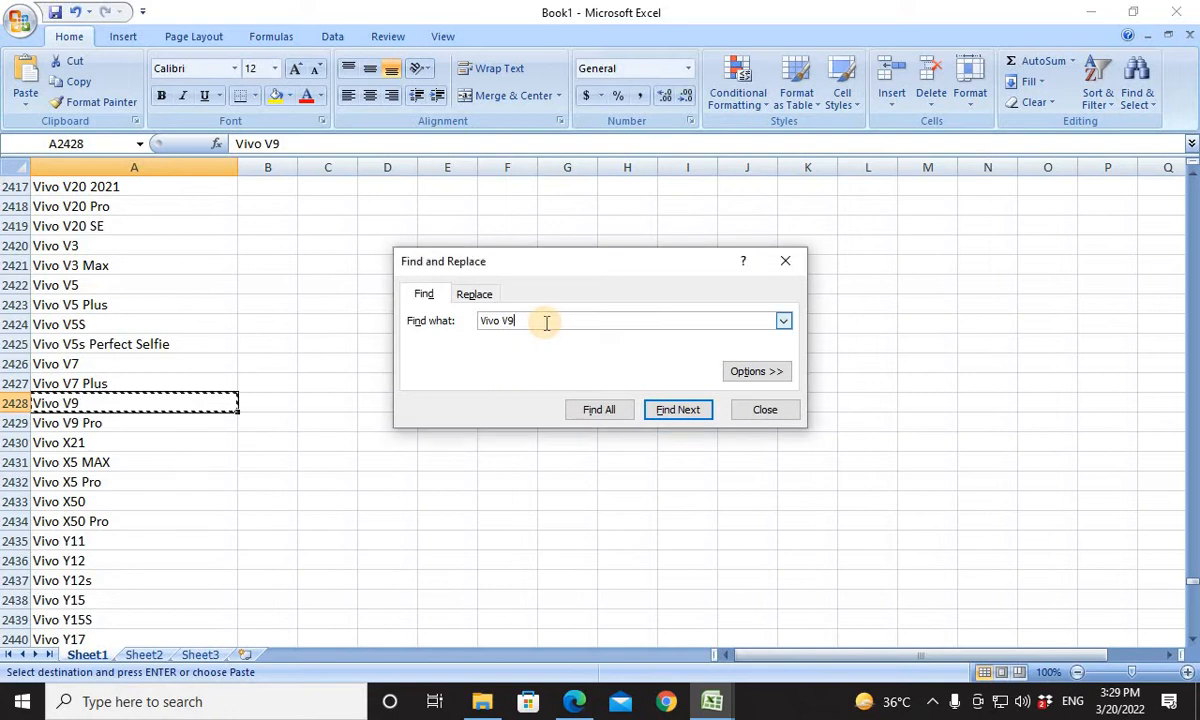
text(11 PR)
text(O)
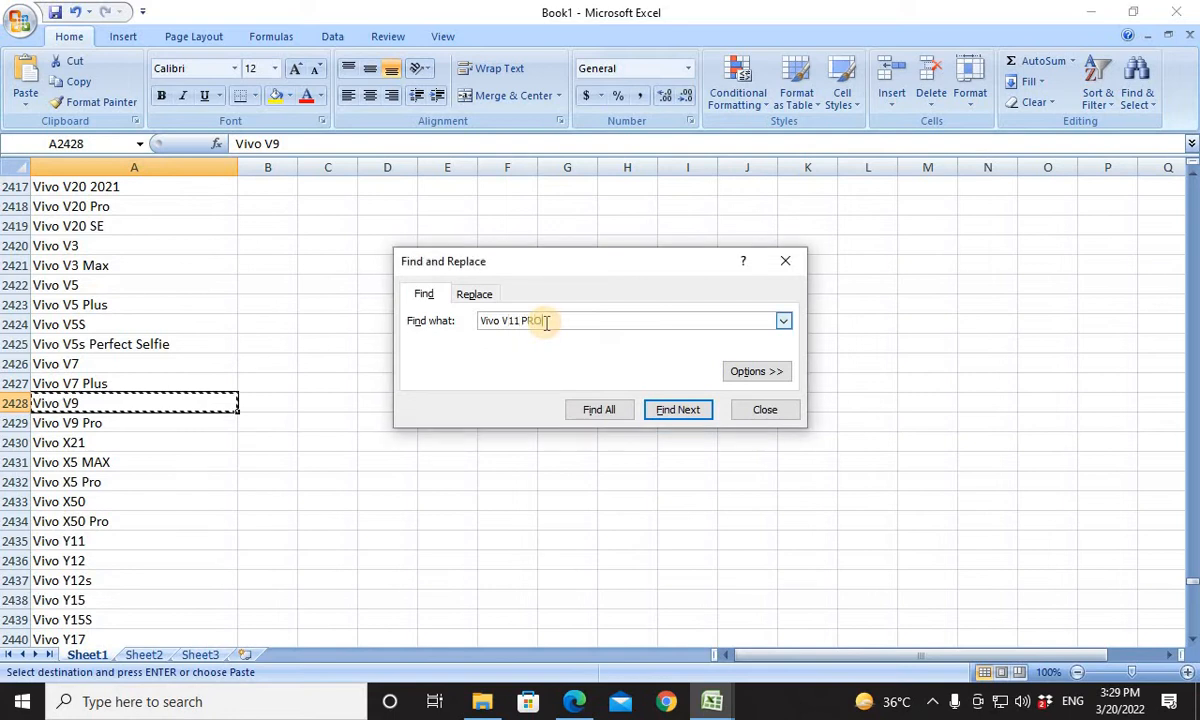
key(Return)
click(217, 406)
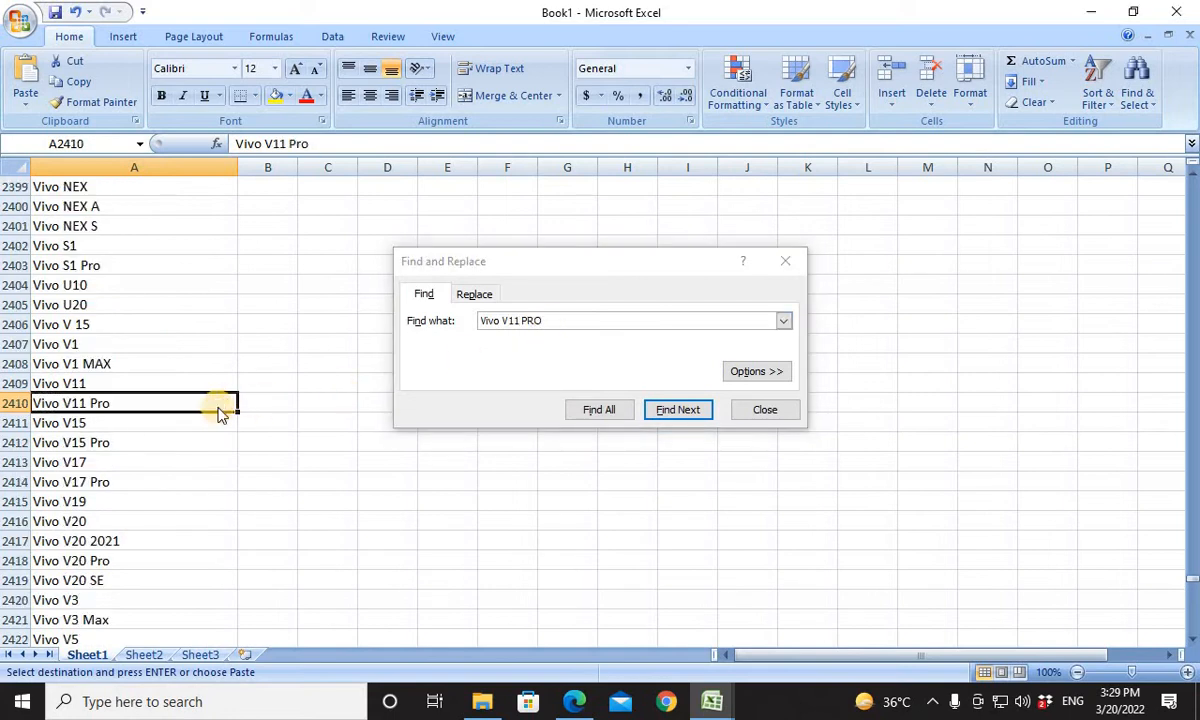
key(ctrl+c)
key(alt+Tab)
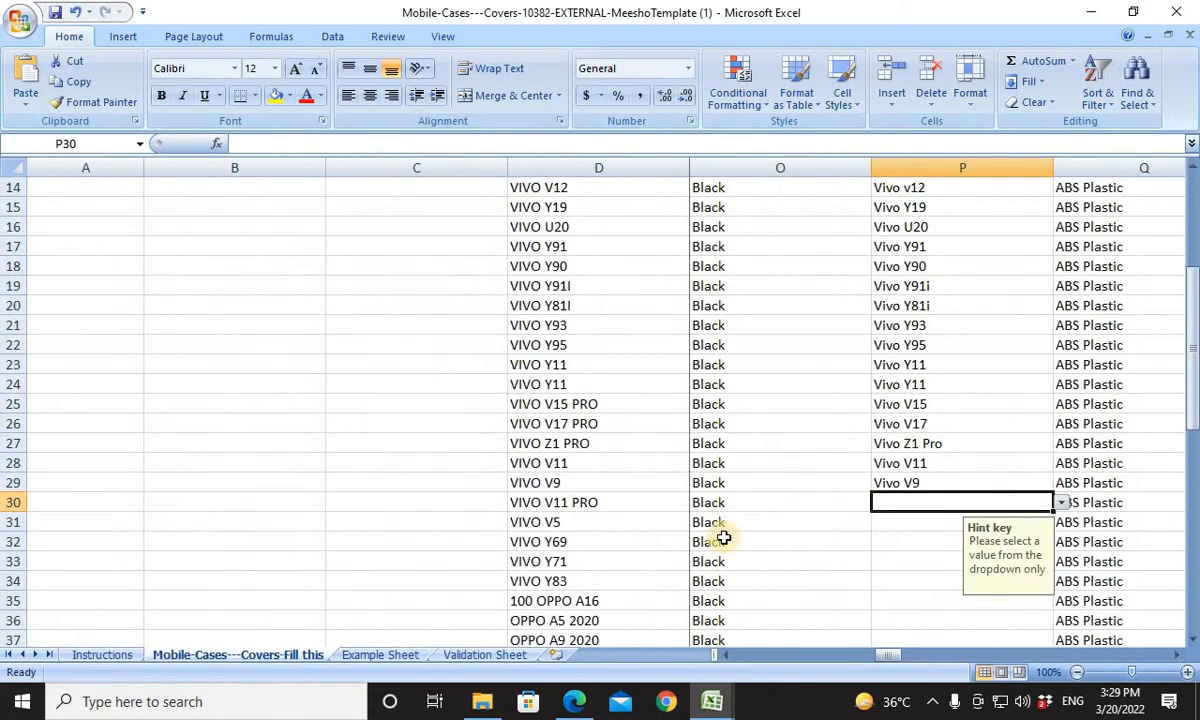
key(ctrl+v)
For the VIVO V5 product in row 31, copy Book1's Vivo V5 entry into Compatible Models cell P31.
click(890, 524)
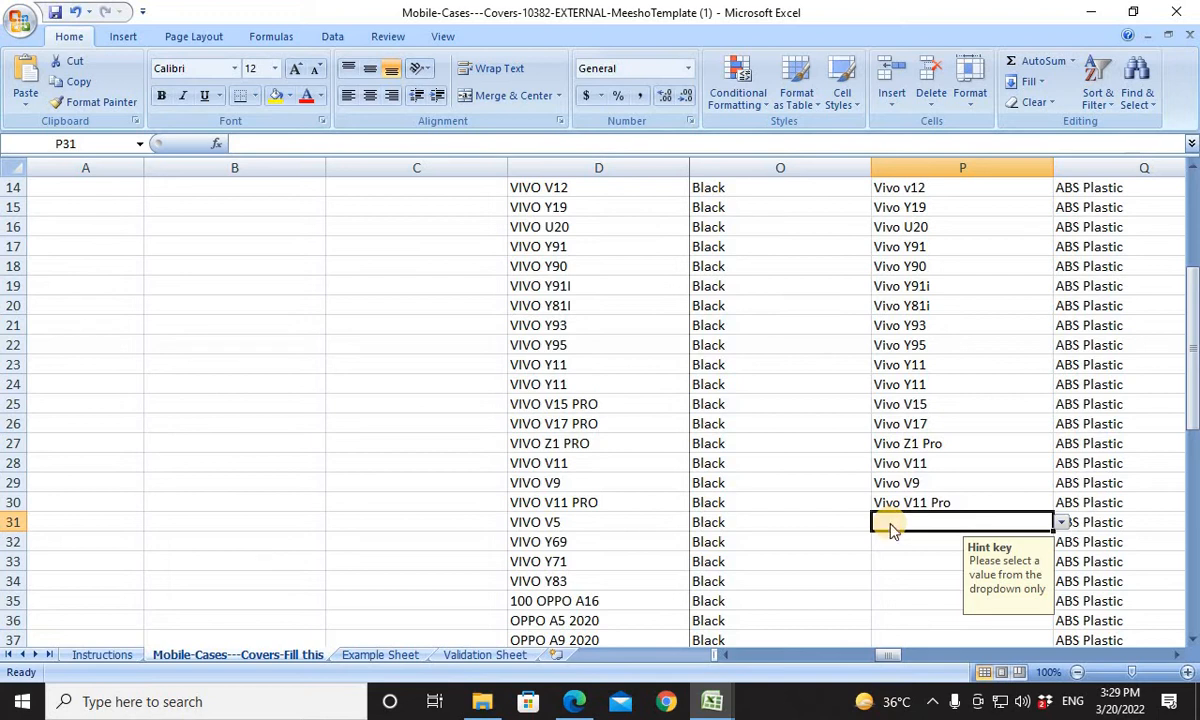
key(alt+Tab)
key(alt+Tab)
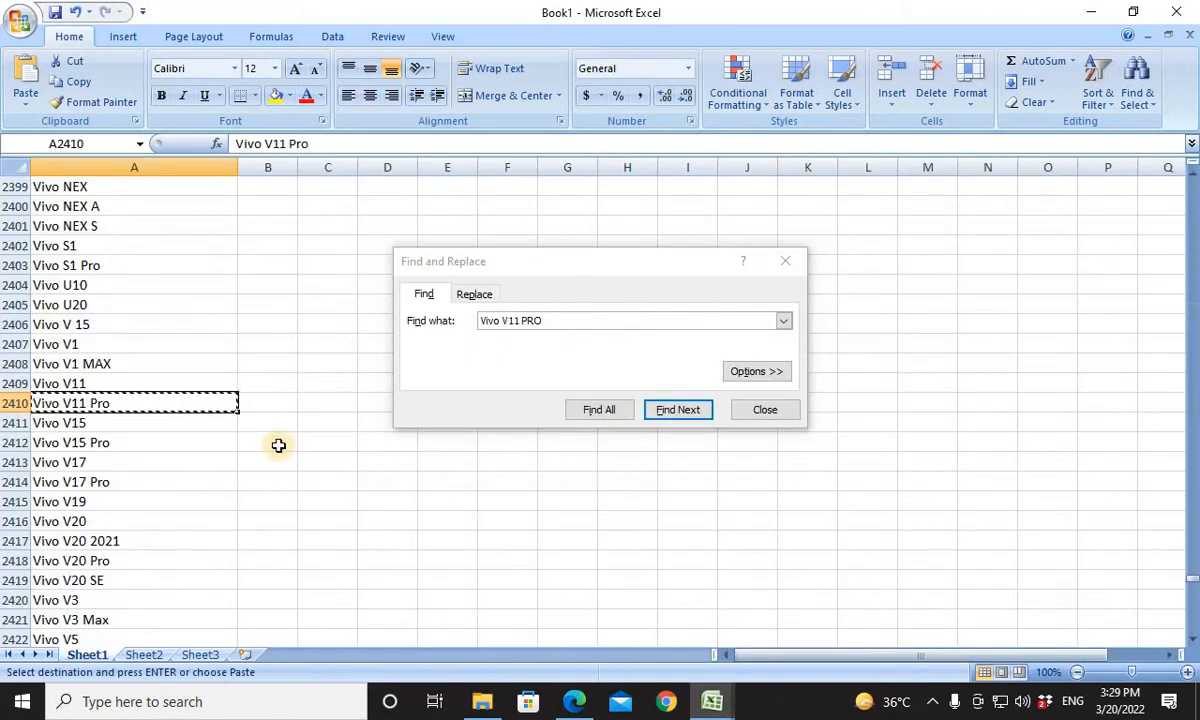
click(93, 639)
key(alt+Tab)
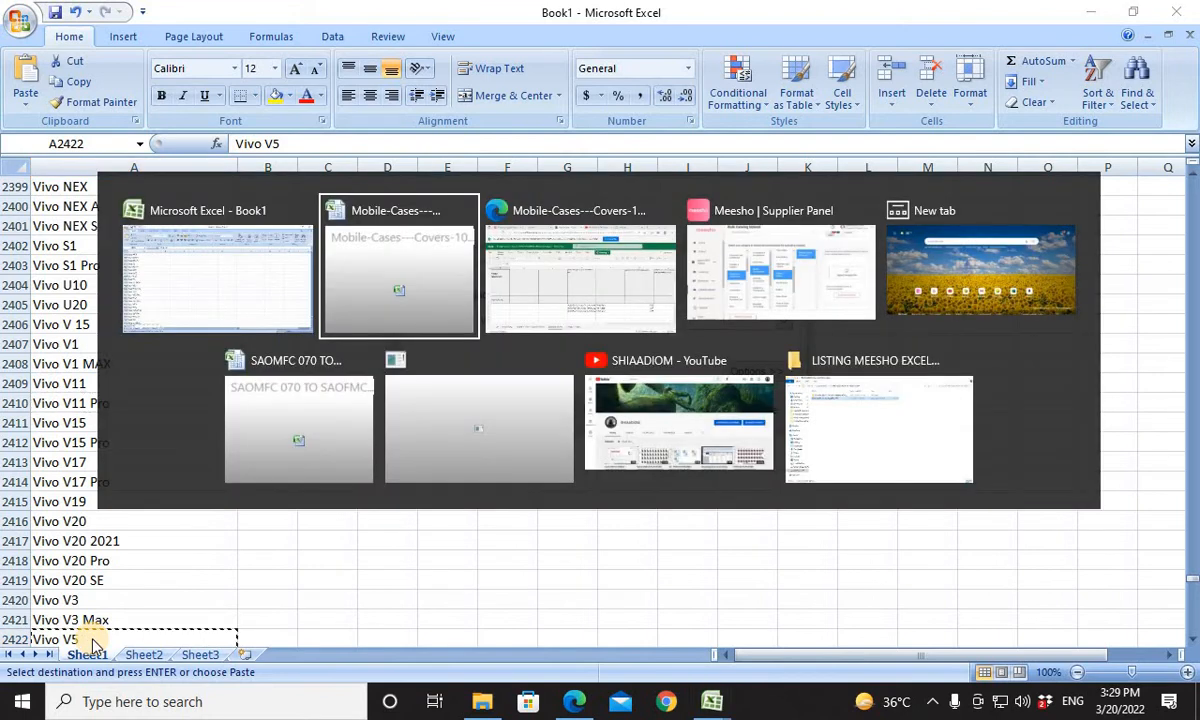
key(ctrl+v)
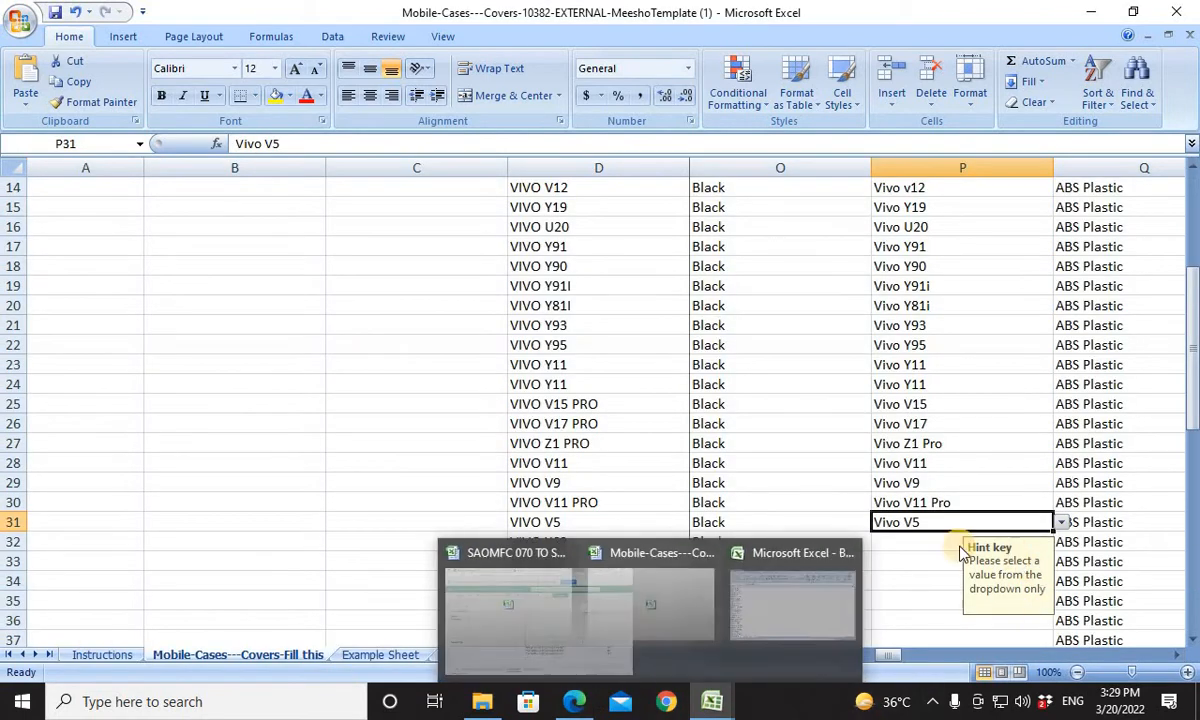
click(717, 447)
Search Book1's list for the product name VIVO Y69 taken from cell D32 and copy the matching entry.
click(927, 540)
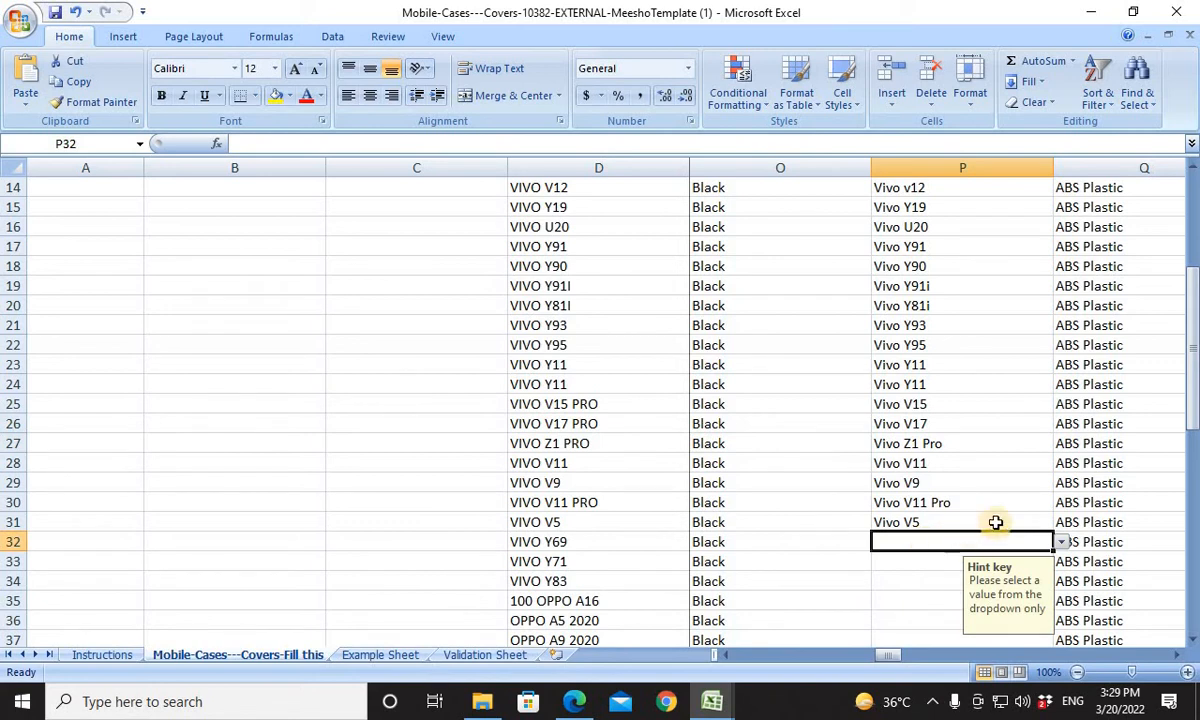
drag(1193, 330, 1194, 412)
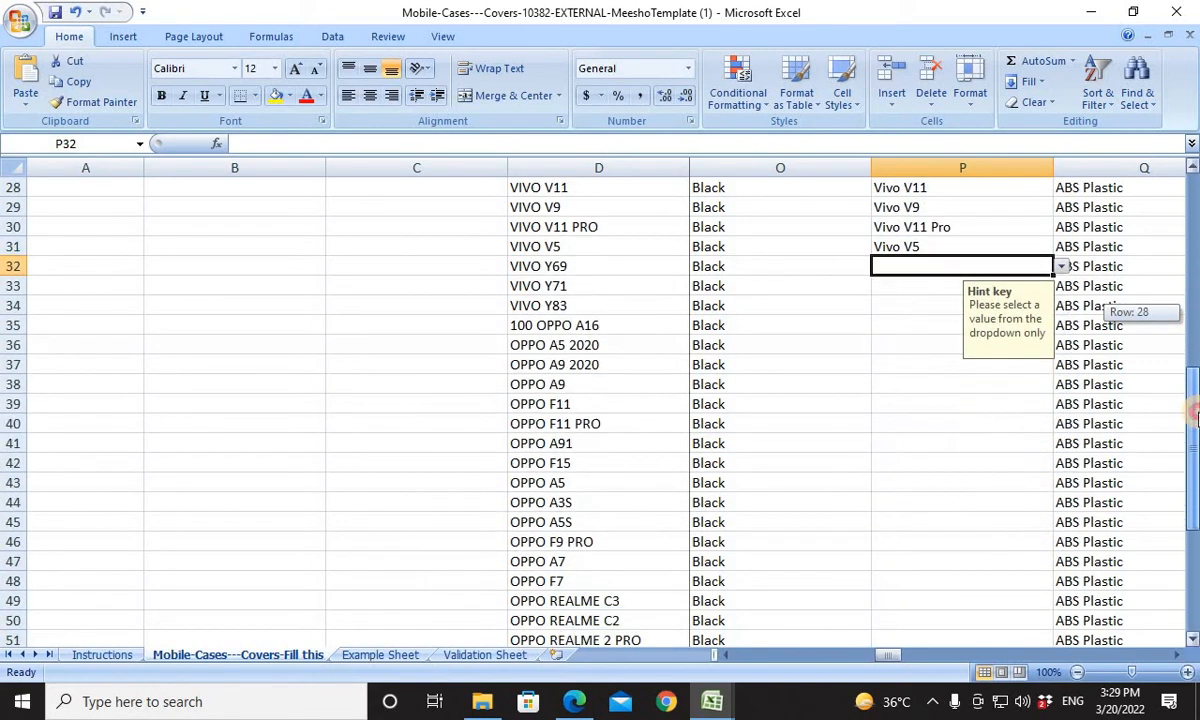
click(571, 269)
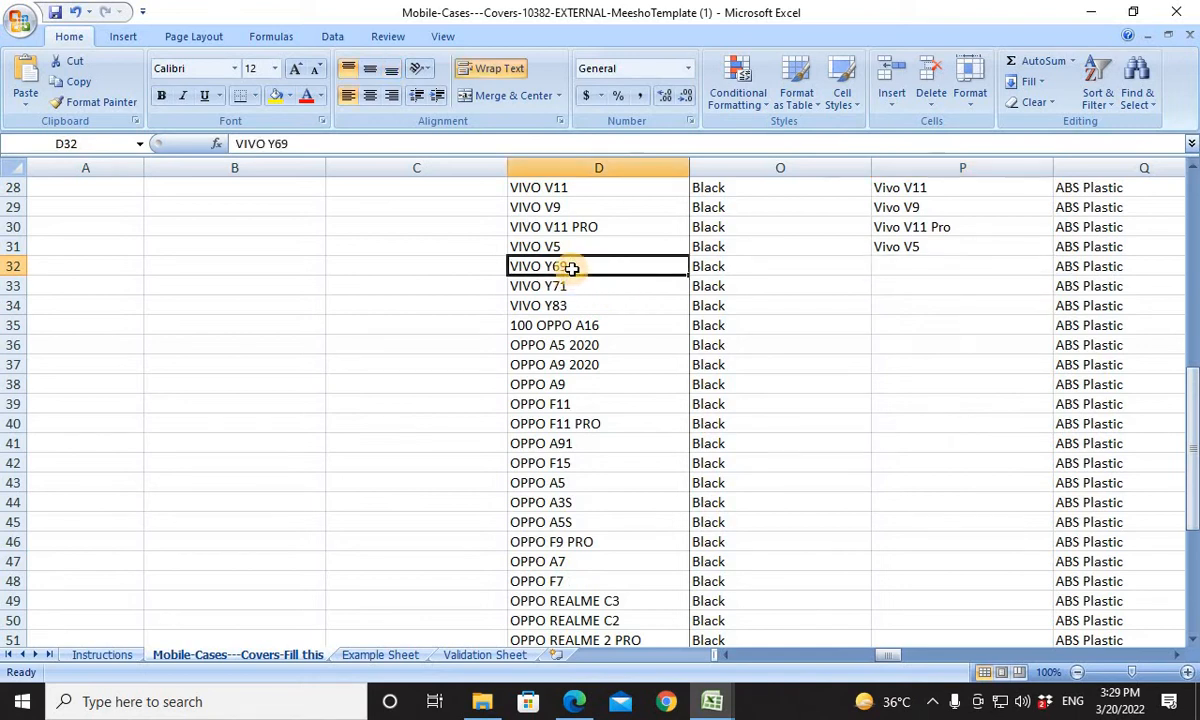
key(ctrl+c)
key(alt+Tab)
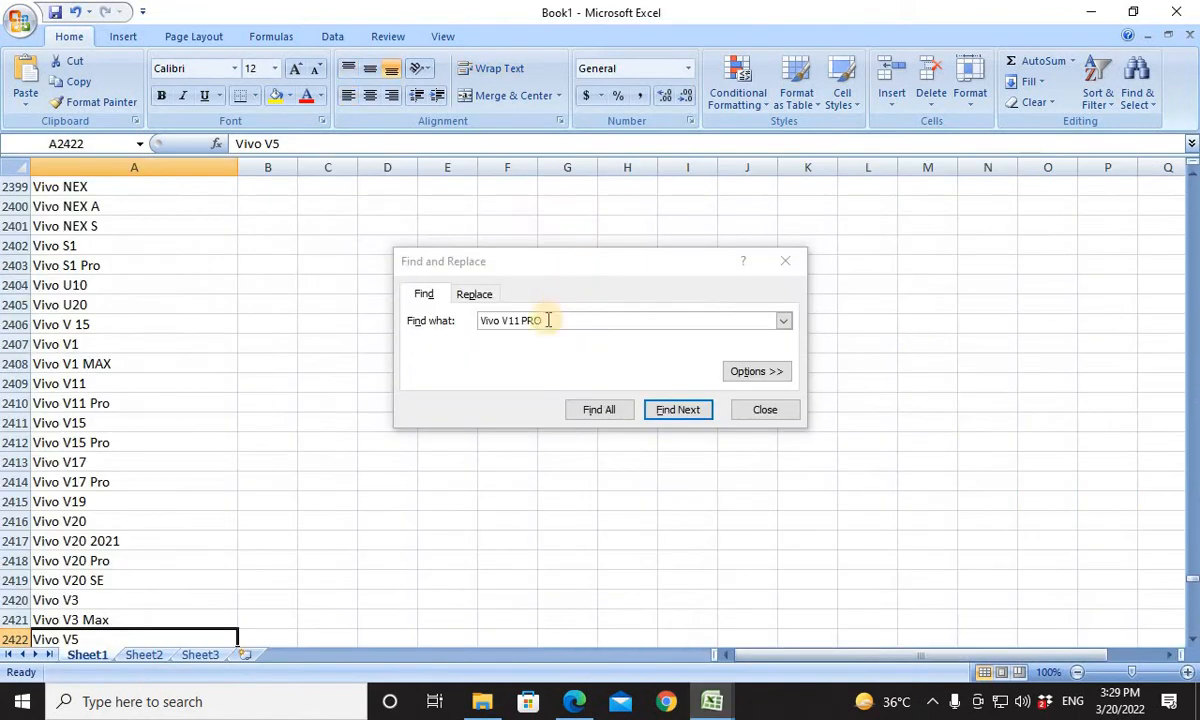
drag(612, 318, 437, 330)
key(ctrl+v)
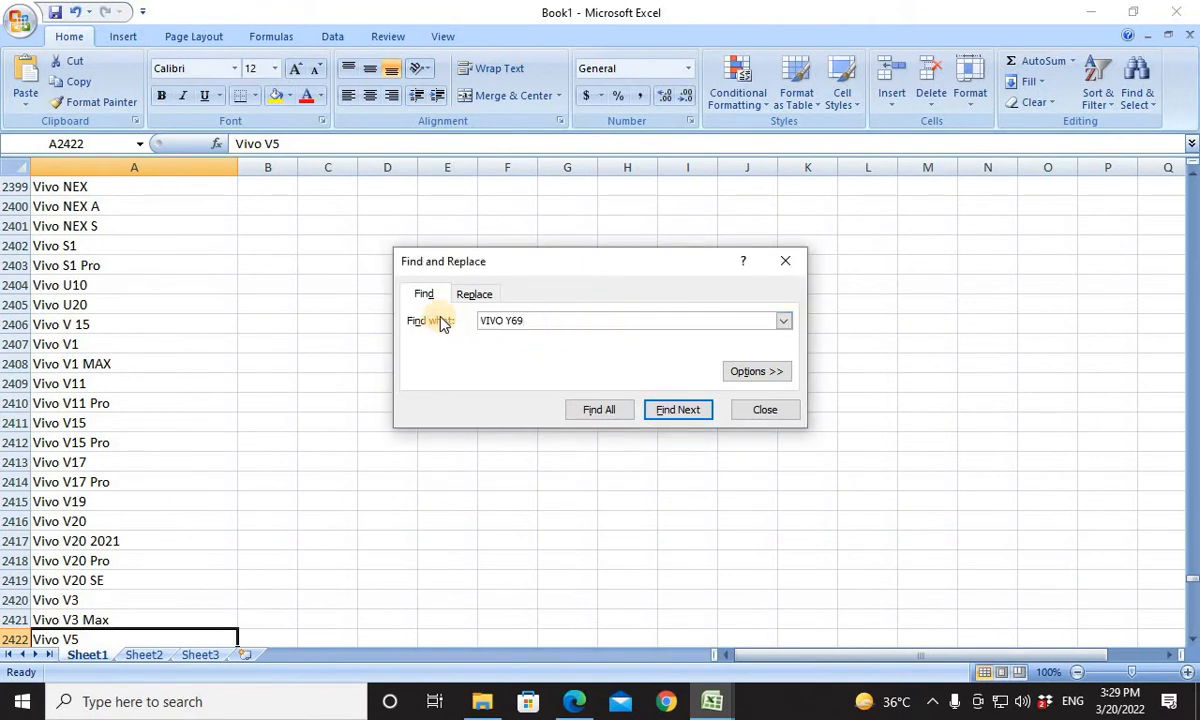
key(Return)
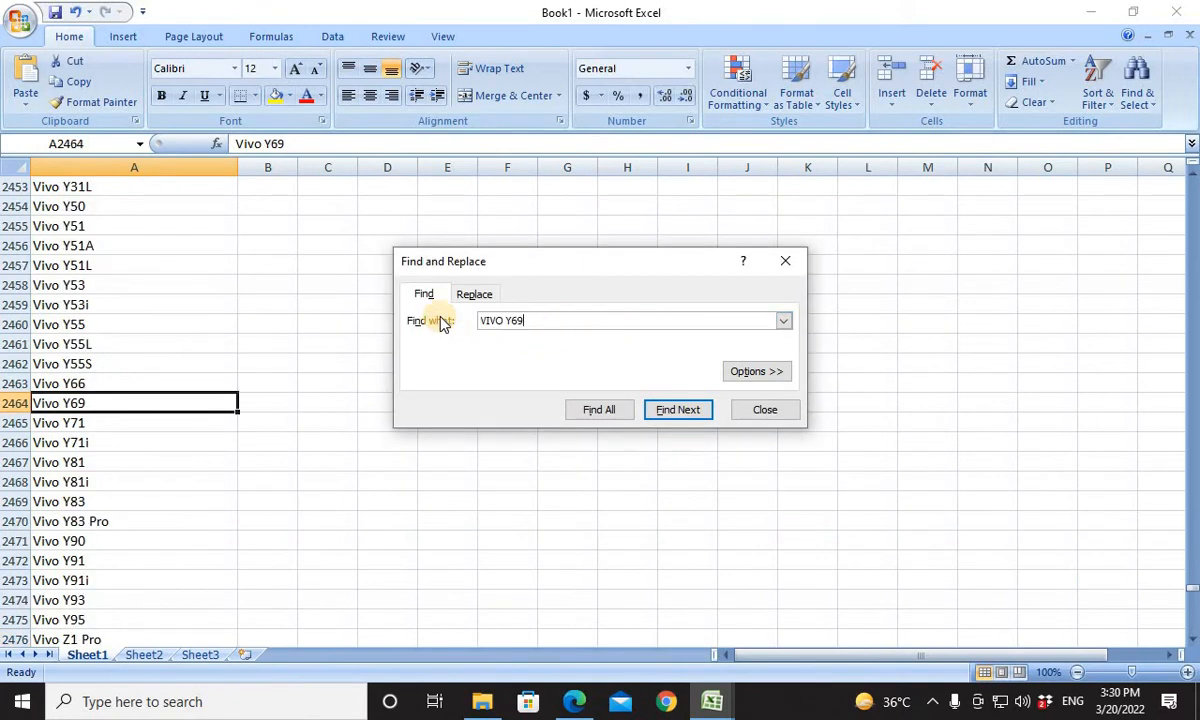
click(113, 397)
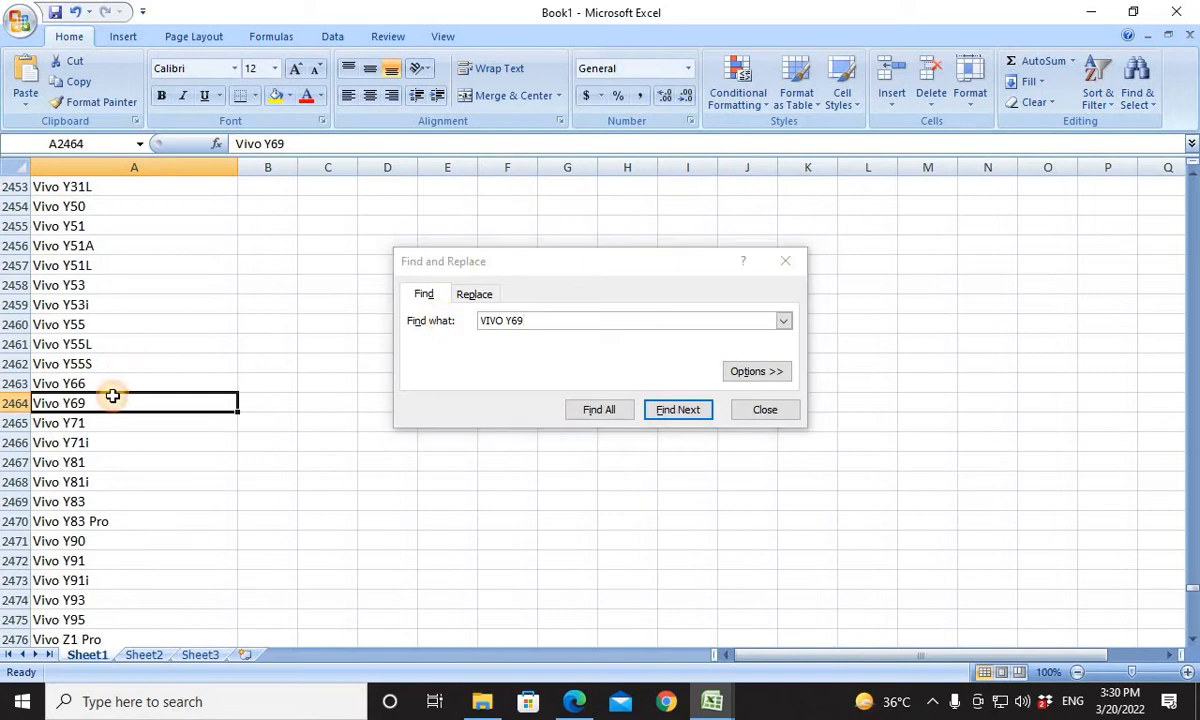
key(ctrl+c)
Paste the copied Vivo Y69 entry into Compatible Models cell P32 of the template, undoing the stray paste in D32.
key(alt+Tab)
key(Tab)
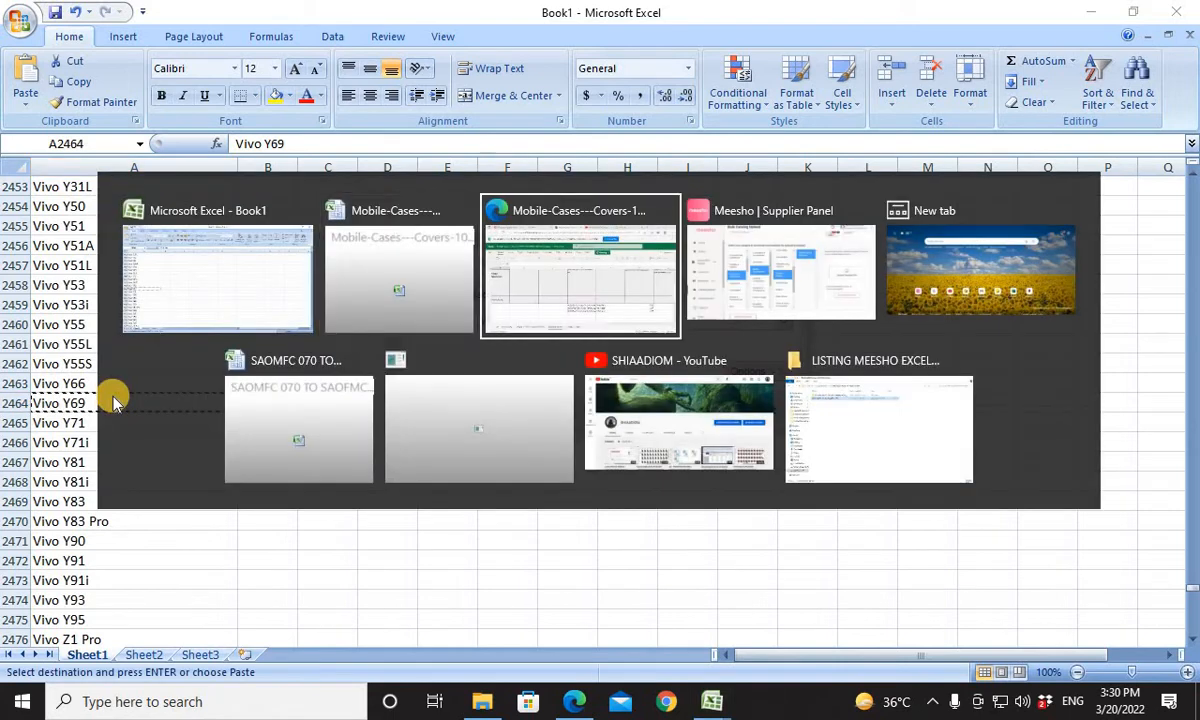
key(Tab)
key(Tab)
key(Tab)
key(Tab)
key(Tab)
key(Tab)
key(Tab)
key(Tab)
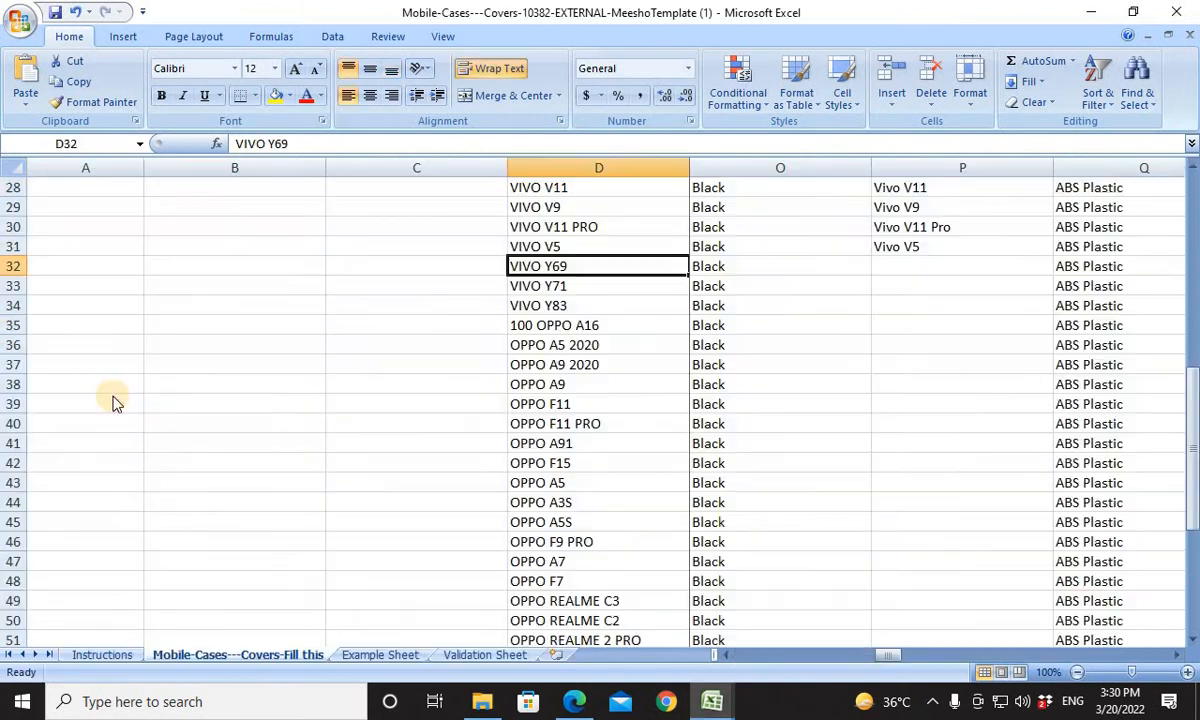
key(ctrl+v)
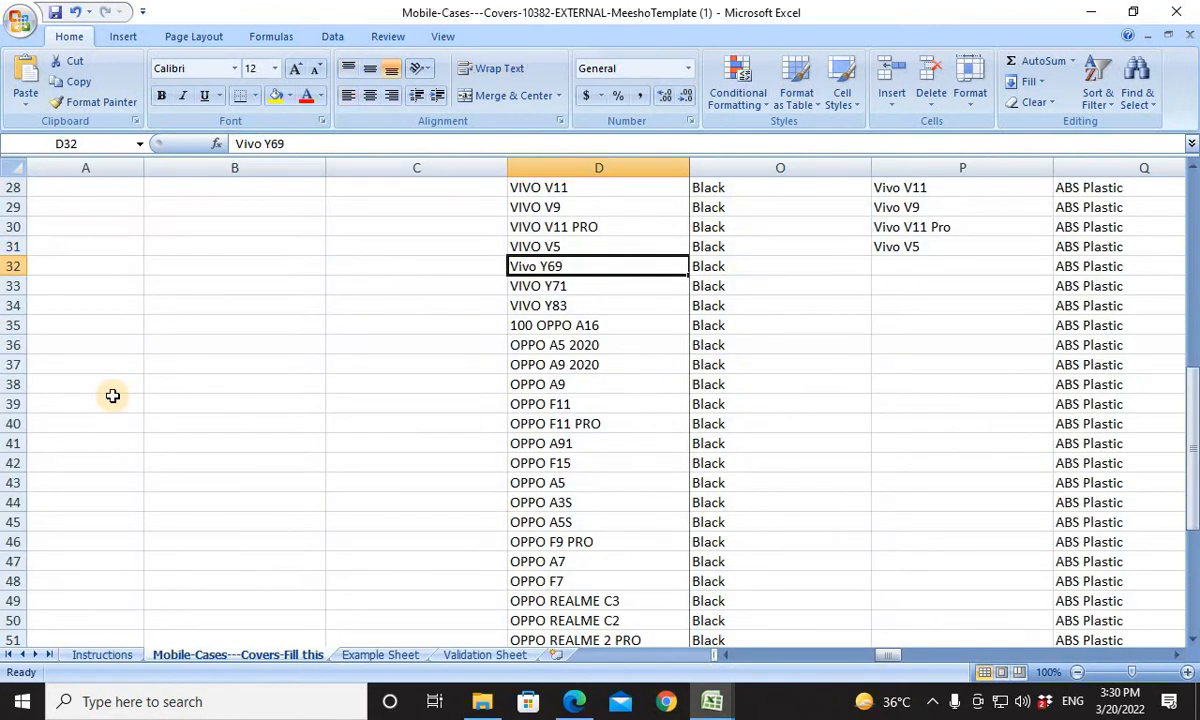
key(ctrl+z)
click(873, 270)
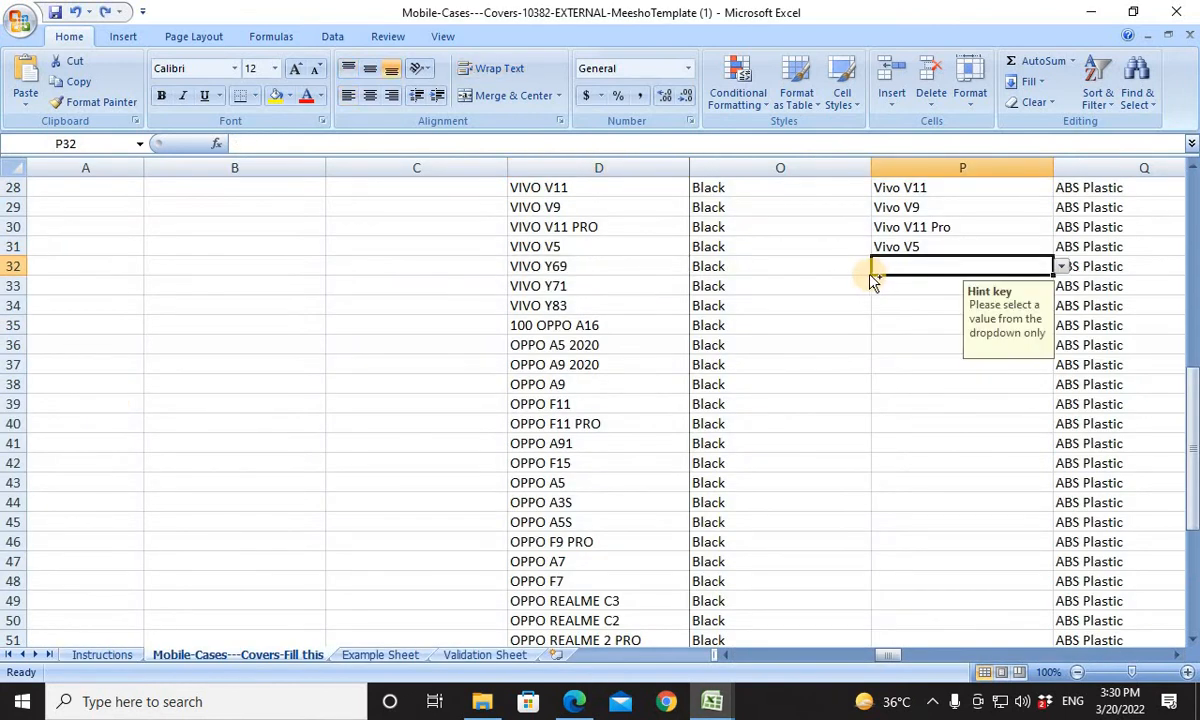
For the VIVO Y71 product in row 33, copy Book1's Vivo Y71 entry into Compatible Models cell P33.
click(921, 285)
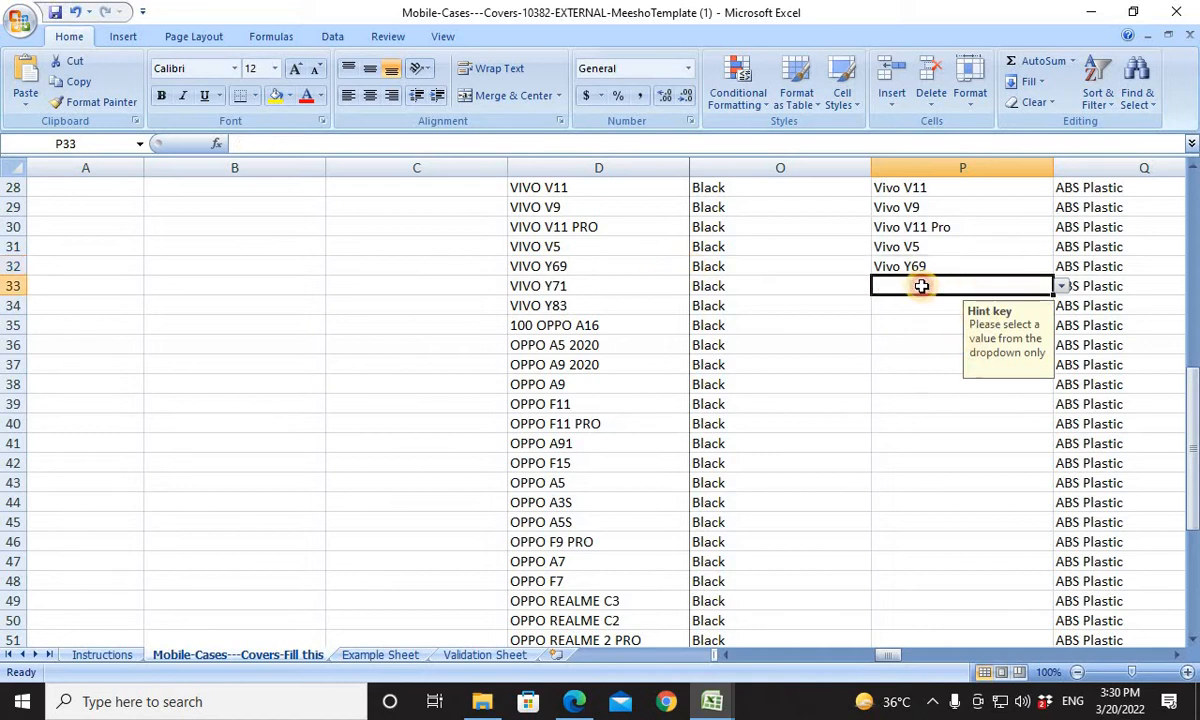
key(alt+Tab)
key(alt+Tab)
click(72, 423)
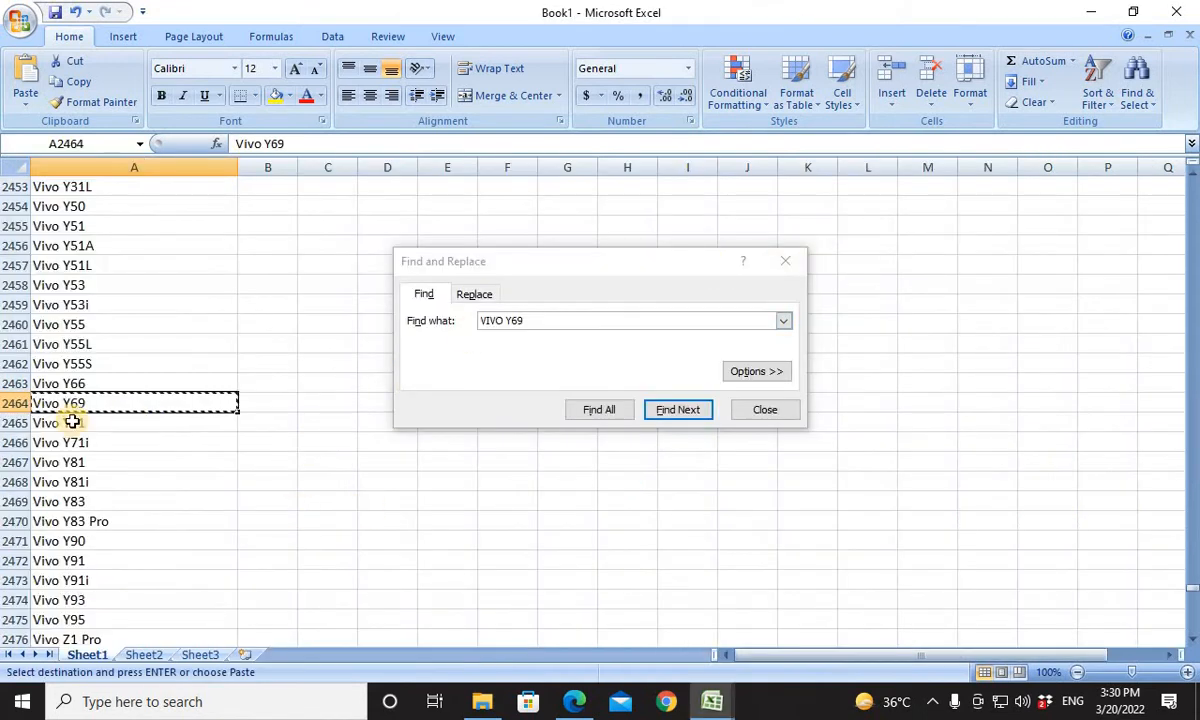
key(ctrl+c)
key(alt+Tab)
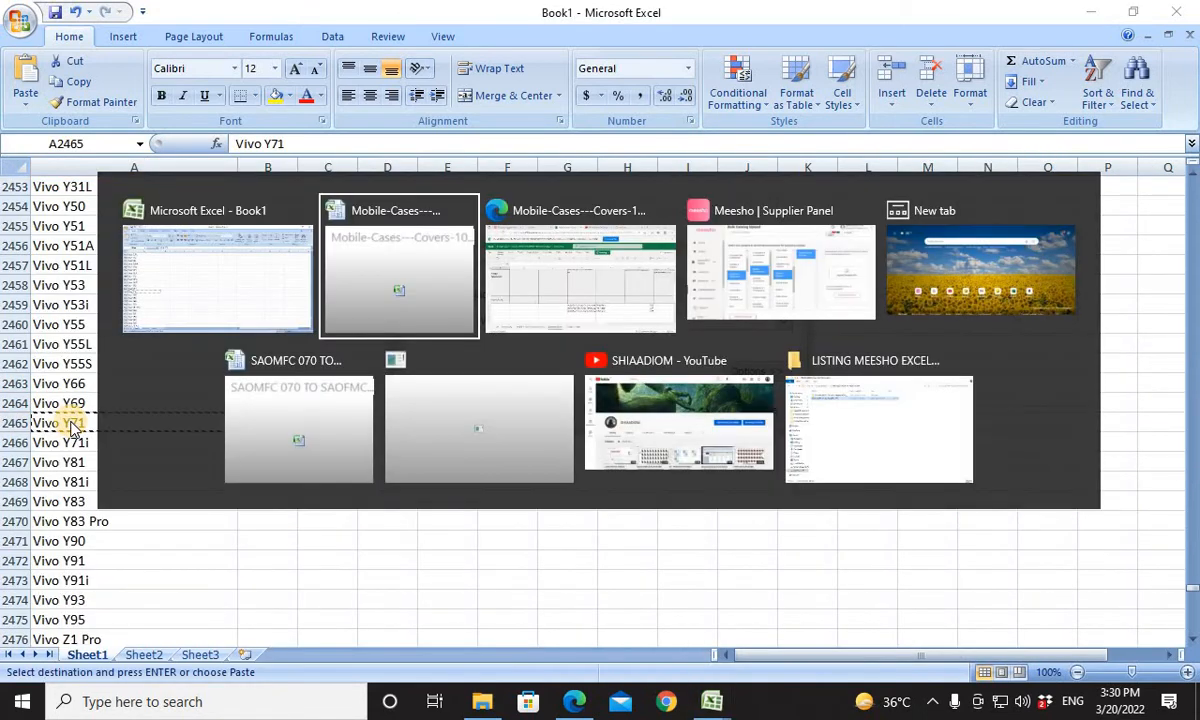
key(ctrl+v)
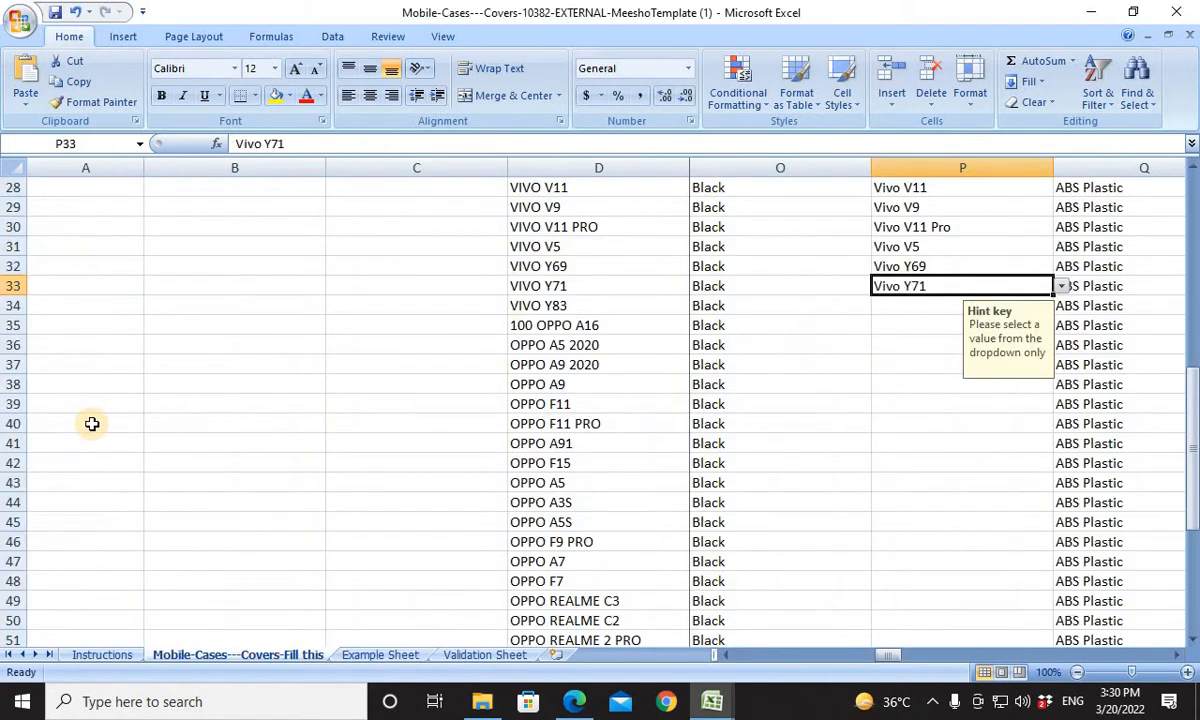
For the VIVO Y83 product in row 34, copy Book1's Vivo Y83 entry into Compatible Models cell P34.
click(885, 308)
key(alt+Tab)
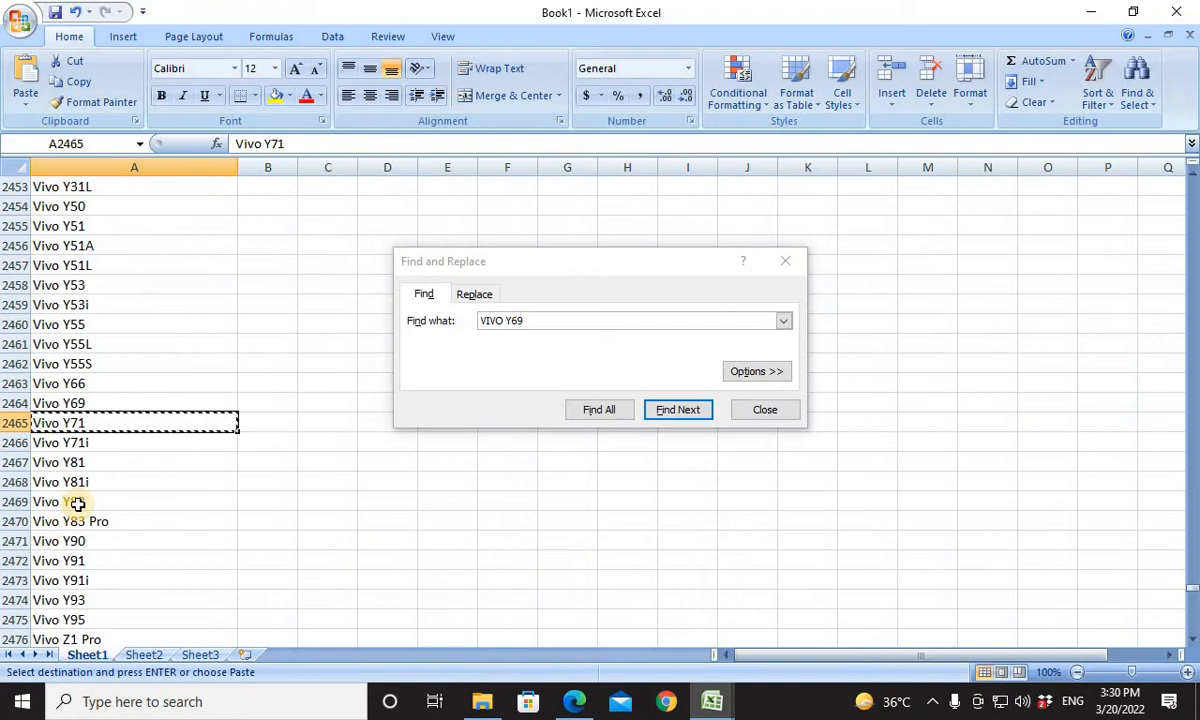
click(78, 504)
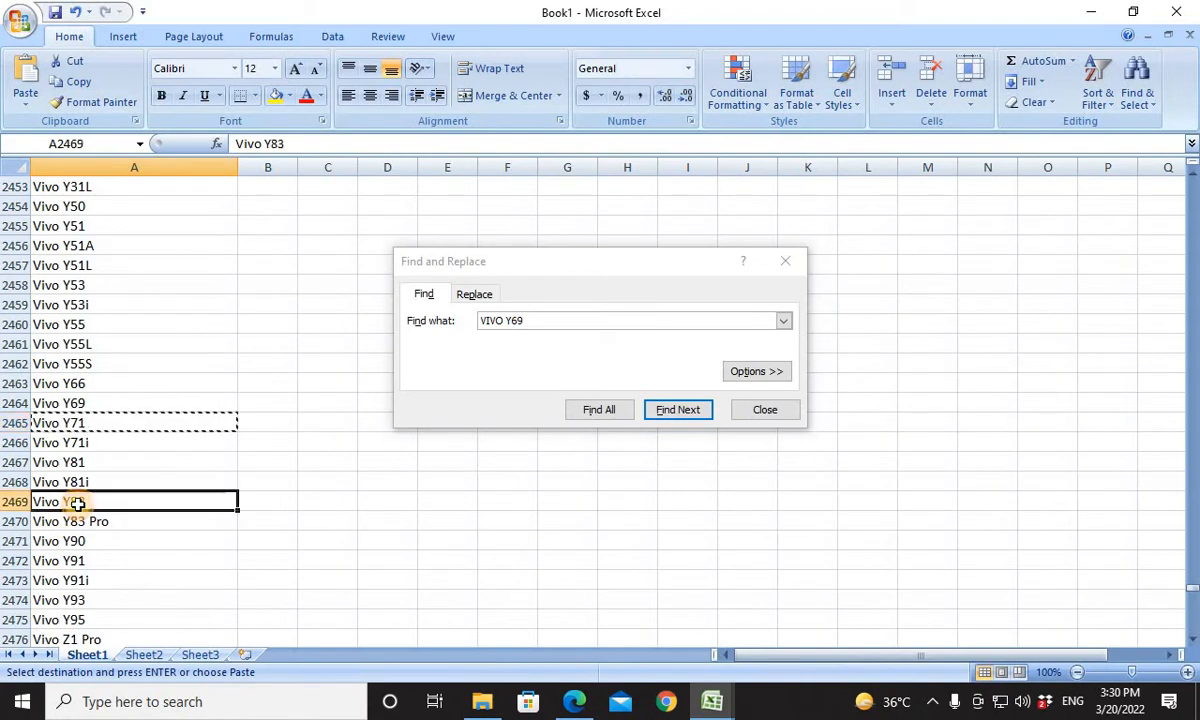
key(ctrl+c)
key(alt+Tab)
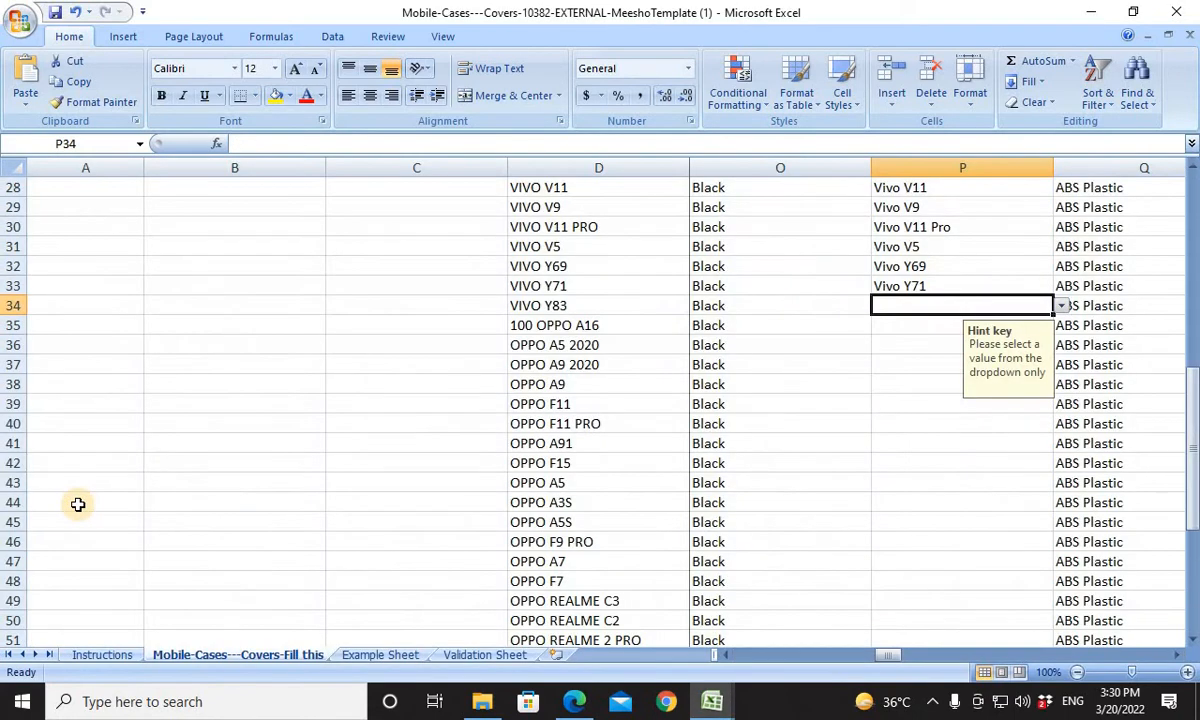
Remove the leading 100 from the product name in cell D35 so it reads OPPO A16.
click(890, 322)
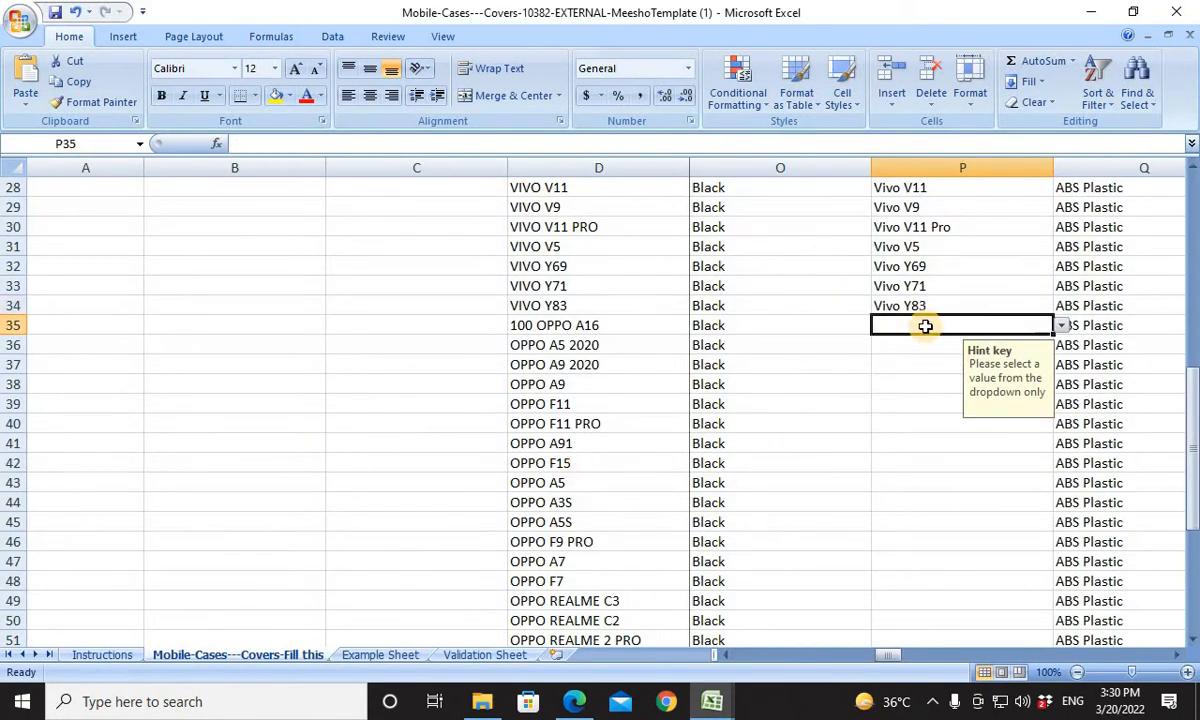
click(590, 325)
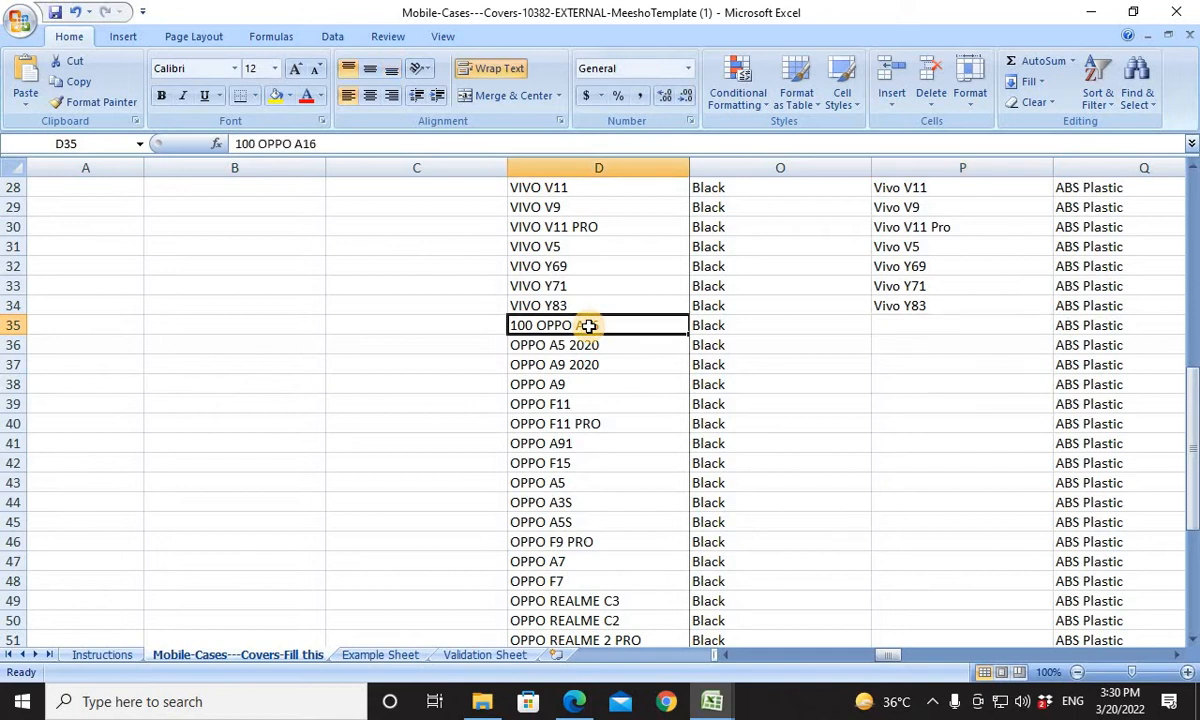
key(ctrl+c)
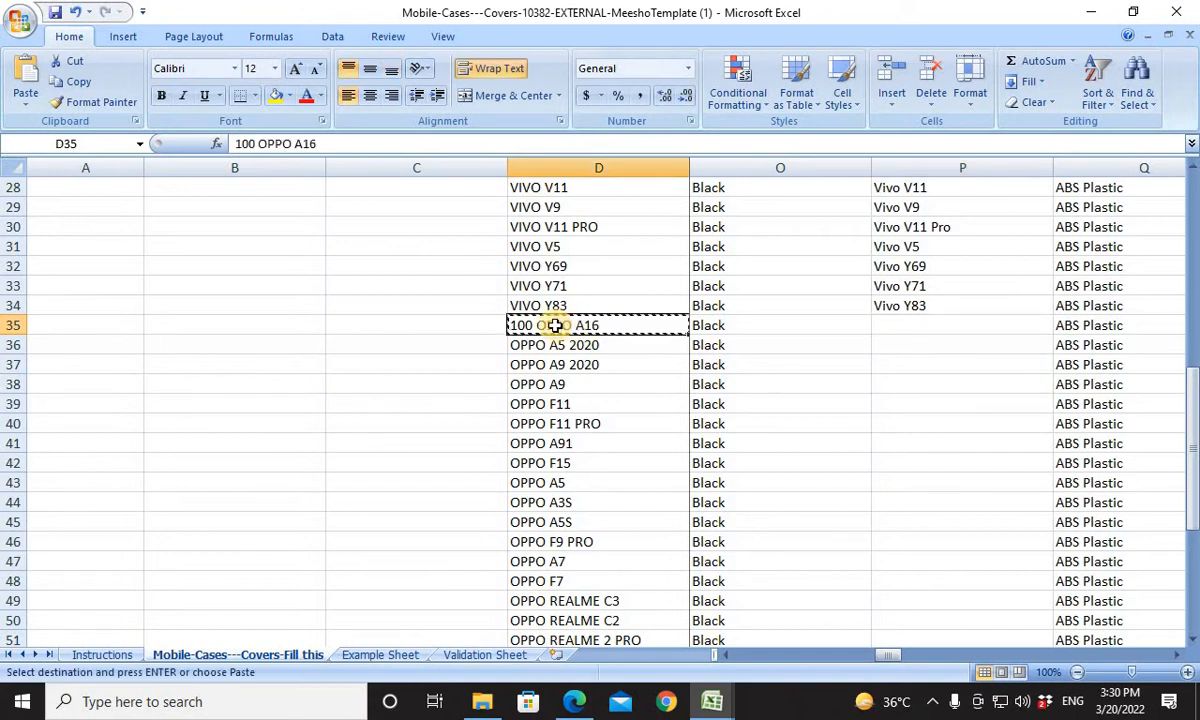
click(261, 148)
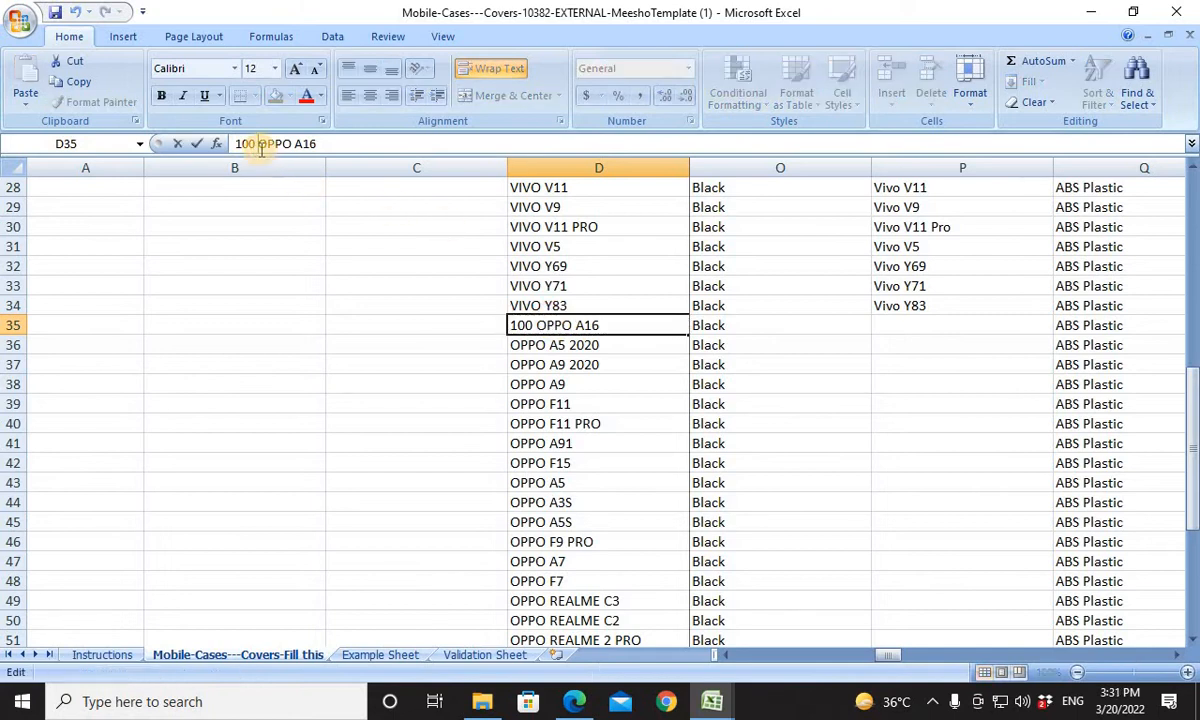
key(BackSpace)
key(BackSpace)
key(BackSpace)
key(BackSpace)
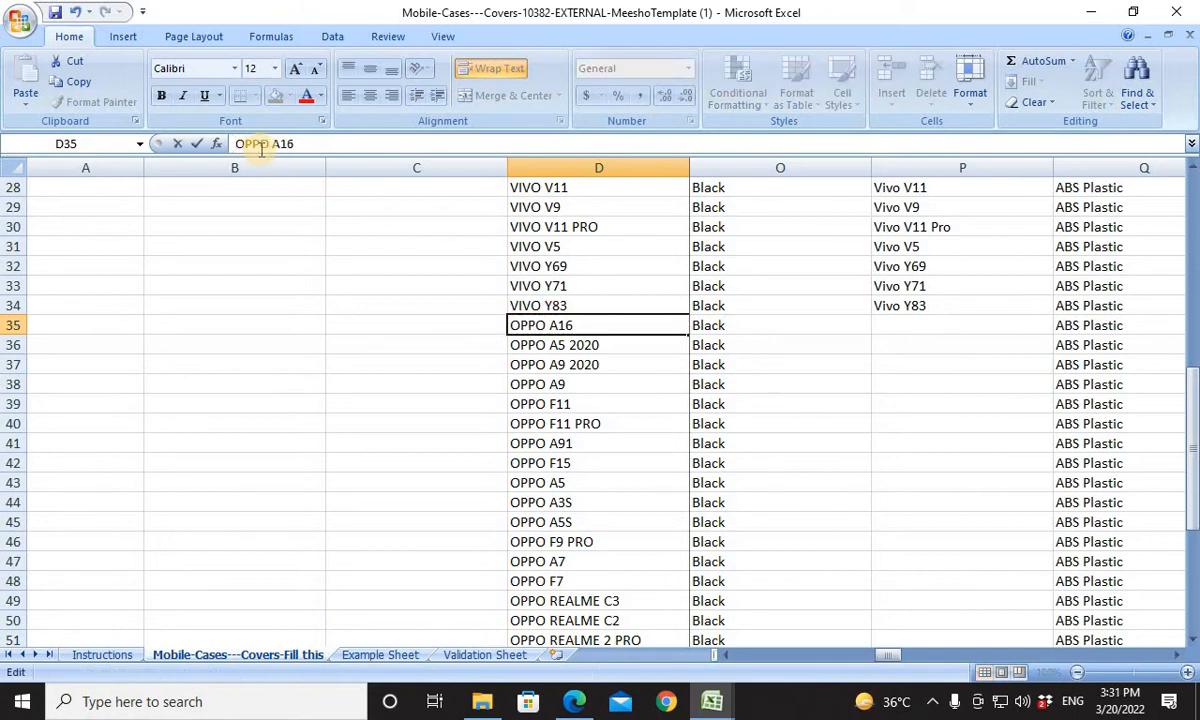
key(Return)
Search Book1 for the product name OPPO A16 taken from D35 and copy the matching entry into Compatible Models cell P35.
click(590, 322)
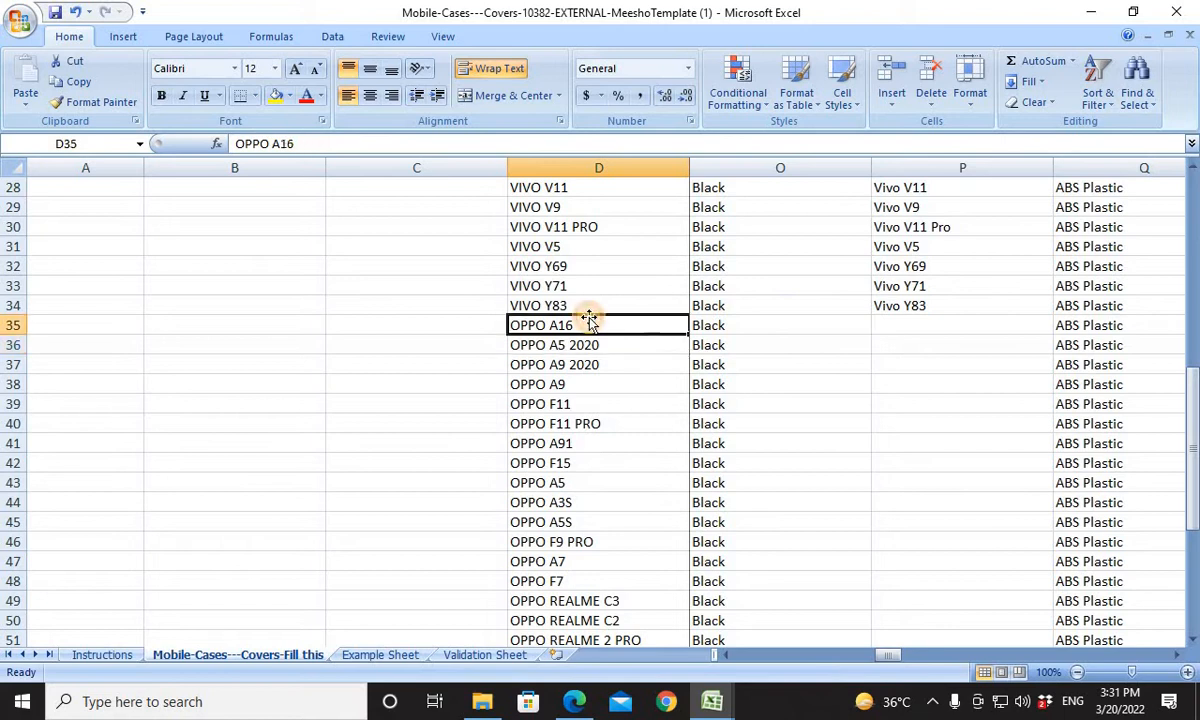
key(ctrl+c)
key(alt+Tab)
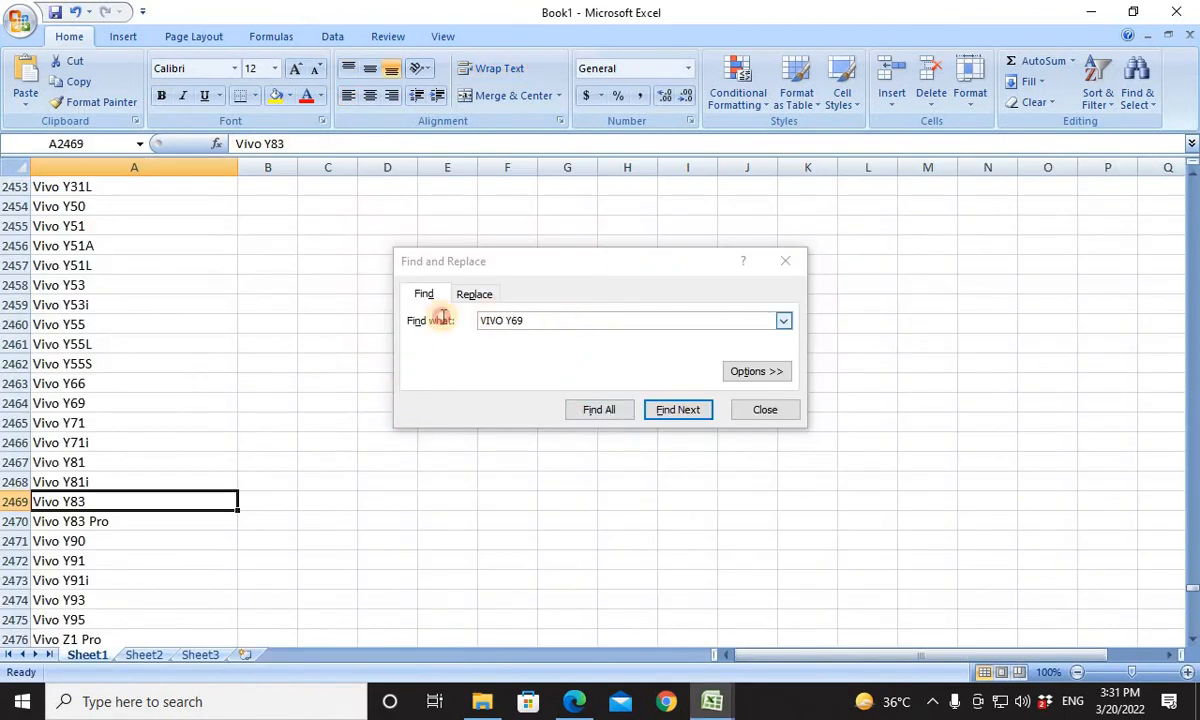
click(399, 316)
key(Return)
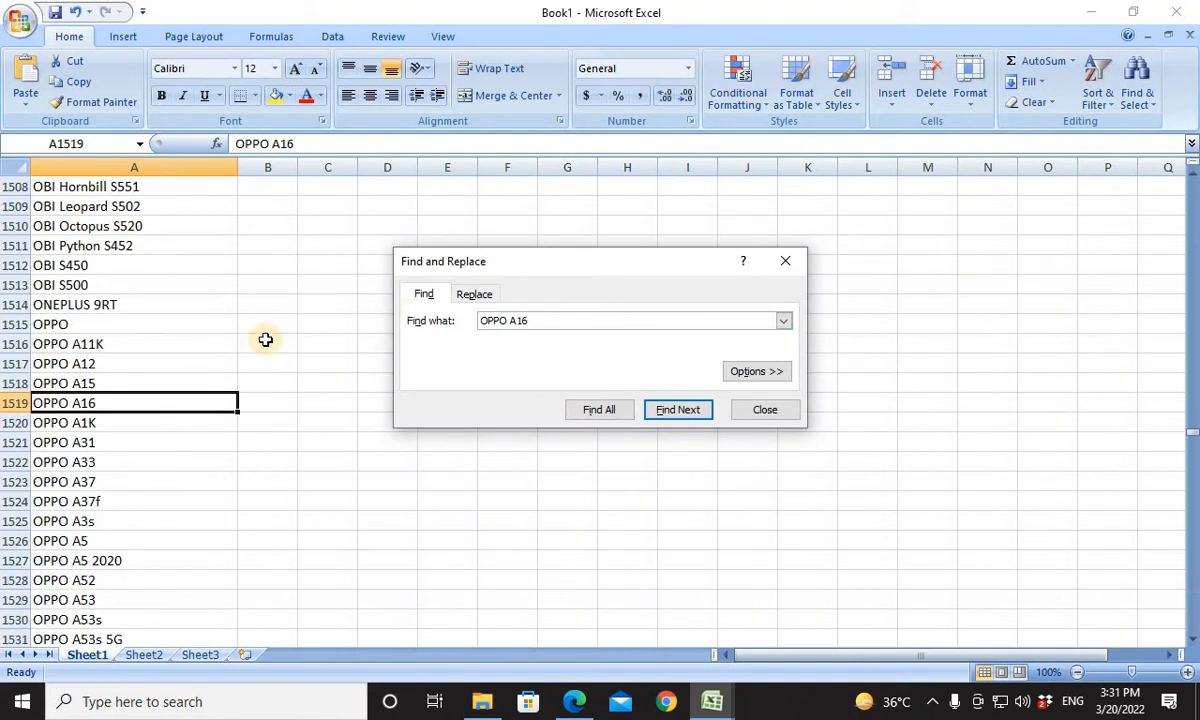
click(180, 401)
key(ctrl+c)
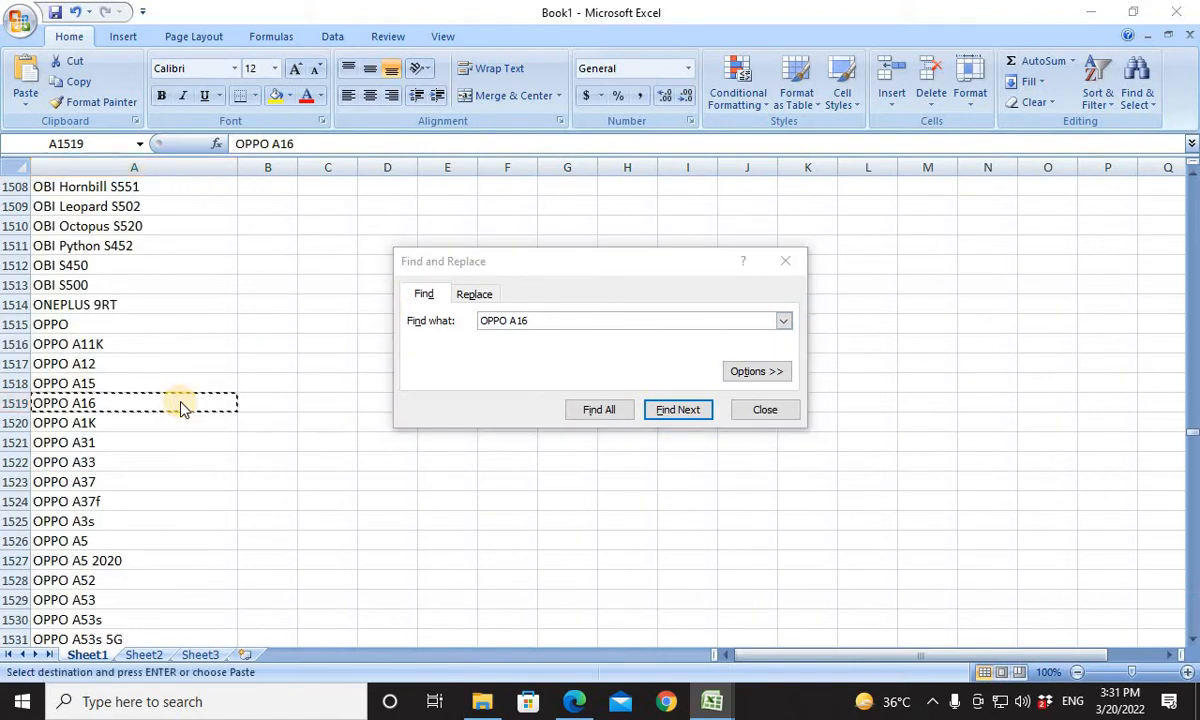
key(alt+Tab)
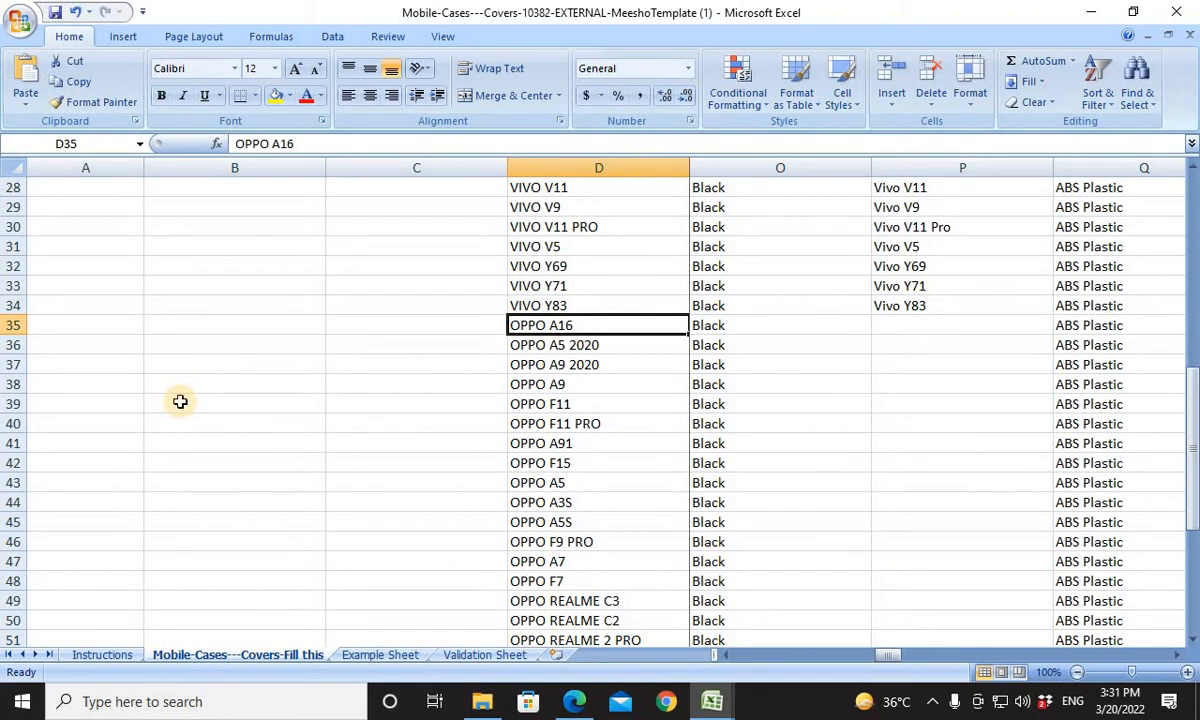
click(917, 326)
key(ctrl+v)
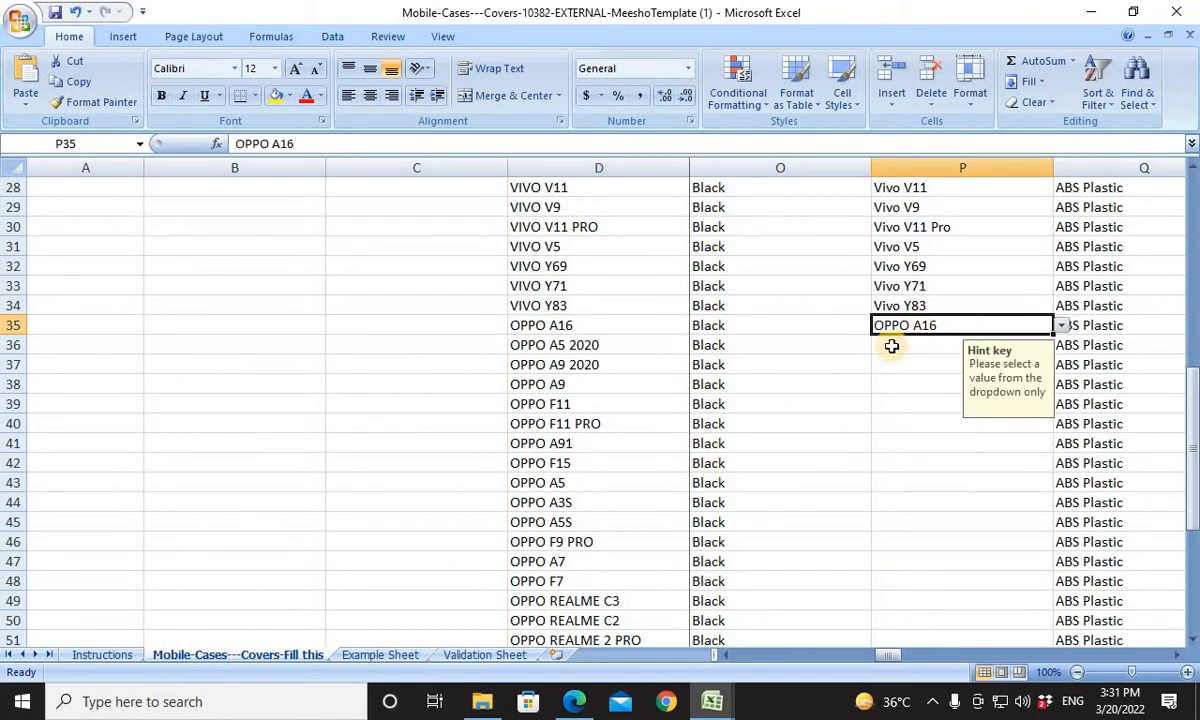
For the OPPO A5 2020 product in row 36, copy Book1's OPPO A5 2020 entry into Compatible Models cell P36.
click(885, 350)
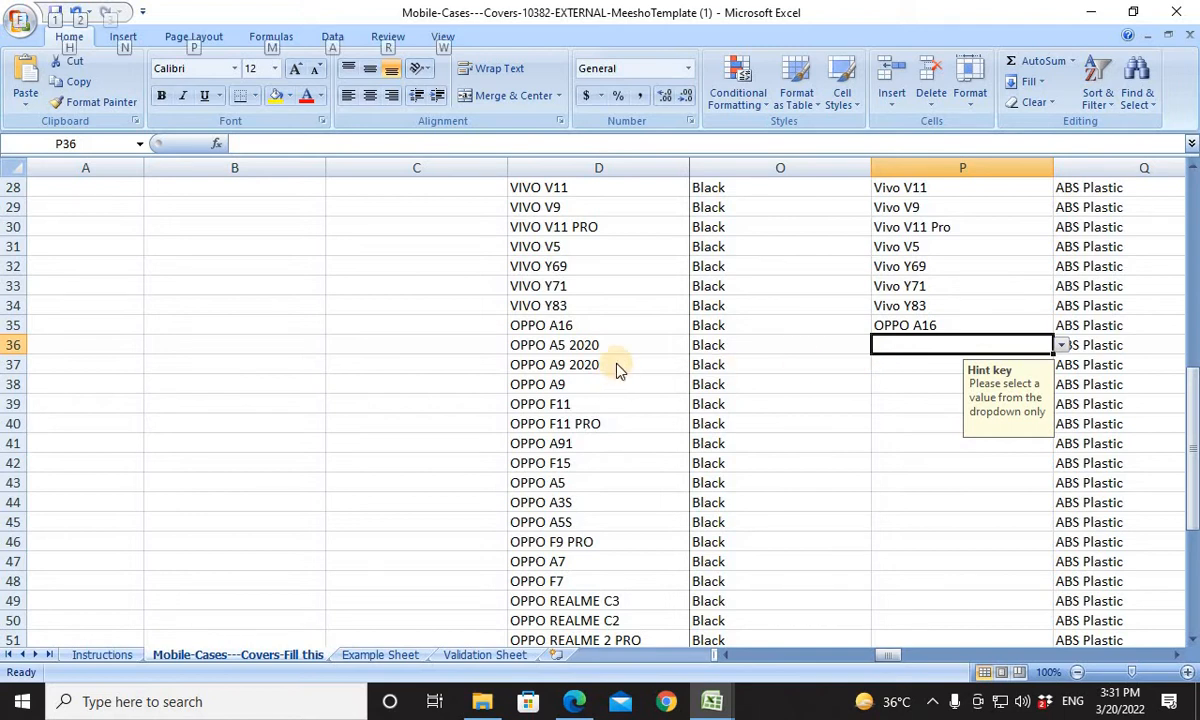
click(599, 345)
key(ctrl+c)
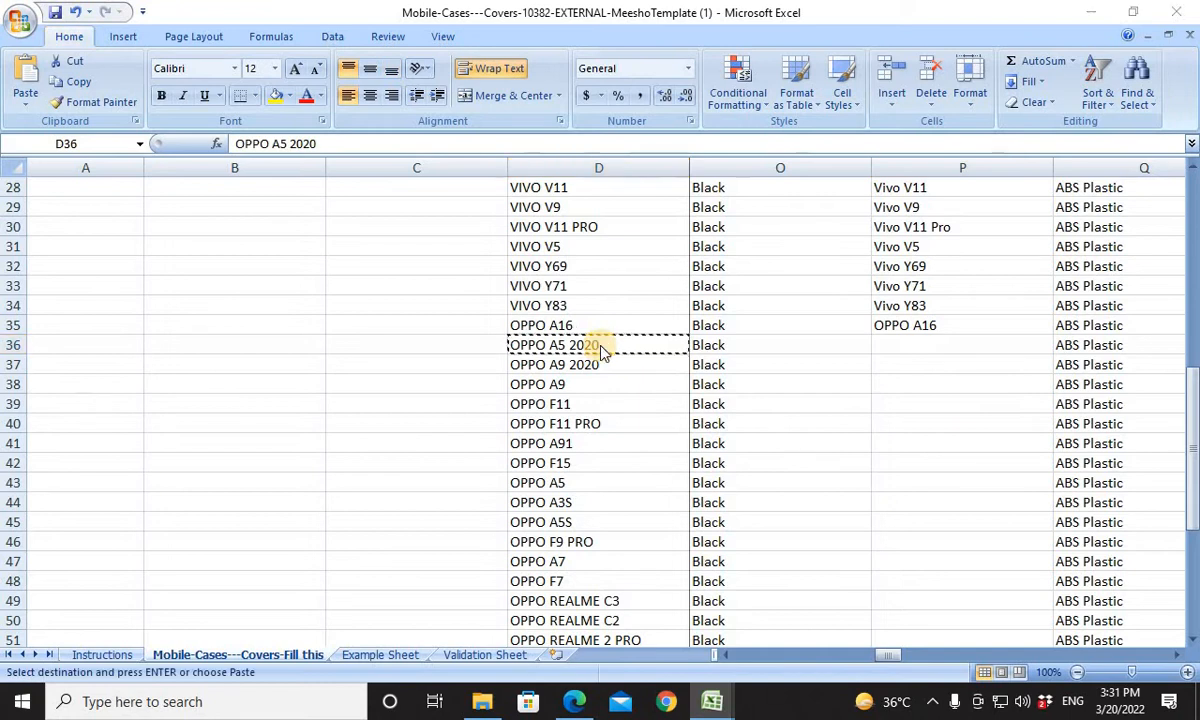
key(alt+Tab)
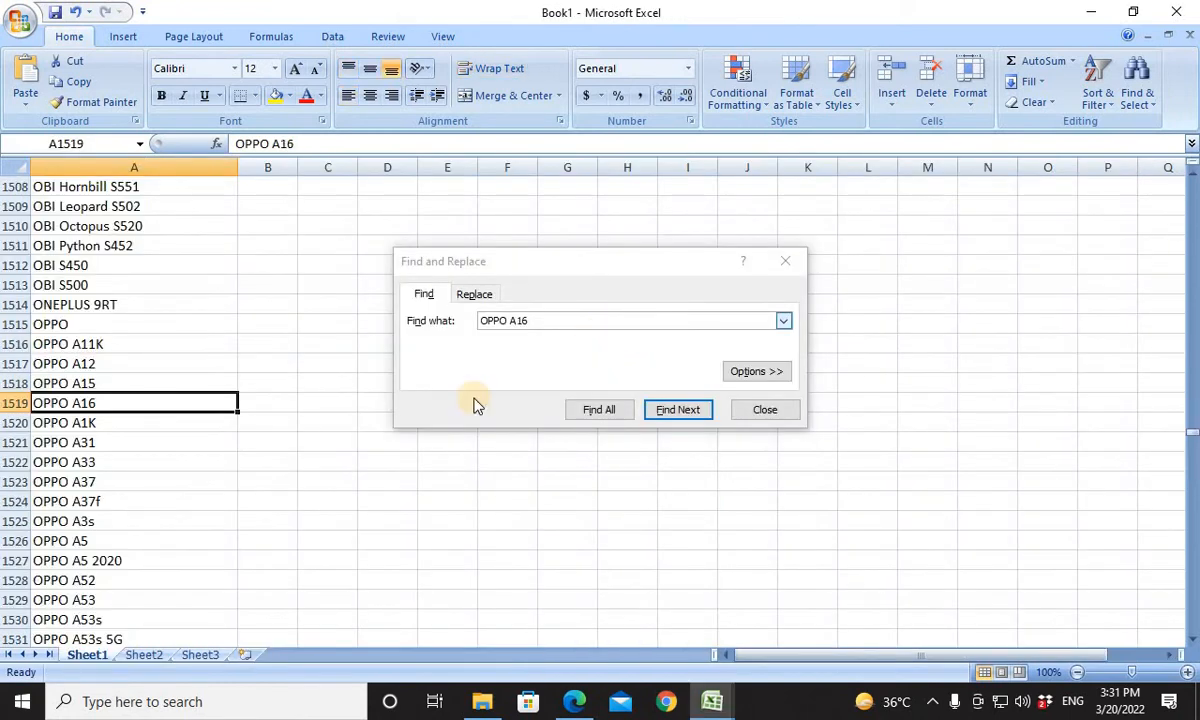
click(200, 563)
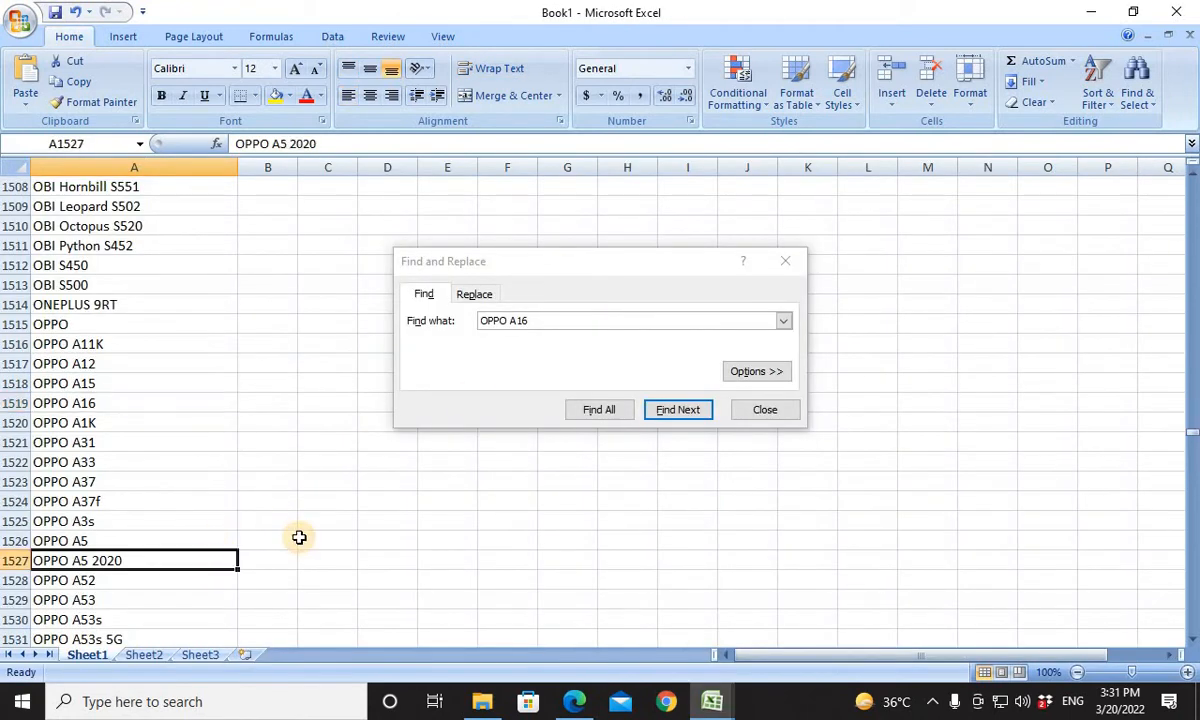
key(ctrl+c)
key(alt+Tab)
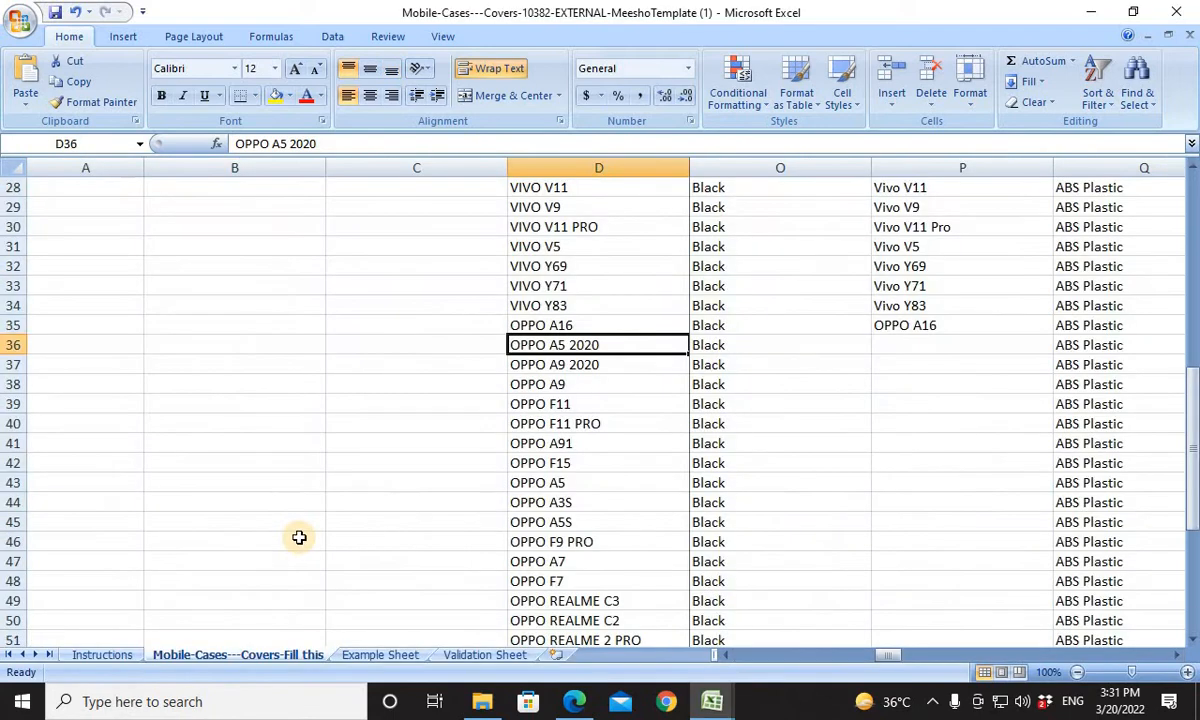
click(927, 344)
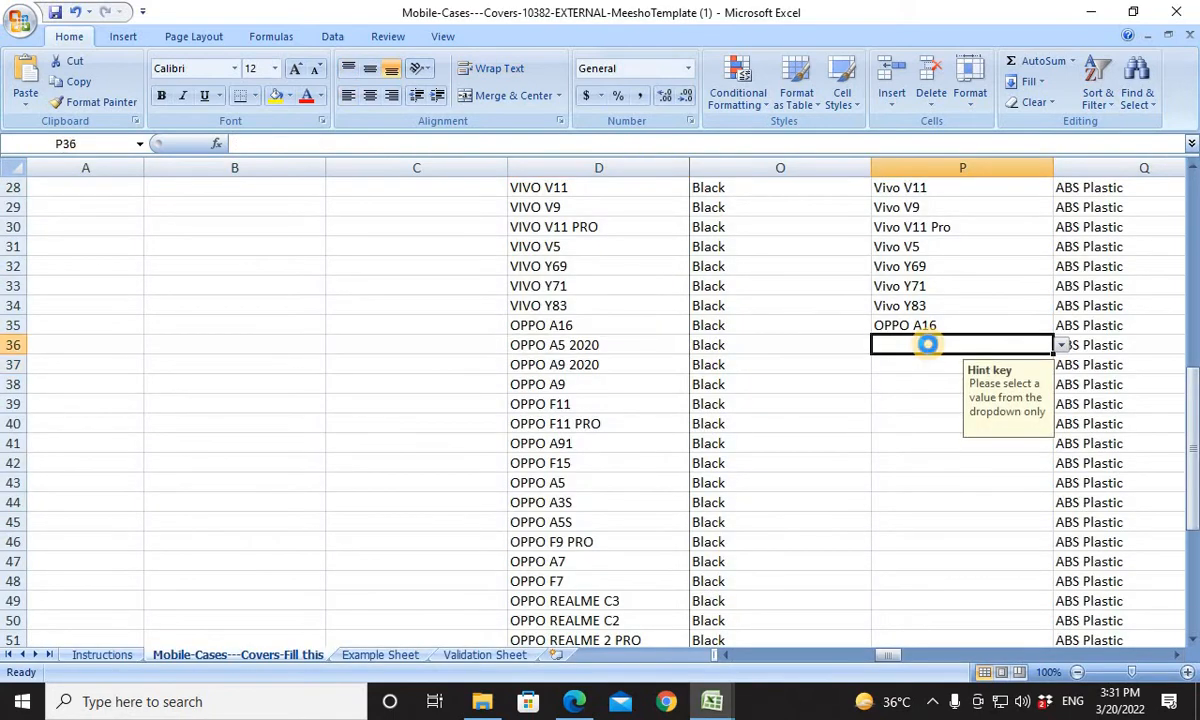
key(ctrl+v)
key(Return)
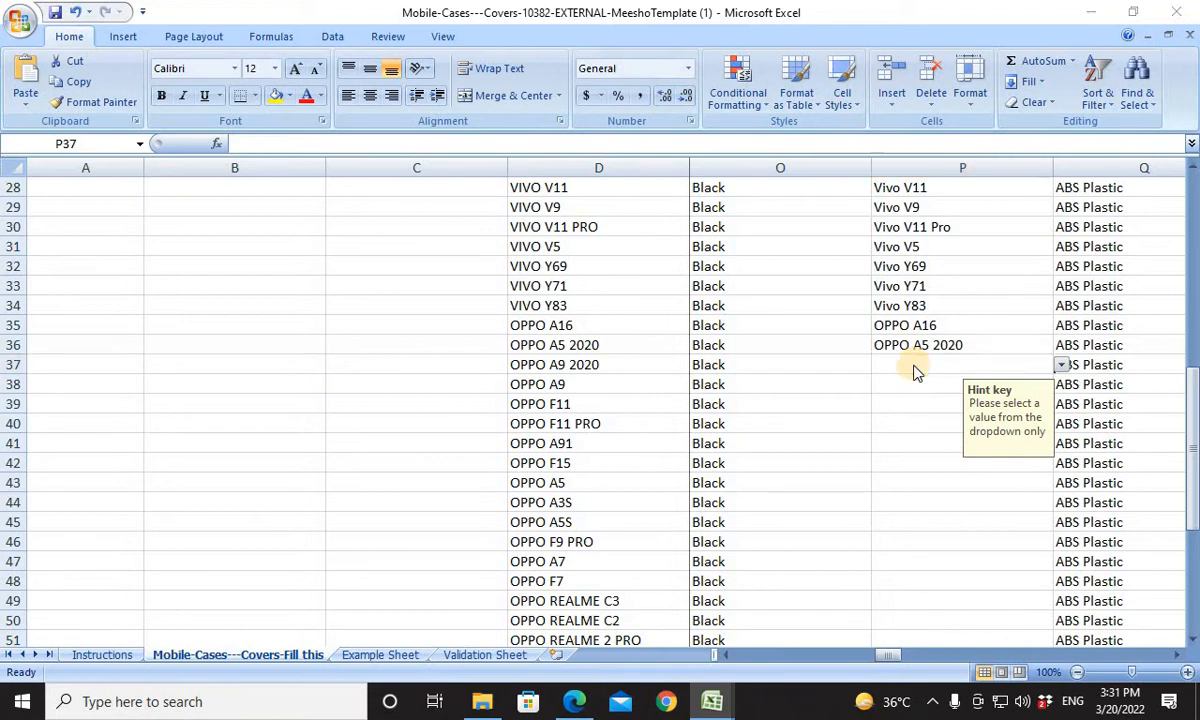
Search Book1's model list for OPPO A9 2020.
key(alt+Tab)
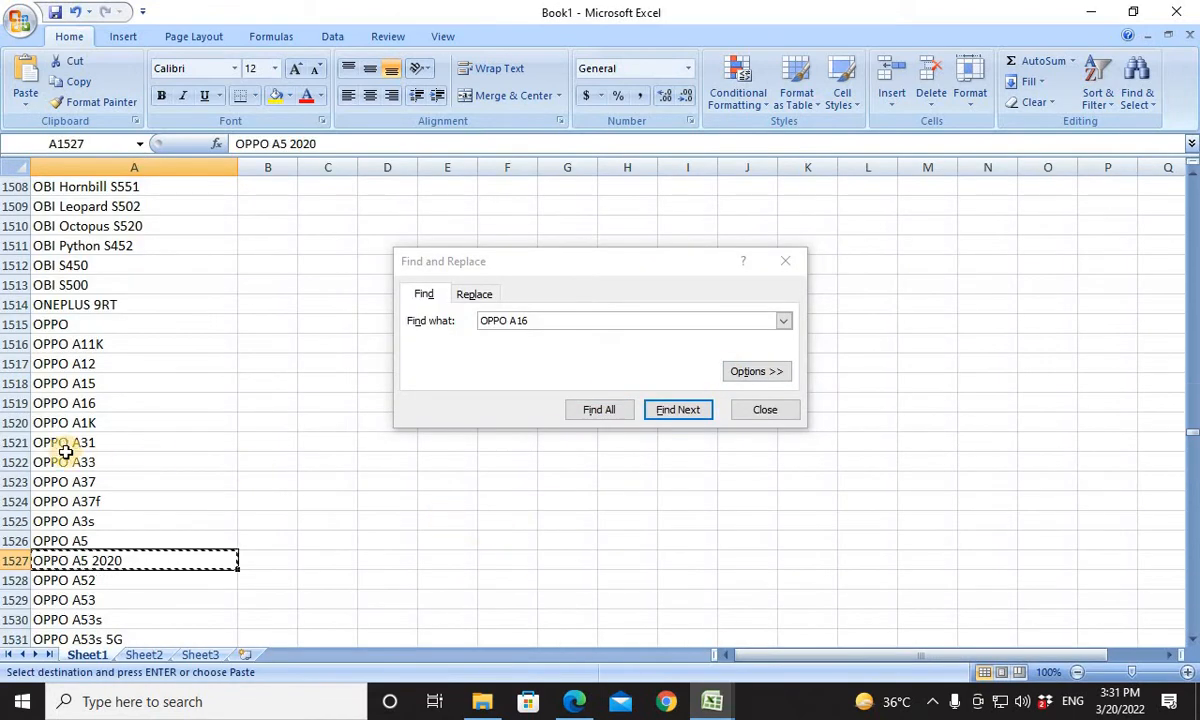
click(591, 320)
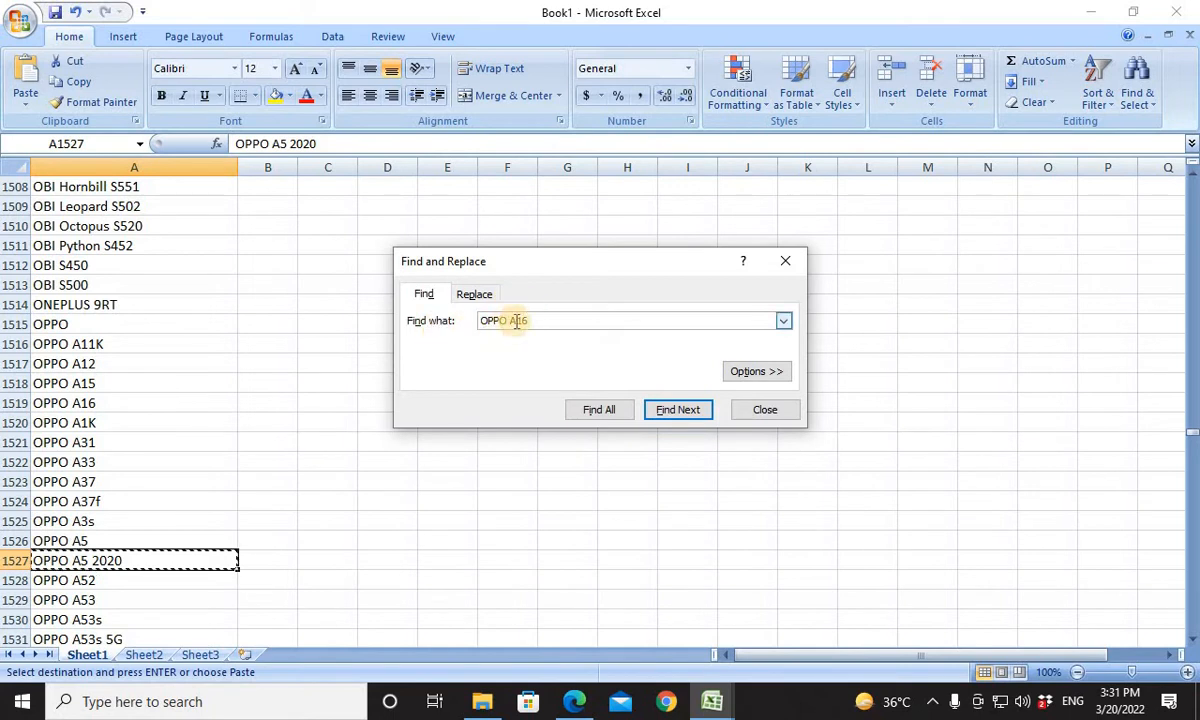
key(ctrl+a)
key(ctrl+v)
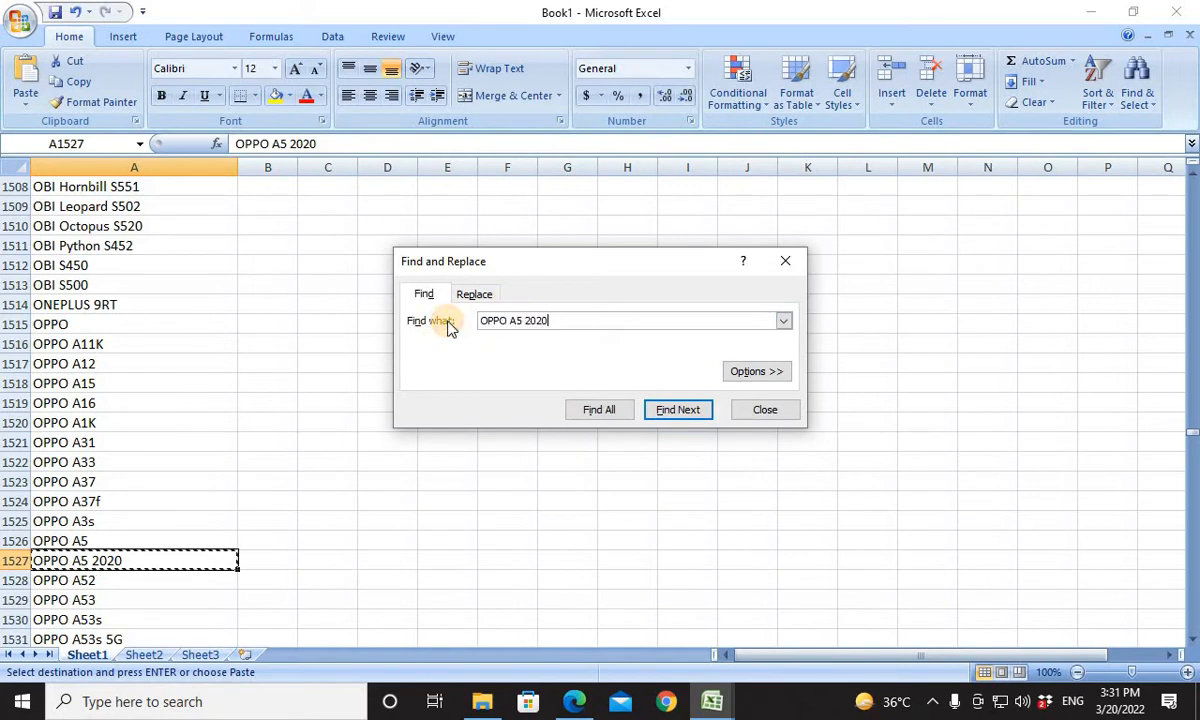
key(BackSpace)
key(BackSpace)
key(BackSpace)
key(BackSpace)
key(BackSpace)
key(BackSpace)
text(9 2020)
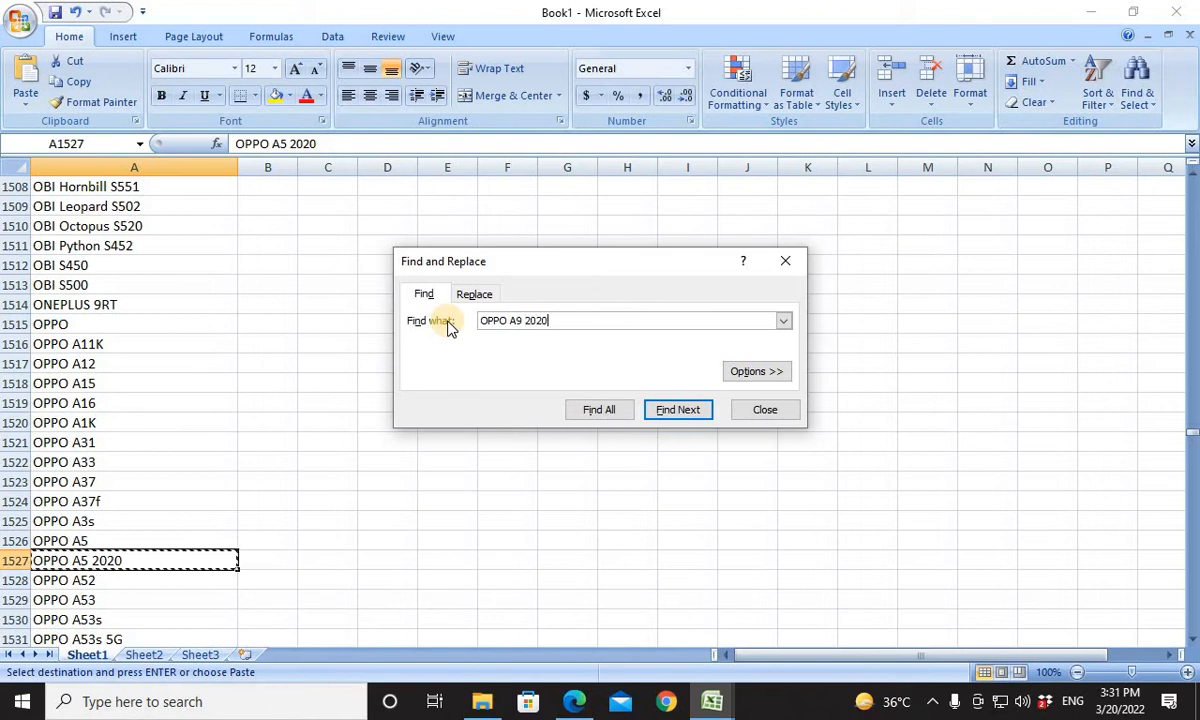
key(Return)
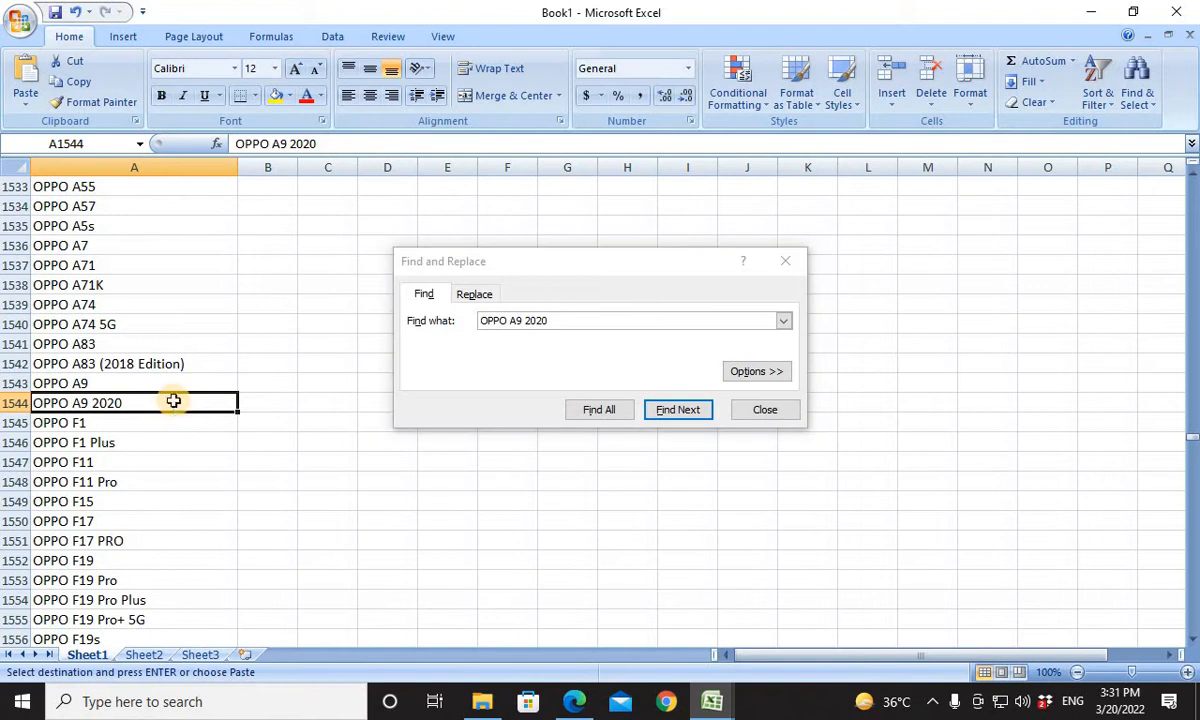
Copy the found OPPO A9 2020 entry into Compatible Models cell P37 of the template.
key(ctrl+c)
key(alt+Tab)
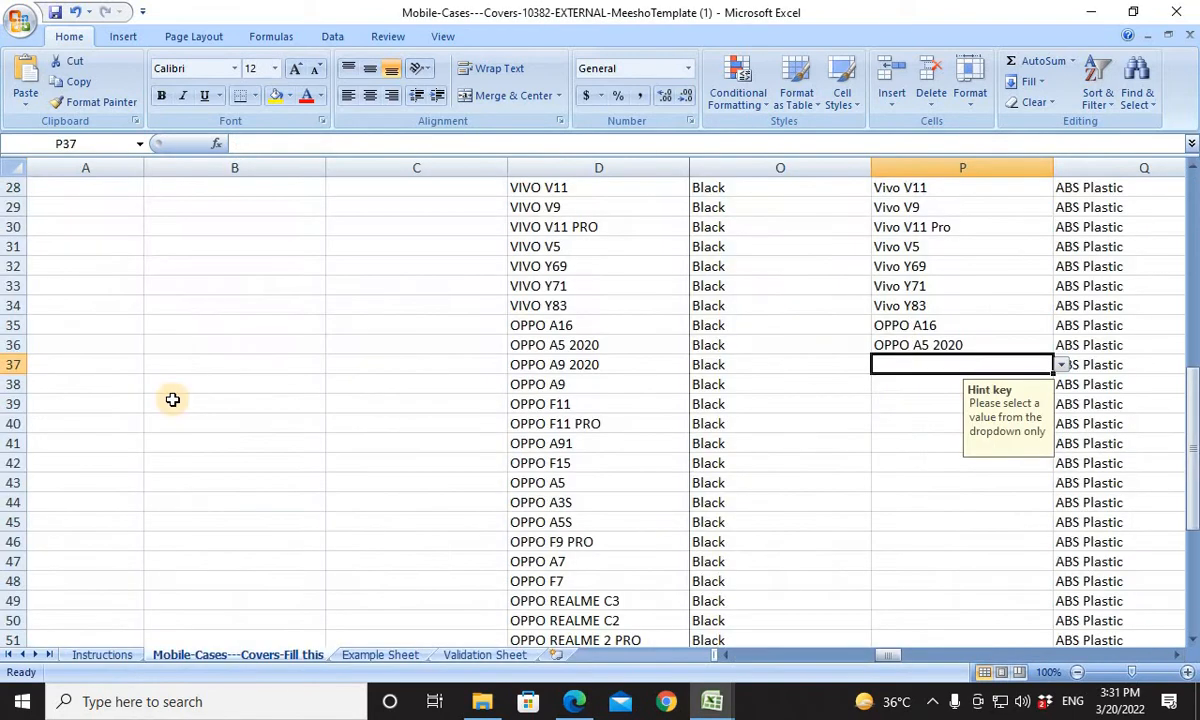
key(ctrl+v)
key(Return)
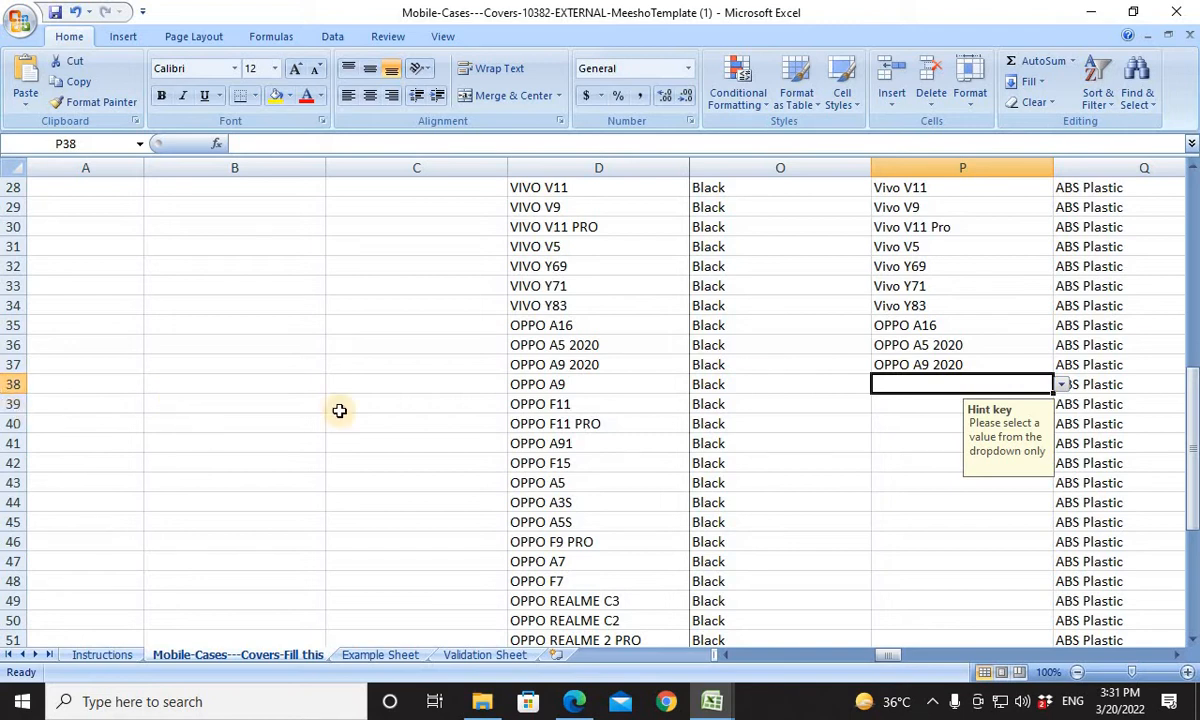
For the OPPO A9 product in row 38, copy Book1's OPPO A9 entry into Compatible Models cell P38.
key(alt+Tab)
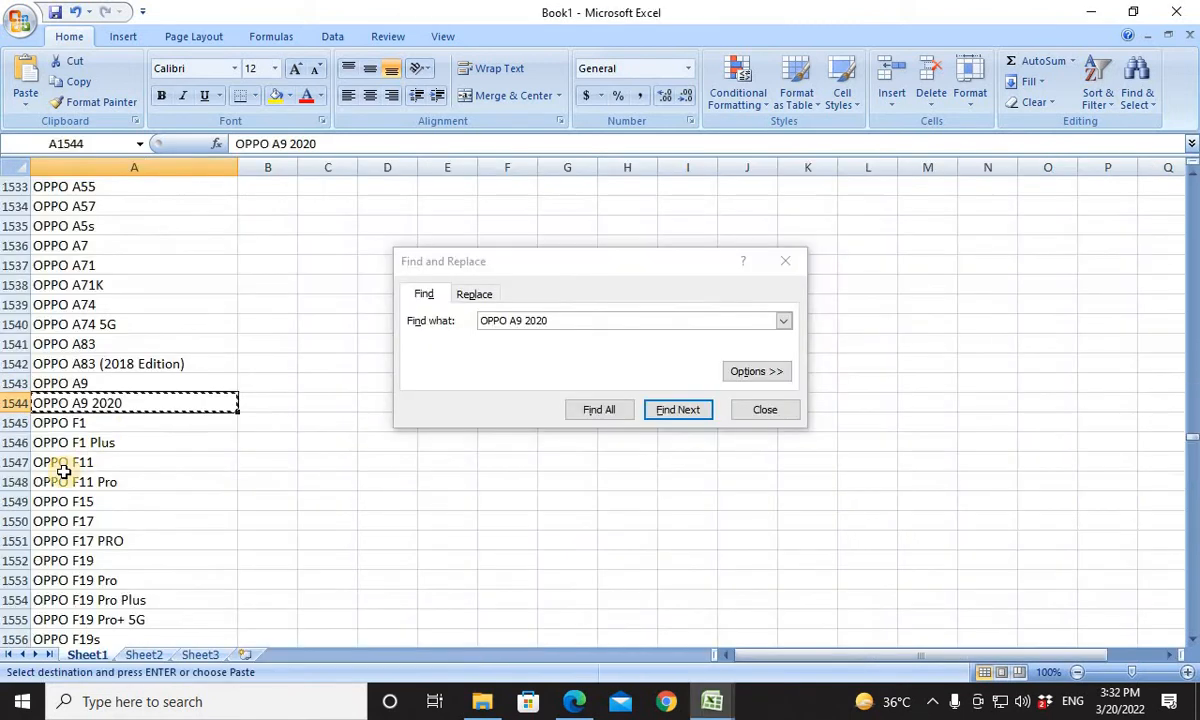
click(113, 385)
key(ctrl+c)
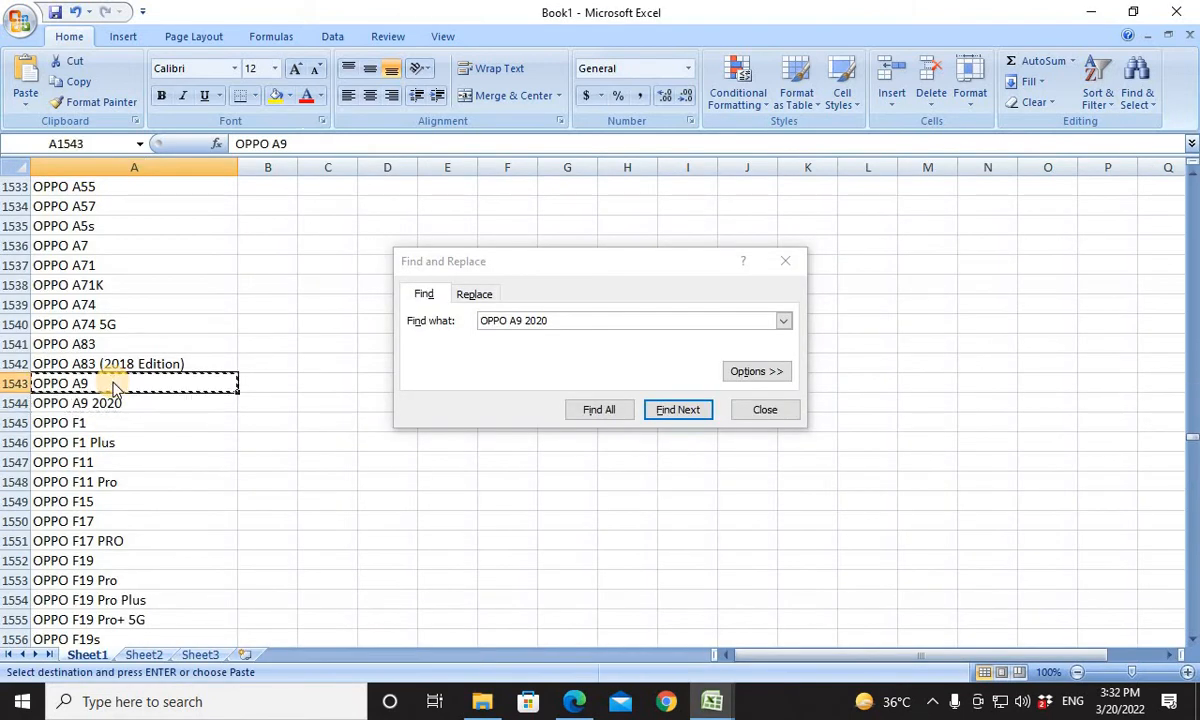
key(alt+Tab)
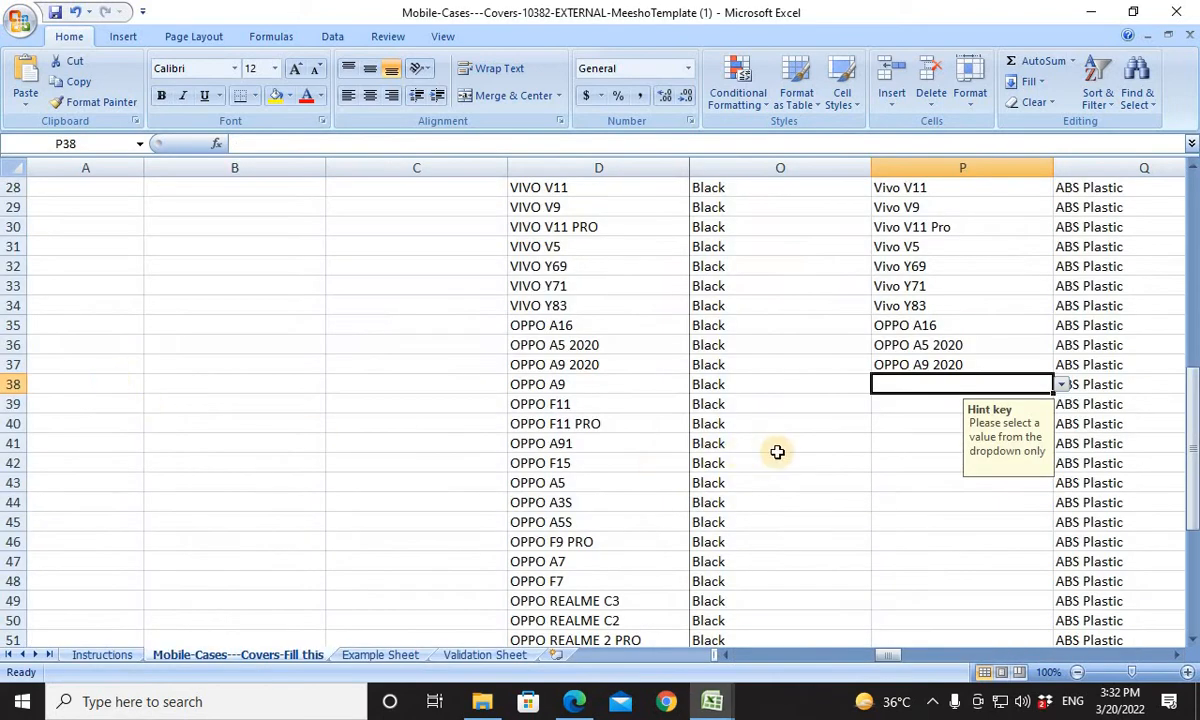
key(ctrl+v)
For the OPPO F11 product in row 39, copy Book1's OPPO F11 entry into Compatible Models cell P39.
click(903, 408)
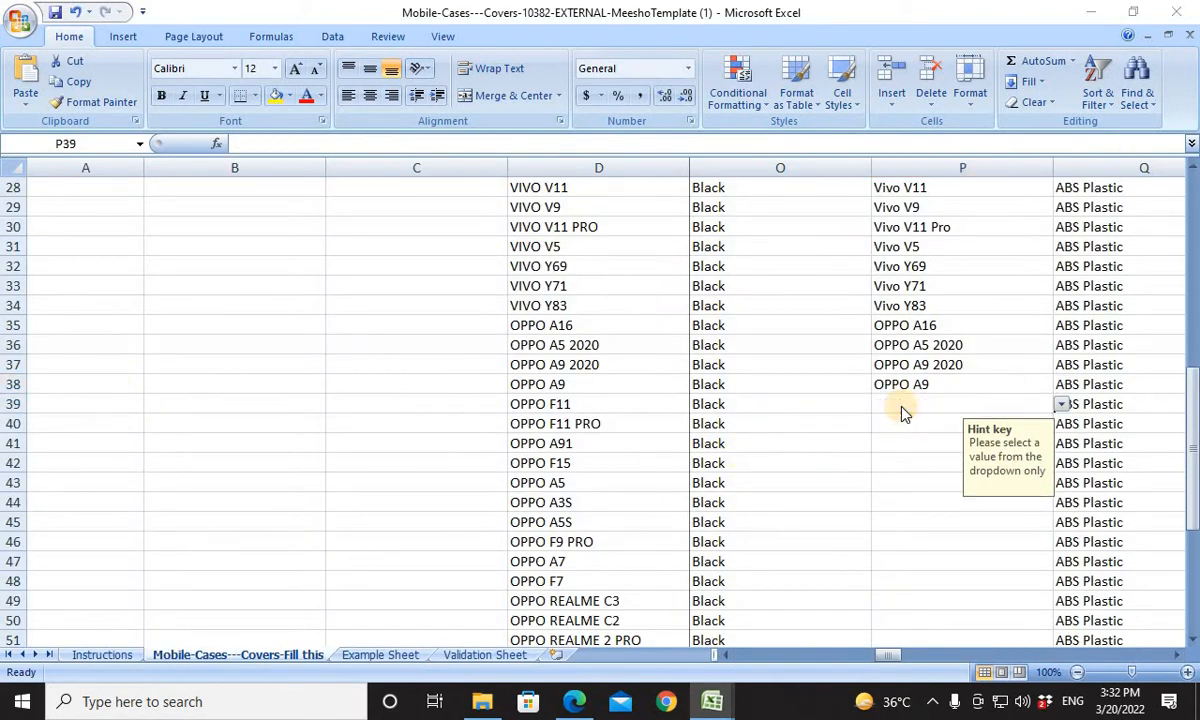
key(alt+Tab)
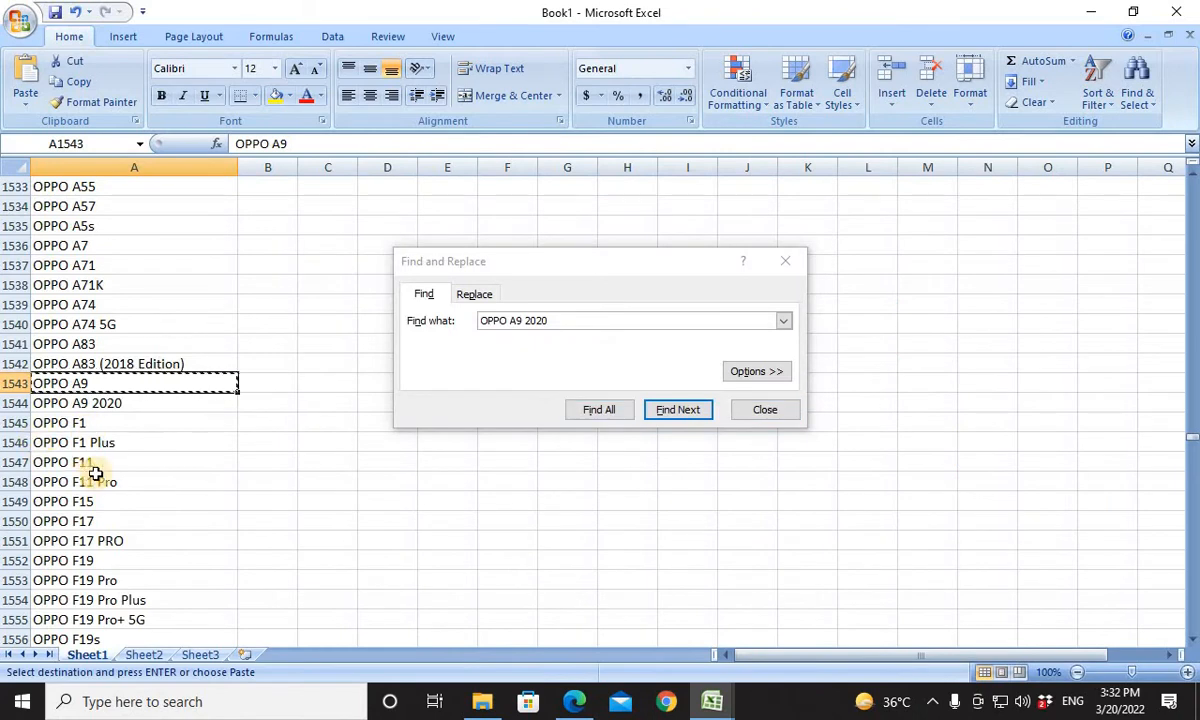
click(100, 479)
click(105, 458)
key(ctrl+c)
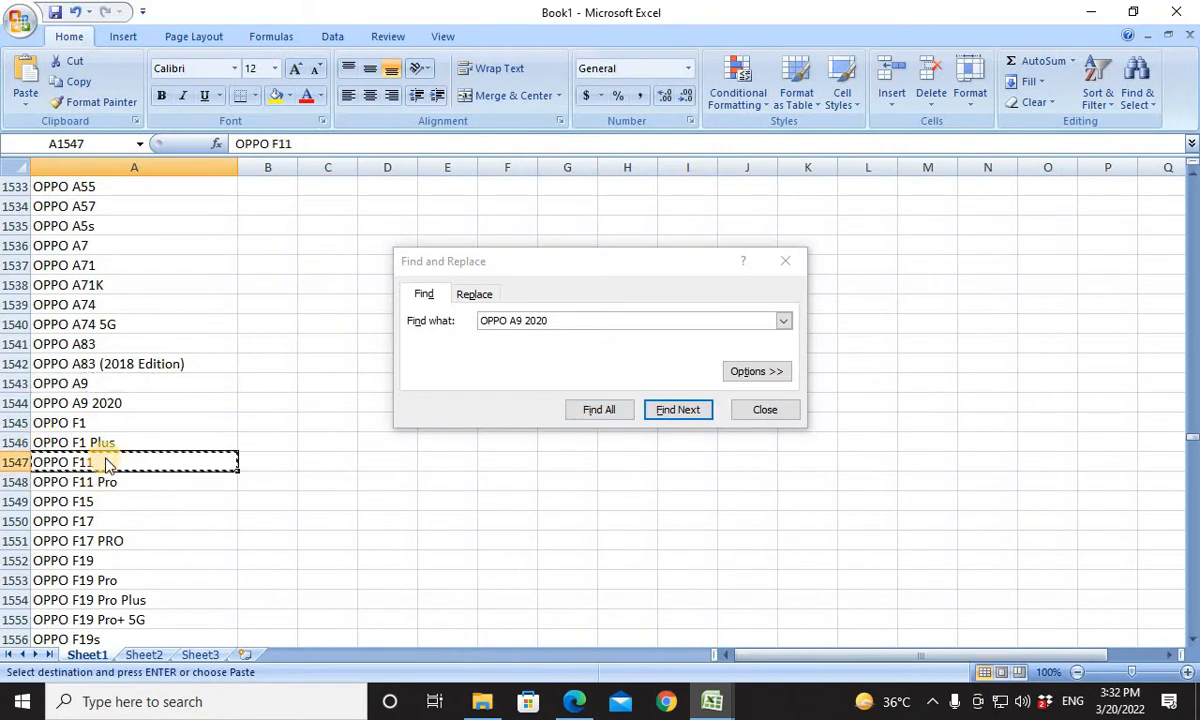
key(alt+Tab)
key(ctrl+v)
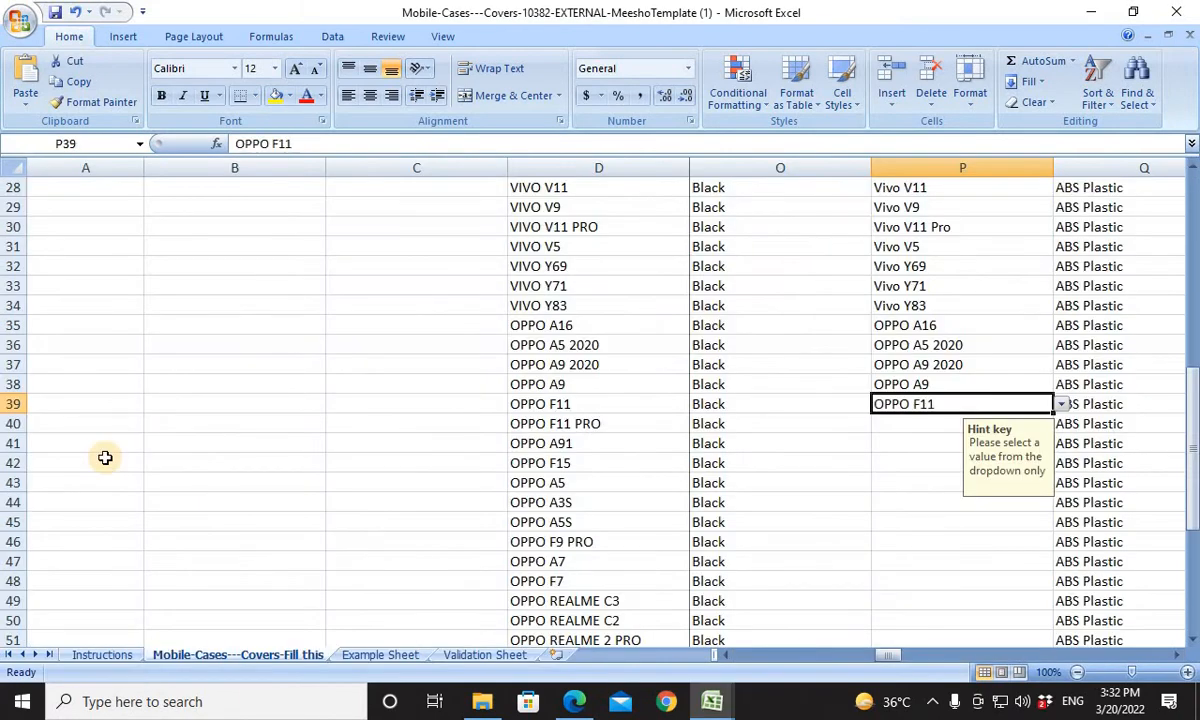
For the OPPO F11 PRO product in row 40, copy Book1's OPPO F11 Pro entry into Compatible Models cell P40.
click(896, 422)
key(alt+Tab)
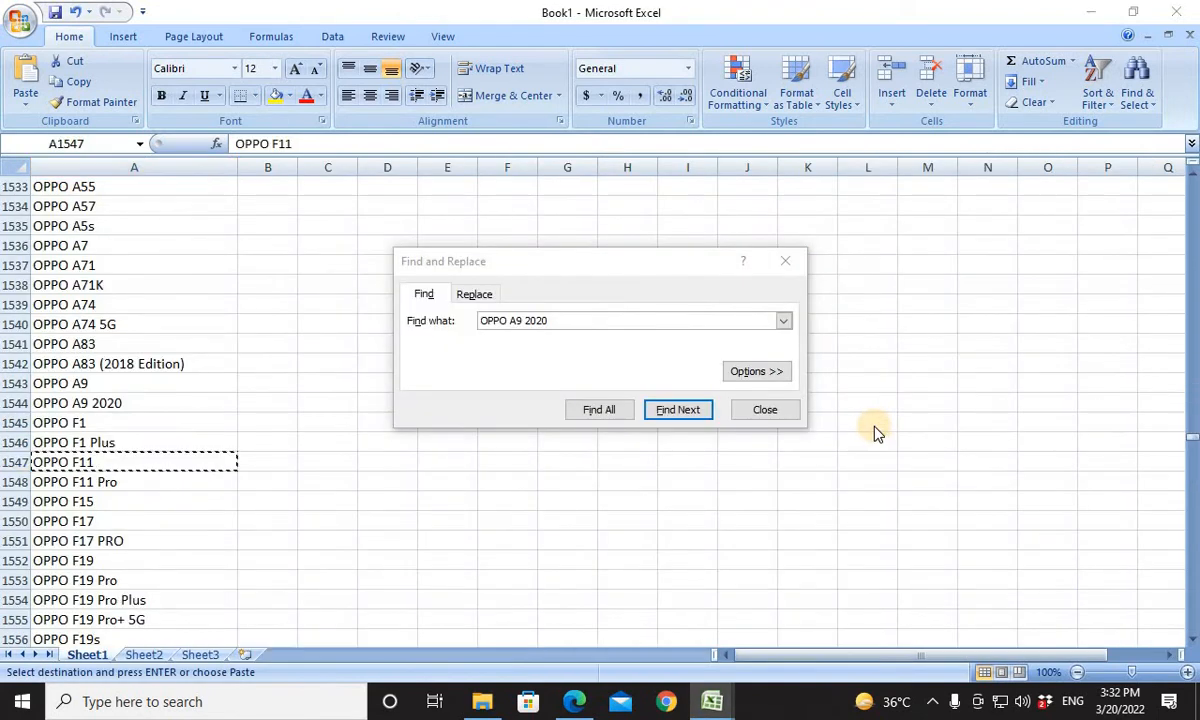
key(alt+Tab)
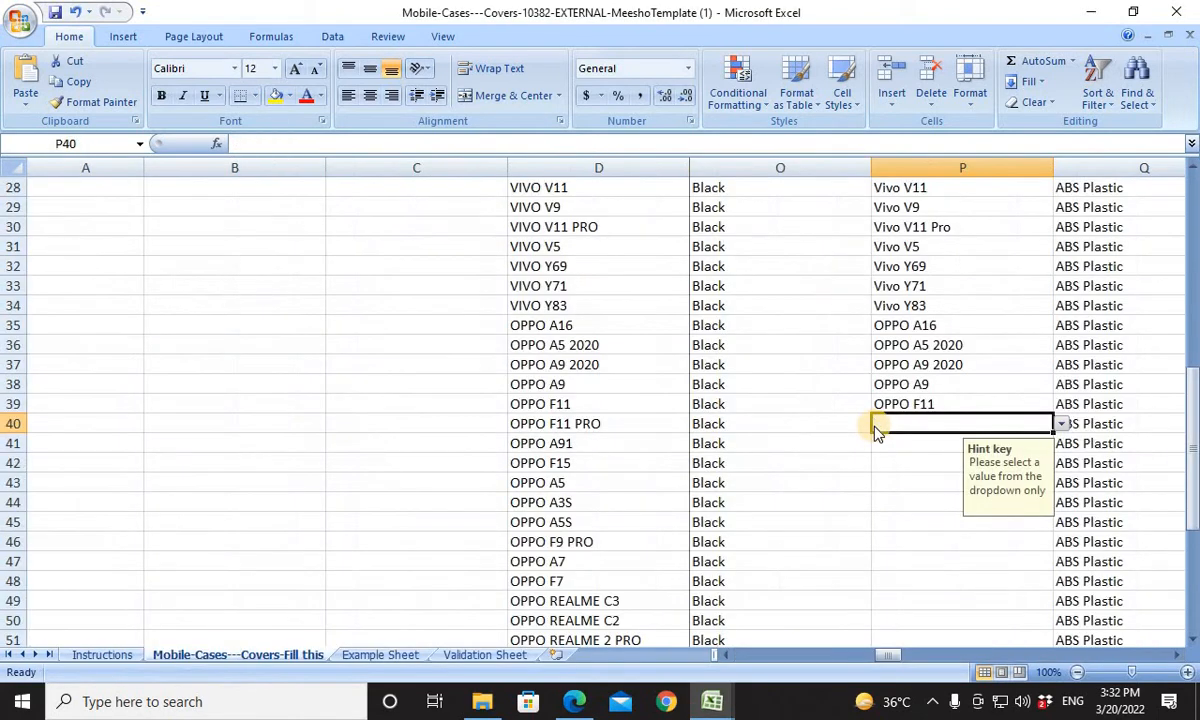
key(alt+Tab)
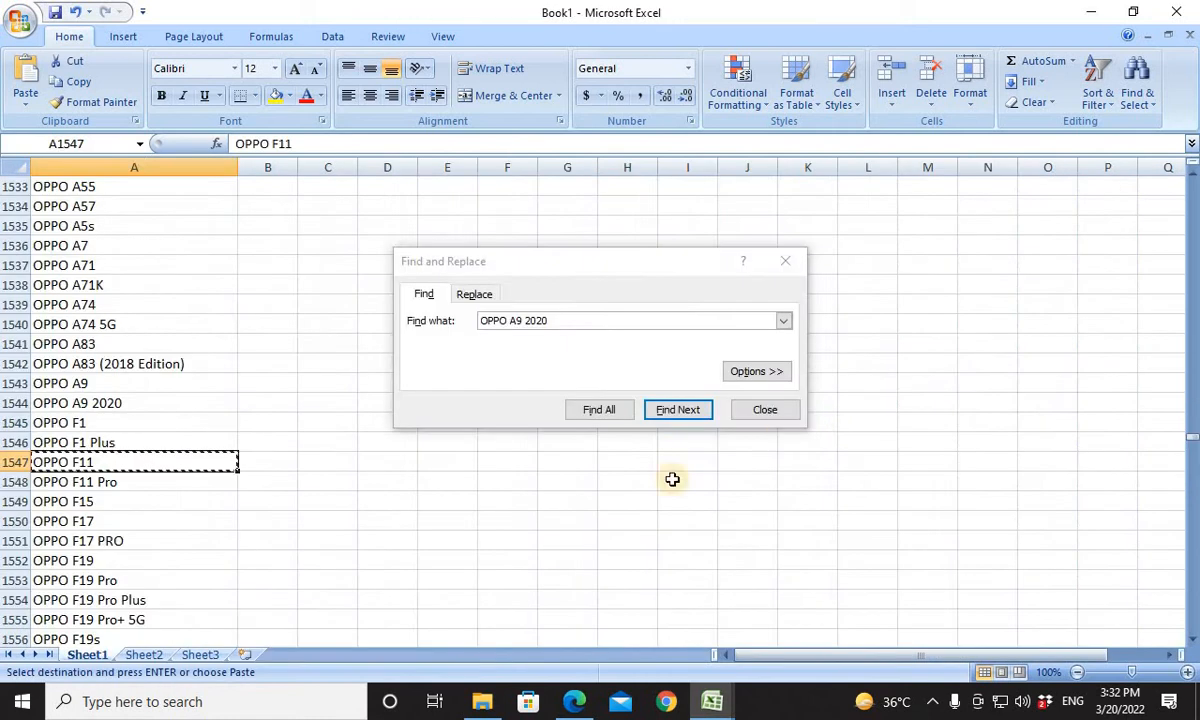
click(115, 482)
key(ctrl+c)
key(alt+Tab)
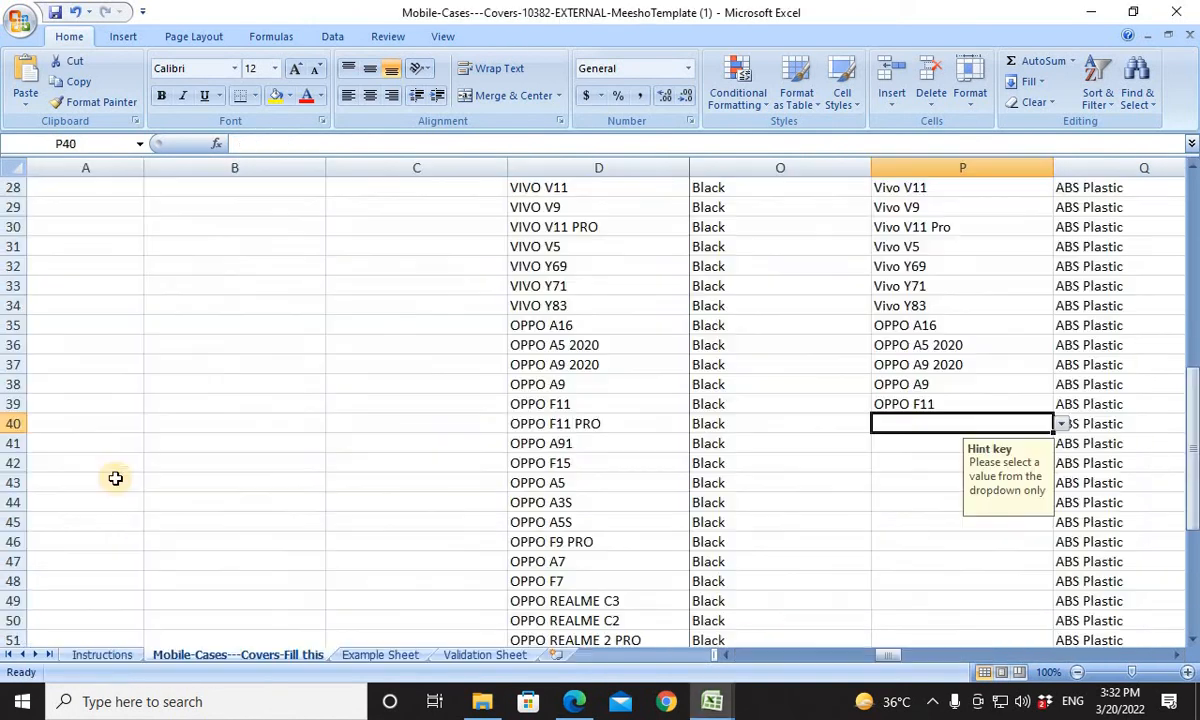
key(ctrl+v)
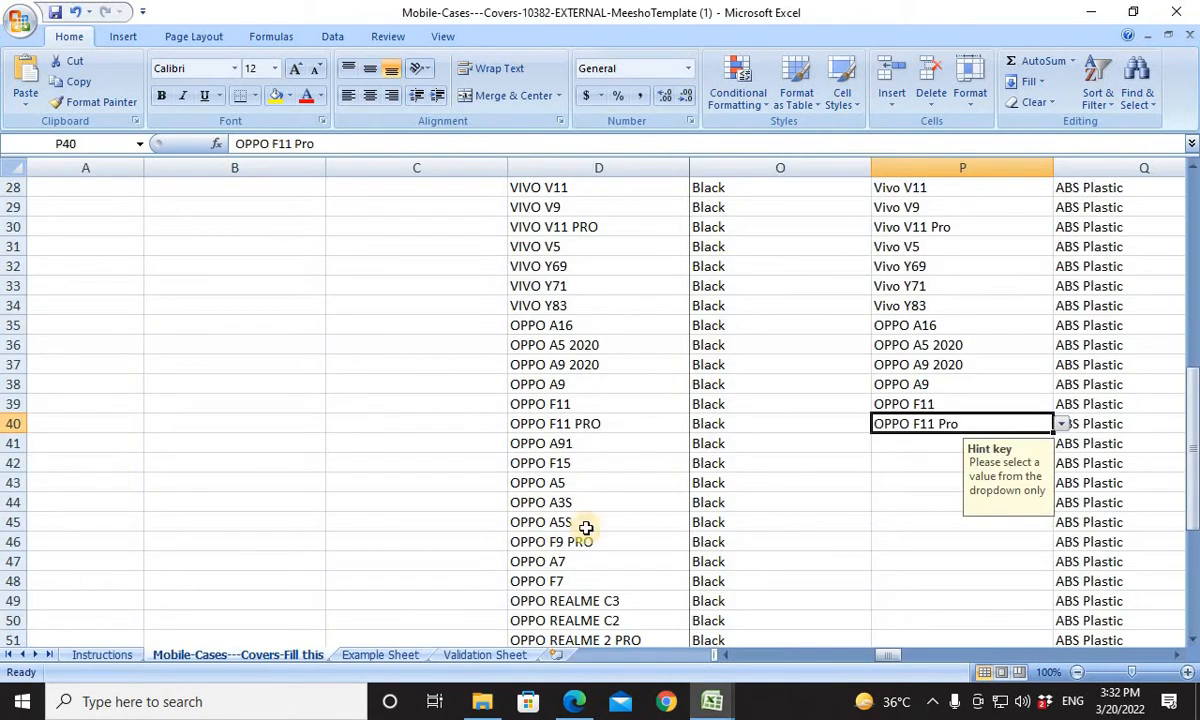
For the Compatible Models cell P41, search Book1's model list for OPPO A91.
click(909, 446)
key(alt+Tab)
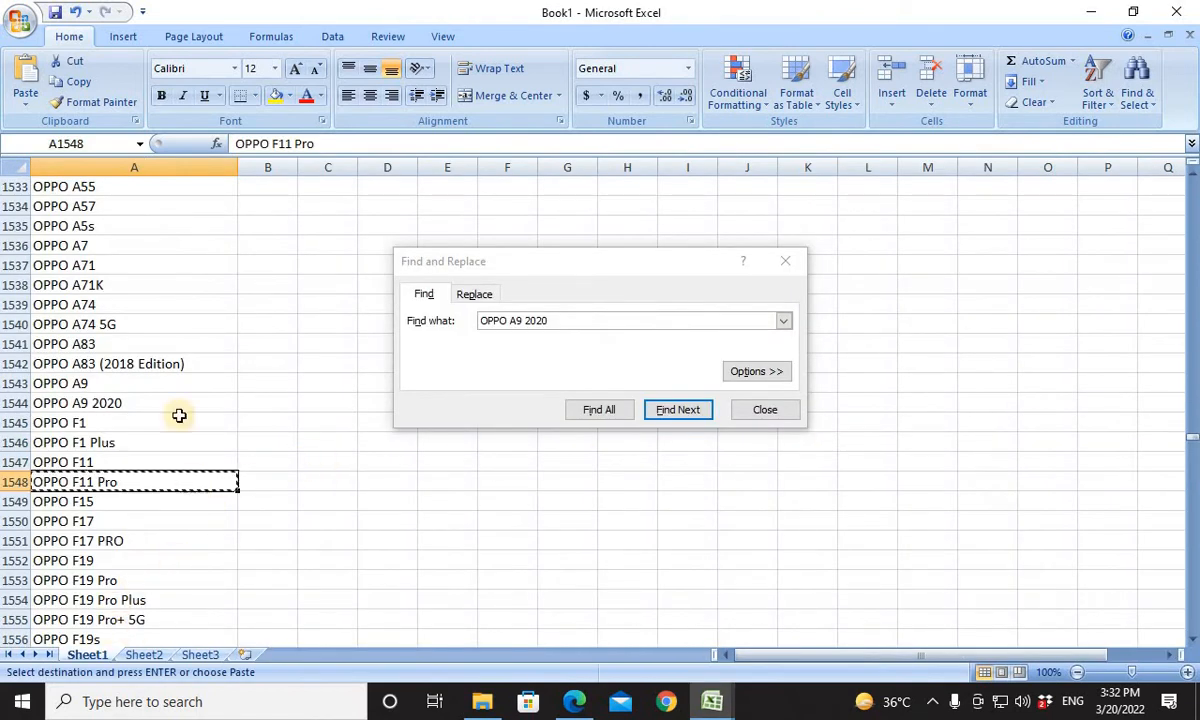
click(619, 320)
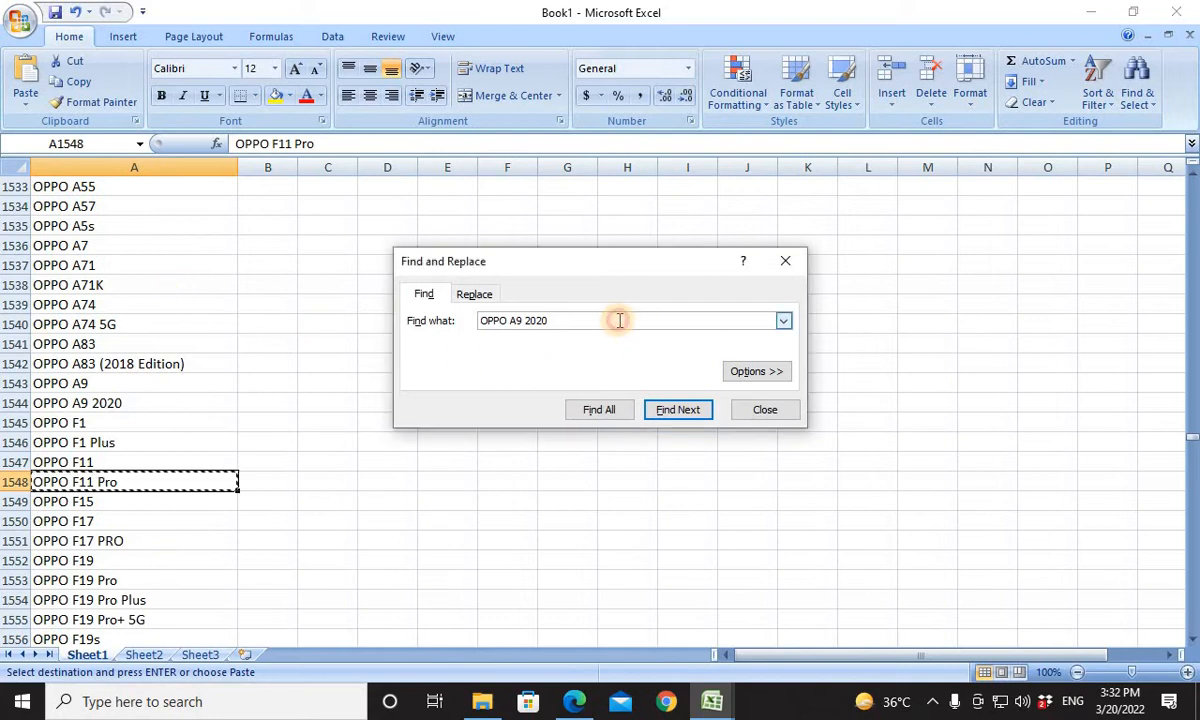
key(BackSpace)
key(BackSpace)
key(BackSpace)
key(BackSpace)
key(BackSpace)
key(BackSpace)
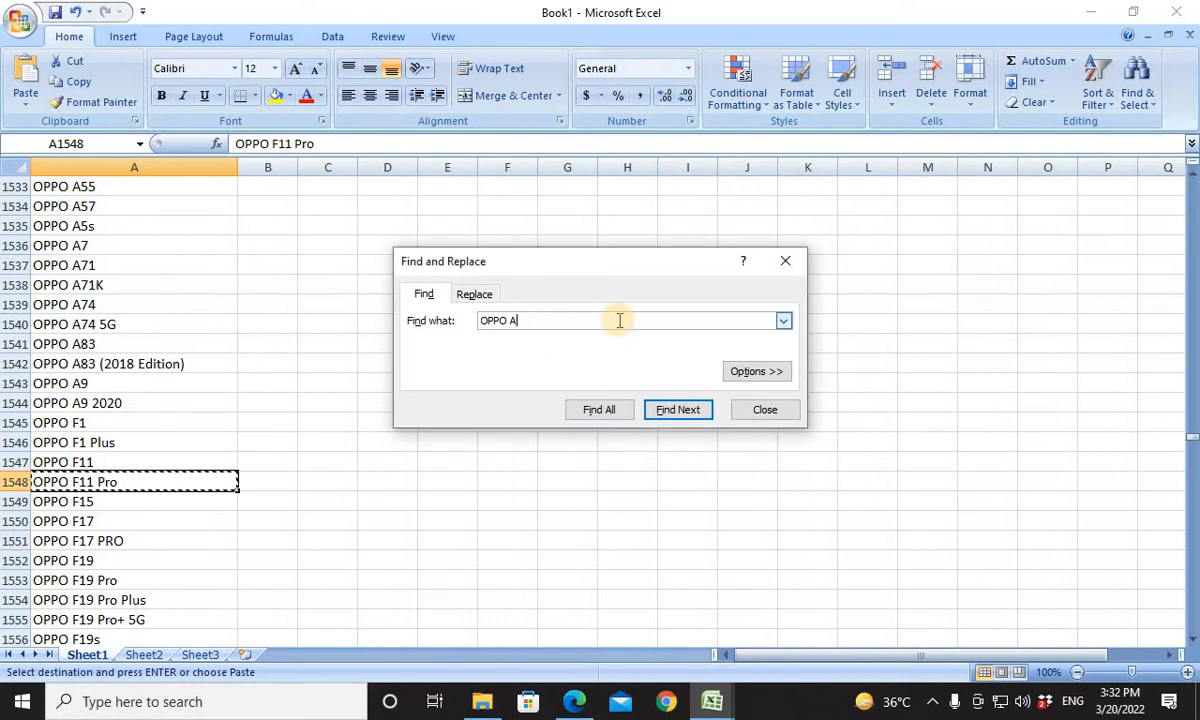
text(91)
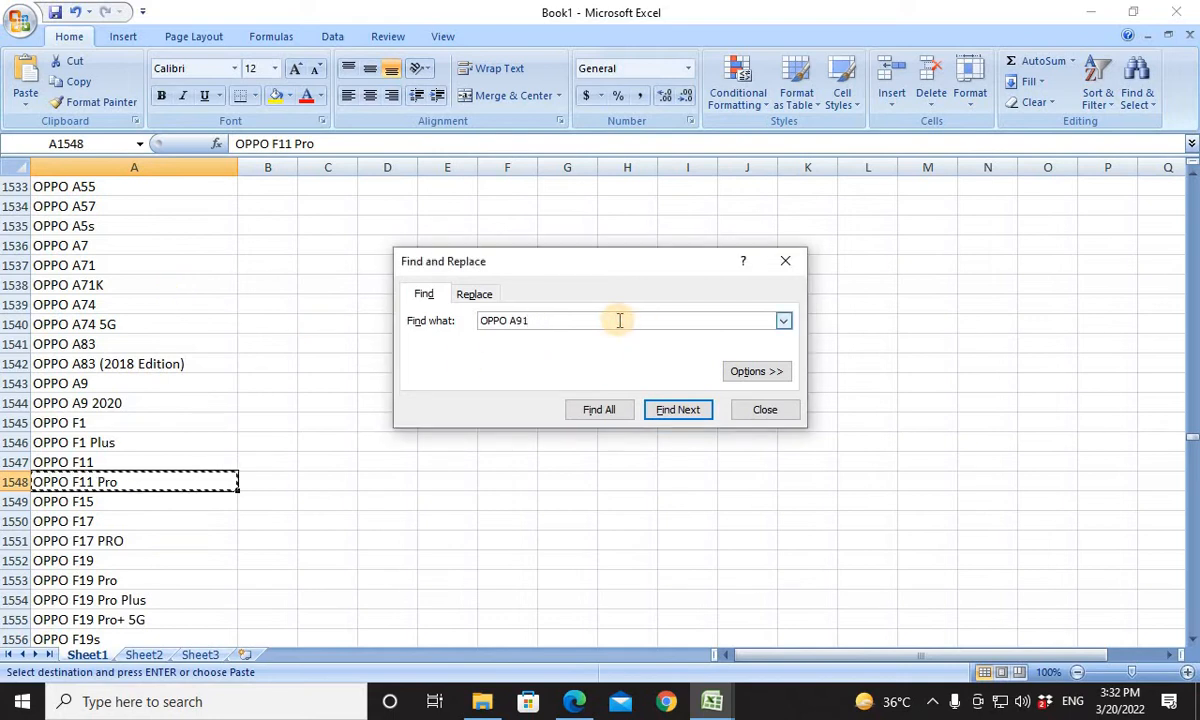
key(Return)
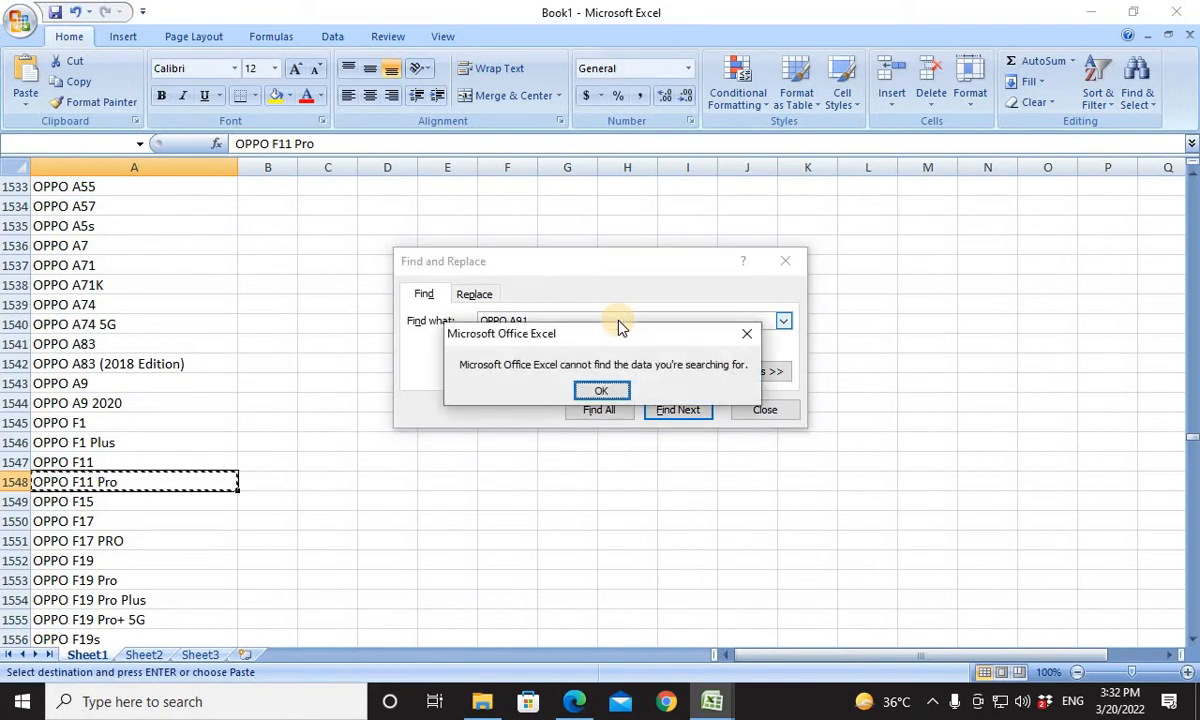
click(605, 391)
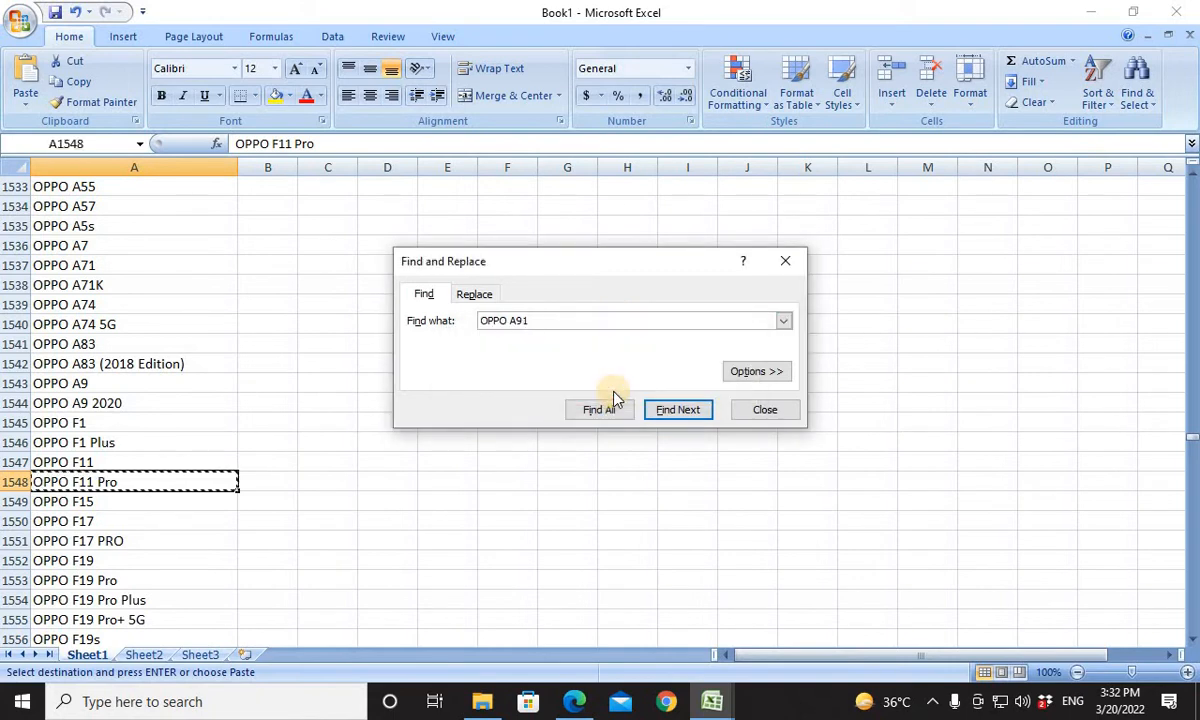
key(Return)
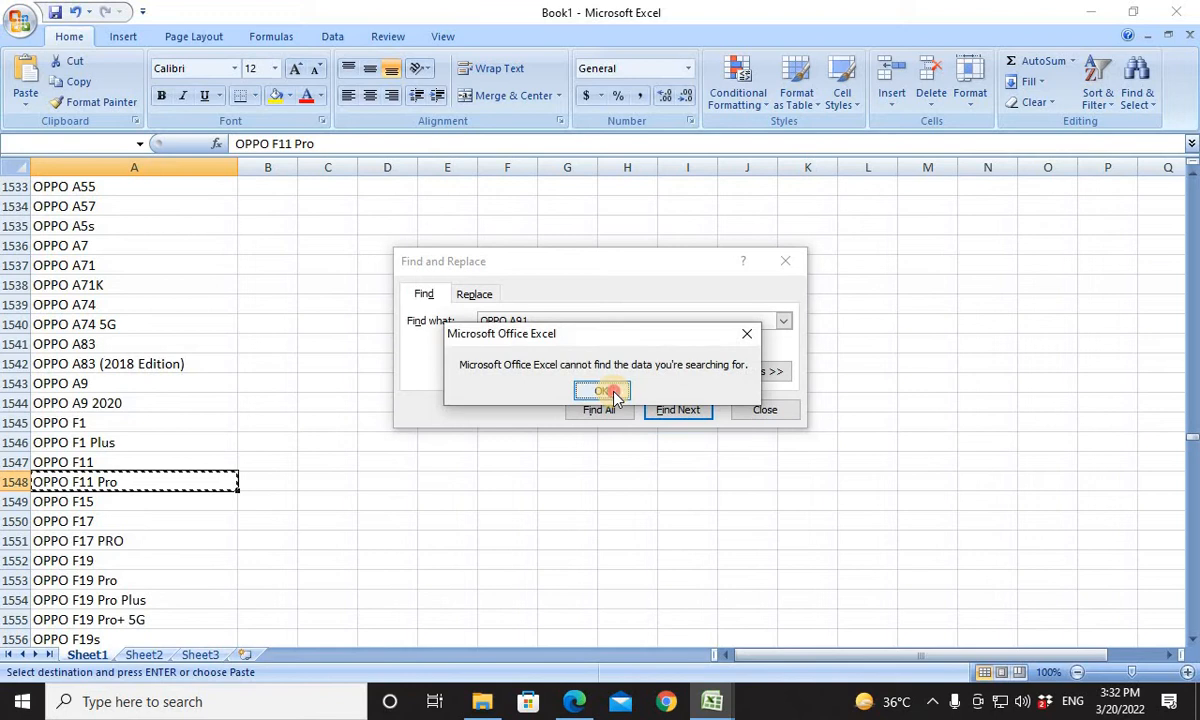
click(604, 391)
Search Book1 again for OPPO a91 and look through the list's OPPO entries for that model.
key(alt+Tab)
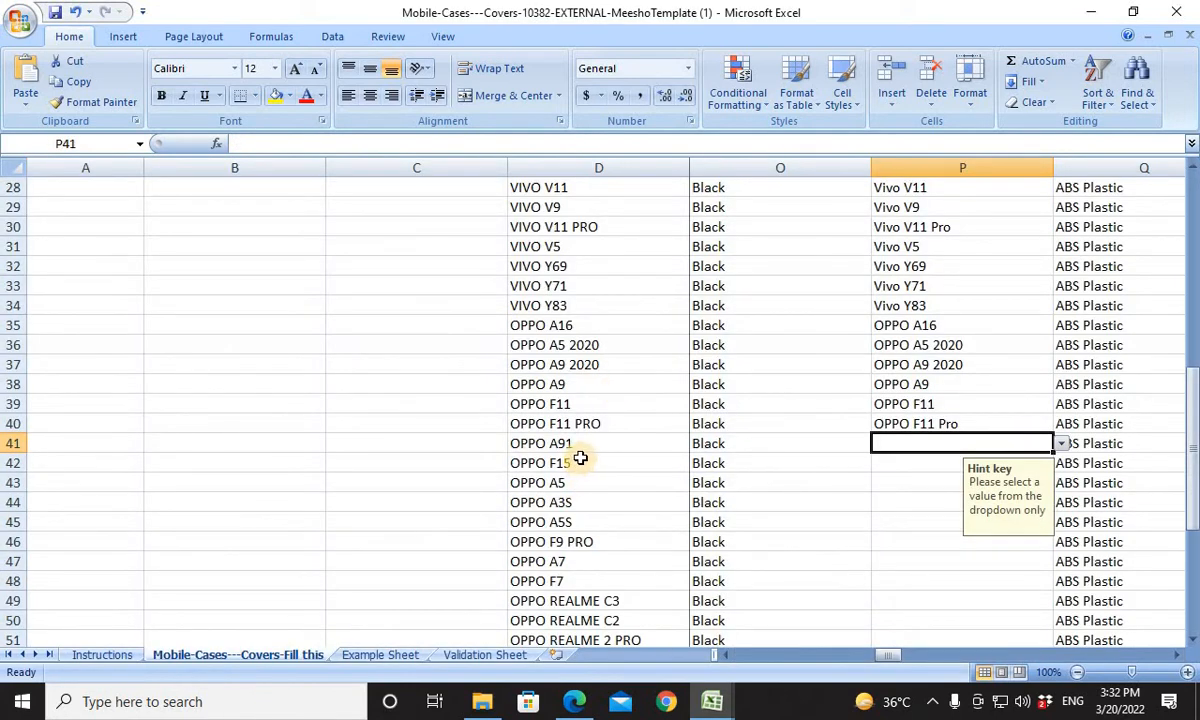
key(alt+Tab)
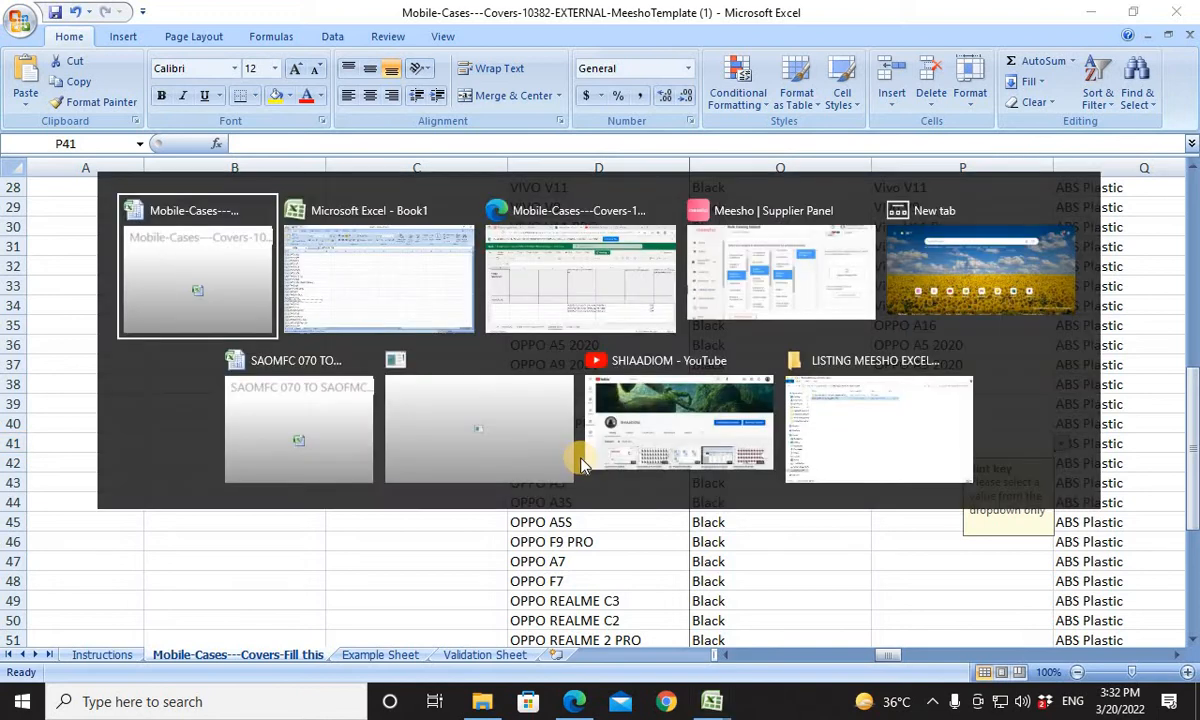
key(alt+Tab)
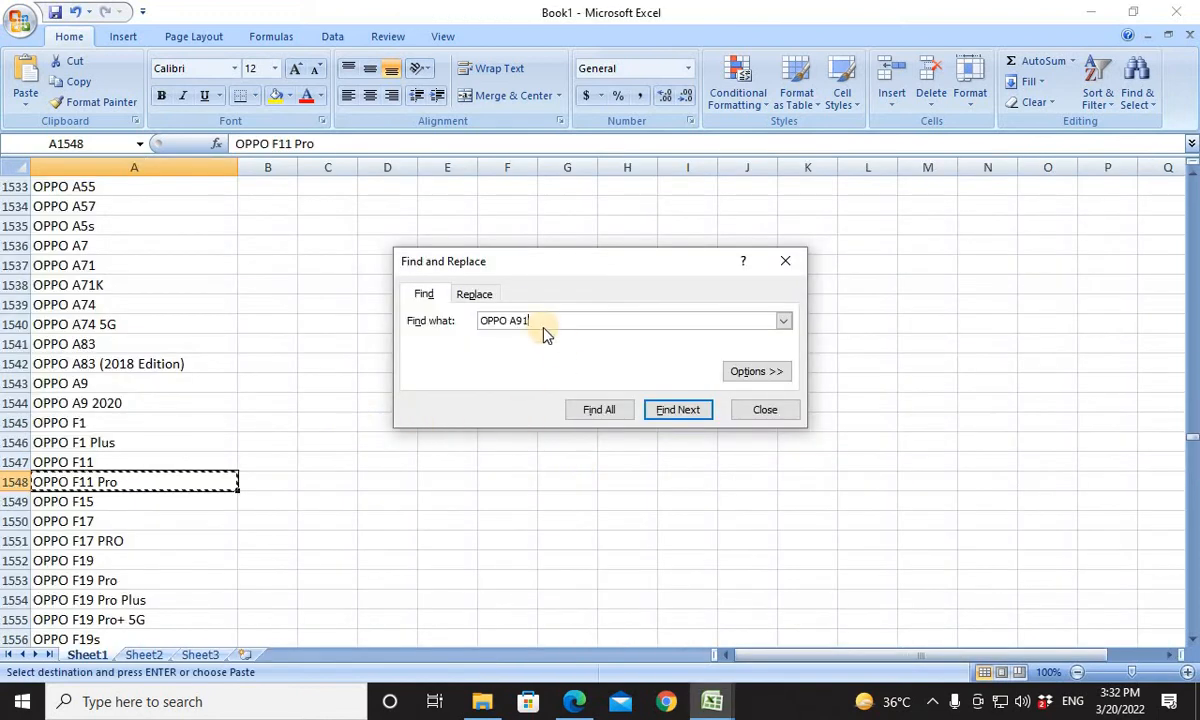
click(517, 320)
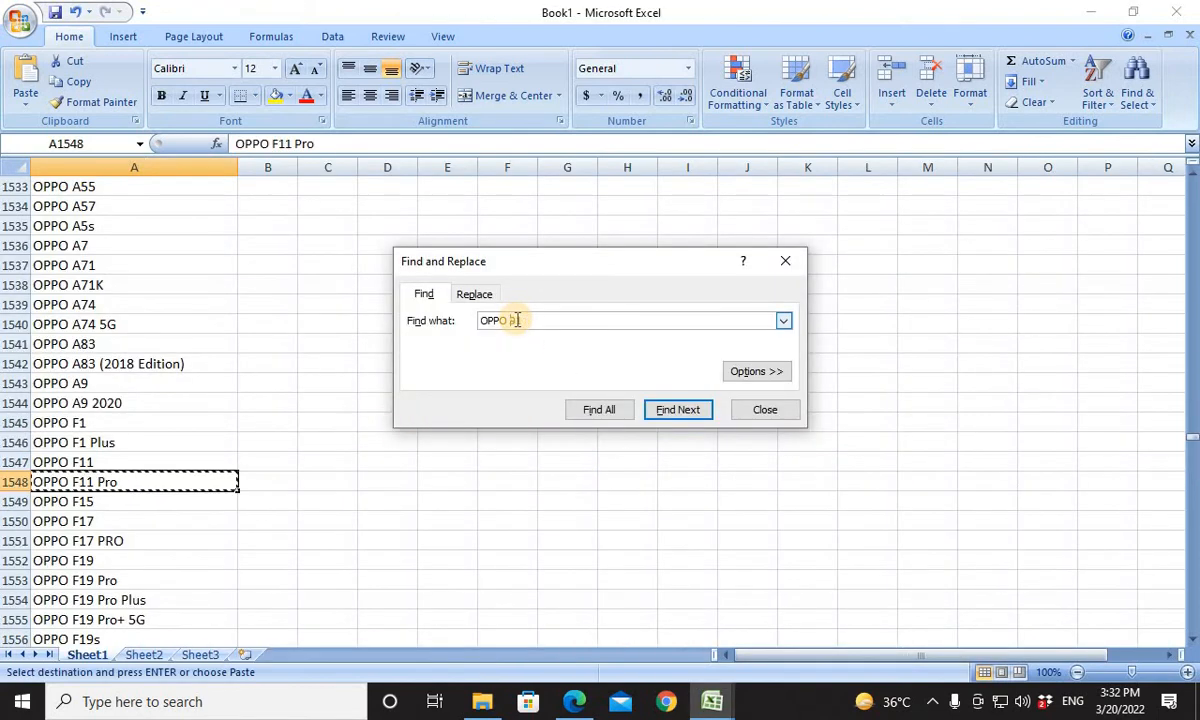
key(Return)
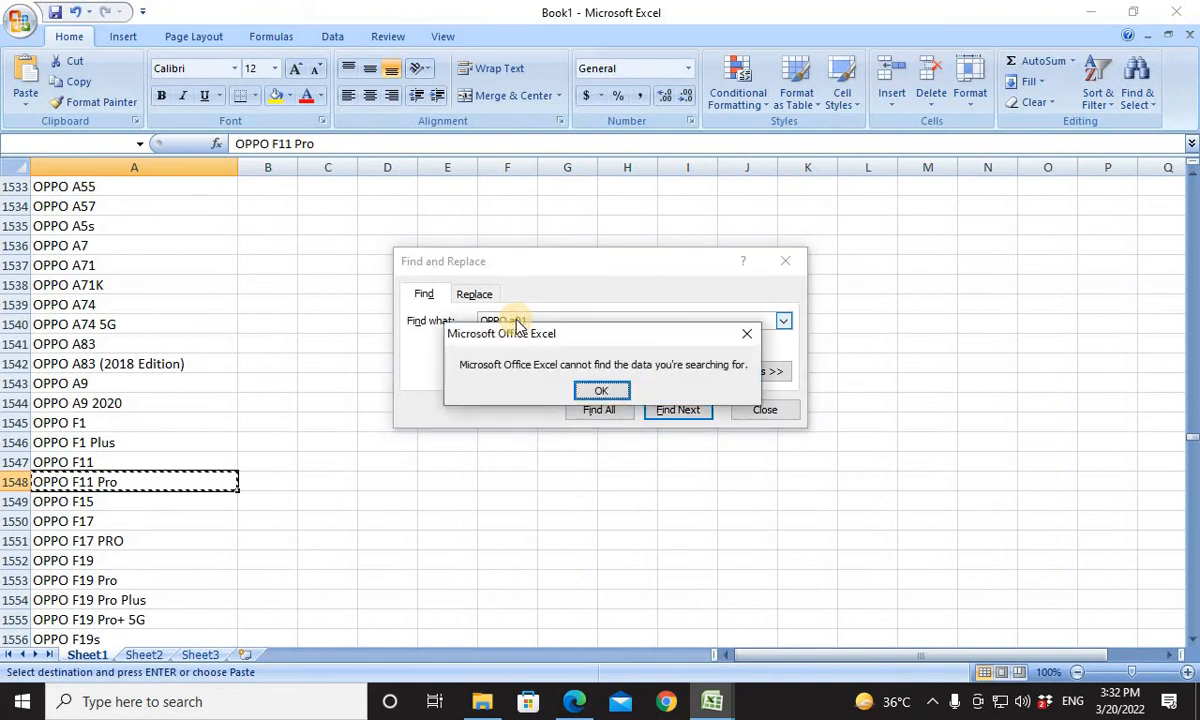
click(600, 388)
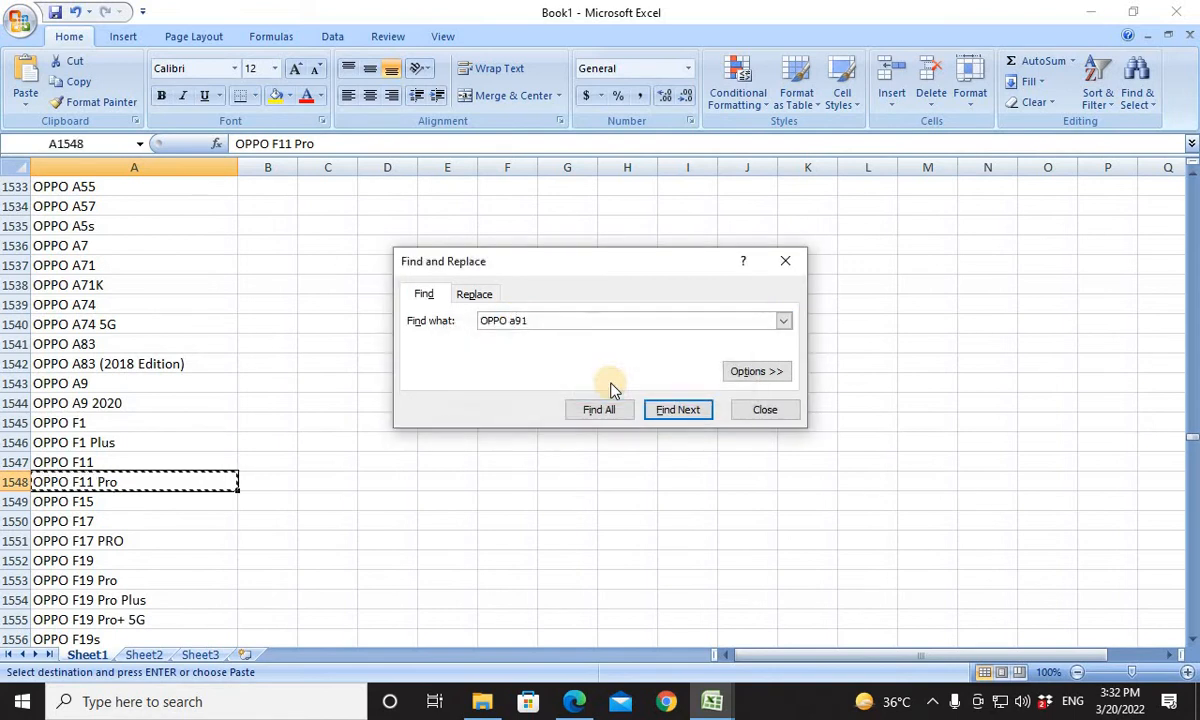
scroll(196, 565, down, 6)
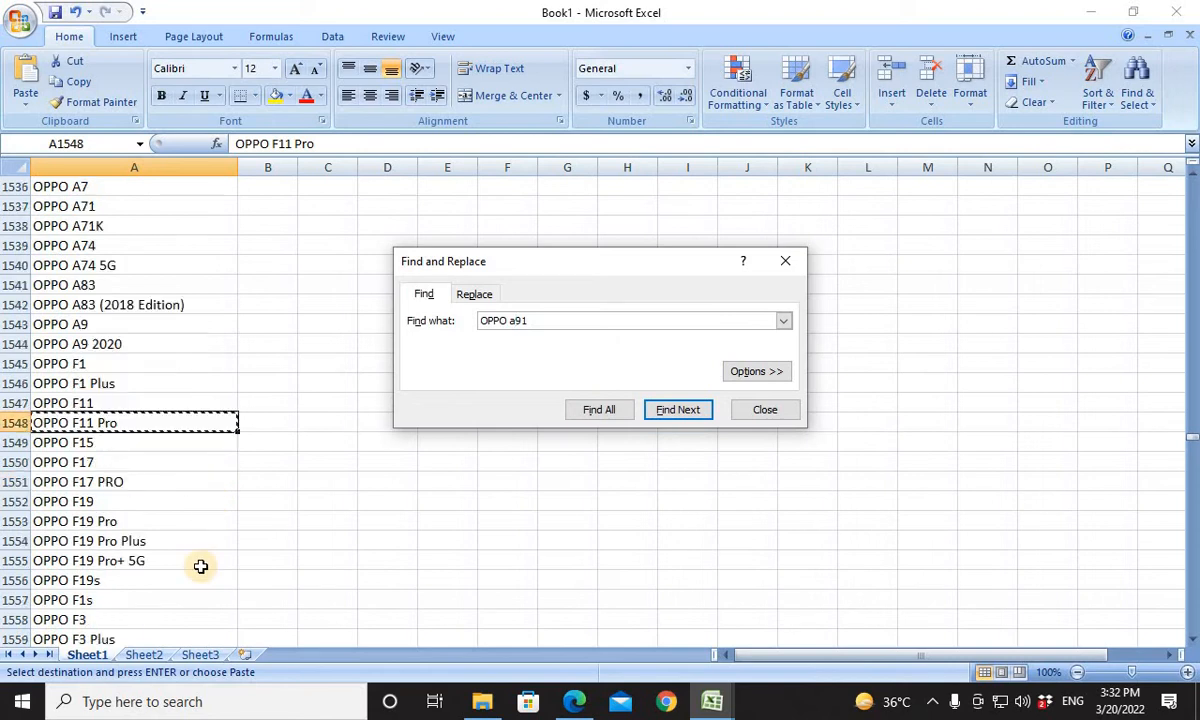
scroll(196, 565, down, 11)
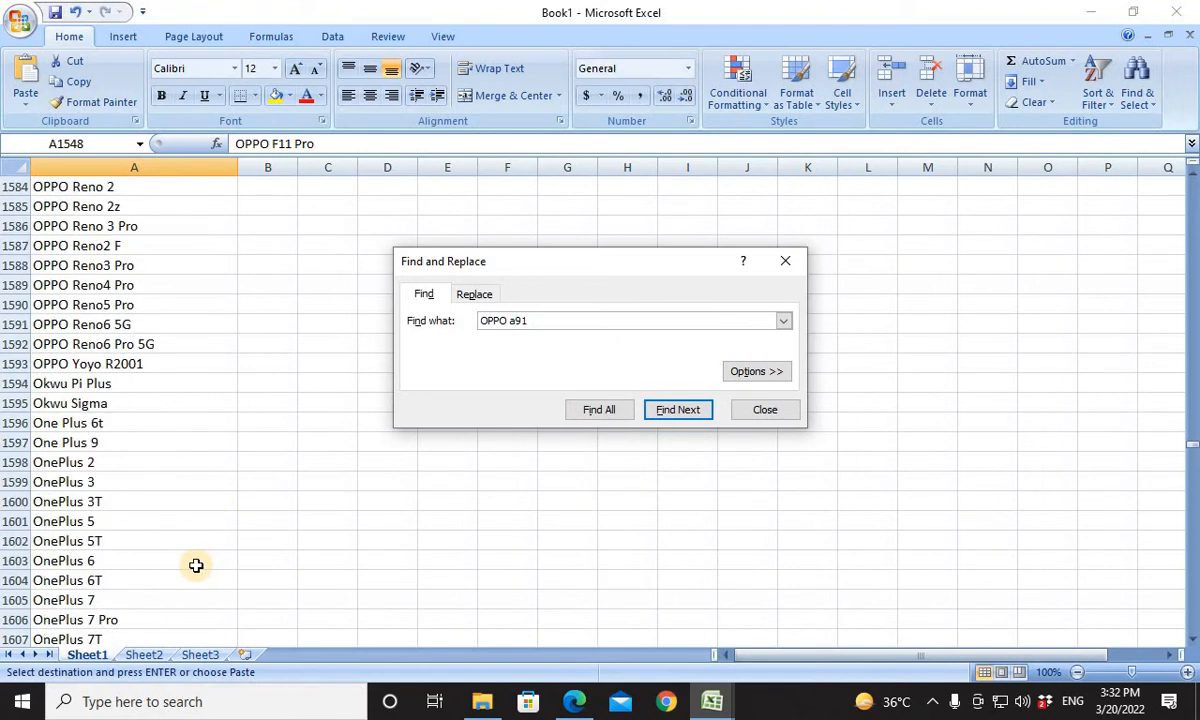
scroll(196, 562, up, 20)
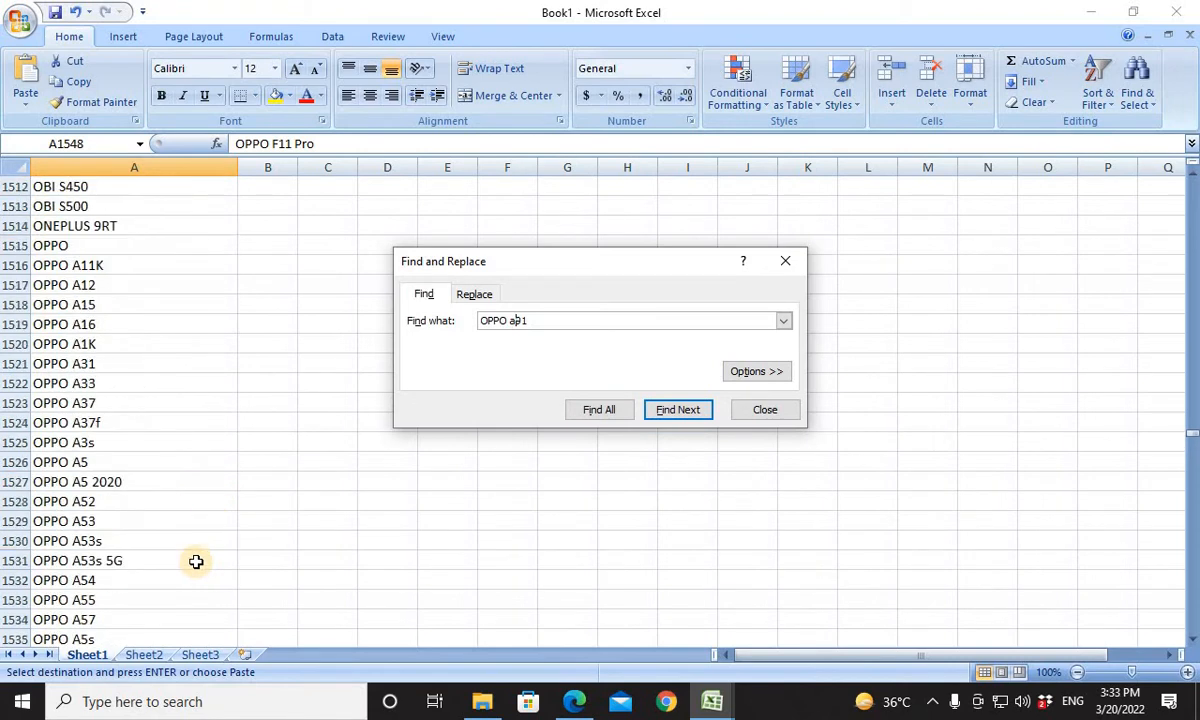
scroll(196, 562, down, 2)
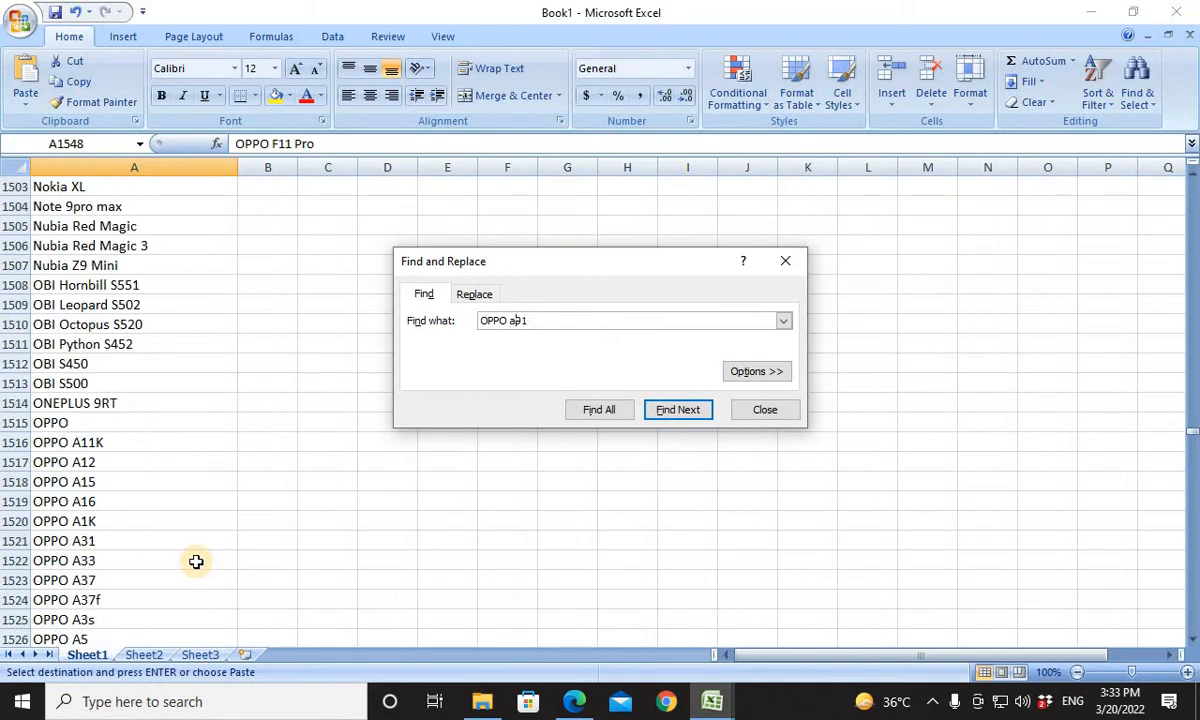
scroll(196, 562, down, 7)
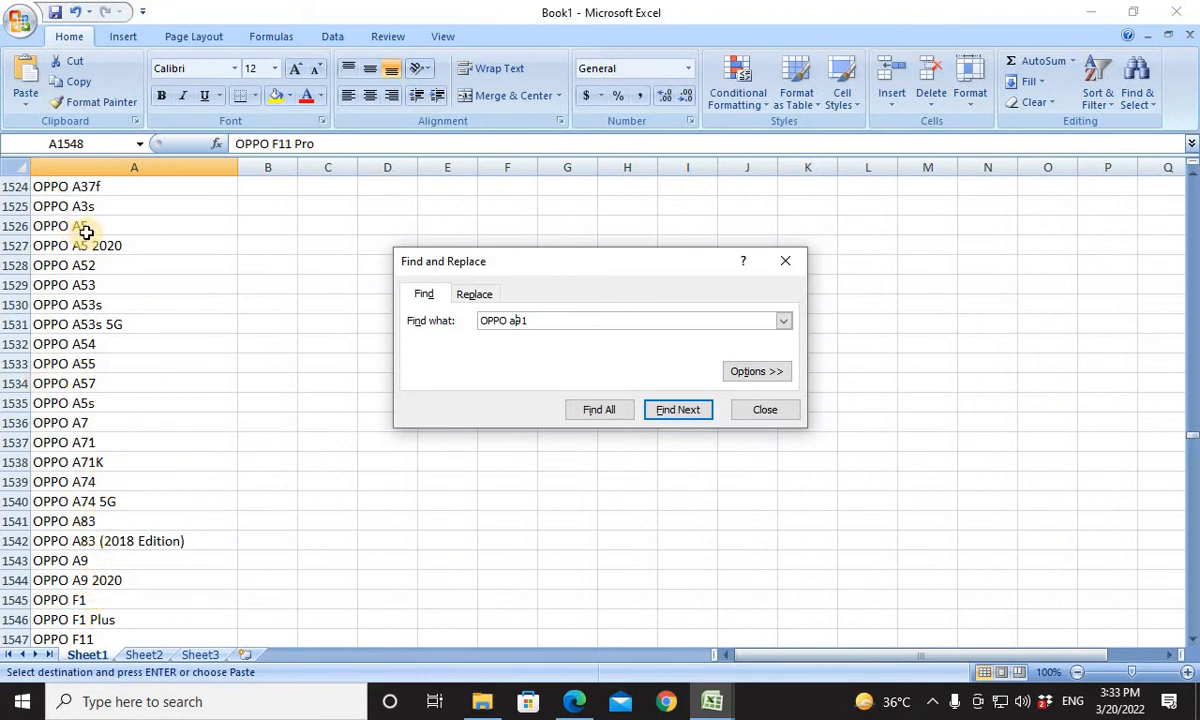
Copy Book1's OPPO A52 entry into Compatible Models cell P41 and replace the product name in D41 with OPPO A52.
click(87, 285)
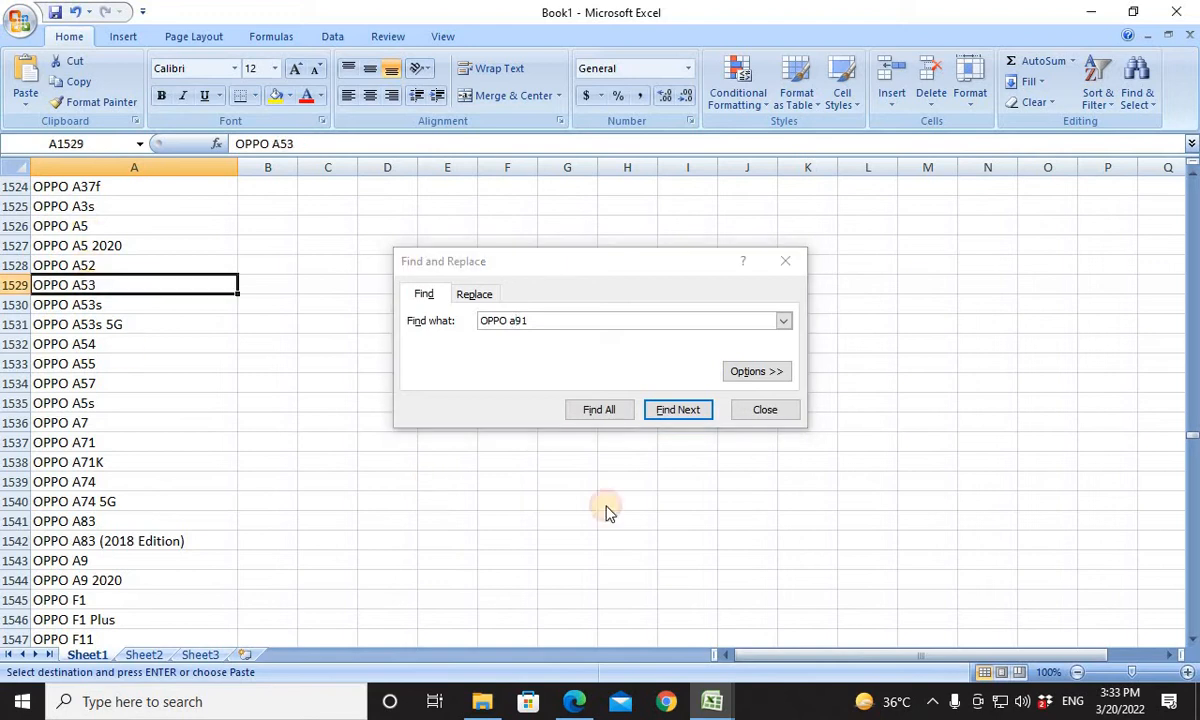
click(80, 266)
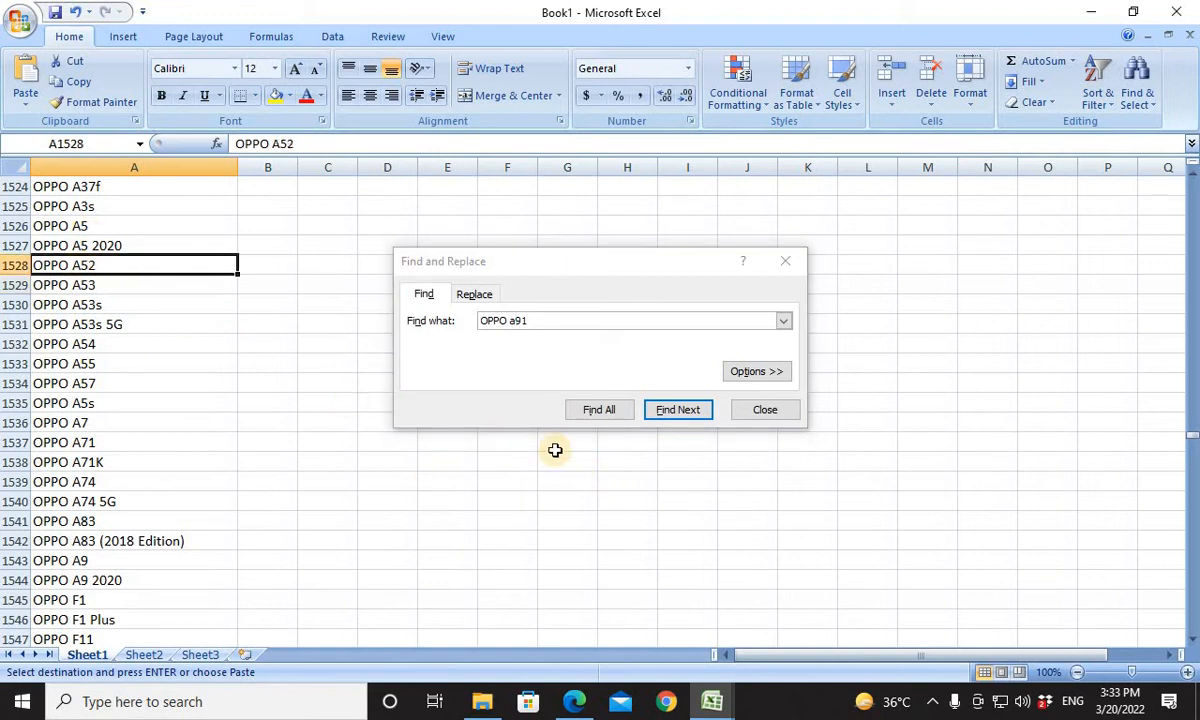
click(436, 315)
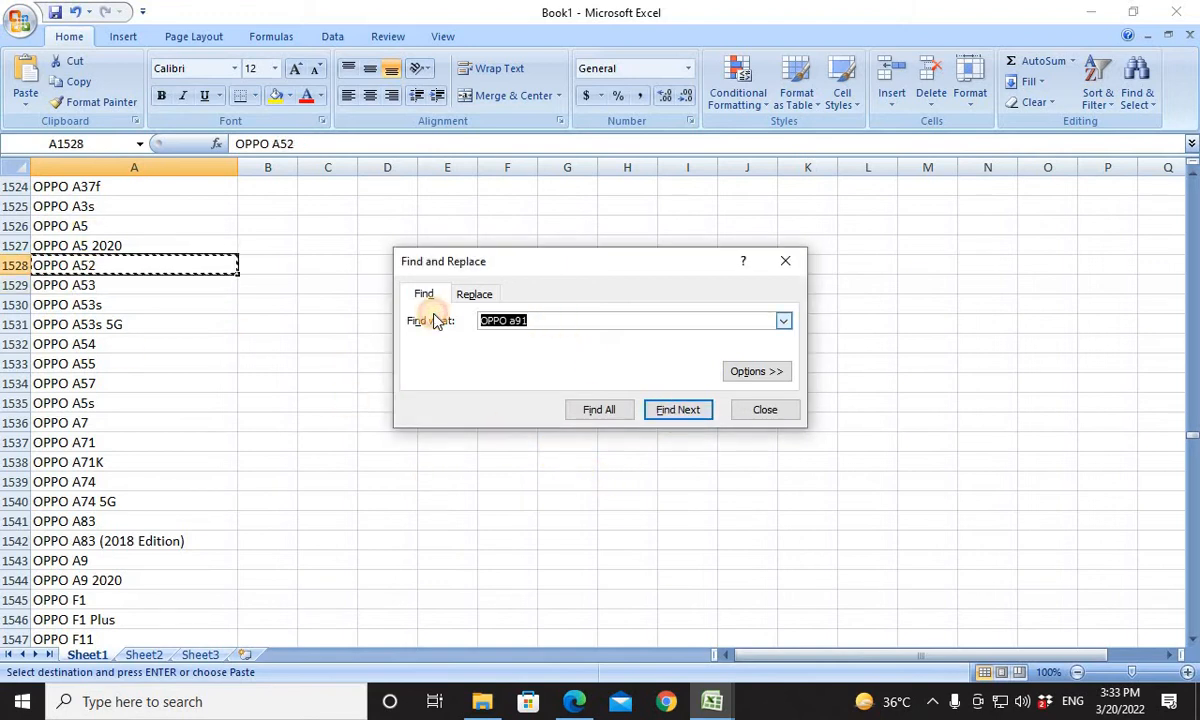
text(OPPO A52)
key(Return)
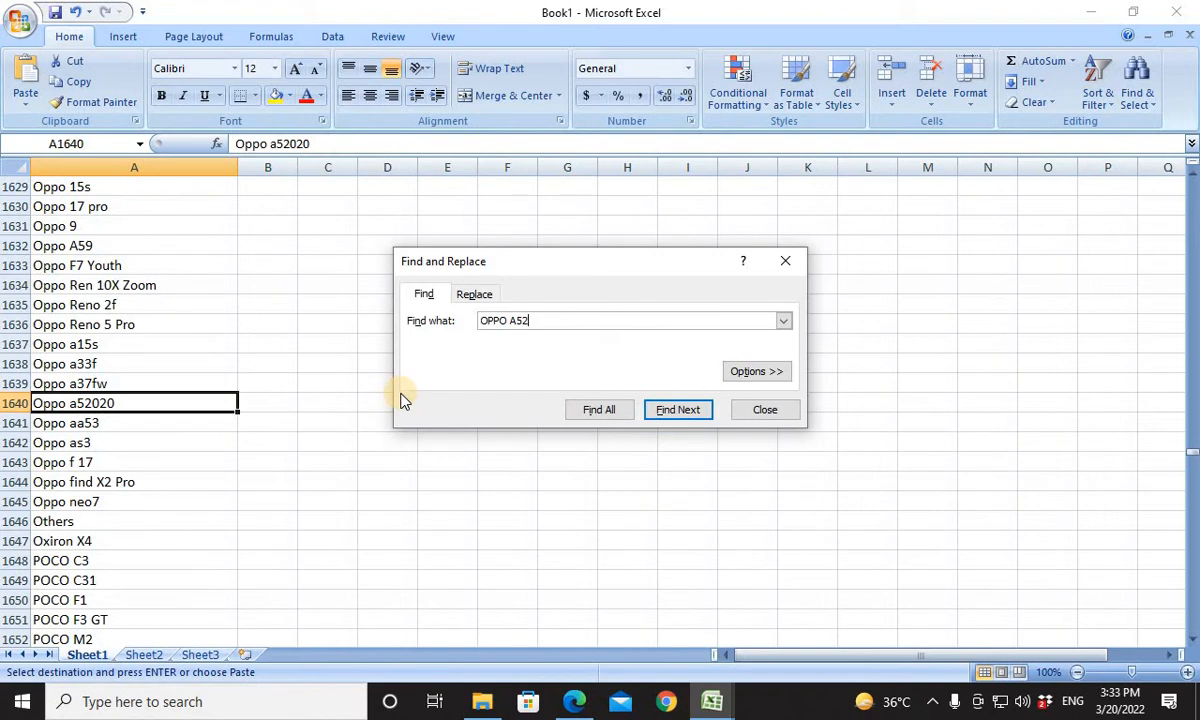
key(alt+Tab)
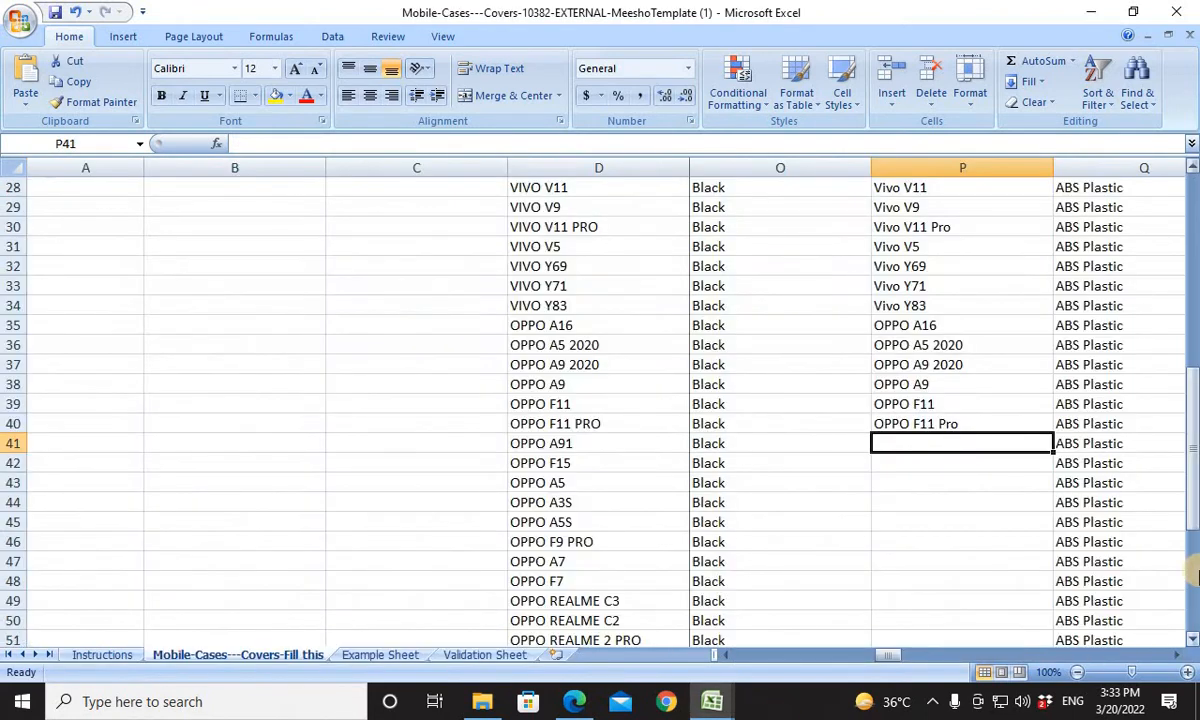
text(OPPO A52)
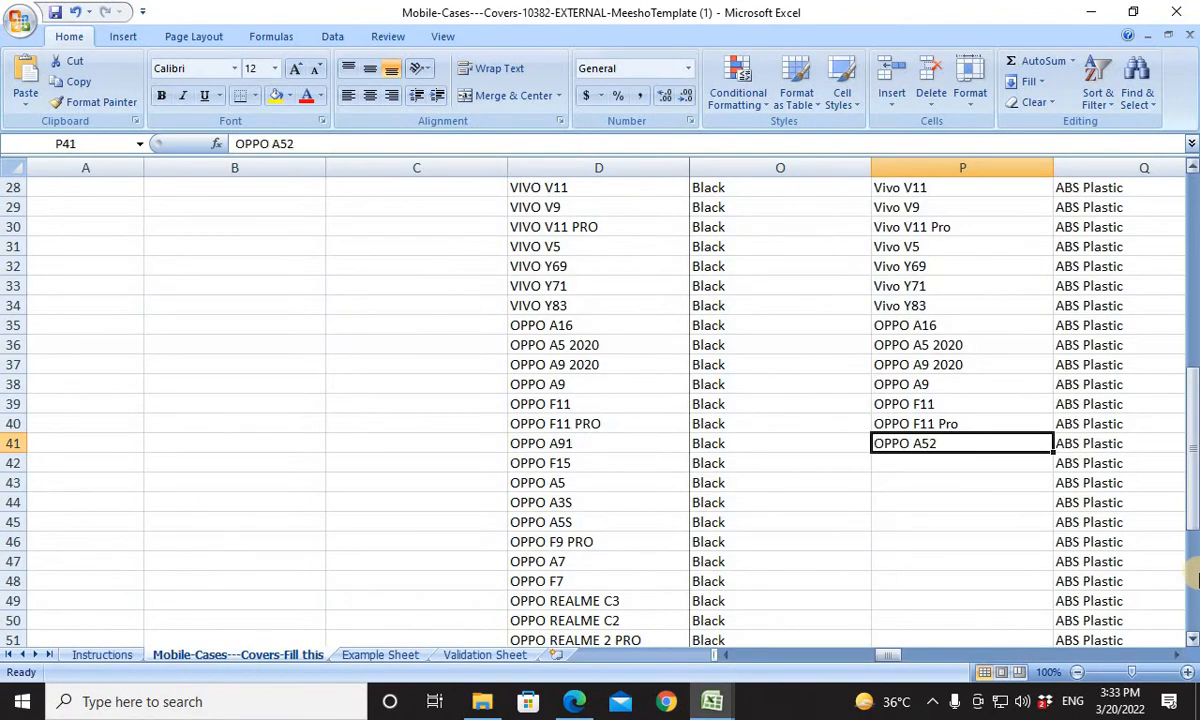
click(622, 445)
text(OPPO A52)
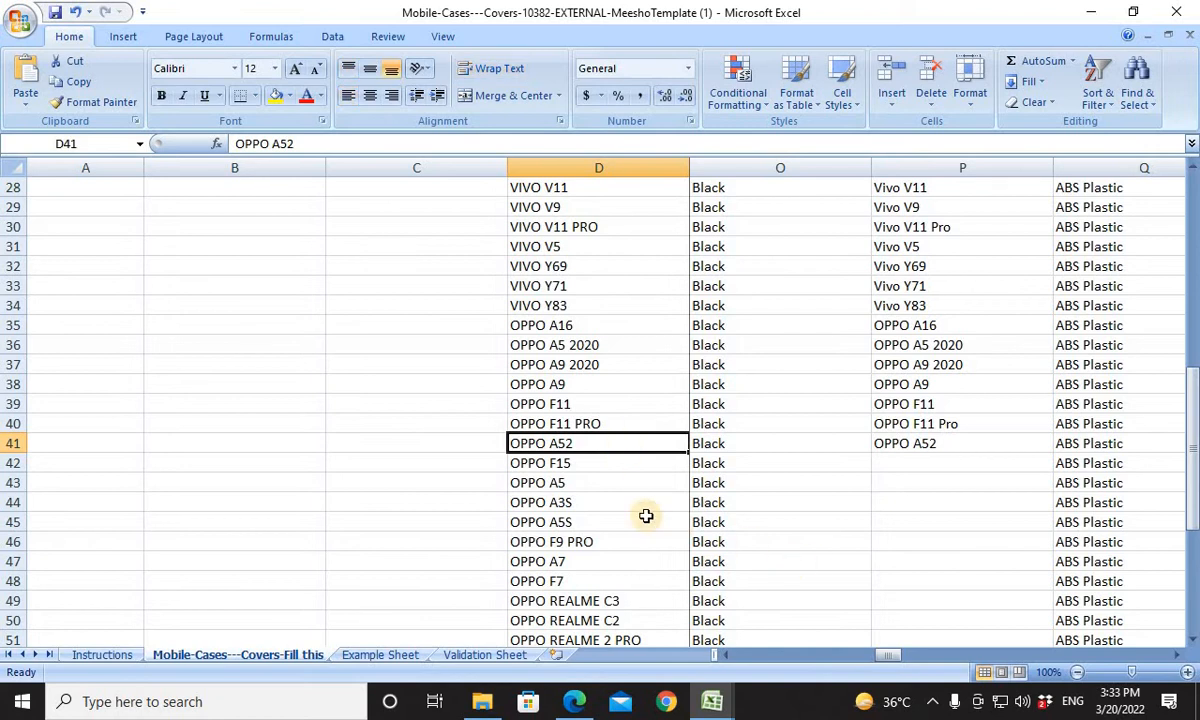
For the OPPO F15 product in row 42, find OPPO F15 in Book1 and copy it into Compatible Models cell P42.
click(565, 462)
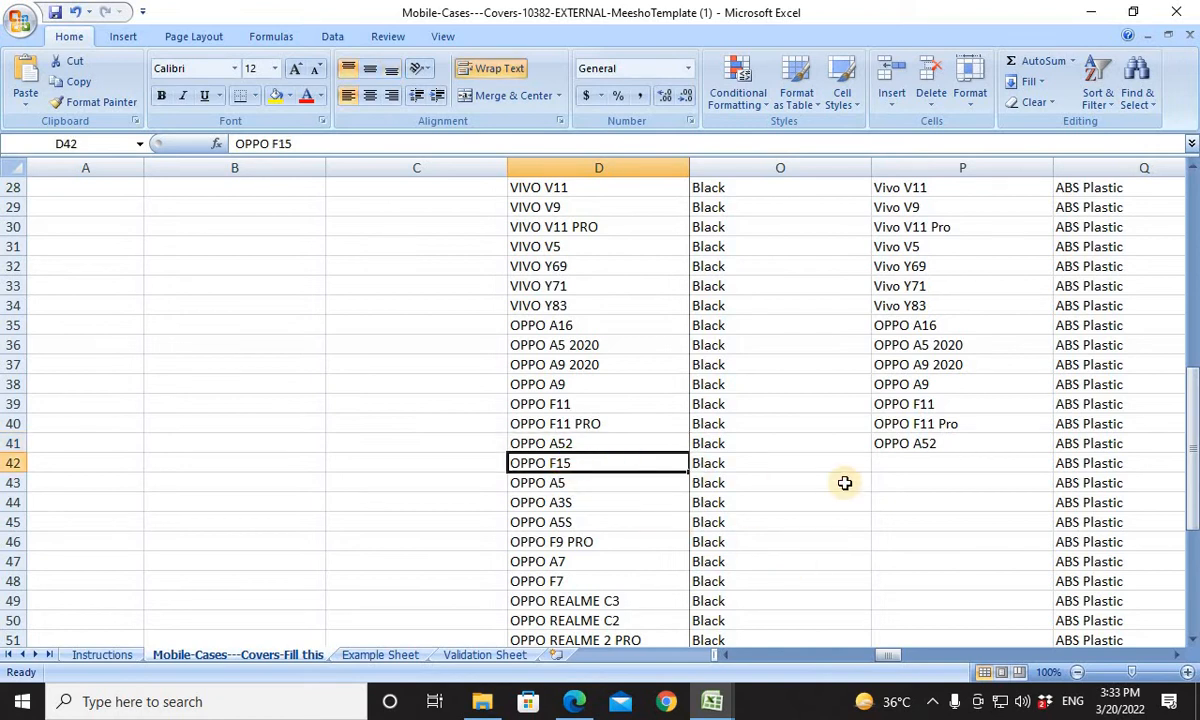
key(ctrl+c)
key(alt+Tab)
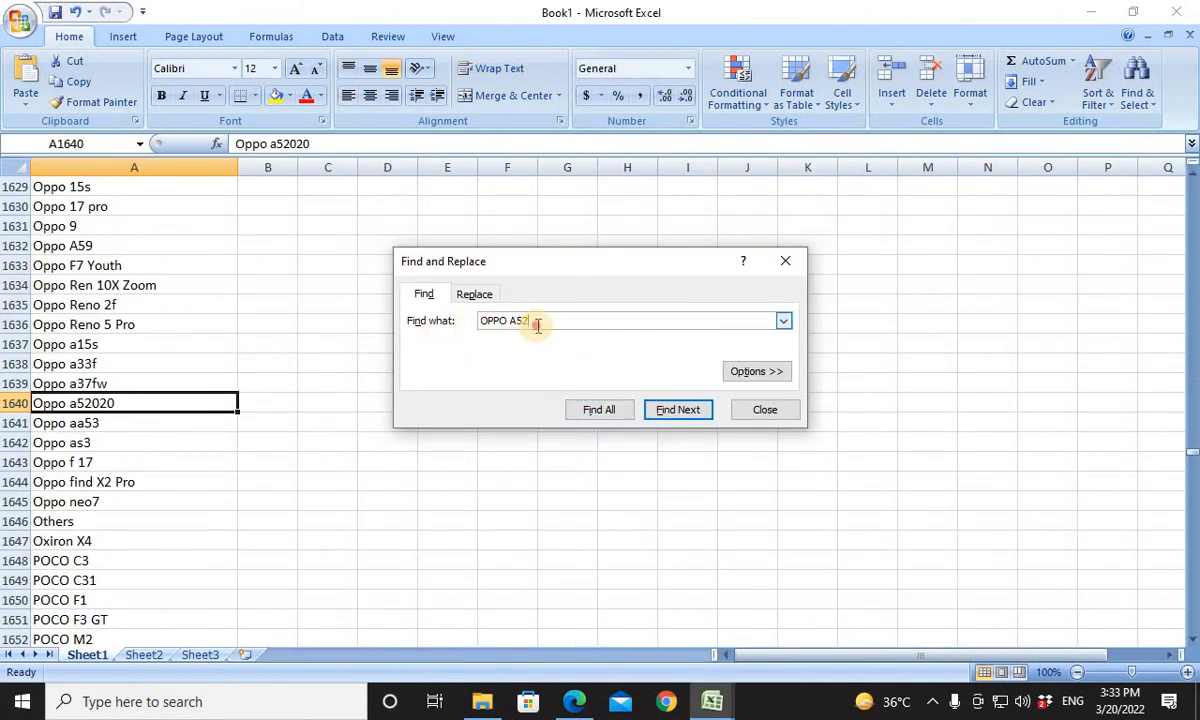
drag(537, 323, 475, 330)
key(Return)
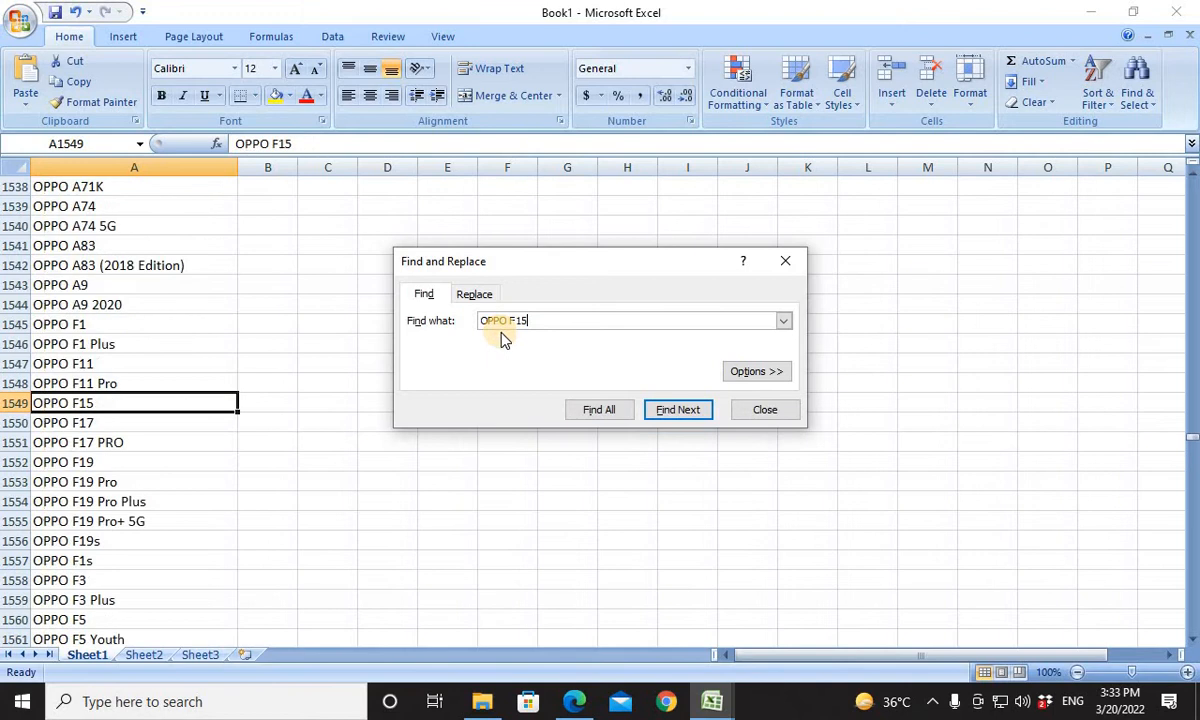
click(129, 400)
key(ctrl+c)
key(alt+Tab)
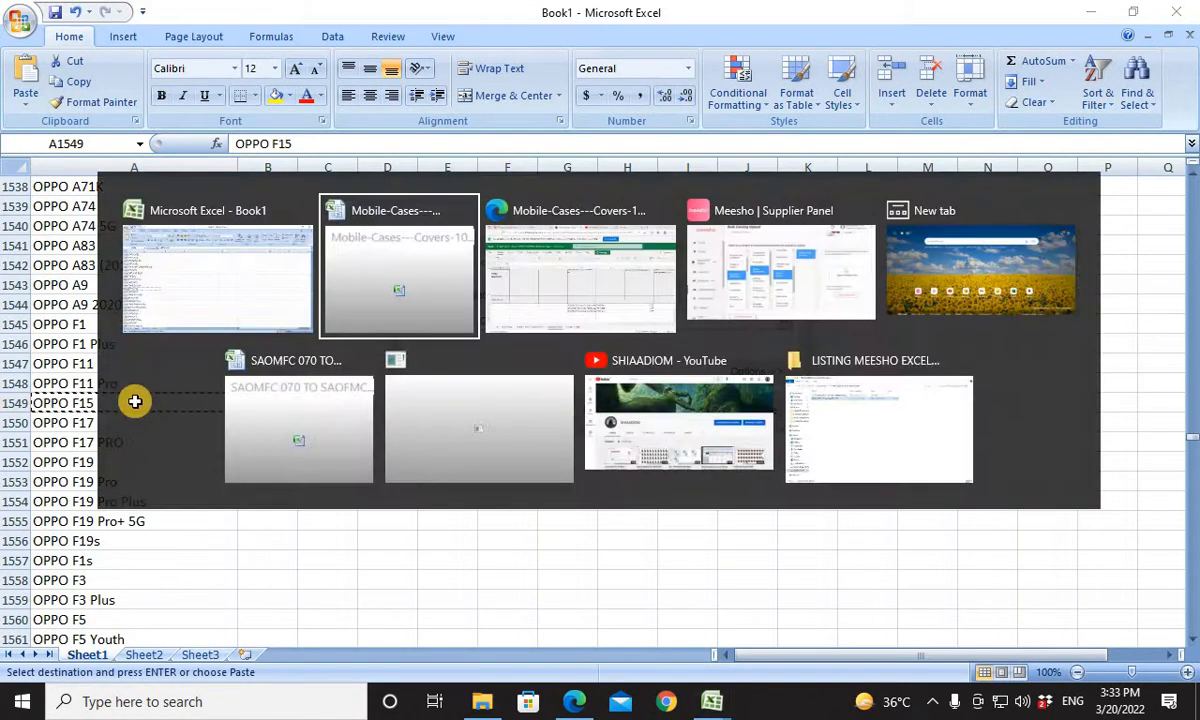
click(897, 465)
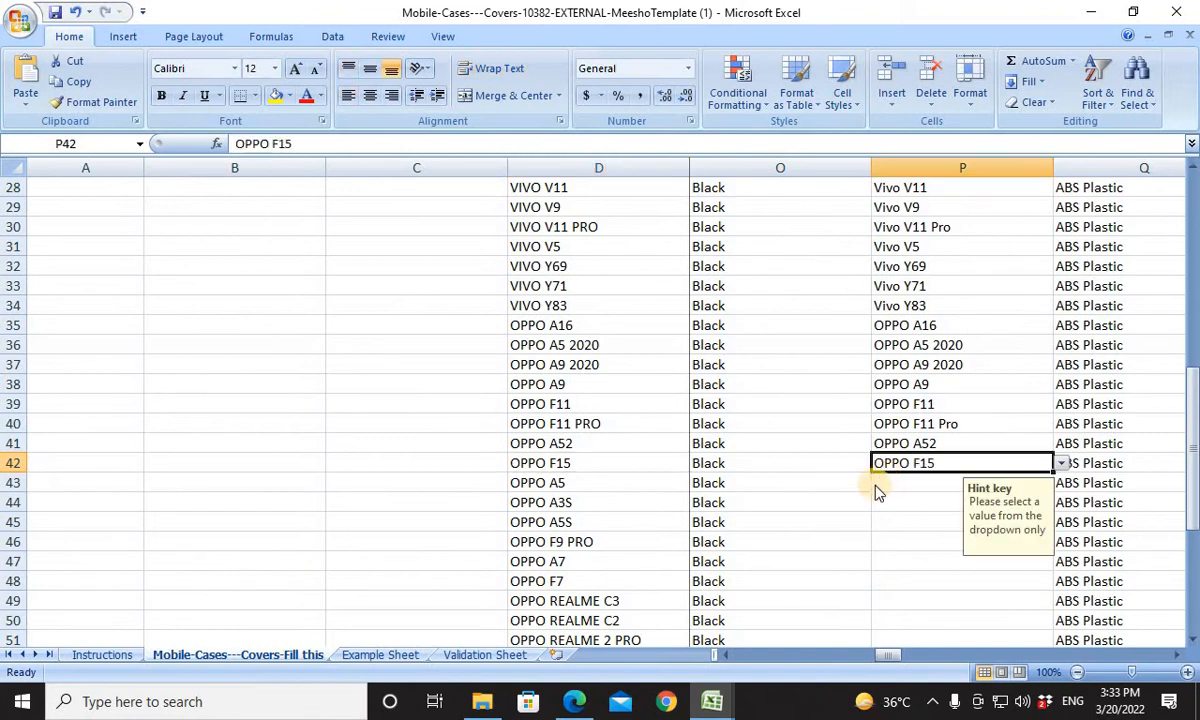
For the OPPO A5 product in row 43, copy Book1's OPPO A5 entry into Compatible Models cell P43.
click(880, 486)
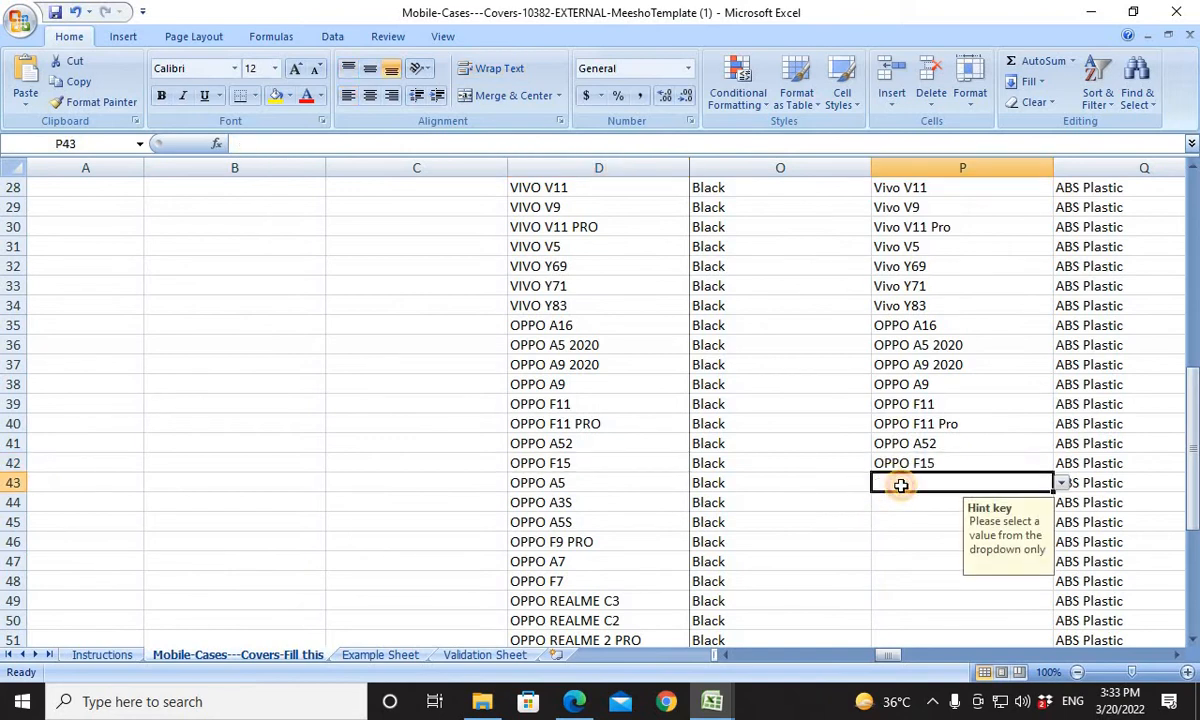
click(634, 487)
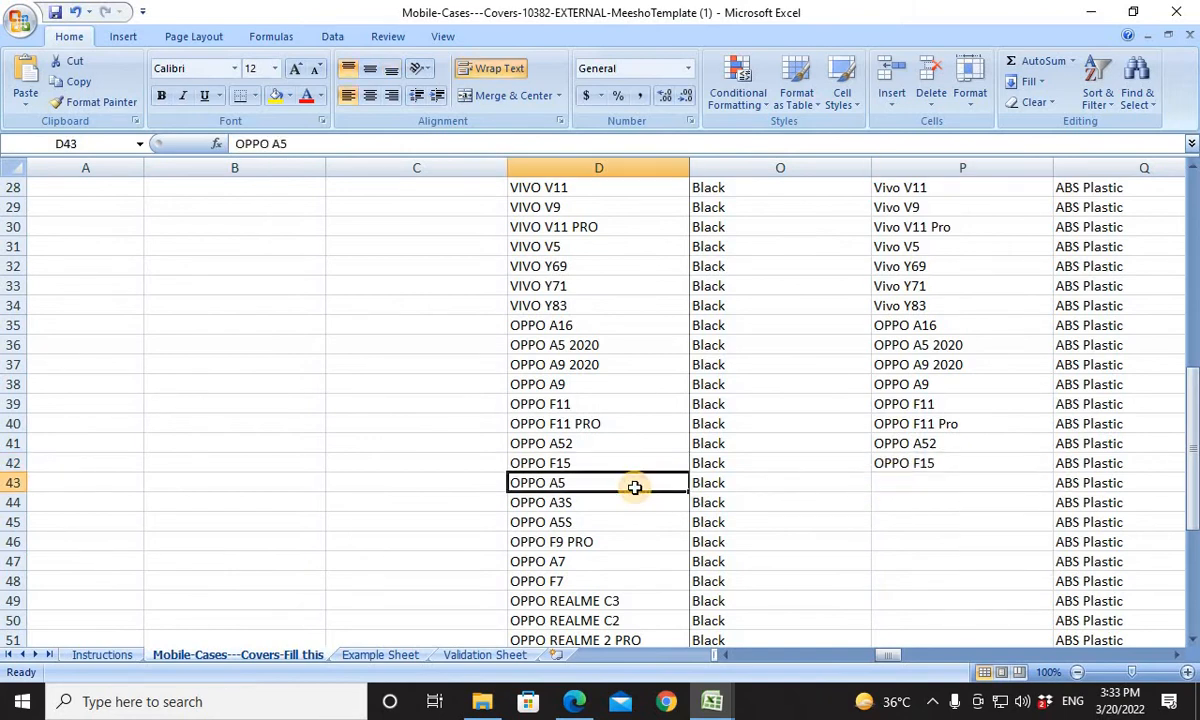
key(alt+Tab)
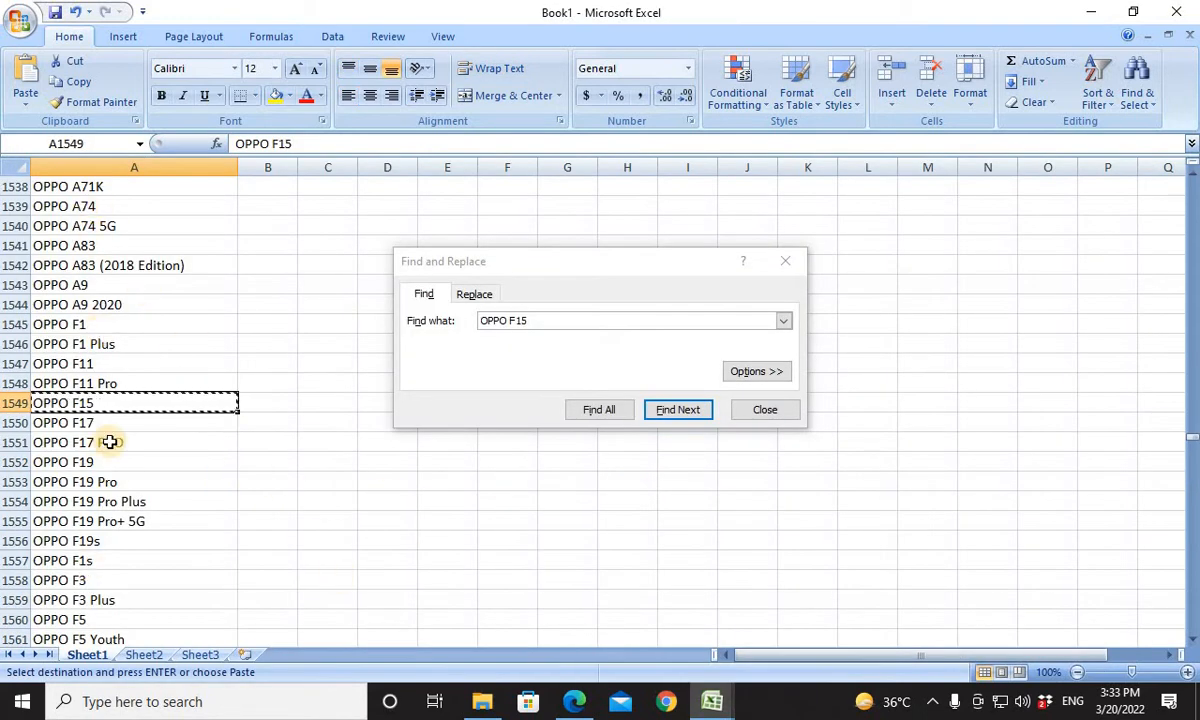
scroll(107, 420, up, 3)
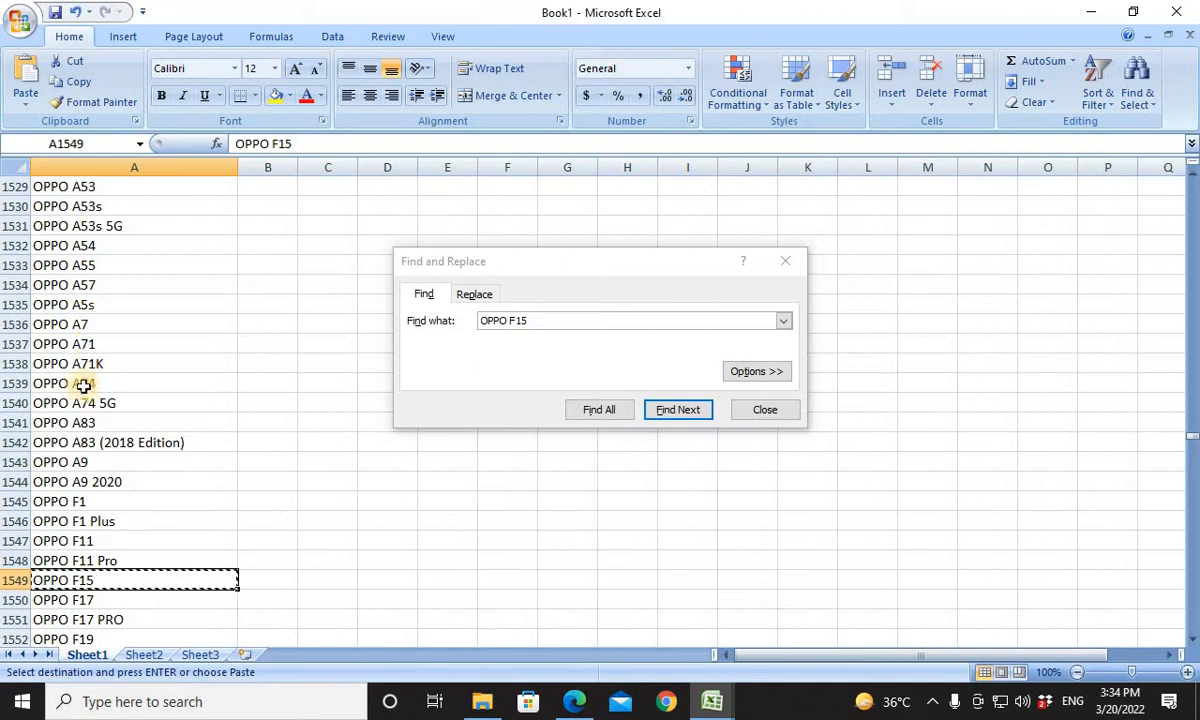
scroll(83, 388, up, 3)
click(87, 304)
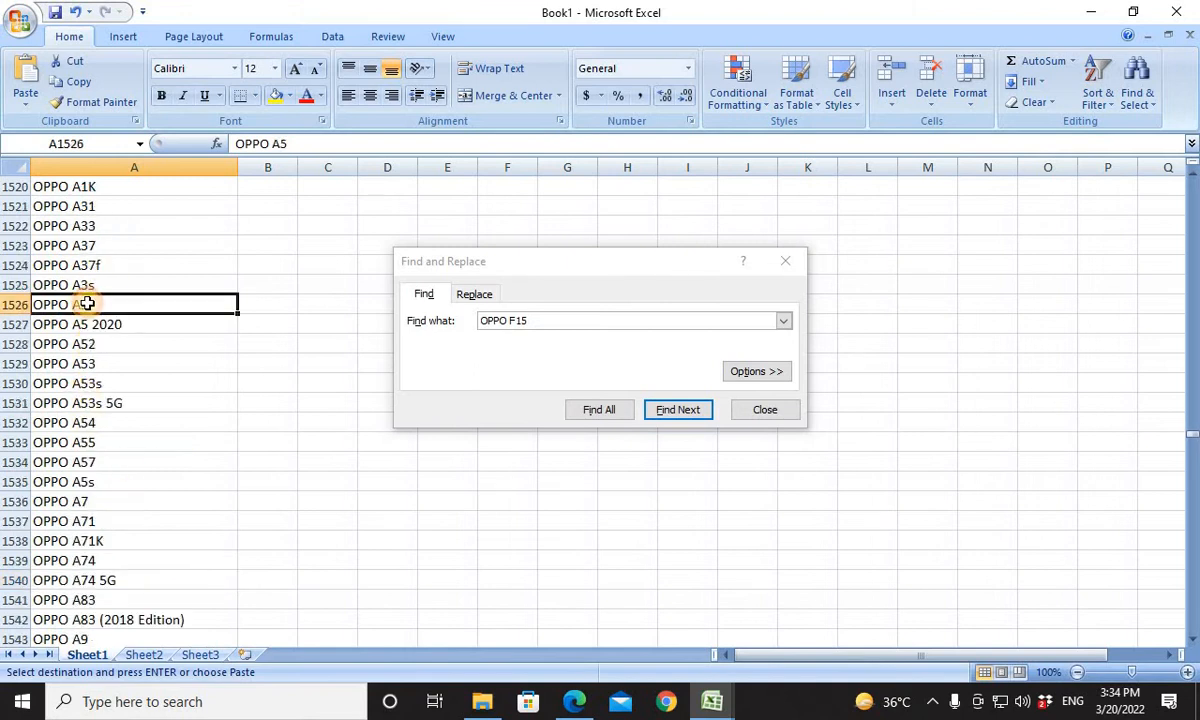
key(alt+Tab)
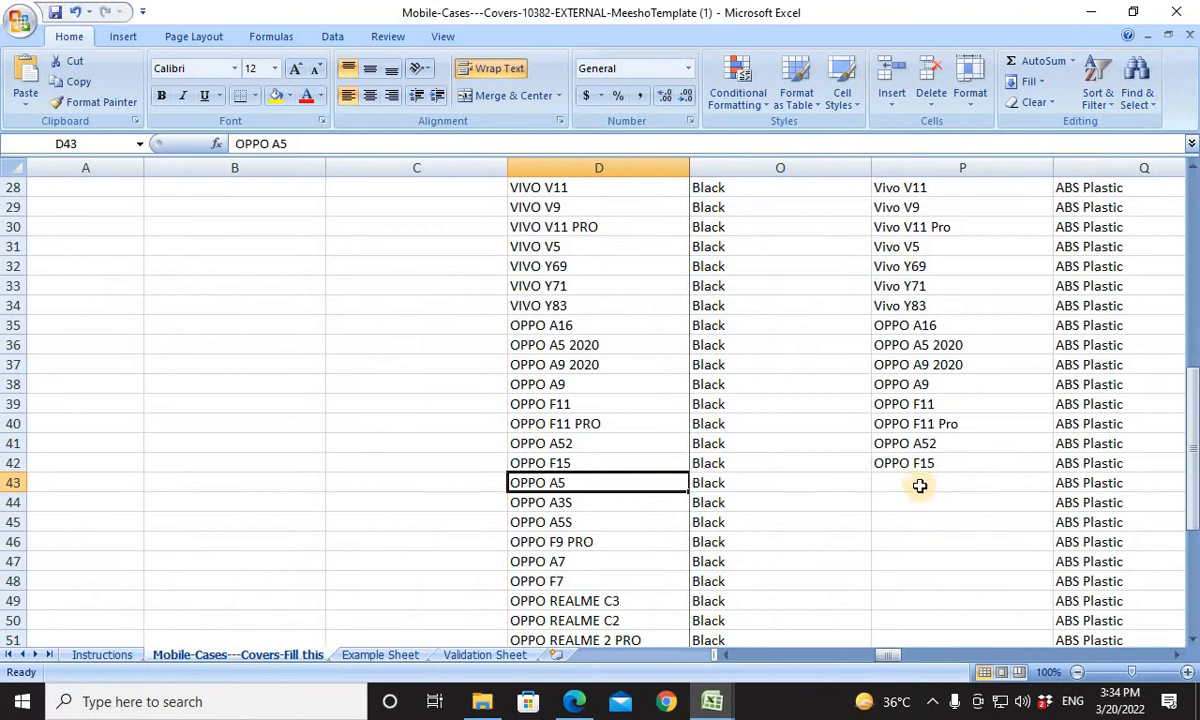
click(918, 483)
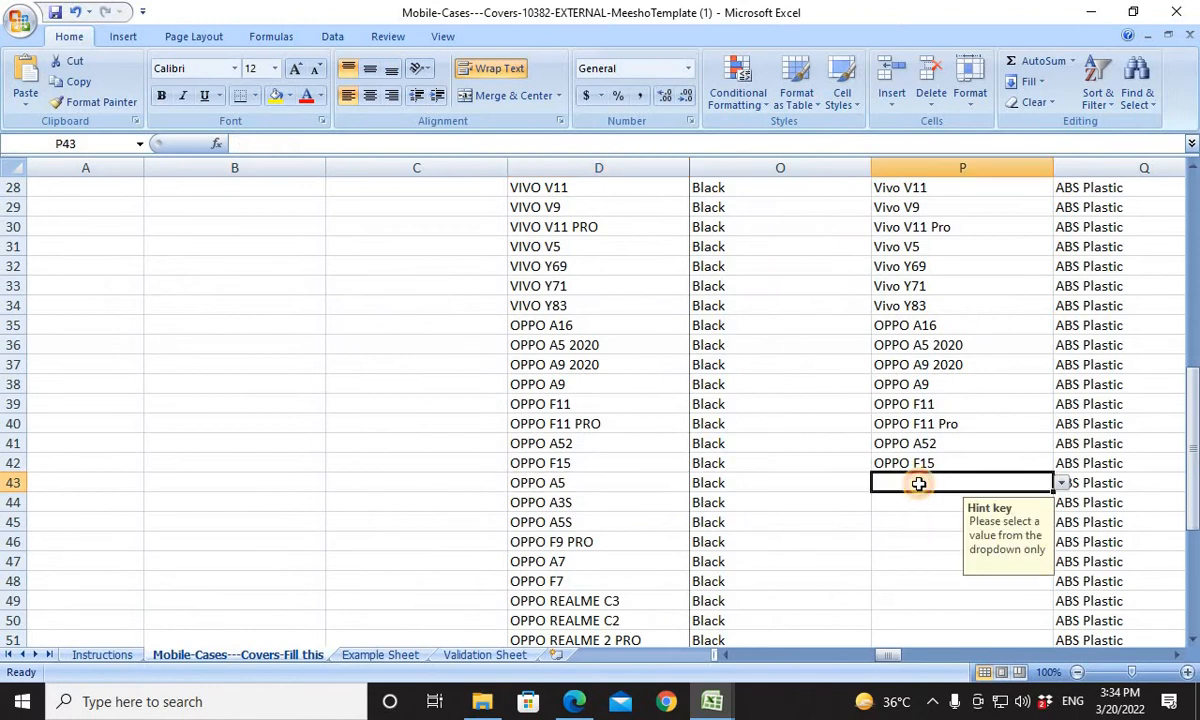
key(ctrl+v)
For the OPPO A3S product in row 44, copy Book1's OPPO A3s entry into Compatible Models cell P44.
click(605, 502)
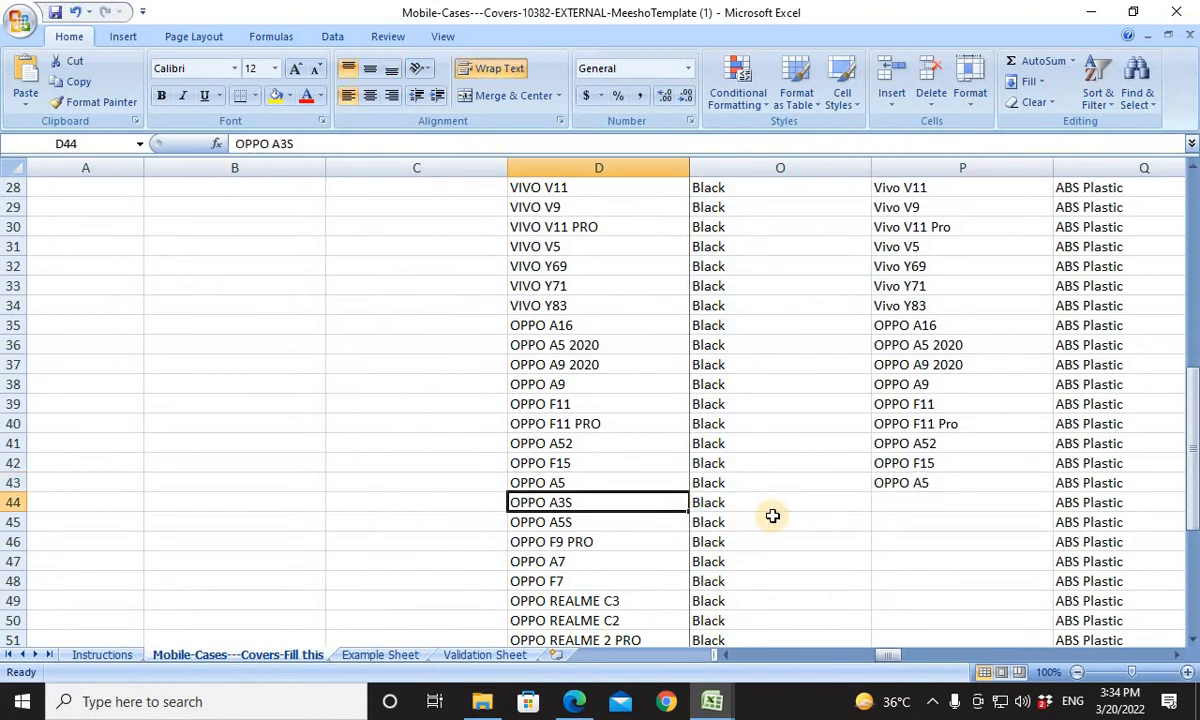
key(ctrl+c)
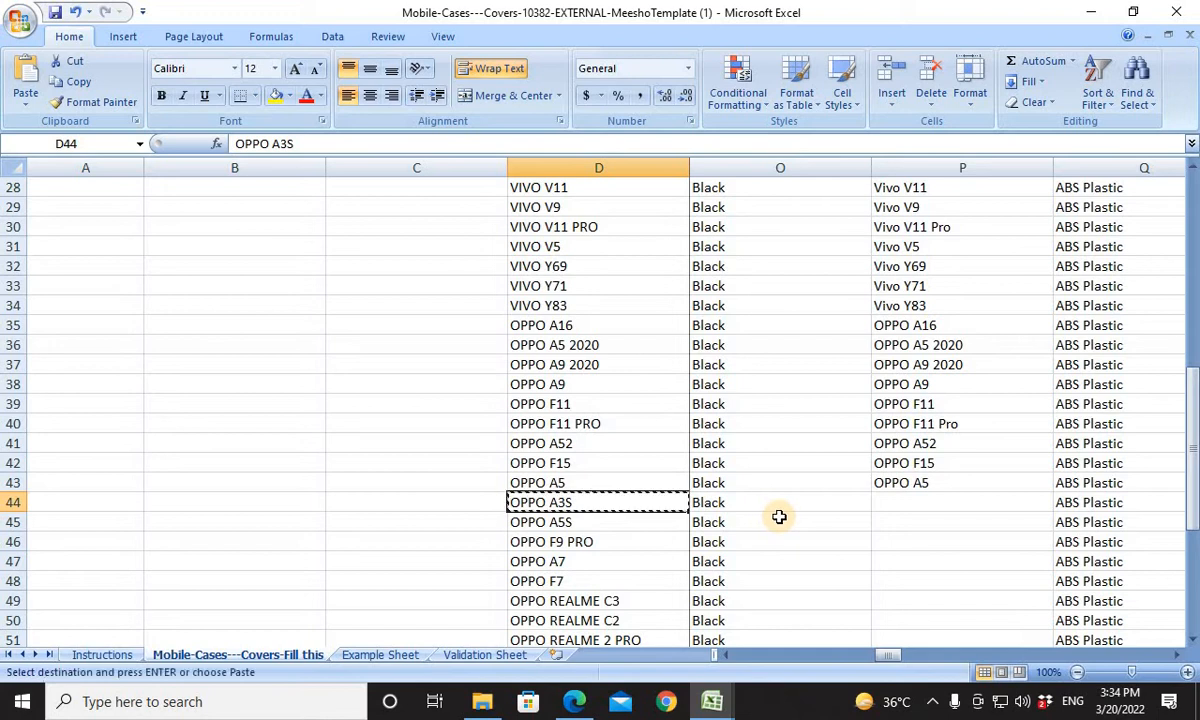
key(alt+Tab)
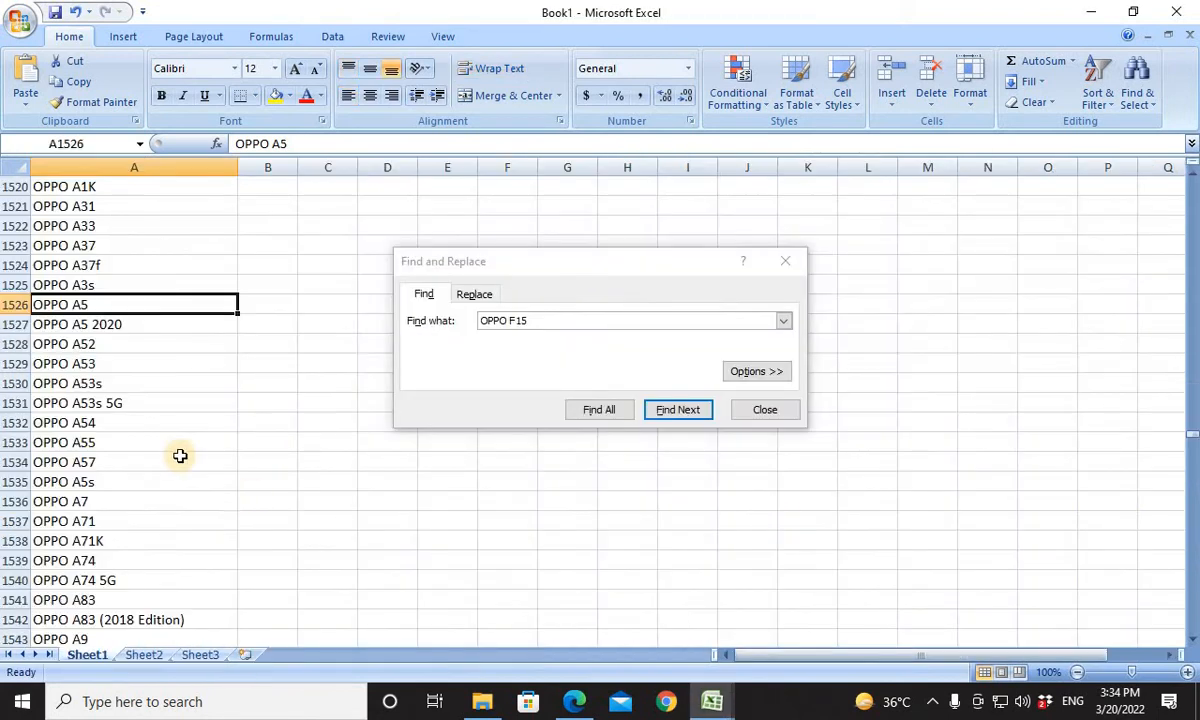
click(98, 285)
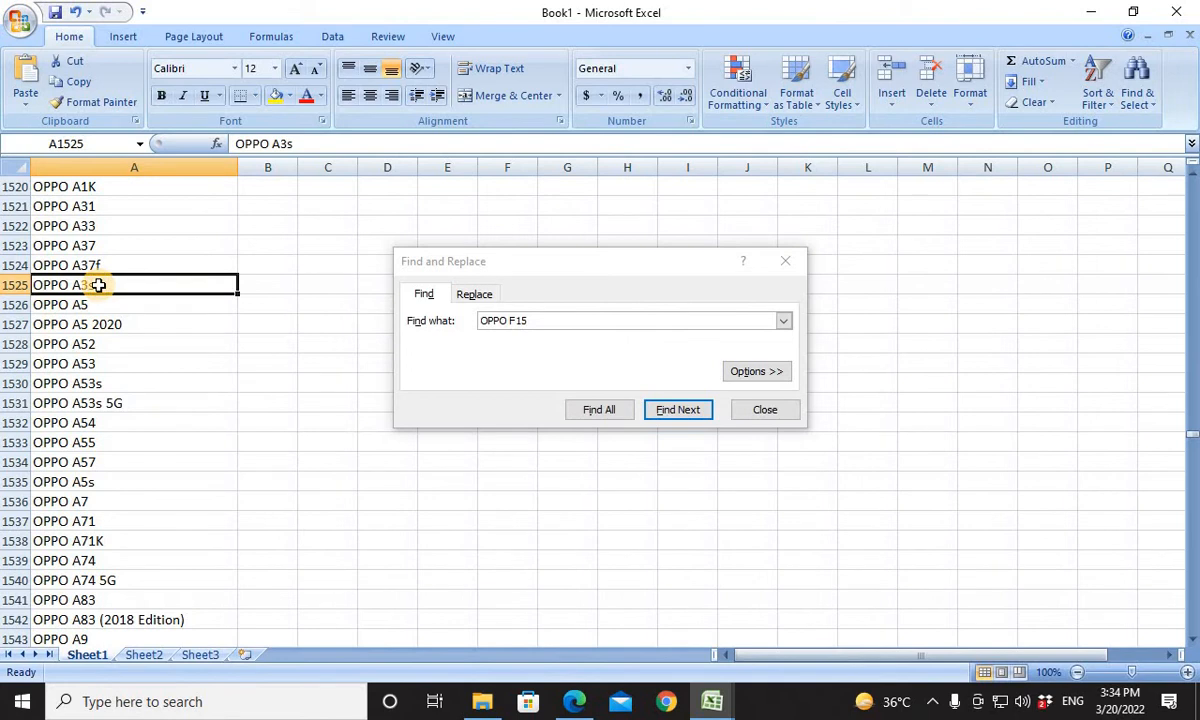
key(ctrl+c)
key(alt+Tab)
click(891, 502)
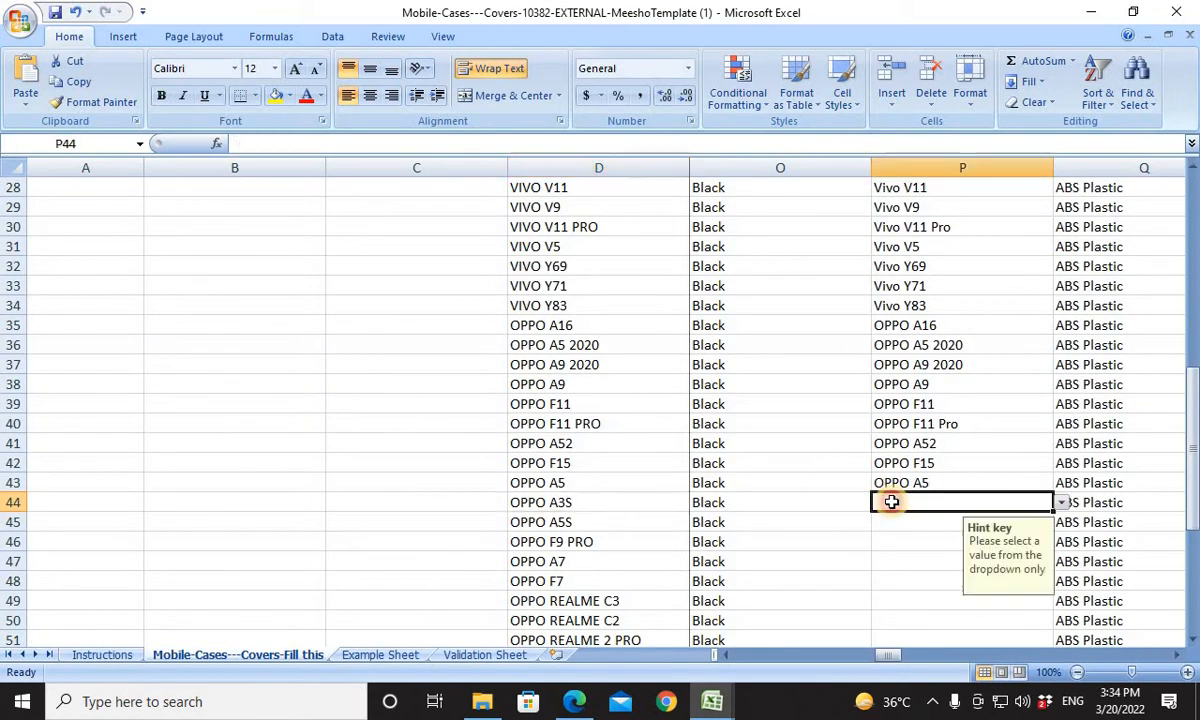
key(ctrl+v)
For the OPPO A5S product in row 45, search Book1 for OPPO A5s and copy that entry into Compatible Models cell P45.
click(897, 520)
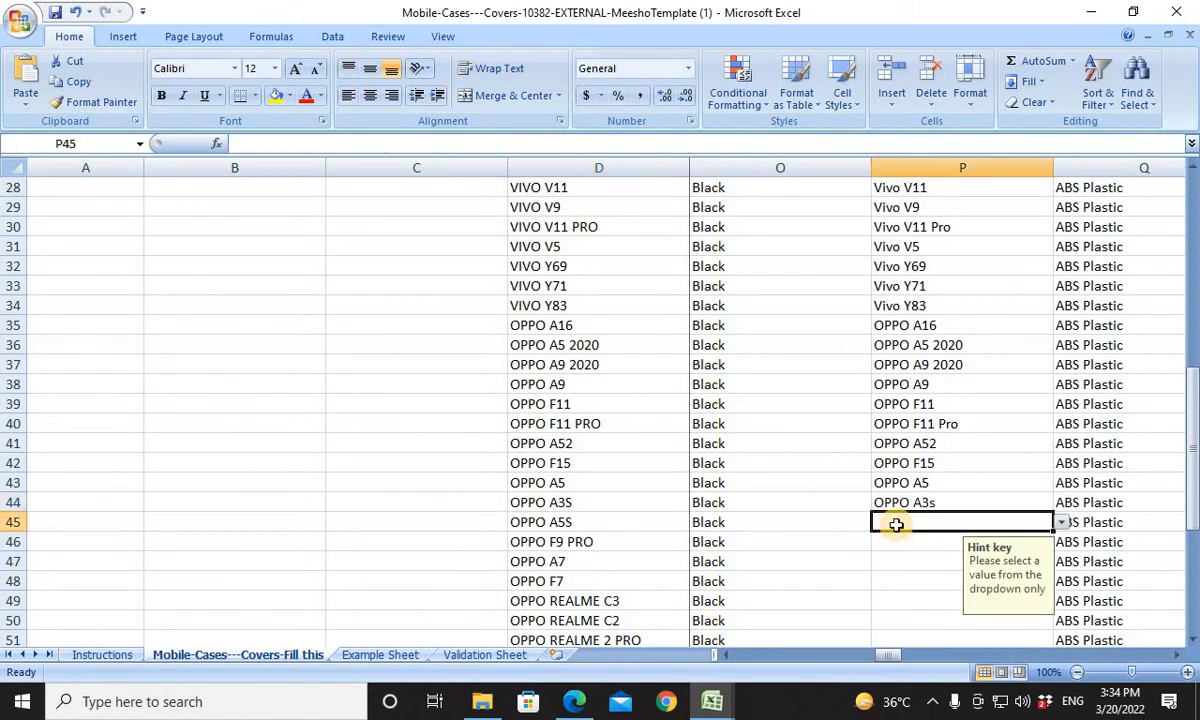
key(alt+Tab)
key(alt+Tab)
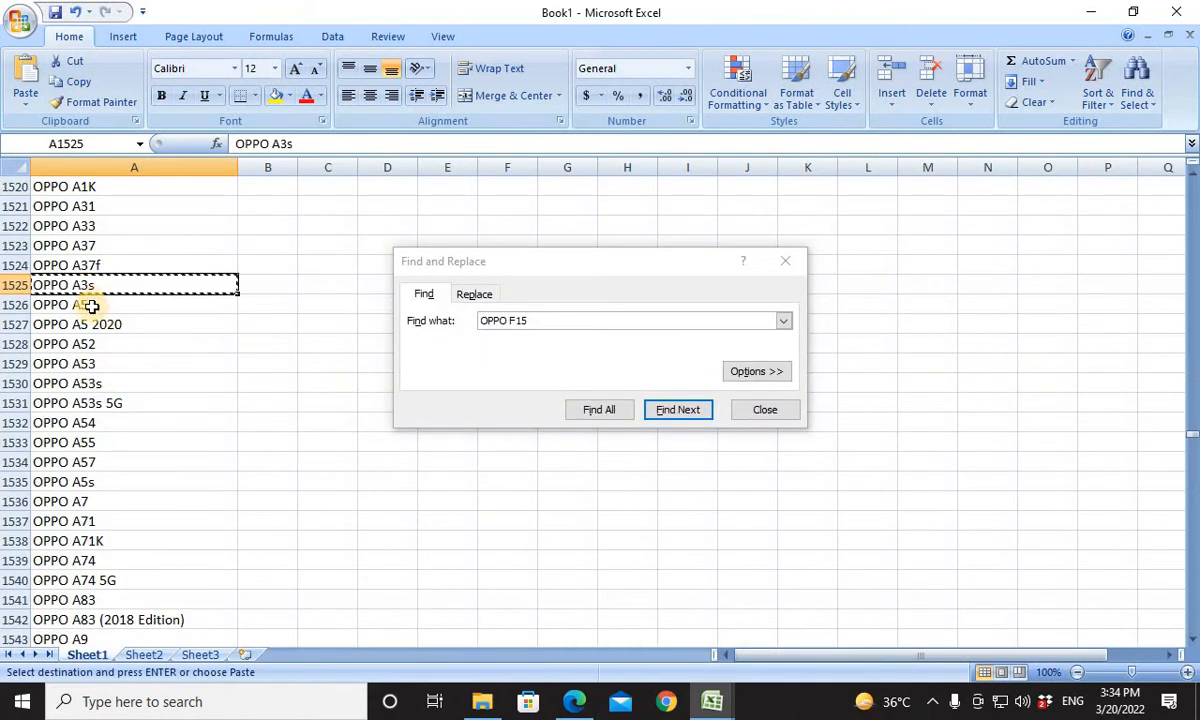
click(91, 307)
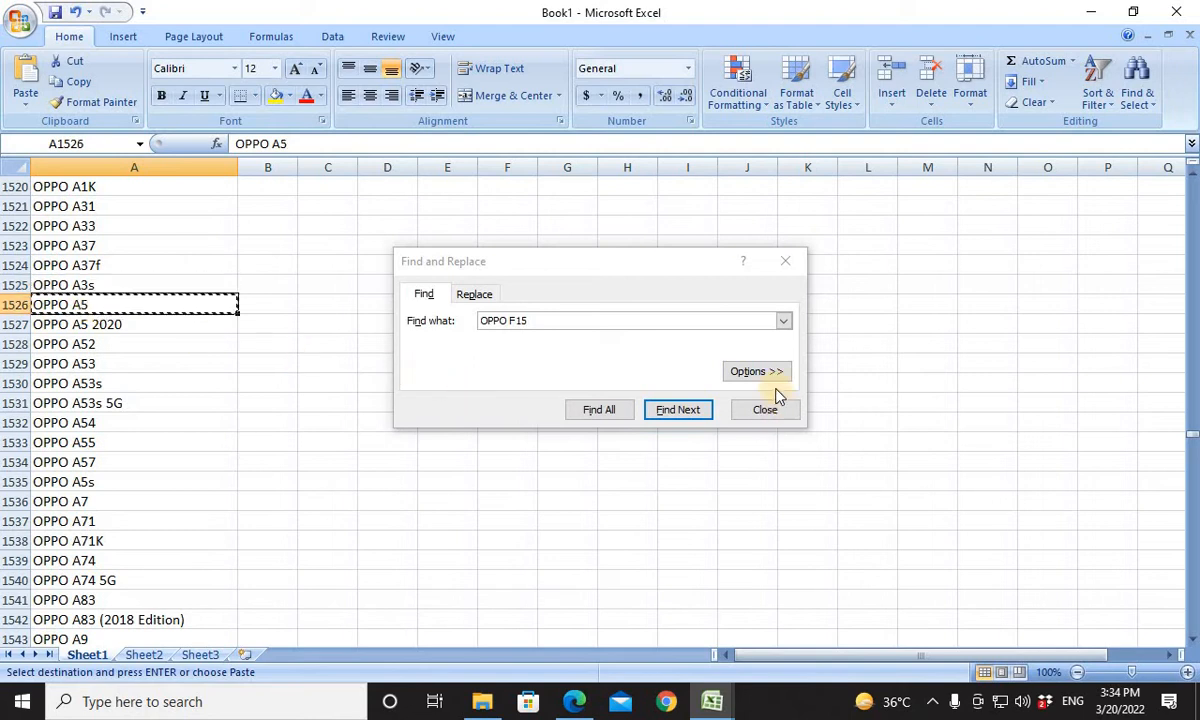
double_click(557, 325)
click(563, 331)
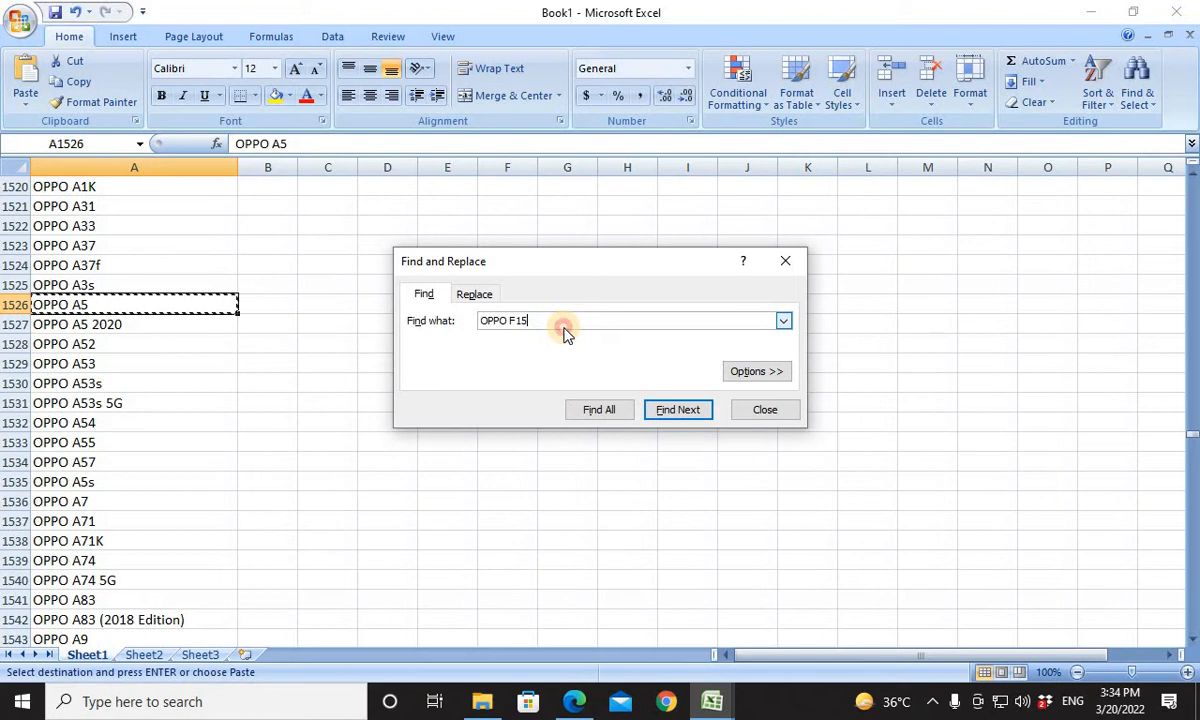
key(ctrl+a)
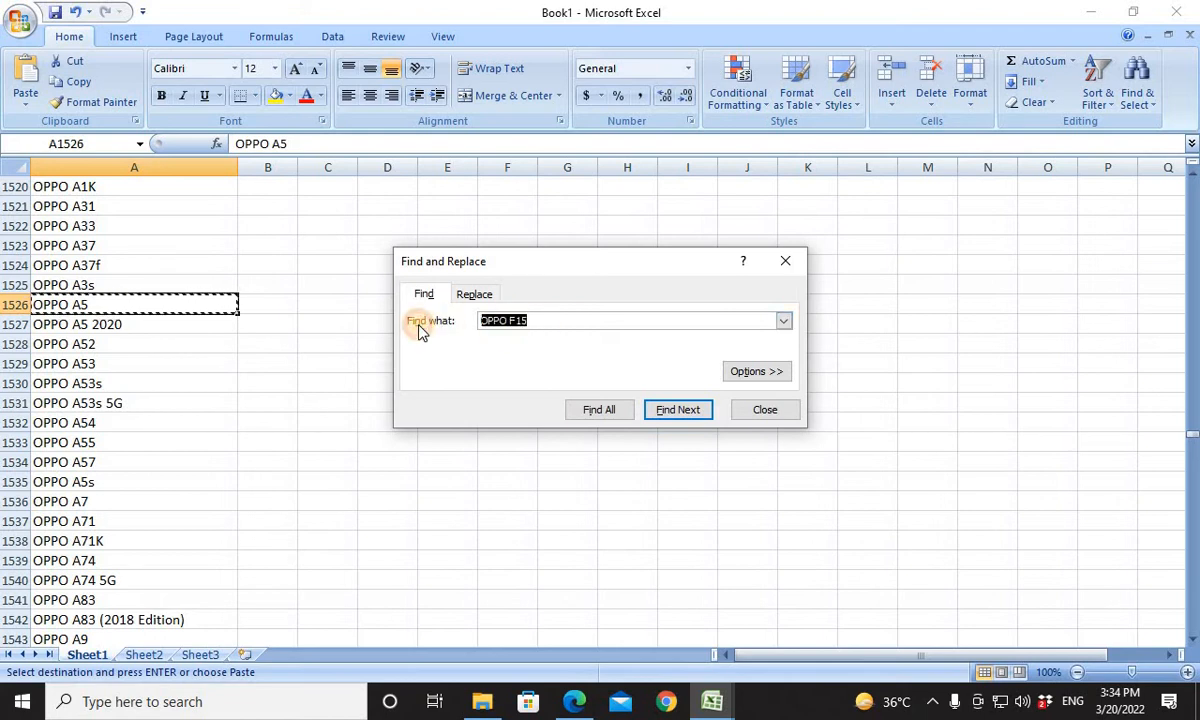
key(ctrl+v)
text(s)
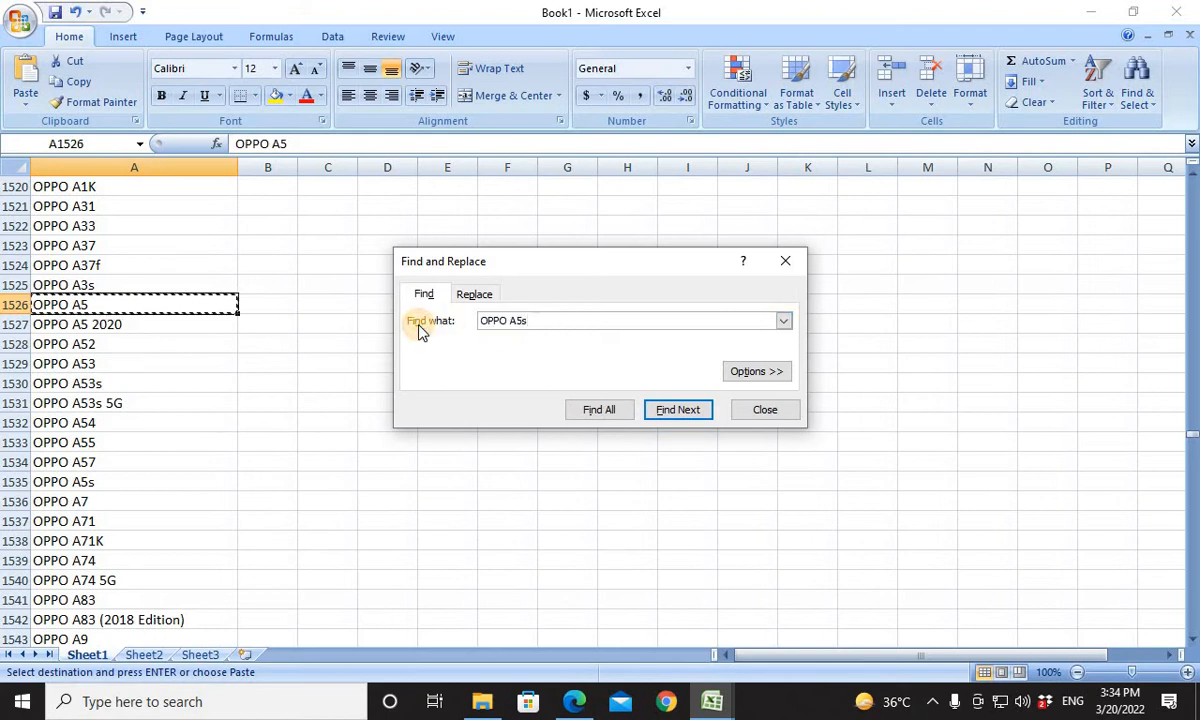
key(Return)
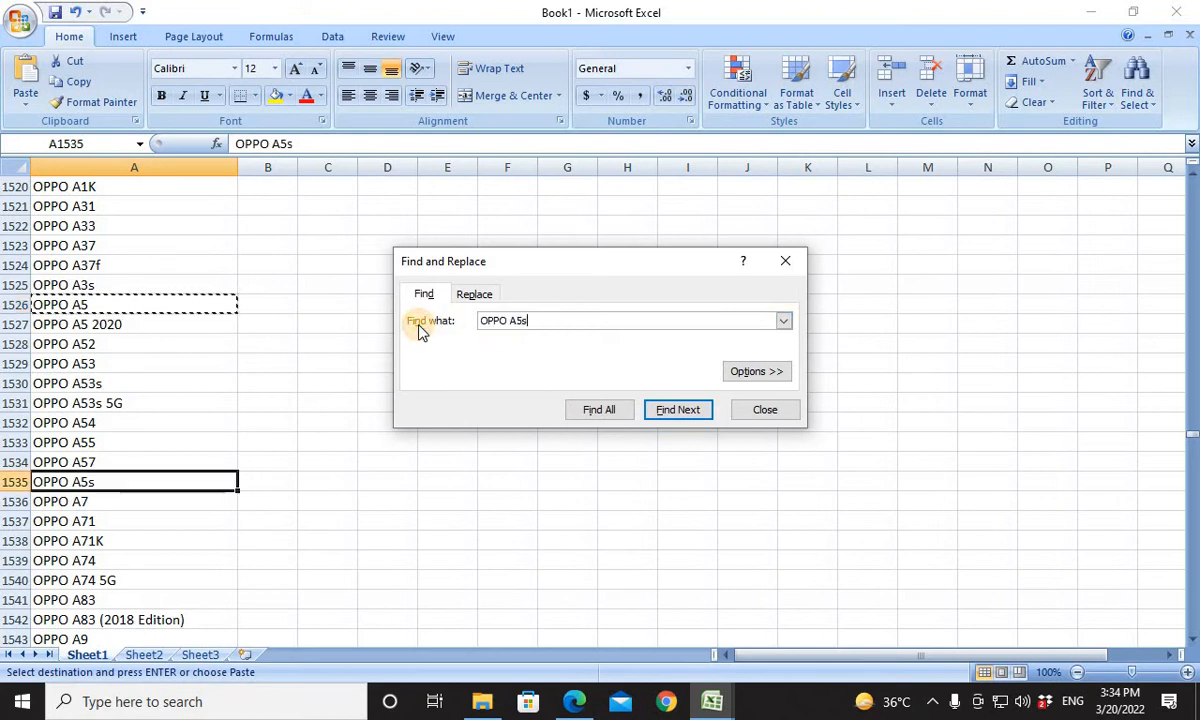
click(134, 479)
key(ctrl+c)
key(alt+Tab)
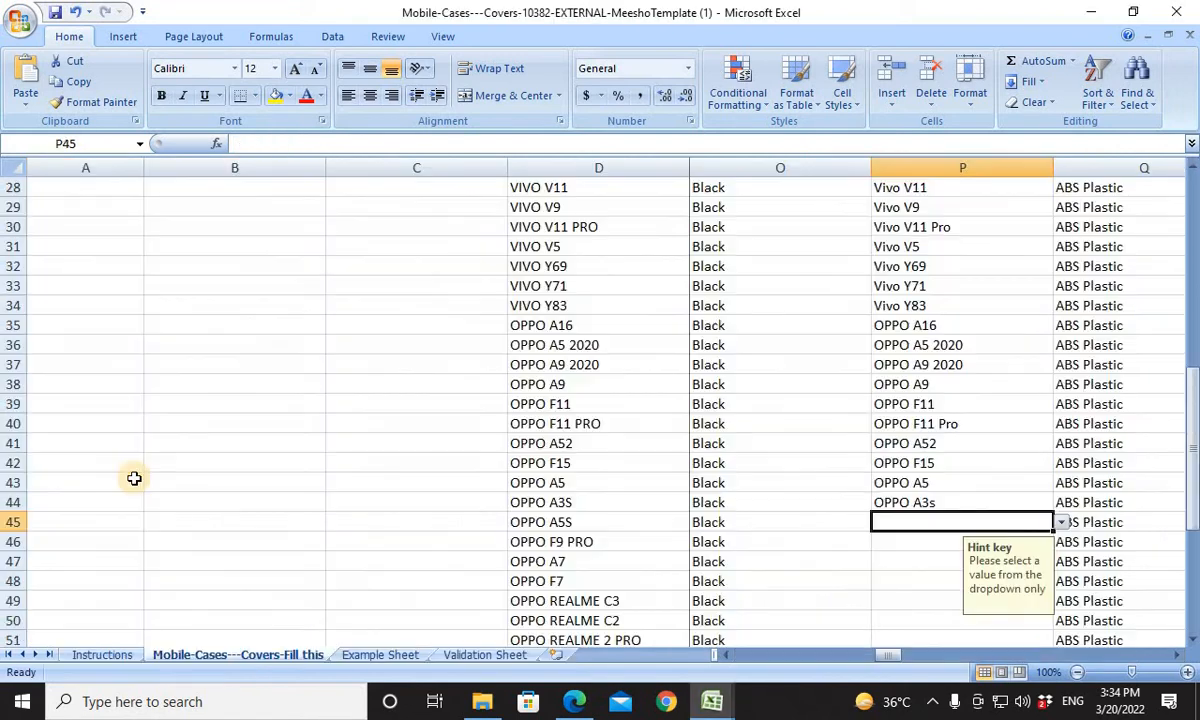
key(ctrl+v)
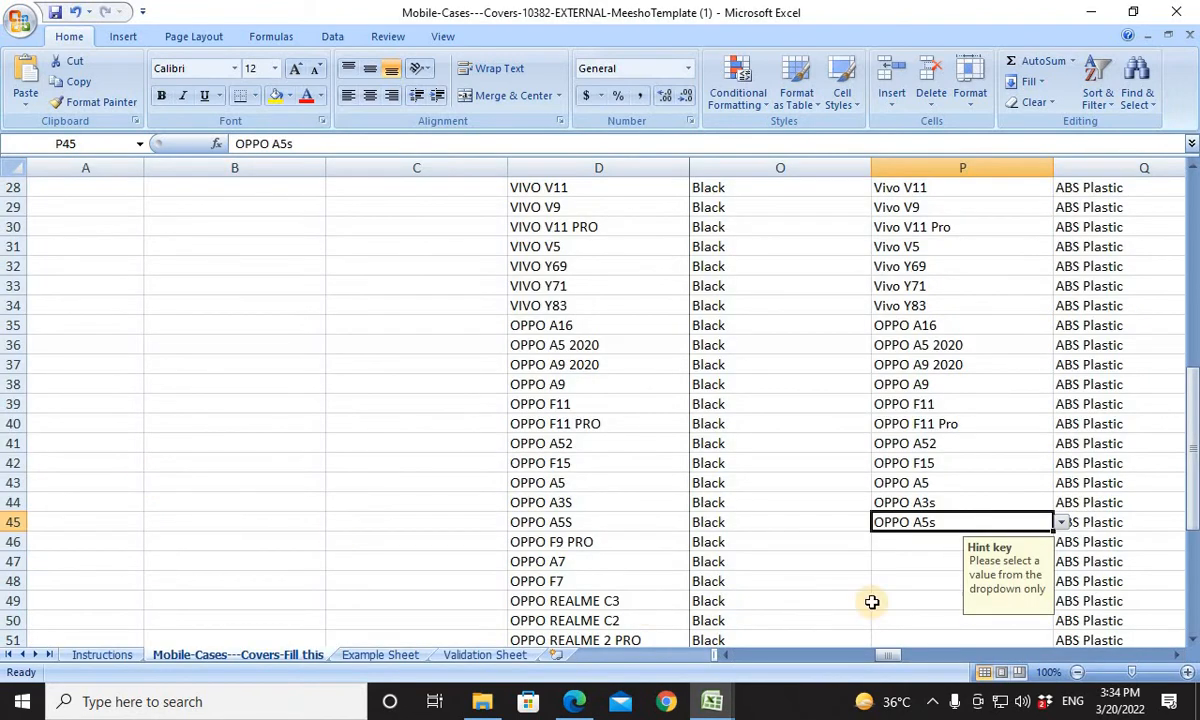
For the OPPO F9 PRO product in row 46, search Book1 for OPPO F9 Pro and copy that entry into Compatible Models cell P46.
click(886, 545)
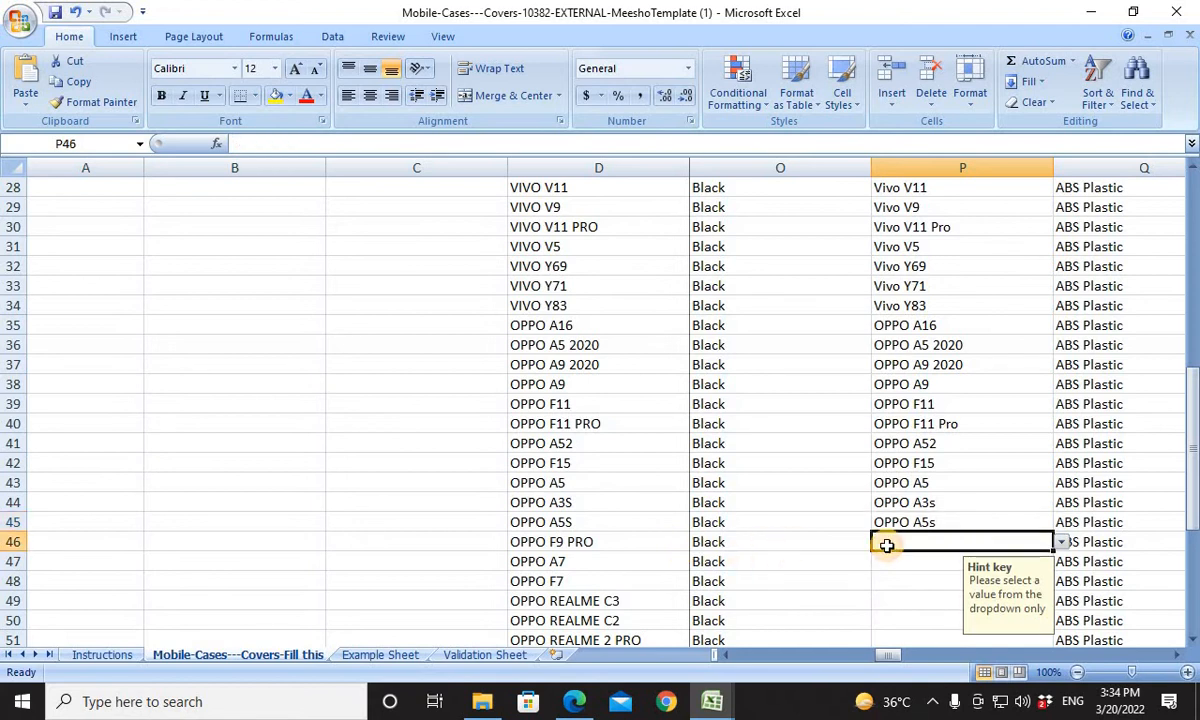
key(alt+Tab)
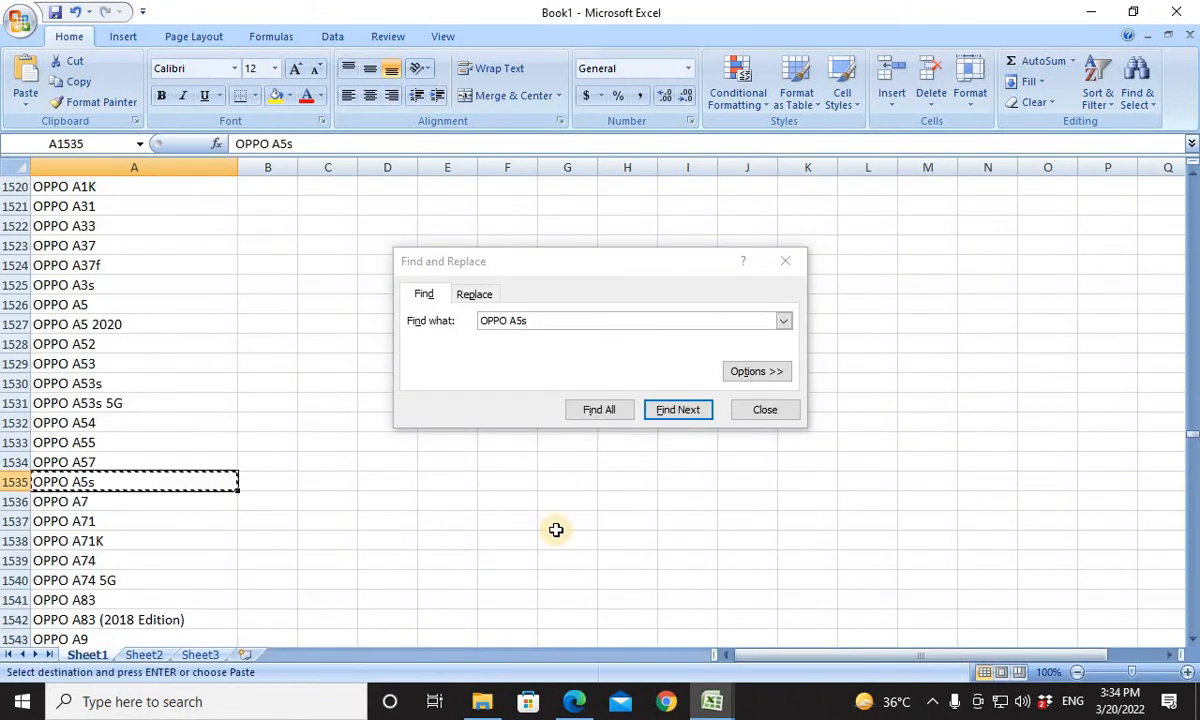
click(562, 321)
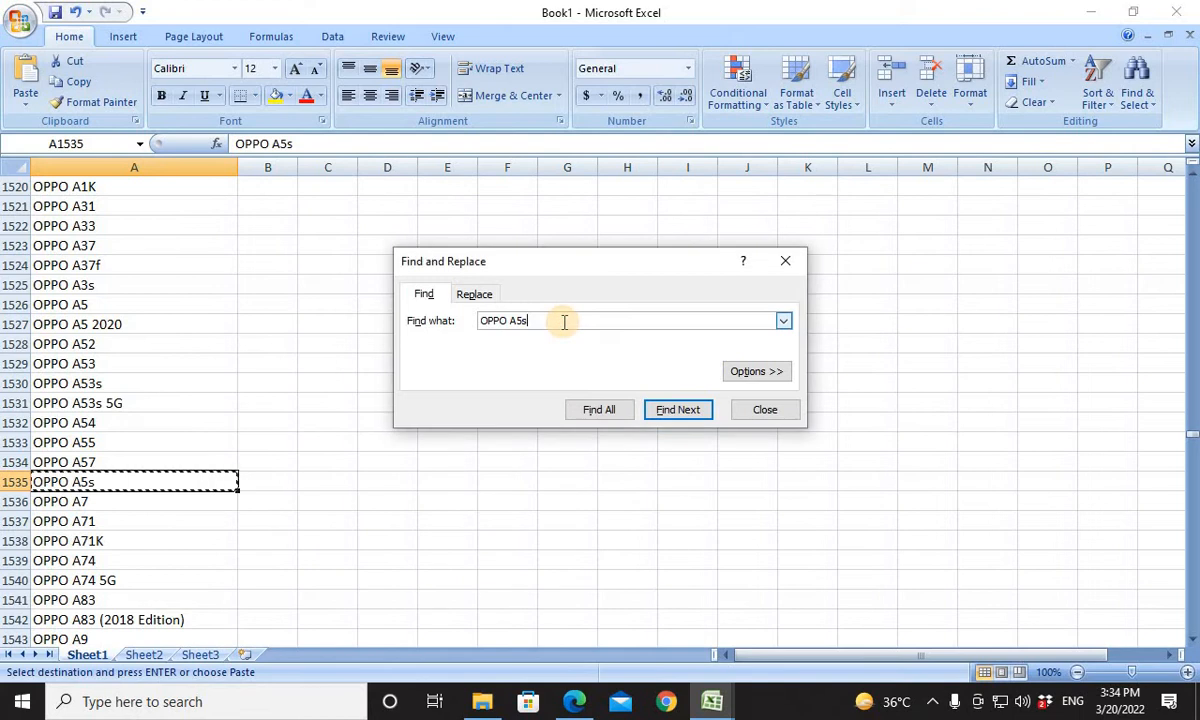
key(BackSpace)
key(BackSpace)
key(BackSpace)
text(f9 )
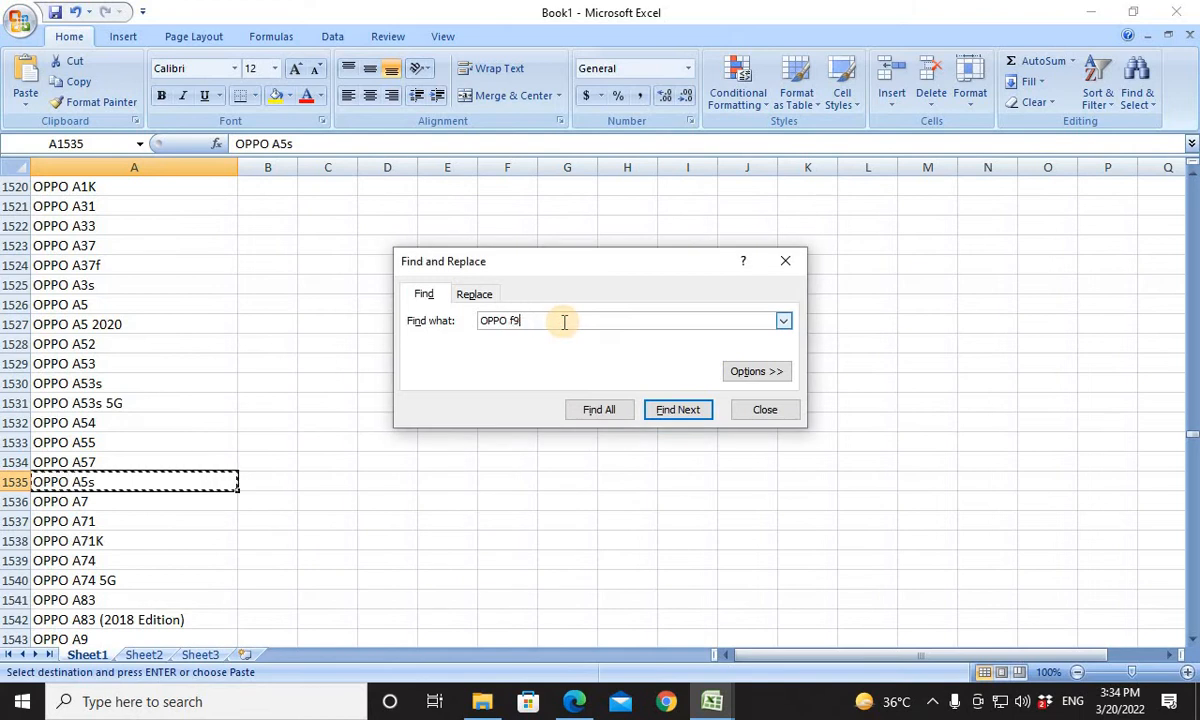
text(pro)
key(Return)
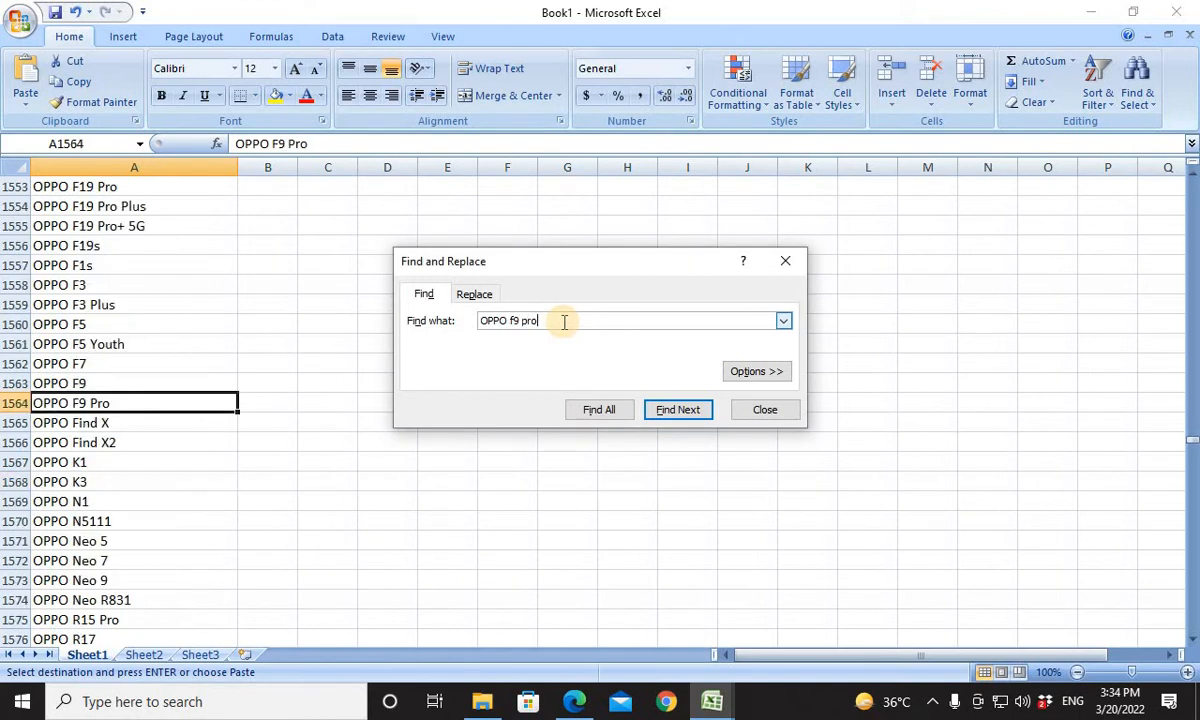
click(176, 408)
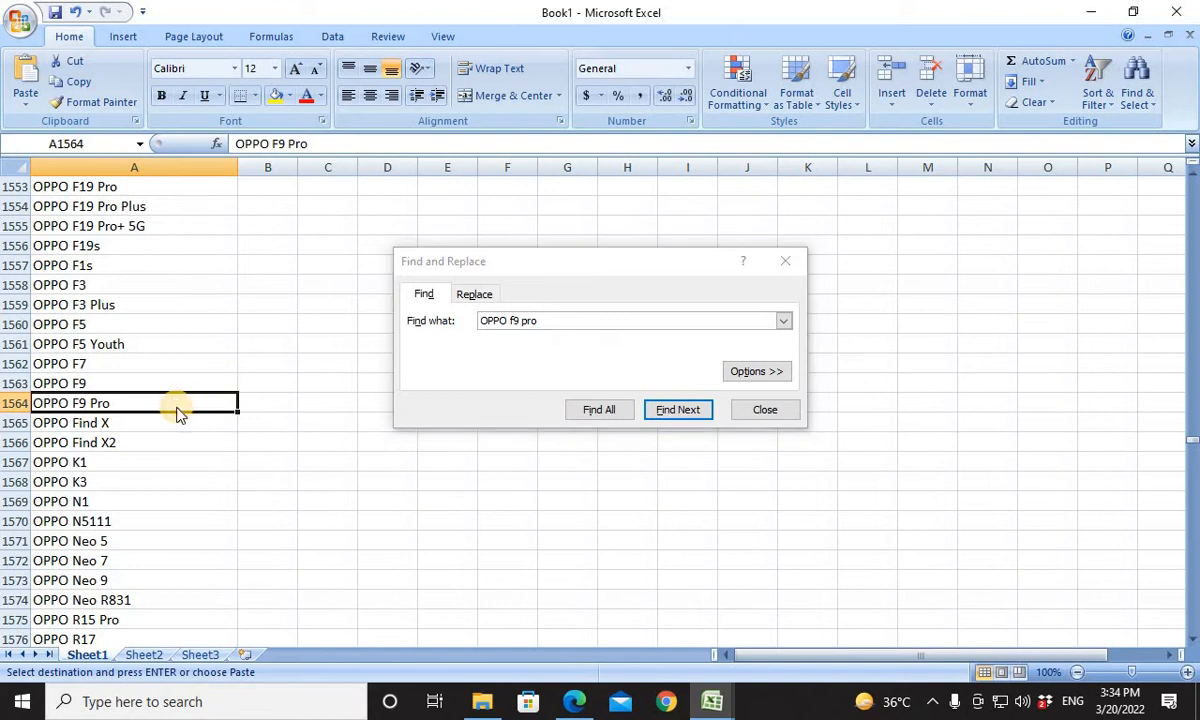
key(alt+Tab)
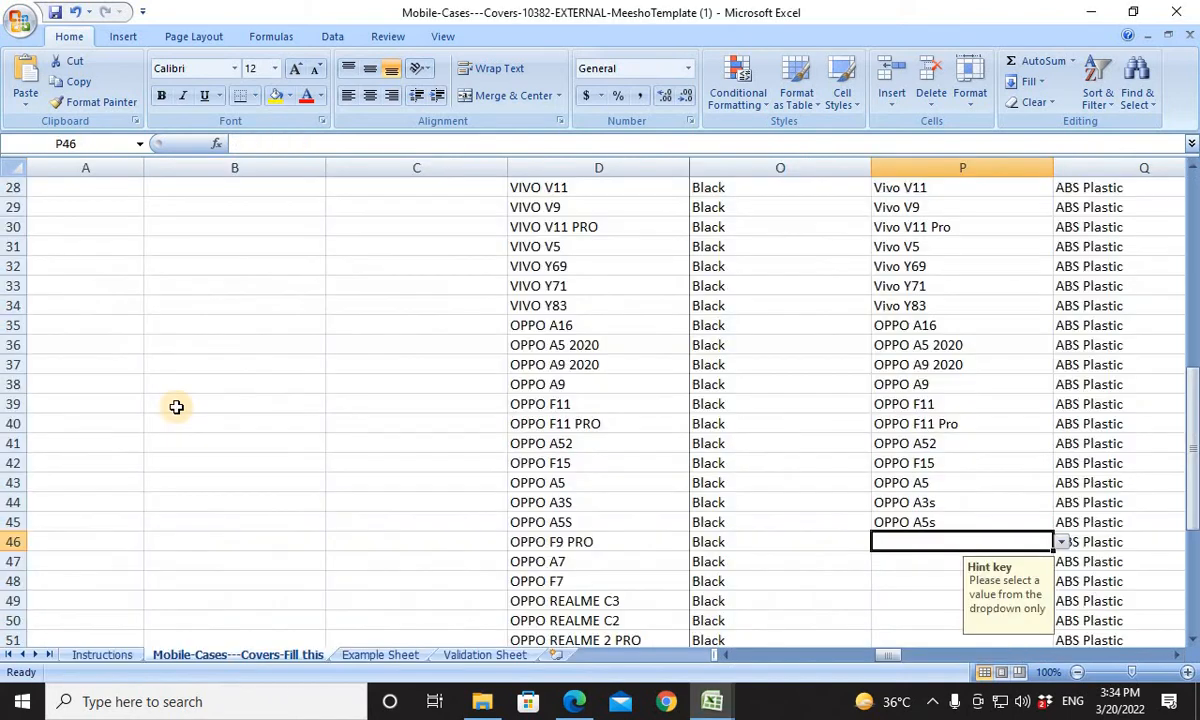
key(ctrl+v)
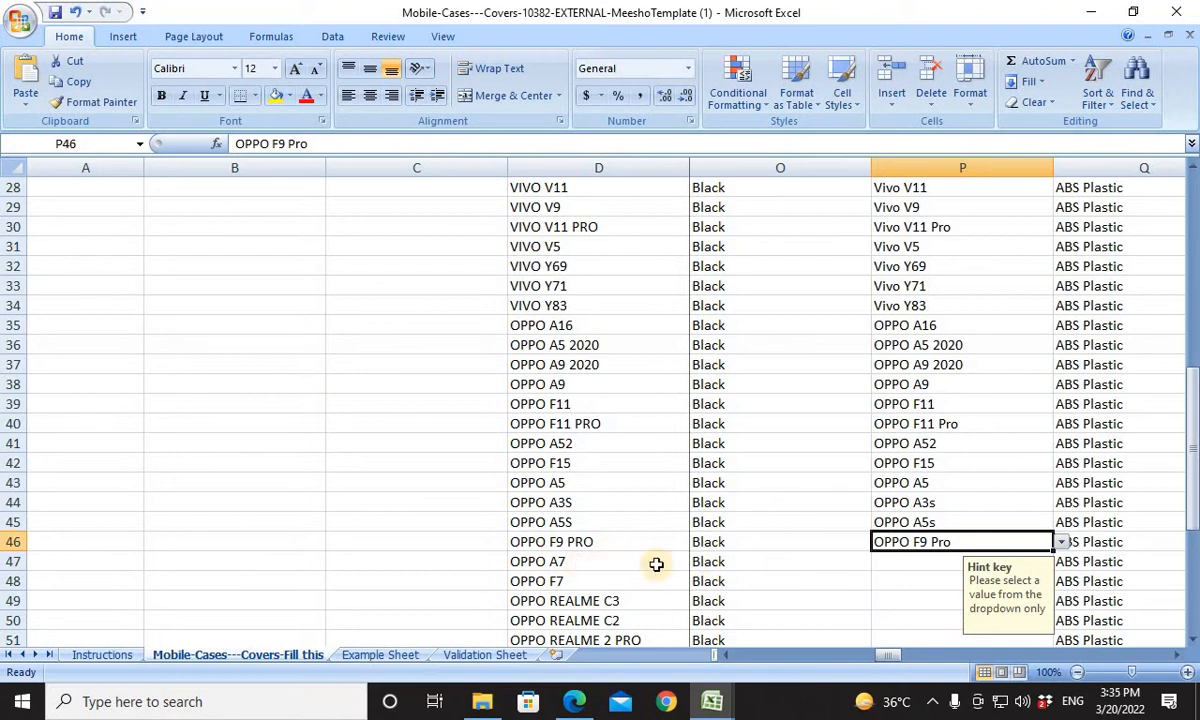
For the OPPO A7 product in row 47, search Book1 for OPPO A7 and copy the matching entry into Compatible Models cell P47.
click(595, 560)
key(ctrl+c)
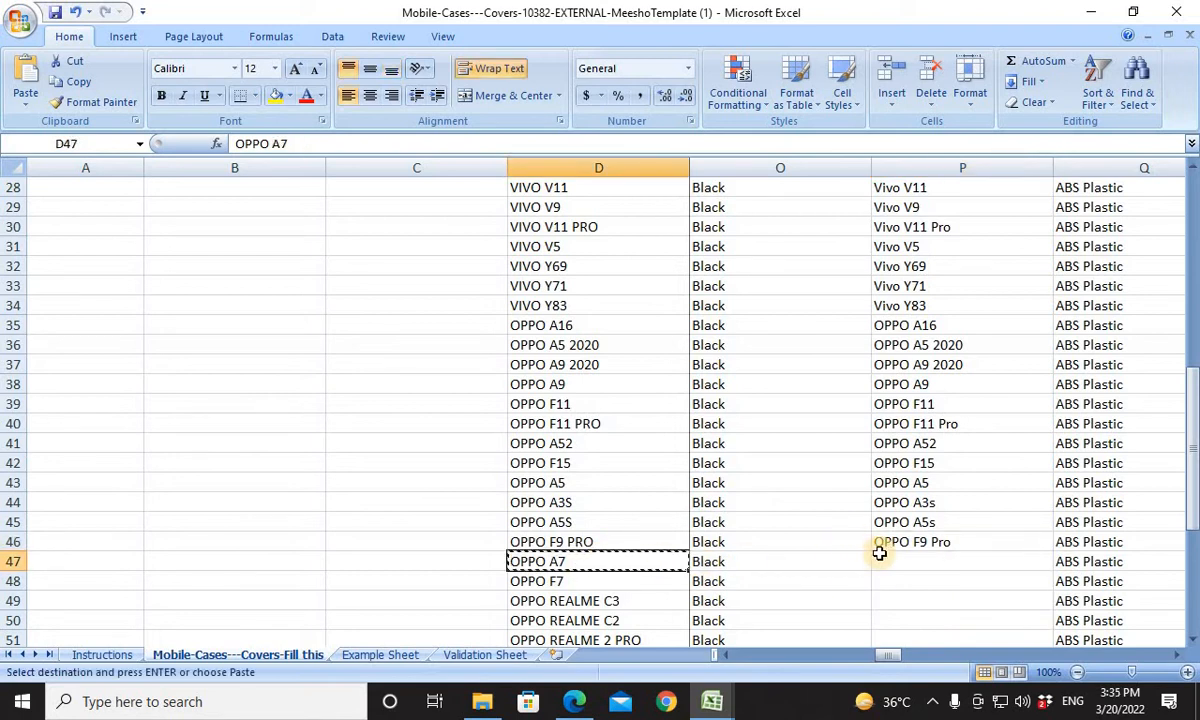
key(alt+Tab)
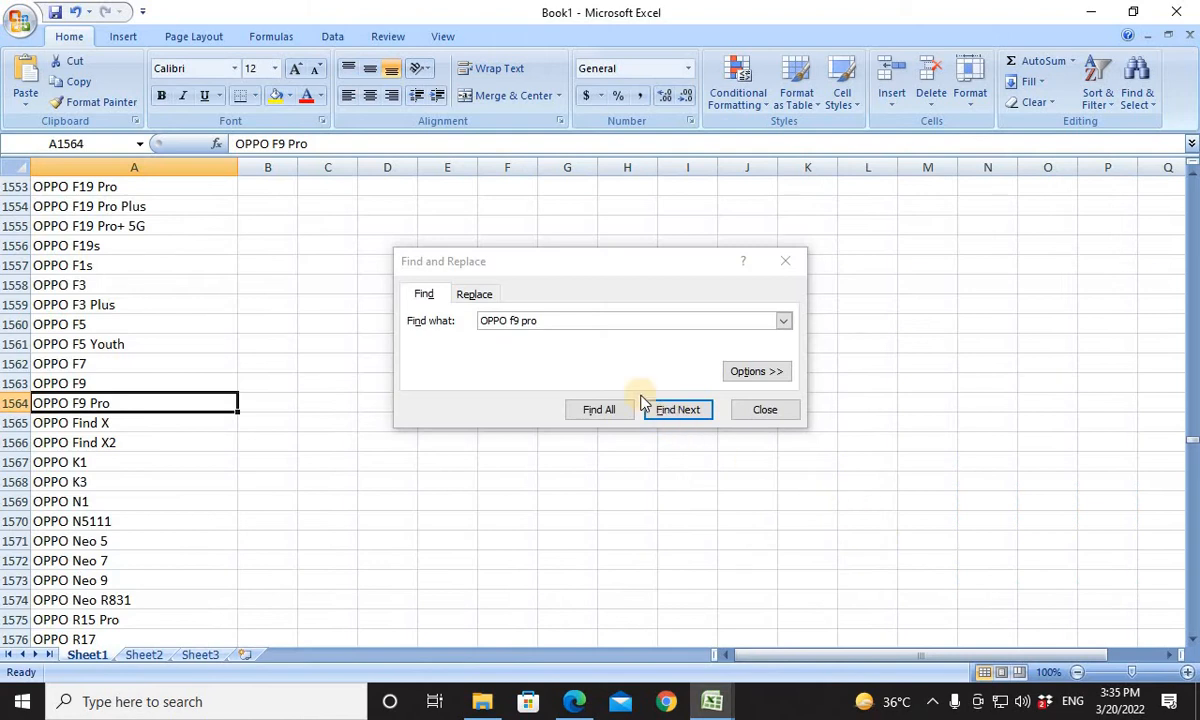
drag(572, 320, 407, 321)
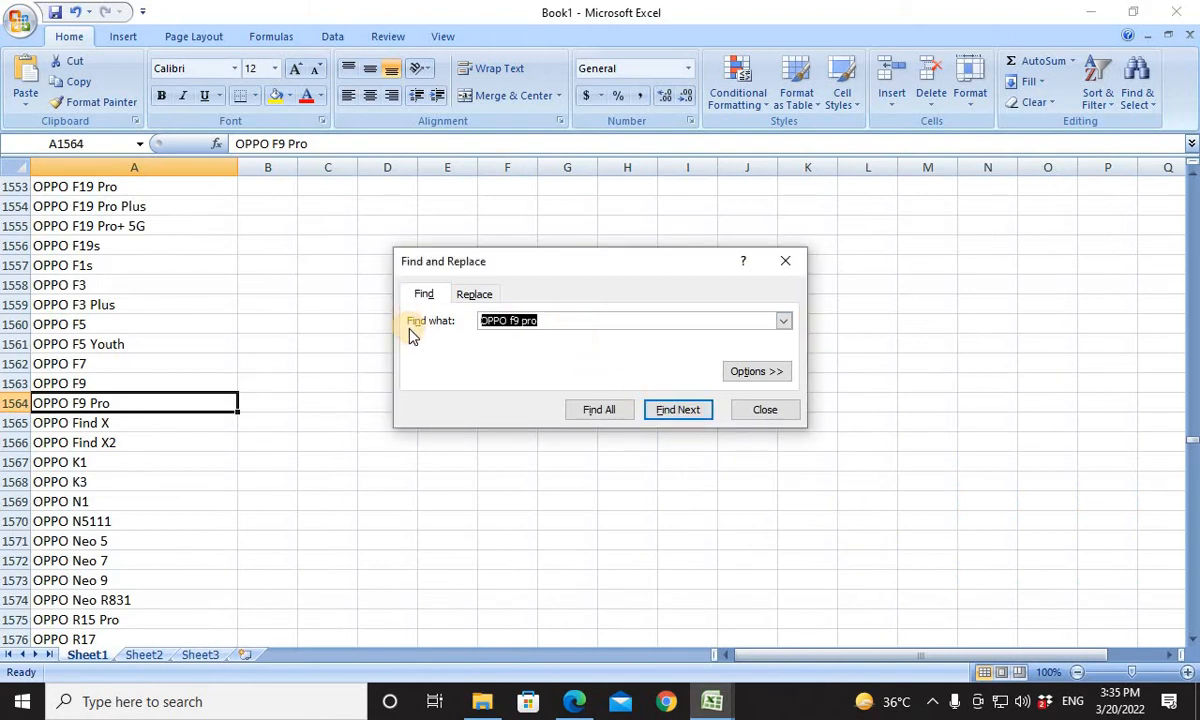
key(ctrl+v)
key(Return)
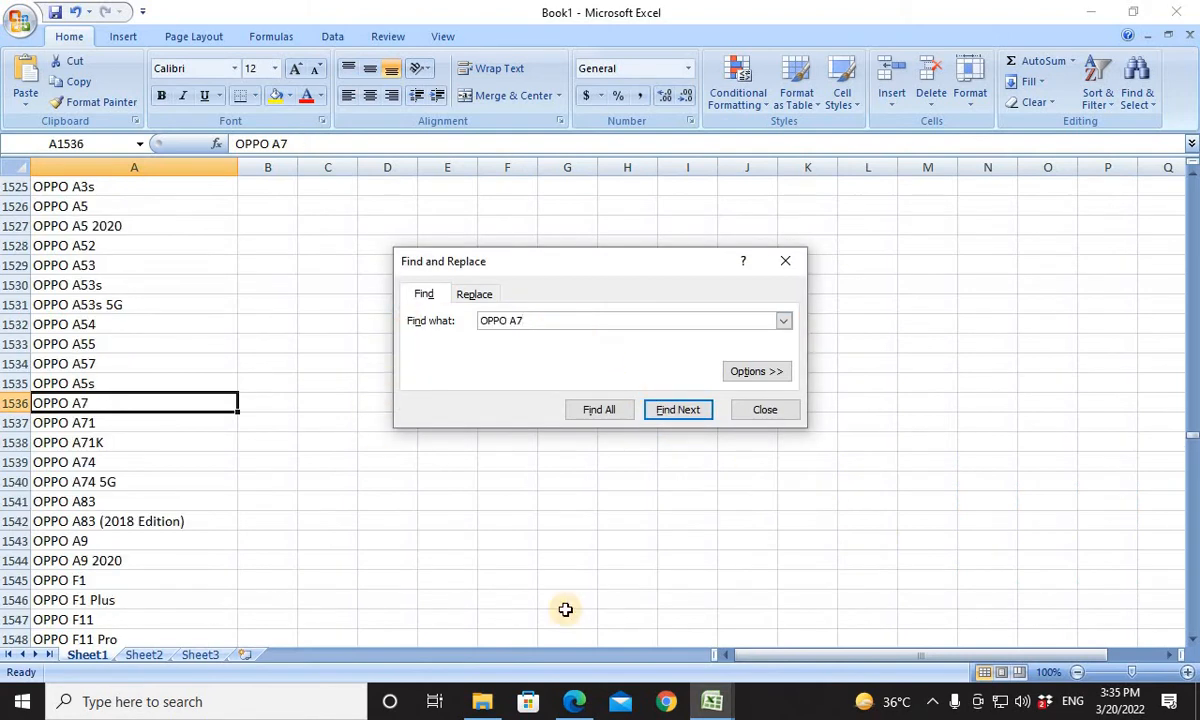
click(97, 405)
key(ctrl+c)
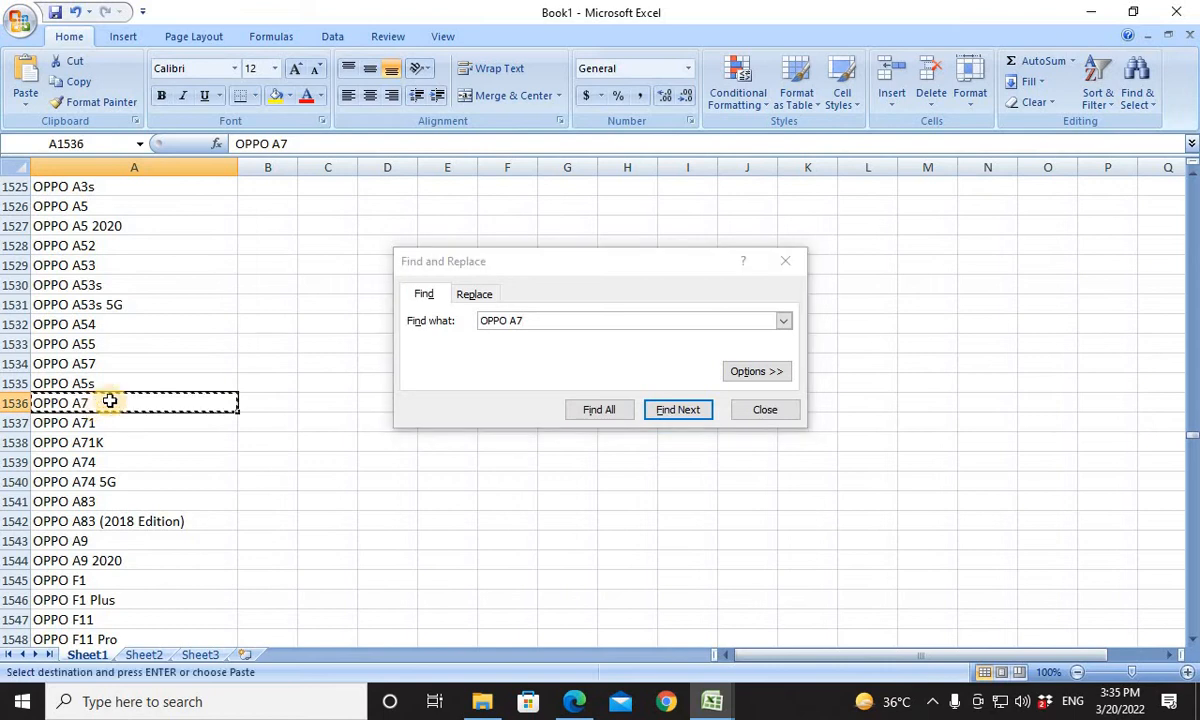
key(alt+Tab)
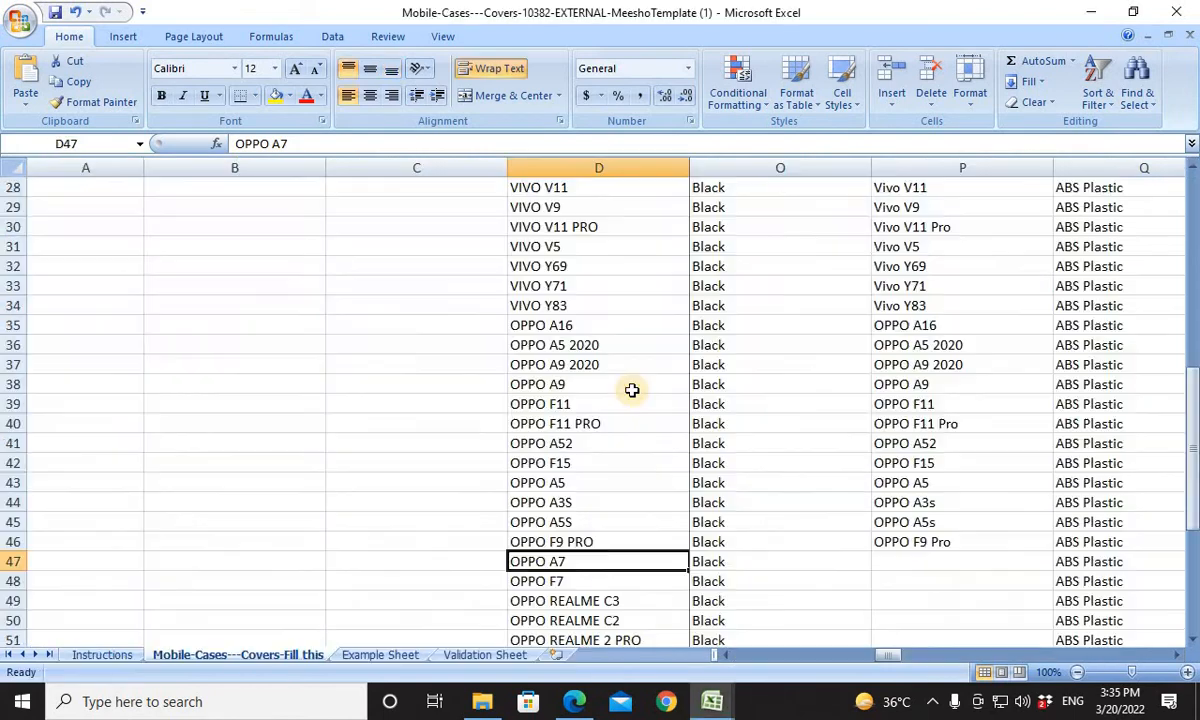
click(908, 568)
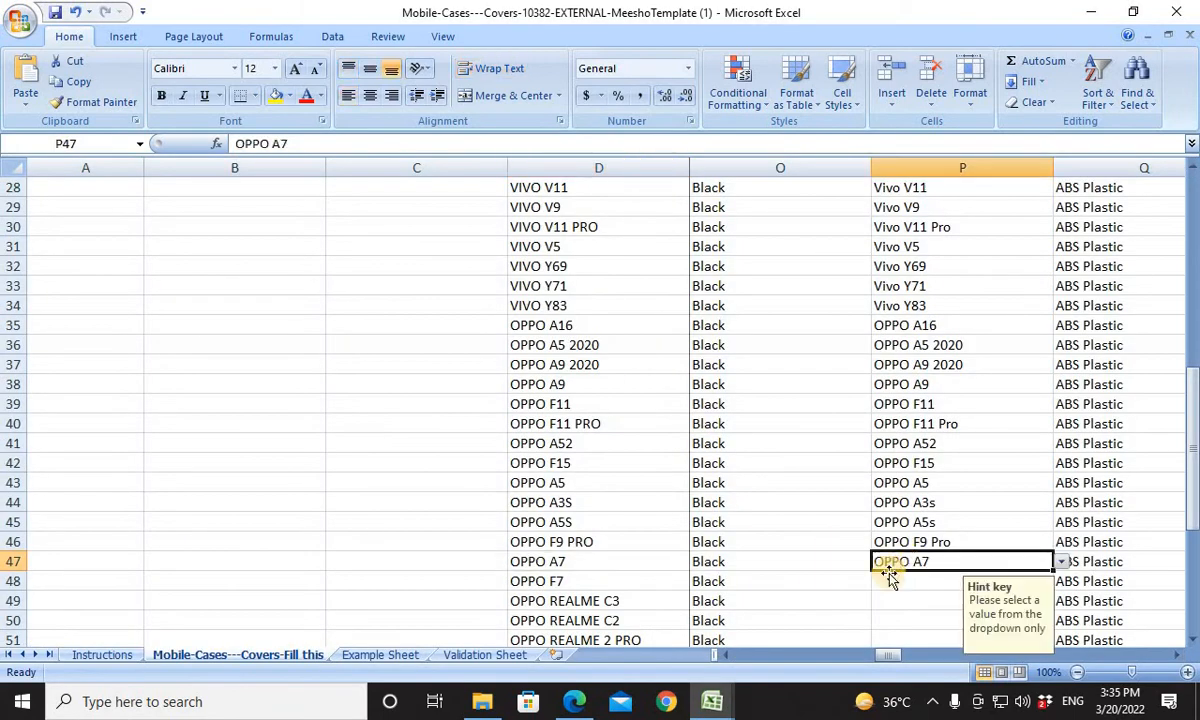
For the OPPO F7 product in row 48, locate OPPO F7 in Book1's list and copy it into Compatible Models cell P48.
click(889, 578)
key(alt+Tab)
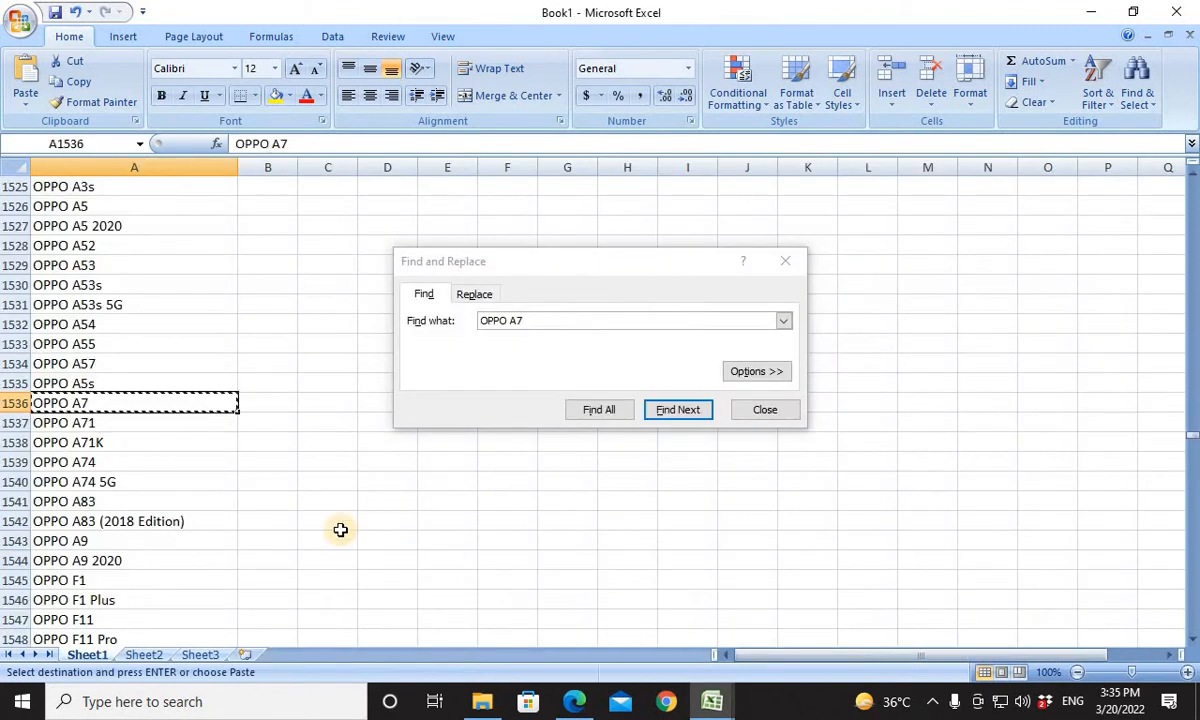
scroll(123, 598, down, 2)
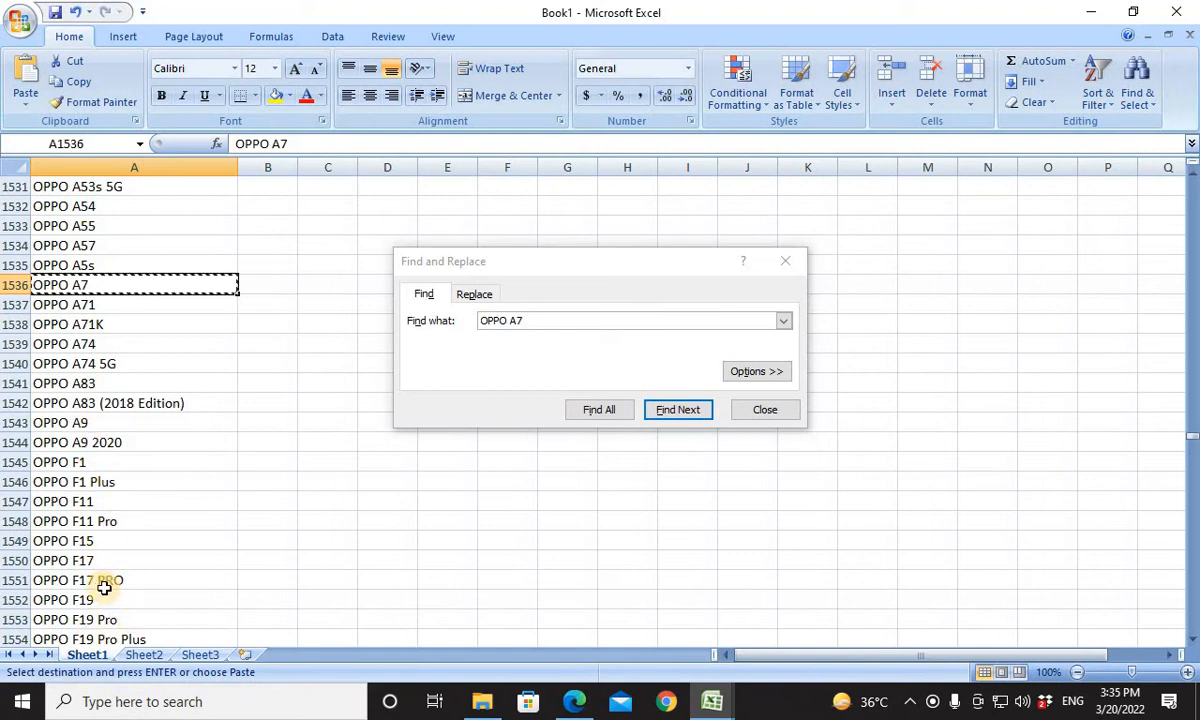
scroll(104, 588, down, 1)
scroll(110, 598, down, 2)
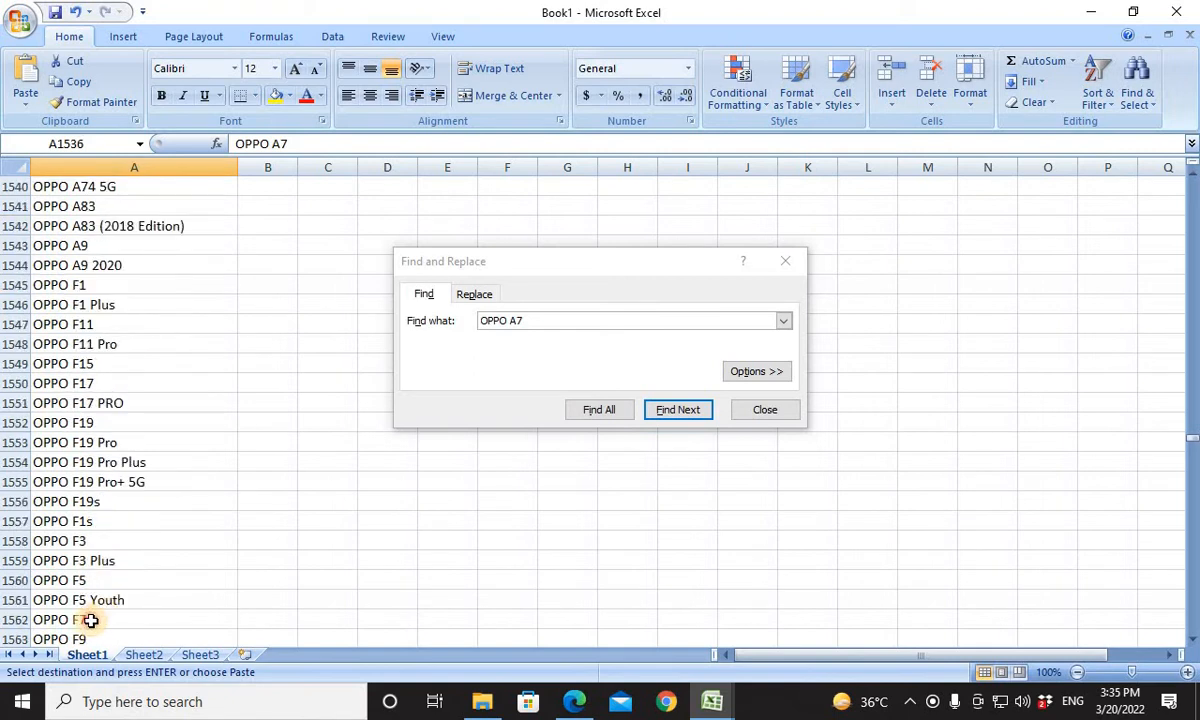
click(90, 621)
key(ctrl+c)
key(alt+Tab)
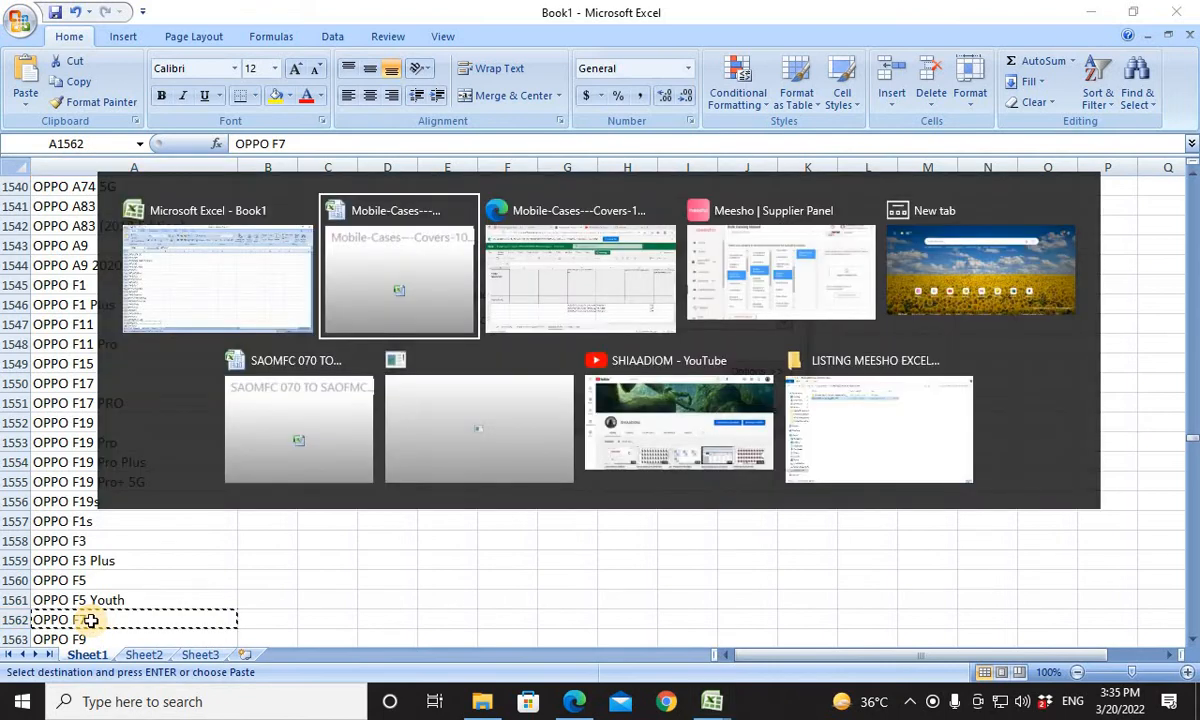
key(ctrl+v)
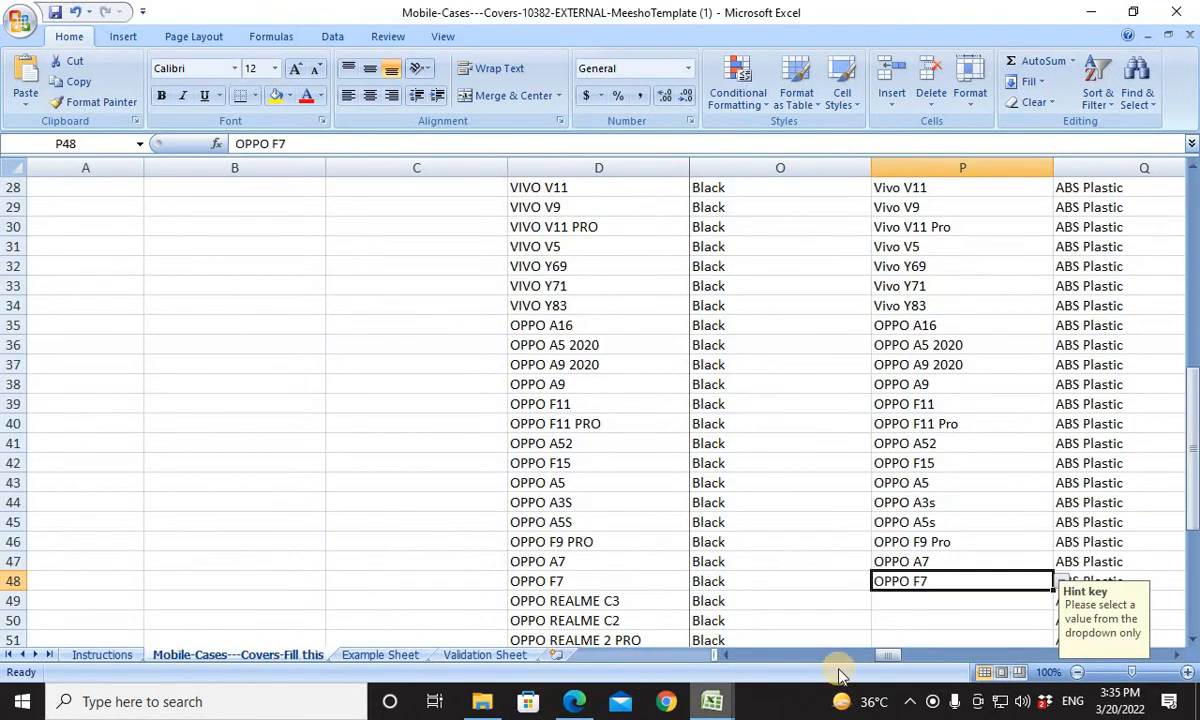
For the OPPO REALME C3 product in row 49, search Book1 for OPPO REALME C3, OPPO REALME c2 and REALME c2.
click(897, 607)
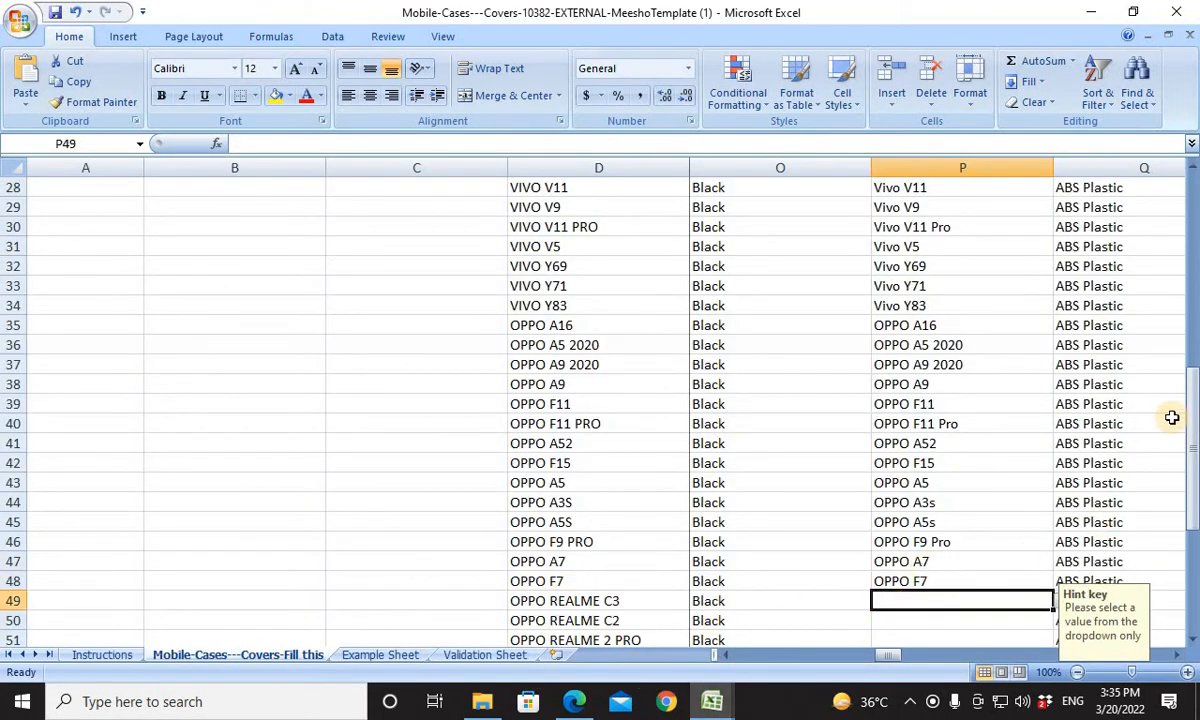
drag(1192, 418, 1193, 528)
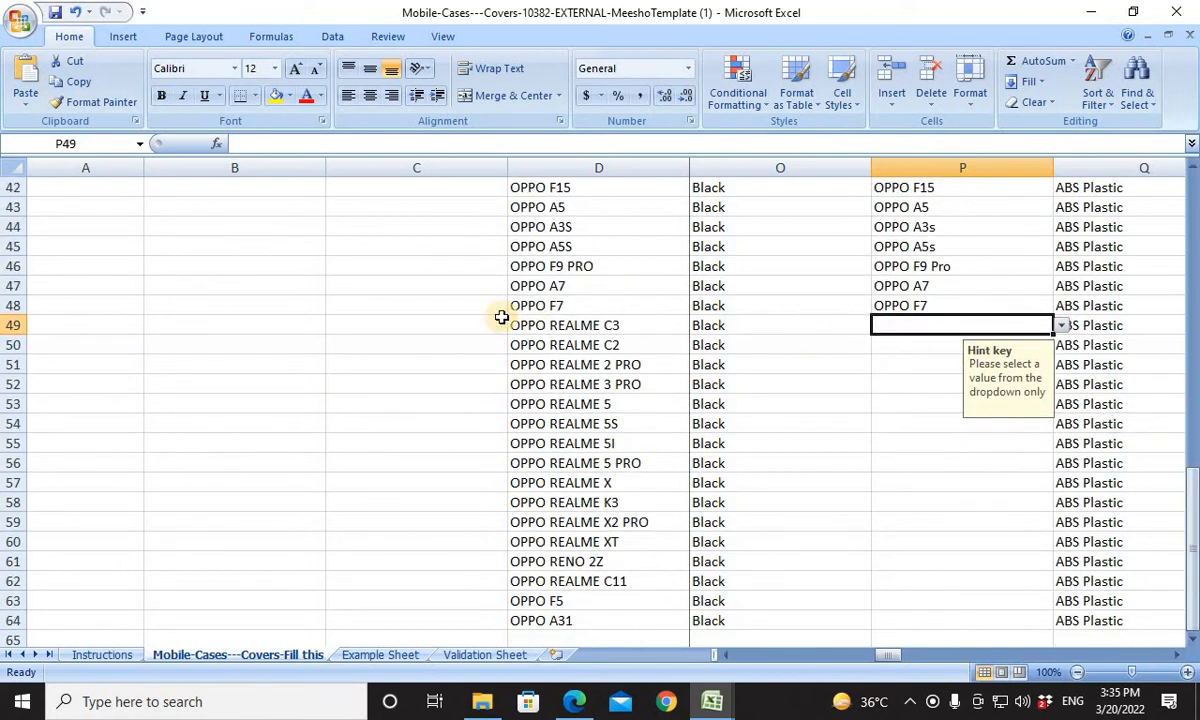
click(614, 327)
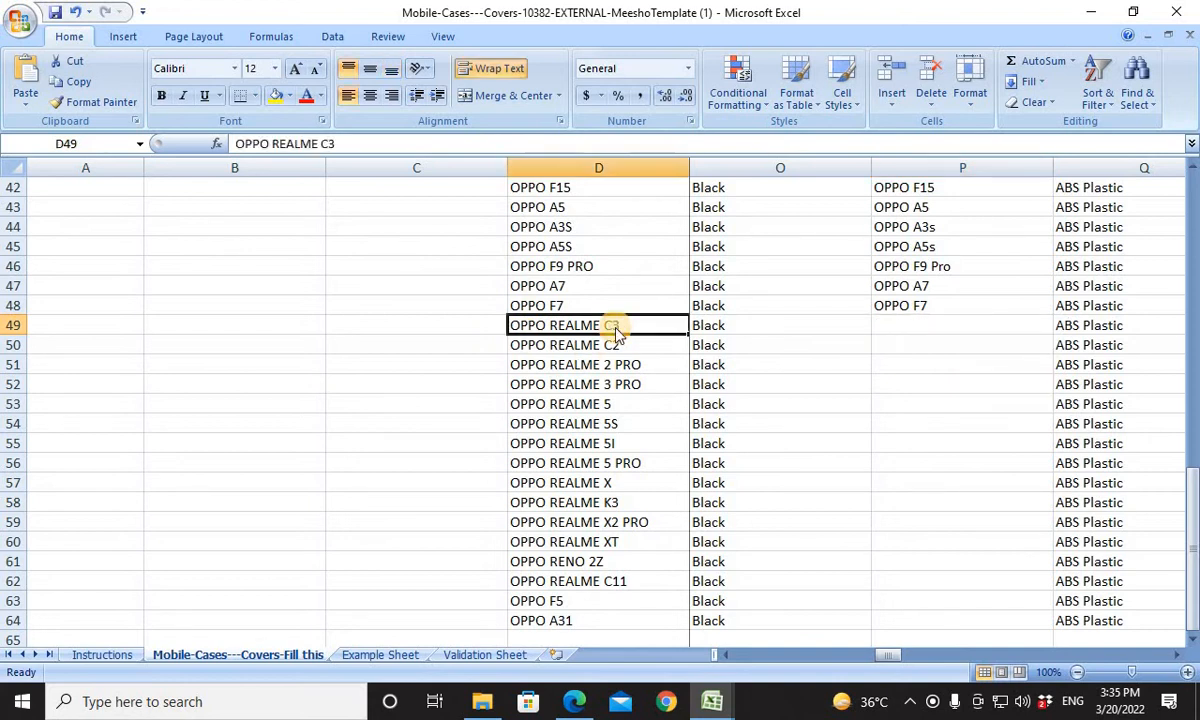
key(ctrl+c)
key(alt+Tab)
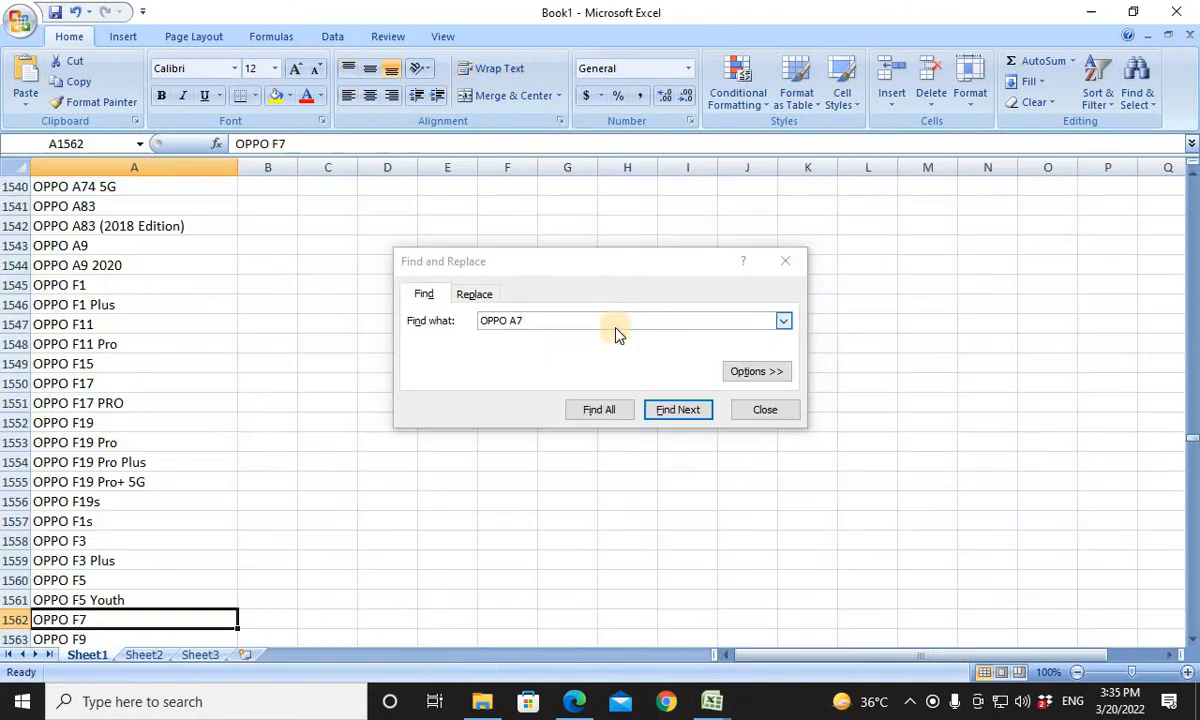
drag(546, 322, 443, 325)
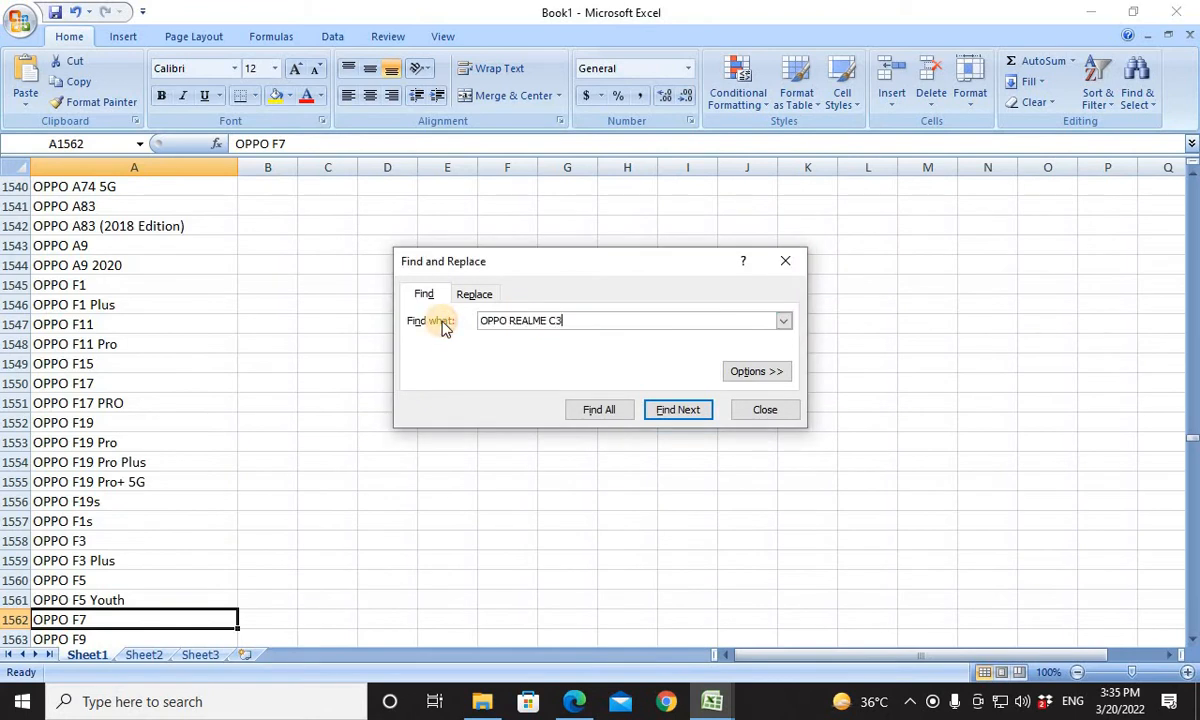
key(Return)
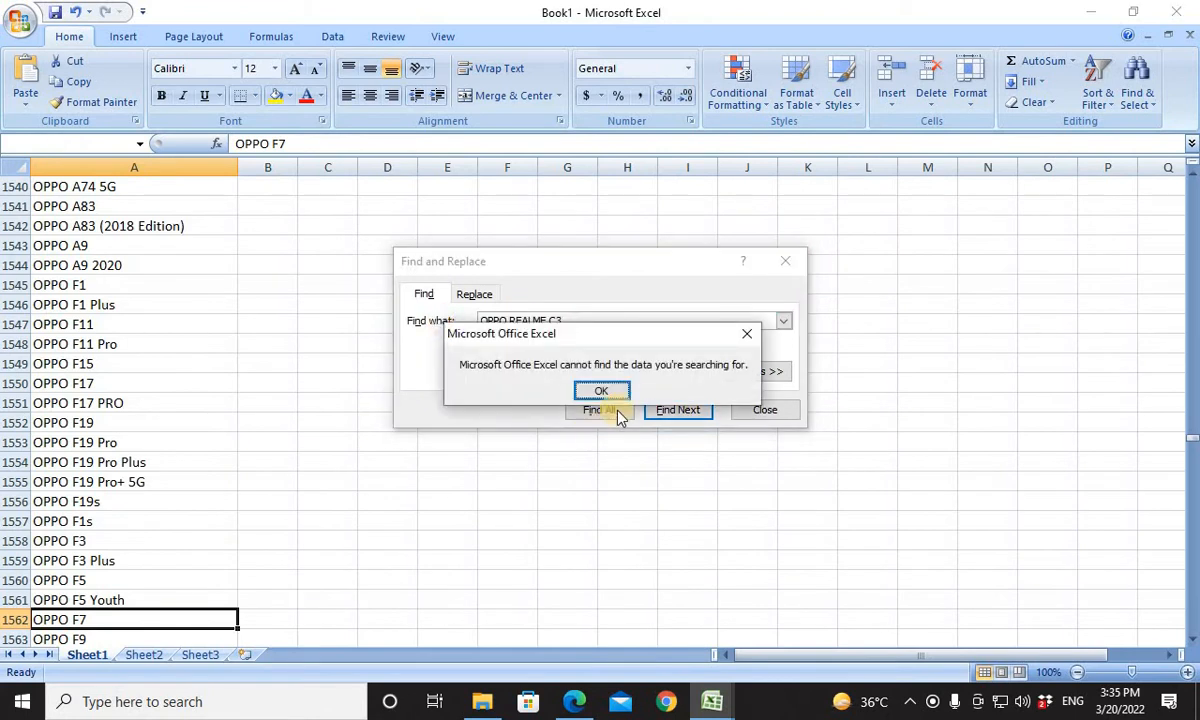
click(614, 389)
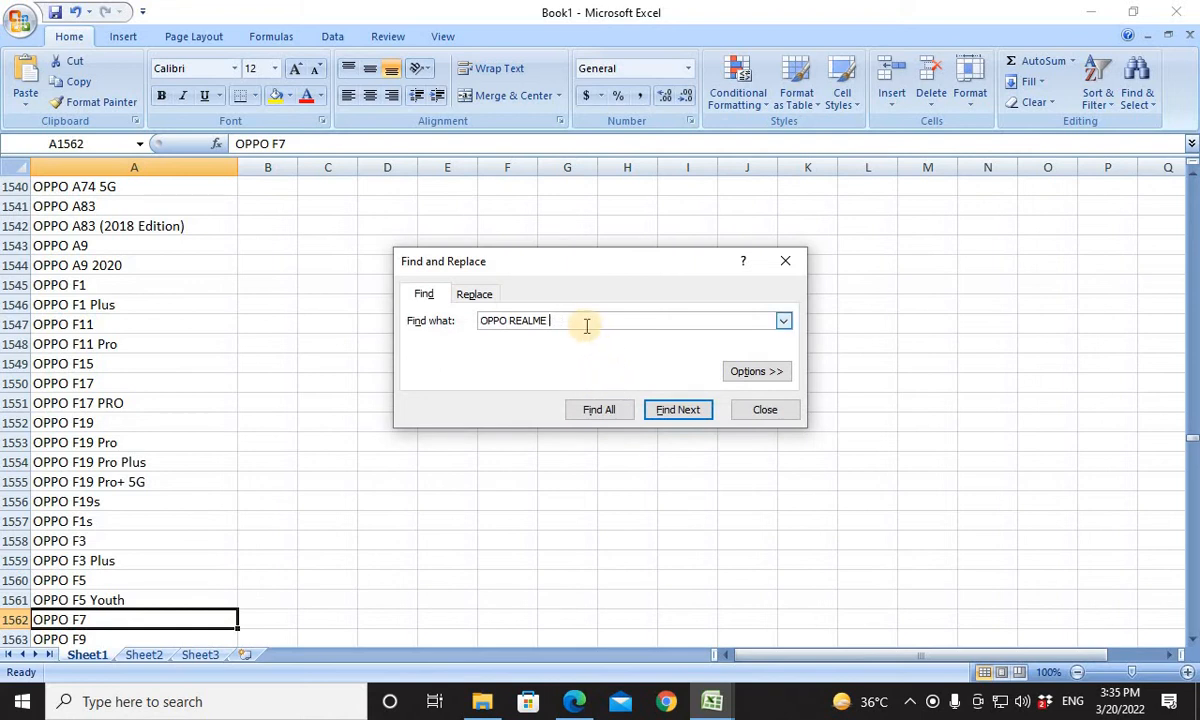
key(Return)
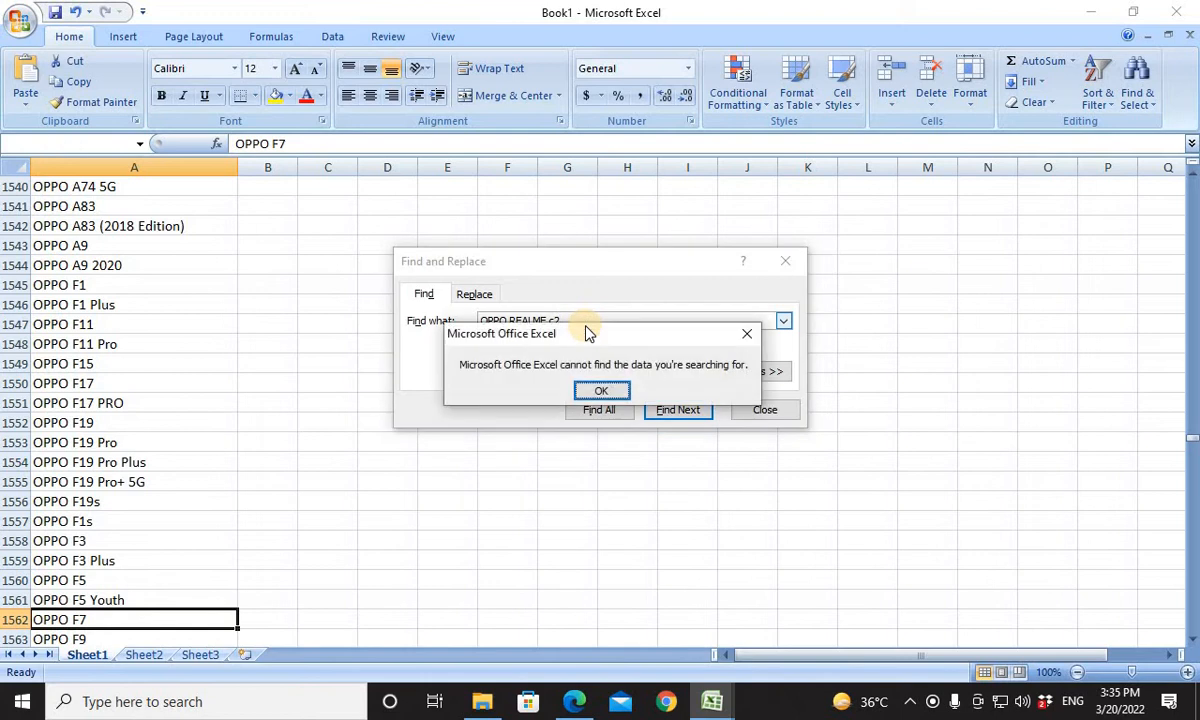
click(588, 392)
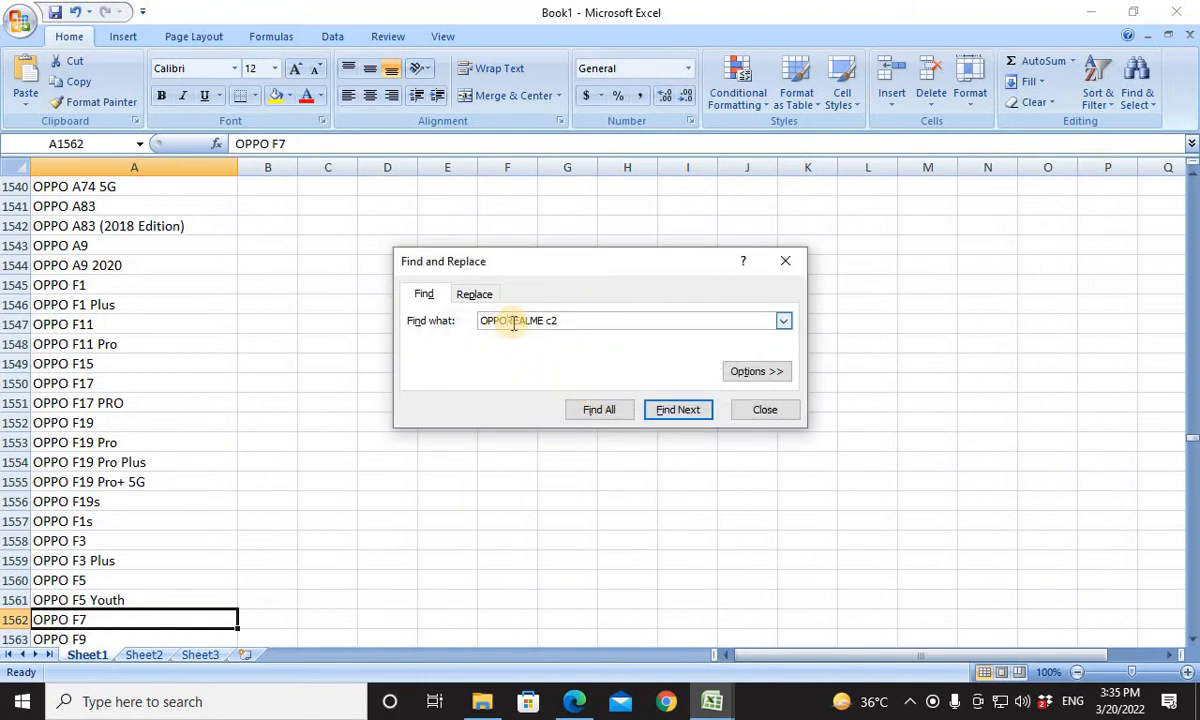
key(Return)
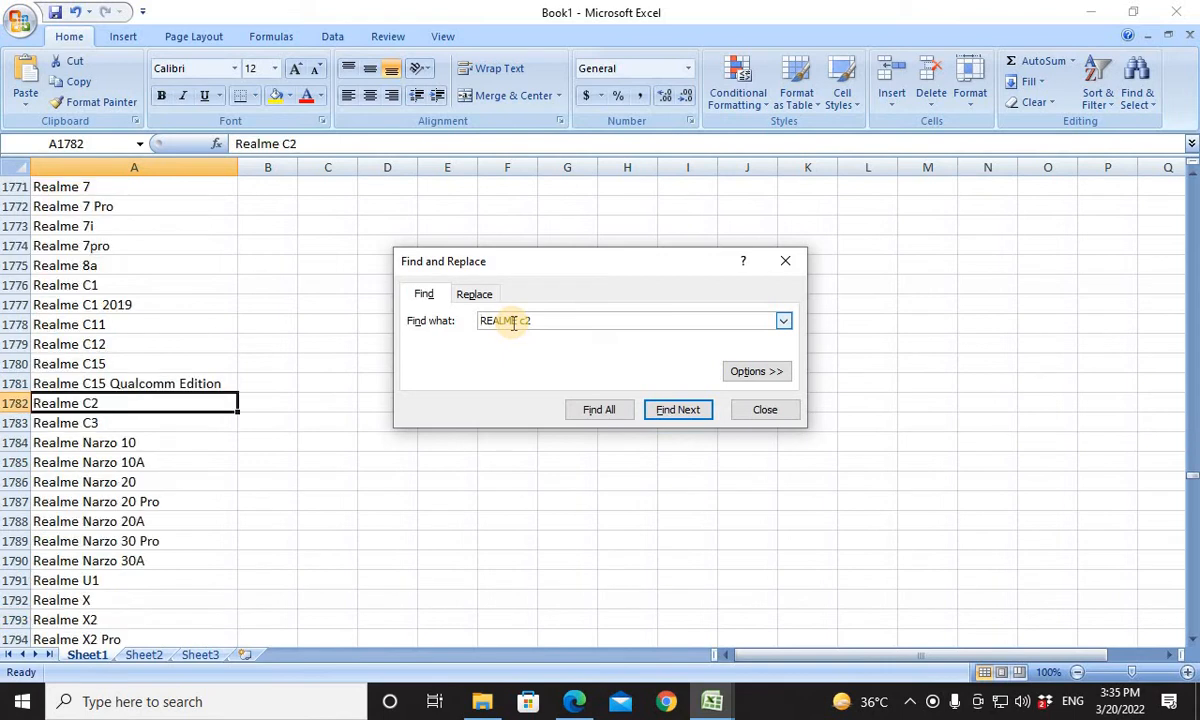
Copy Book1's Realme C3 entry into product cell D49 and Compatible Models cell P49.
click(100, 421)
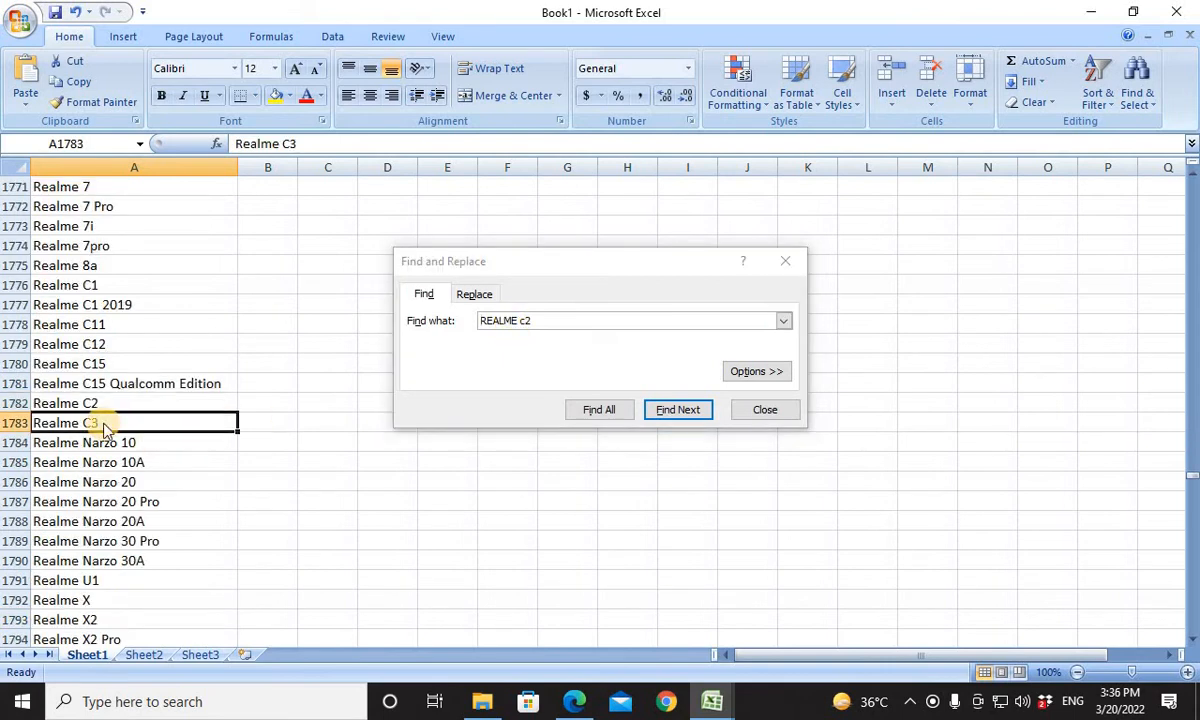
key(ctrl+c)
key(alt+Tab)
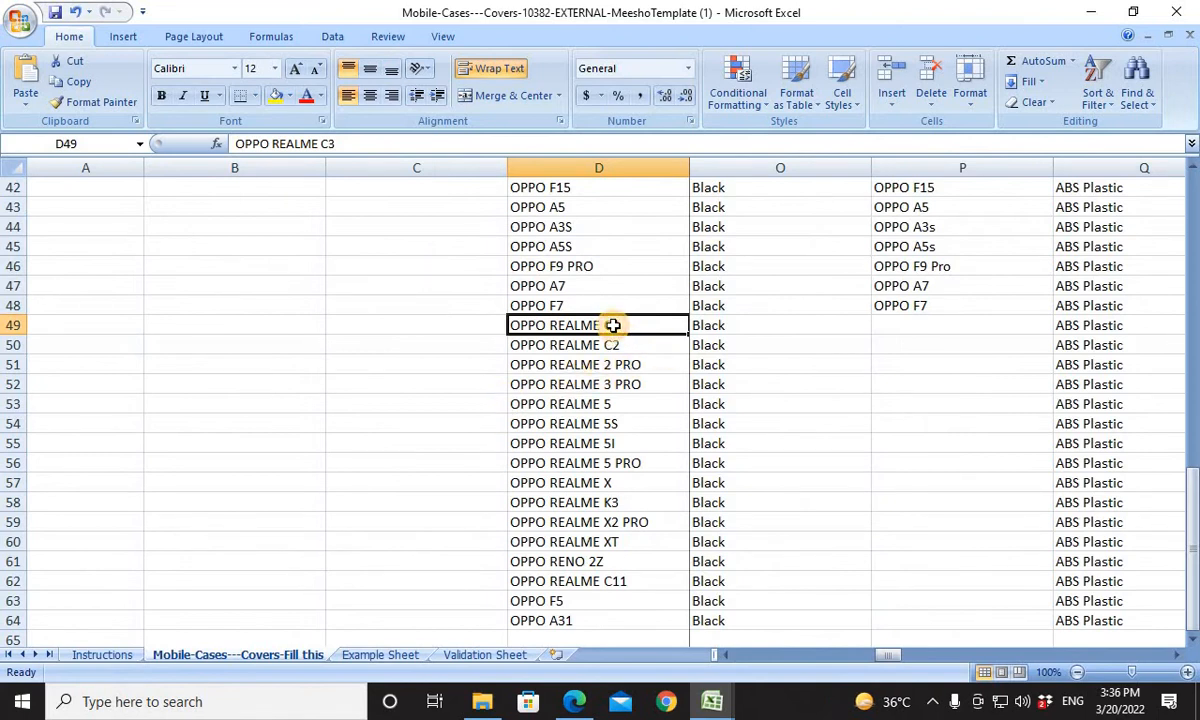
key(ctrl+v)
click(902, 326)
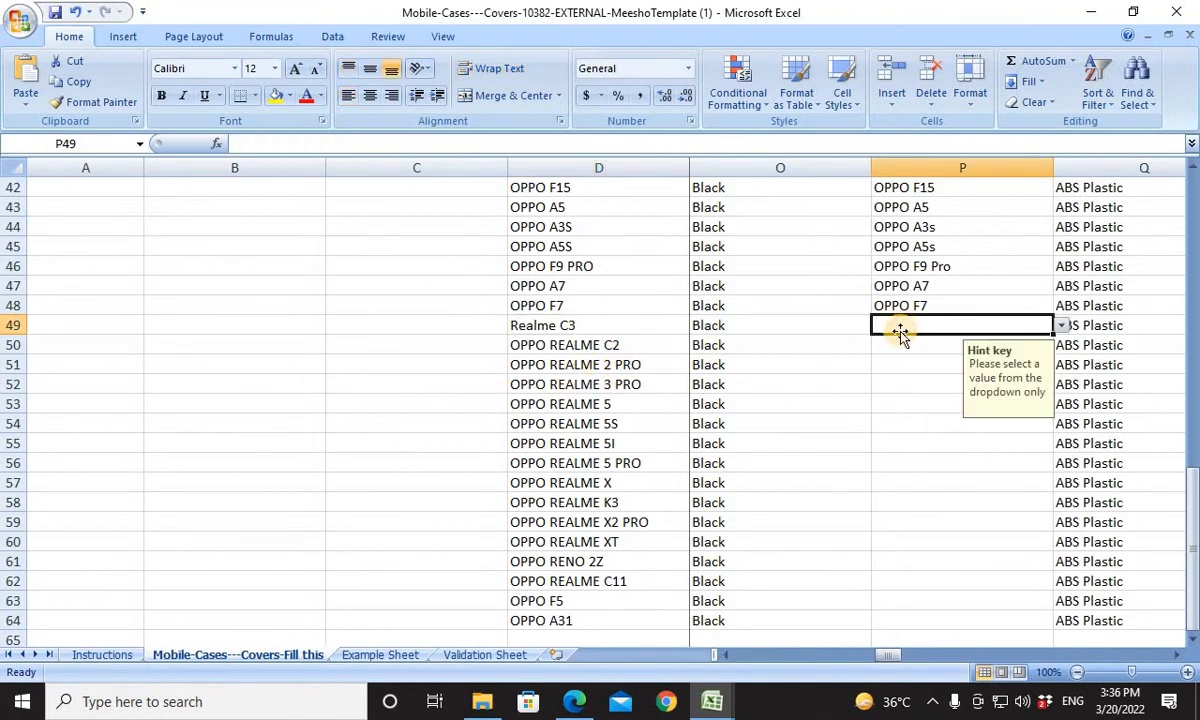
key(ctrl+v)
For the OPPO REALME C2 product in row 50, copy Book1's Realme C2 entry into product cell D50 and Compatible Models cell P50.
click(884, 343)
key(alt+Tab)
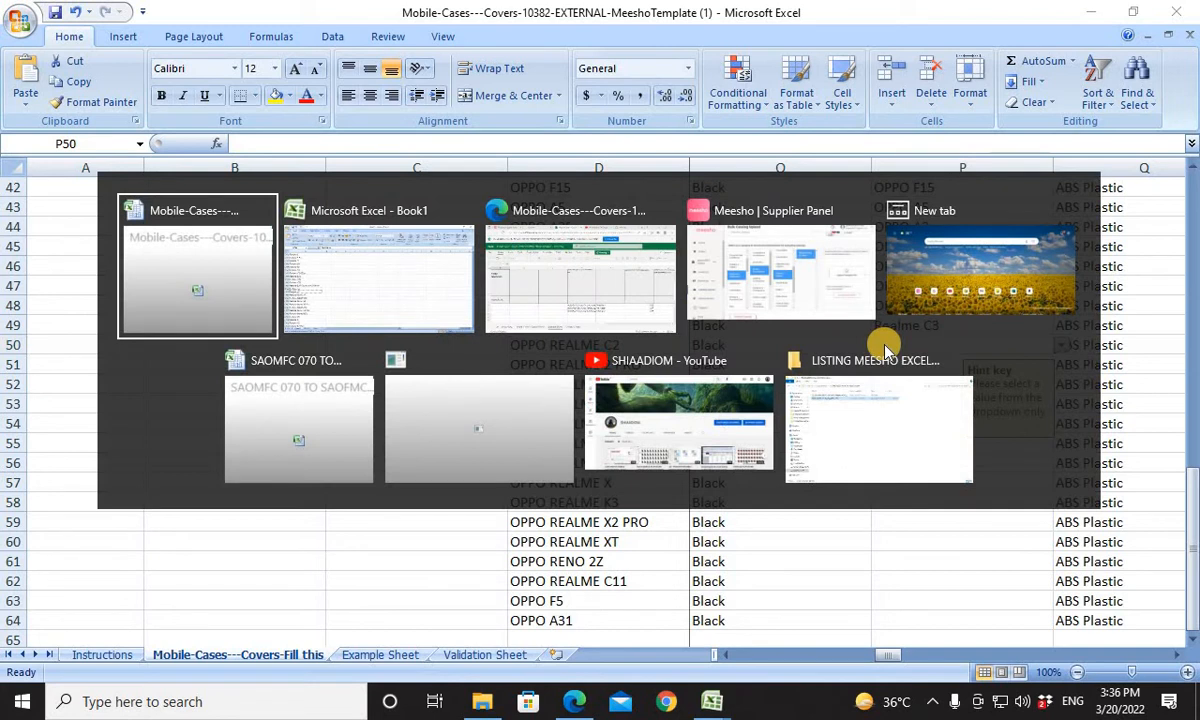
key(Tab)
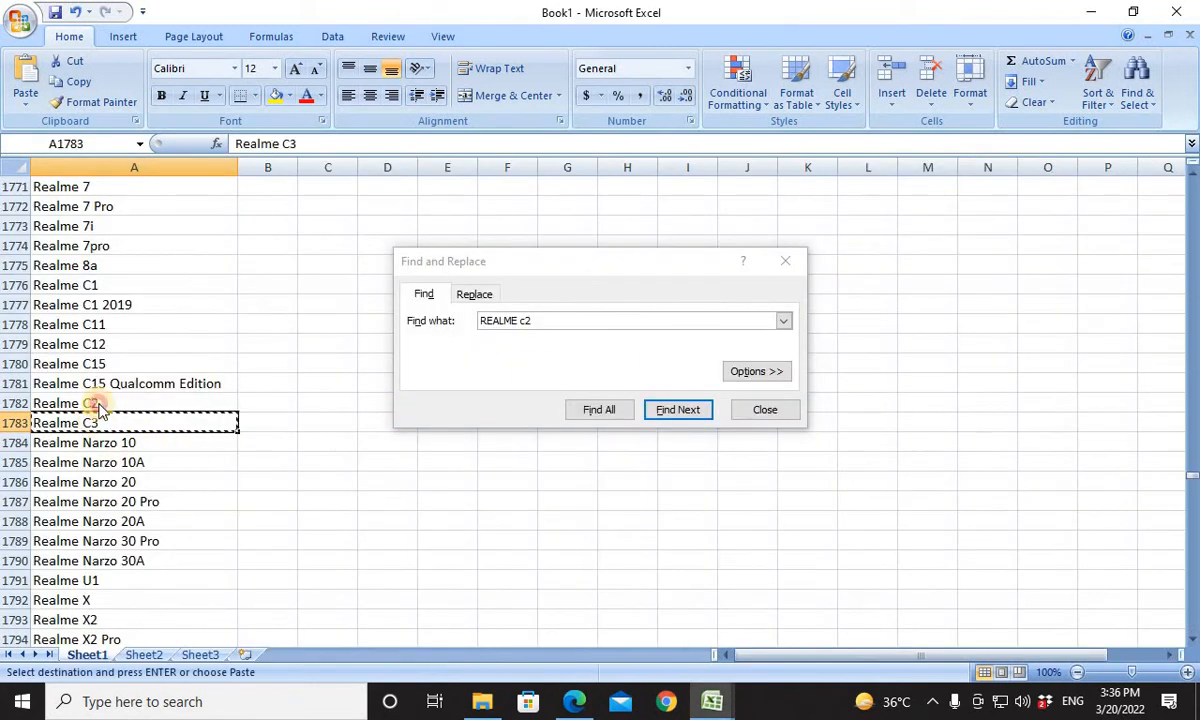
click(99, 404)
key(alt+Tab)
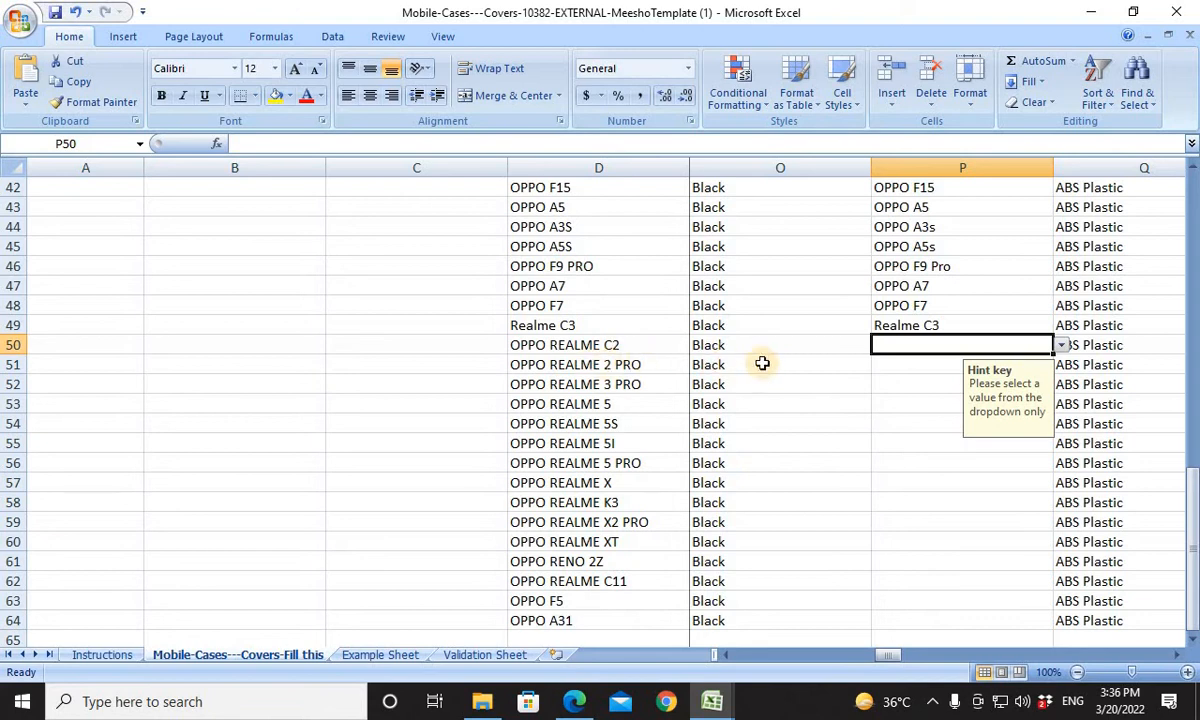
click(592, 357)
click(594, 346)
key(ctrl+v)
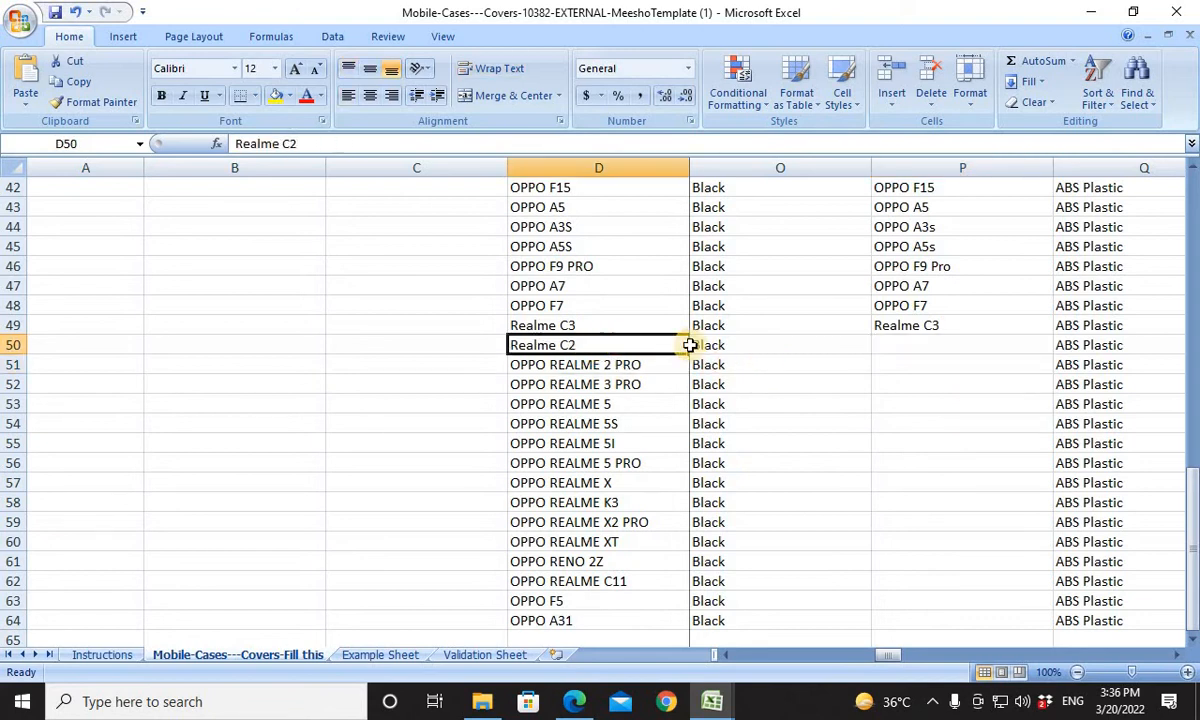
click(951, 345)
key(ctrl+v)
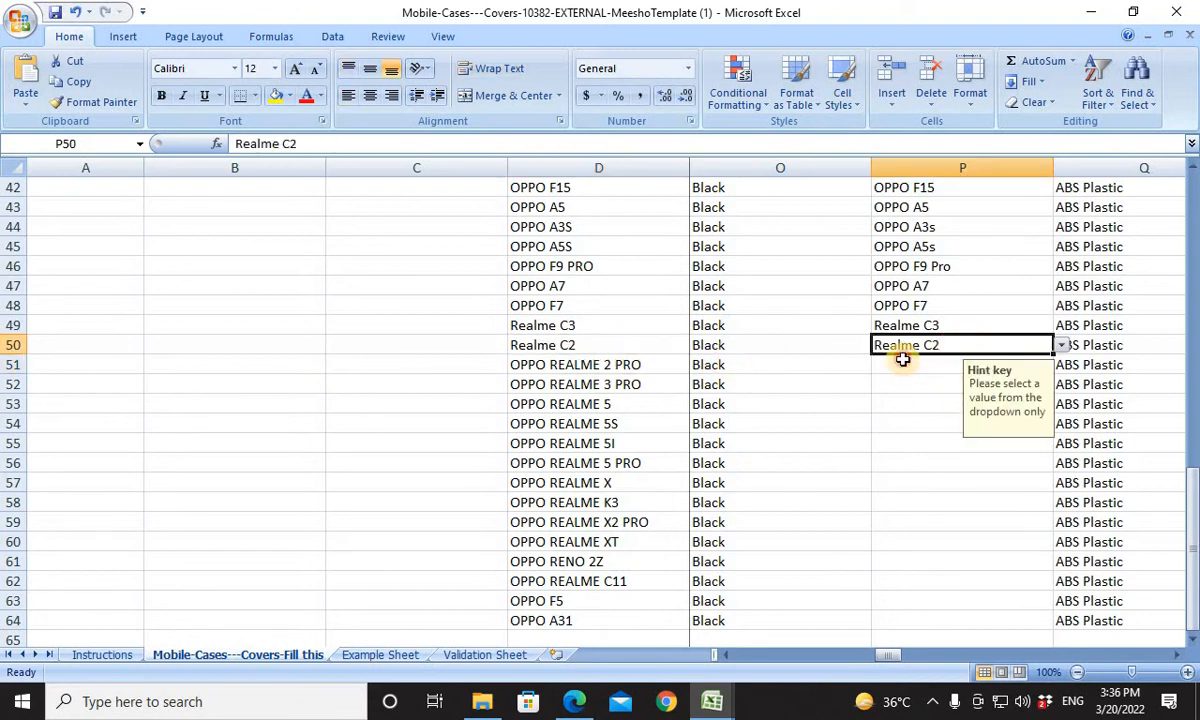
For the OPPO REALME 2 PRO product in row 51, search Book1 for REALME 2 PRO.
click(902, 360)
click(628, 363)
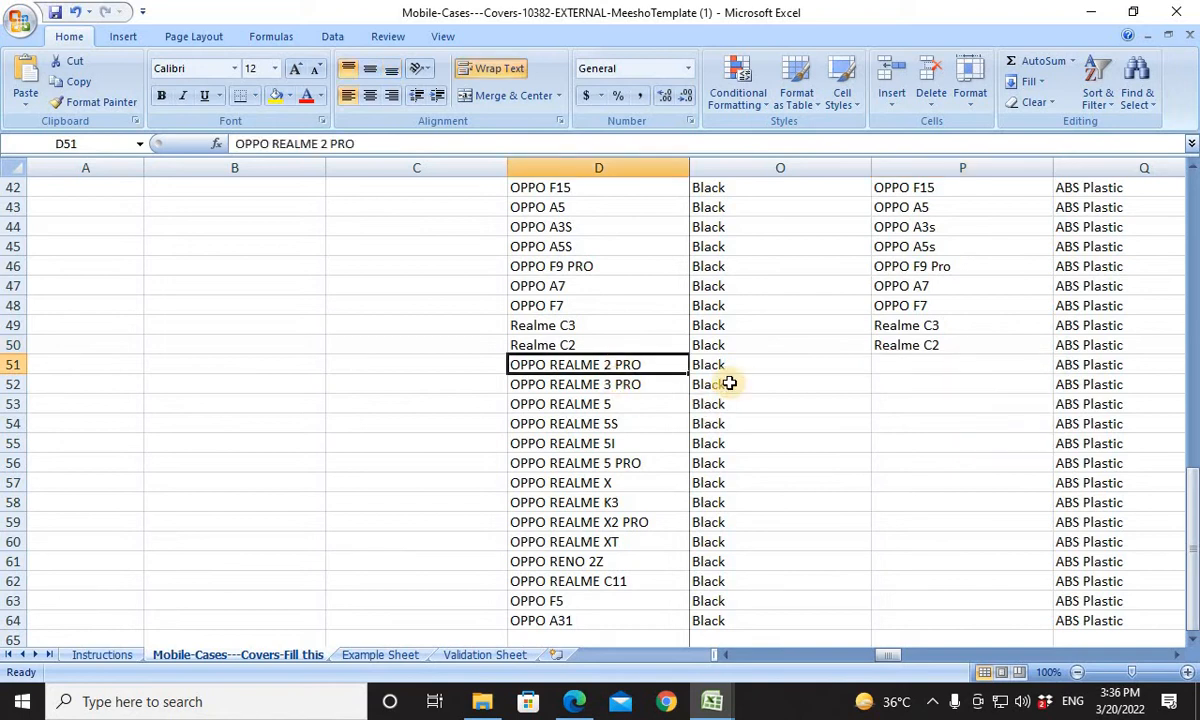
key(alt+Tab)
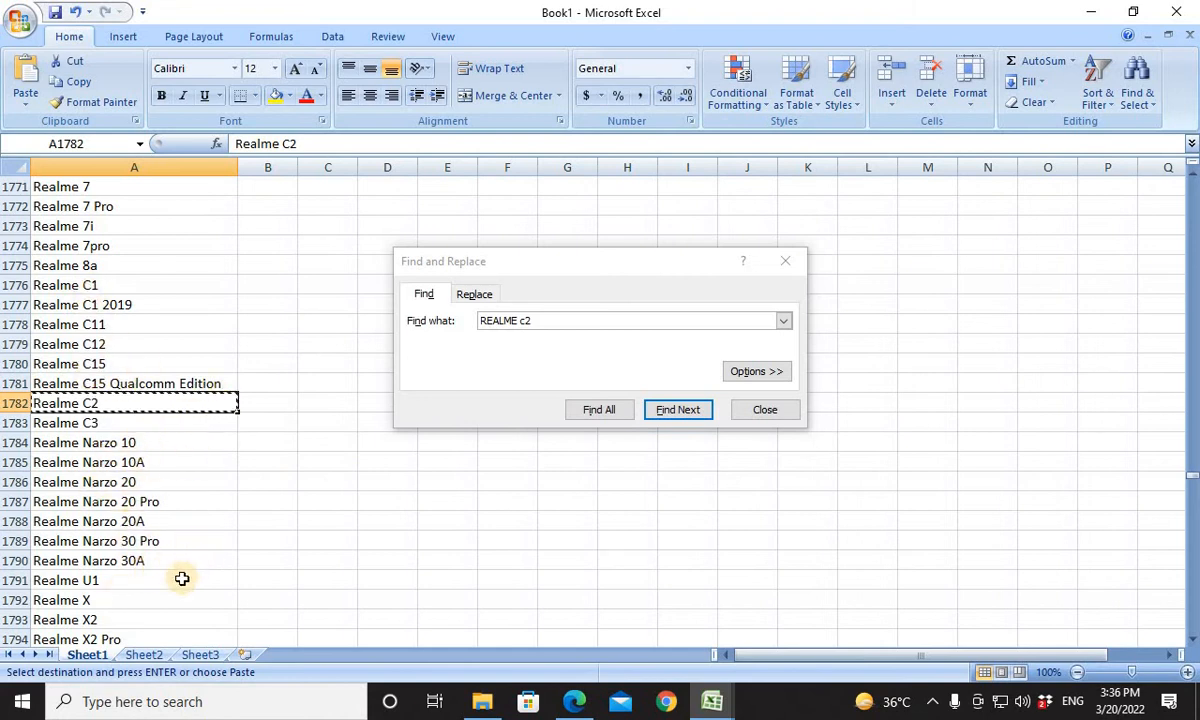
key(alt+Tab)
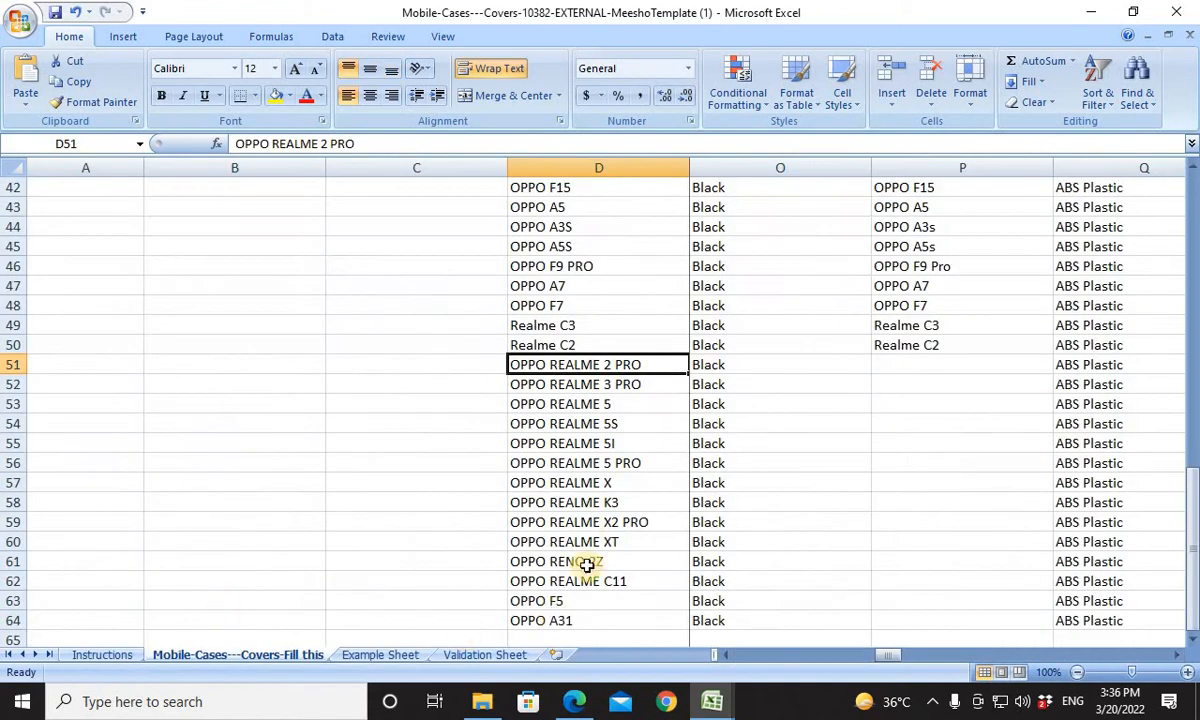
key(alt+Tab)
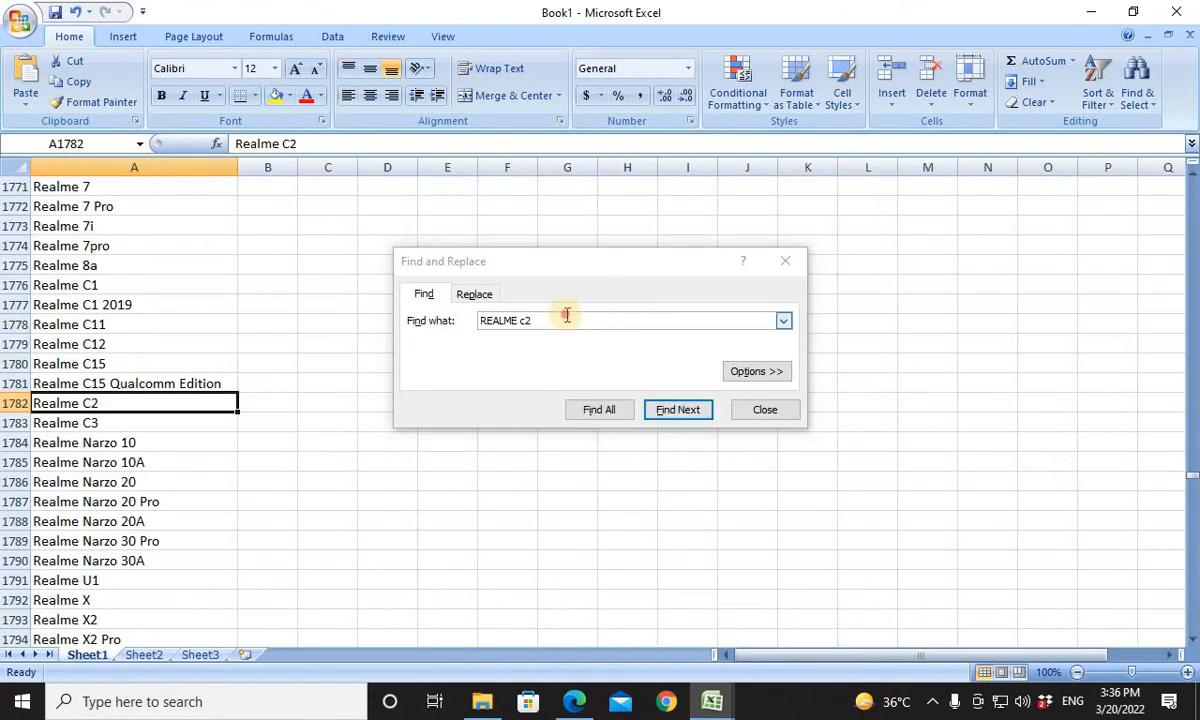
click(408, 326)
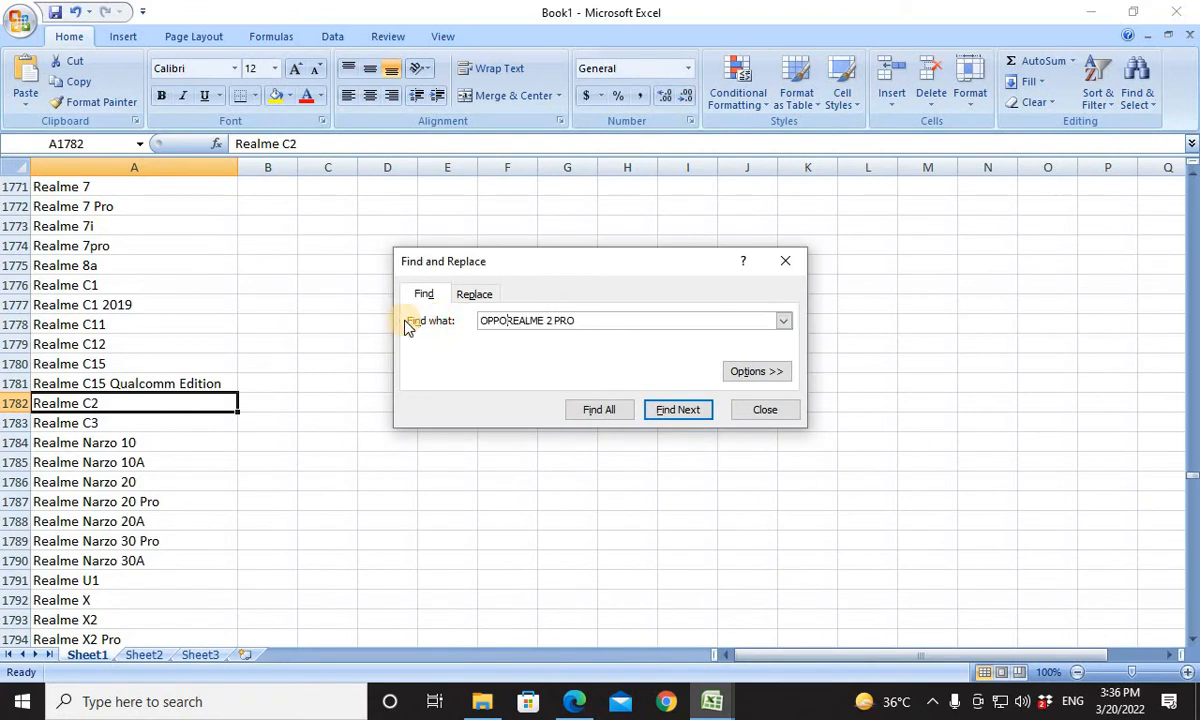
key(Return)
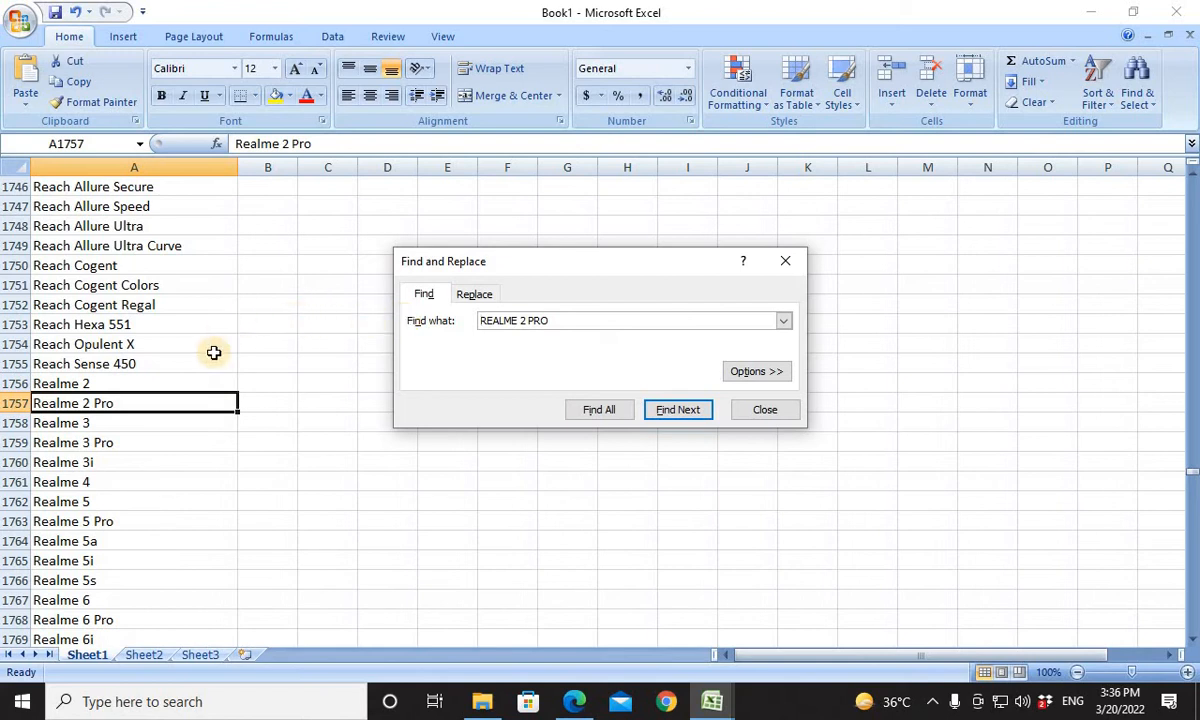
Copy Book1's Realme 2 Pro entry into product cell D51 and Compatible Models cell P51.
click(203, 404)
key(ctrl+c)
key(alt+Tab)
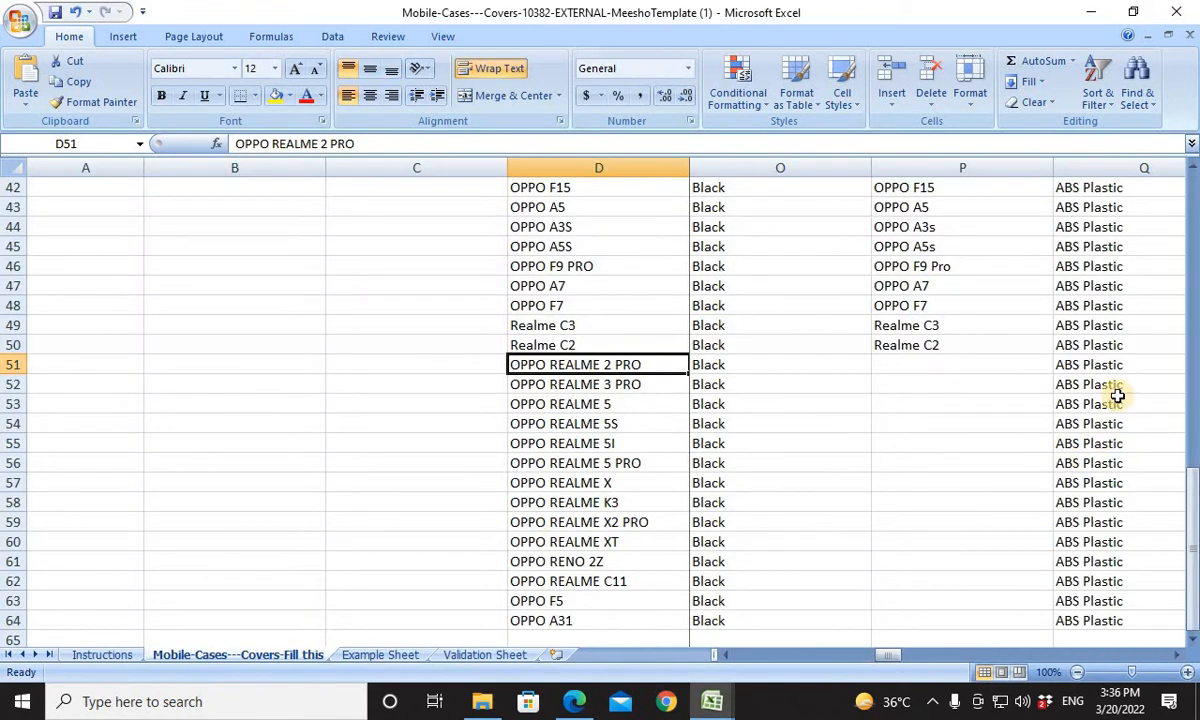
key(ctrl+v)
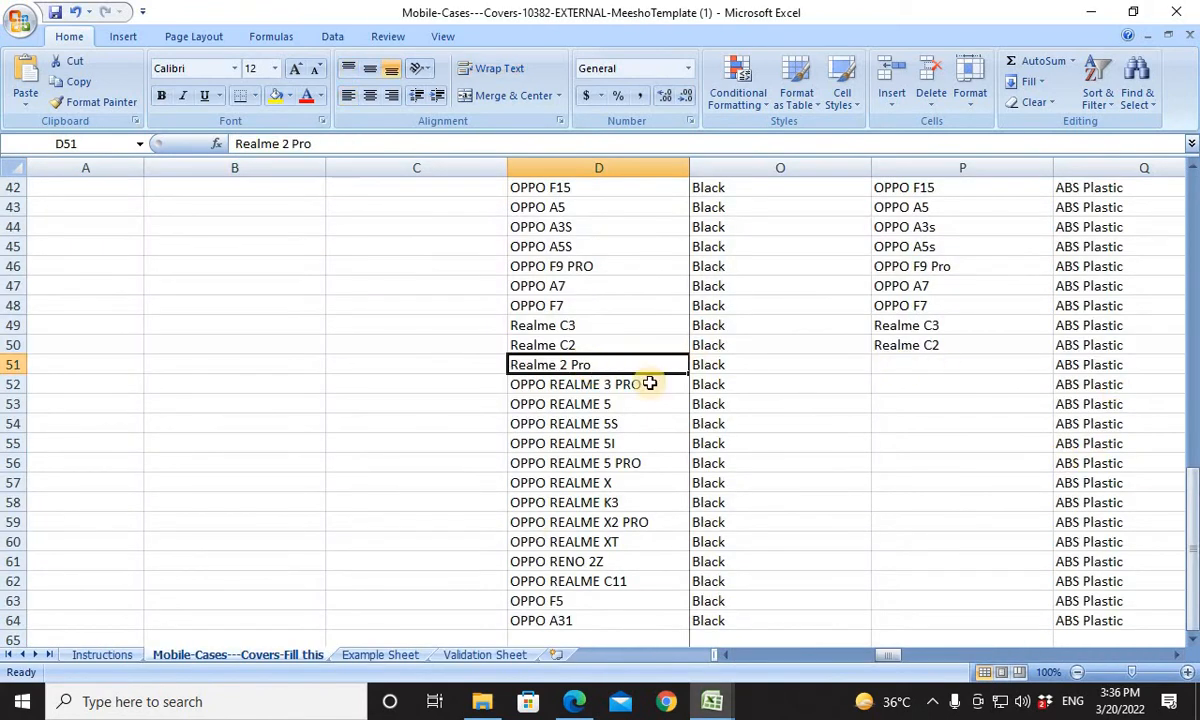
click(929, 364)
key(ctrl+v)
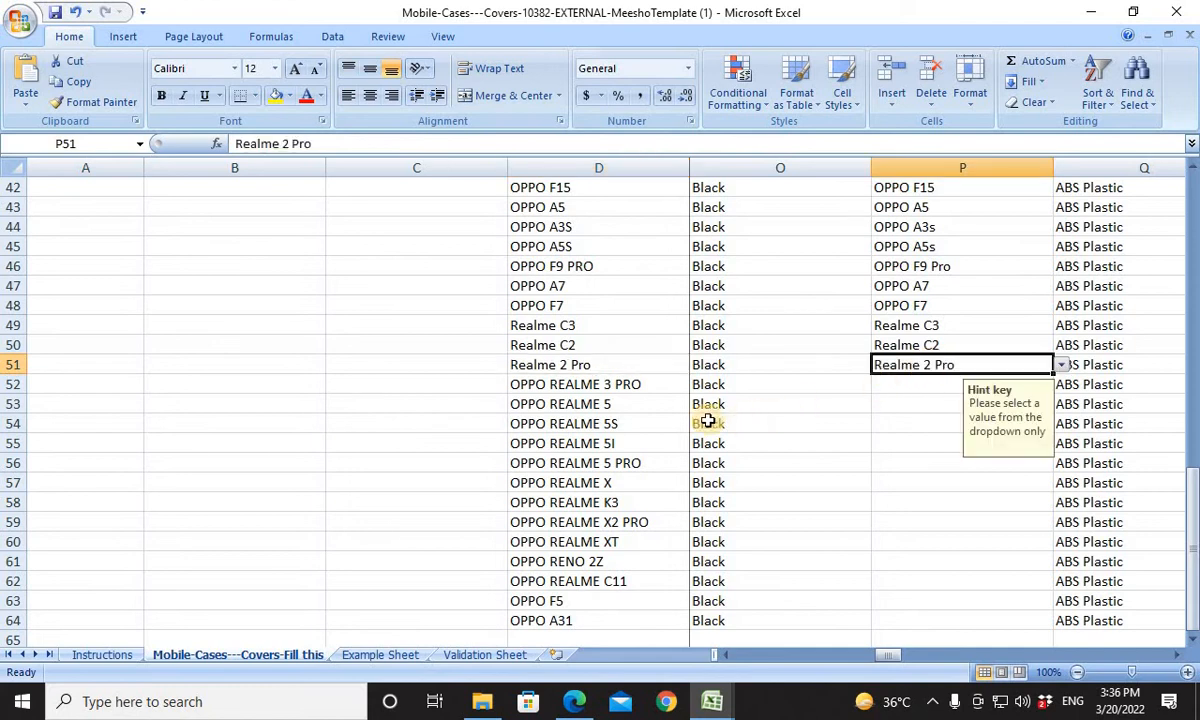
For the OPPO REALME 3 PRO product in row 52, copy Book1's Realme 3 Pro entry into product cell D52 and Compatible Models cell P52.
key(alt+Tab)
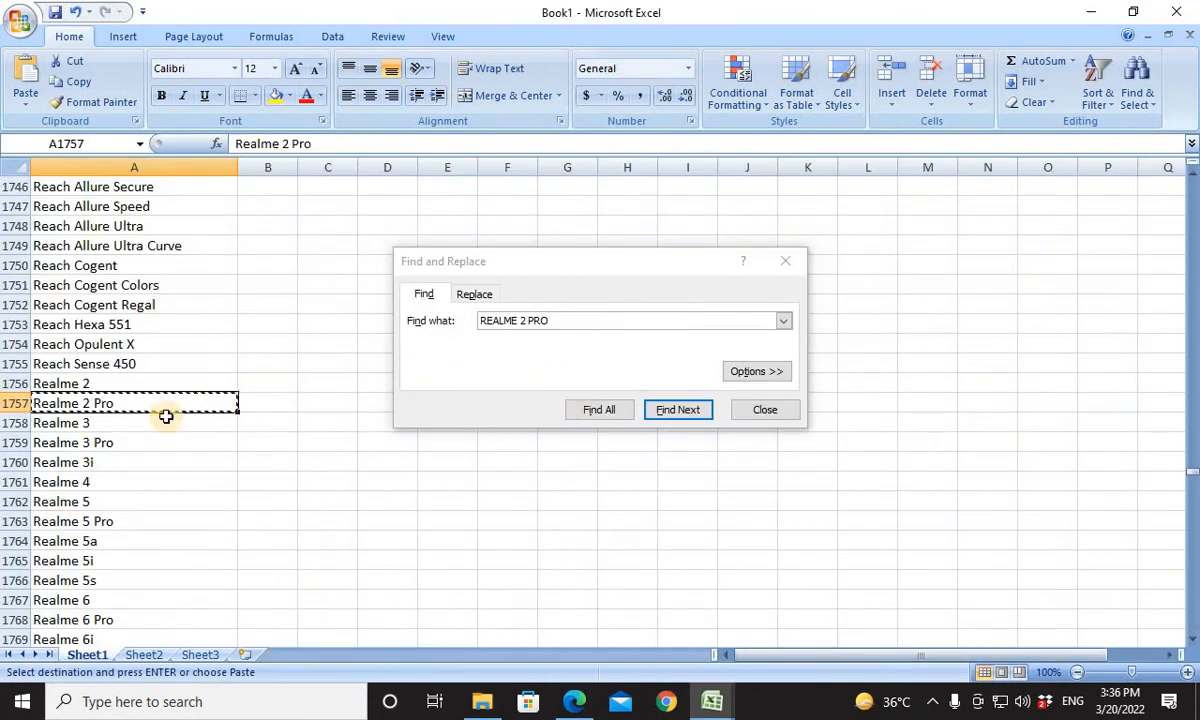
click(134, 445)
key(ctrl+c)
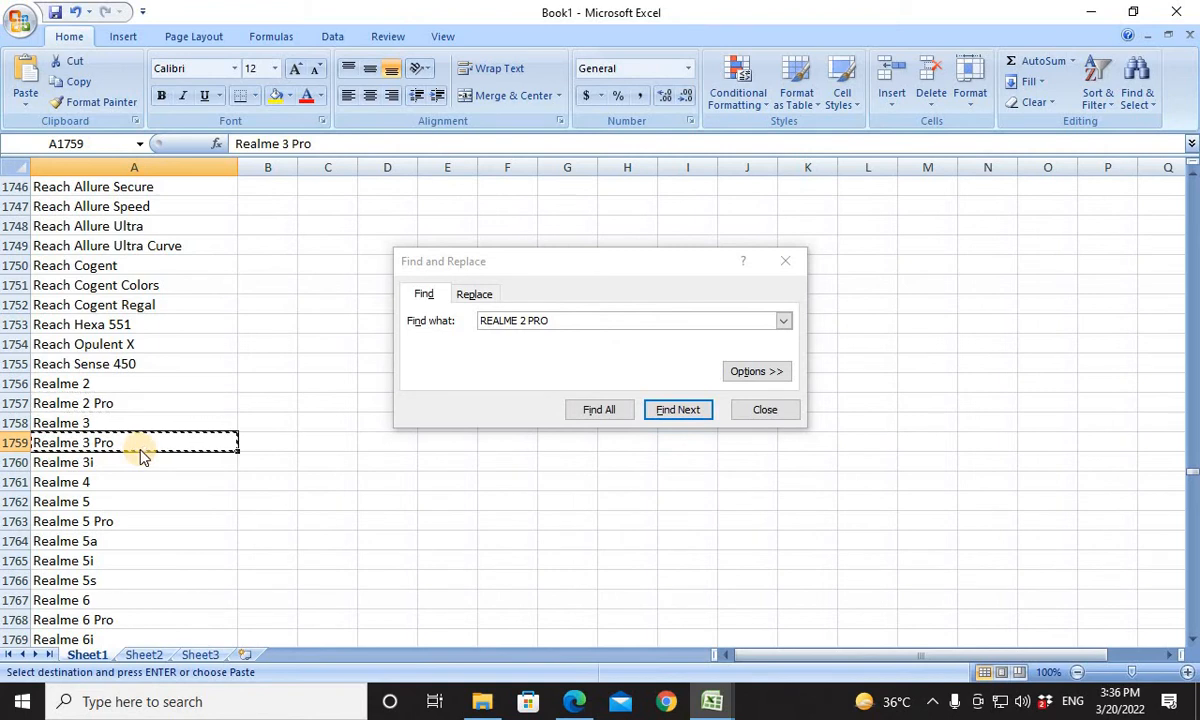
key(alt+Tab)
click(578, 386)
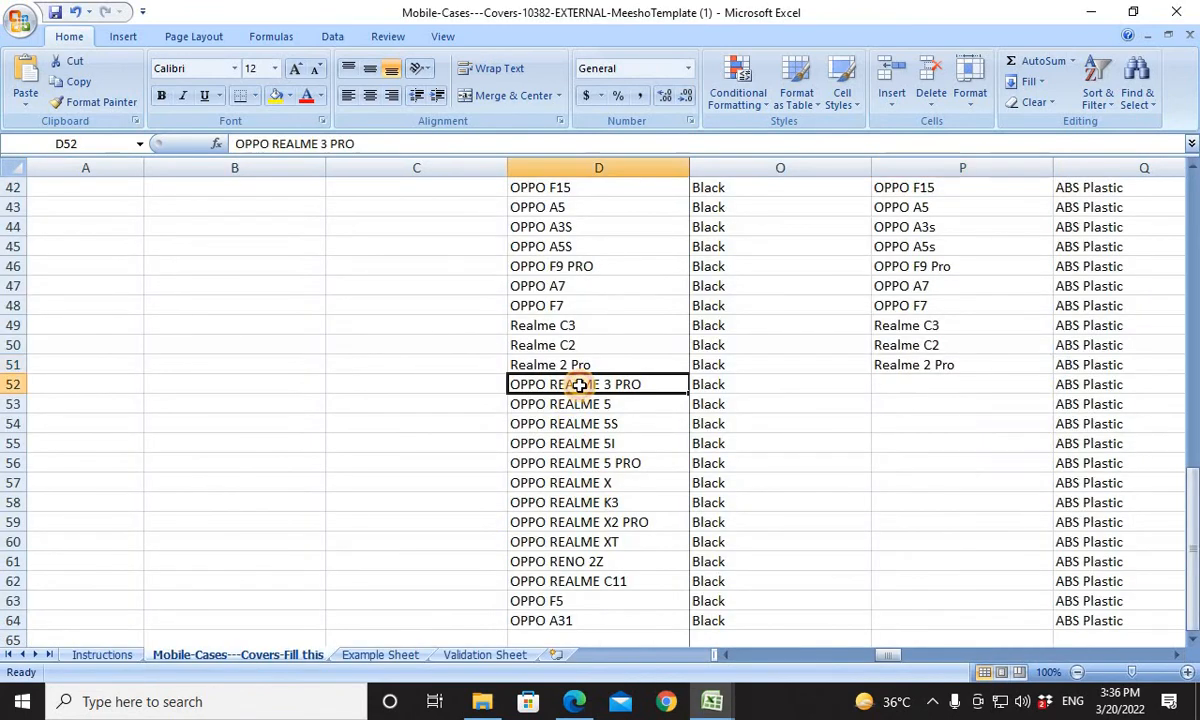
key(ctrl+v)
click(920, 386)
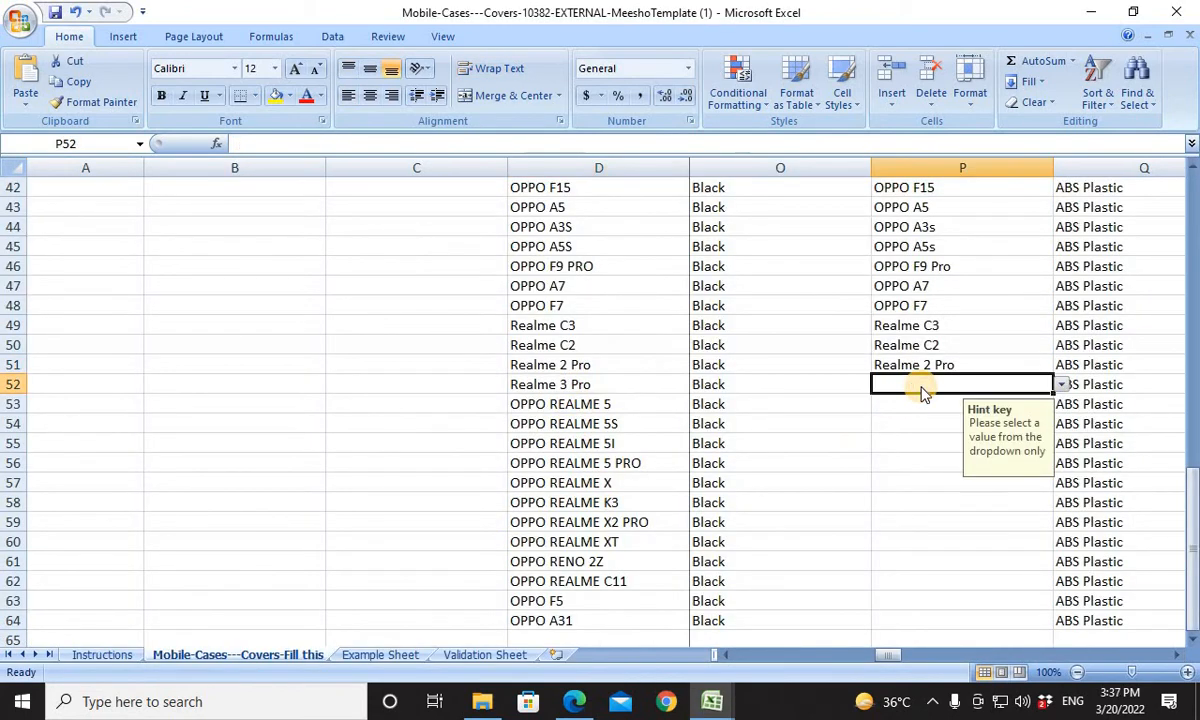
key(ctrl+v)
Copy Book1's Realme 5 entry into product cell D53 and Compatible Models cell P53, and select product cell D54.
click(614, 421)
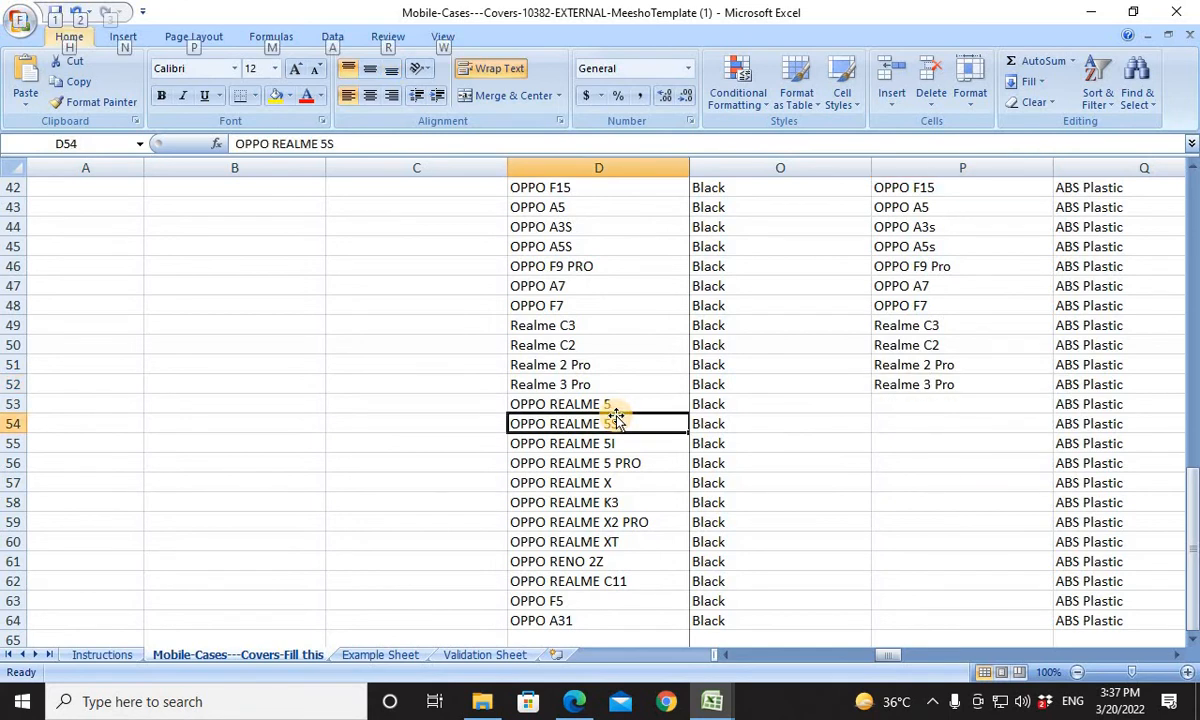
key(alt+Tab)
click(415, 308)
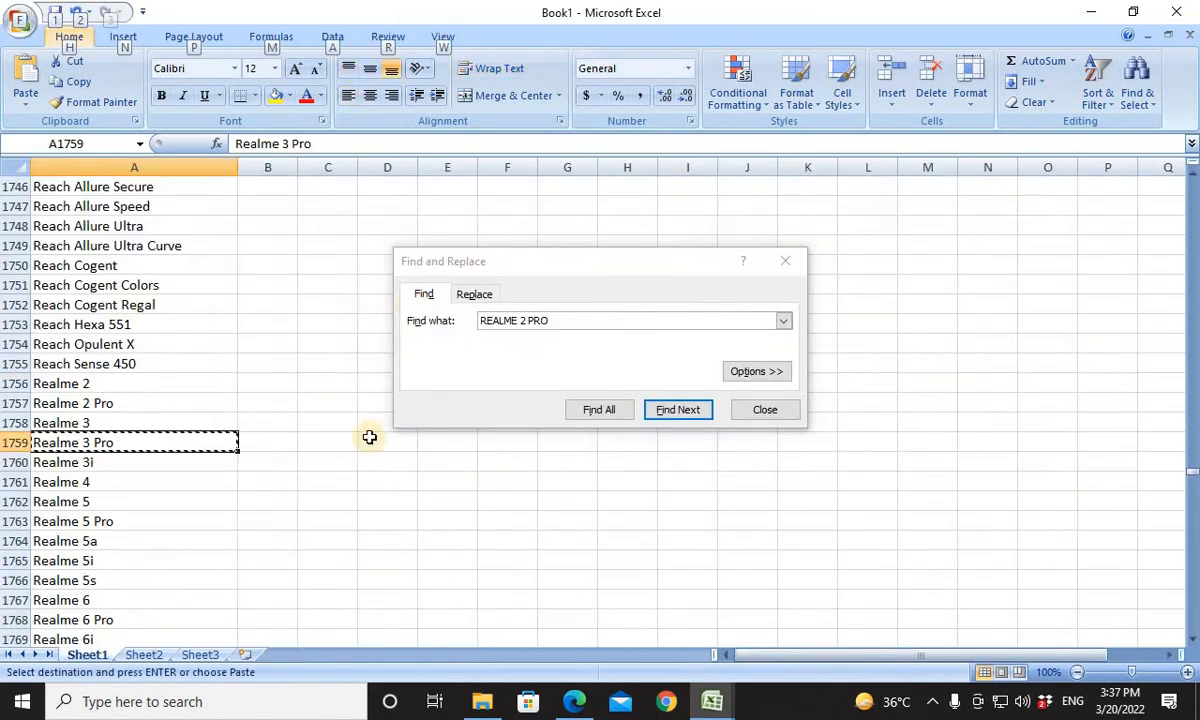
click(105, 505)
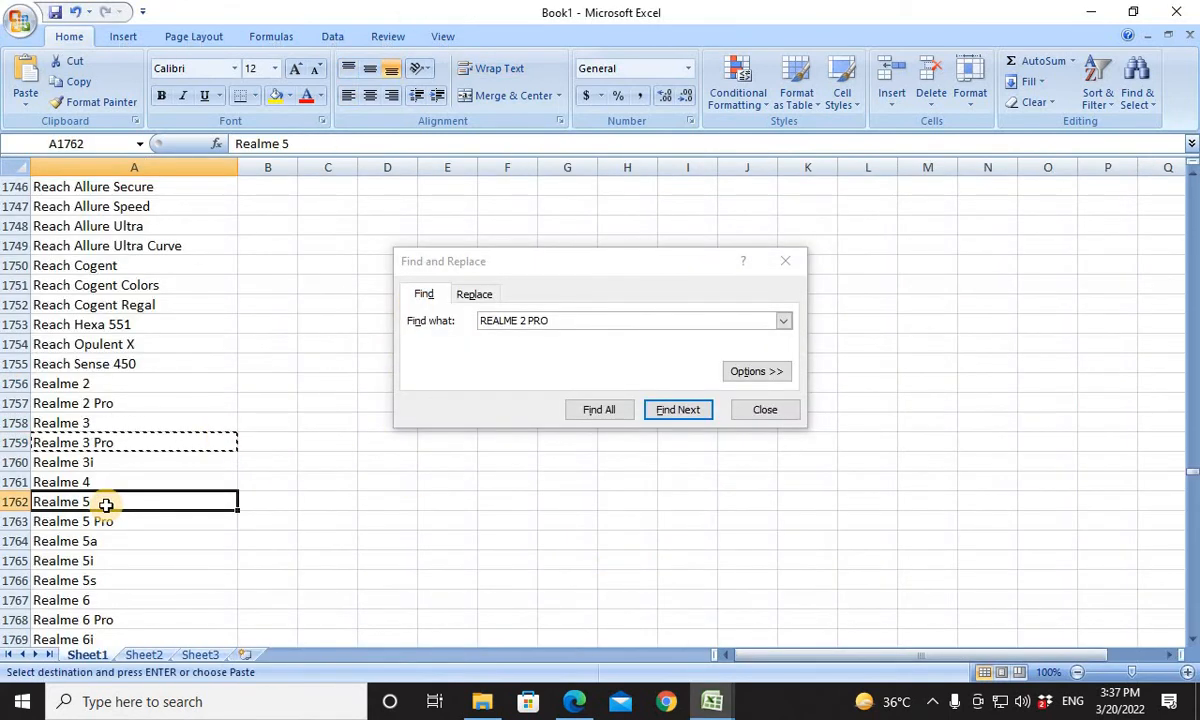
key(ctrl+c)
key(alt+Tab)
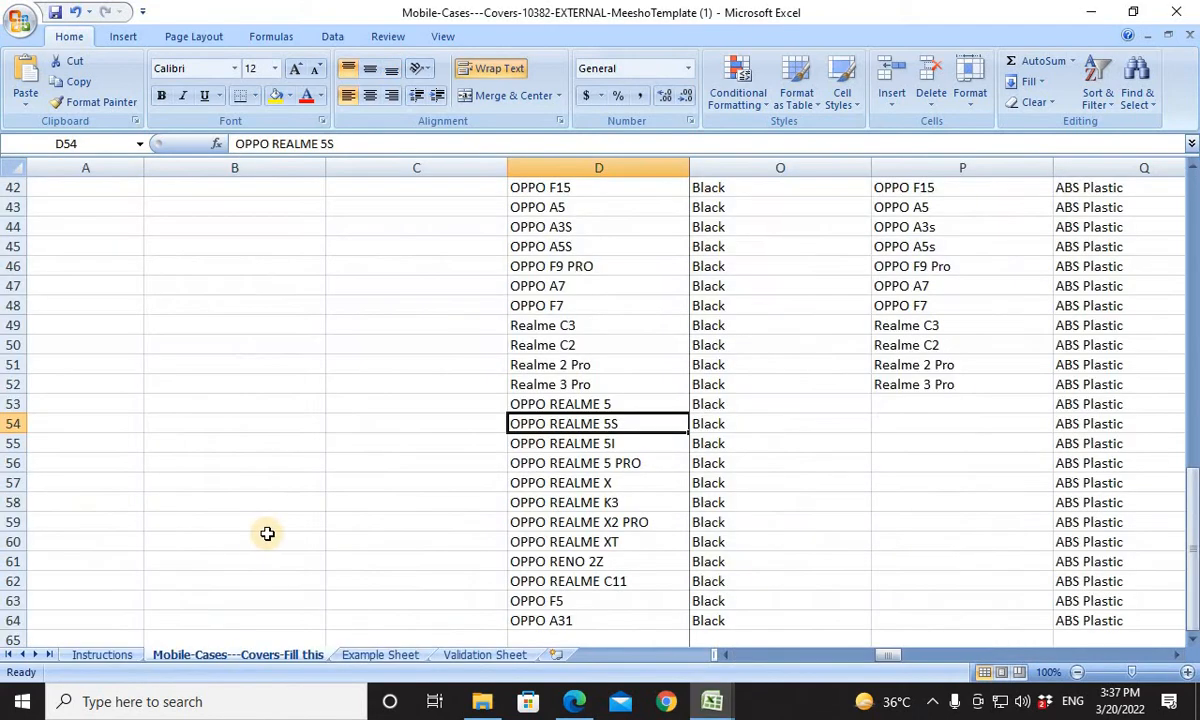
click(582, 404)
key(ctrl+v)
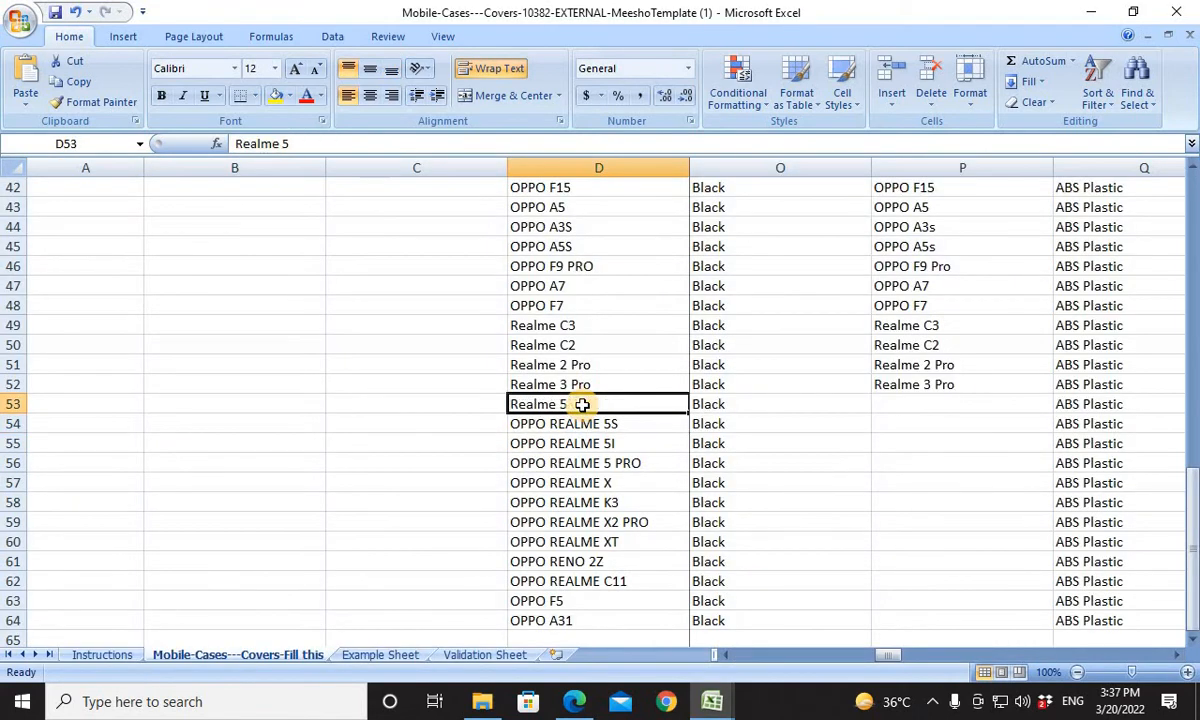
click(918, 402)
key(ctrl+v)
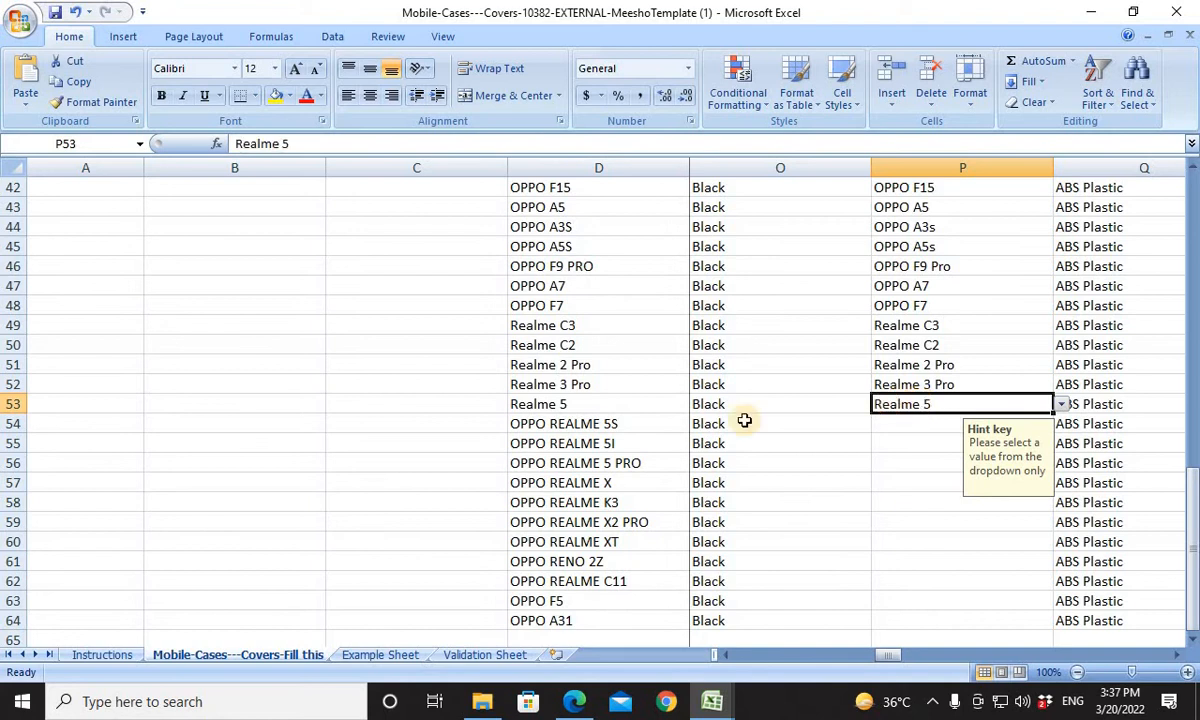
click(563, 423)
key(alt+Tab)
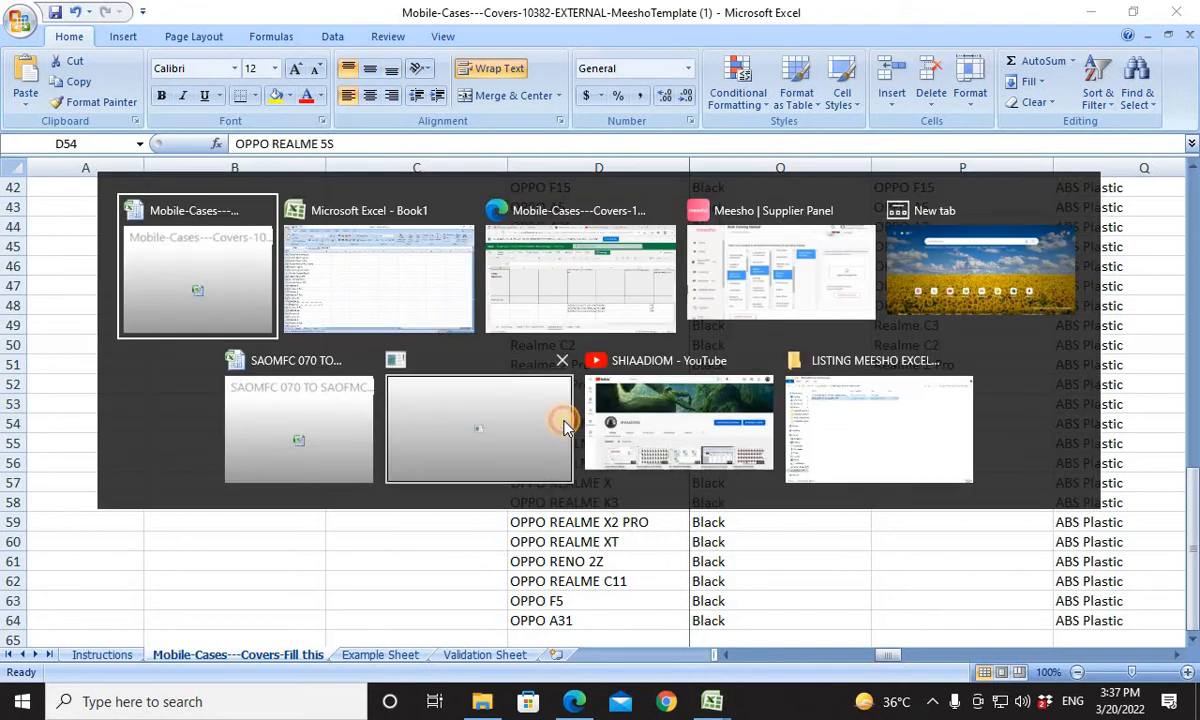
click(563, 427)
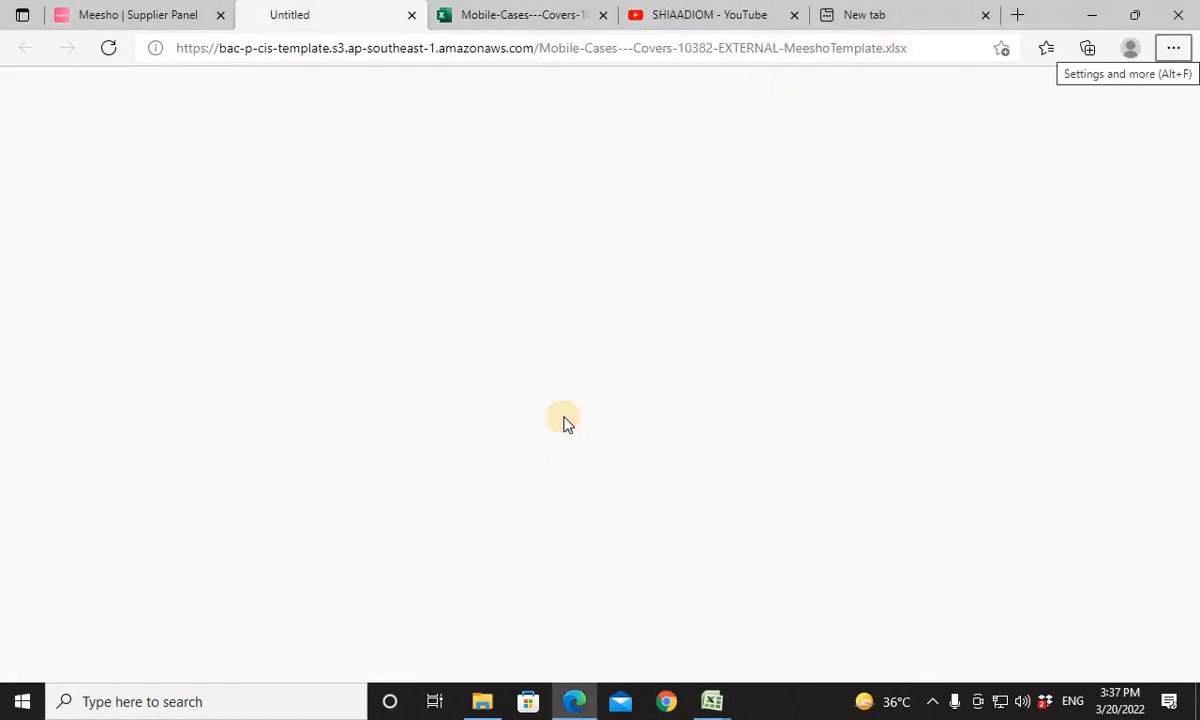
key(alt+Tab)
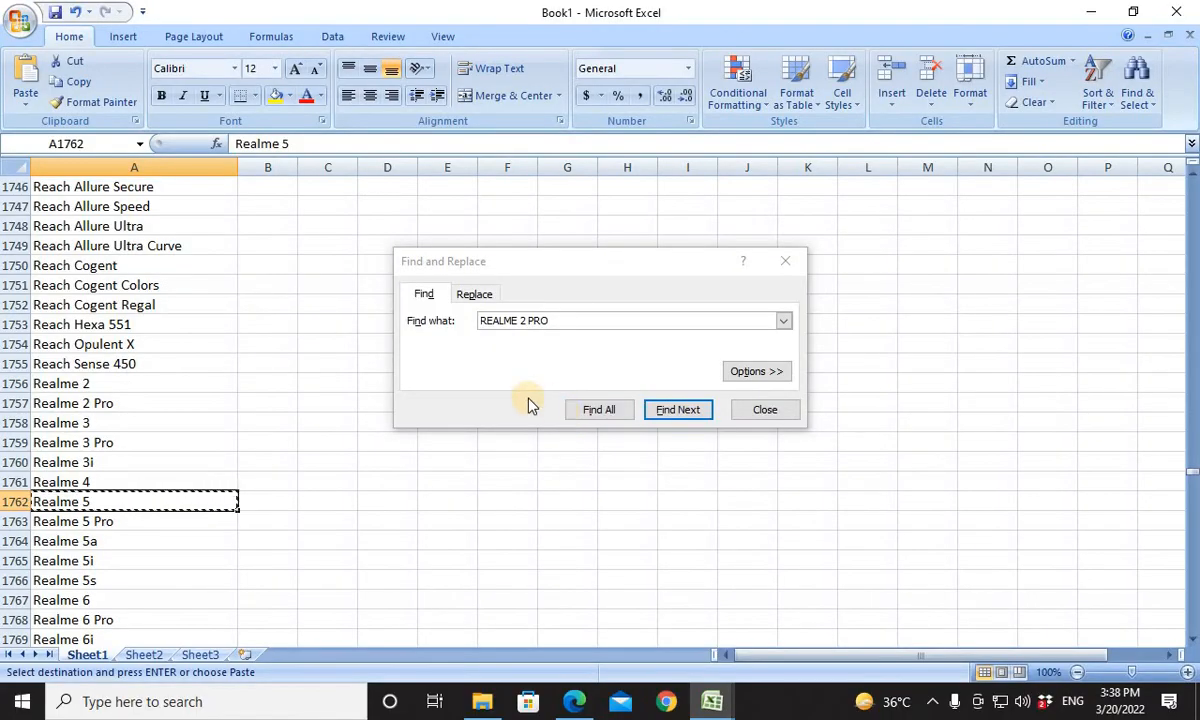
key(alt+Tab)
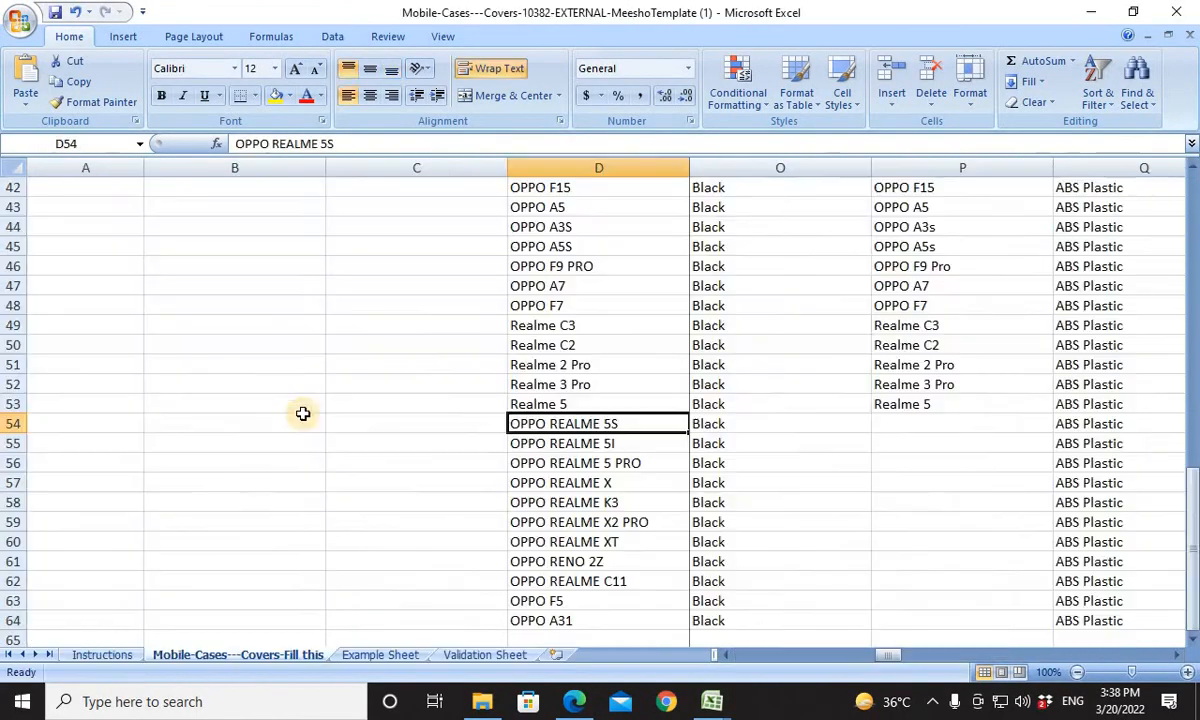
For the OPPO REALME 5S product in row 54, copy Book1's Realme 5s entry into product cell D54 and Compatible Models cell P54.
key(ctrl+c)
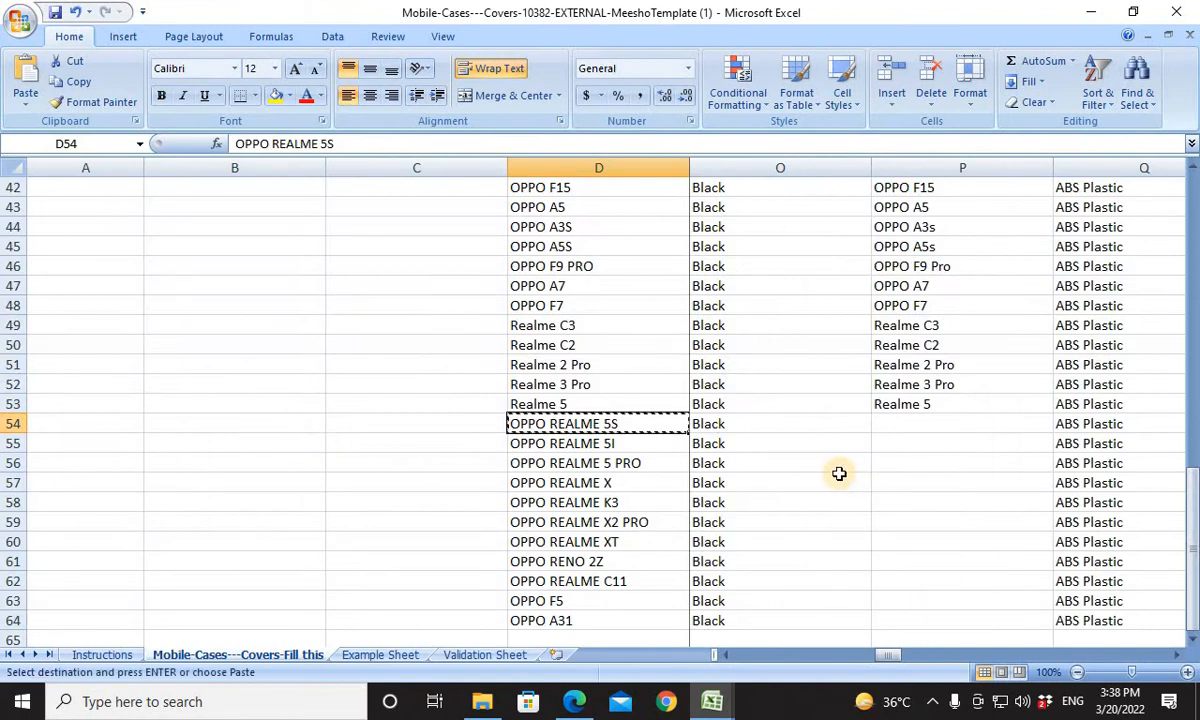
key(alt+Tab)
key(alt+Tab)
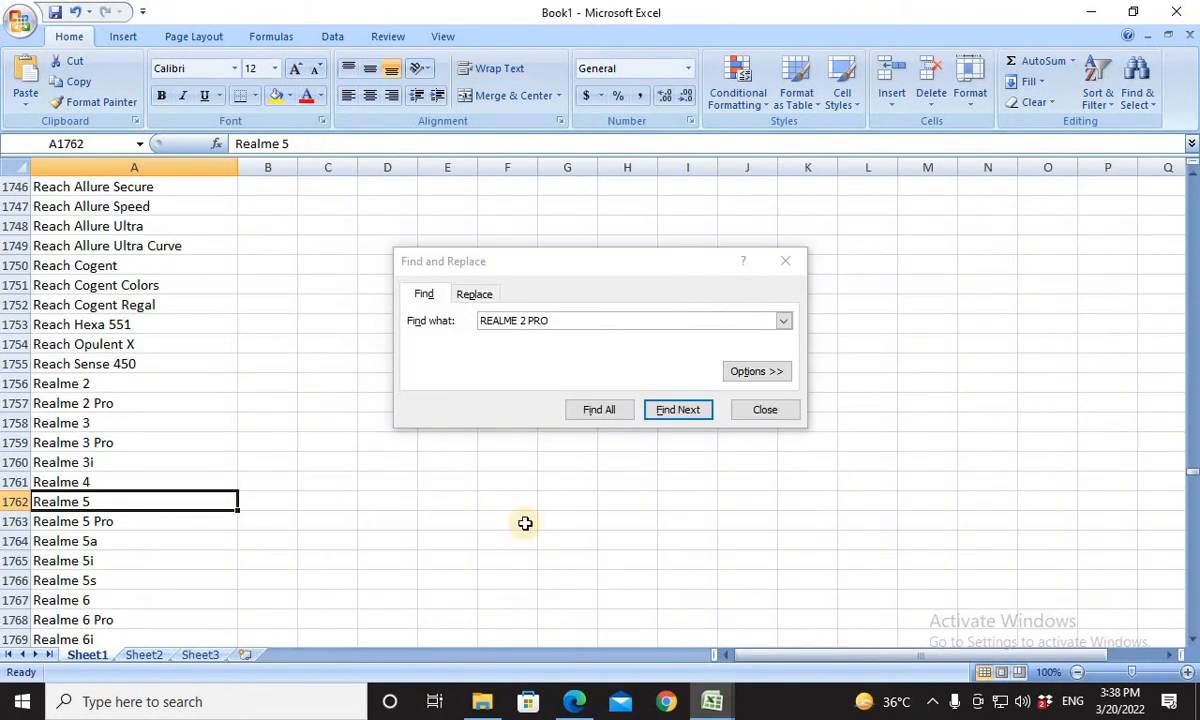
double_click(121, 580)
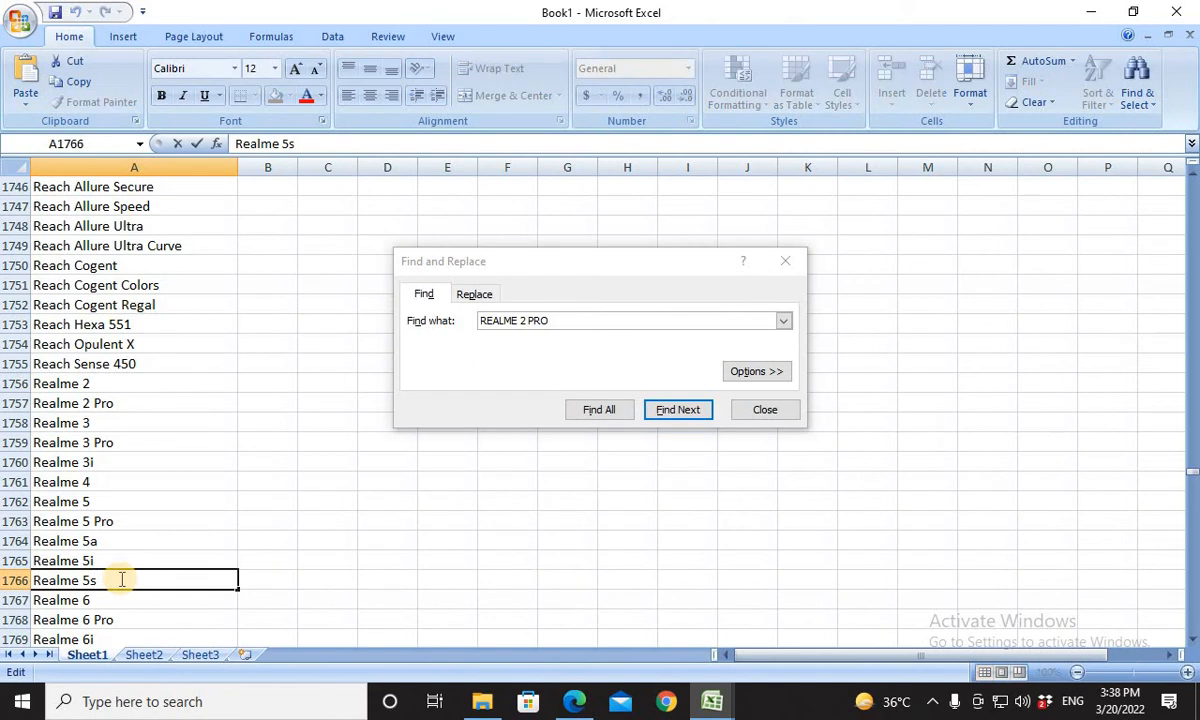
click(135, 617)
click(120, 584)
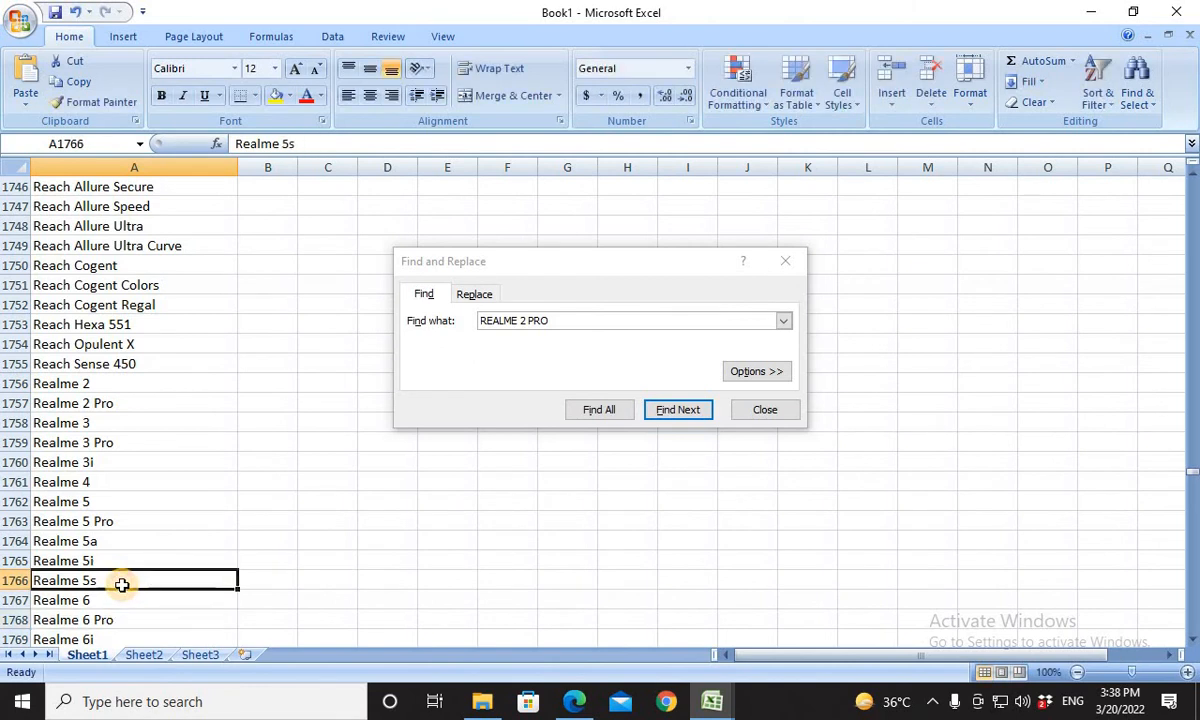
key(ctrl+c)
key(alt+Tab)
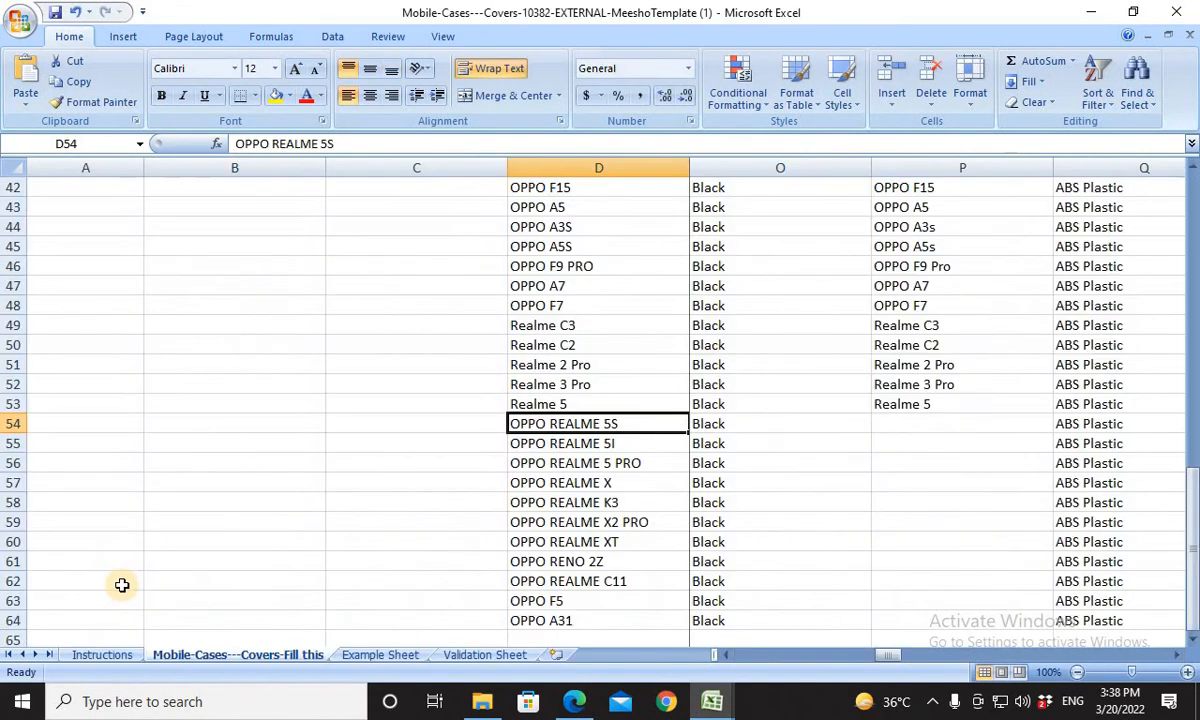
key(ctrl+v)
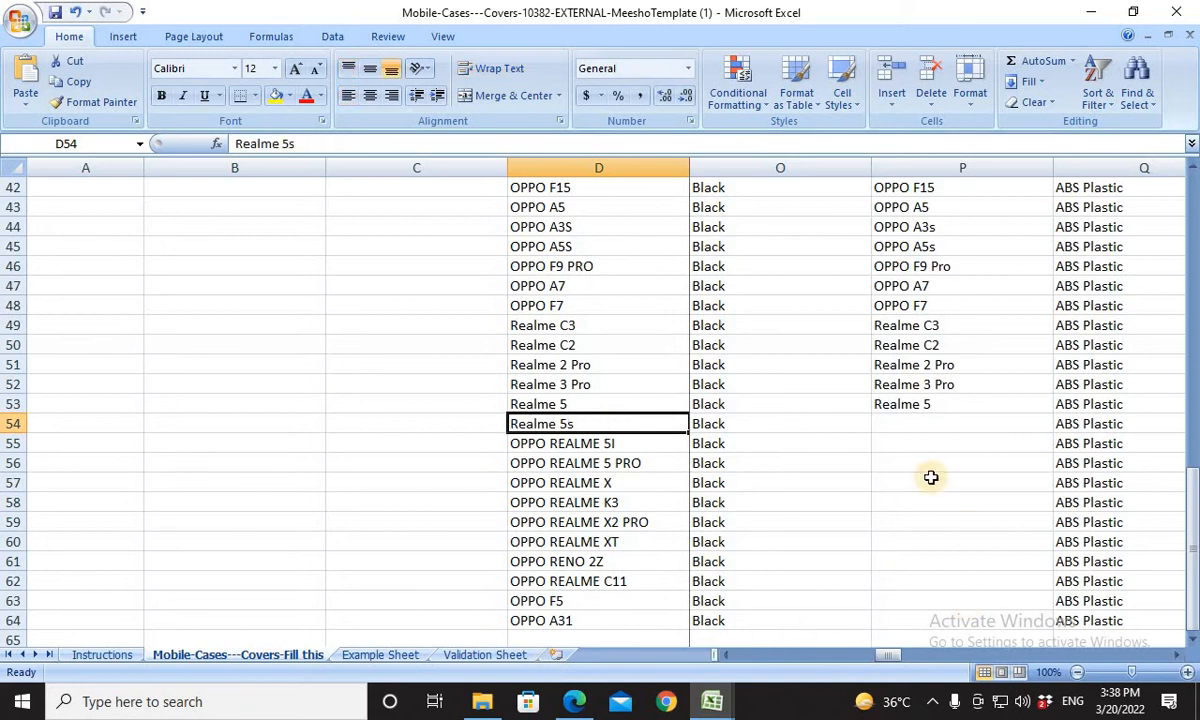
click(906, 426)
key(ctrl+v)
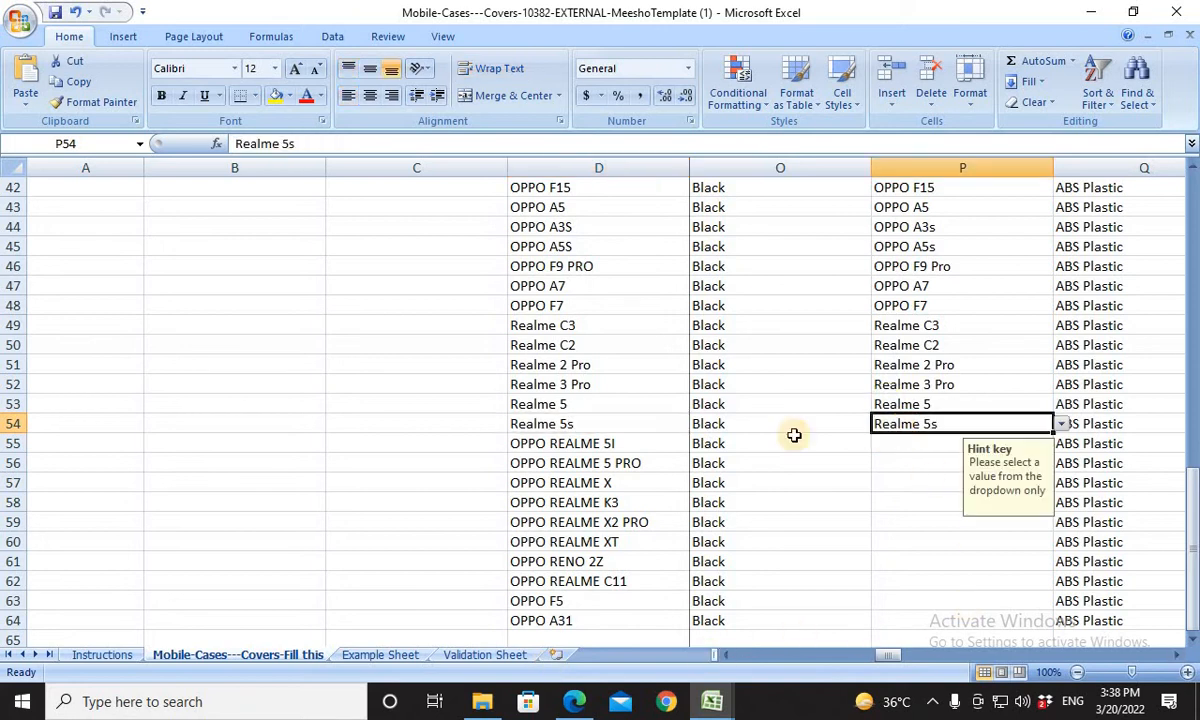
For the OPPO REALME 5I product in row 55, copy Book1's Realme 5i entry into product cell D55 and Compatible Models cell P55.
click(619, 444)
key(alt+Tab)
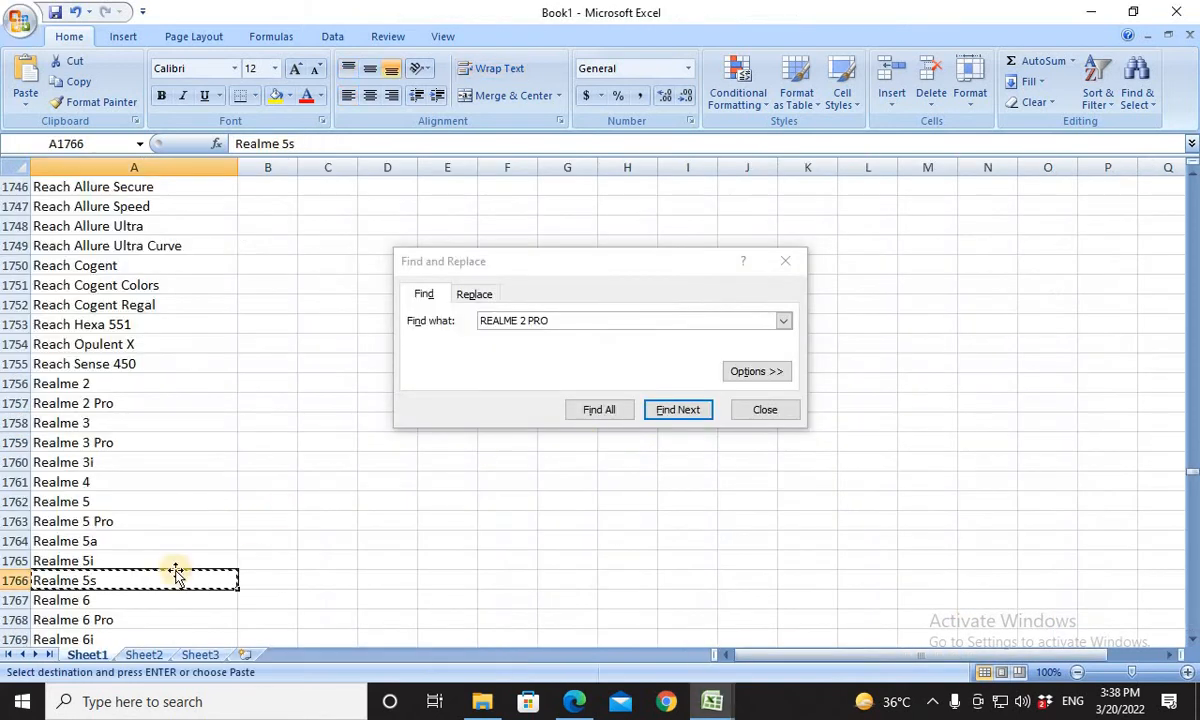
click(120, 556)
key(ctrl+c)
key(alt+Tab)
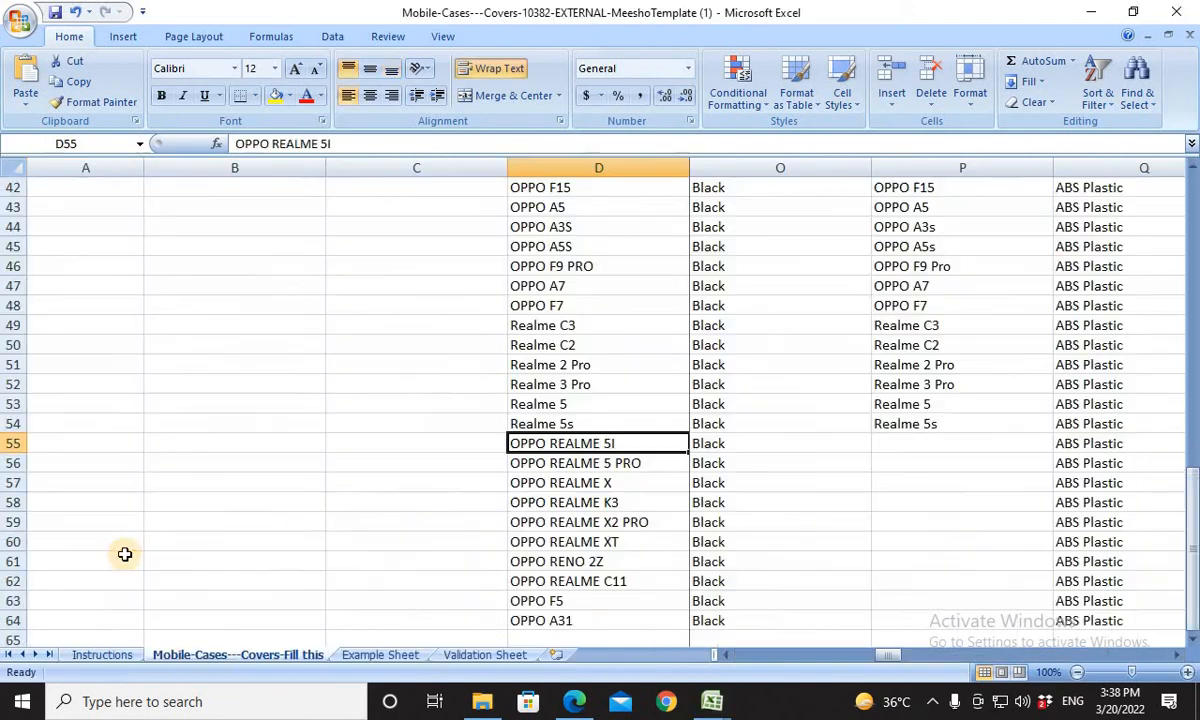
key(alt+Tab)
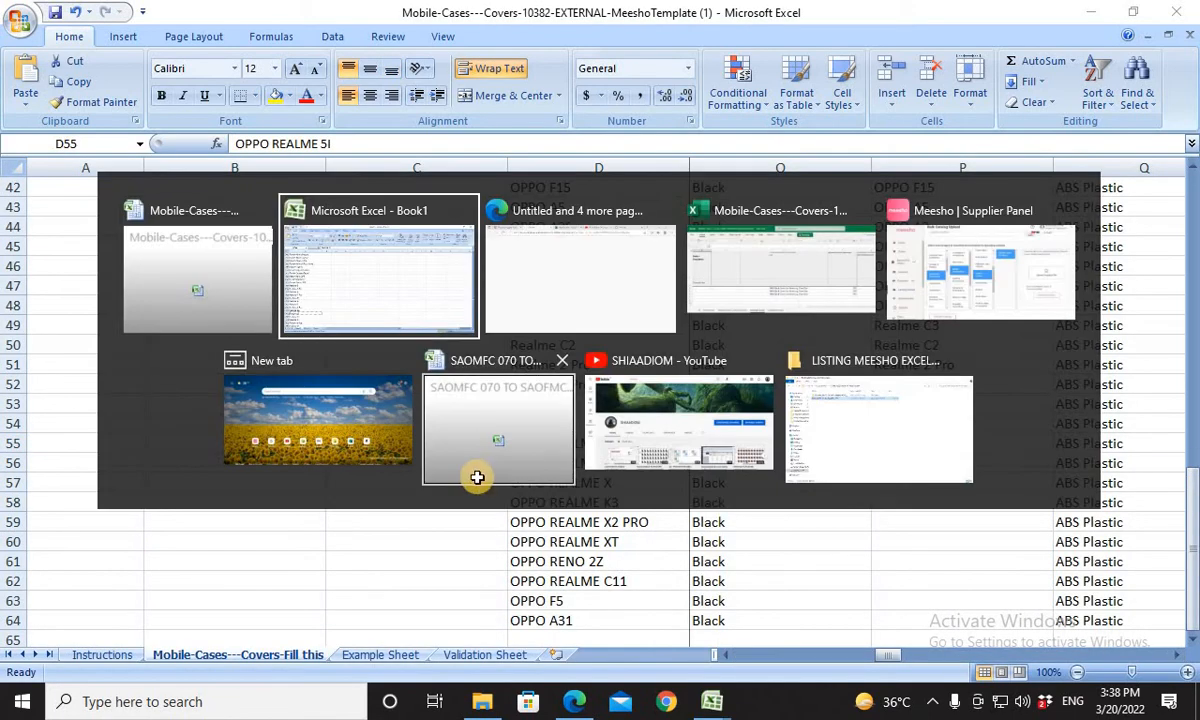
key(alt+Tab)
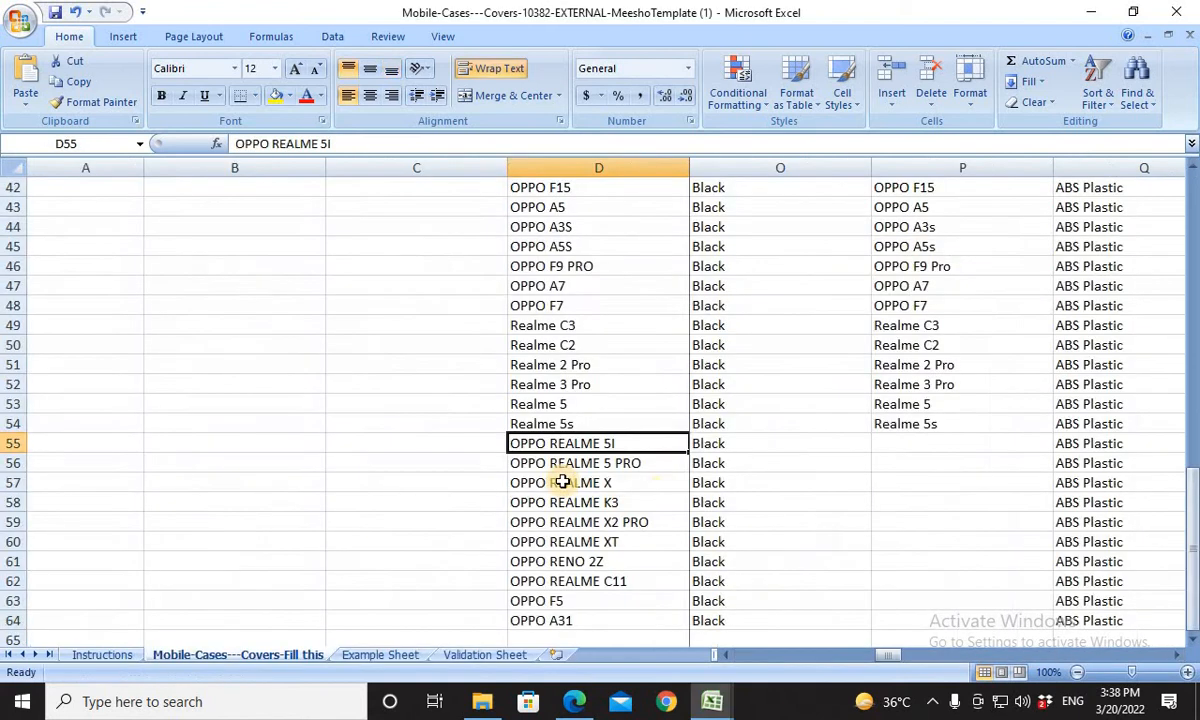
key(ctrl+v)
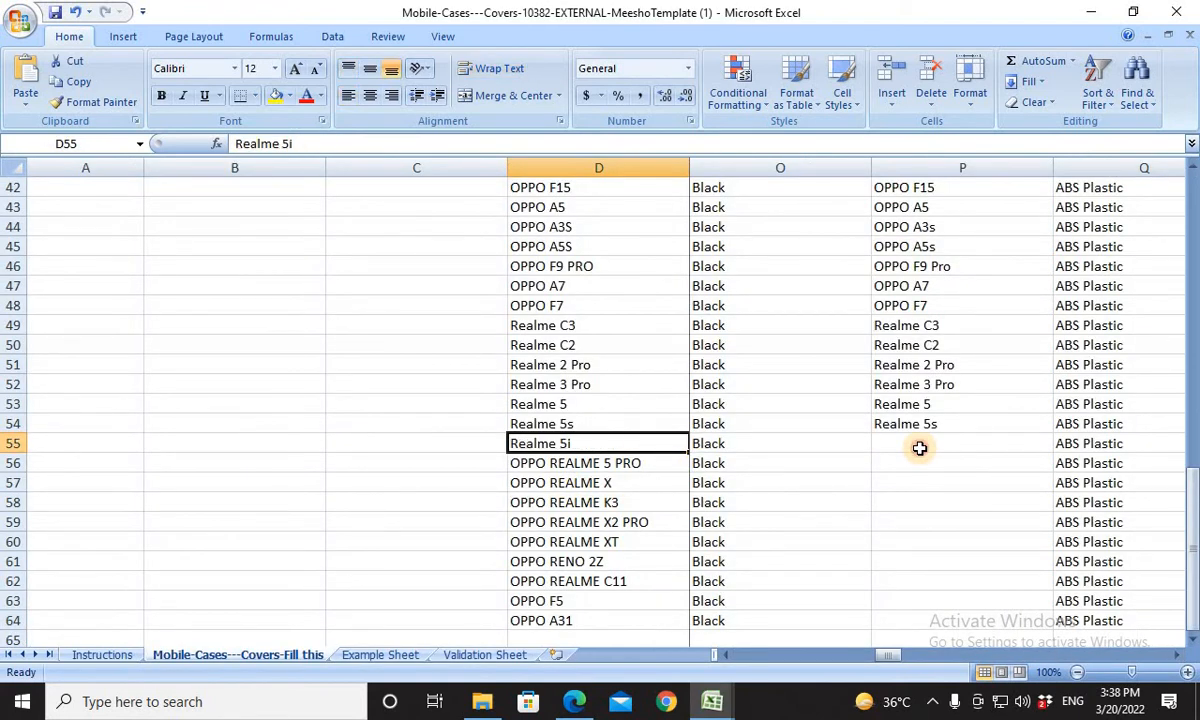
click(880, 443)
key(ctrl+v)
For the OPPO REALME 5 PRO product in row 56, copy Book1's Realme 5 Pro entry into product cell D56 and Compatible Models cell P56.
click(625, 462)
key(alt+Tab)
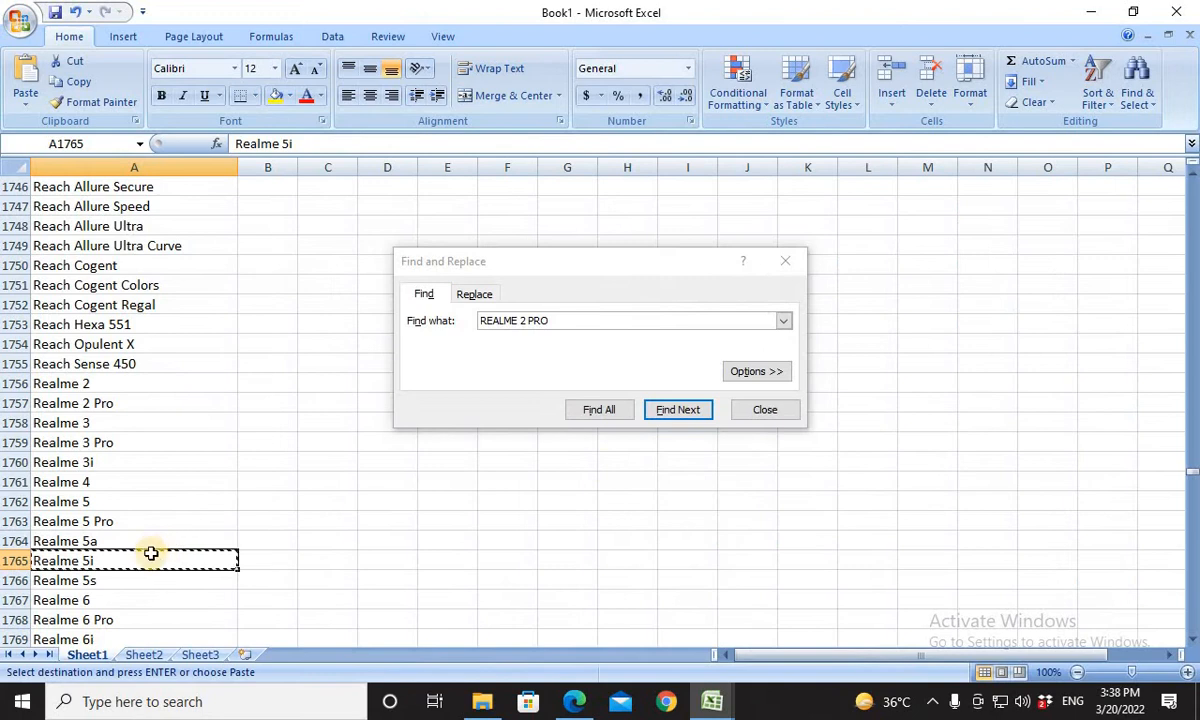
click(134, 521)
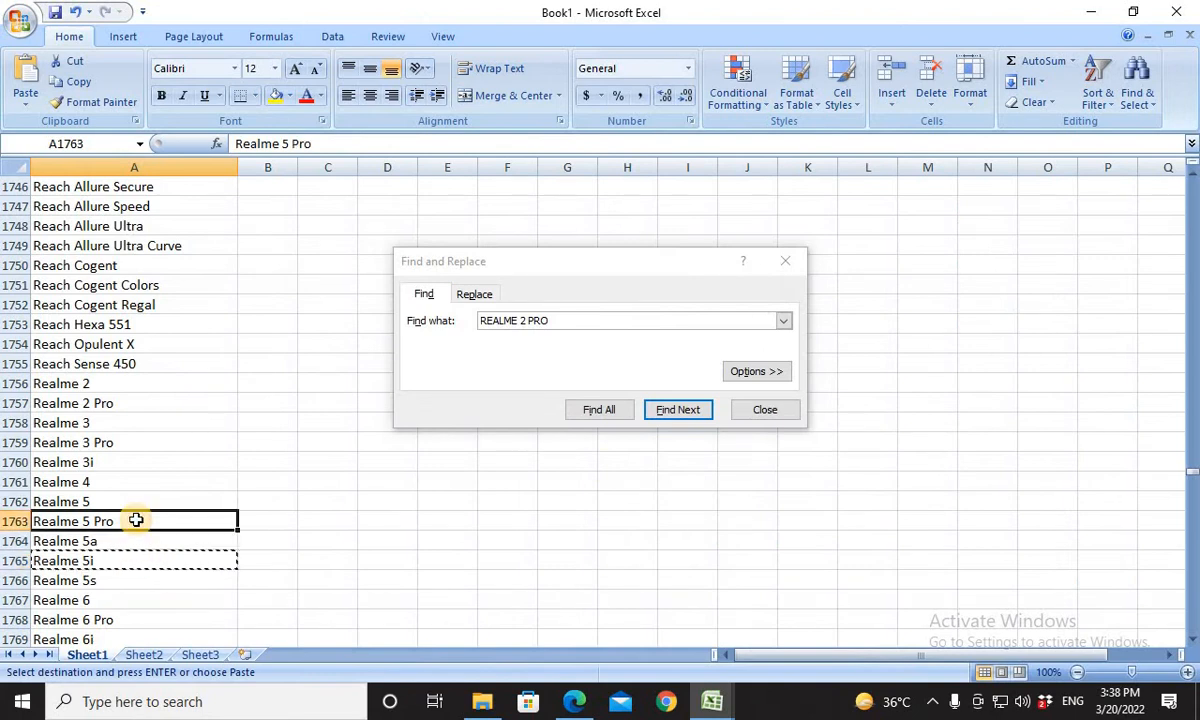
key(ctrl+c)
key(alt+Tab)
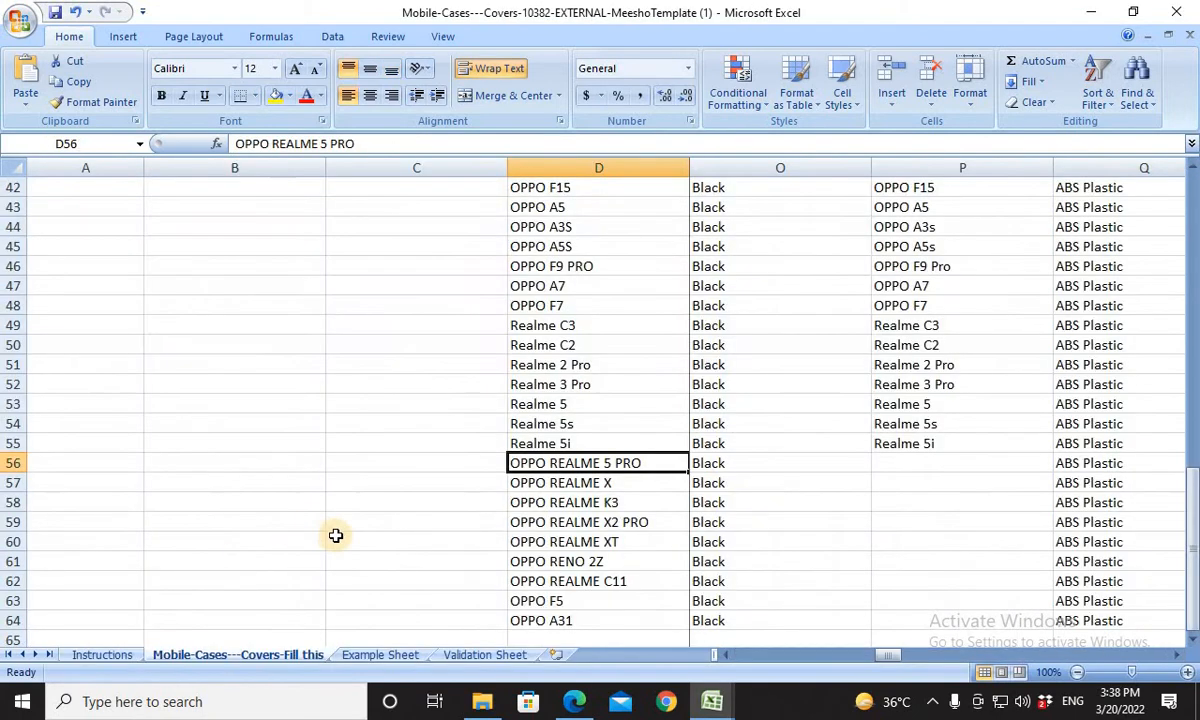
key(ctrl+v)
click(912, 462)
key(ctrl+v)
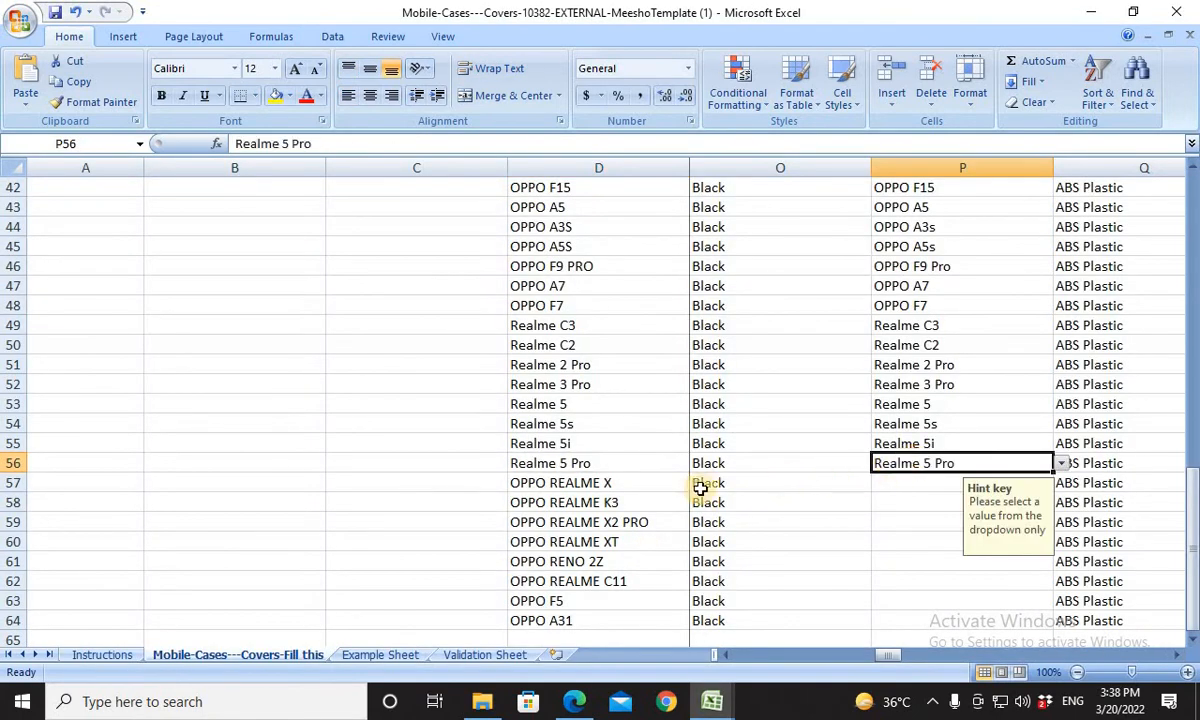
For the OPPO REALME X product in row 57, copy Book1's Realme X entry into product cell D57 and Compatible Models cell P57.
click(600, 495)
click(600, 483)
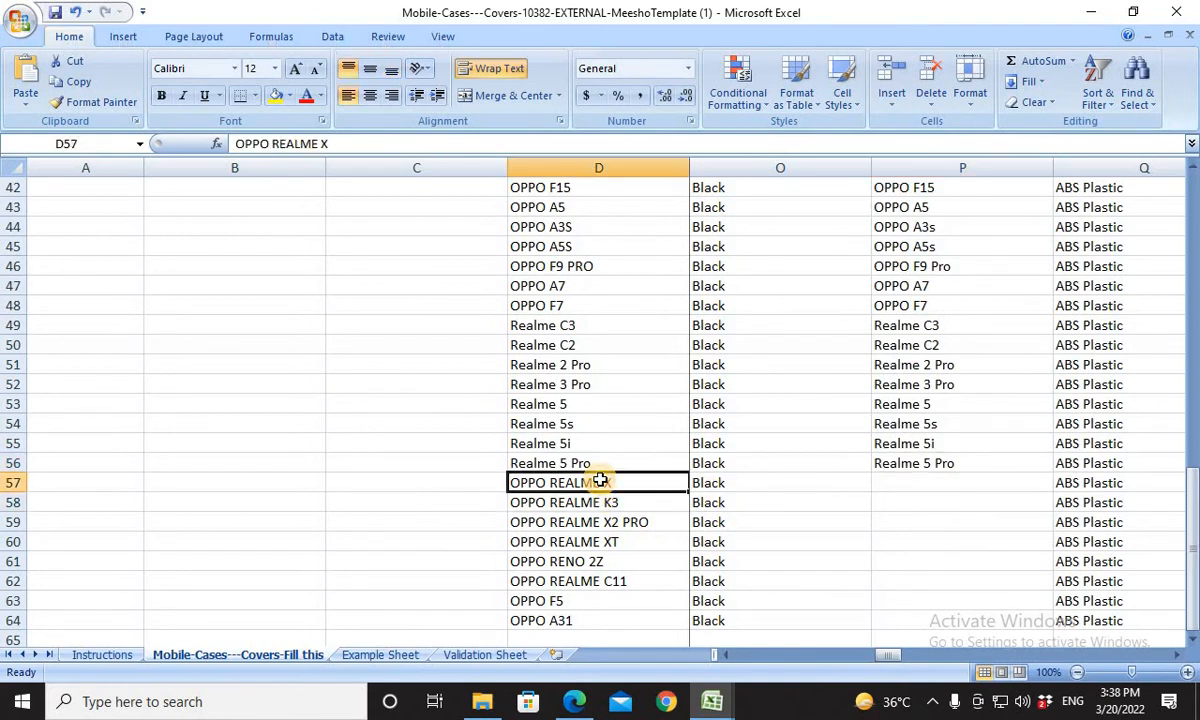
key(alt+Tab)
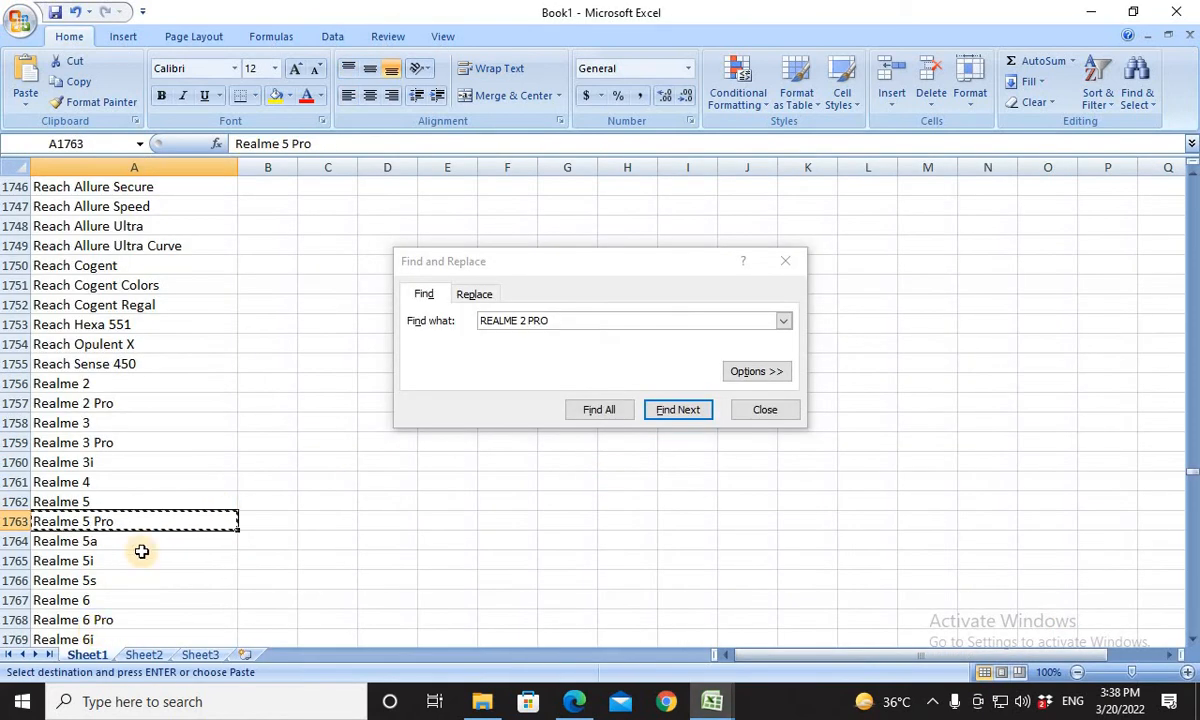
scroll(140, 550, down, 2)
scroll(142, 558, down, 9)
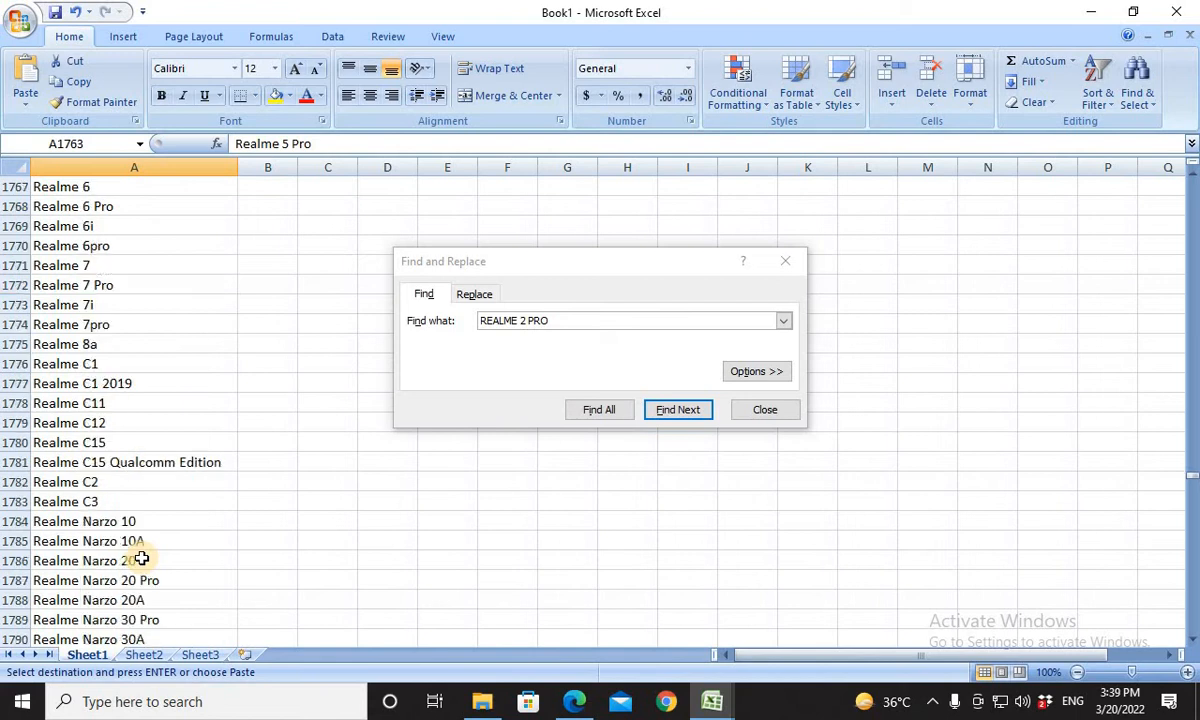
scroll(142, 558, down, 2)
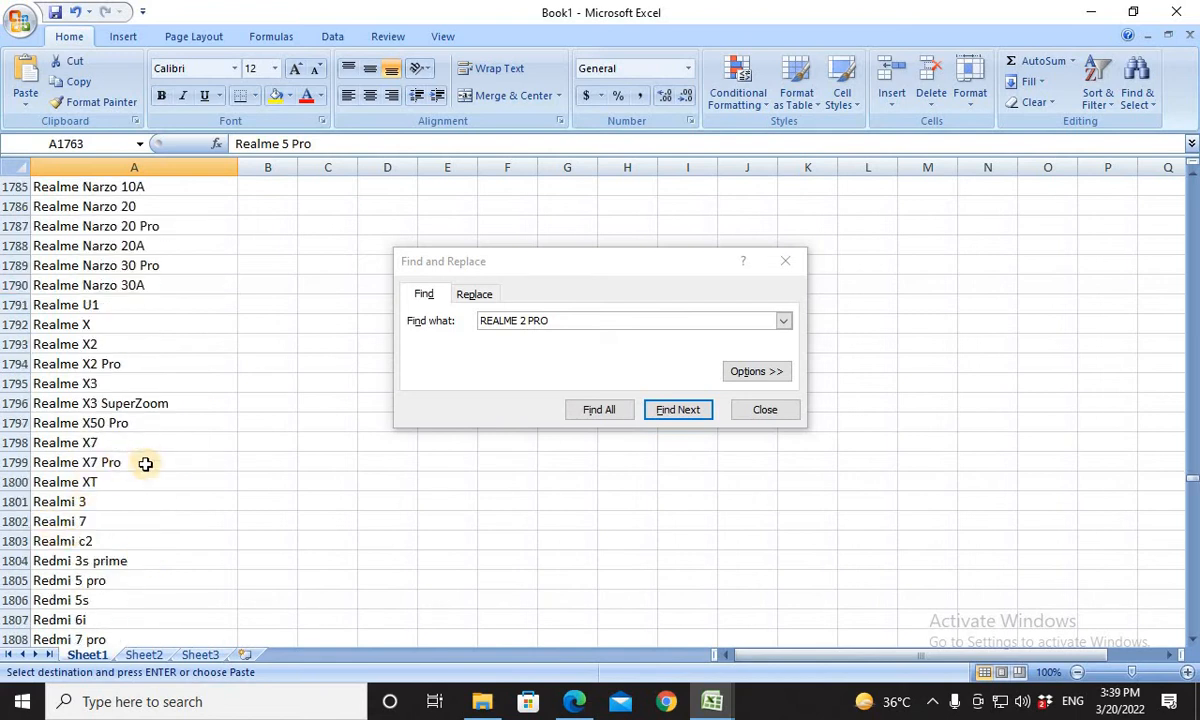
click(81, 324)
key(alt+Tab)
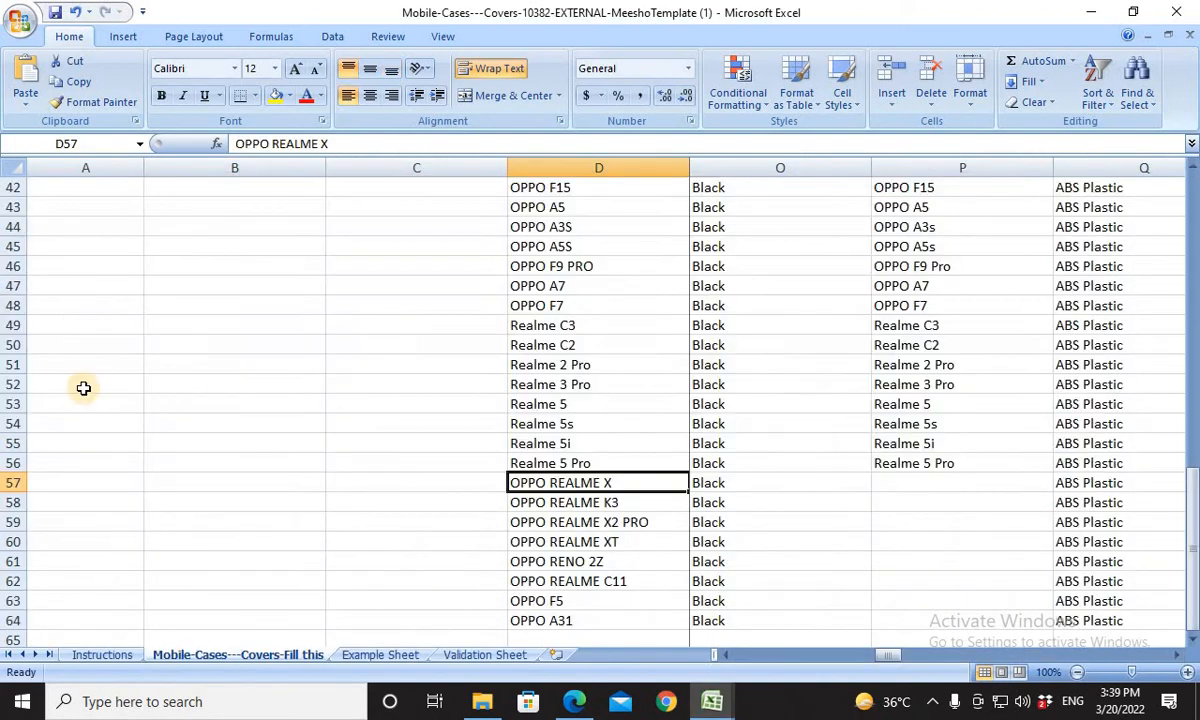
key(ctrl+v)
click(956, 483)
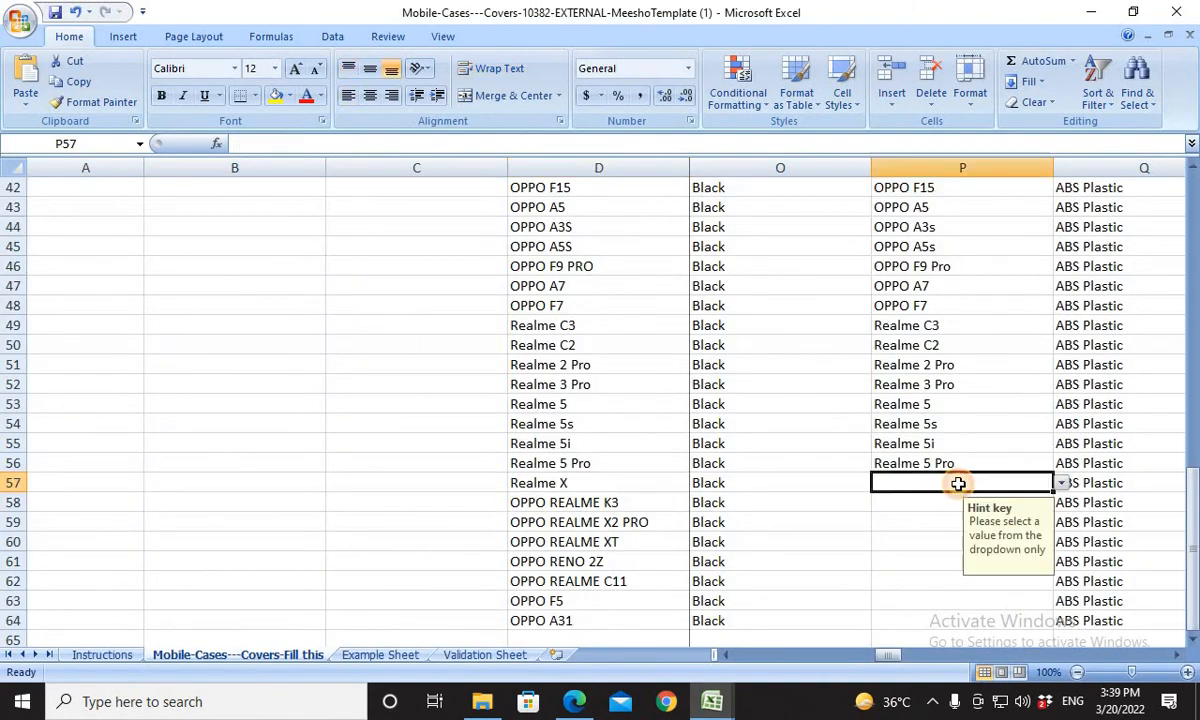
key(ctrl+v)
For the OPPO REALME K3 product in row 58, look through Book1's model list and search it for "REALME k3".
click(603, 502)
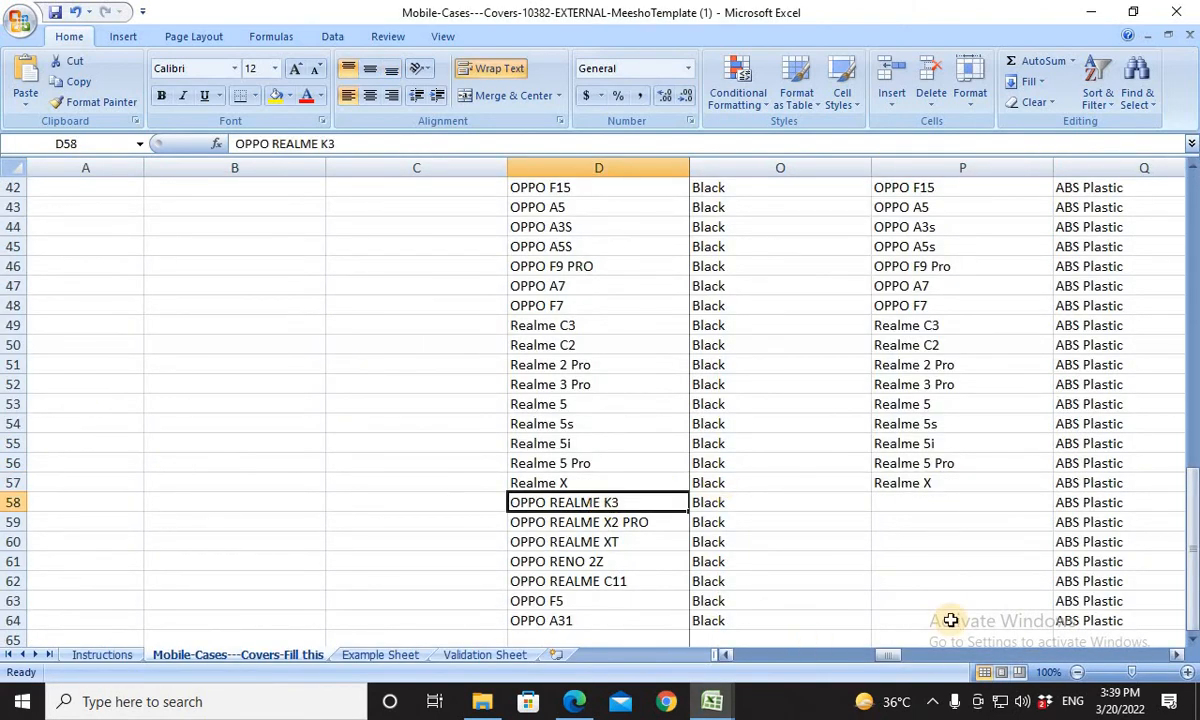
key(alt+Tab)
key(alt+Tab)
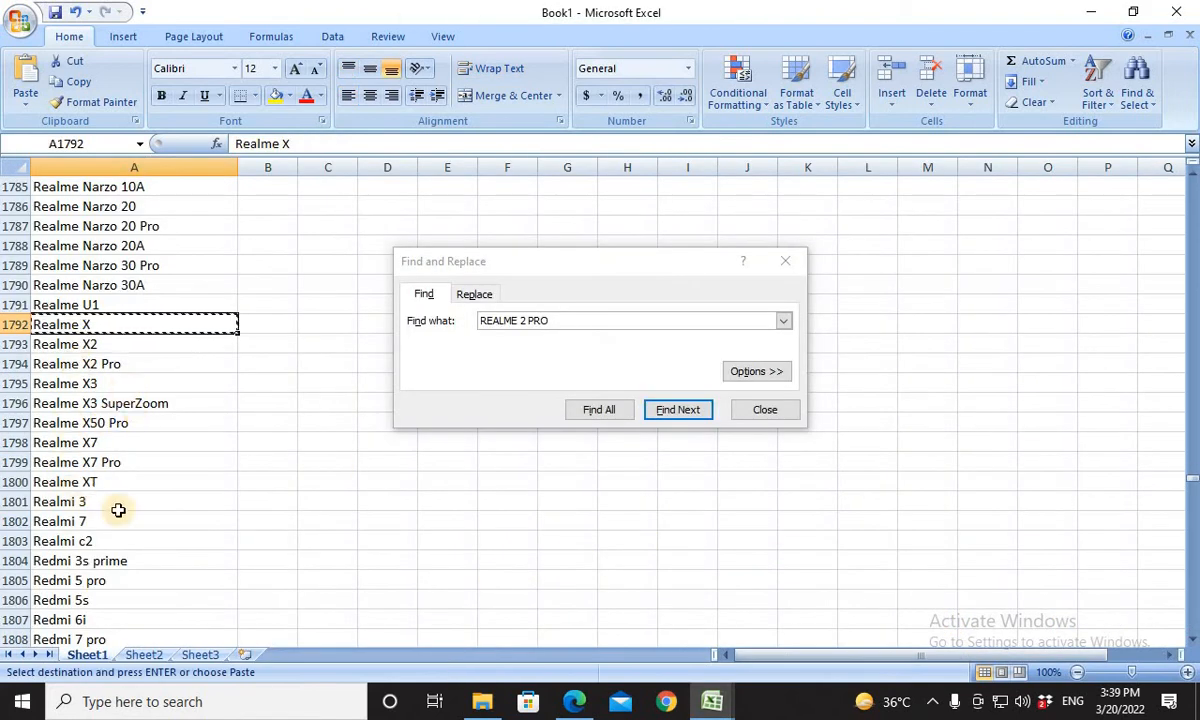
scroll(138, 458, up, 3)
scroll(138, 458, up, 1)
scroll(138, 458, down, 10)
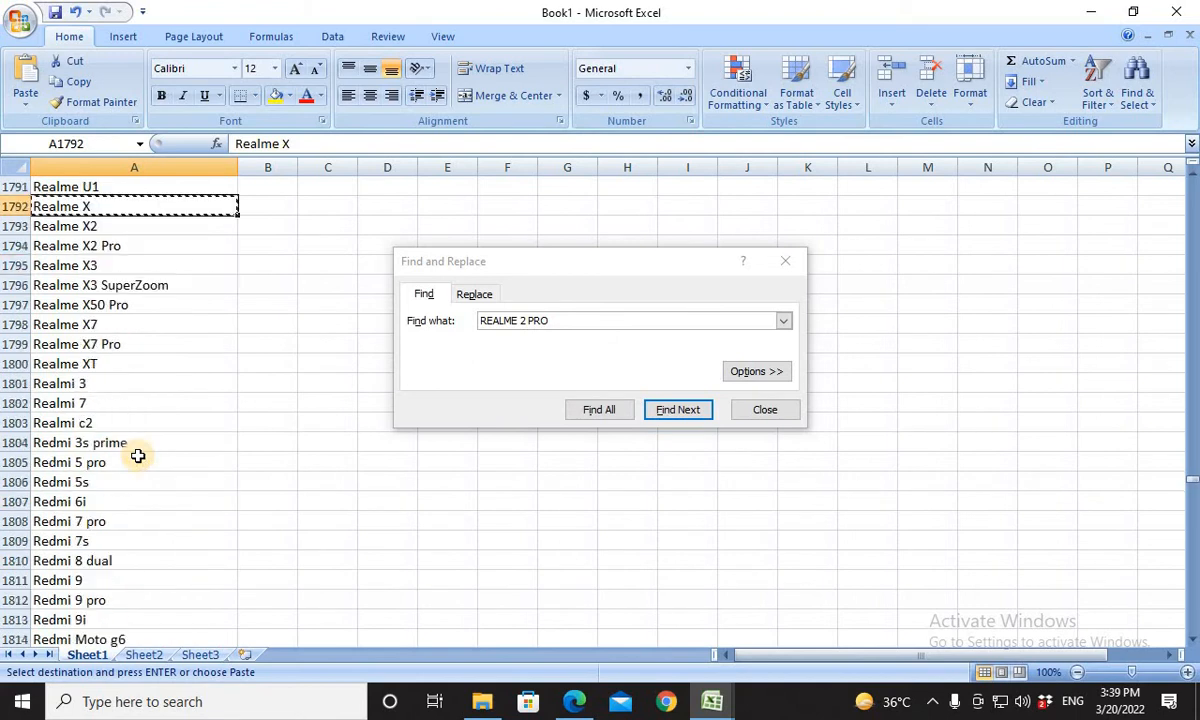
scroll(133, 456, down, 3)
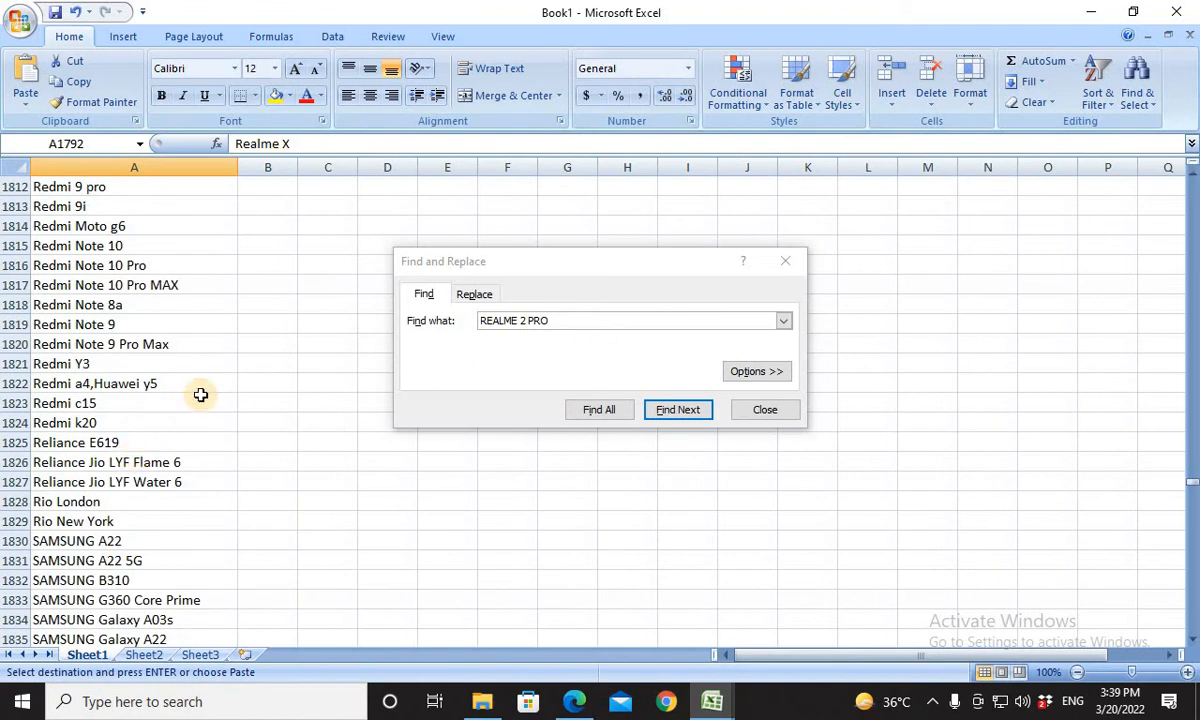
click(587, 321)
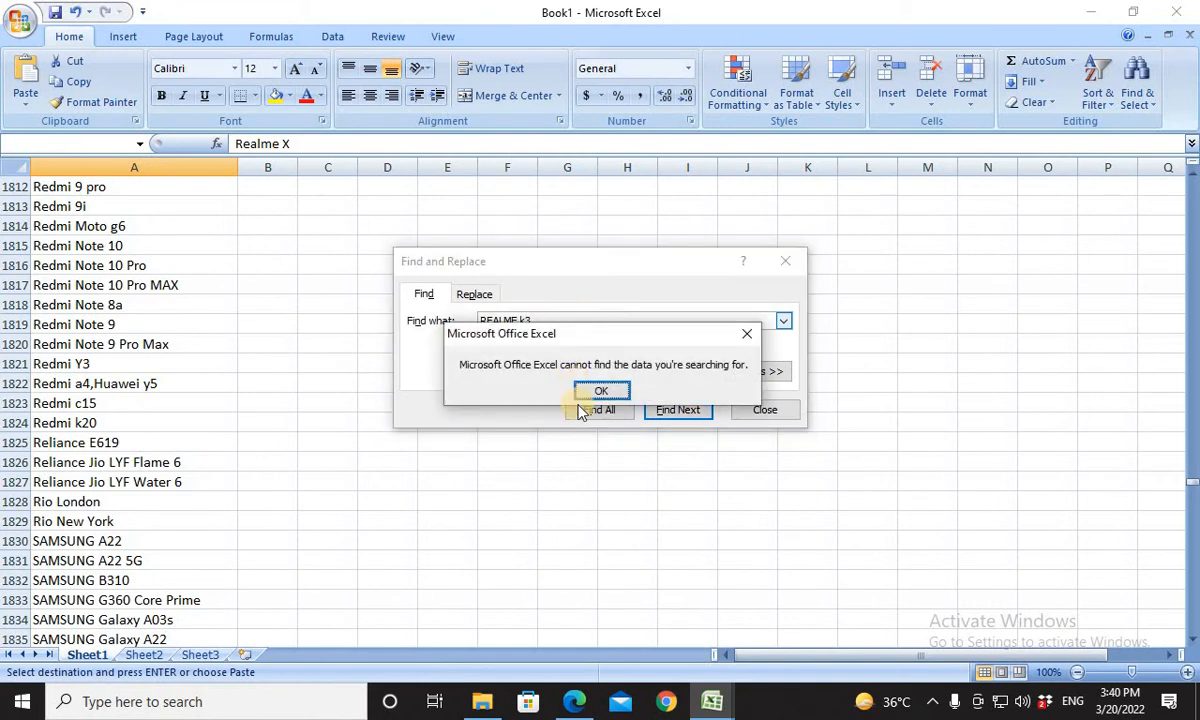
click(594, 392)
key(alt+Tab)
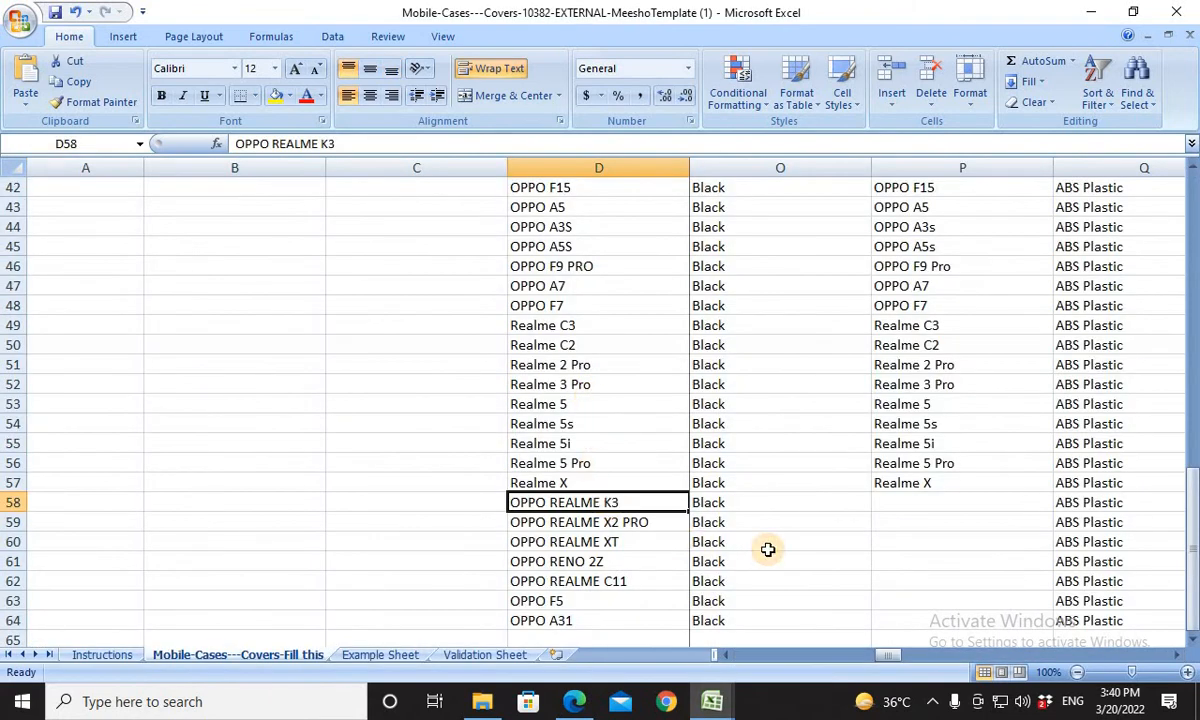
Examine Book1's Realme entries again for a match to OPPO REALME K3, then return to product cell D58 in the template.
key(ctrl+c)
key(alt+Tab)
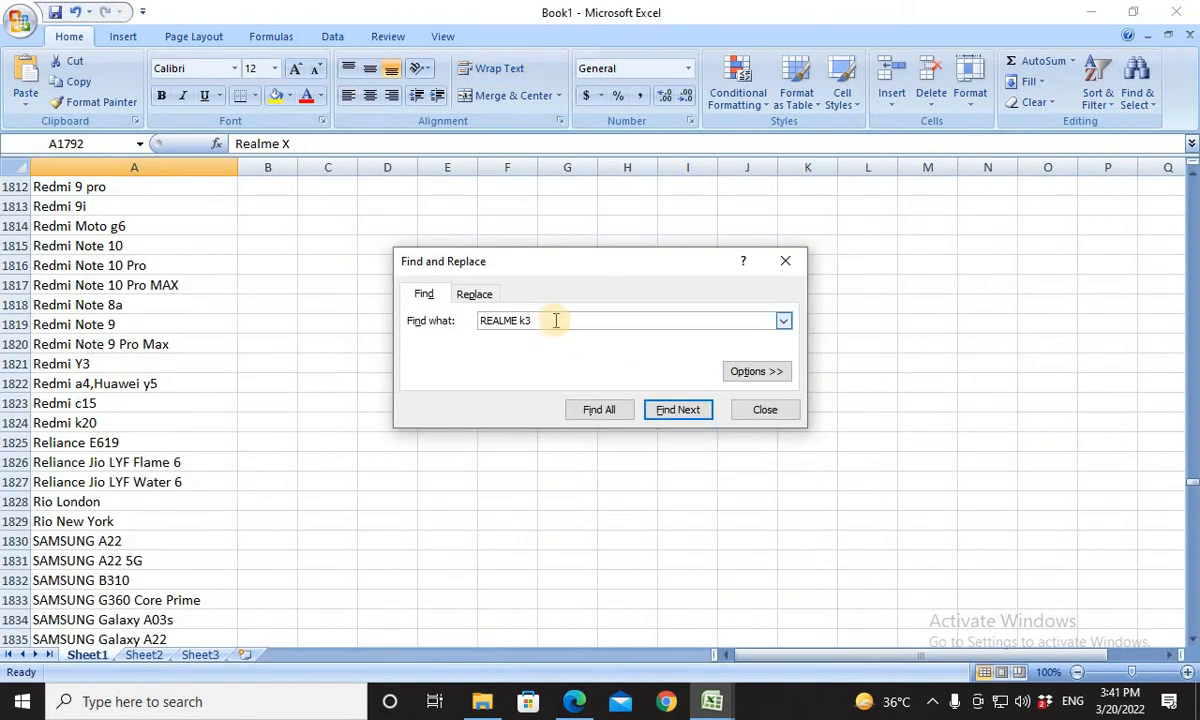
drag(556, 320, 524, 320)
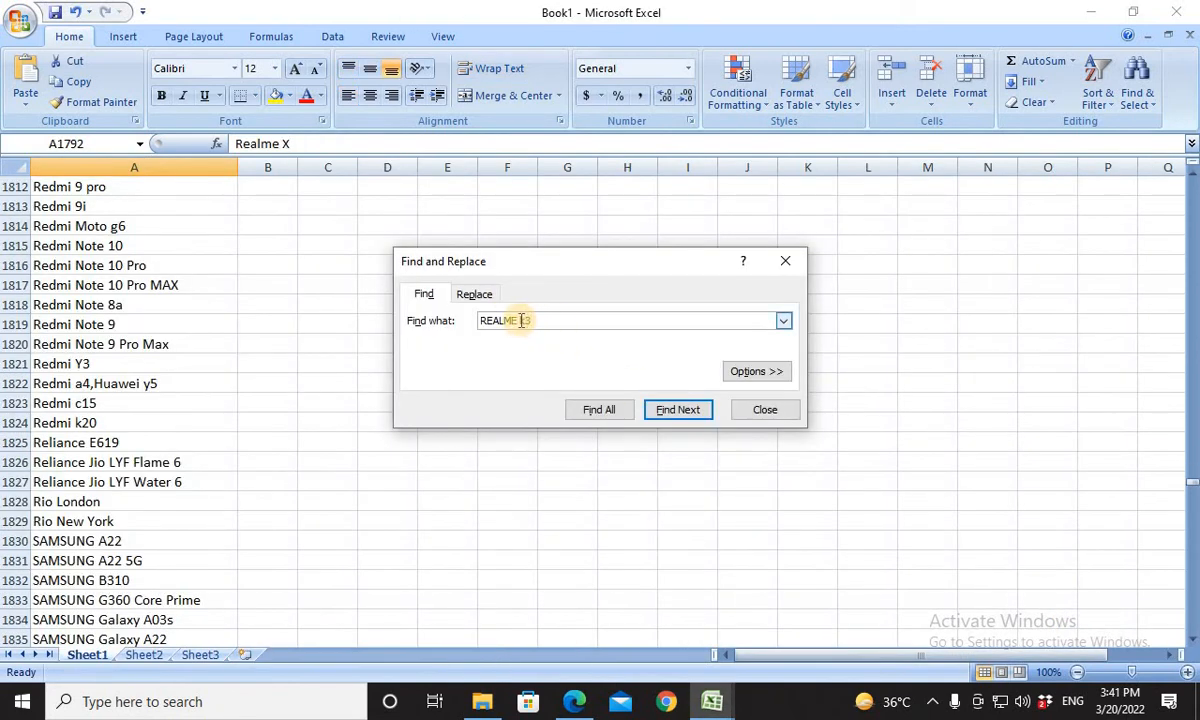
scroll(241, 527, down, 8)
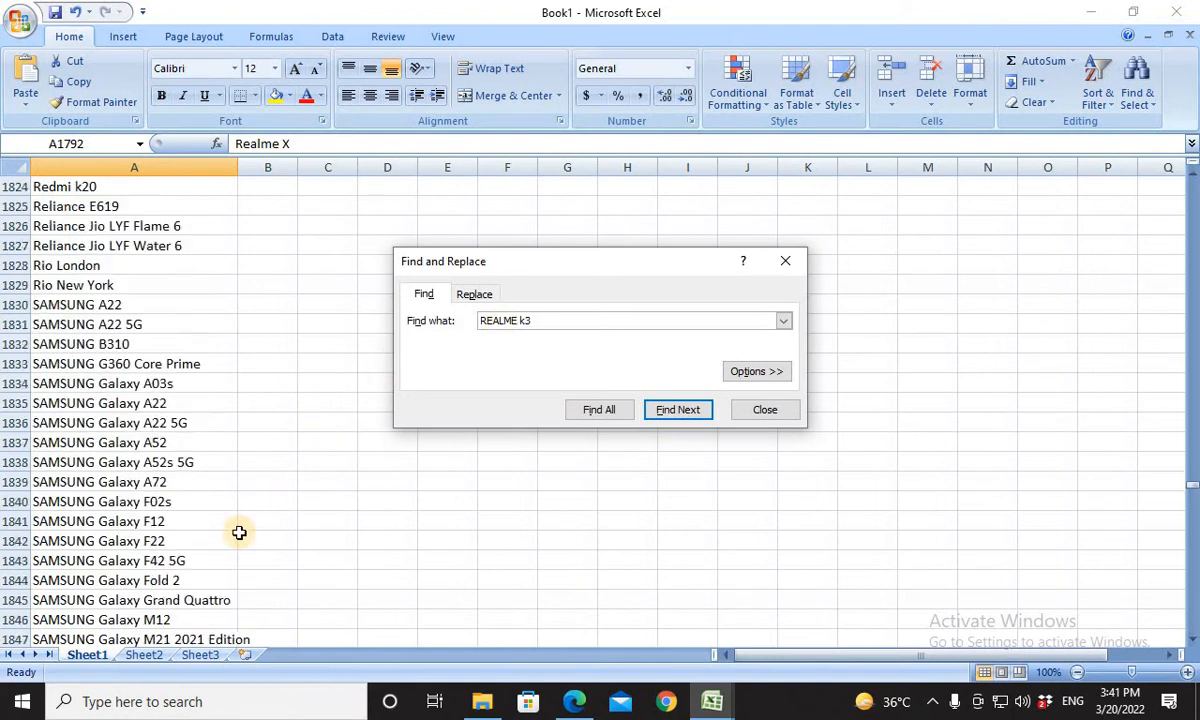
scroll(239, 532, up, 20)
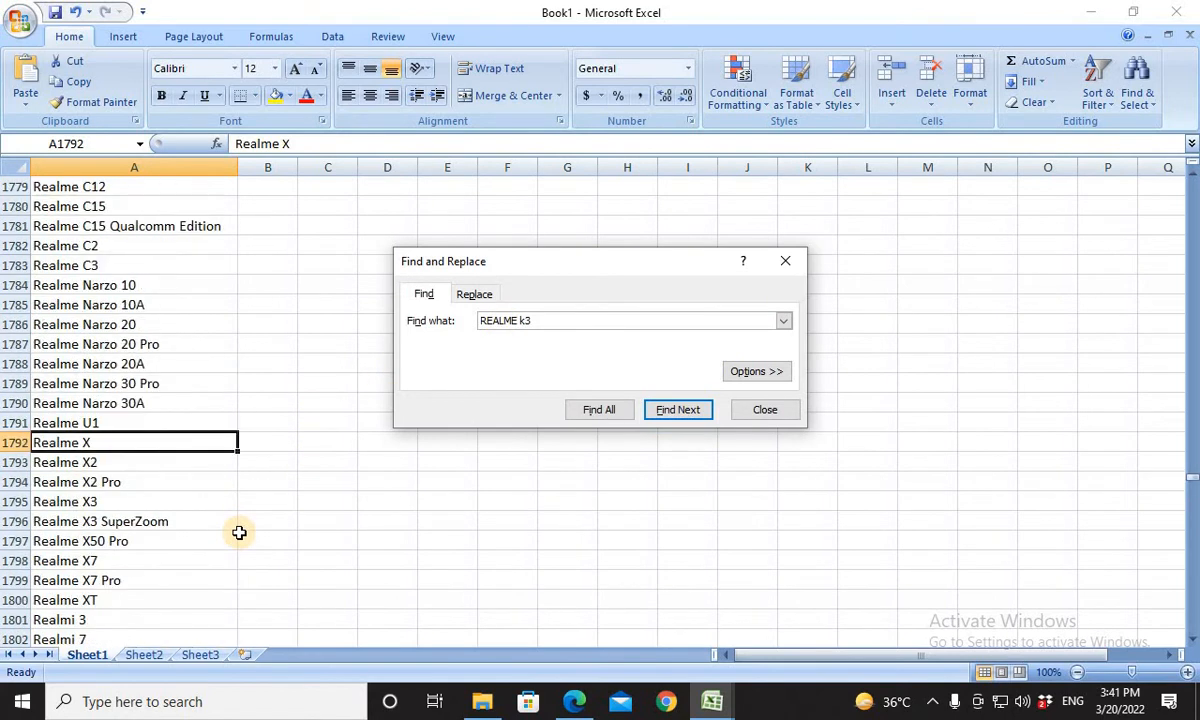
scroll(239, 532, up, 4)
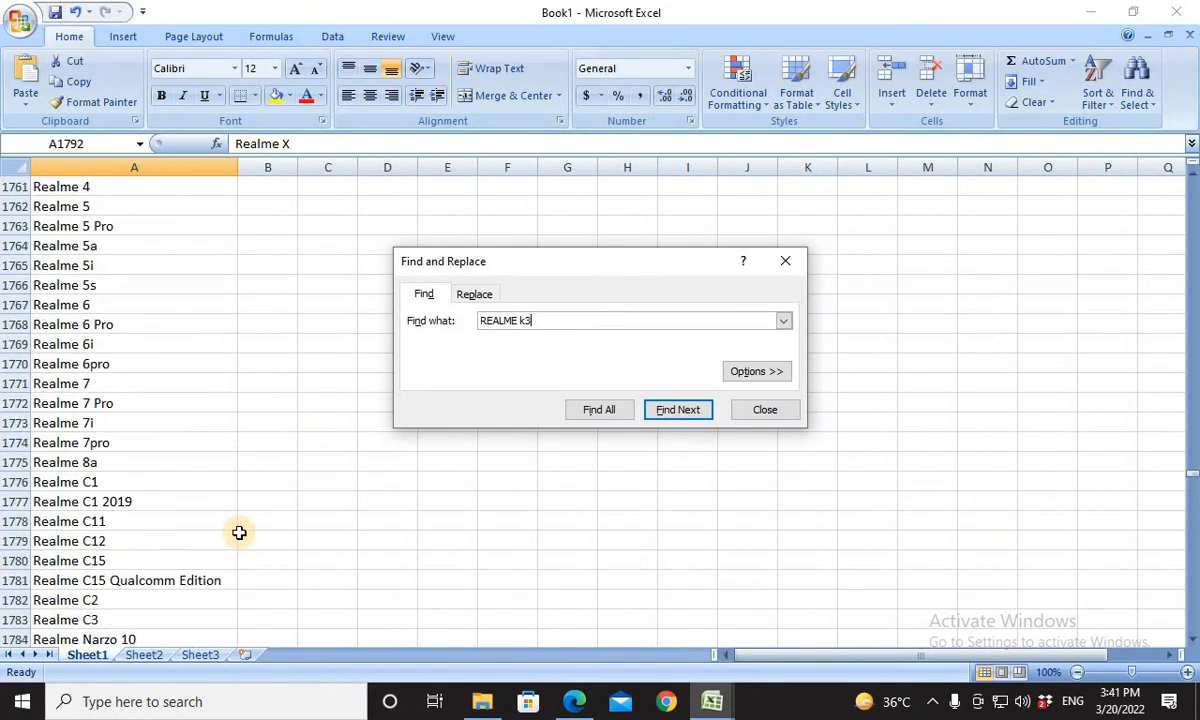
scroll(239, 532, up, 5)
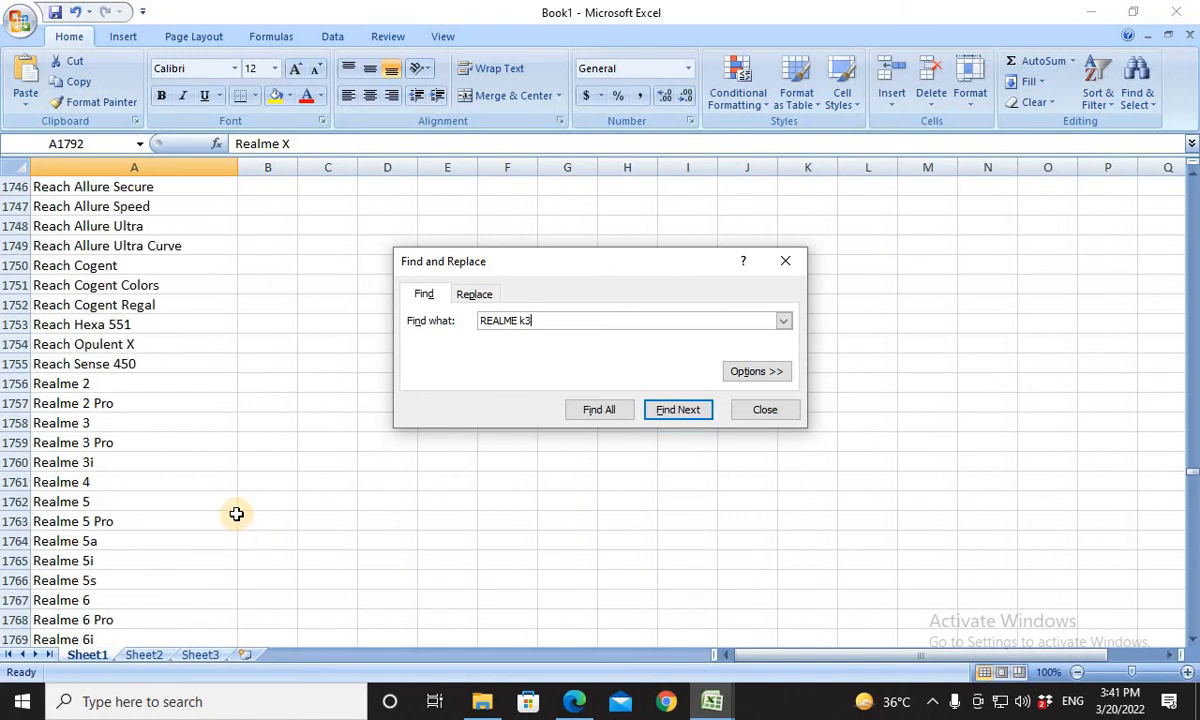
key(alt+Tab)
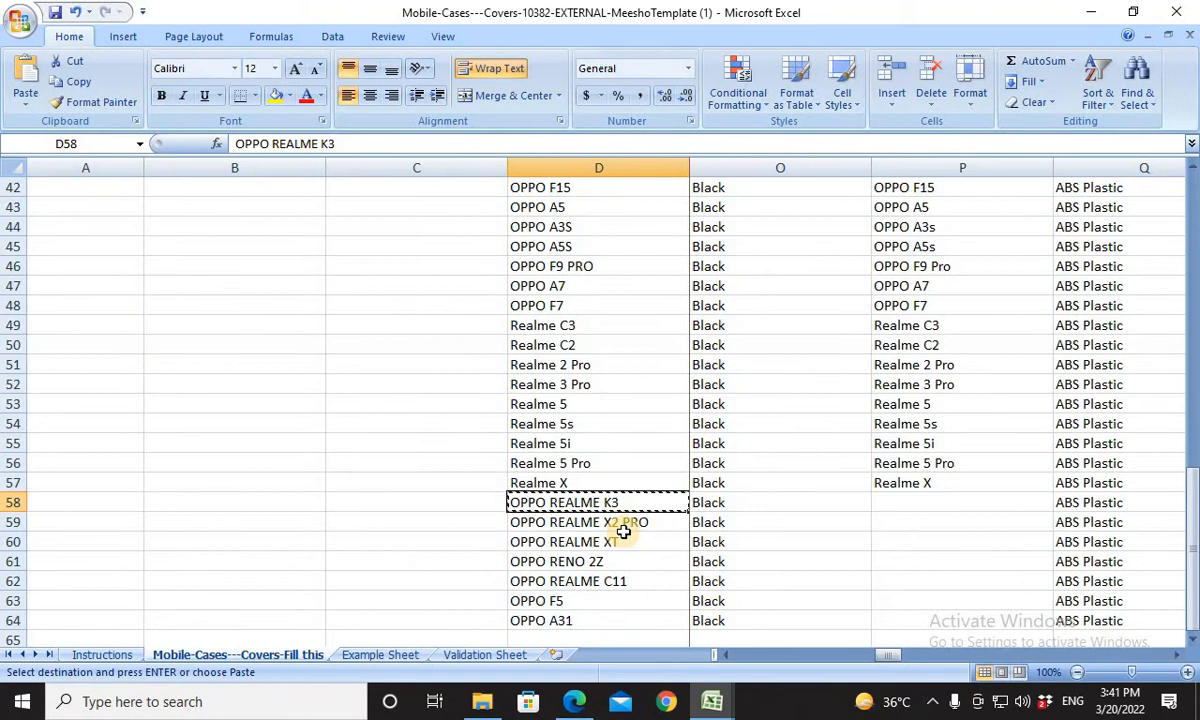
click(623, 526)
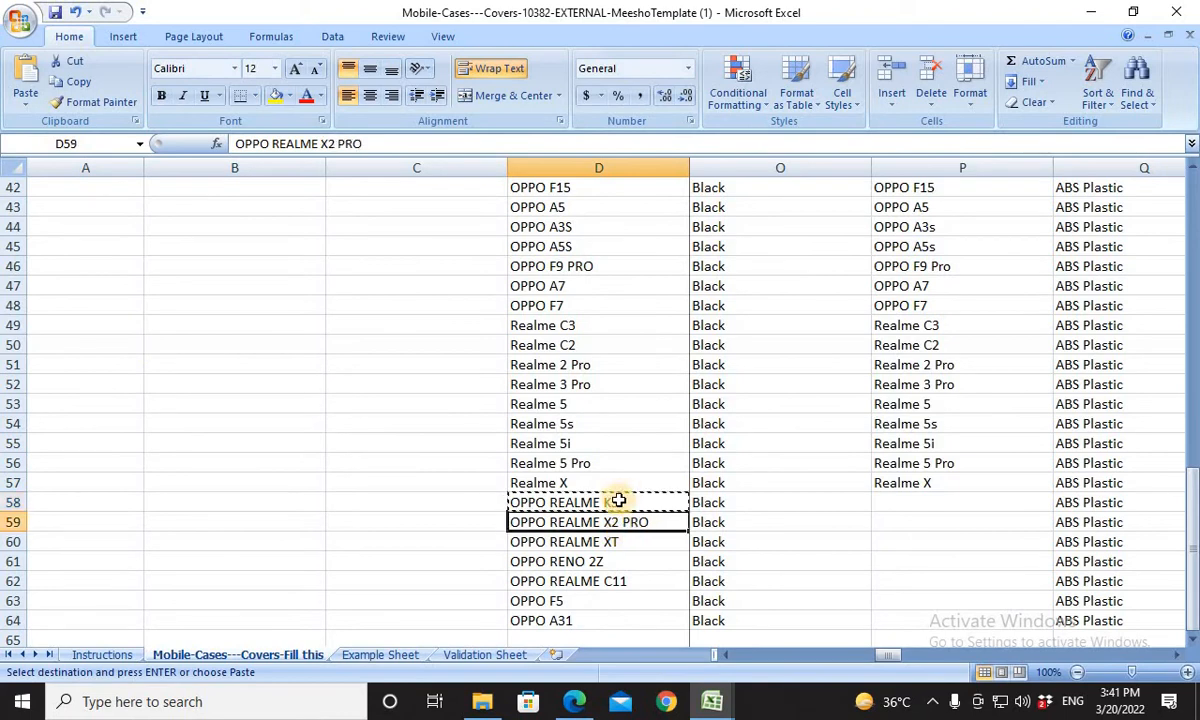
click(618, 500)
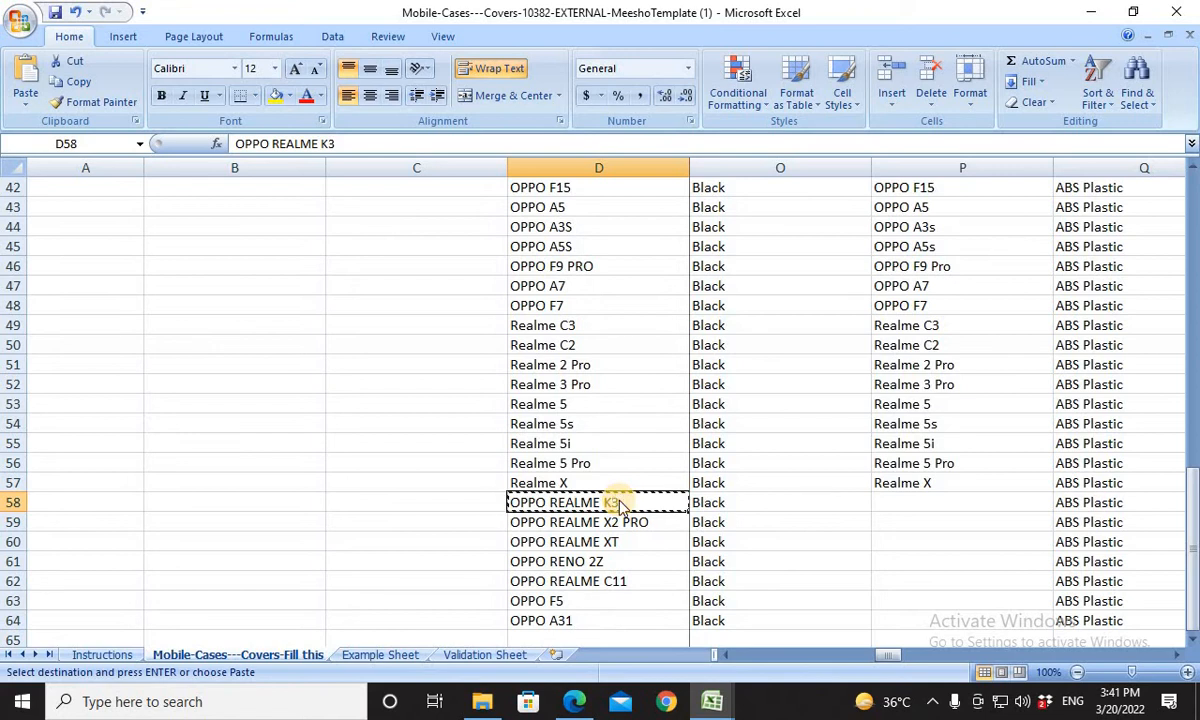
For the OPPO REALME K3 product in row 58, copy Book1's Realme X3 entry into product cell D58 and Compatible Models cell P58.
key(alt+Tab)
key(alt+Tab)
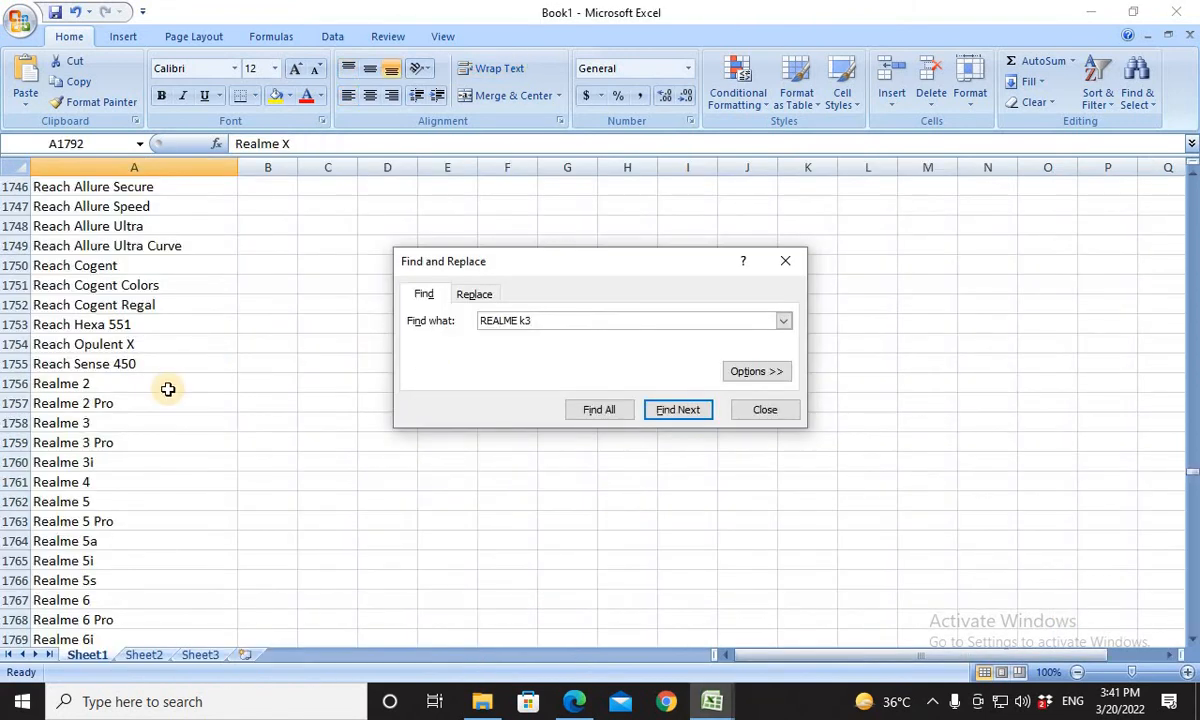
click(168, 389)
scroll(142, 480, down, 8)
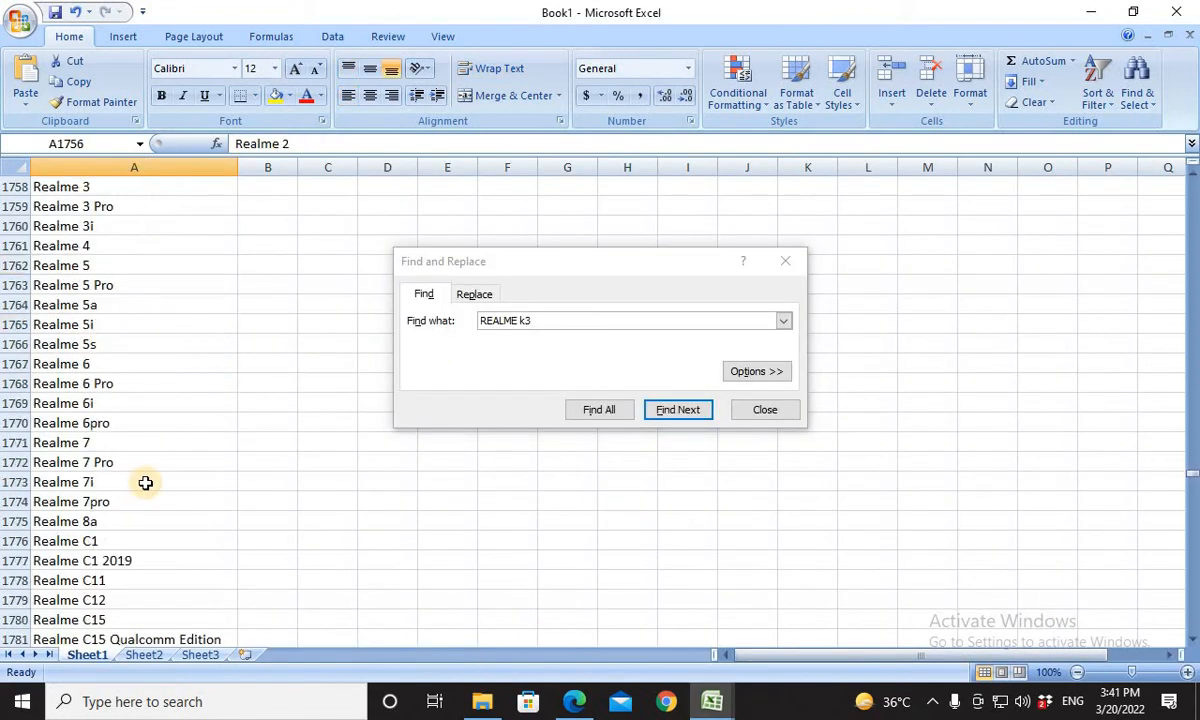
scroll(145, 481, down, 5)
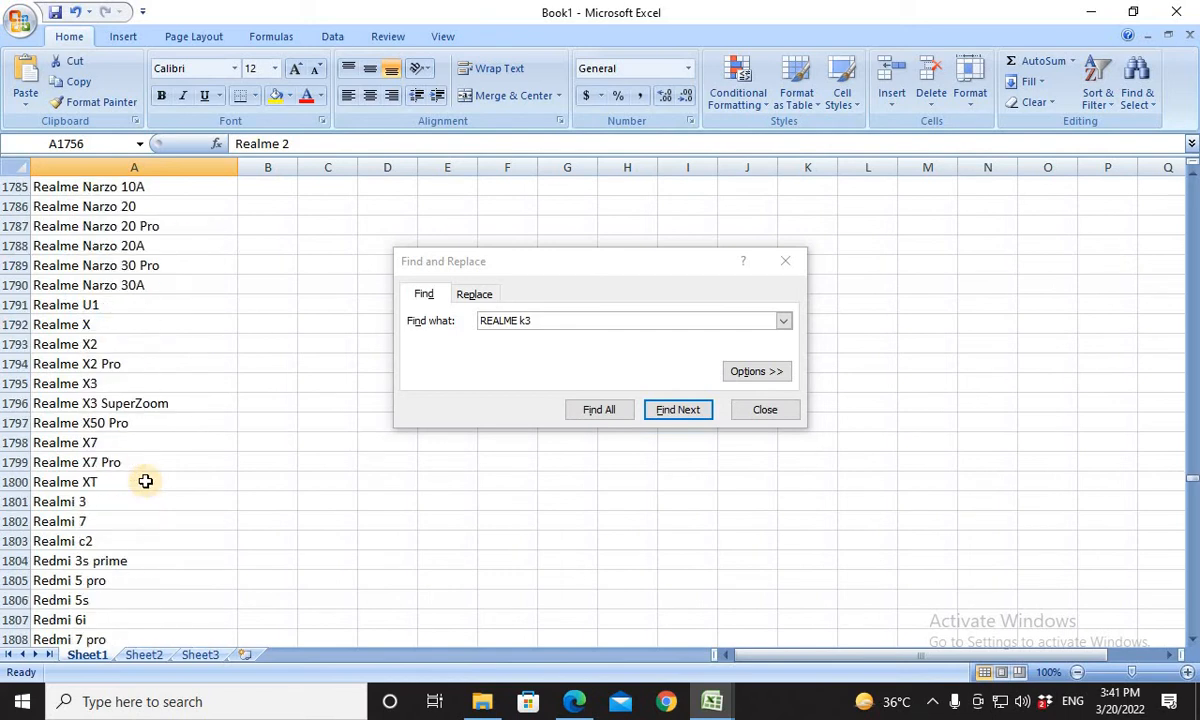
click(92, 387)
key(ctrl+c)
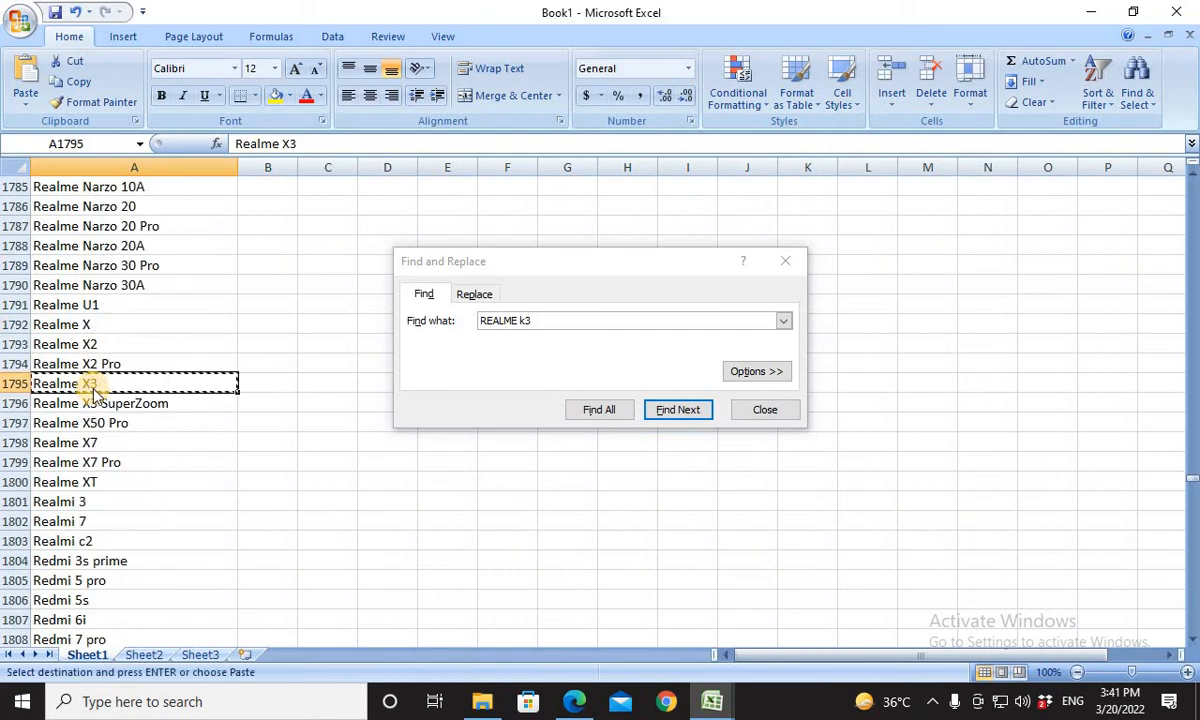
key(alt+Tab)
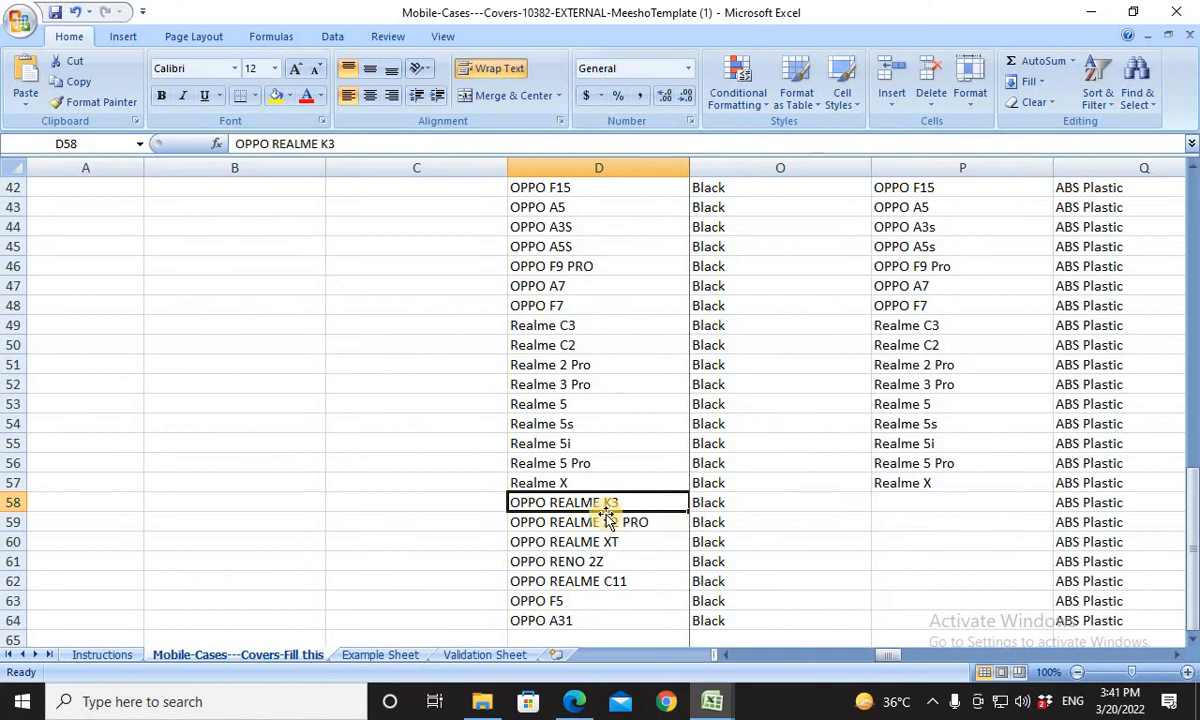
key(ctrl+v)
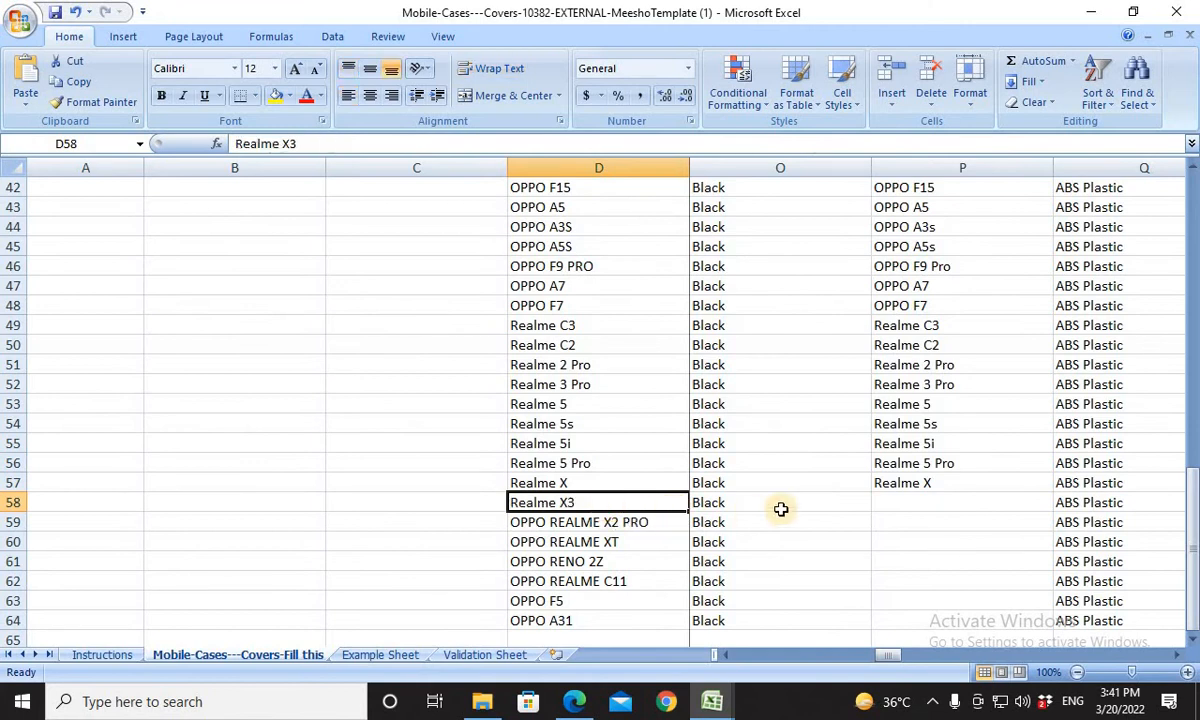
click(880, 502)
key(ctrl+v)
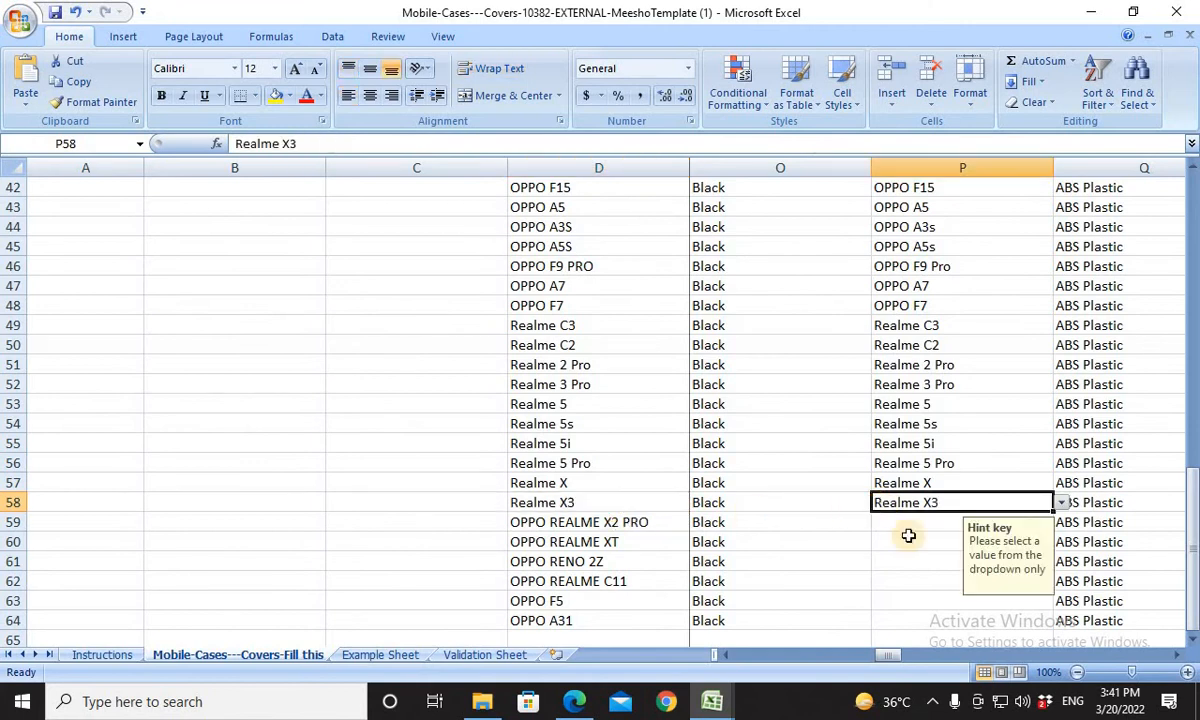
For the OPPO REALME X2 PRO product in row 59, copy Book1's Realme X2 Pro entry into product cell D59 and Compatible Models cell P59.
click(637, 517)
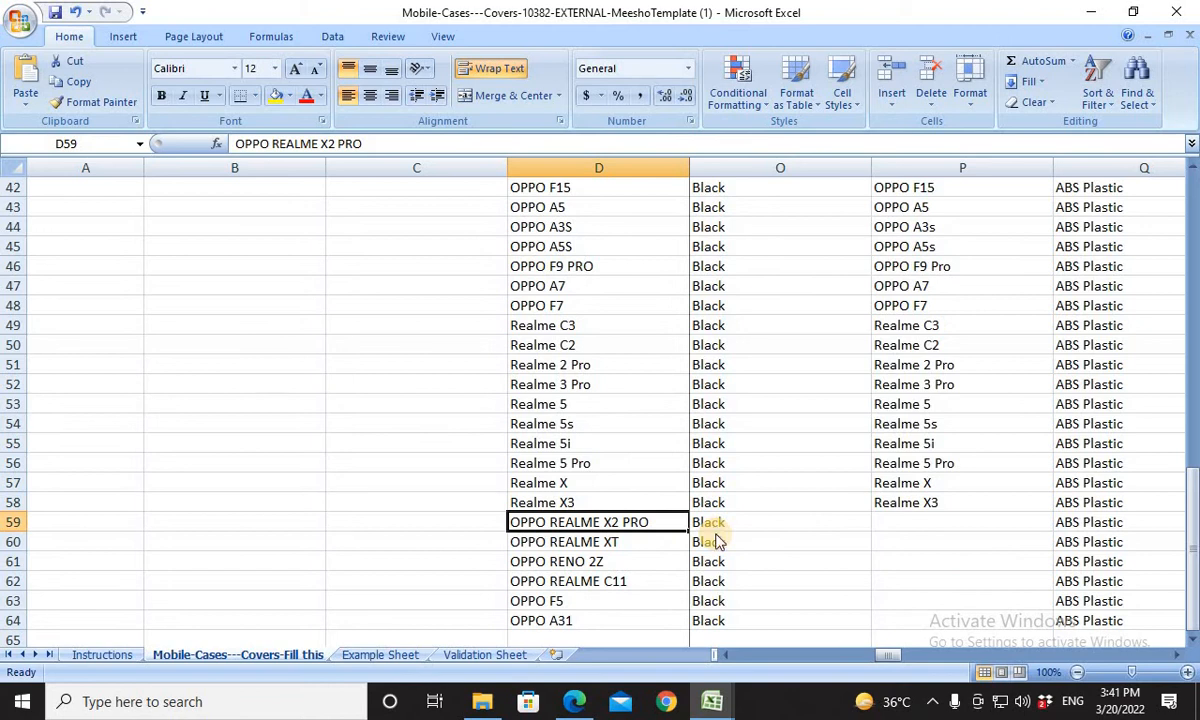
key(alt+Tab)
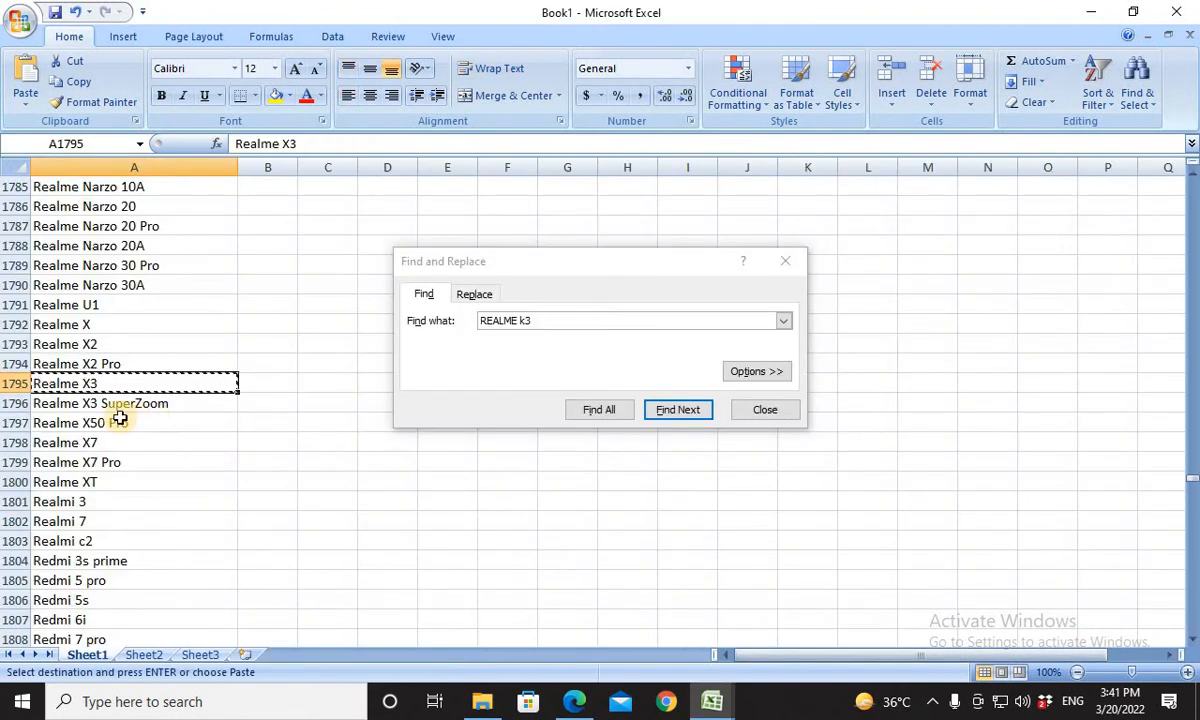
click(108, 365)
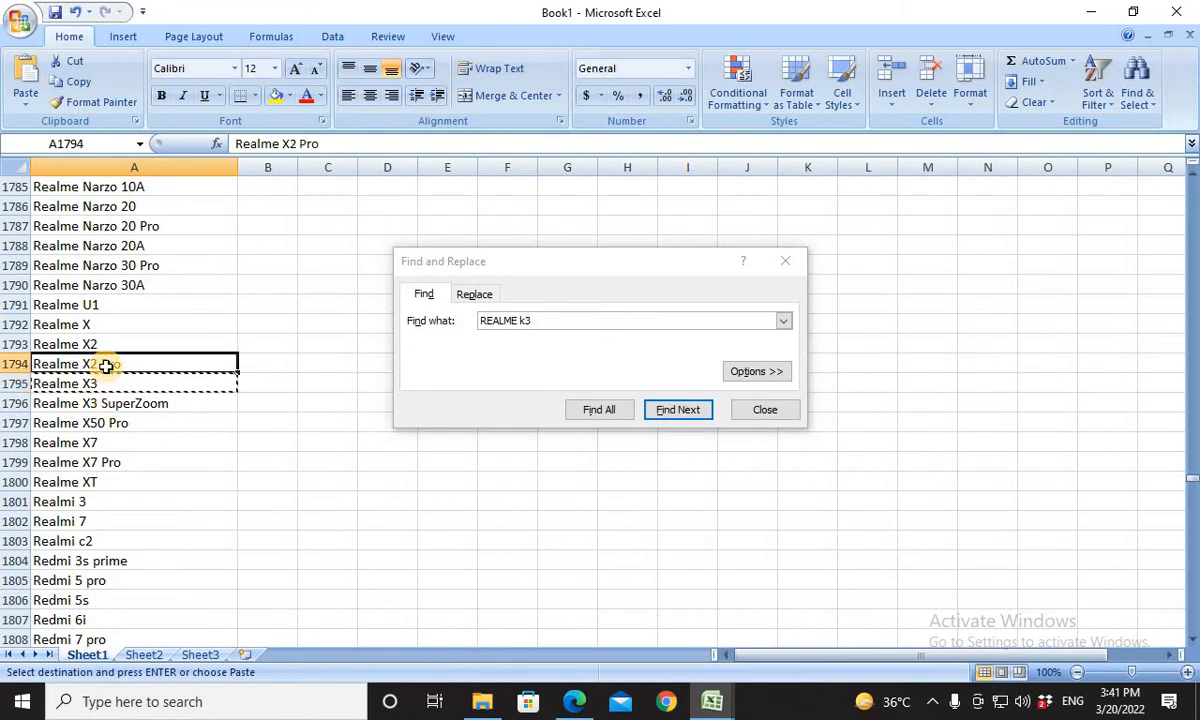
key(ctrl+c)
key(alt+Tab)
key(alt+Tab)
key(alt+Tab)
key(alt+Tab)
key(alt+Tab)
key(alt+Tab)
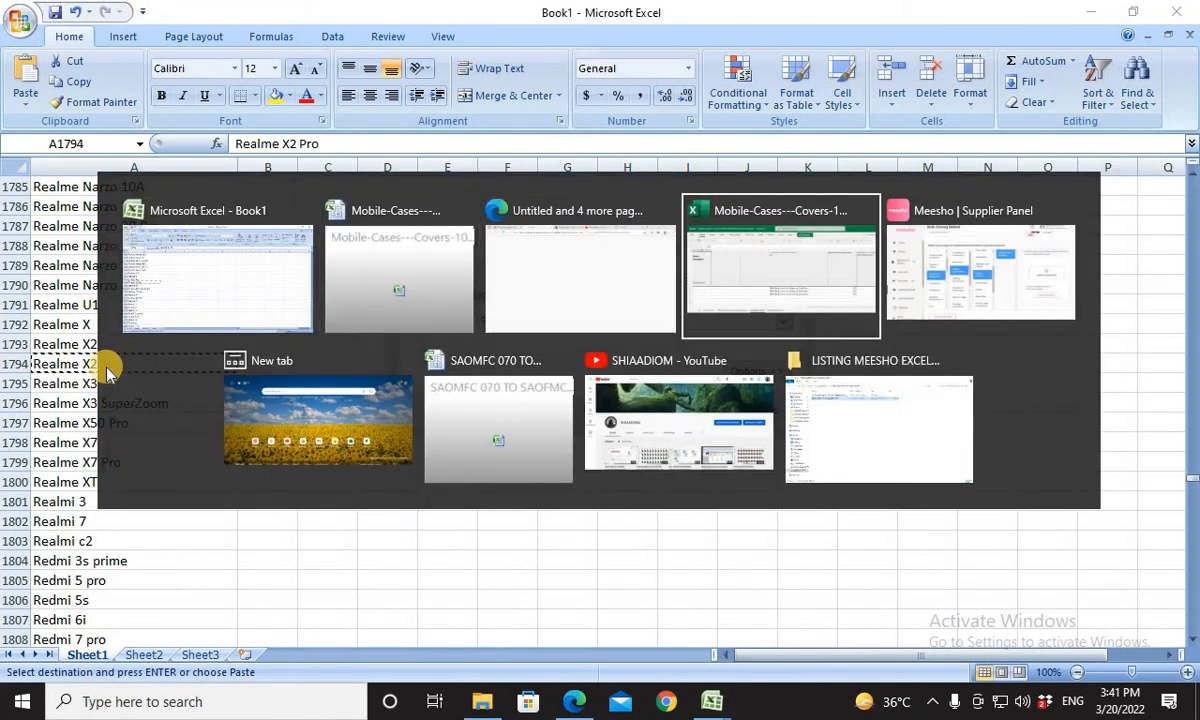
key(alt+Tab)
key(alt+Tab)
key(alt+Tab)
key(alt+Tab)
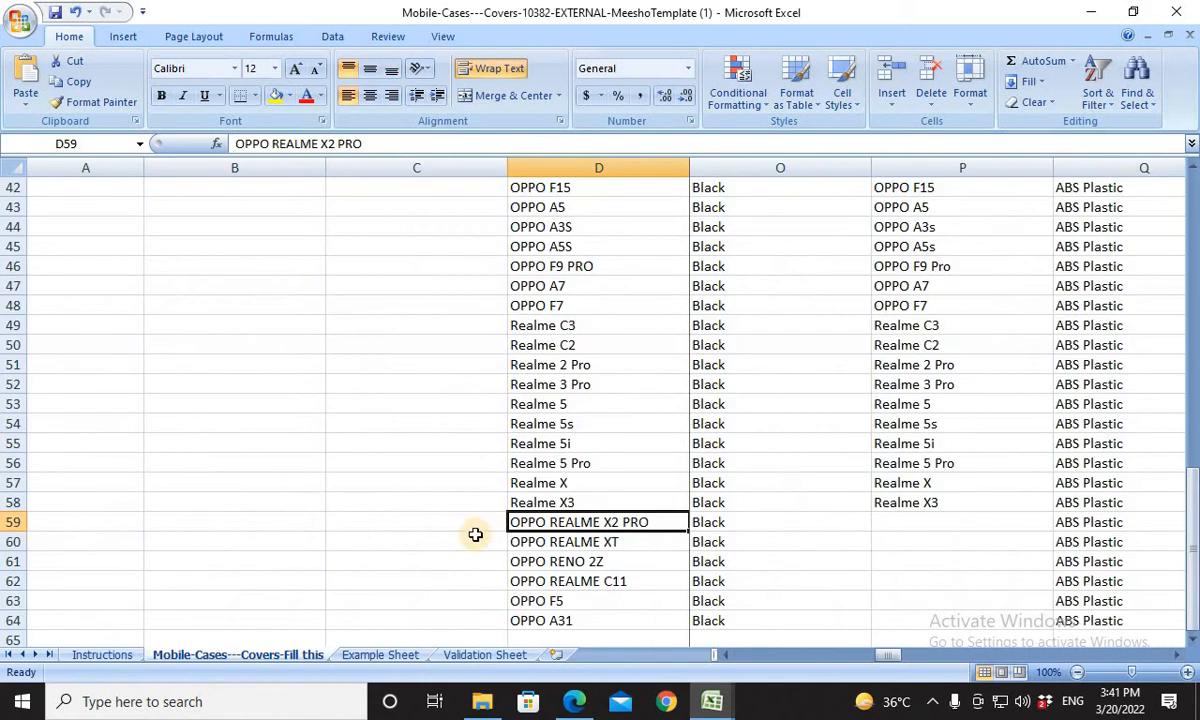
key(ctrl+v)
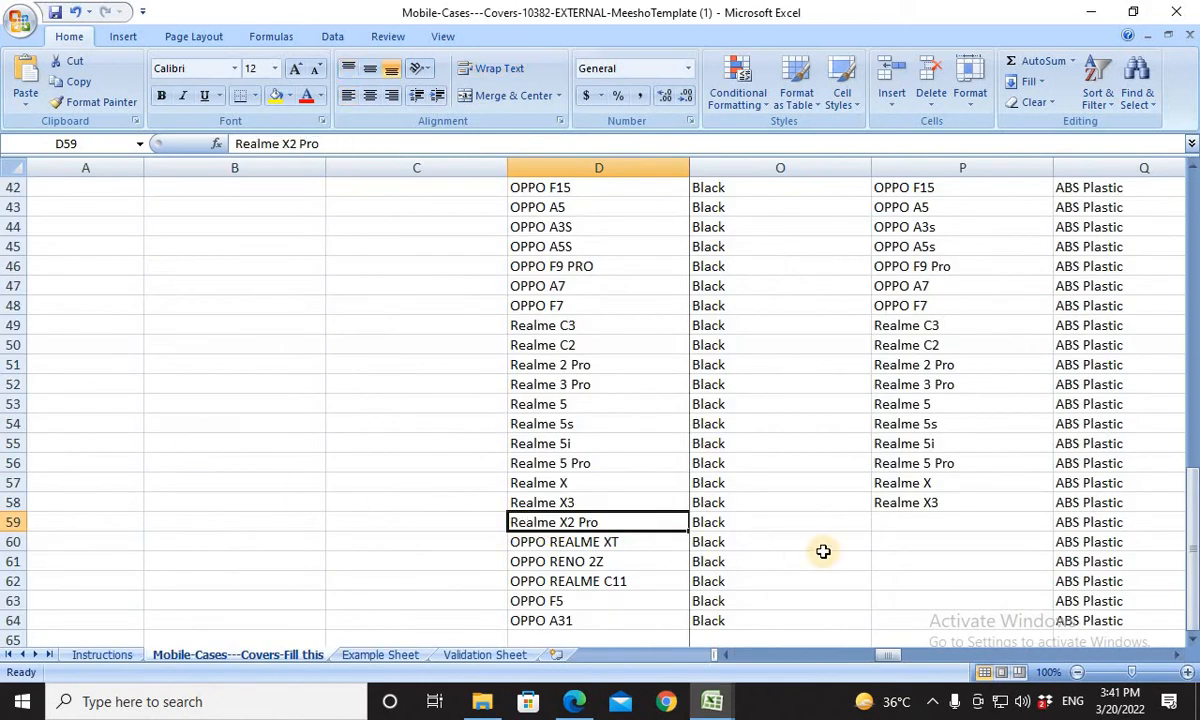
click(901, 527)
key(ctrl+v)
For the OPPO REALME XT product in row 60, copy Book1's Realme XT entry into product cell D60 and Compatible Models cell P60.
click(631, 553)
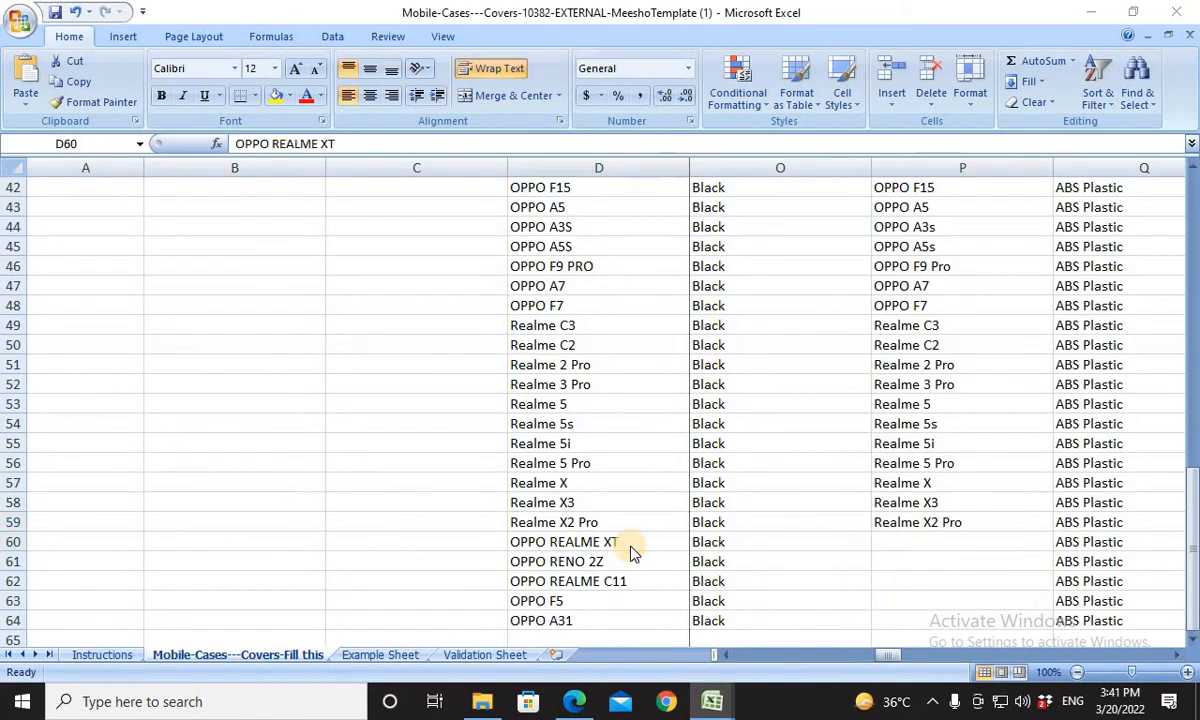
key(alt+Tab)
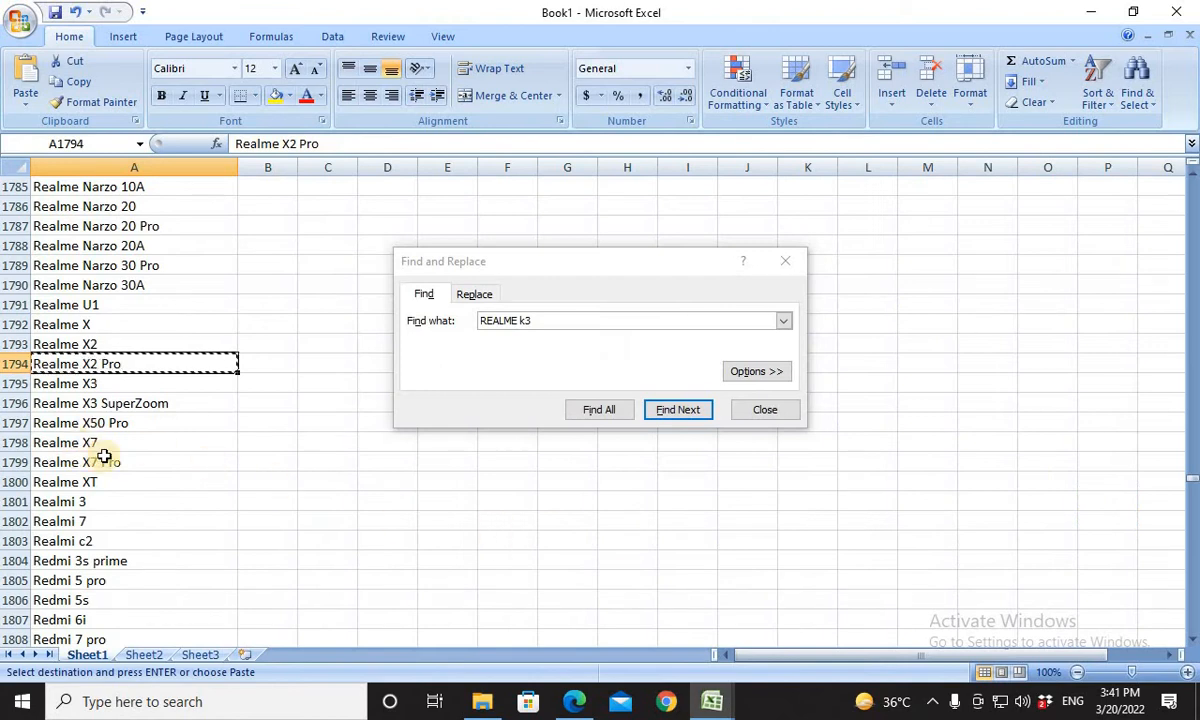
click(107, 482)
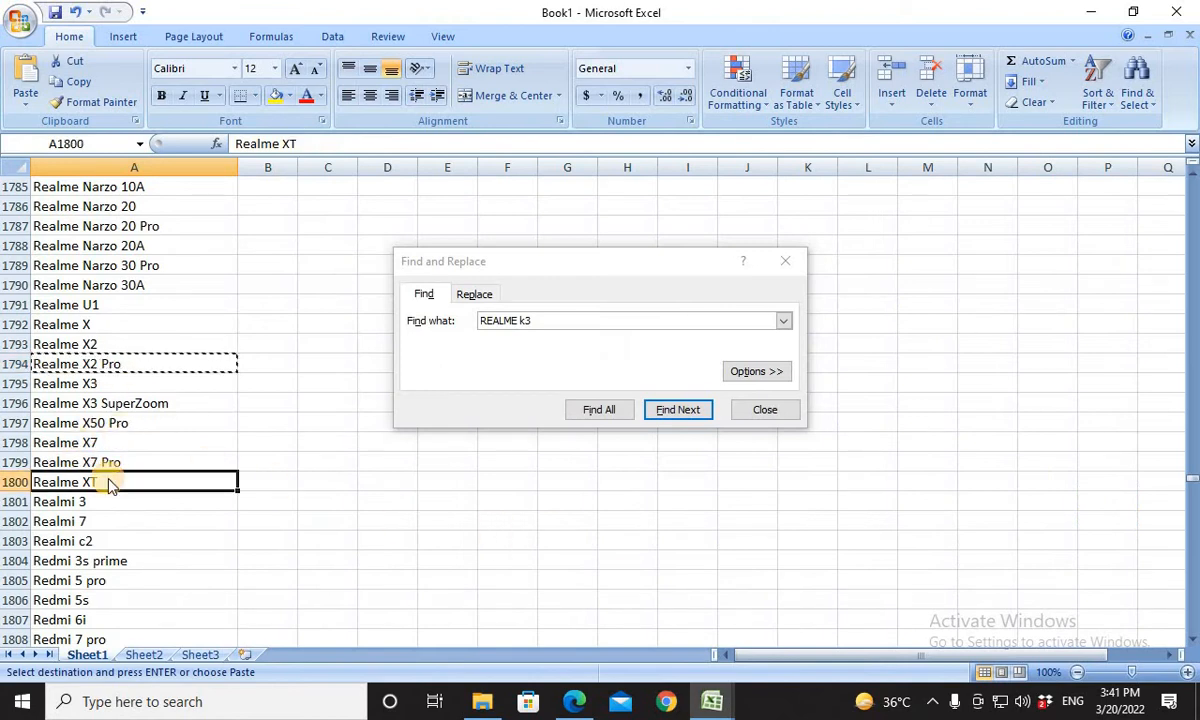
key(ctrl+c)
key(alt+Tab)
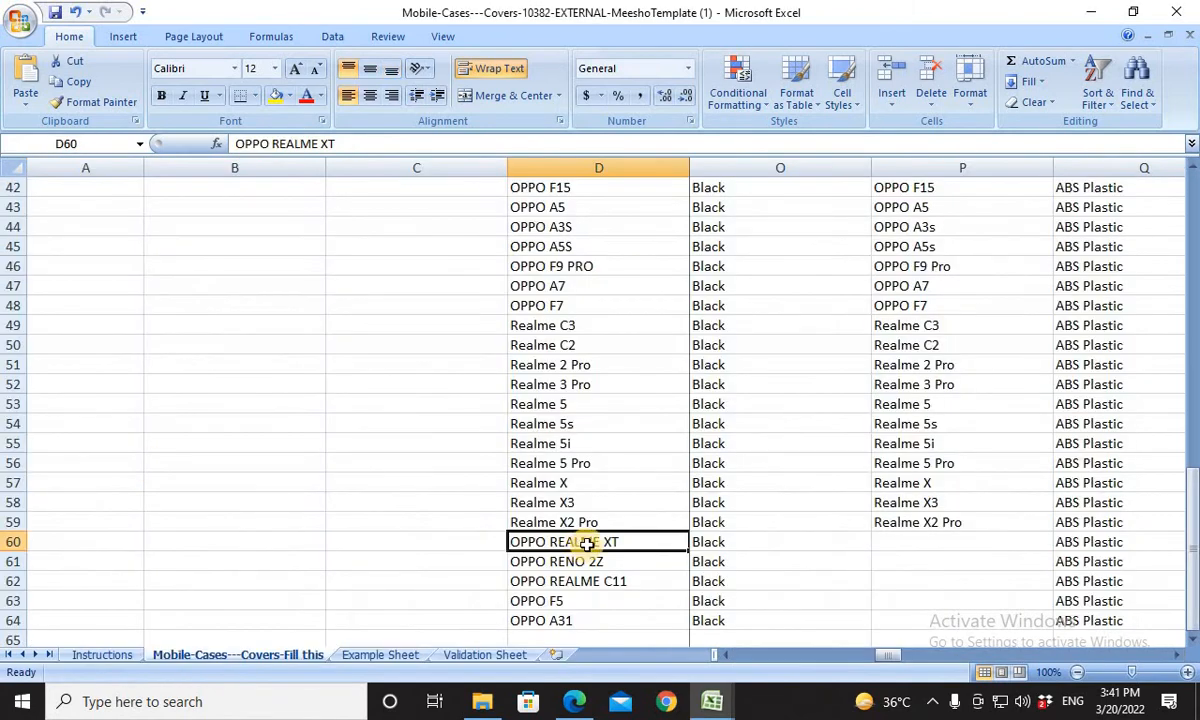
key(ctrl+v)
click(908, 541)
key(ctrl+v)
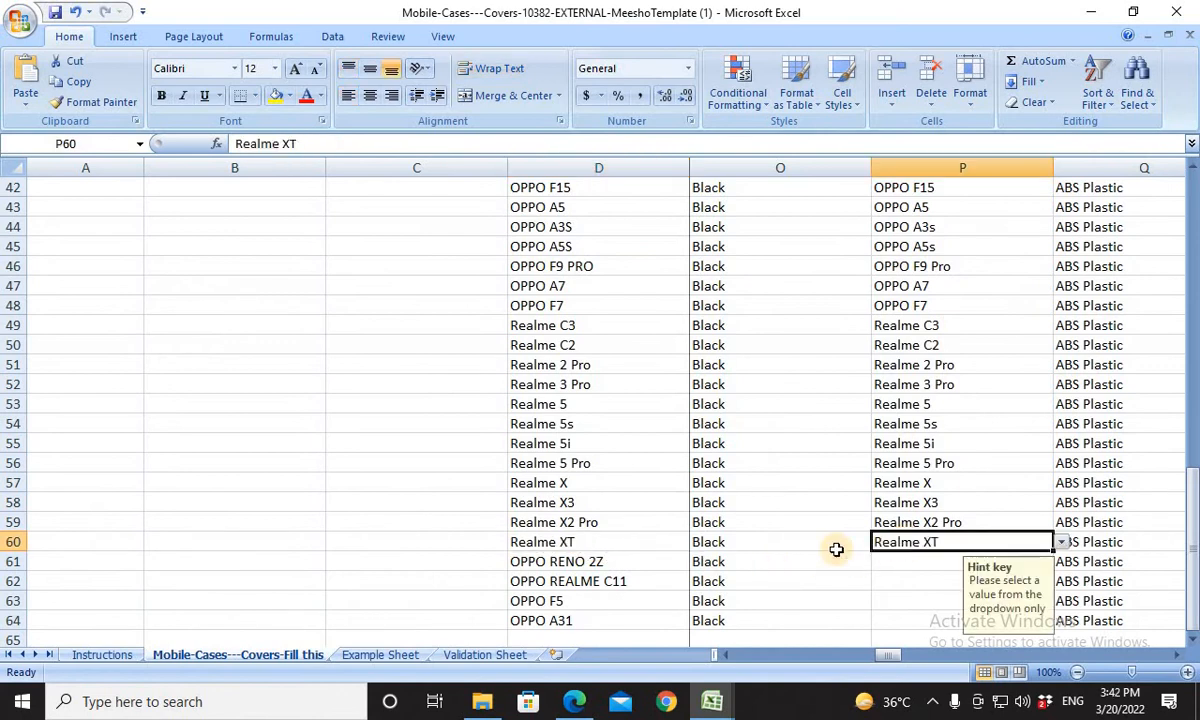
For the OPPO RENO 2Z product in row 61, look through Book1's model list and search it for "reno2 z" and "reno2z".
click(650, 567)
key(alt+Tab)
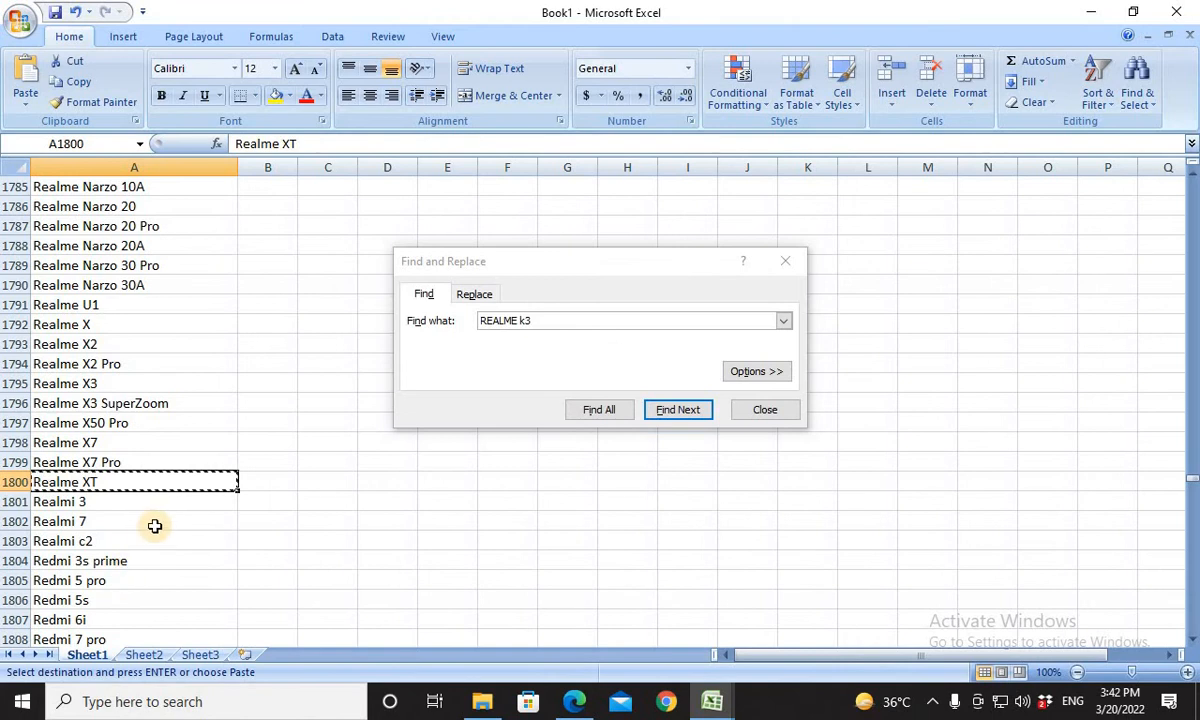
scroll(155, 526, up, 3)
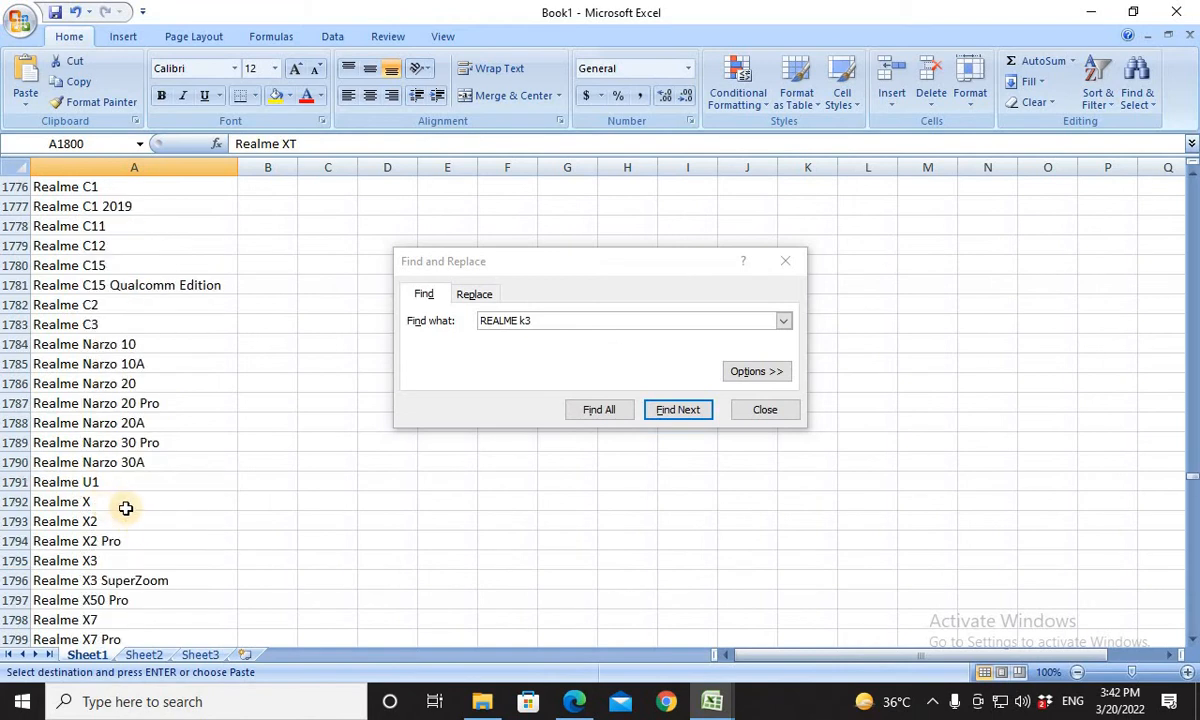
scroll(125, 508, up, 10)
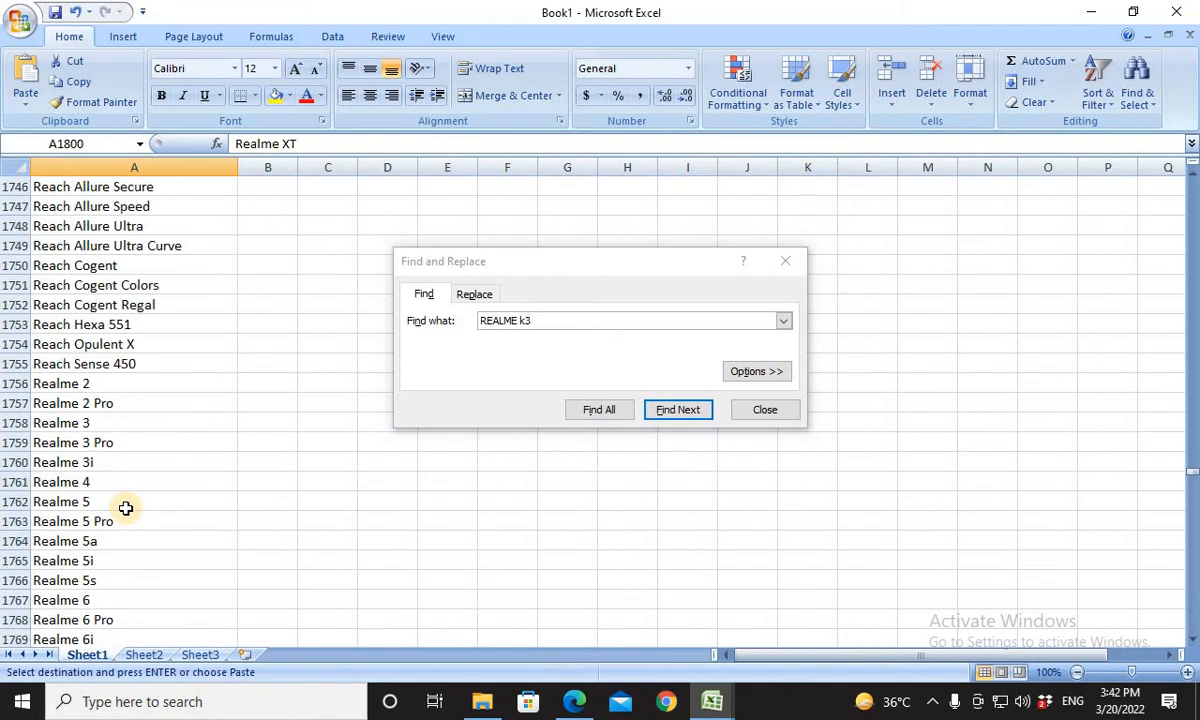
scroll(125, 508, up, 10)
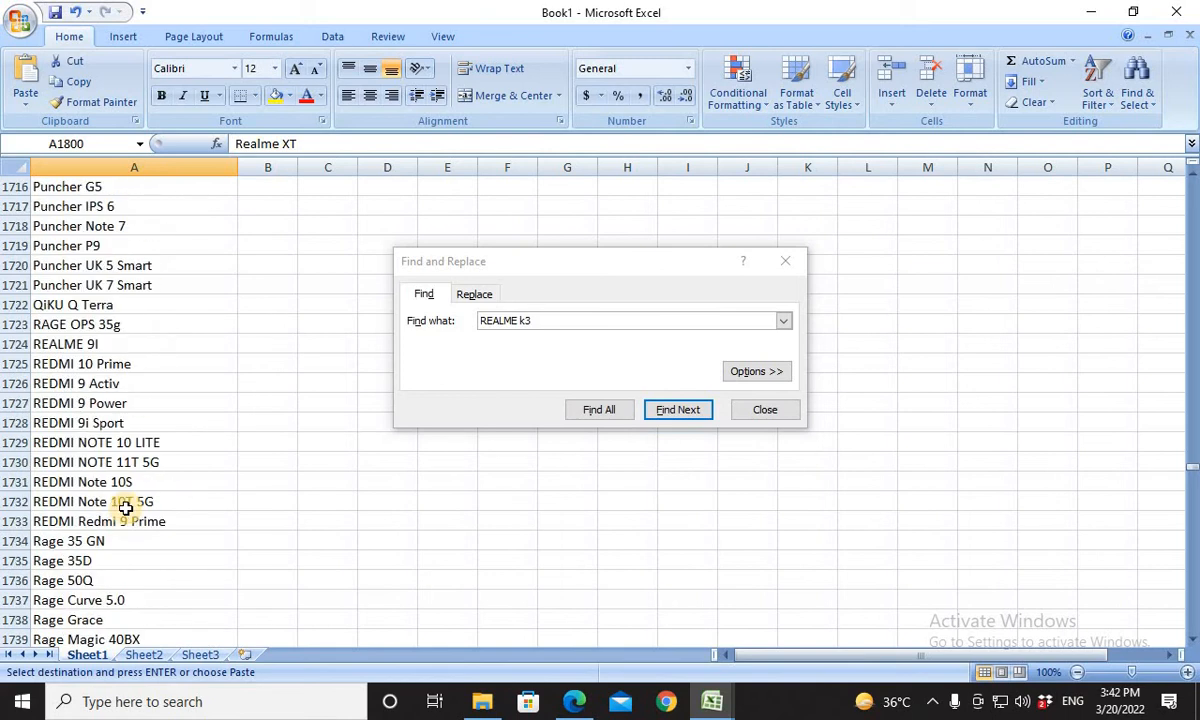
scroll(125, 508, up, 5)
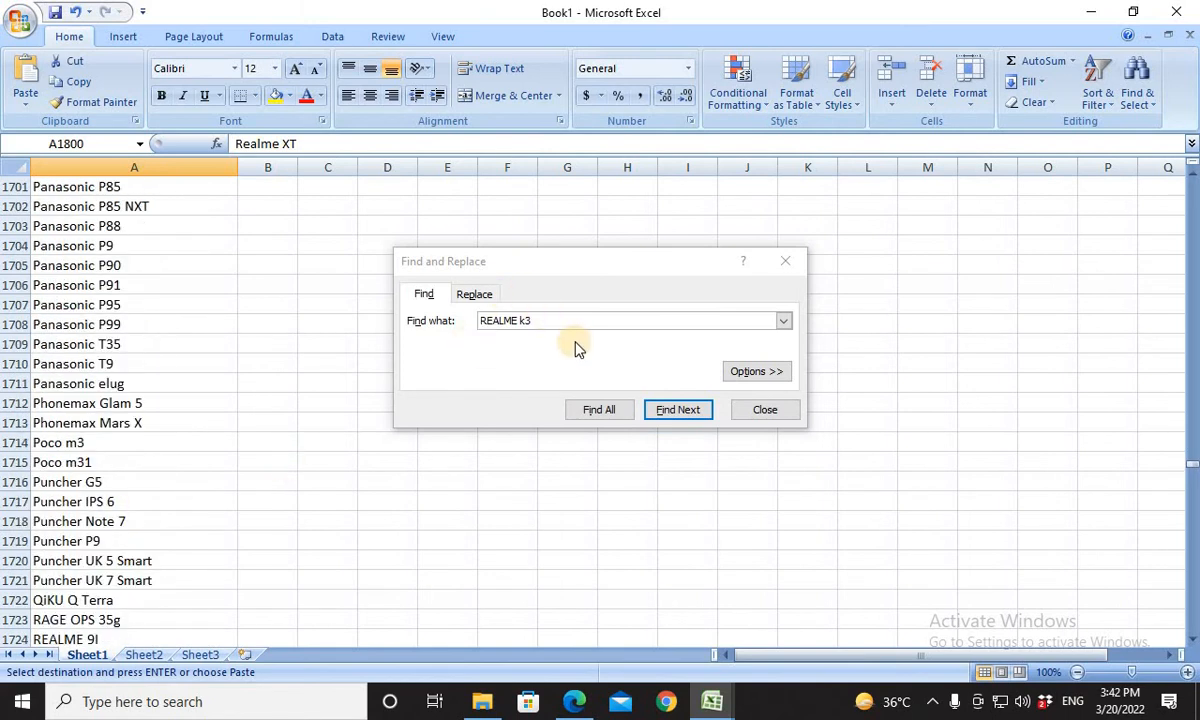
click(425, 322)
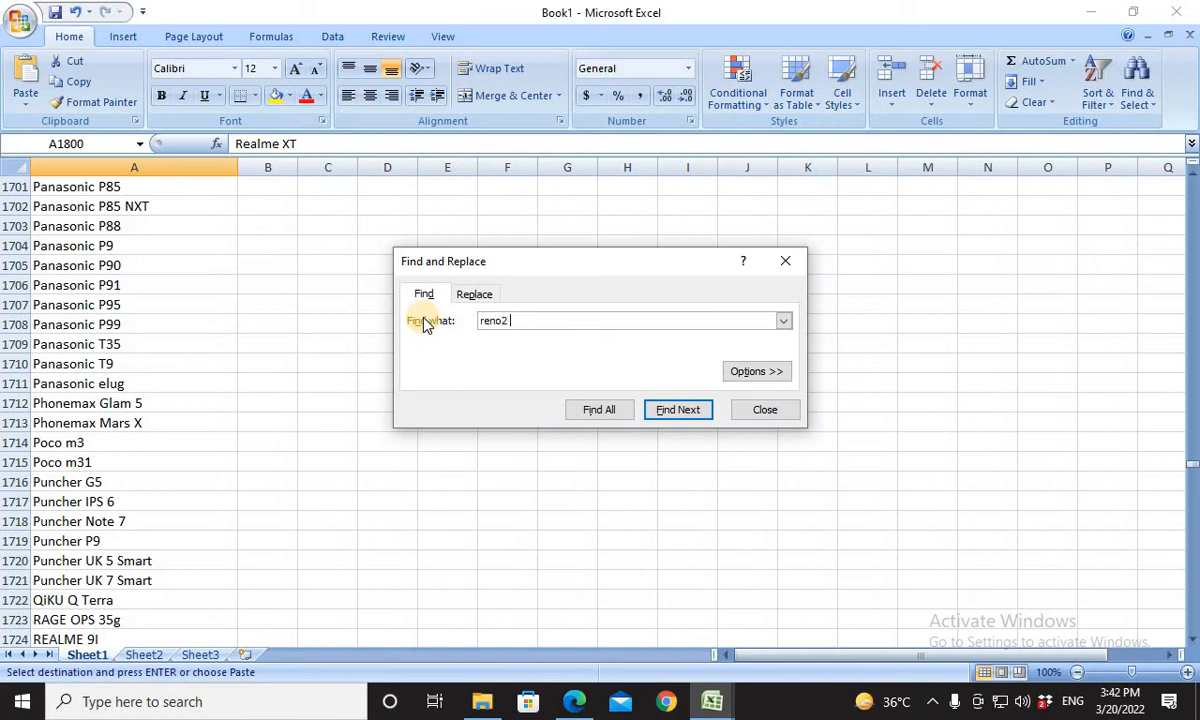
key(Return)
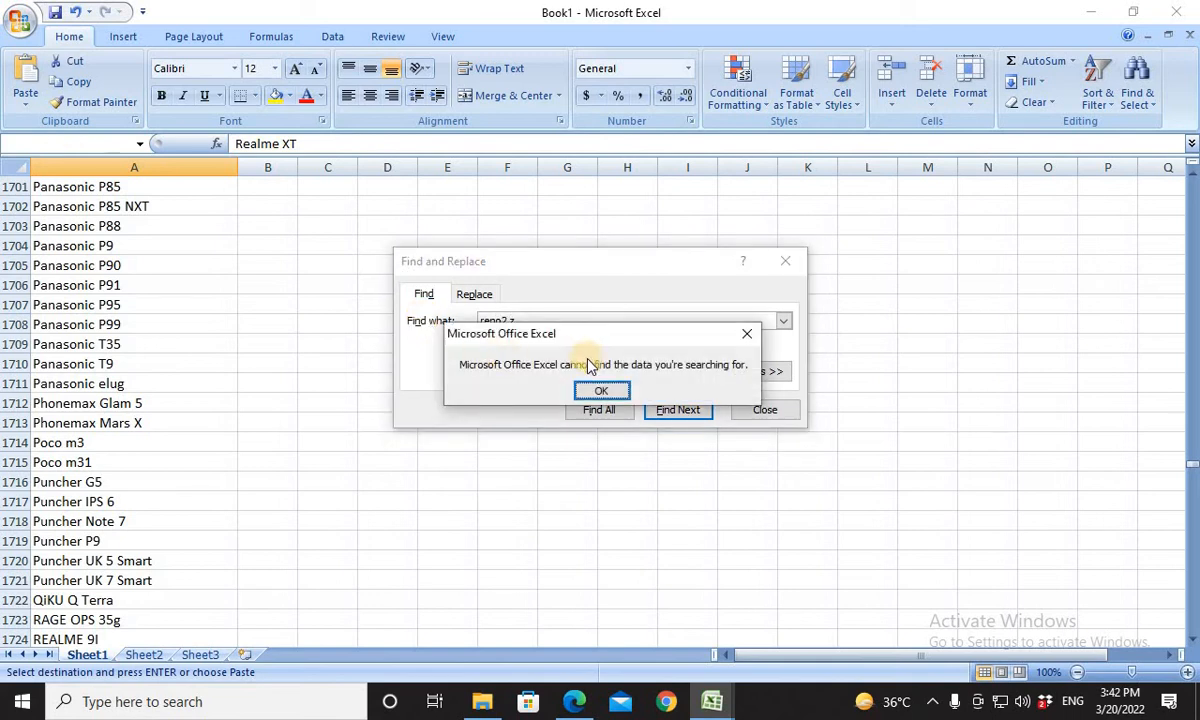
click(590, 395)
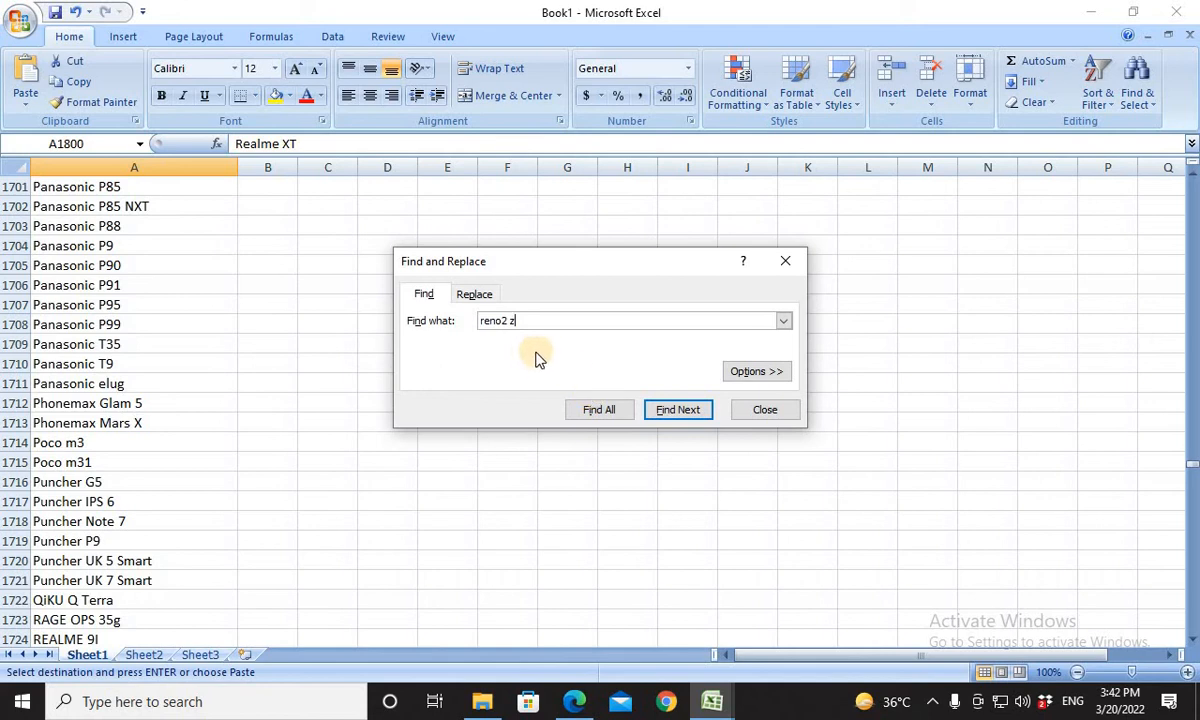
click(513, 326)
key(BackSpace)
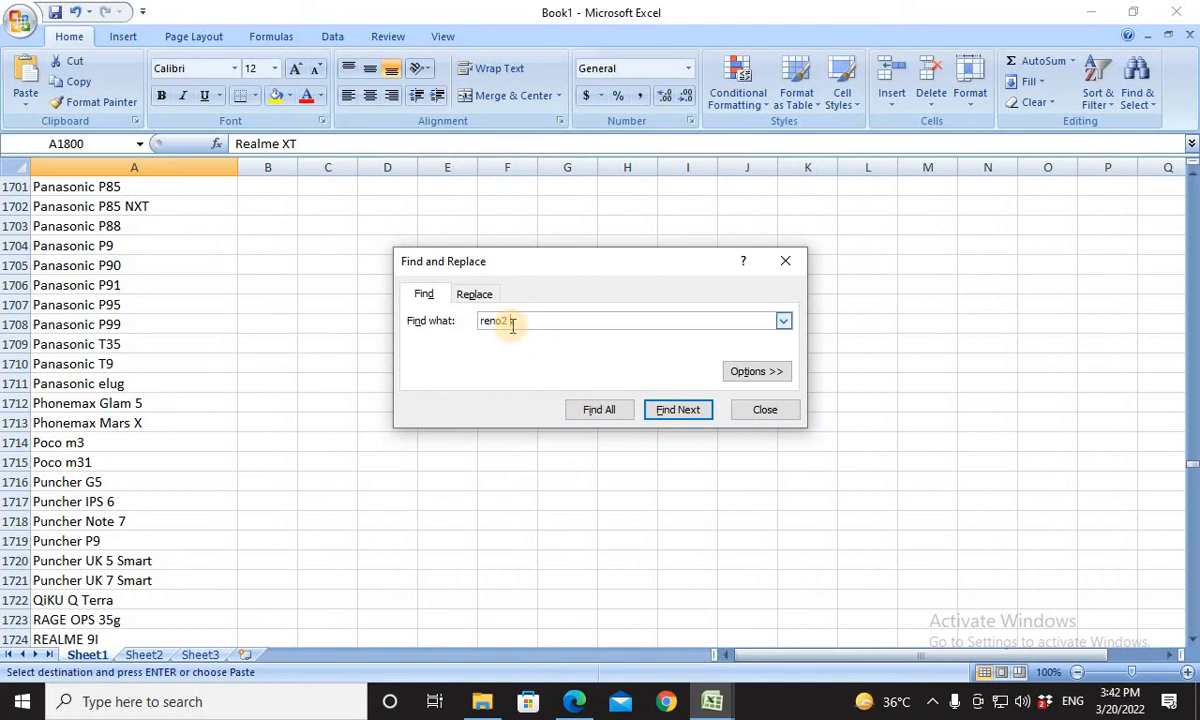
key(Return)
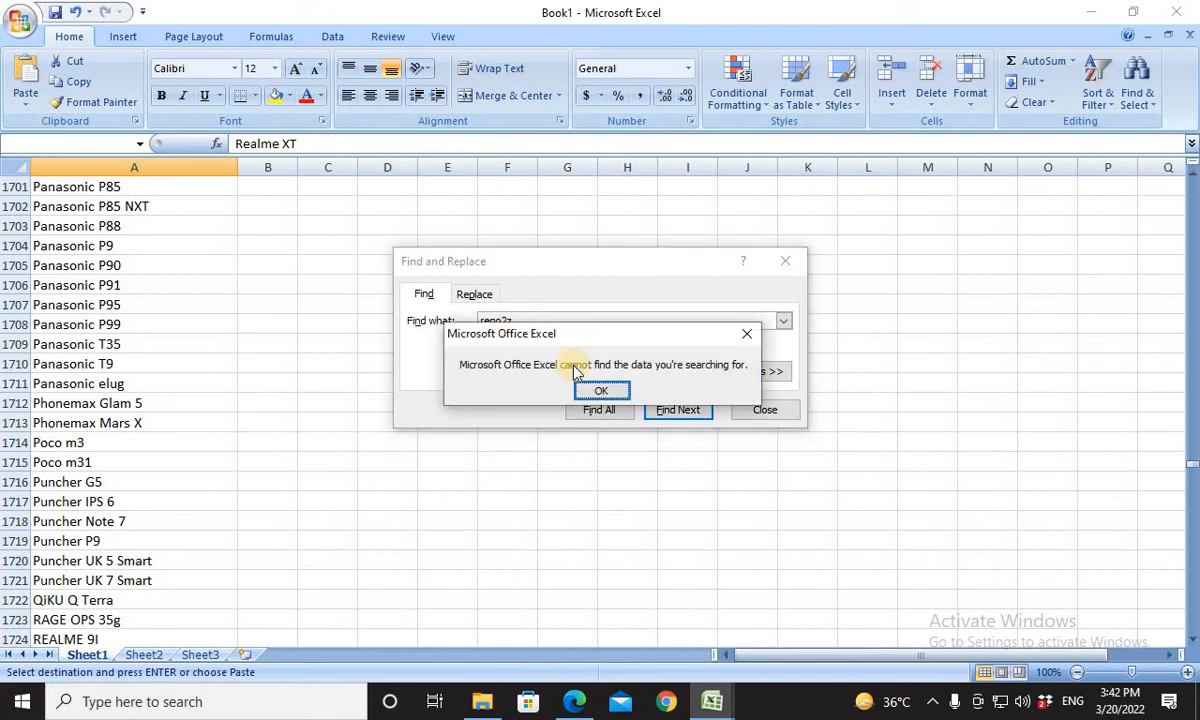
click(592, 393)
For the OPPO RENO 2Z product in row 61, look through Book1's model list again and search it for "oppo reno2z".
scroll(164, 409, down, 15)
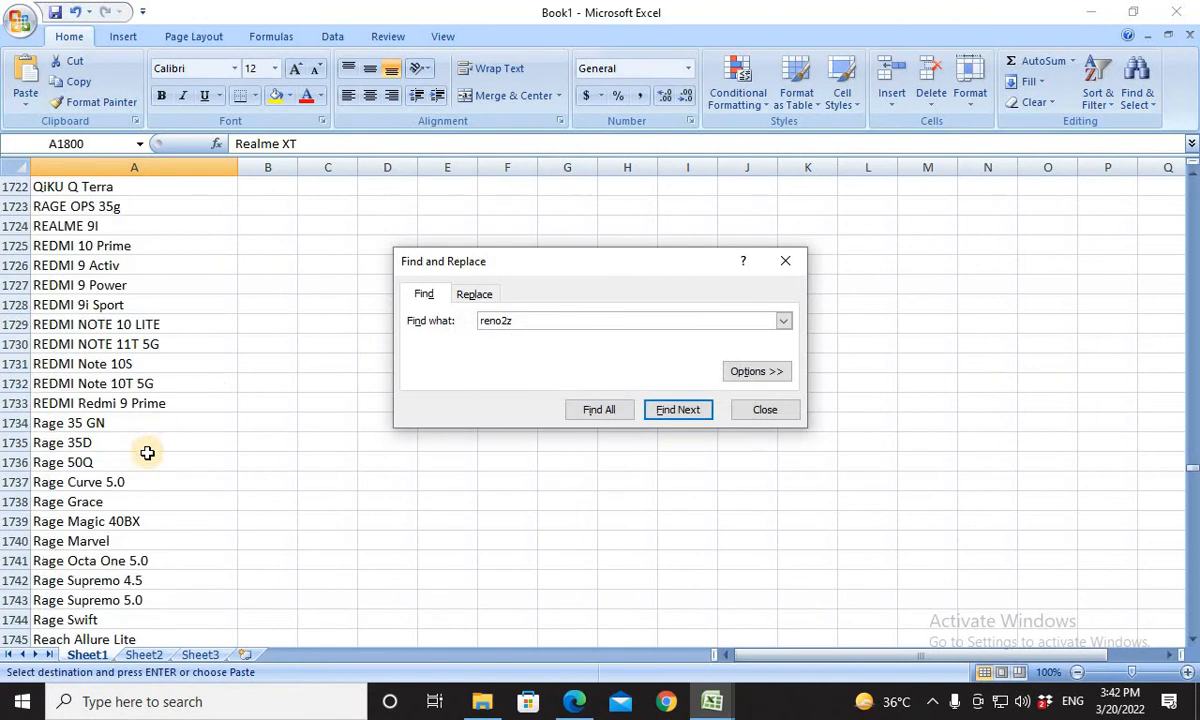
scroll(147, 458, down, 16)
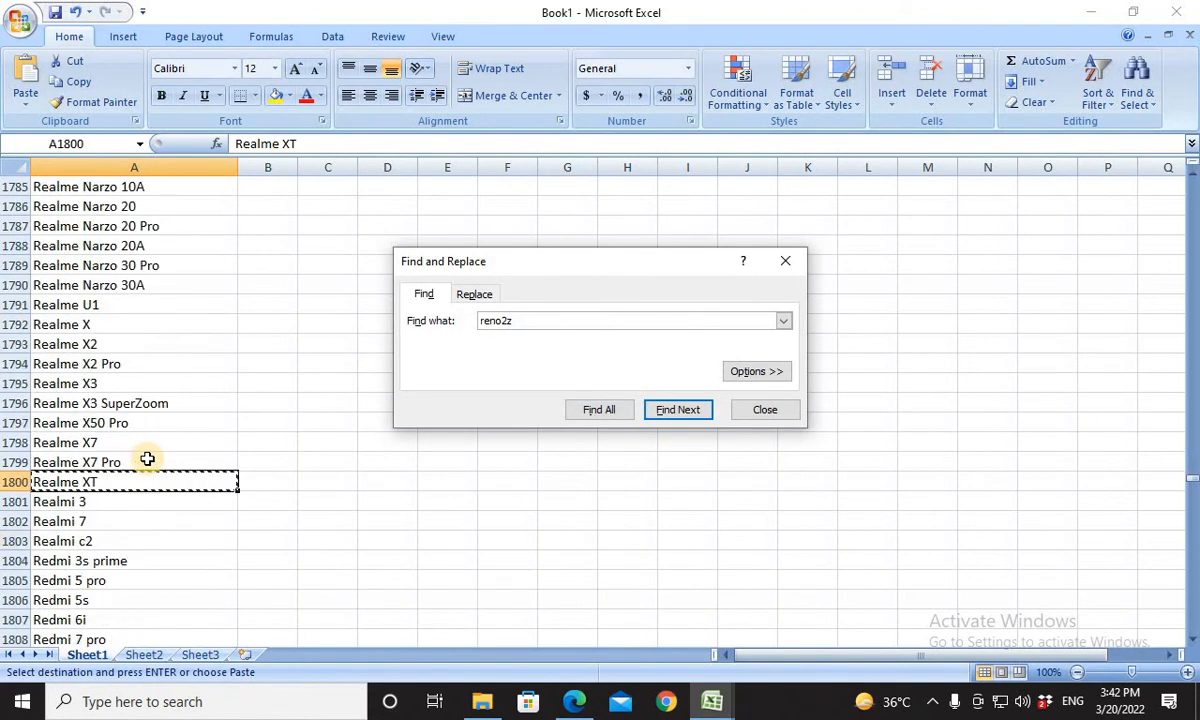
scroll(147, 458, down, 9)
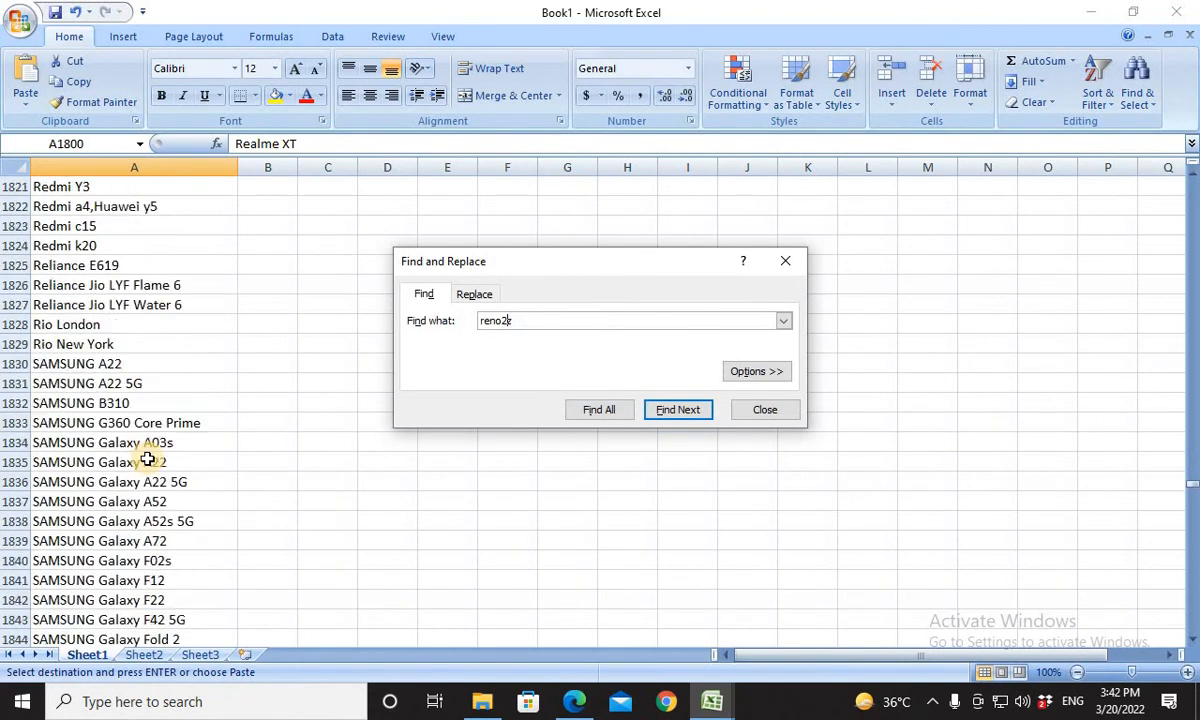
scroll(147, 458, up, 13)
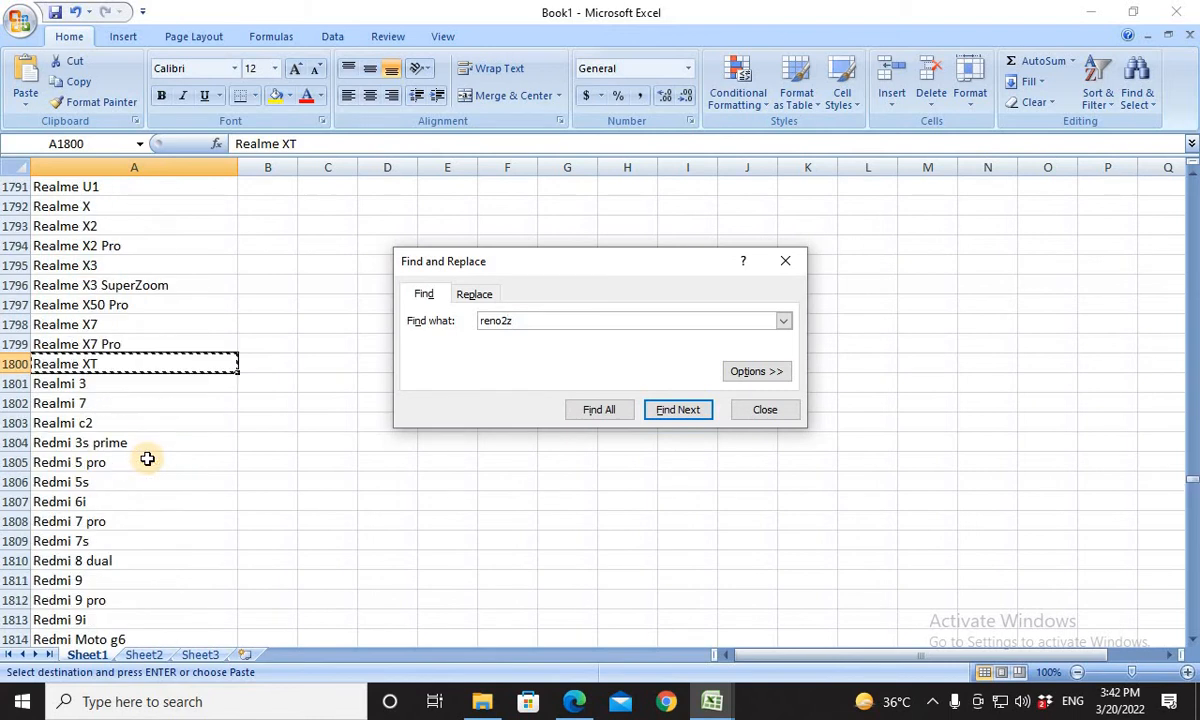
scroll(147, 458, up, 11)
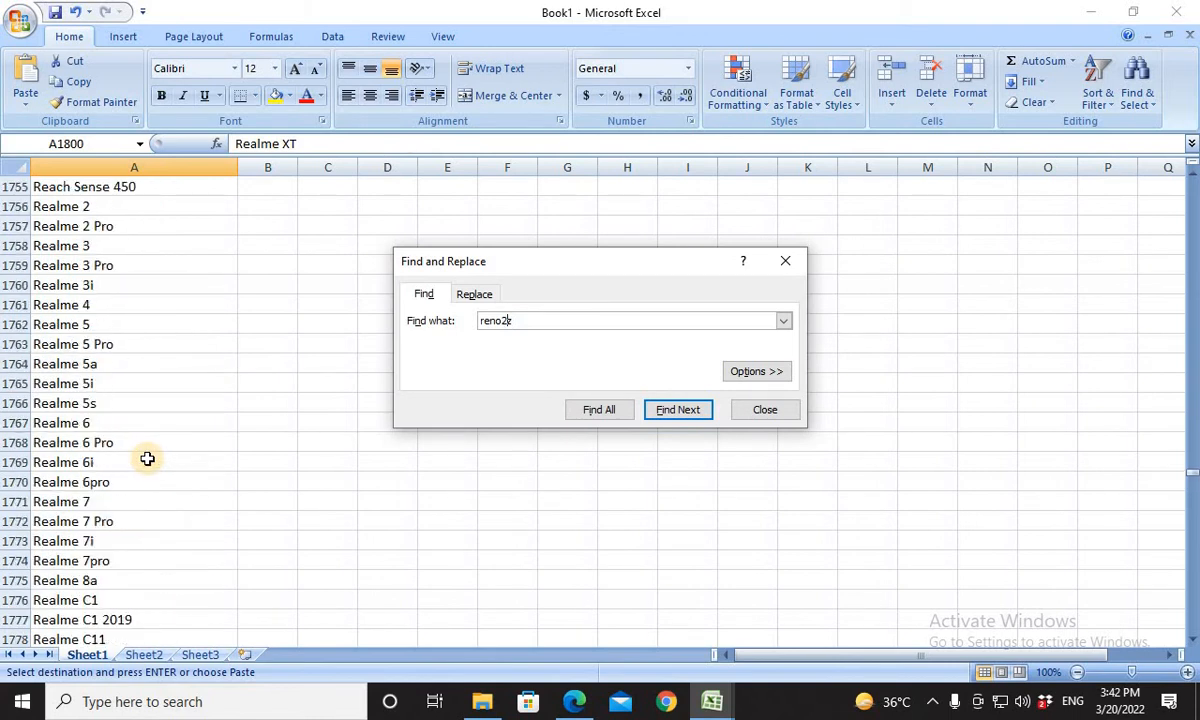
scroll(147, 458, up, 3)
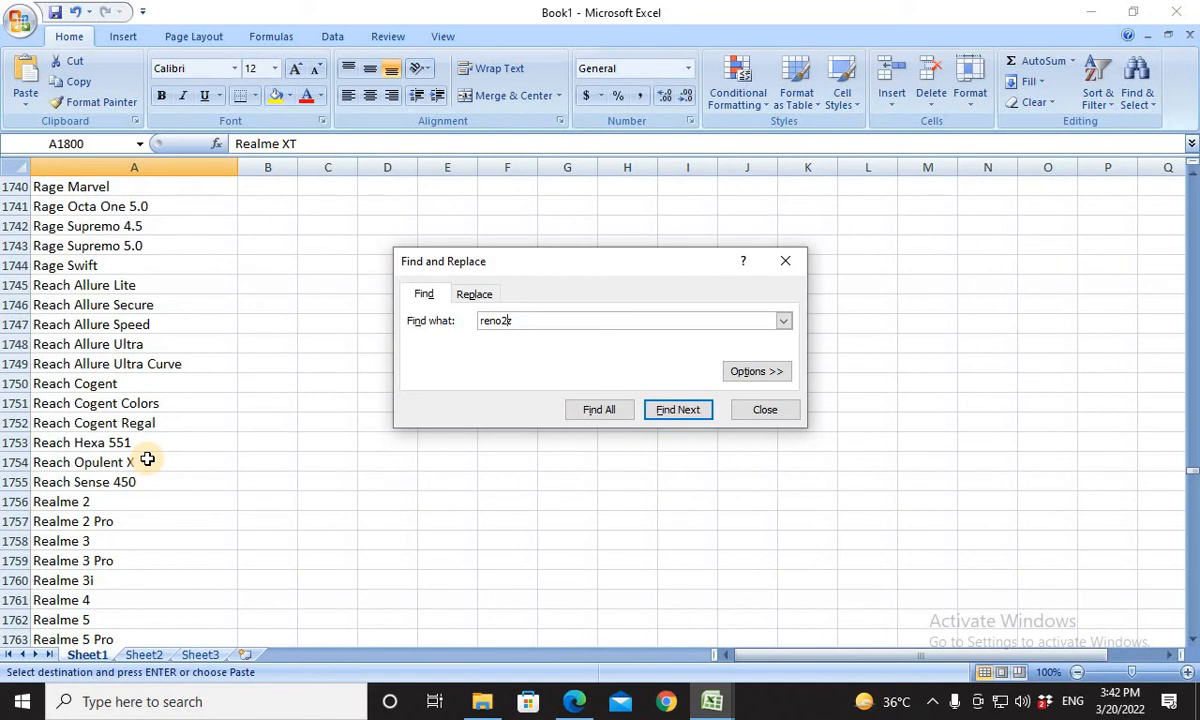
scroll(147, 458, up, 8)
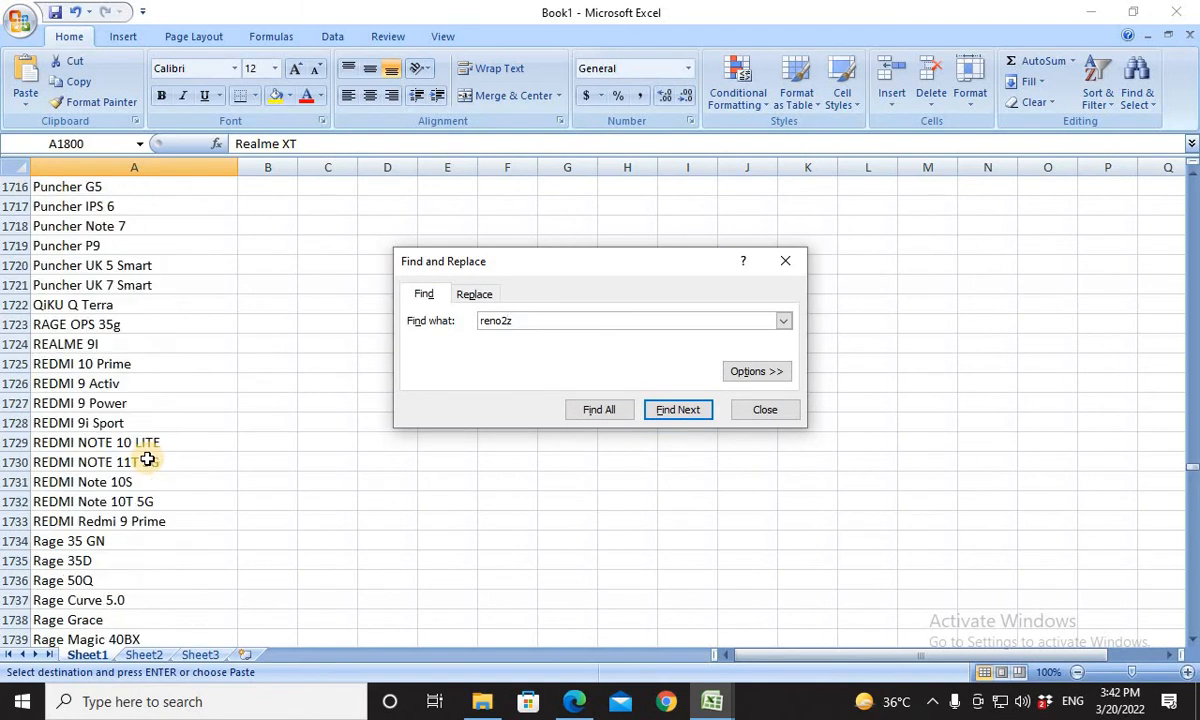
scroll(147, 458, up, 2)
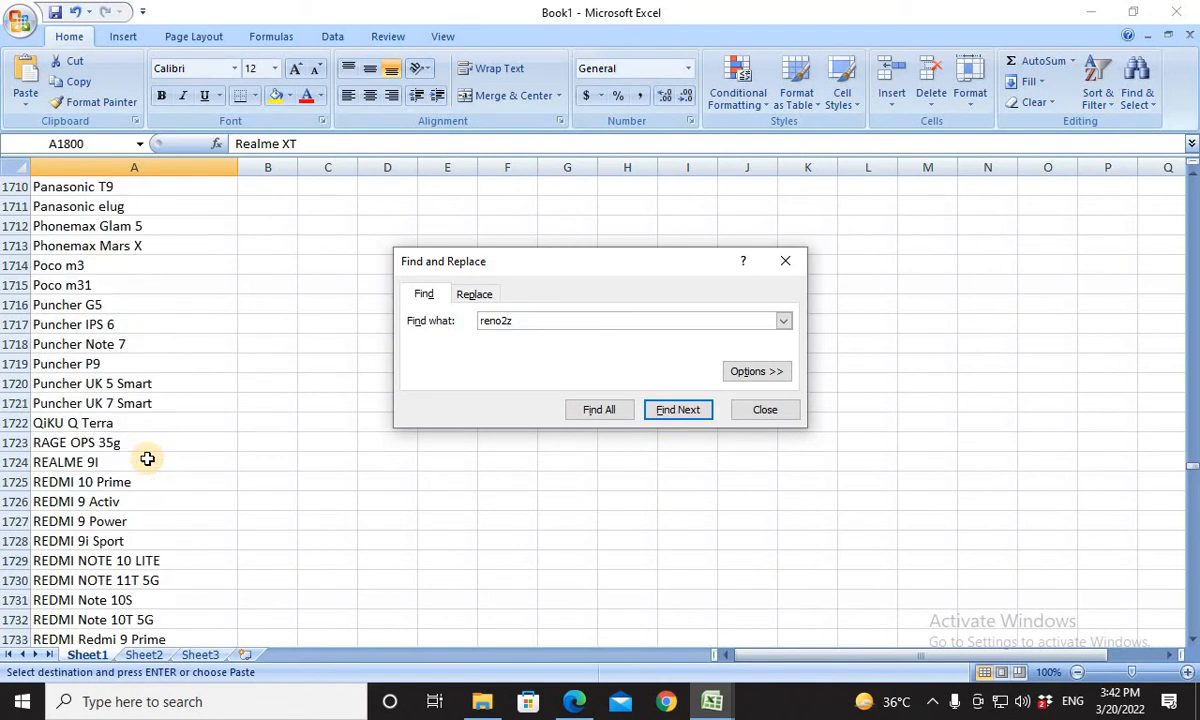
click(487, 325)
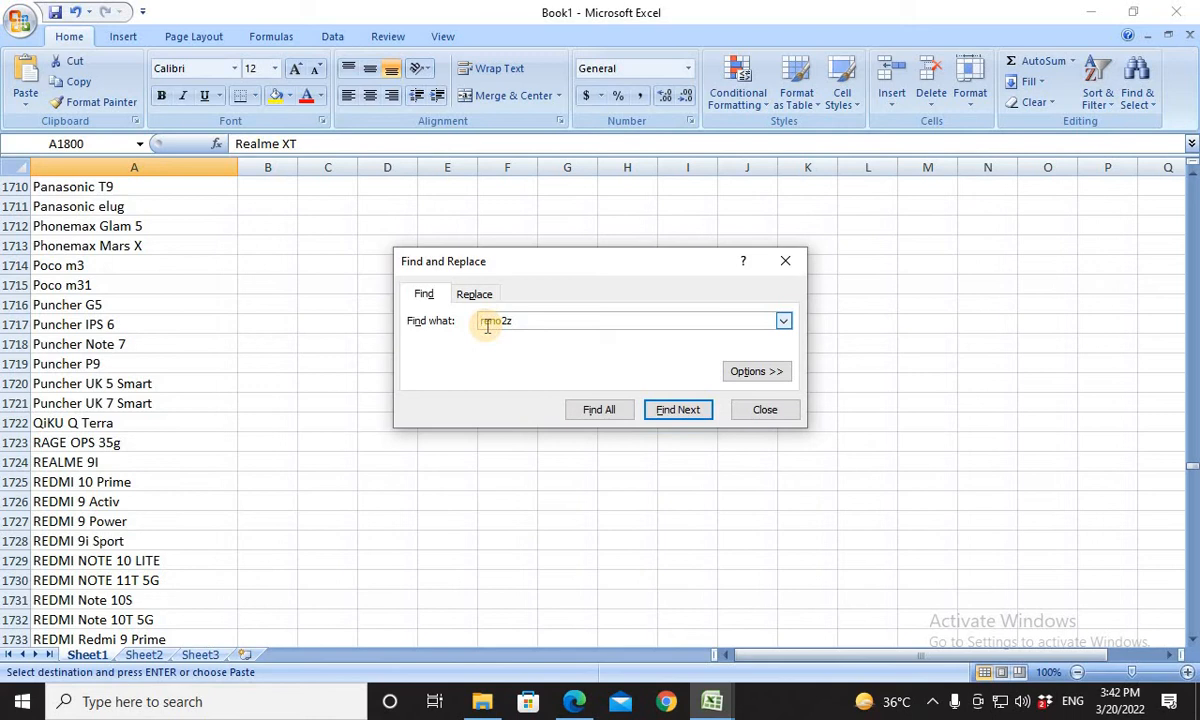
text(oppo)
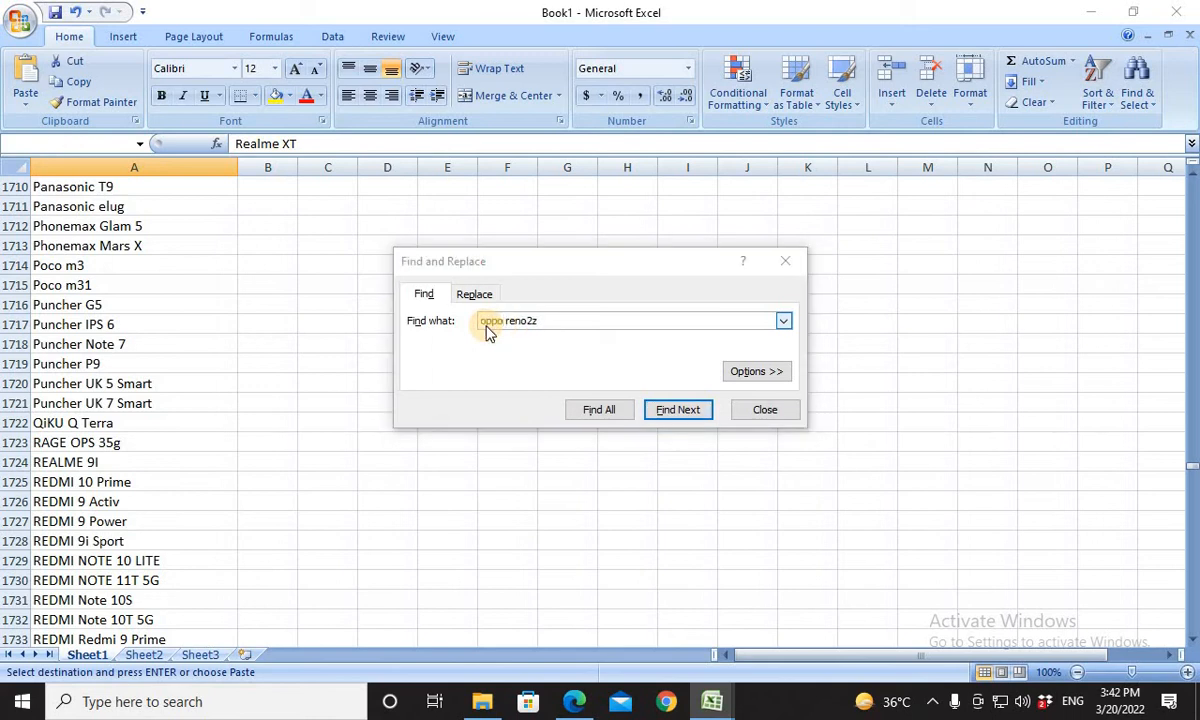
click(616, 391)
For the OPPO REALME C11 product in row 62, copy Book1's realme C11 2021 entry into product cell D62 and Compatible Models cell P62.
key(alt+Tab)
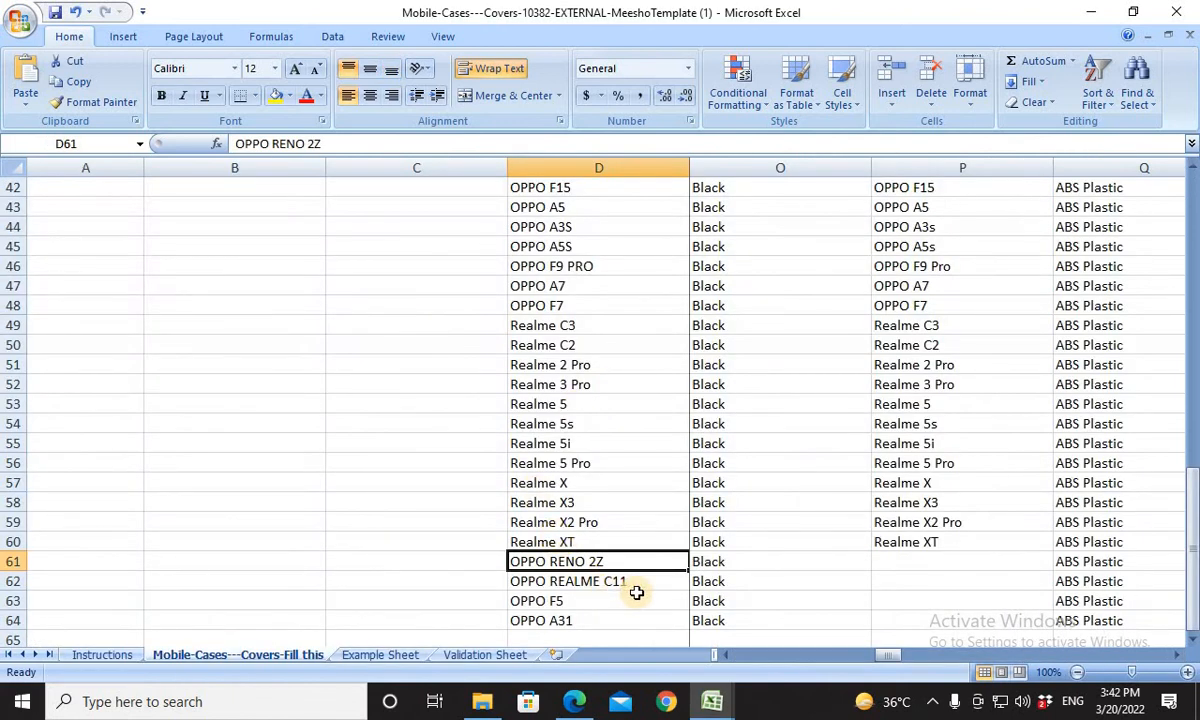
click(636, 596)
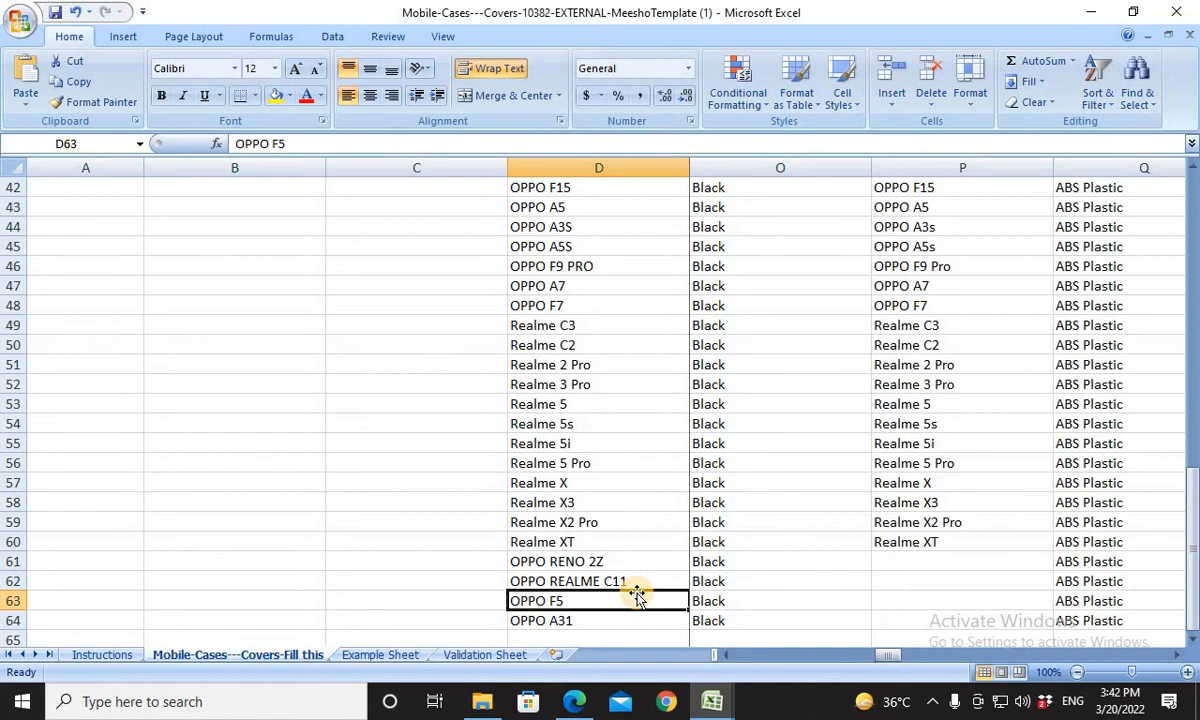
key(alt+Tab)
key(alt+Tab)
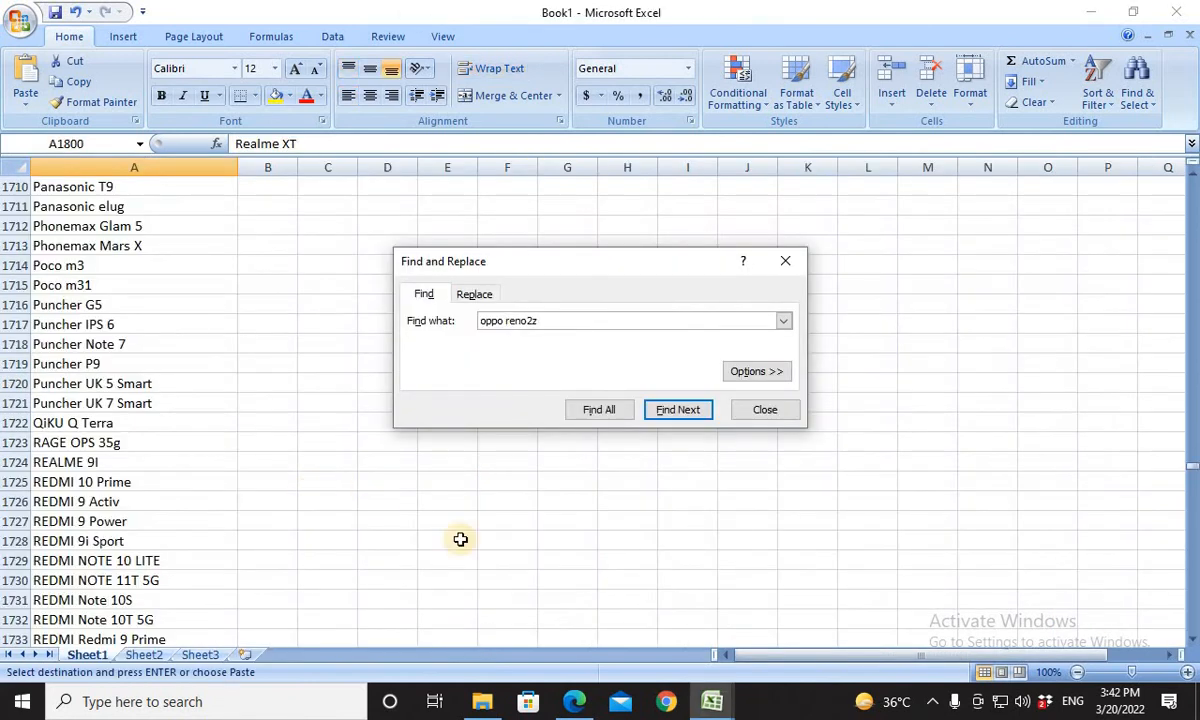
click(408, 316)
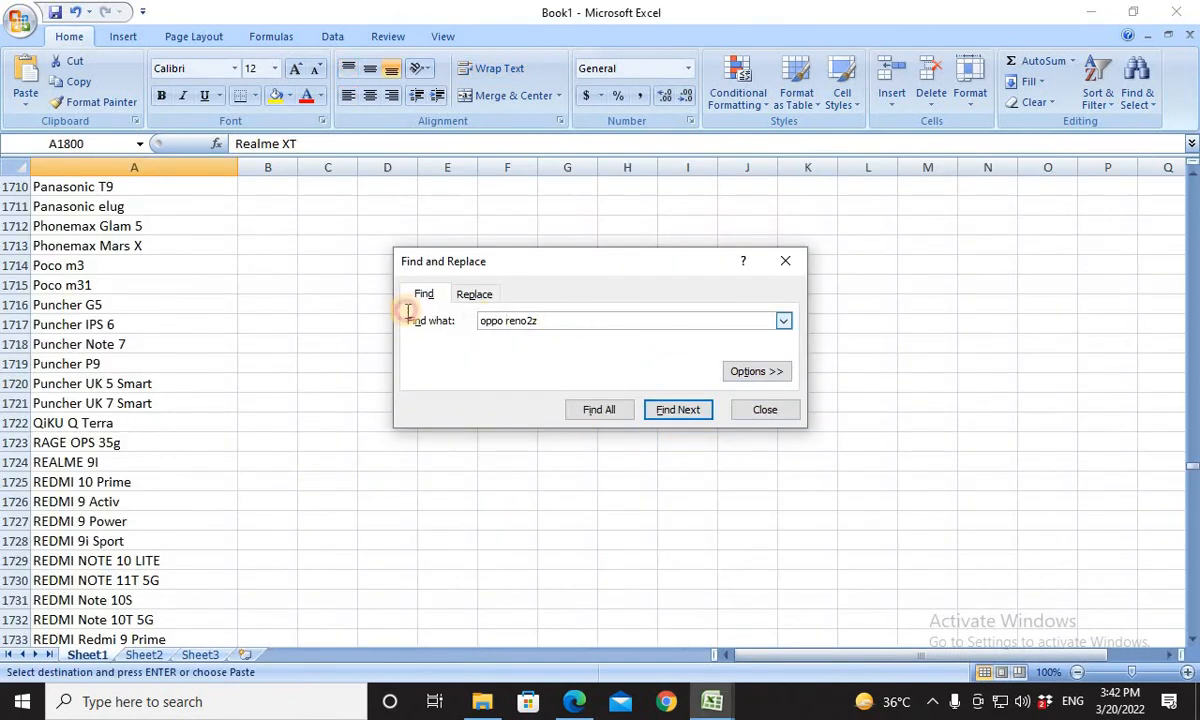
text(realme c11)
key(Return)
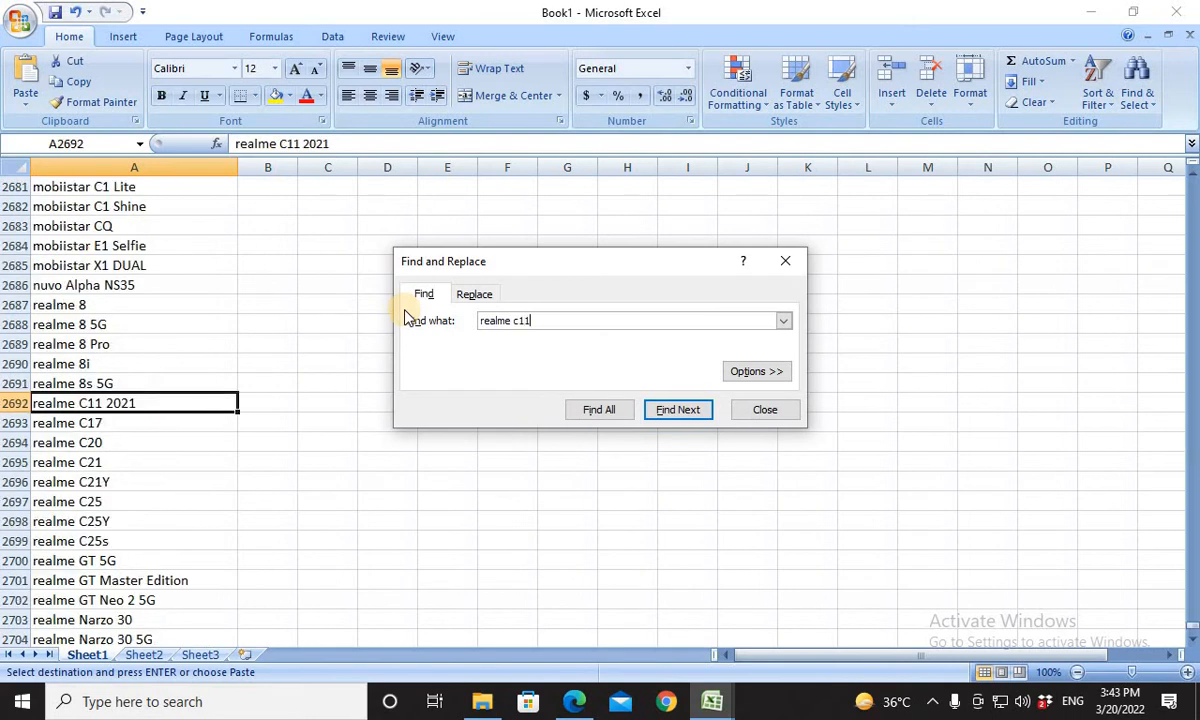
click(118, 405)
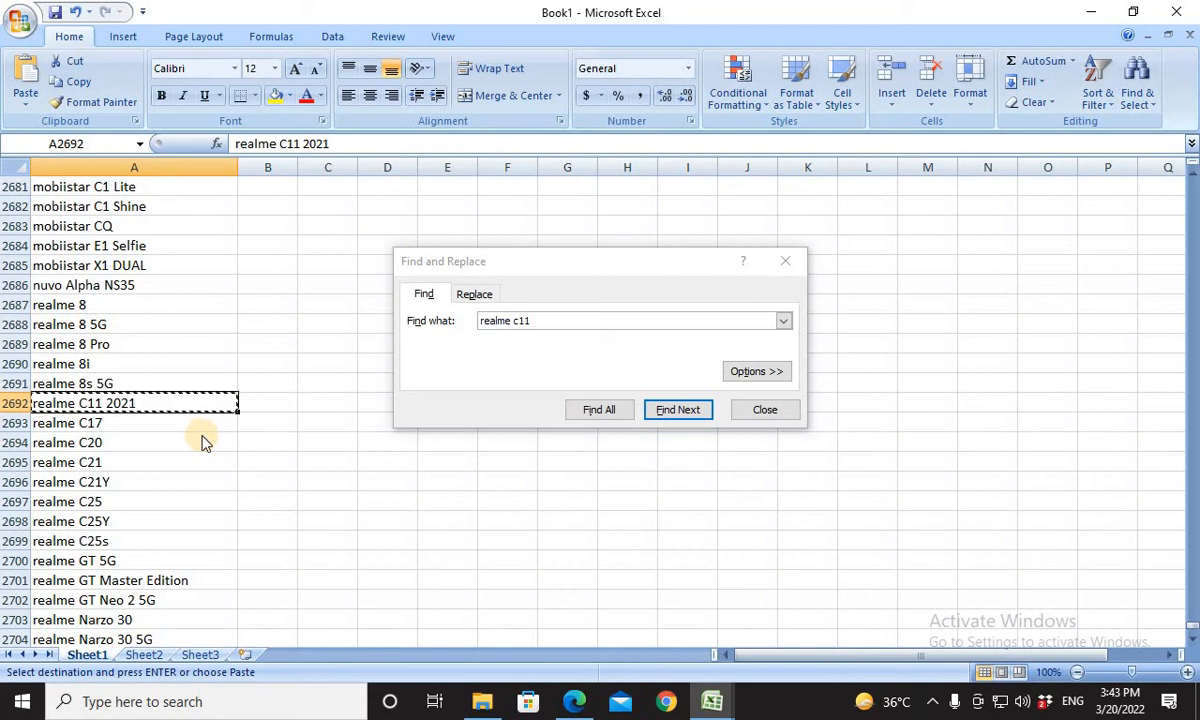
key(alt+Tab)
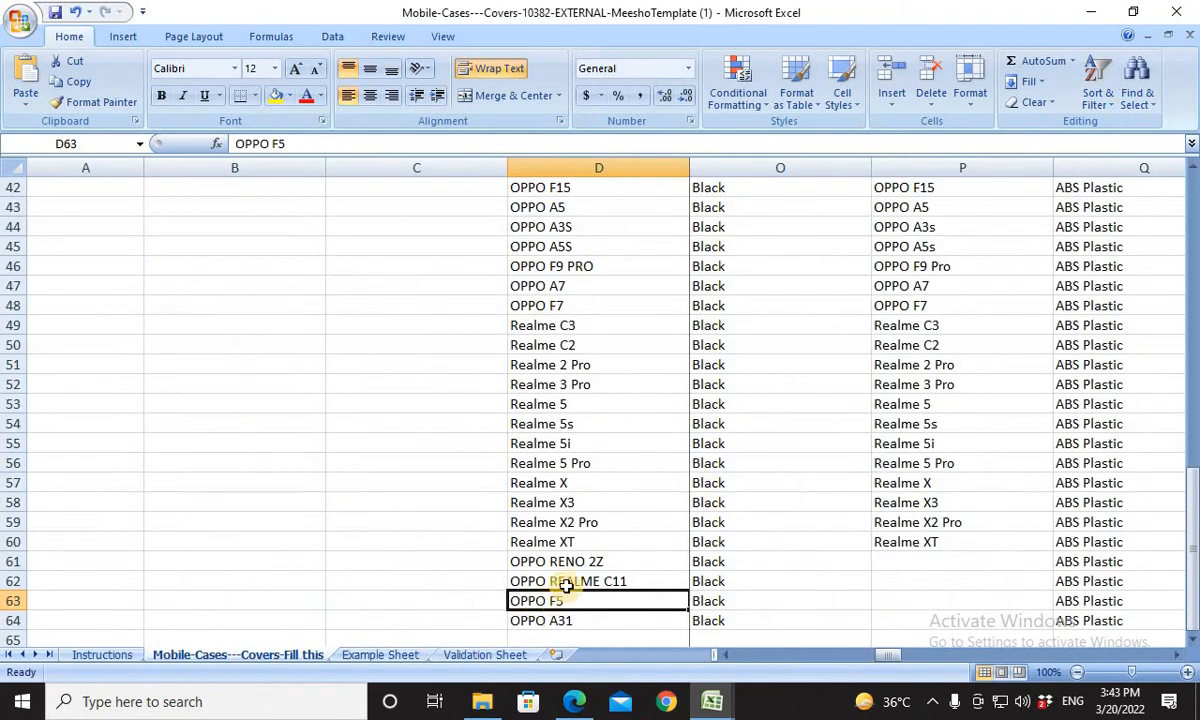
click(565, 583)
key(Return)
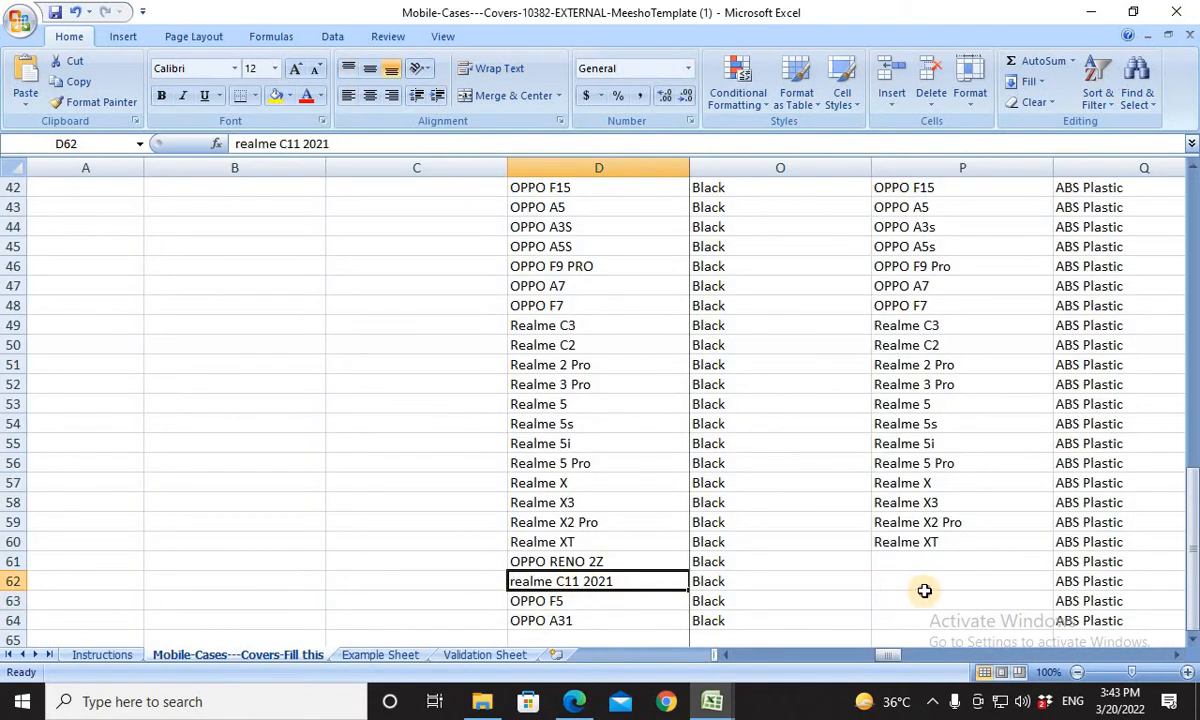
click(922, 582)
text(realme C11 2021)
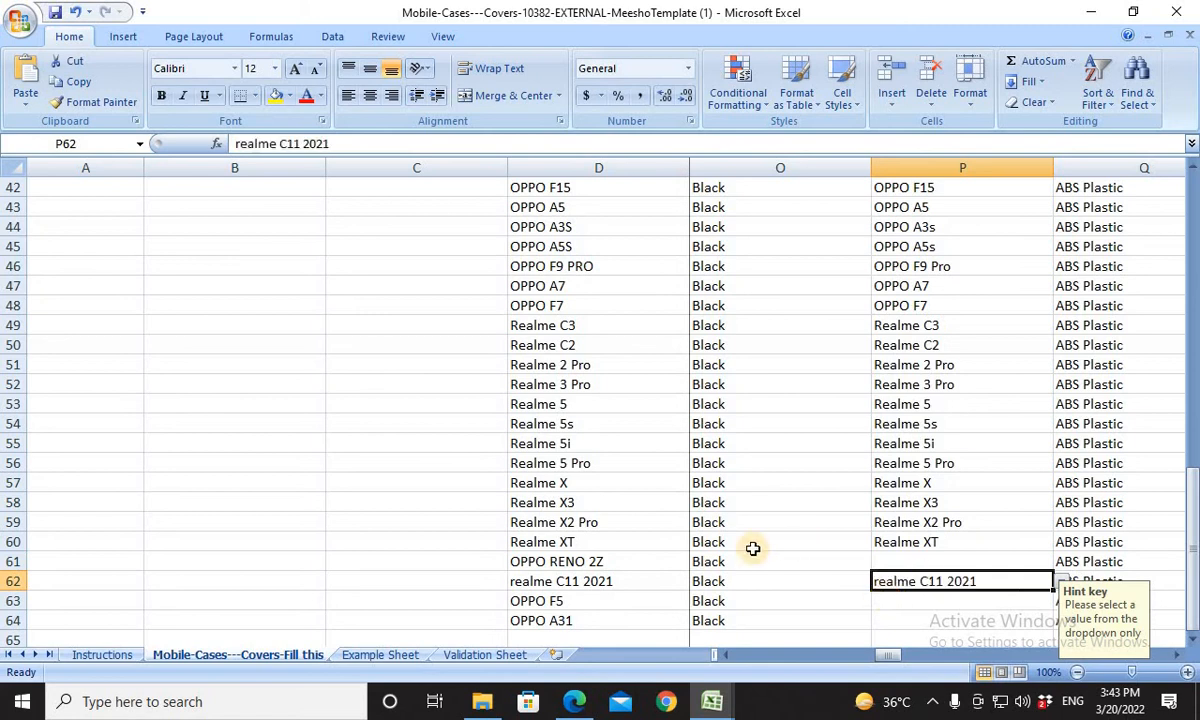
For the OPPO F5 product in row 63, find Book1's OPPO F5 entry and copy it into Compatible Models cell P63.
click(571, 600)
key(ctrl+c)
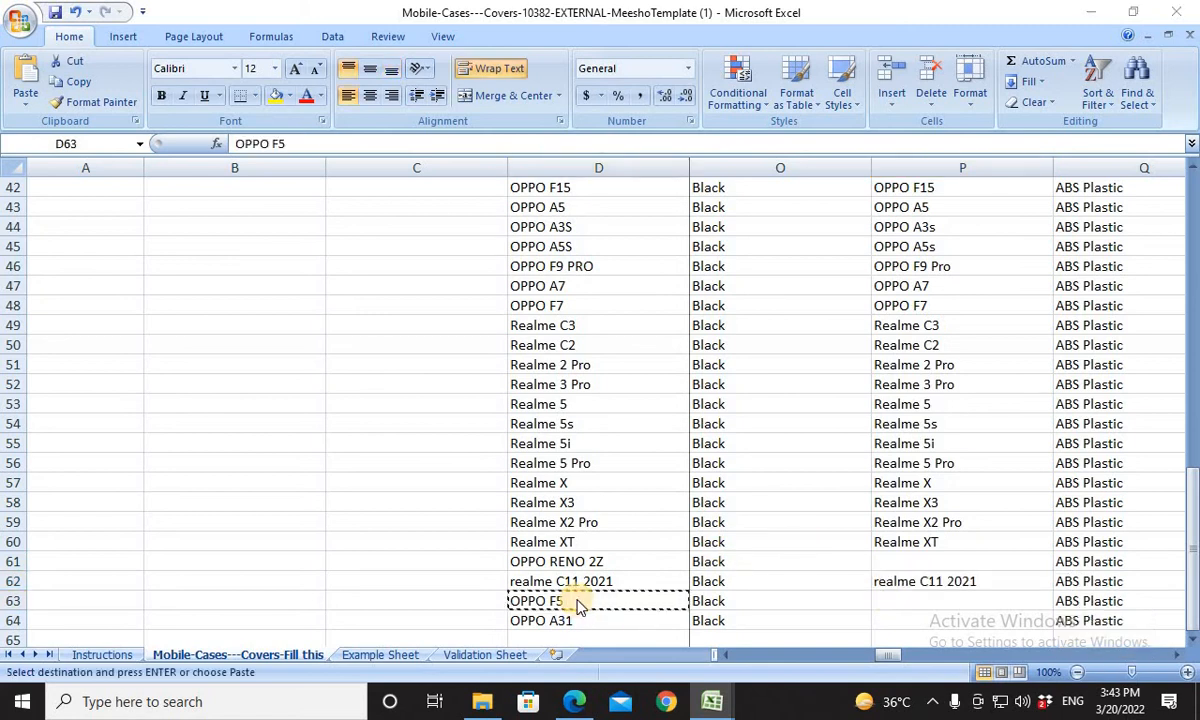
key(alt+Tab)
key(Tab)
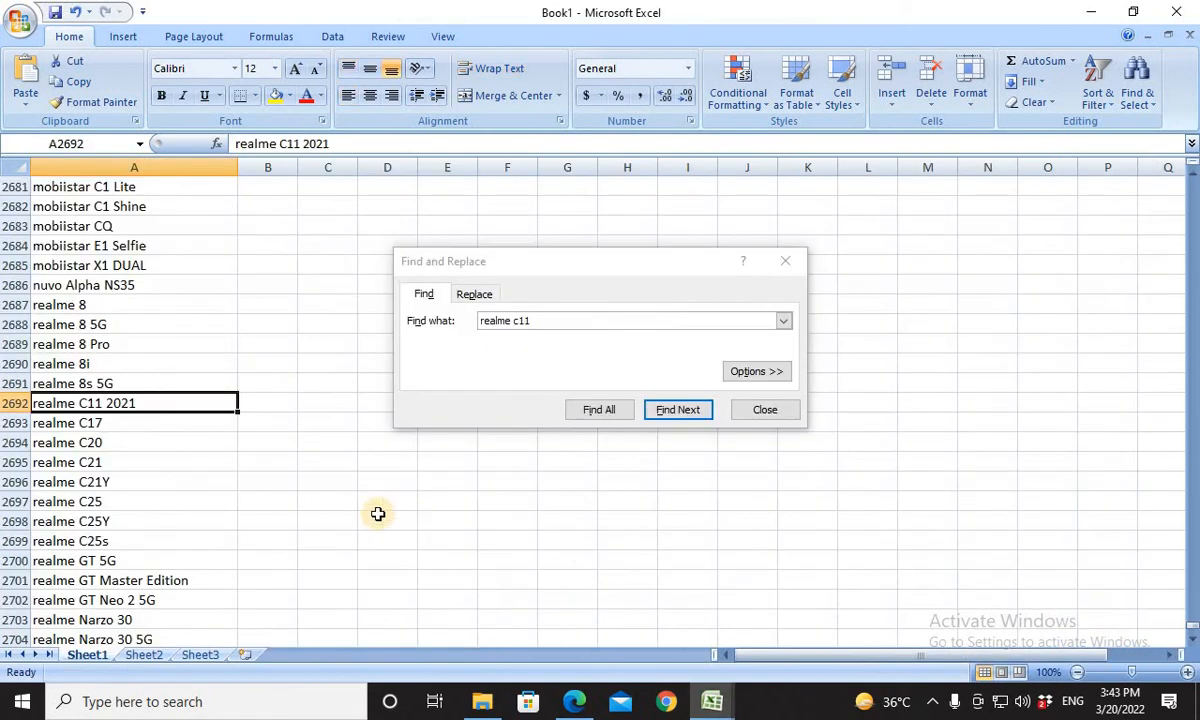
drag(568, 321, 416, 326)
key(ctrl+v)
key(Return)
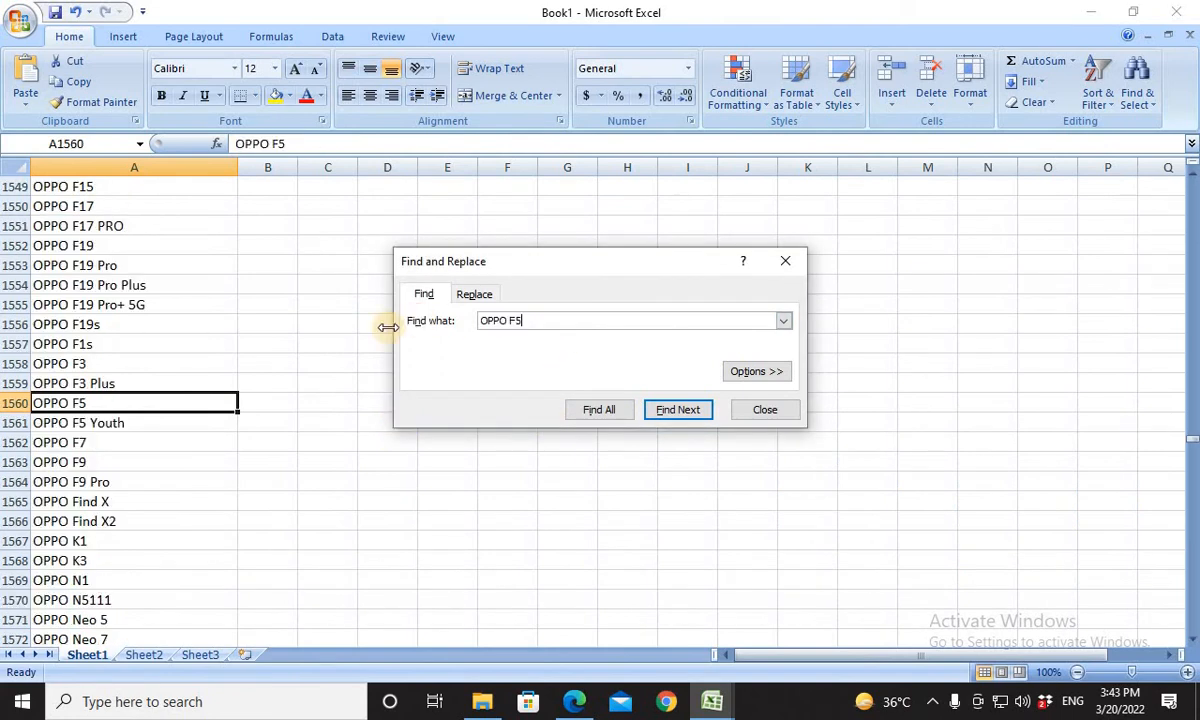
click(131, 402)
key(ctrl+c)
key(alt+Tab)
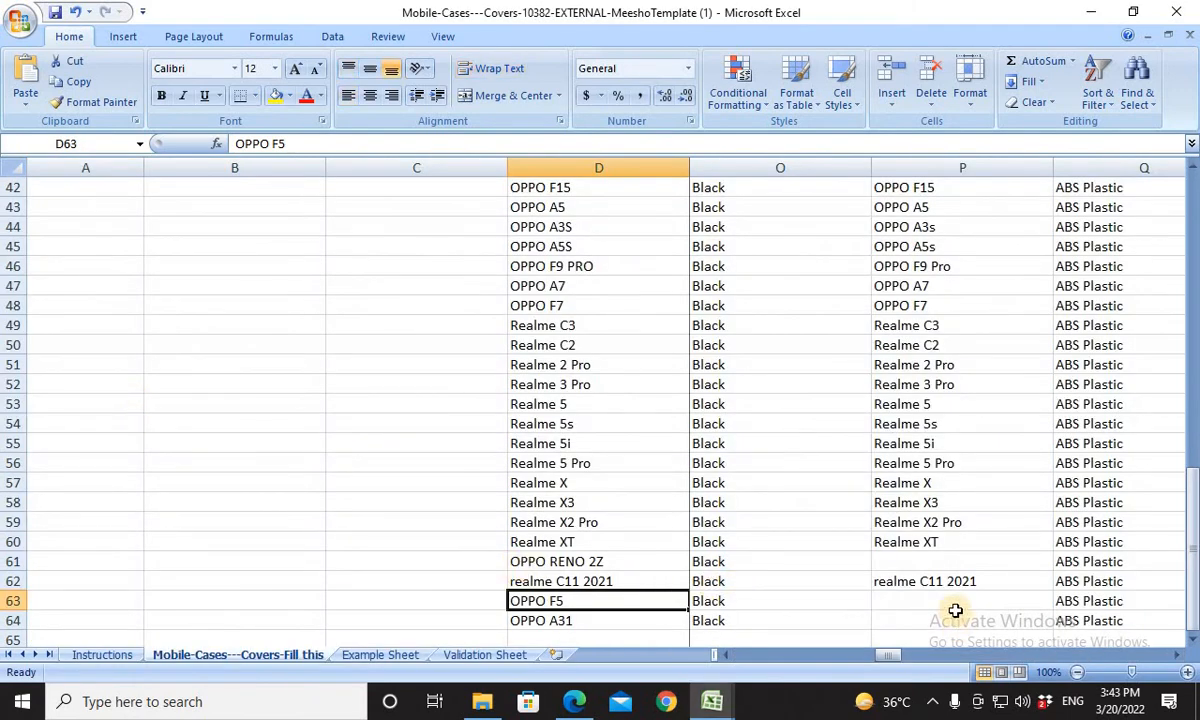
click(912, 598)
key(ctrl+v)
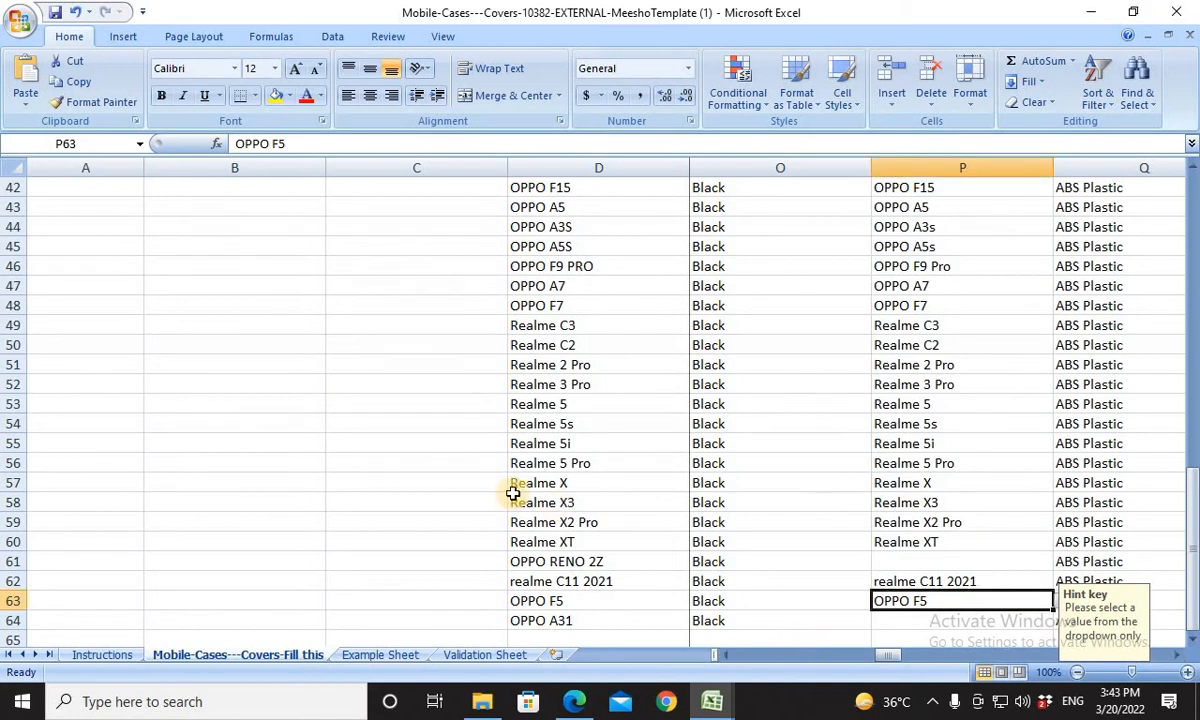
For the OPPO A31 product in row 64, find Book1's OPPO A31 entry and copy it into Compatible Models cell P64.
key(alt+Tab)
key(alt+Tab)
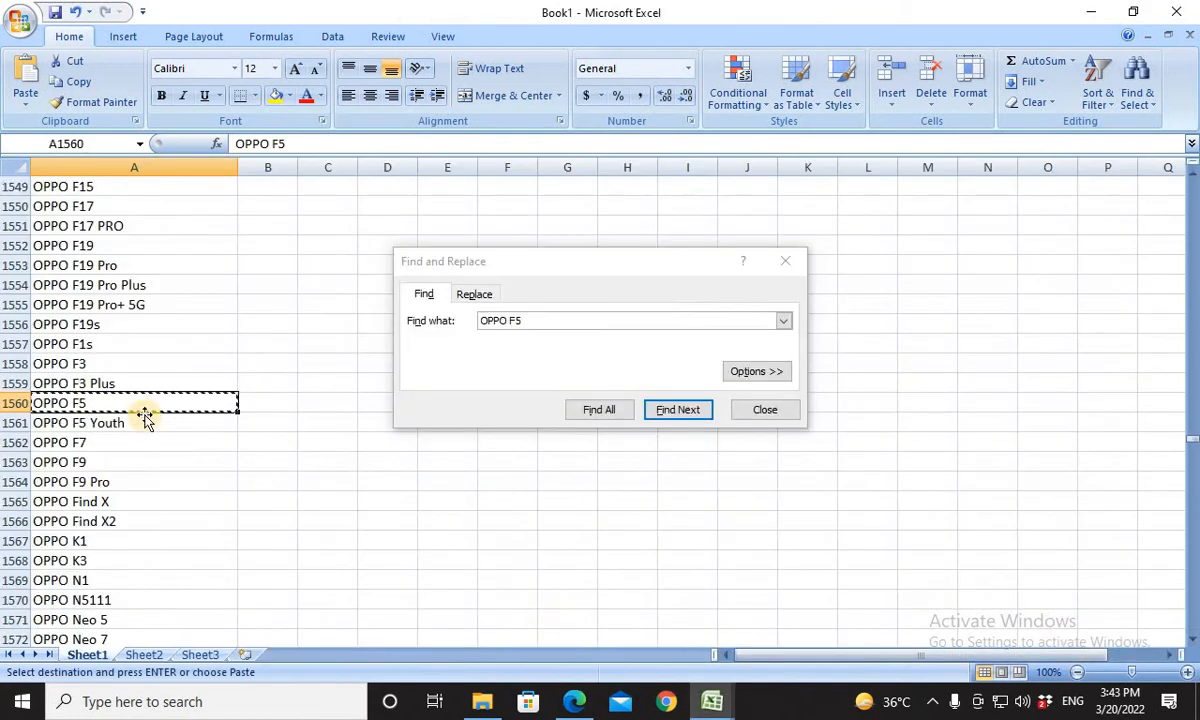
key(alt+Tab)
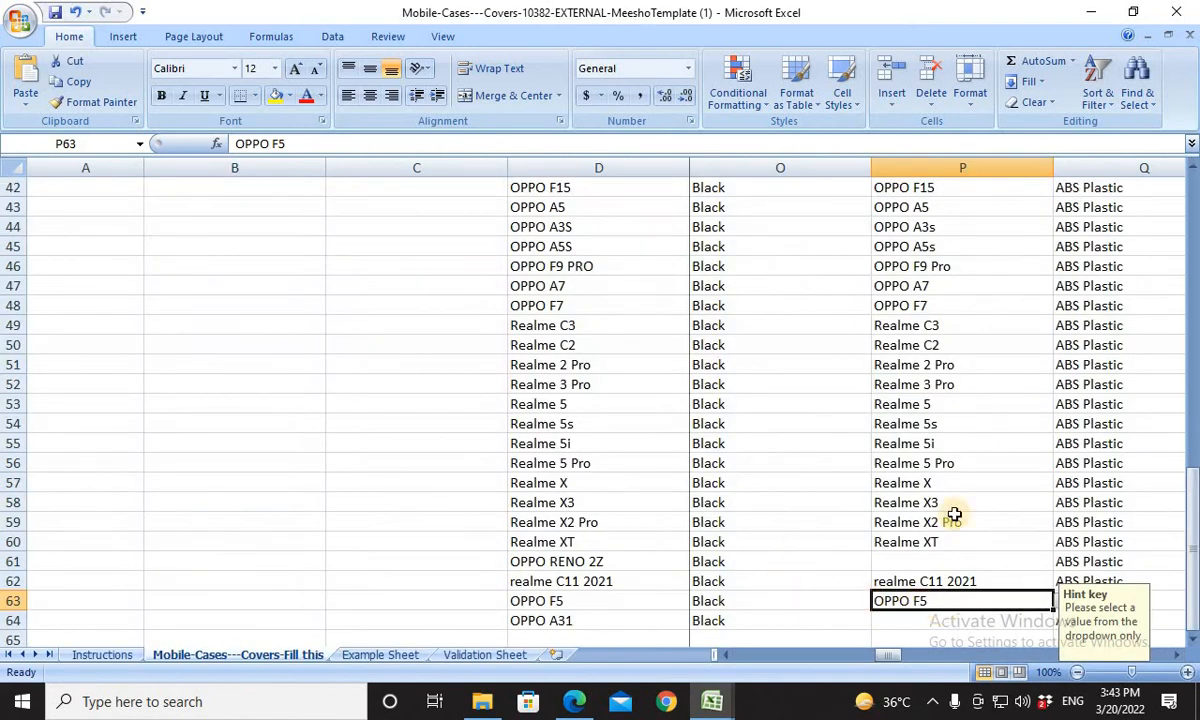
click(632, 619)
key(ctrl+c)
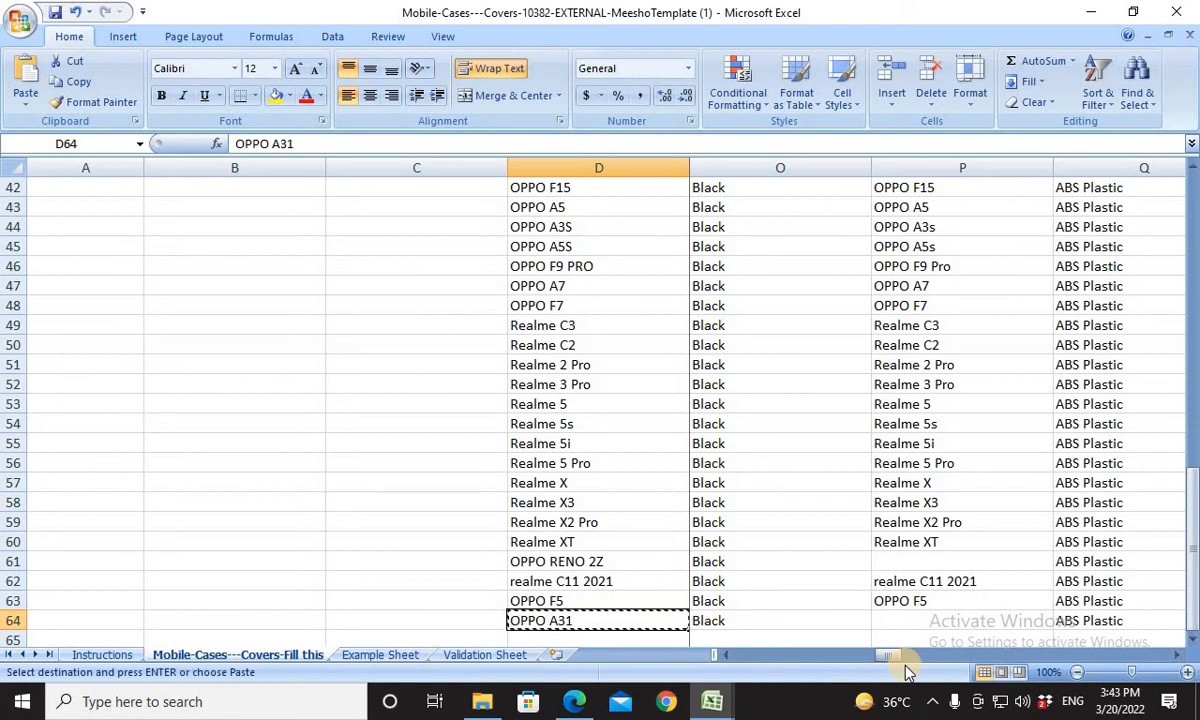
key(alt+Tab)
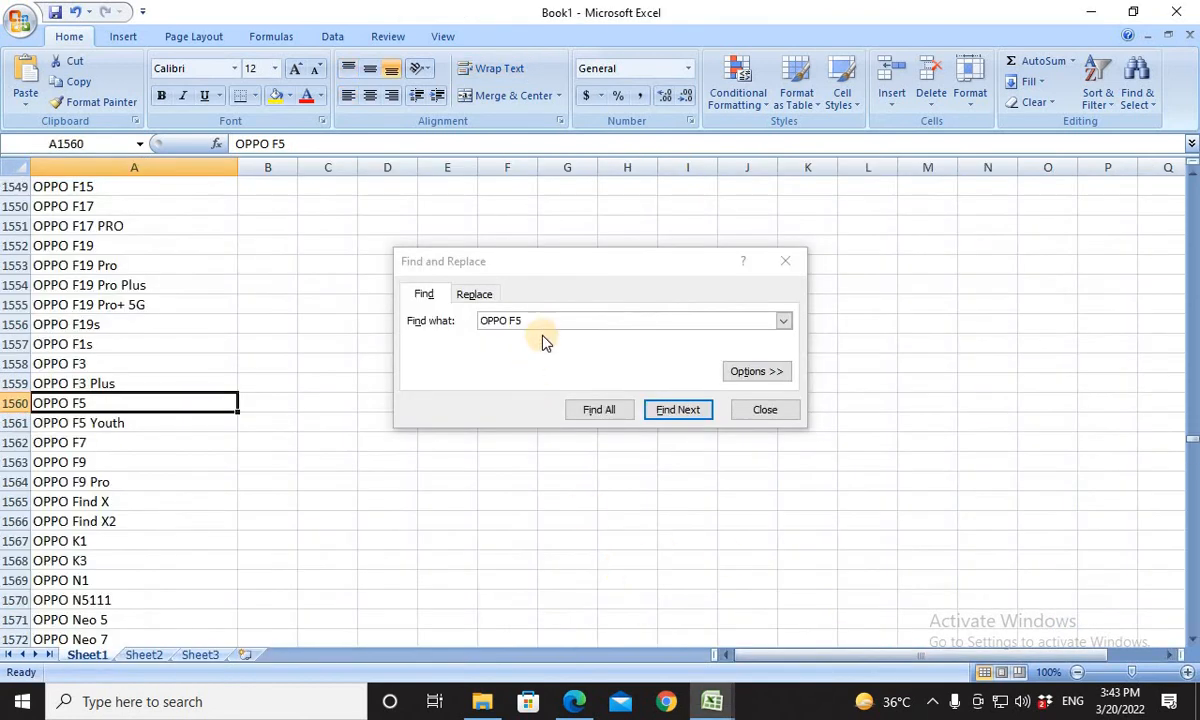
click(436, 318)
key(ctrl+v)
key(Return)
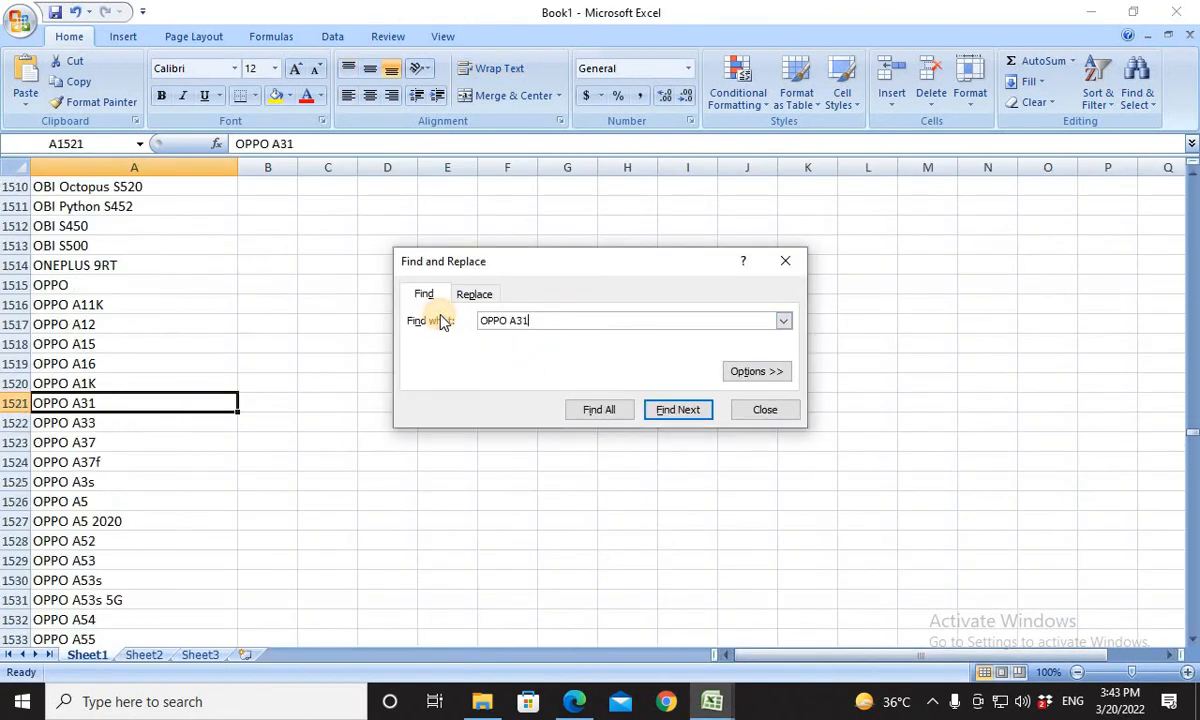
click(145, 402)
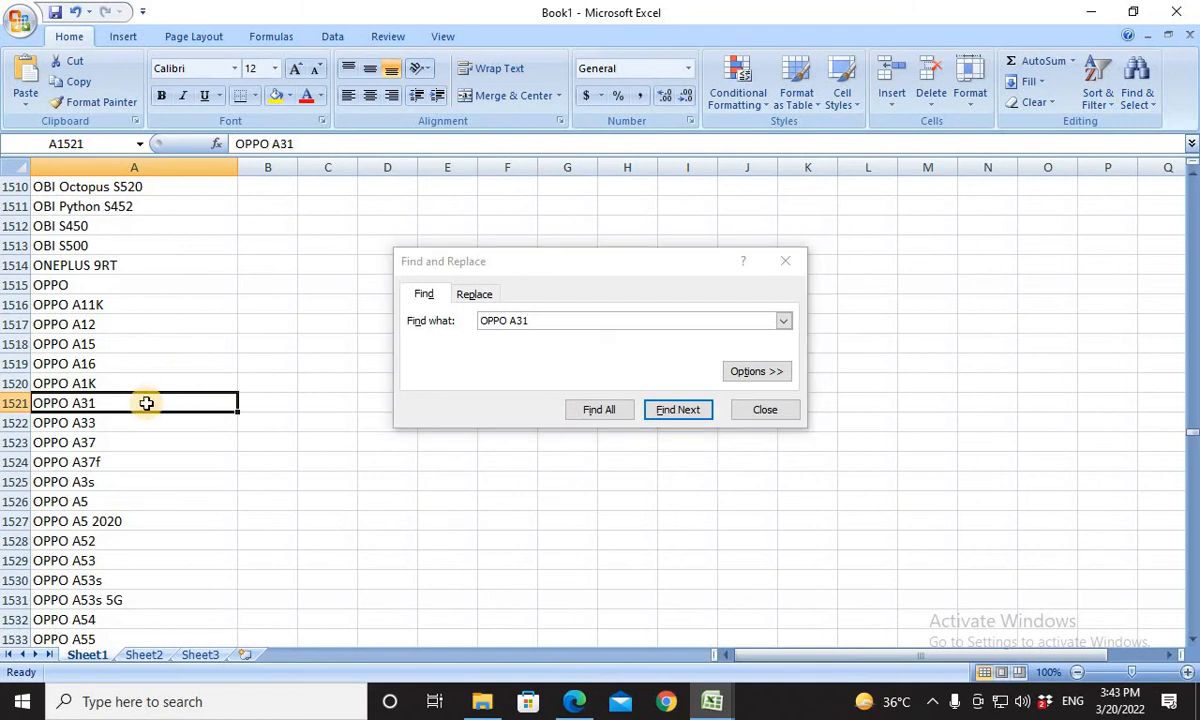
key(ctrl+c)
key(alt+Tab)
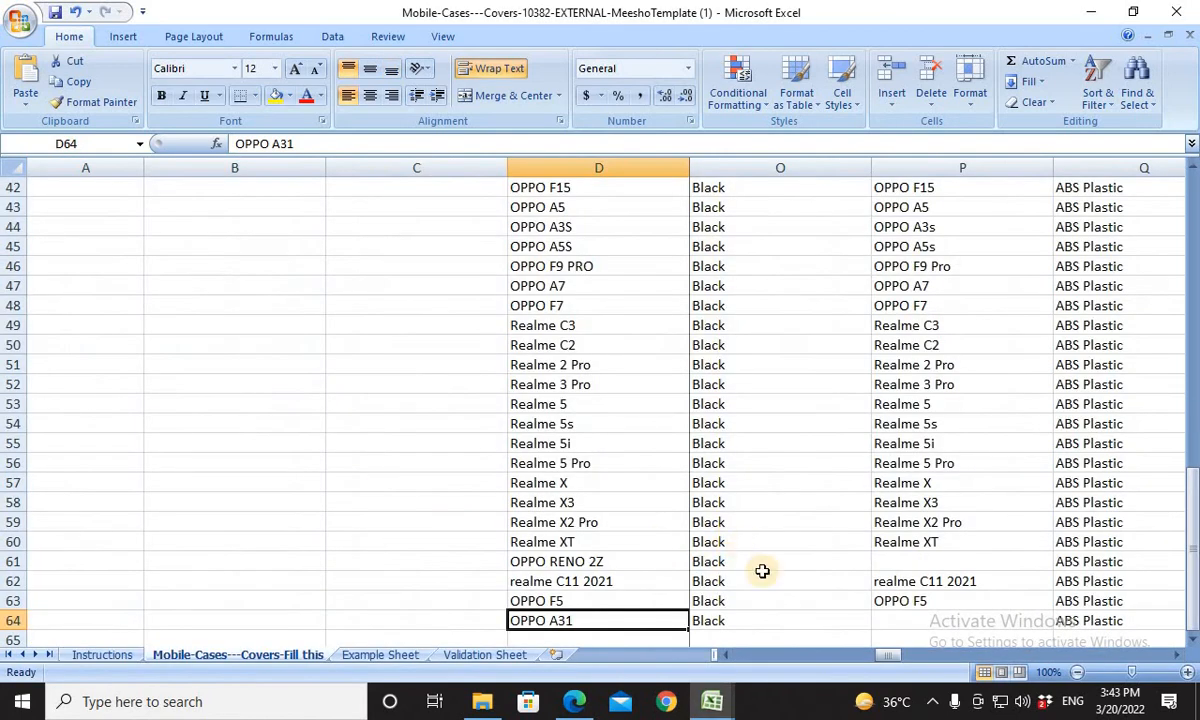
click(898, 622)
key(ctrl+v)
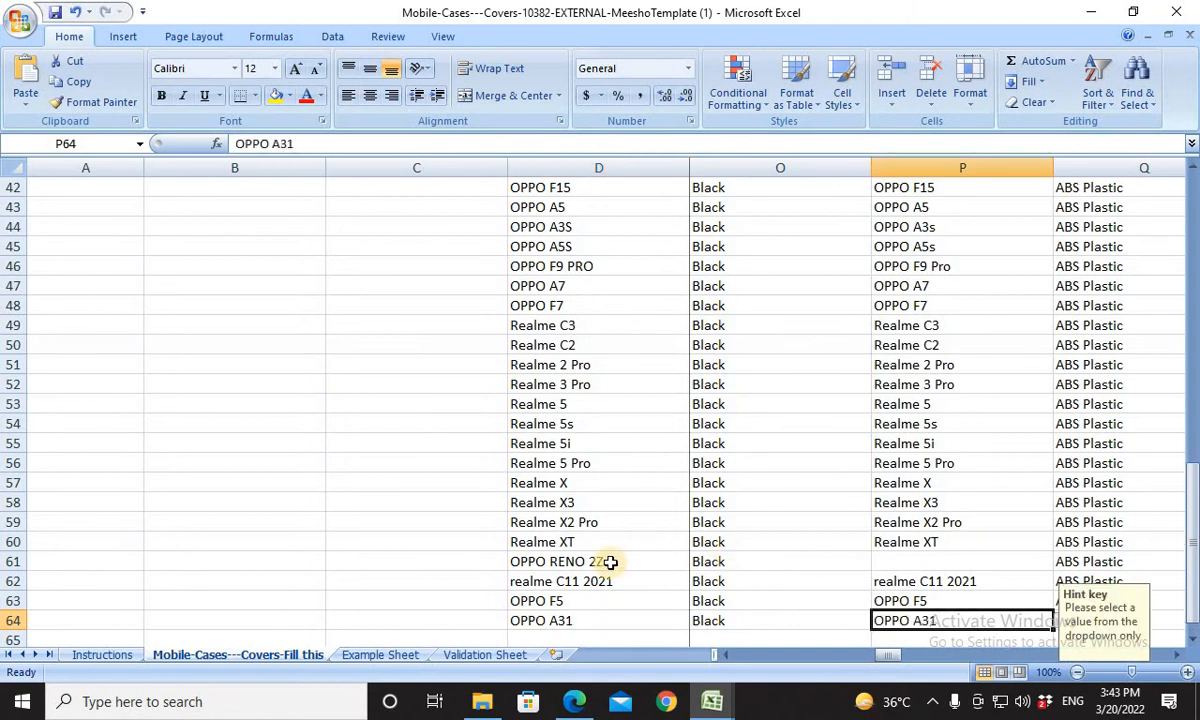
For the OPPO RENO 2Z product in row 61, copy the OPPO A5 entry from Book1's model list as its replacement.
click(622, 566)
key(alt+Tab)
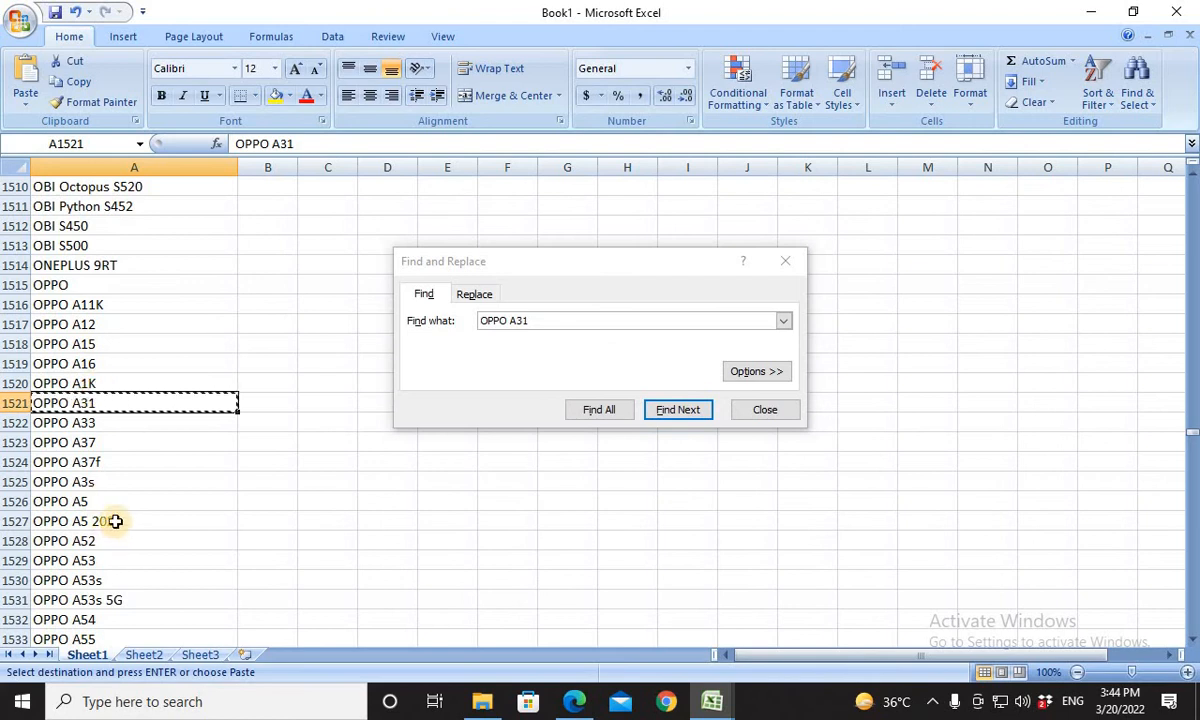
click(85, 503)
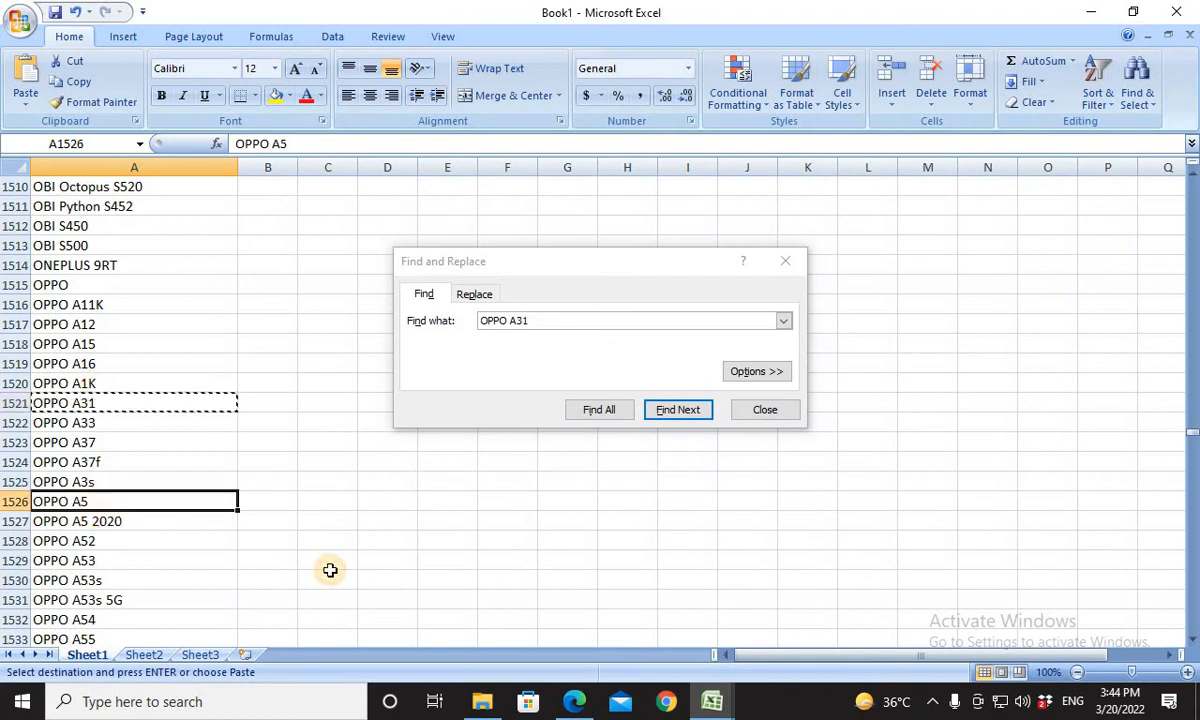
key(ctrl+c)
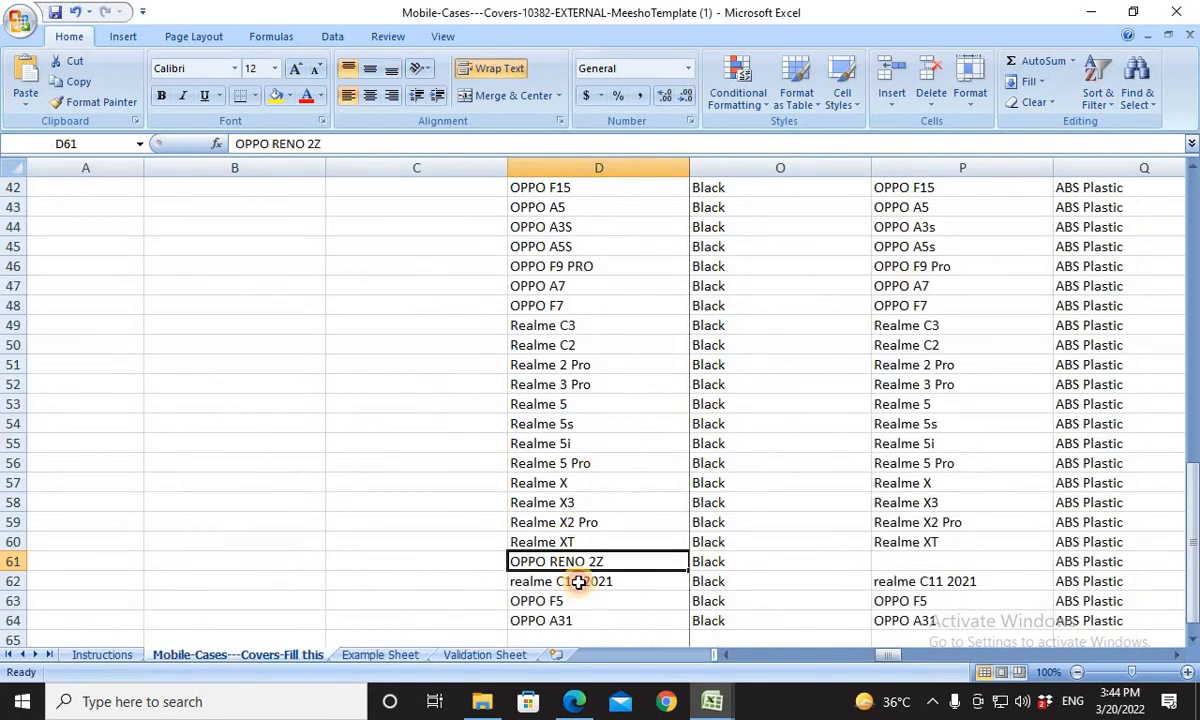
click(578, 582)
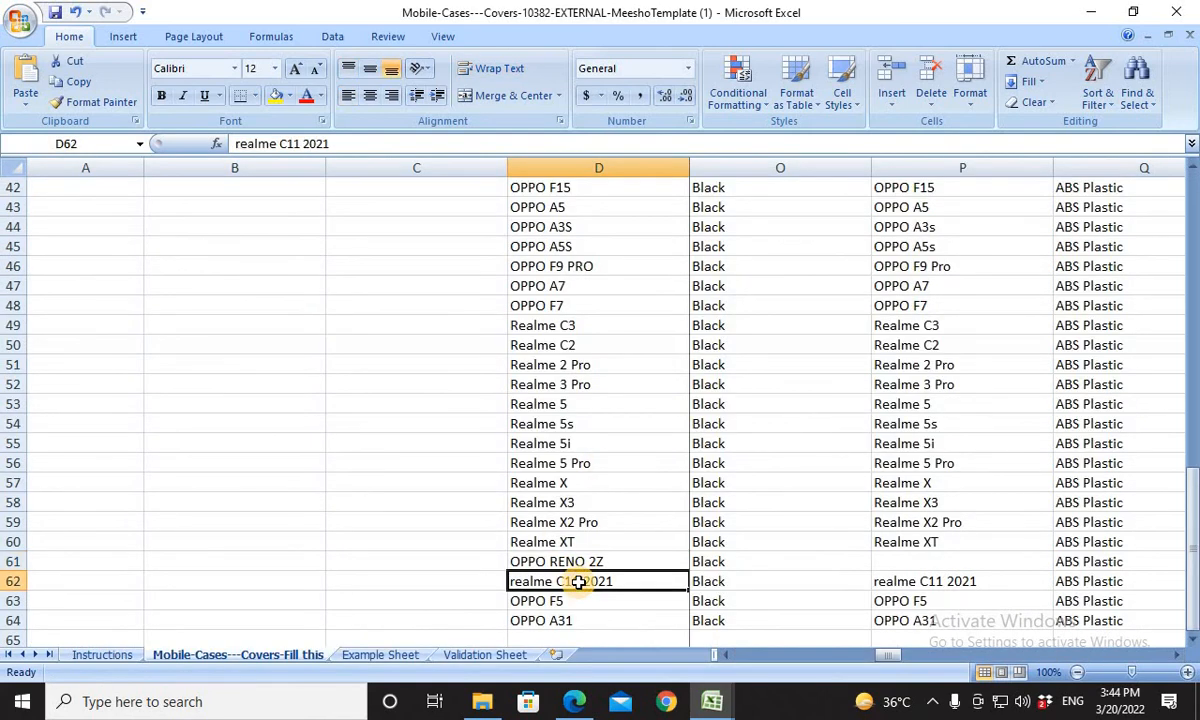
key(ctrl+v)
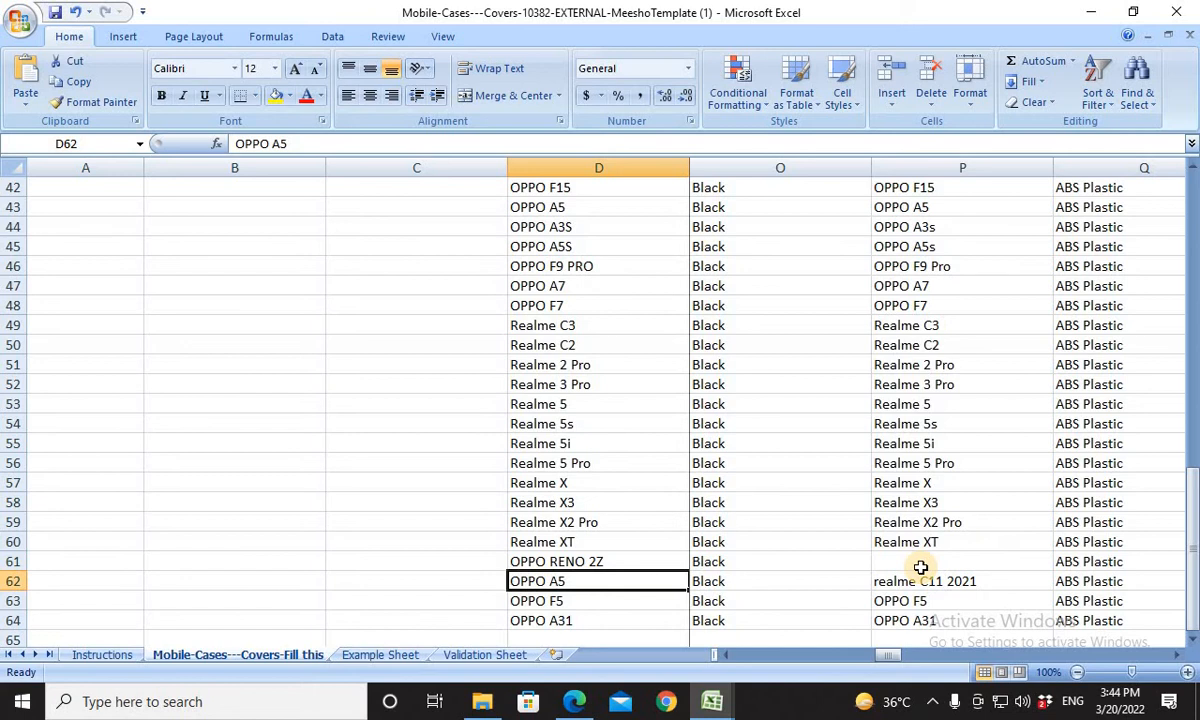
key(ctrl+z)
Paste the copied OPPO A5 value into the template's product name cell D61 and Compatible Models cell P61.
click(582, 562)
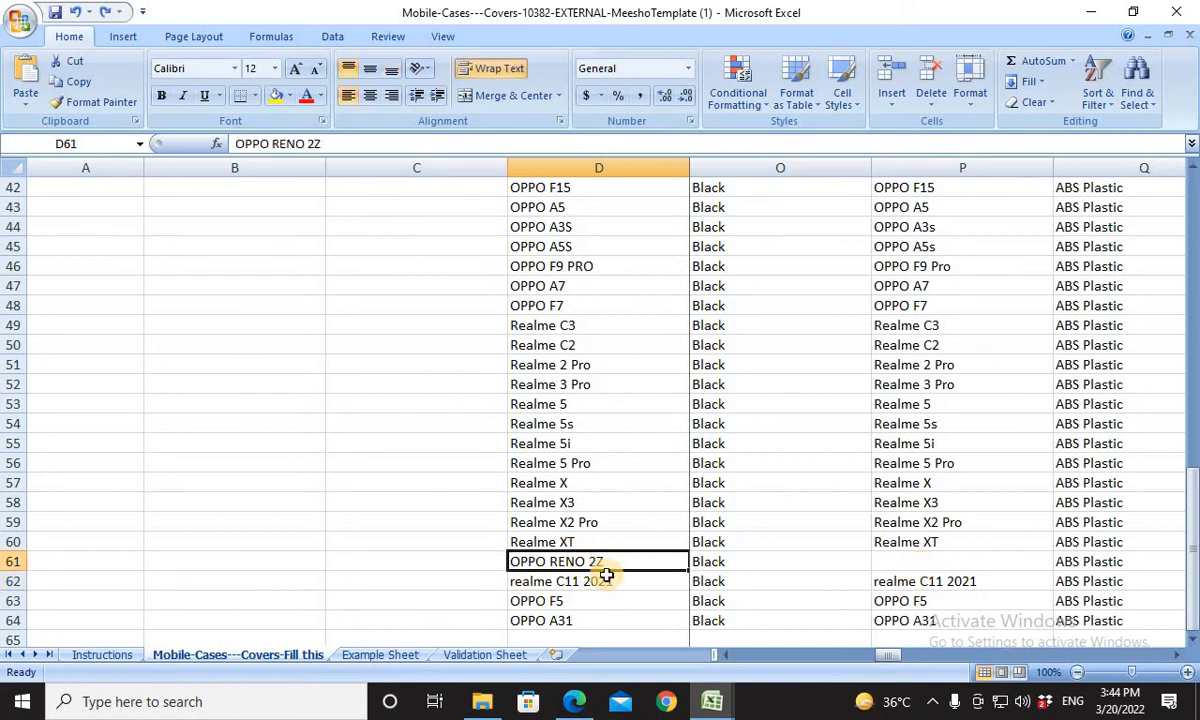
key(ctrl+v)
click(876, 565)
key(ctrl+v)
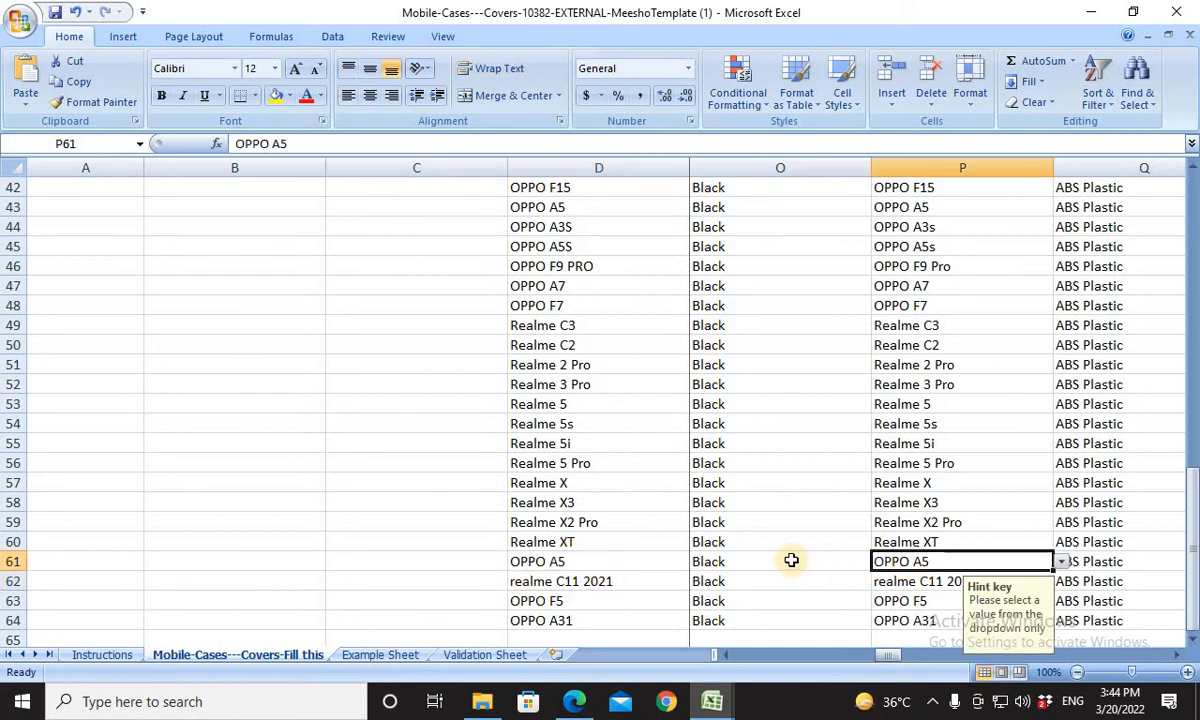
Return to the template's first product row and look over its fields from Compatible Models back to Product Name.
drag(1192, 500, 1192, 285)
click(991, 306)
key(ctrl+Up)
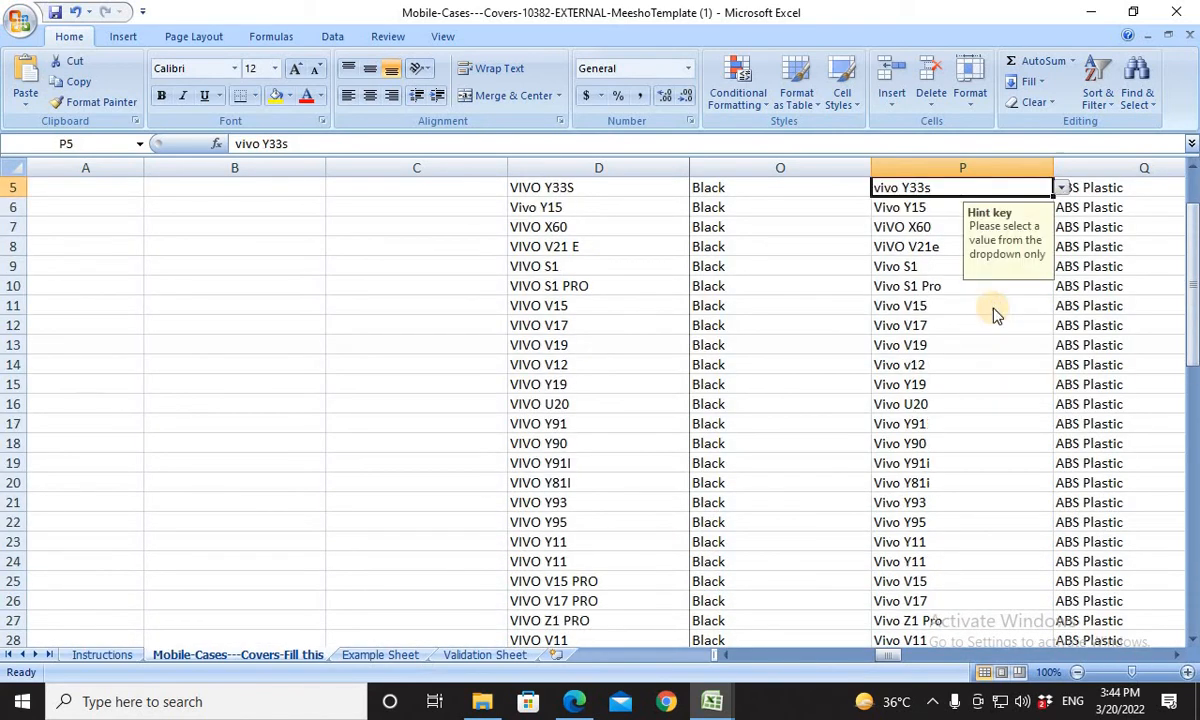
key(Up)
key(Up)
key(Up)
key(Down)
key(Down)
key(Down)
key(Down)
key(Up)
key(Left)
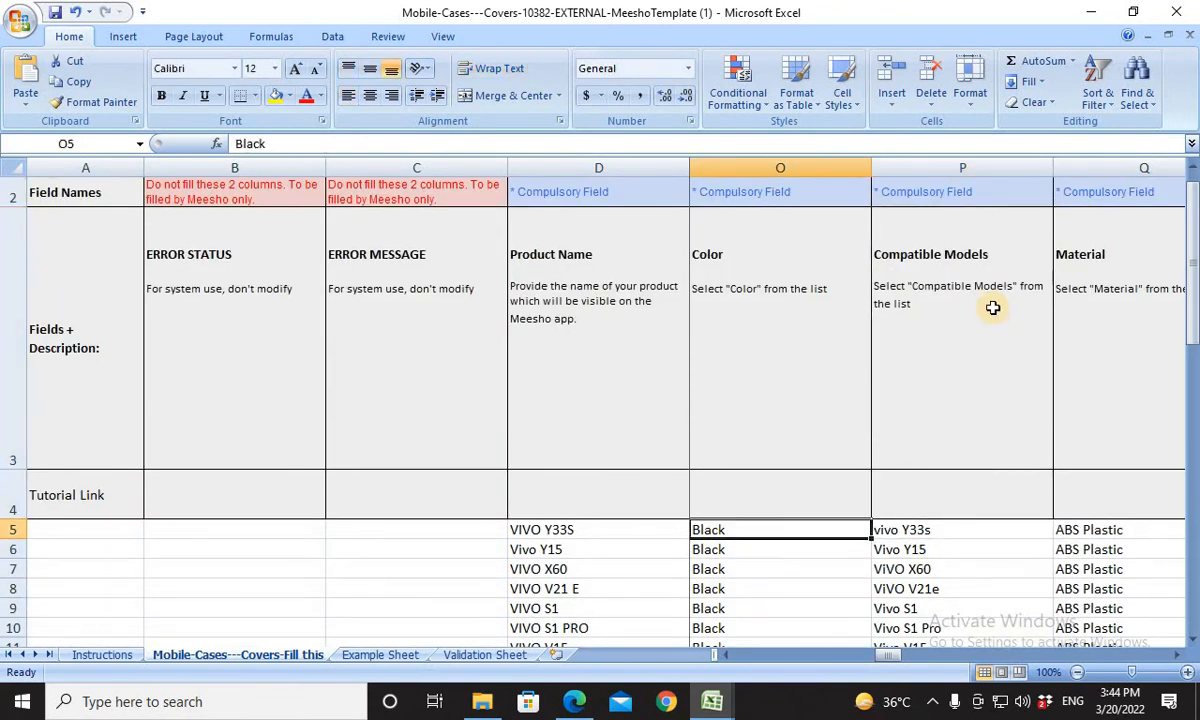
key(Left)
key(Left)
key(Left)
key(Left)
key(Left)
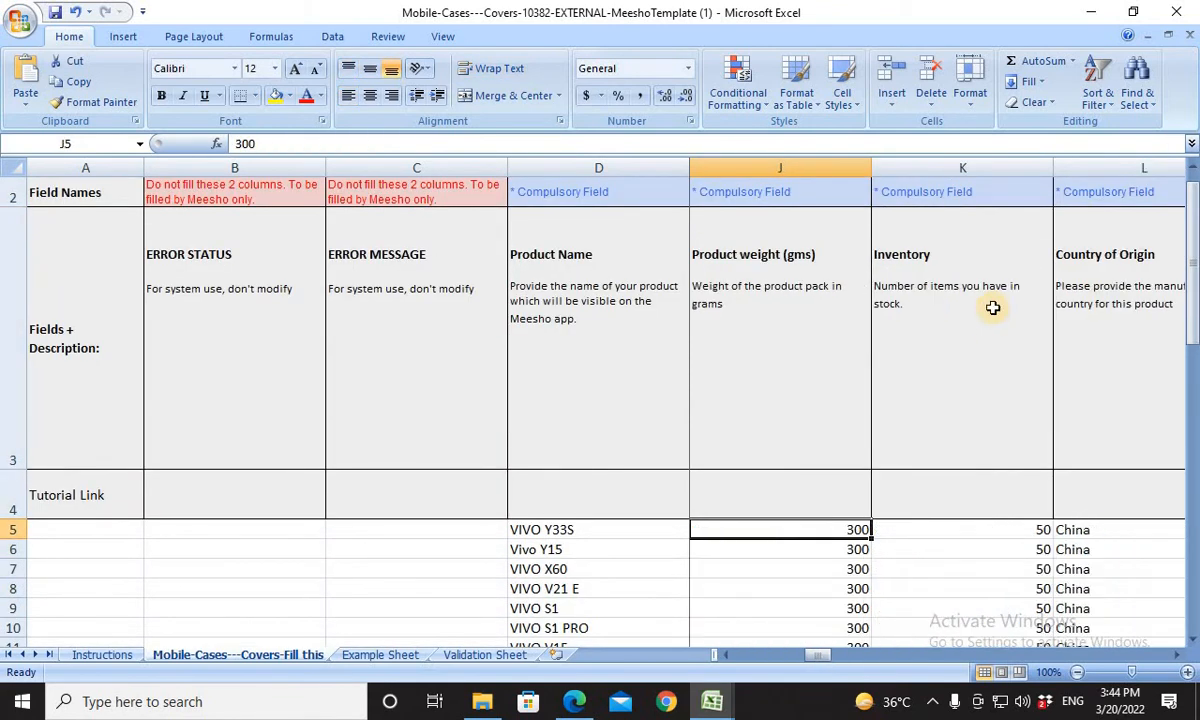
key(Left)
key(Left)
key(Left)
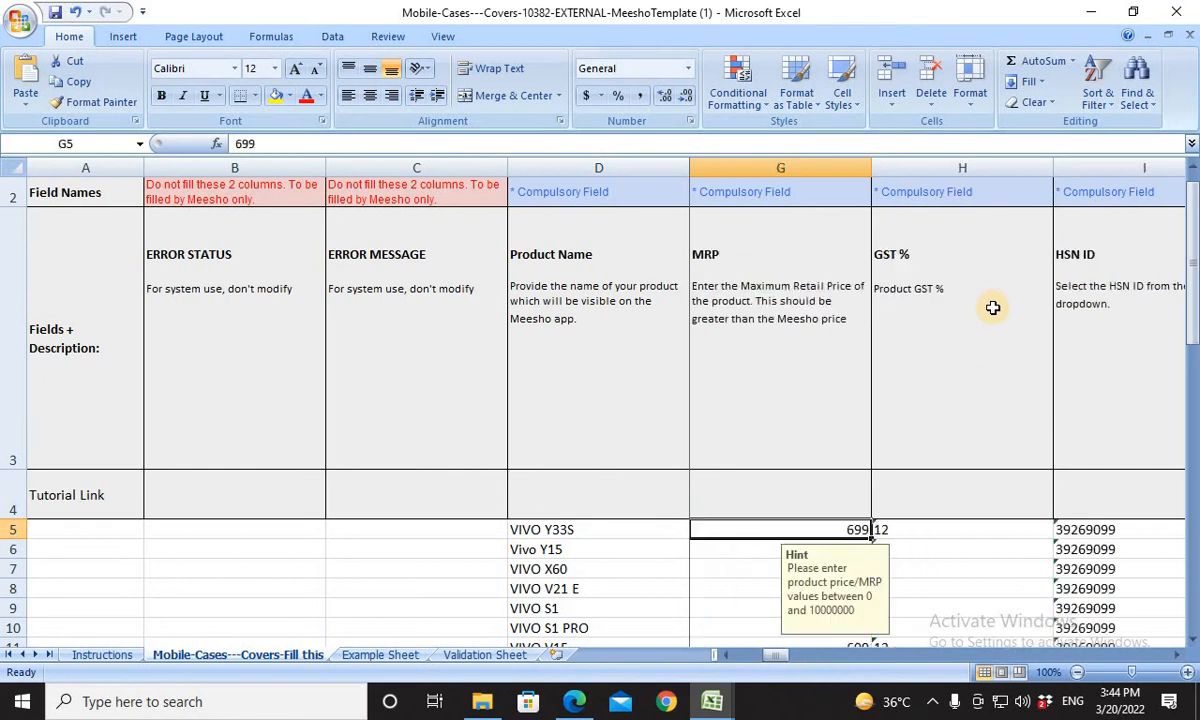
key(Left)
key(Left)
key(Left)
key(Left)
key(Left)
key(Left)
key(Right)
key(Right)
key(Right)
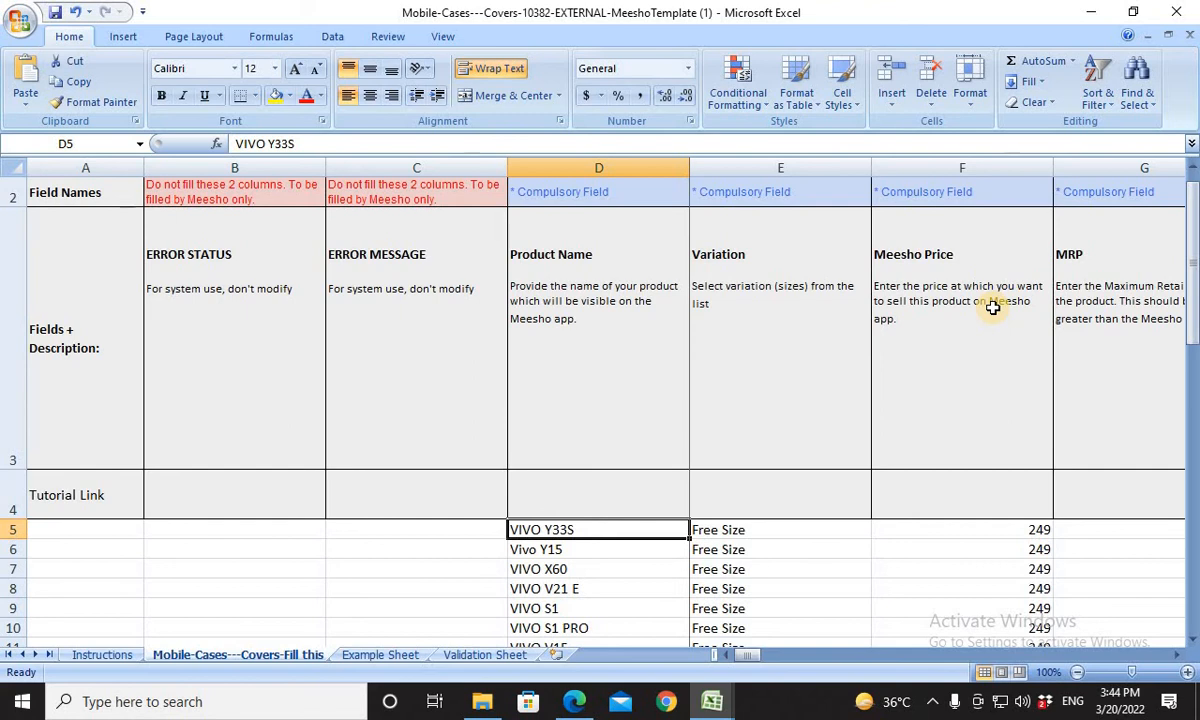
Review the first product's compulsory fields from Variation and Meesho Price through GST %, HSN ID, Inventory and Packer Details to Color.
key(Right)
key(Right)
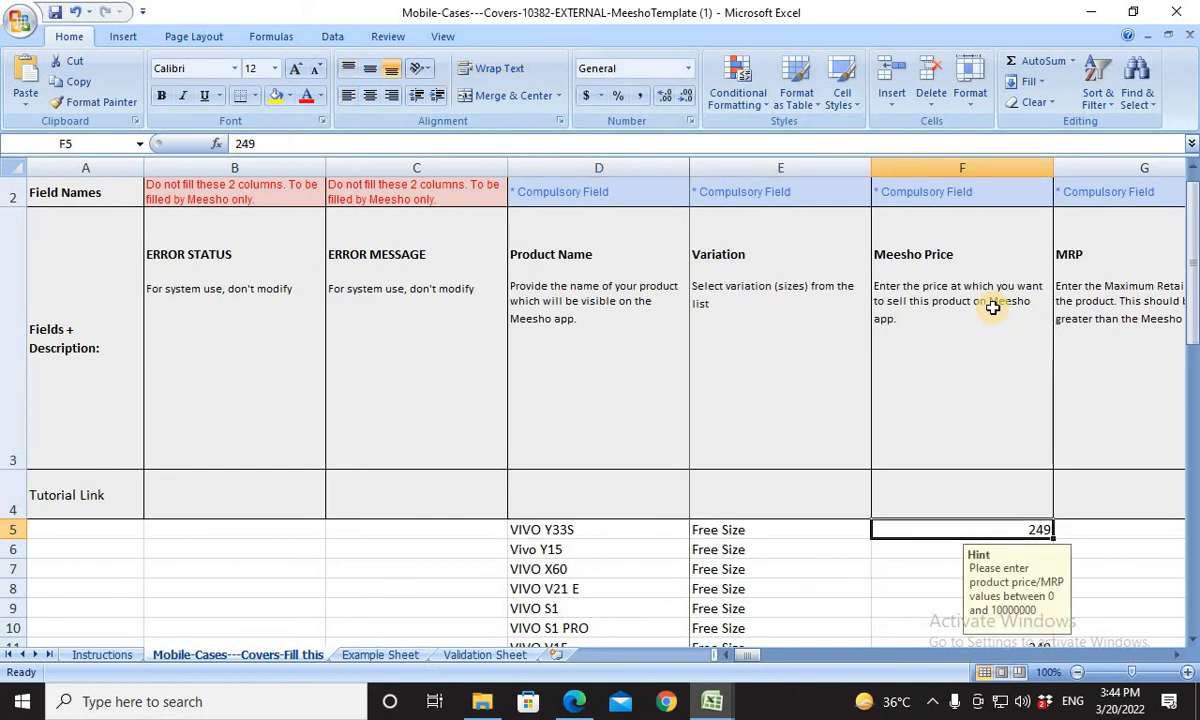
key(Right)
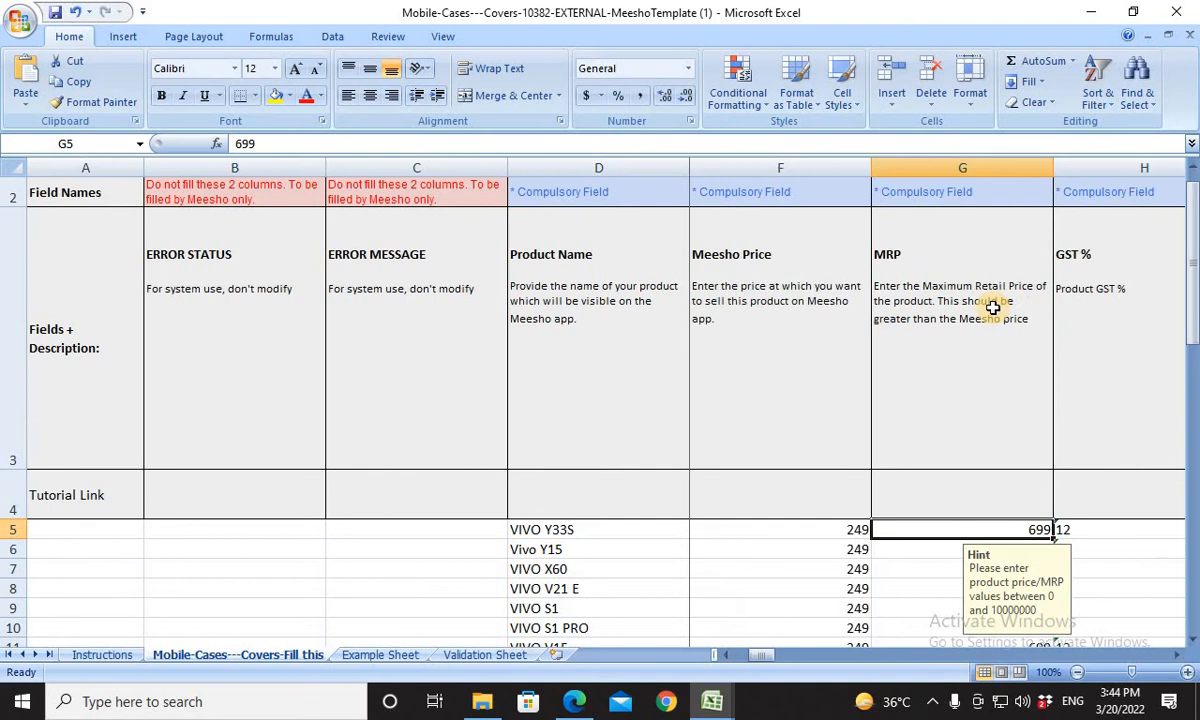
key(Right)
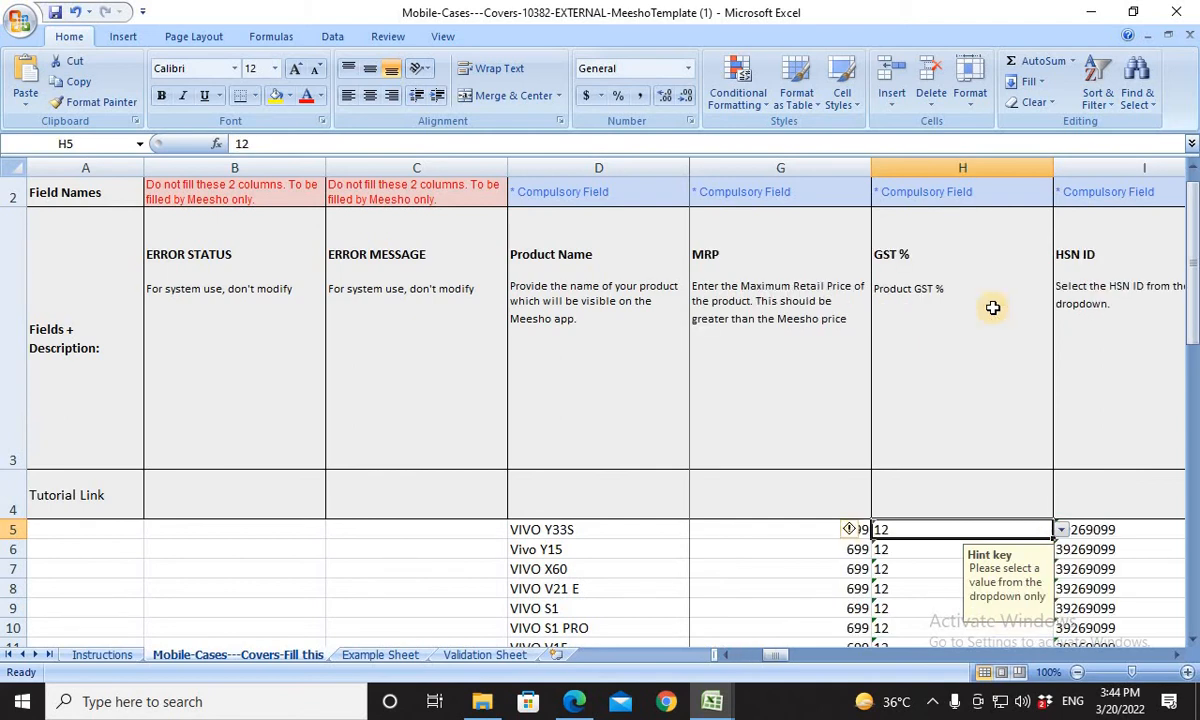
key(Right)
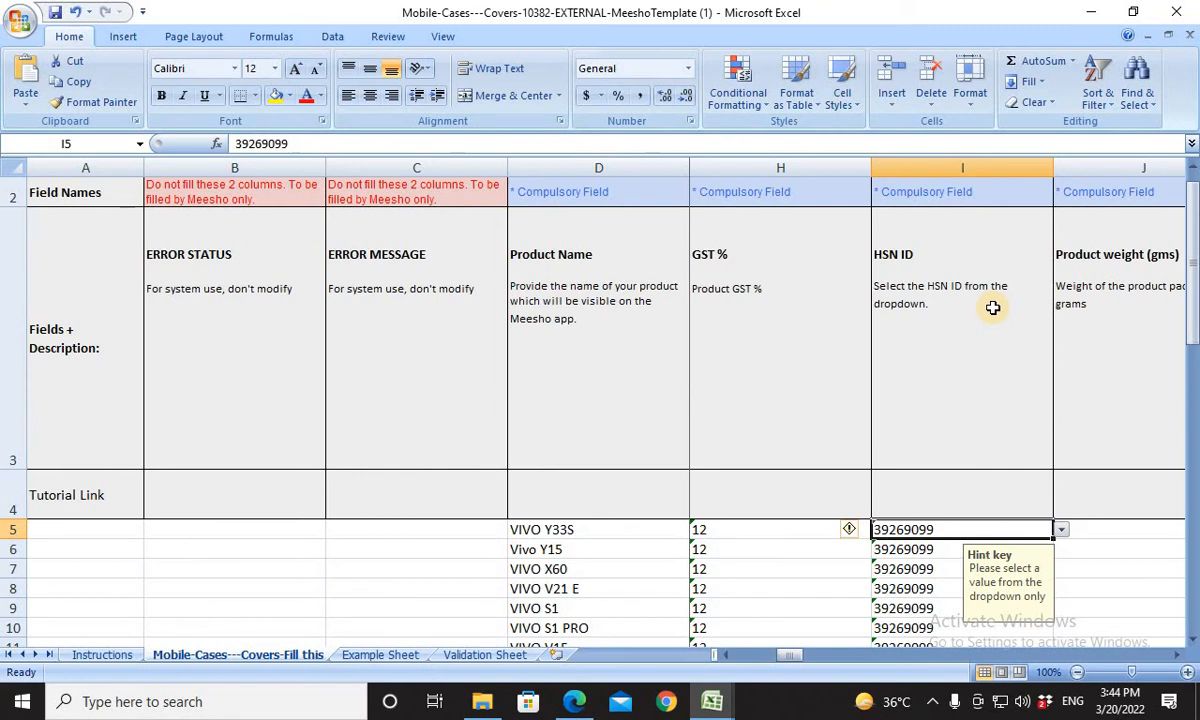
key(Right)
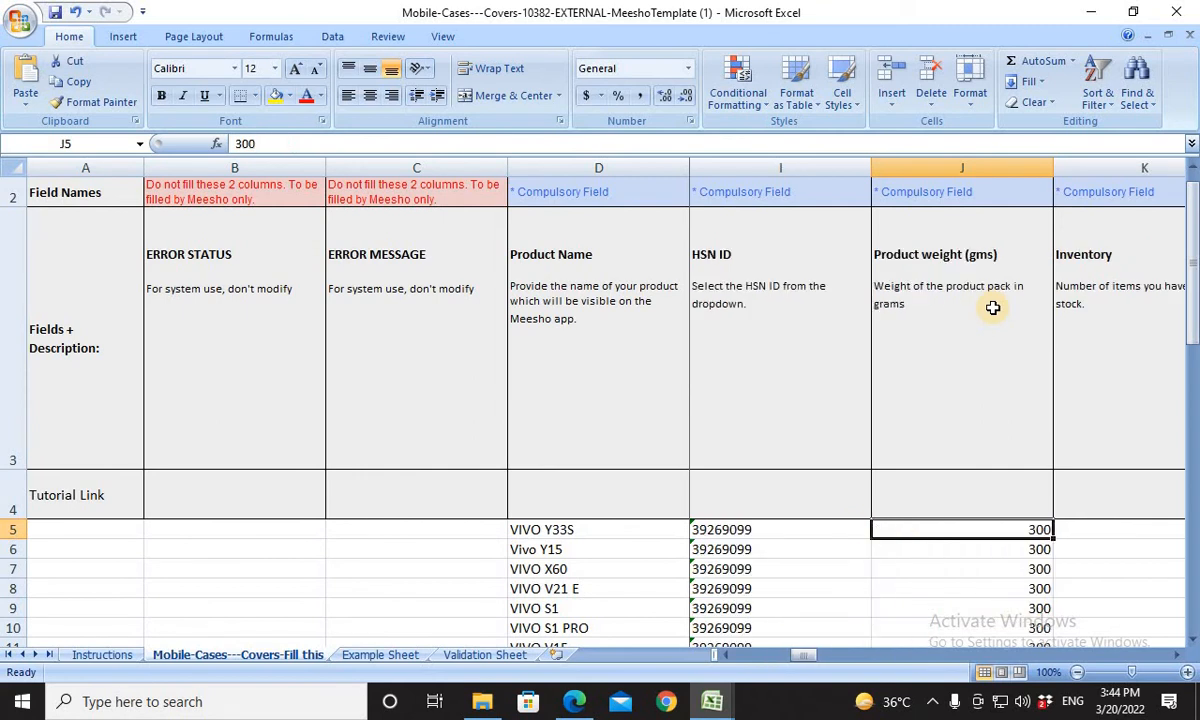
key(Right)
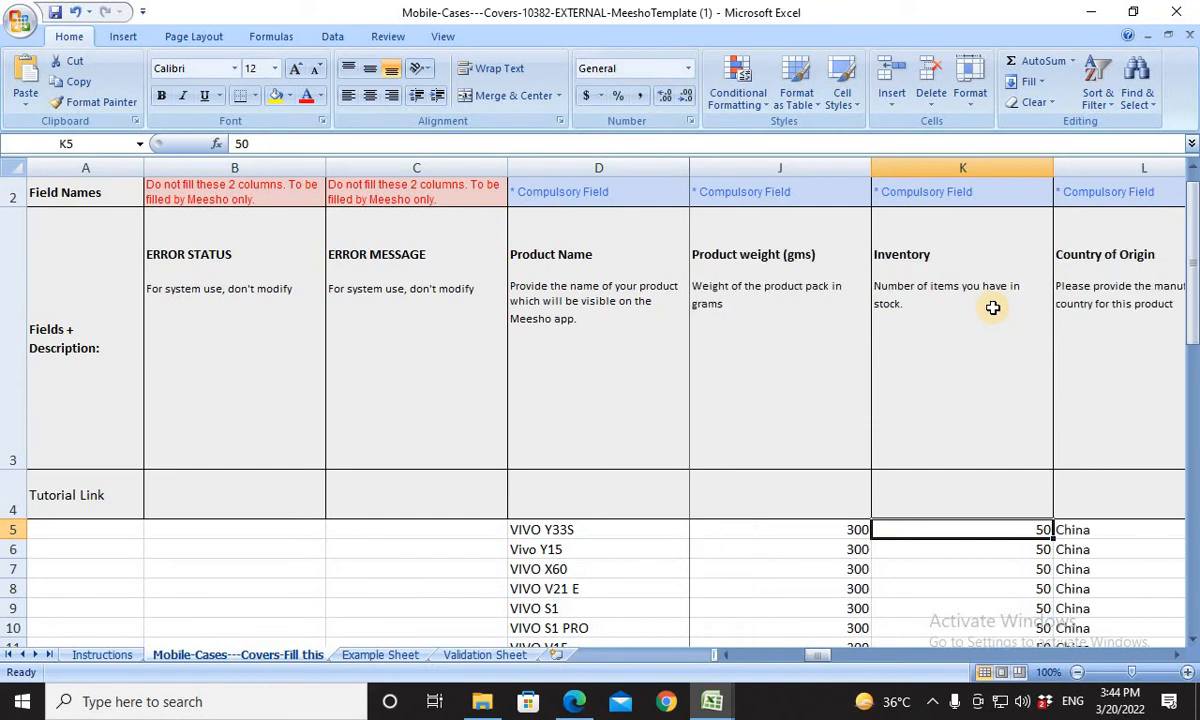
key(Right)
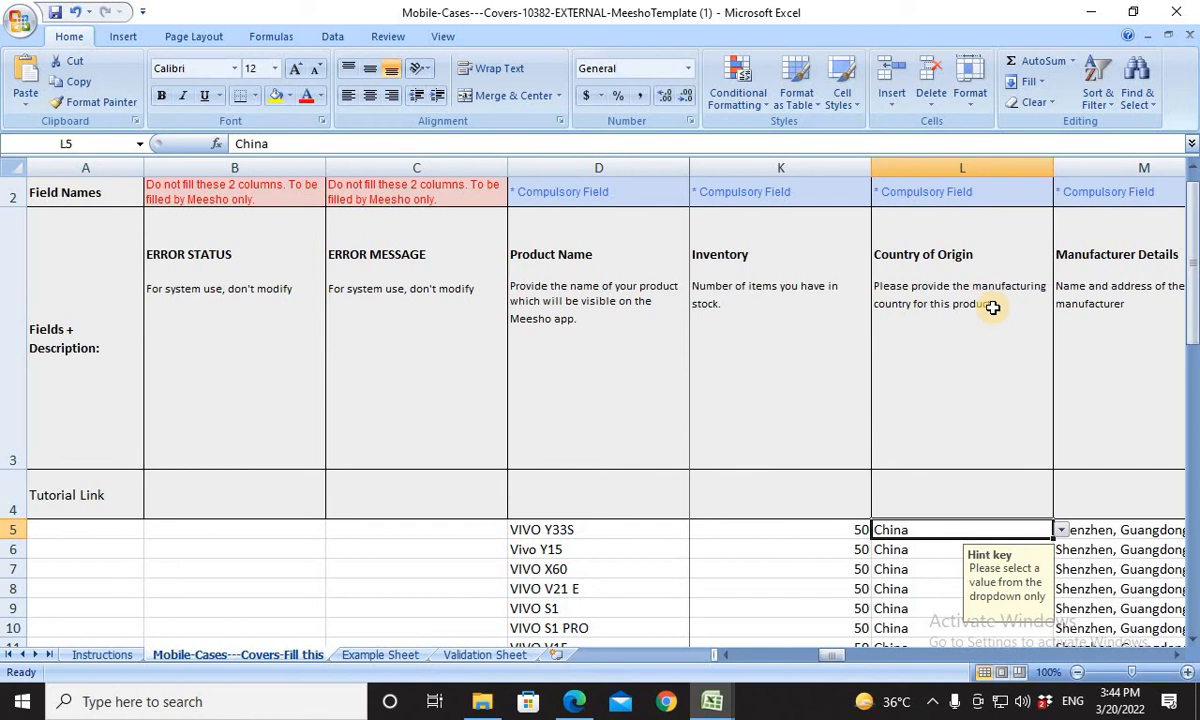
key(Right)
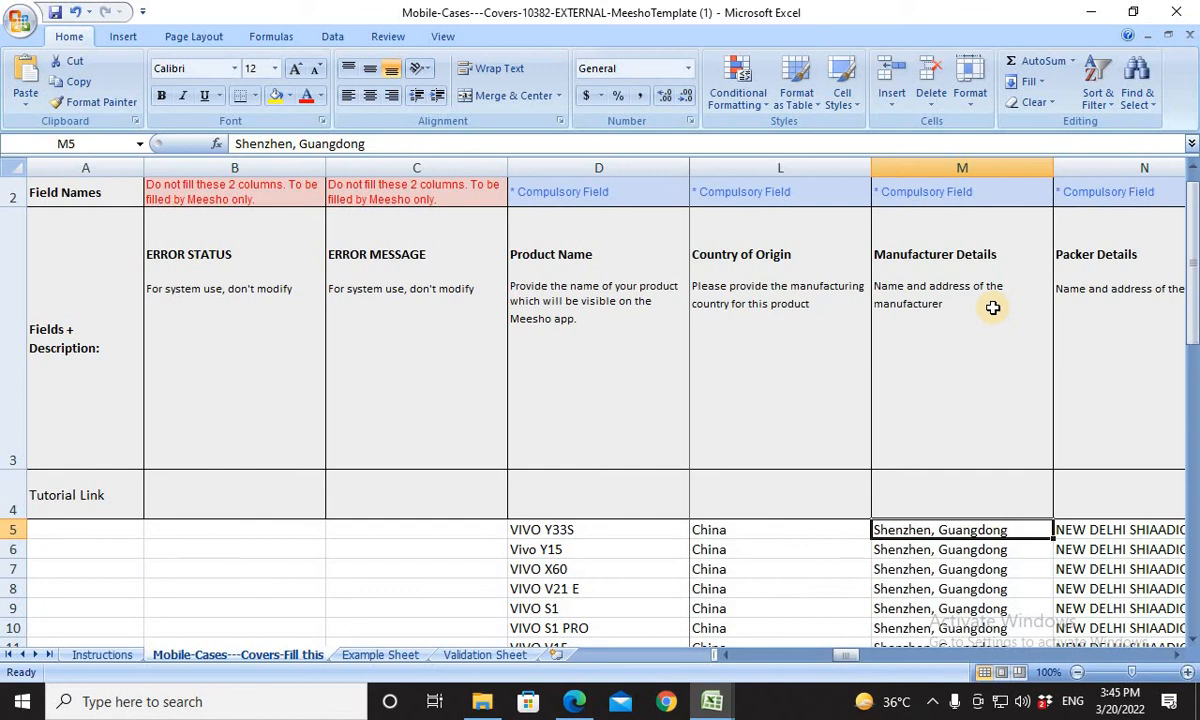
key(Right)
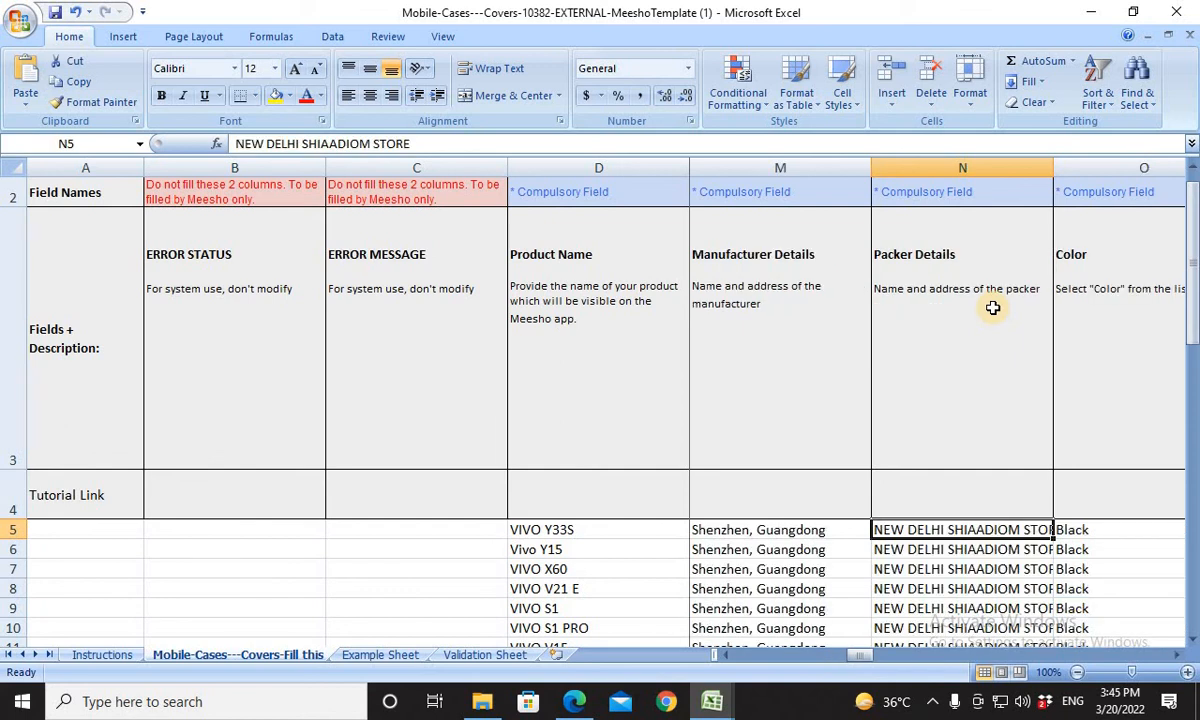
key(Right)
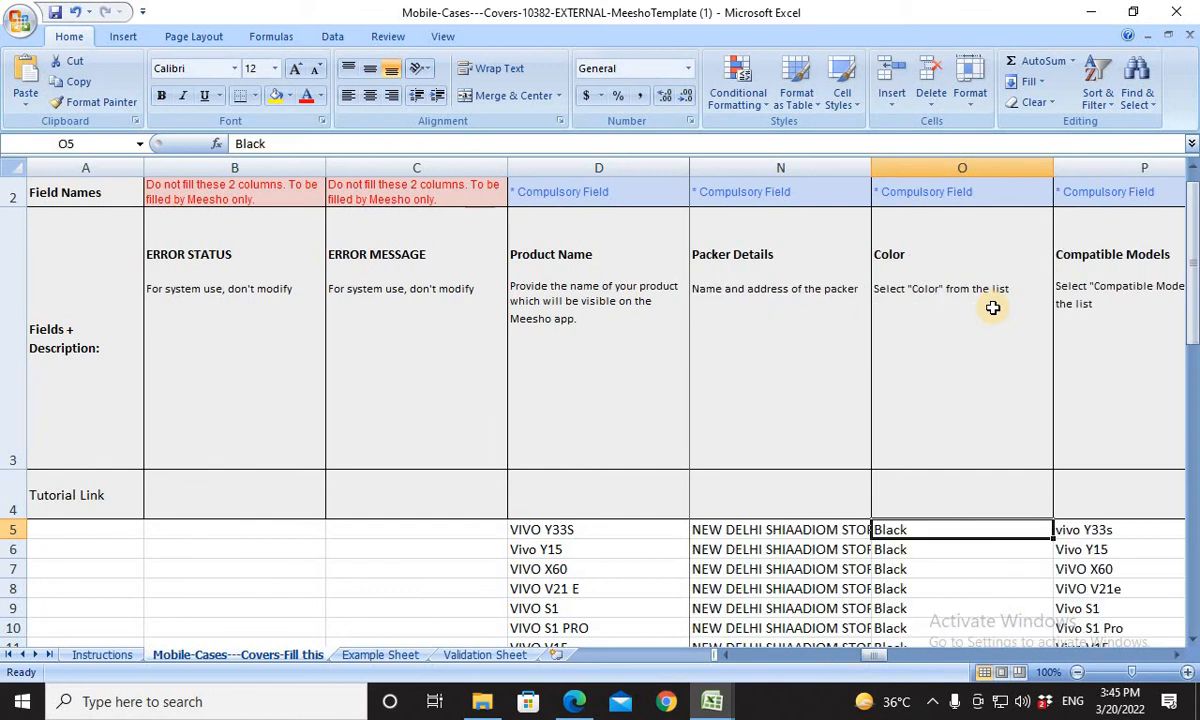
Review the first product's Compatible Models, Material, Theme, Type, Image 1 (Front), Product ID / Style ID and SKU ID fields.
key(Right)
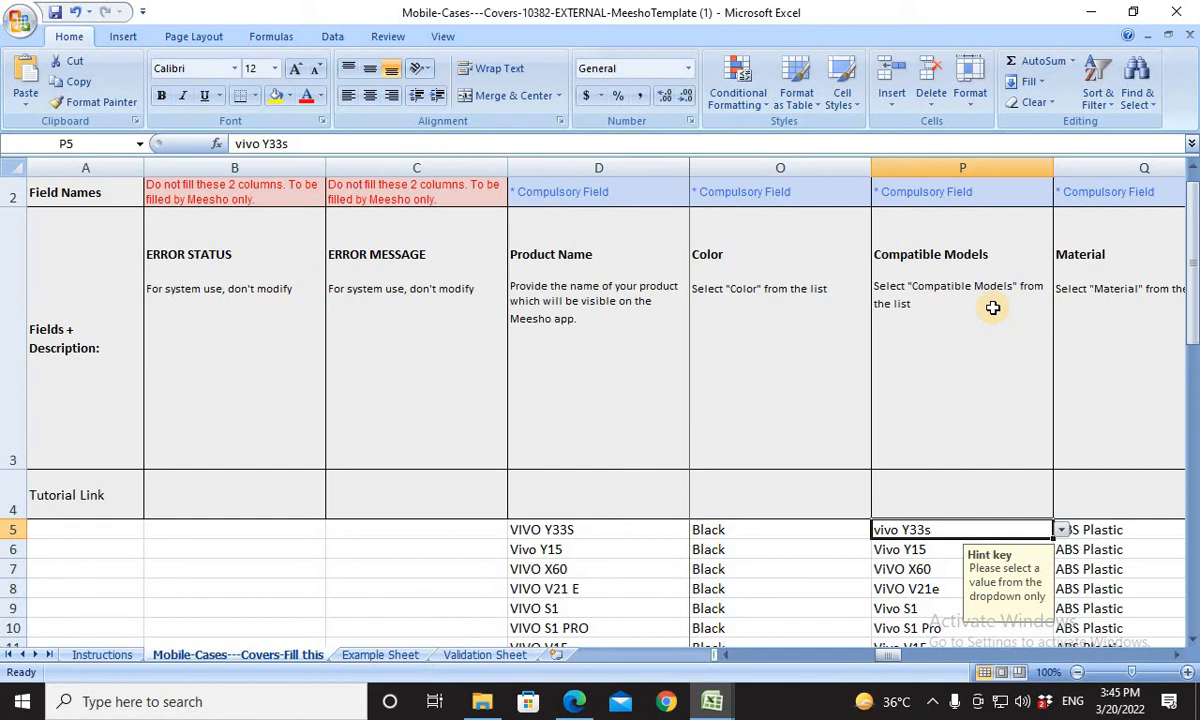
key(Right)
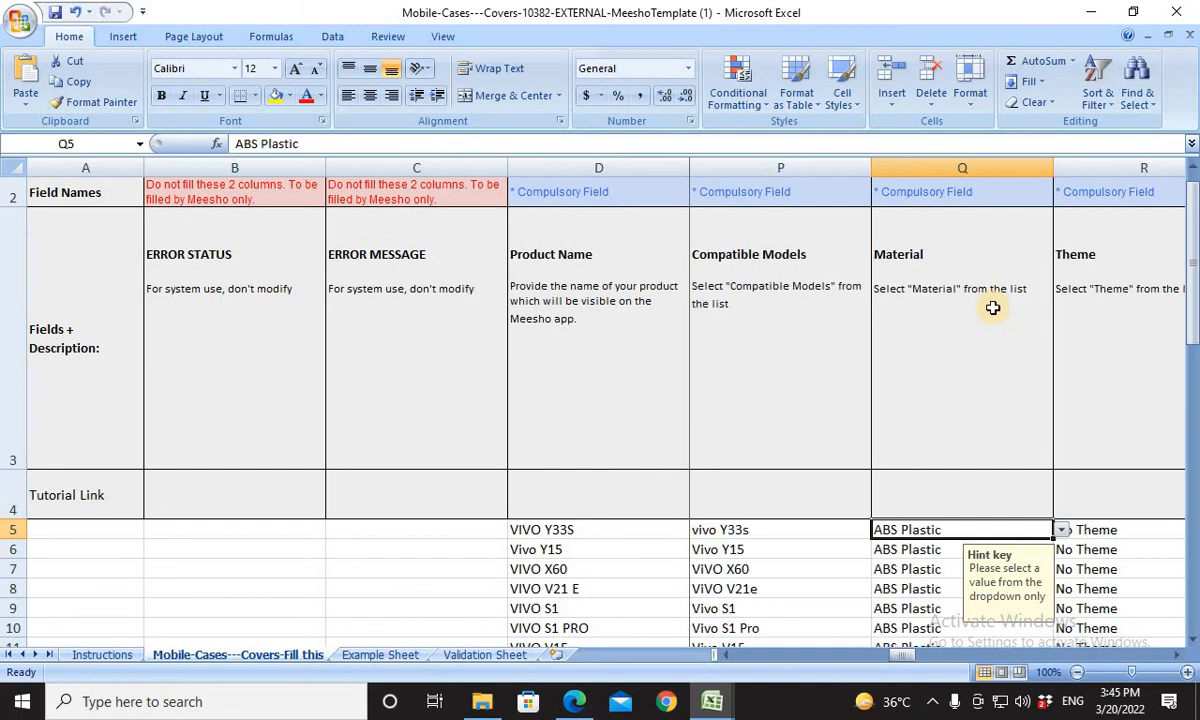
key(Right)
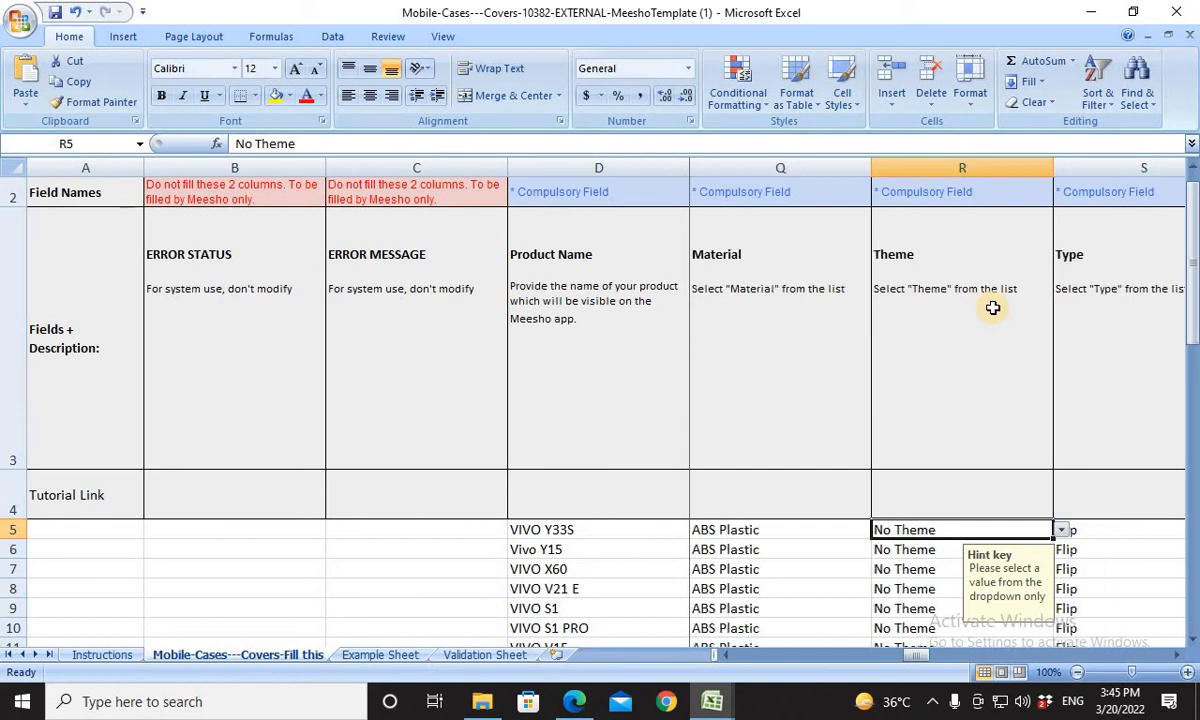
key(Right)
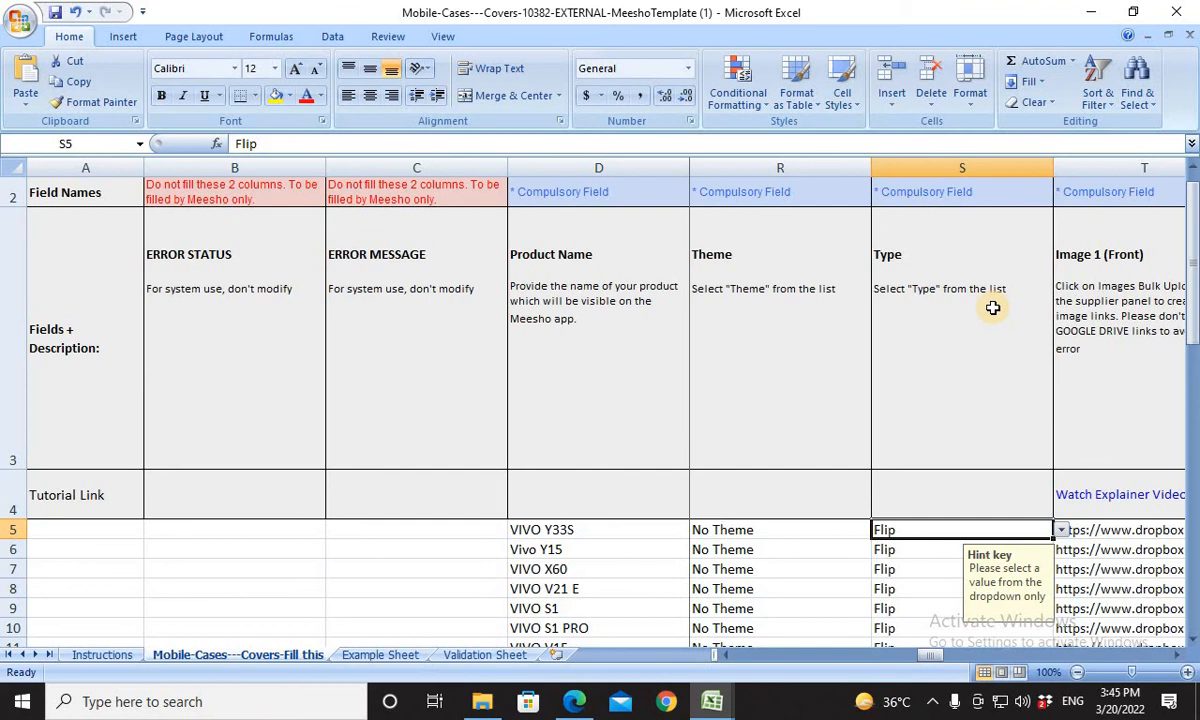
key(Right)
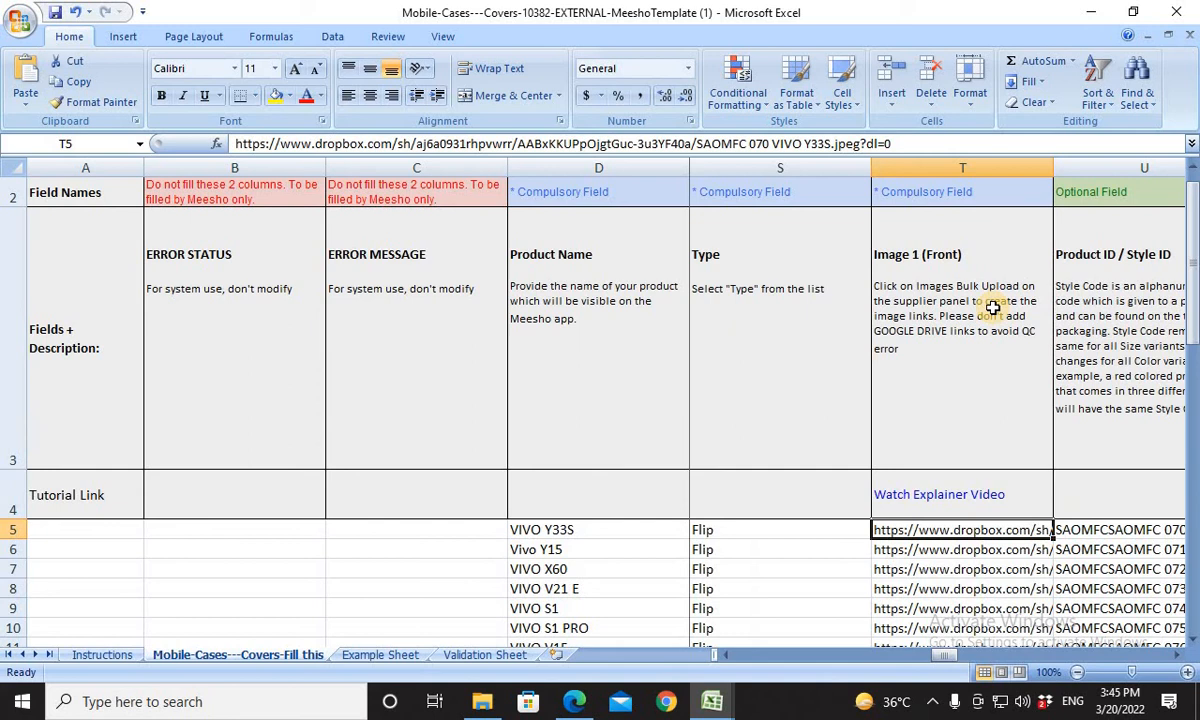
key(Right)
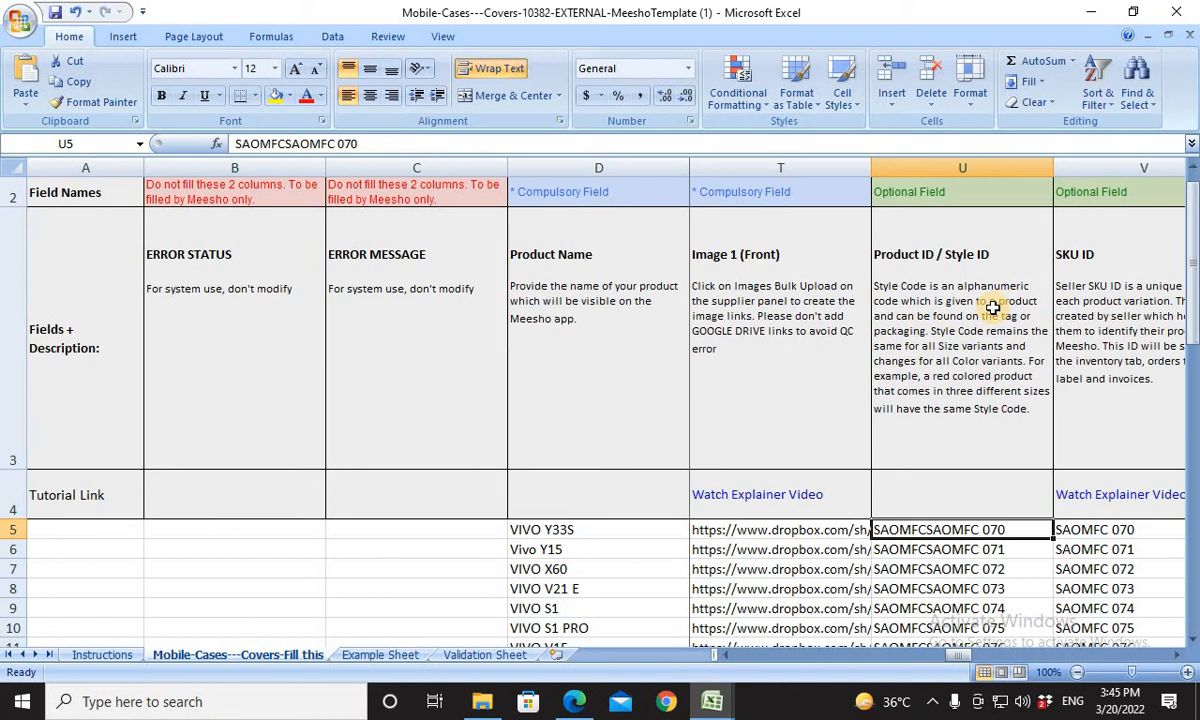
key(Right)
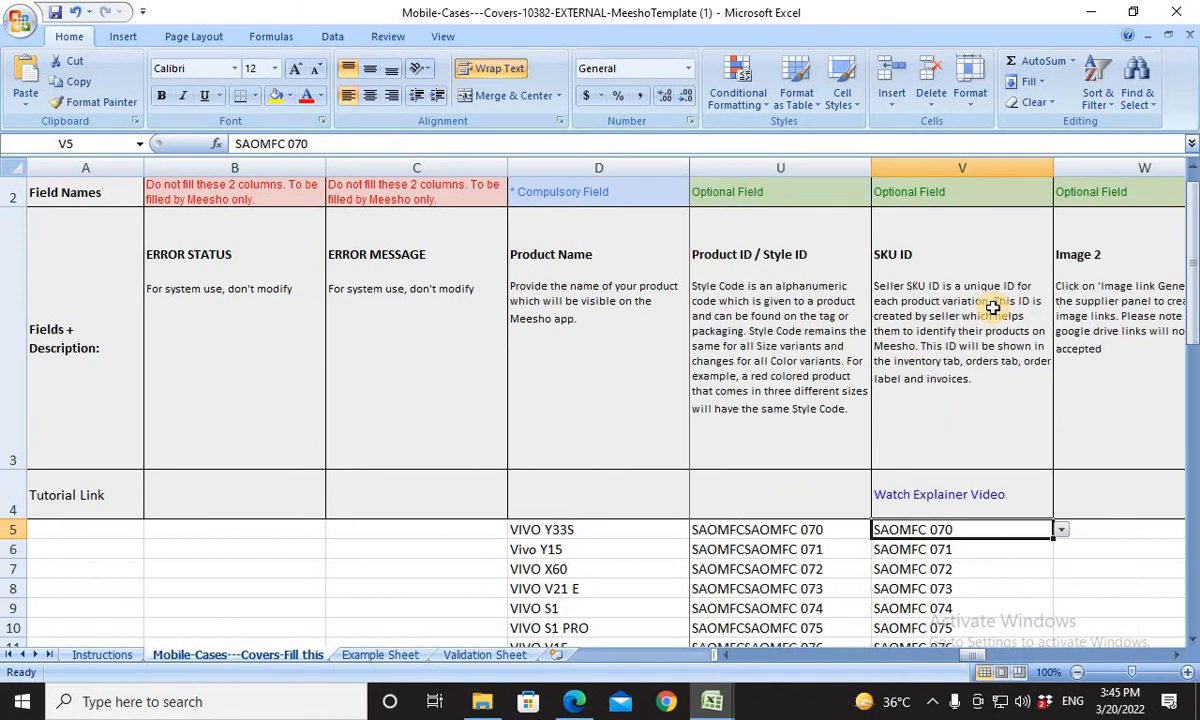
Examine the first product's remaining optional fields, including Product Description, Importer Details, Brand, Multipack, No. of Card Slots and the warranty fields.
key(Right)
key(Right)
key(Right)
key(Right)
key(Right)
key(Right)
key(Right)
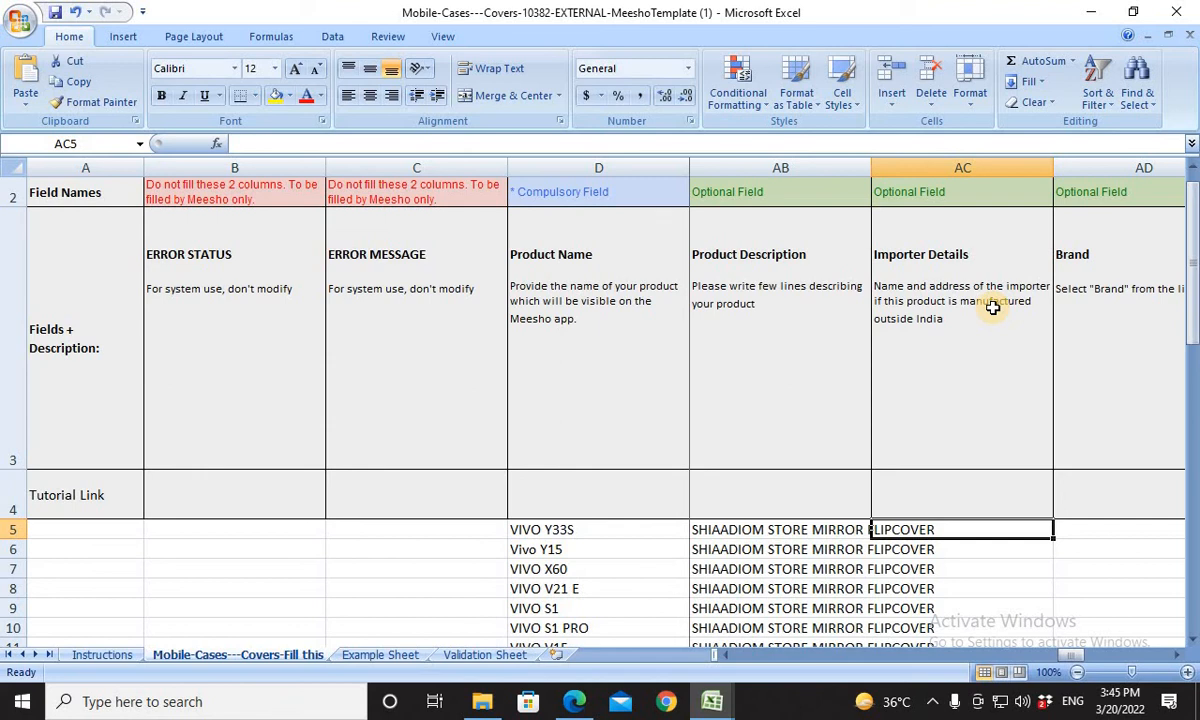
key(Left)
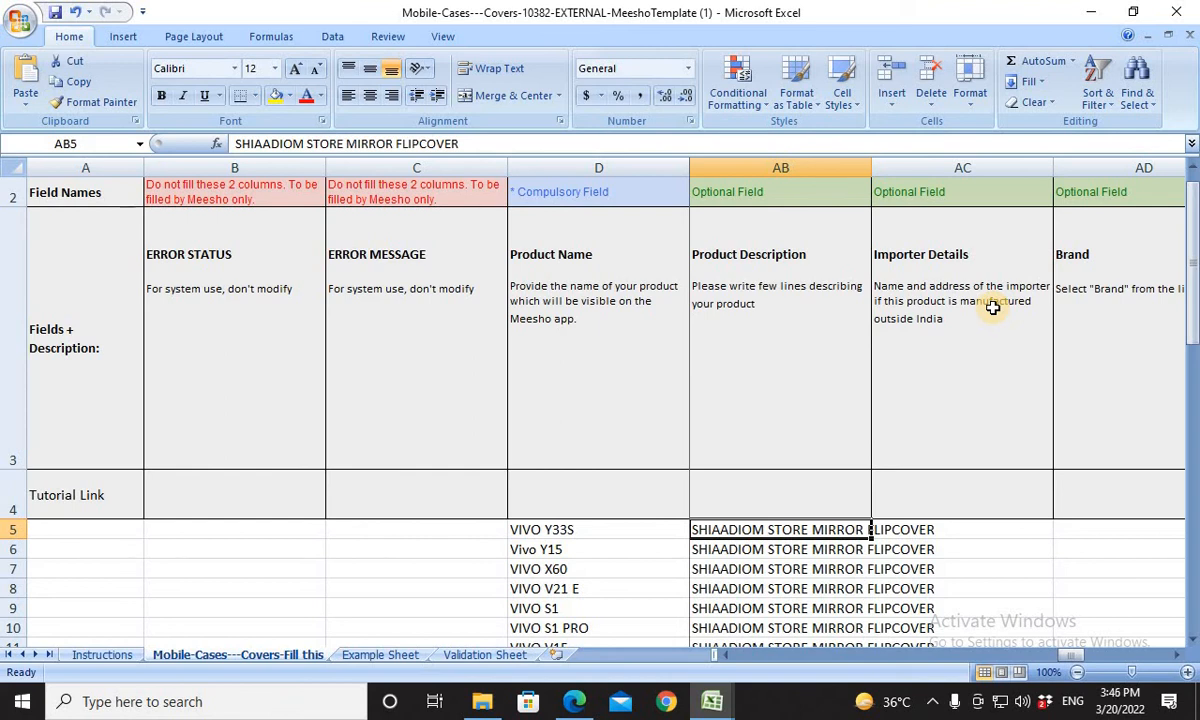
key(Right)
key(Right)
key(Right)
key(Right)
key(Right)
key(Left)
key(Left)
key(Left)
key(Left)
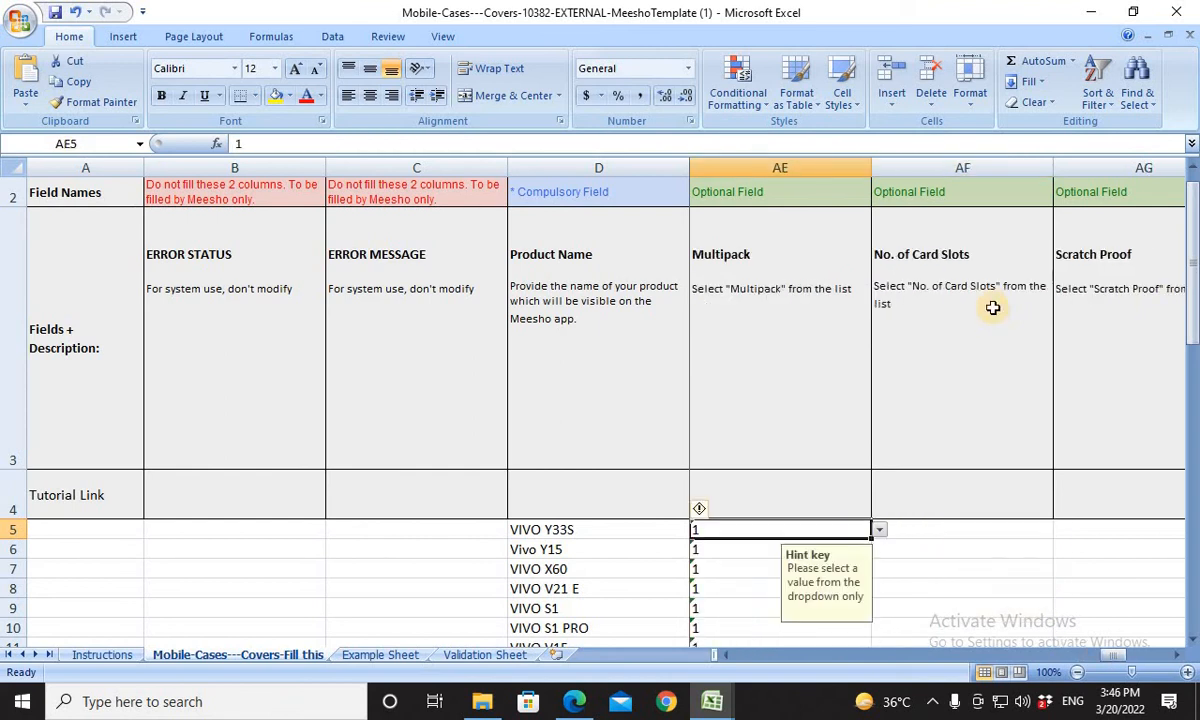
key(Right)
key(Right)
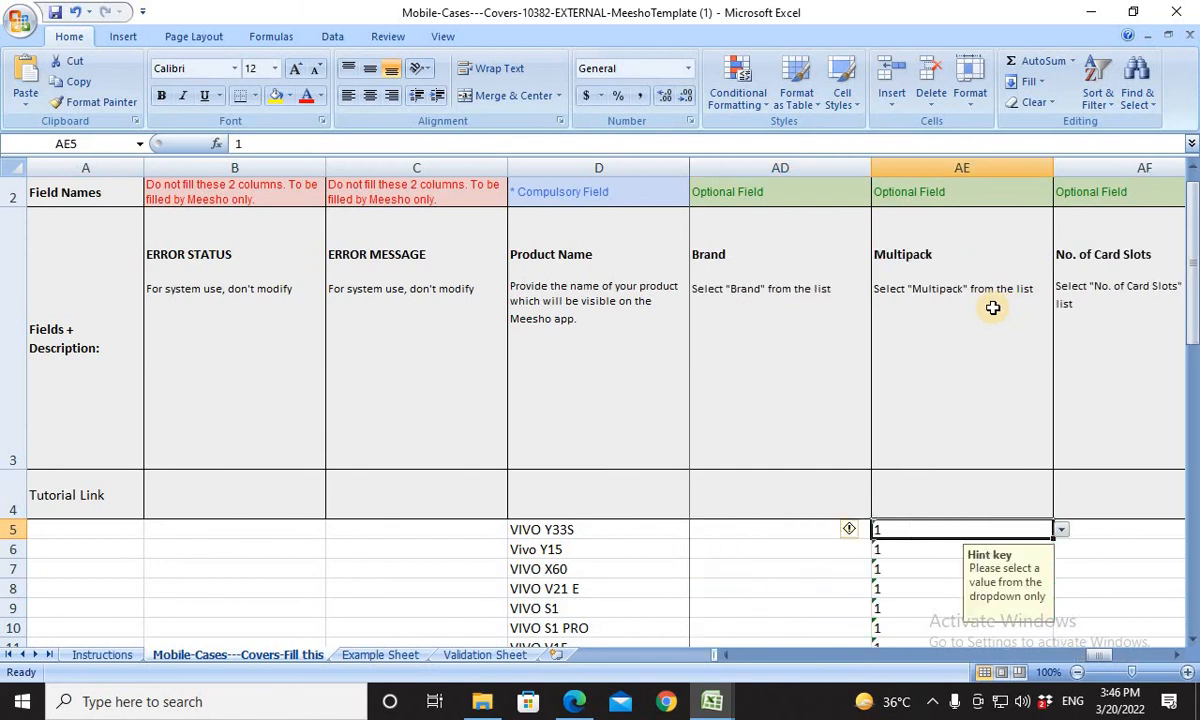
key(Right)
key(Right)
key(Right)
key(Right)
key(Right)
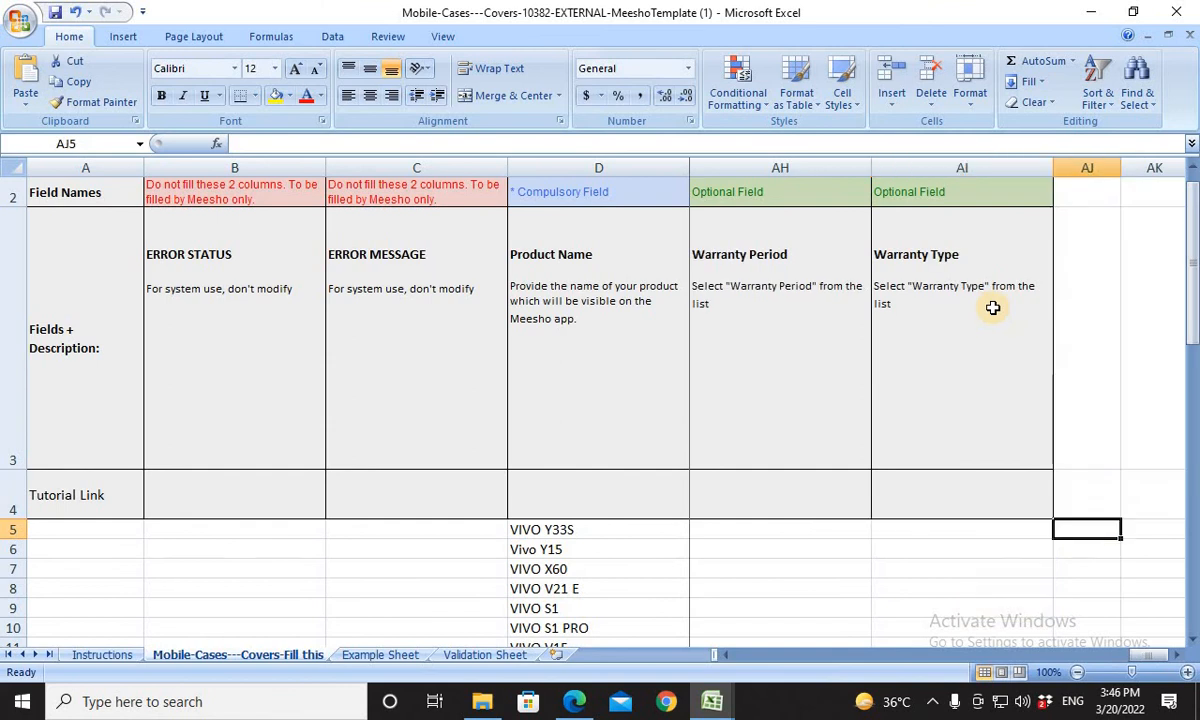
key(Left)
key(Left)
key(Left)
key(Left)
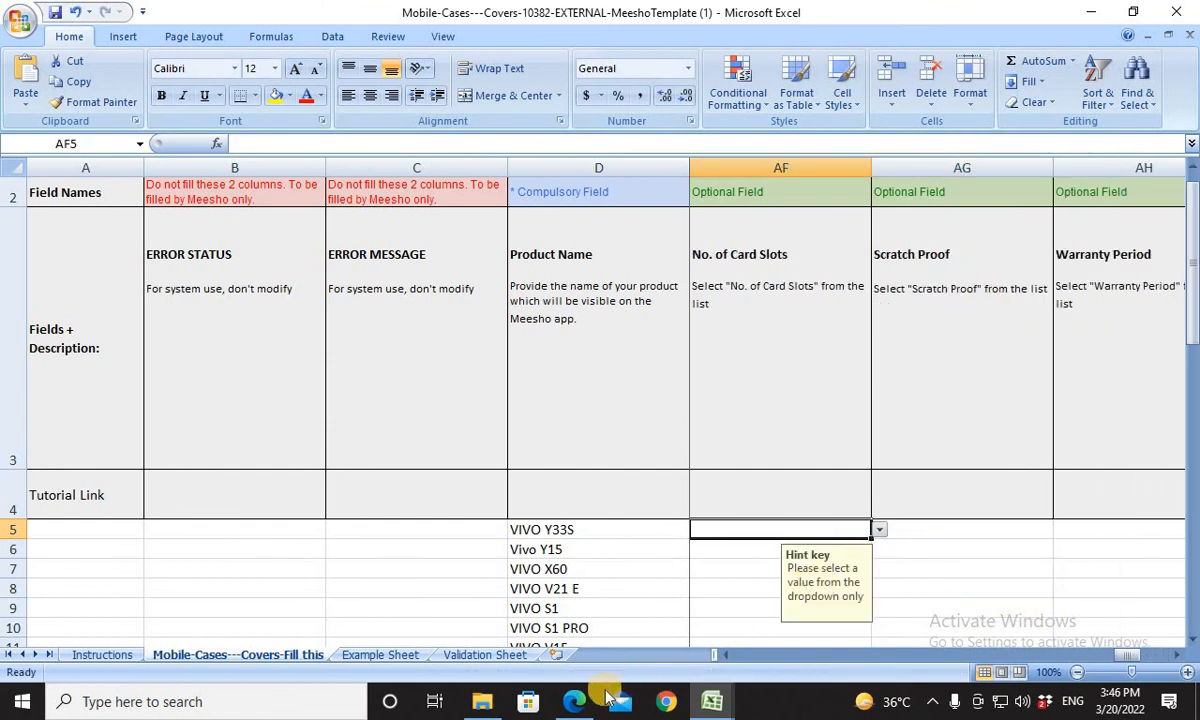
Switch to the Meesho Supplier Panel in Edge and upload Mobile-Cases---Covers-10382-EXTERNAL-MeeshoTemplate (1) from Downloads as the Mobile Cases & Covers template file.
click(574, 701)
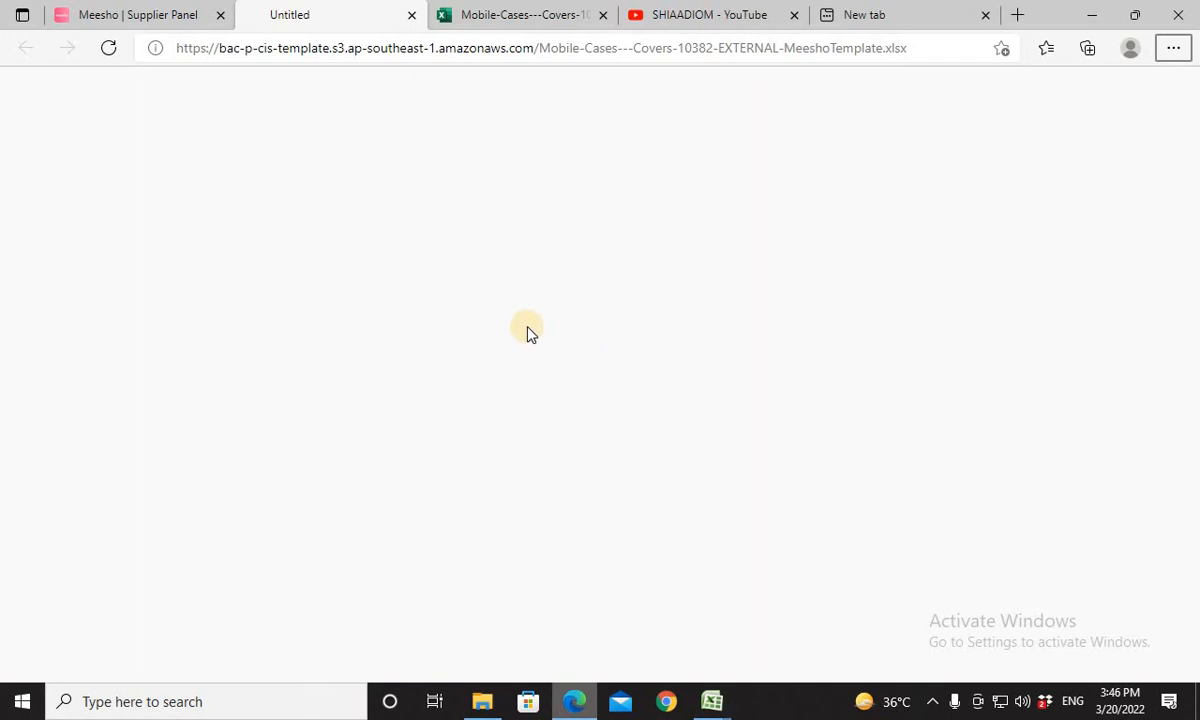
click(160, 14)
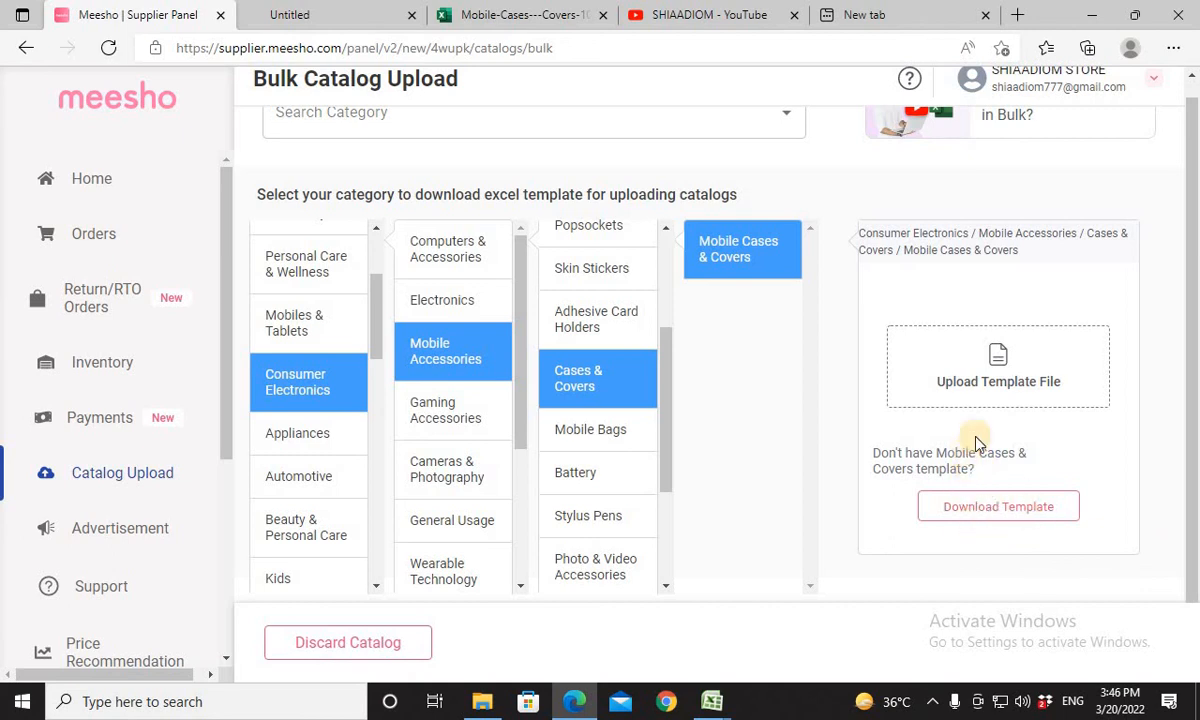
click(980, 382)
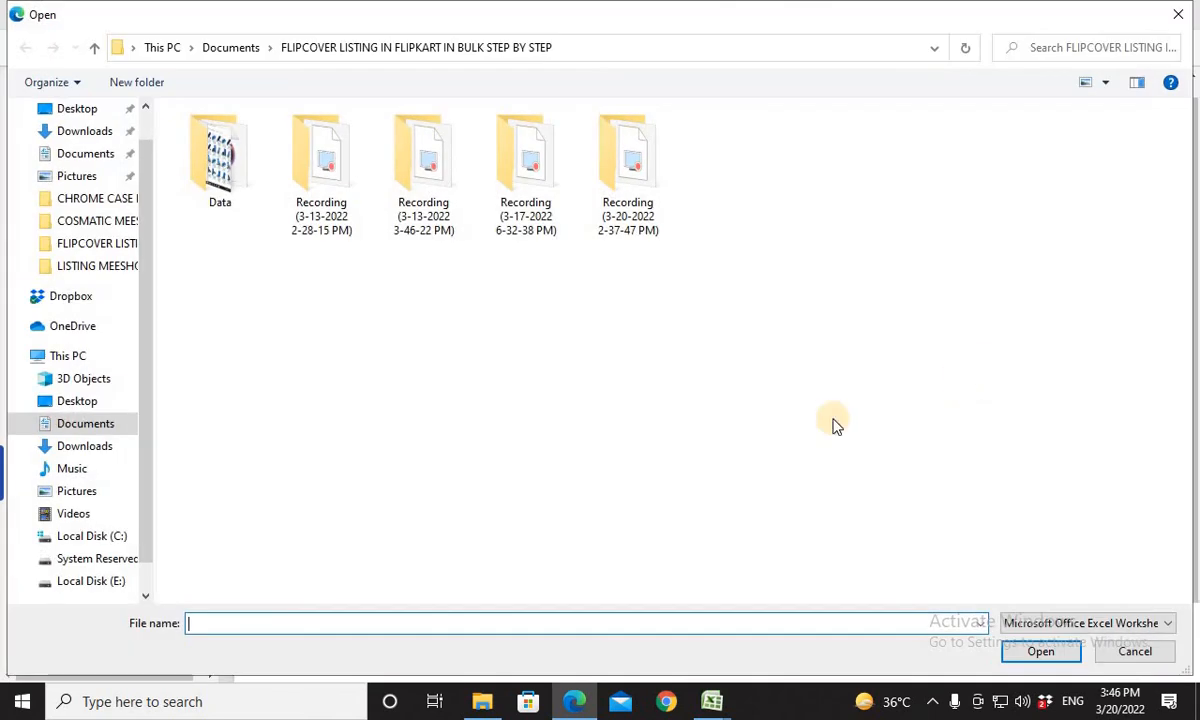
click(84, 131)
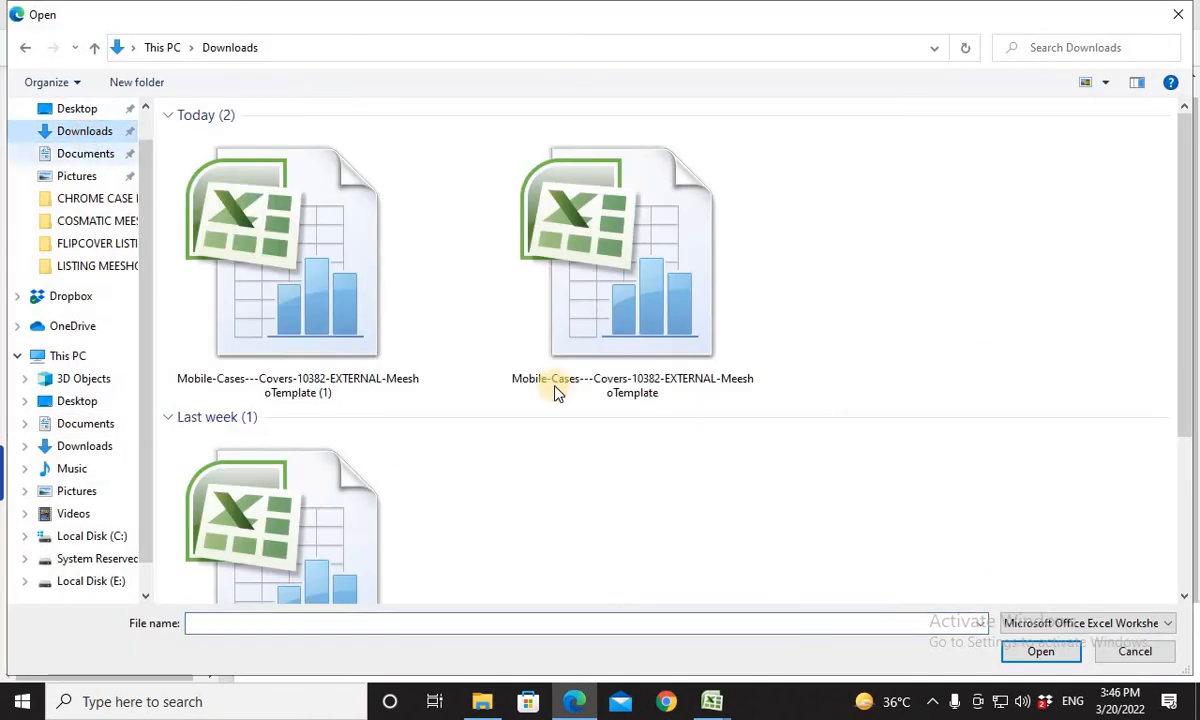
click(358, 283)
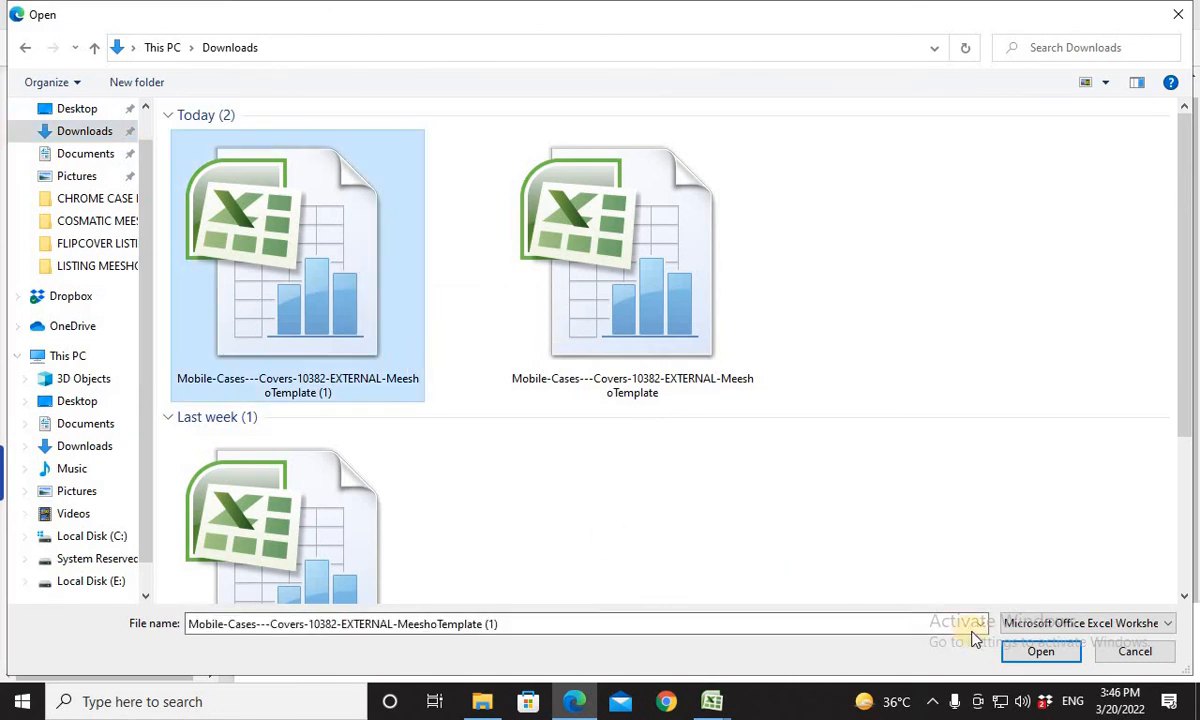
click(1043, 652)
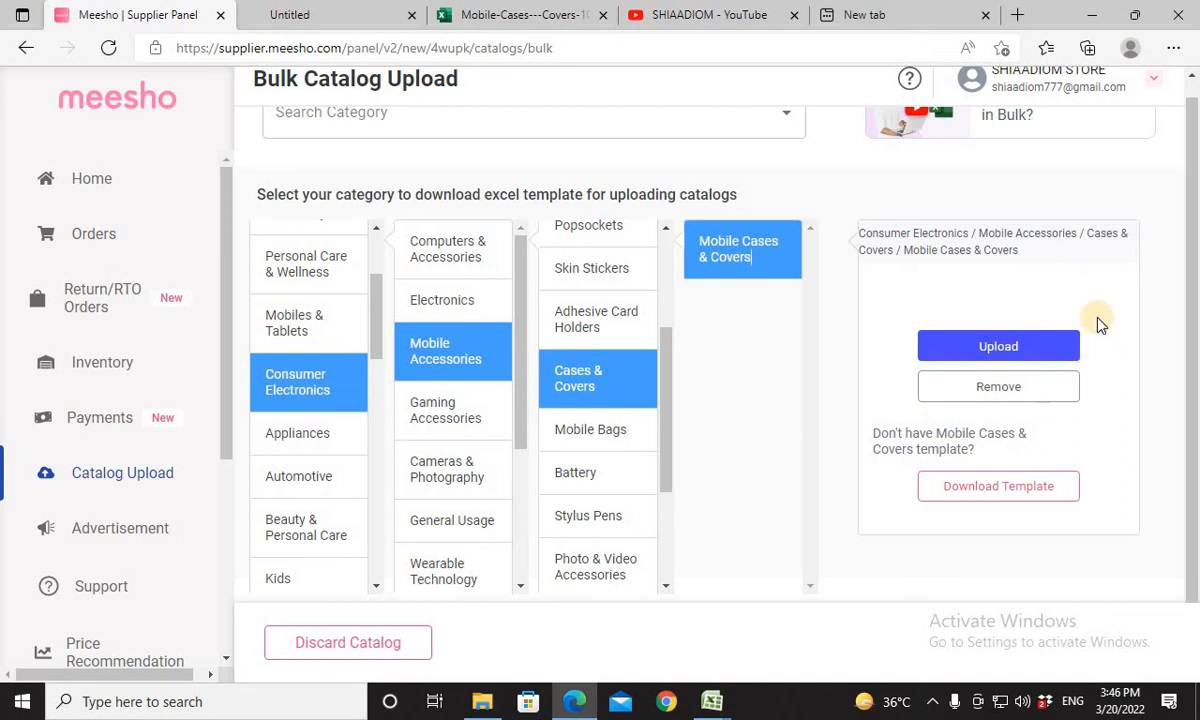
click(1010, 347)
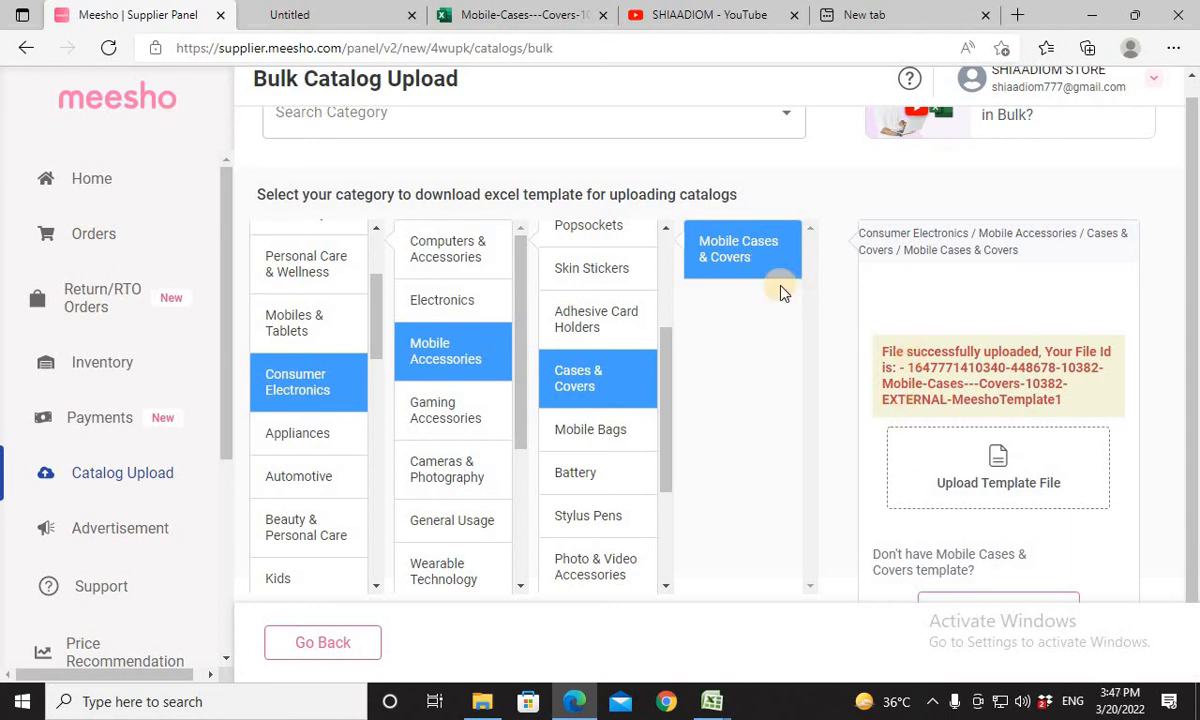
Open the Catalog Uploads overview and check the QC status of the newly uploaded file among the bulk uploads.
click(131, 476)
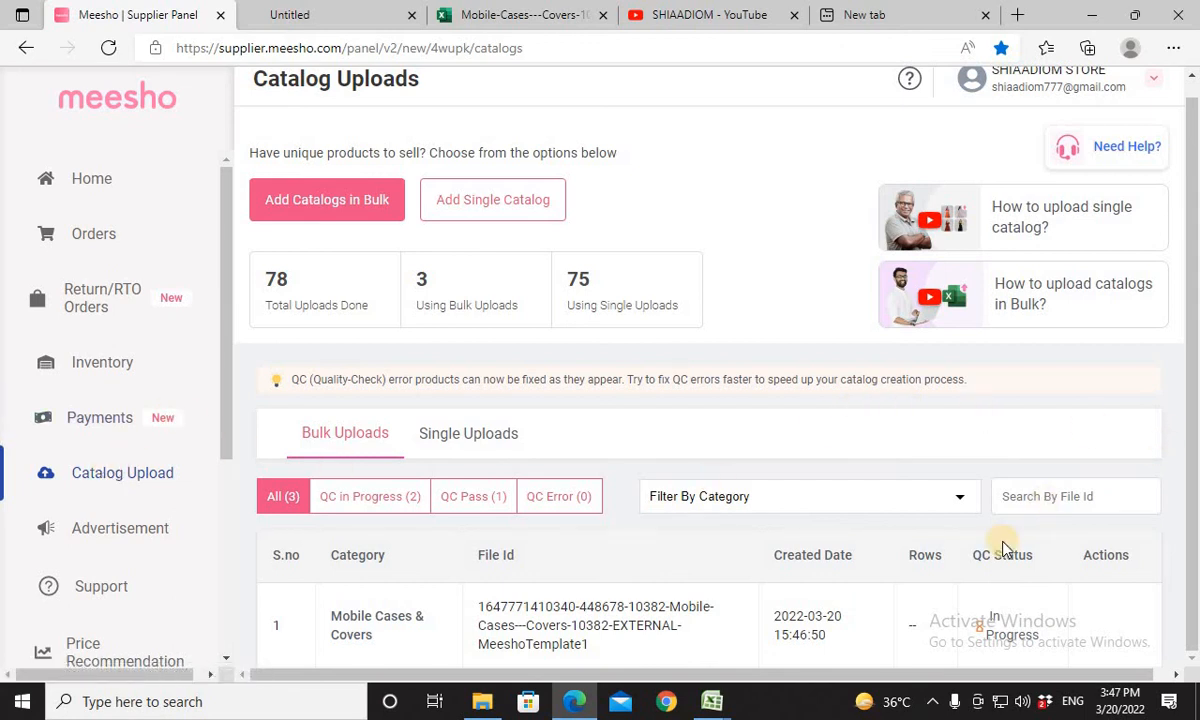
scroll(998, 540, down, 2)
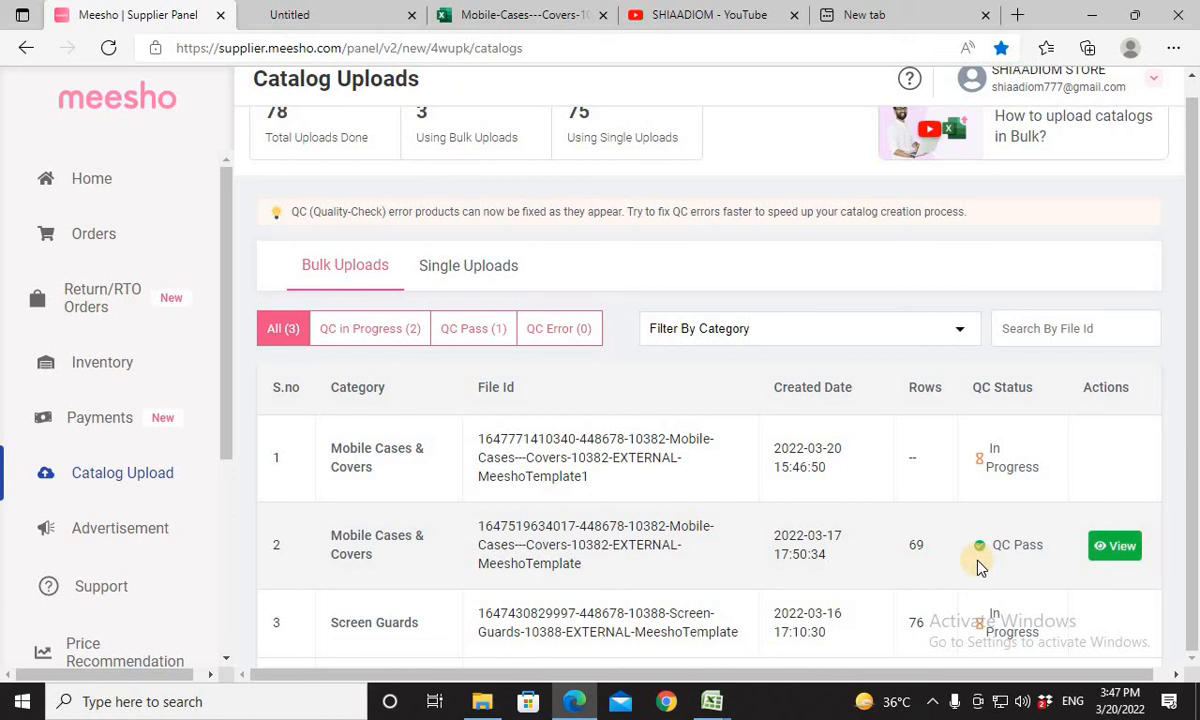
scroll(970, 572, up, 3)
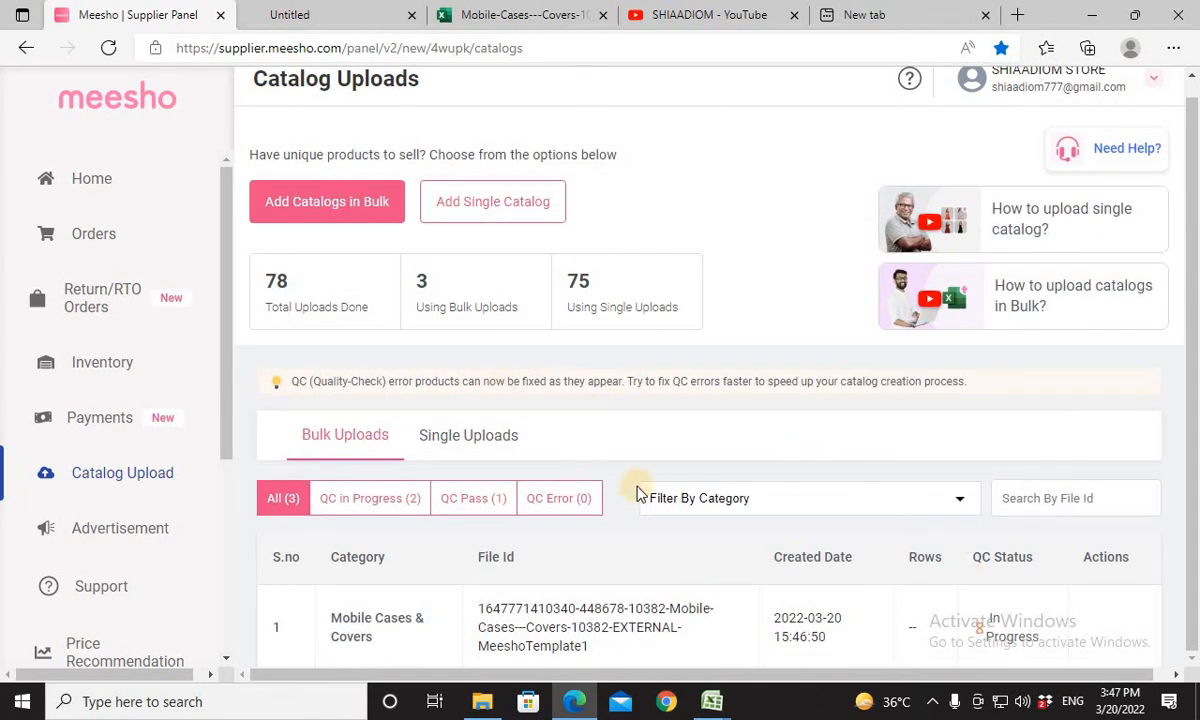
scroll(636, 490, down, 1)
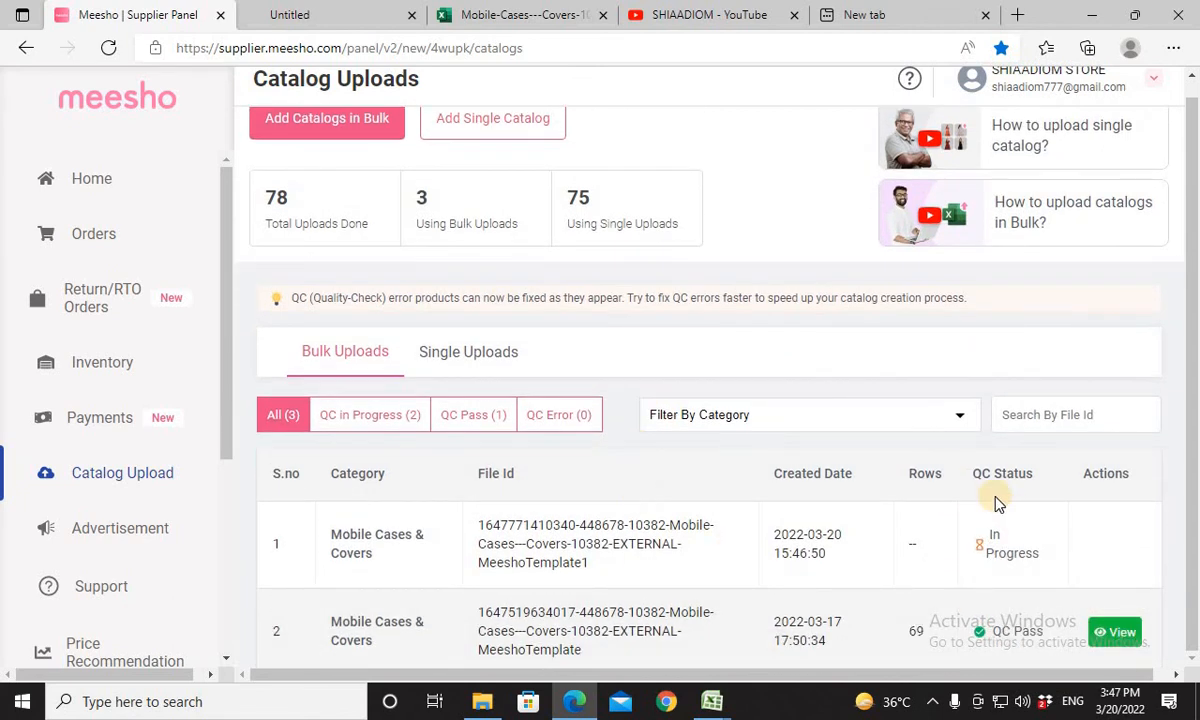